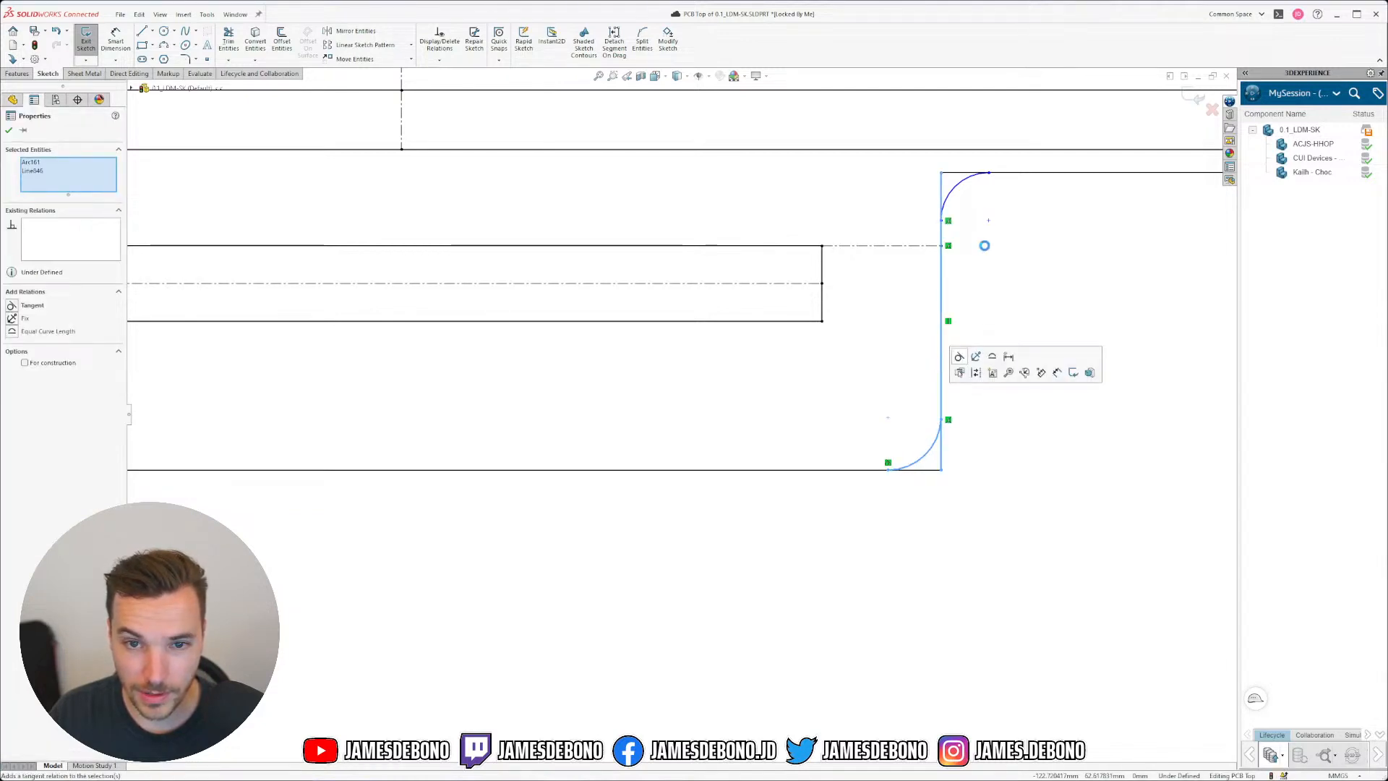
Step: Make the lower block's lower-right arc tangent to the adjoining vertical edge, and the inner corner arc above it tangent to both its edges
{"action": "left_click", "coordinate": [985, 246]}
{"action": "left_click_drag", "start_coordinate": [927, 216], "coordinate": [925, 216]}
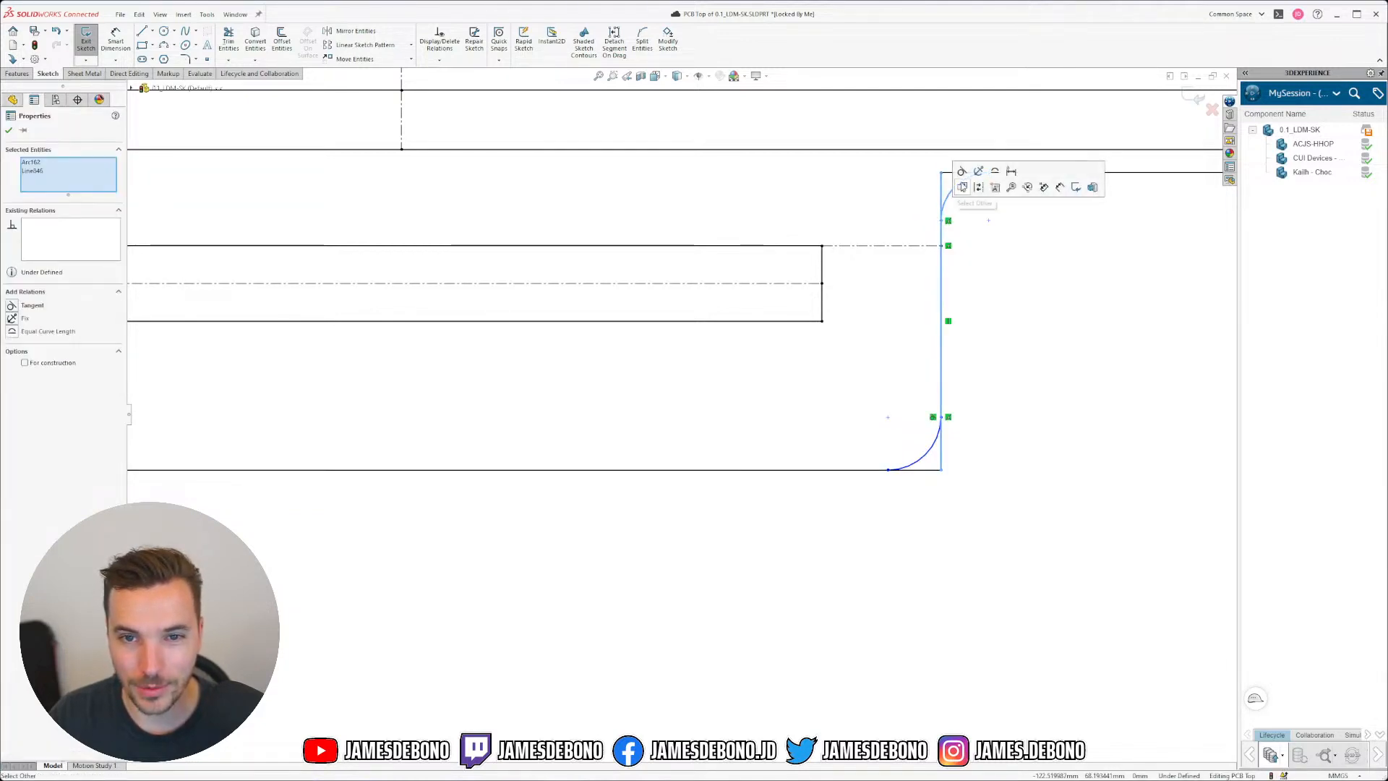
{"action": "left_click", "coordinate": [1019, 203]}
{"action": "left_click_drag", "start_coordinate": [1017, 193], "coordinate": [972, 157]}
{"action": "scroll", "coordinate": [651, 470], "scroll_direction": "up", "scroll_amount": 2}
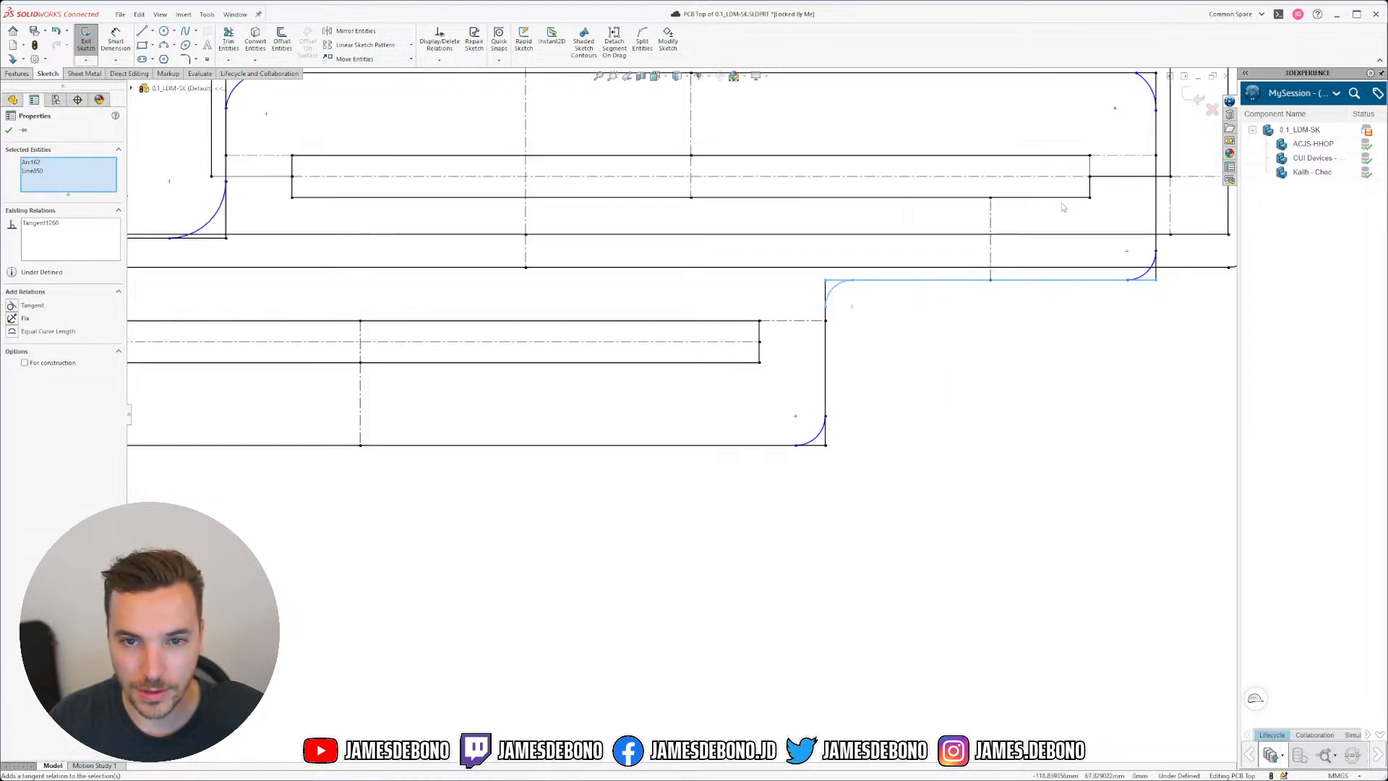
Step: Make the upper block's lower-right corner arc tangent to its adjoining horizontal and vertical edges
{"action": "scroll", "coordinate": [1059, 292], "scroll_direction": "down", "scroll_amount": 2}
{"action": "scroll", "coordinate": [1059, 291], "scroll_direction": "down", "scroll_amount": 1}
{"action": "left_click_drag", "start_coordinate": [1115, 324], "coordinate": [1086, 288]}
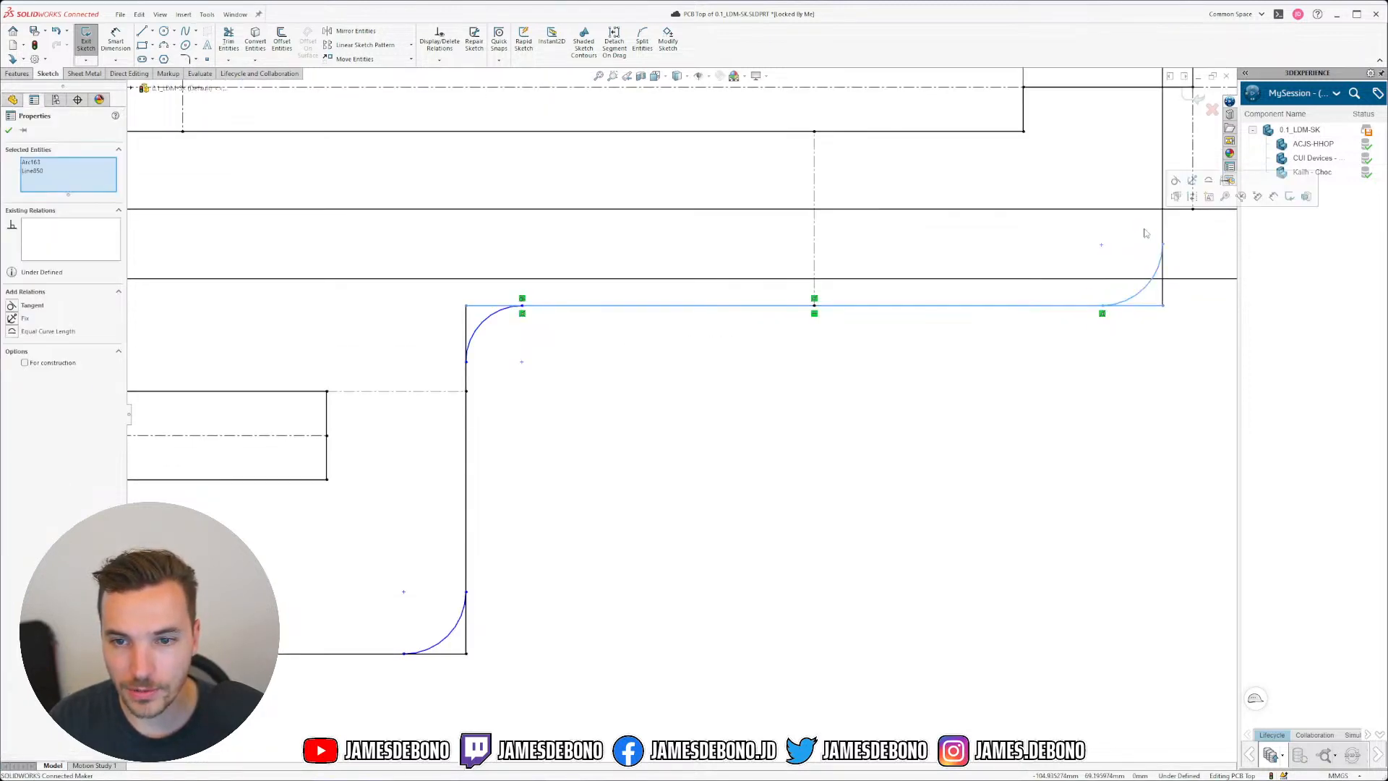
{"action": "left_click_drag", "start_coordinate": [1191, 237], "coordinate": [1144, 259]}
{"action": "left_click", "coordinate": [1119, 383]}
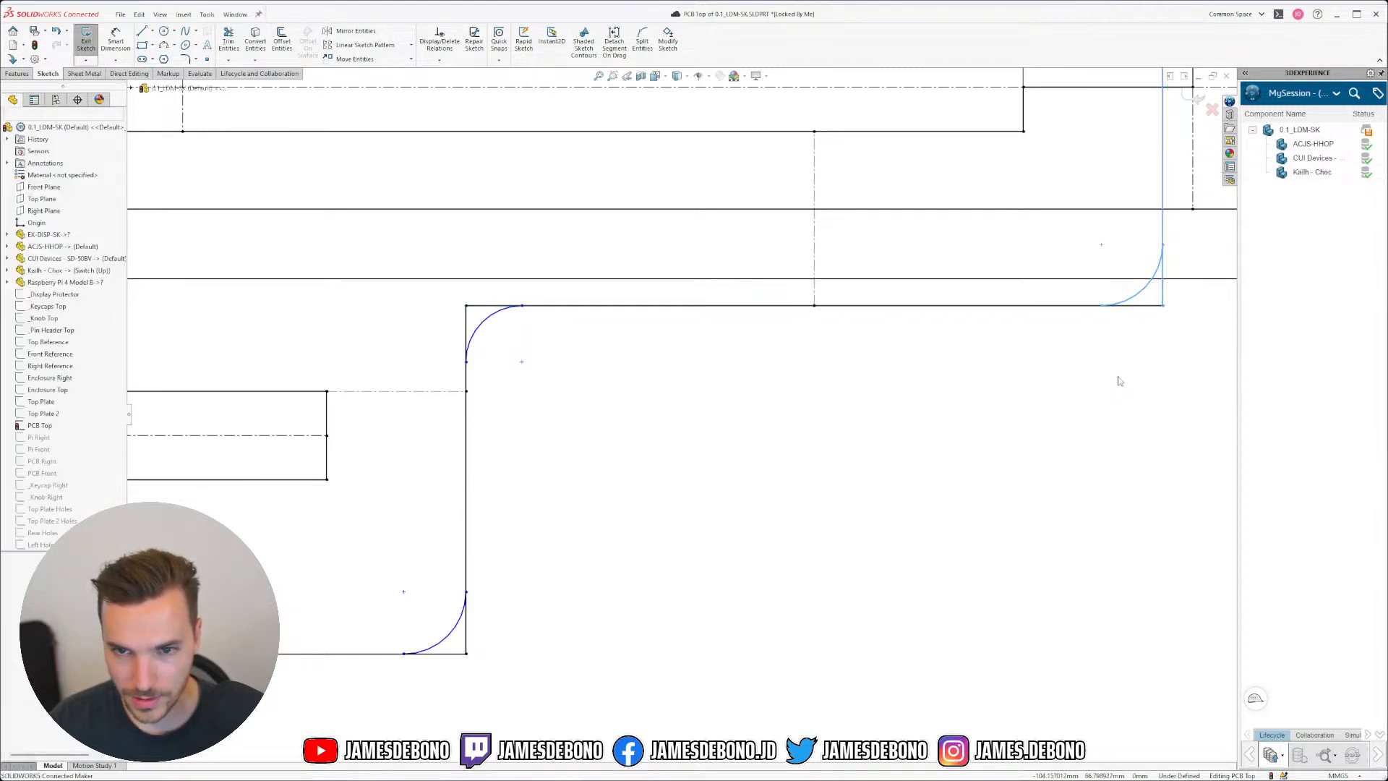
Step: Make the upper block's upper-right corner arc tangent to the adjoining vertical edge and the top edge
{"action": "scroll", "coordinate": [1070, 318], "scroll_direction": "up", "scroll_amount": 3}
{"action": "scroll", "coordinate": [905, 216], "scroll_direction": "down", "scroll_amount": 1}
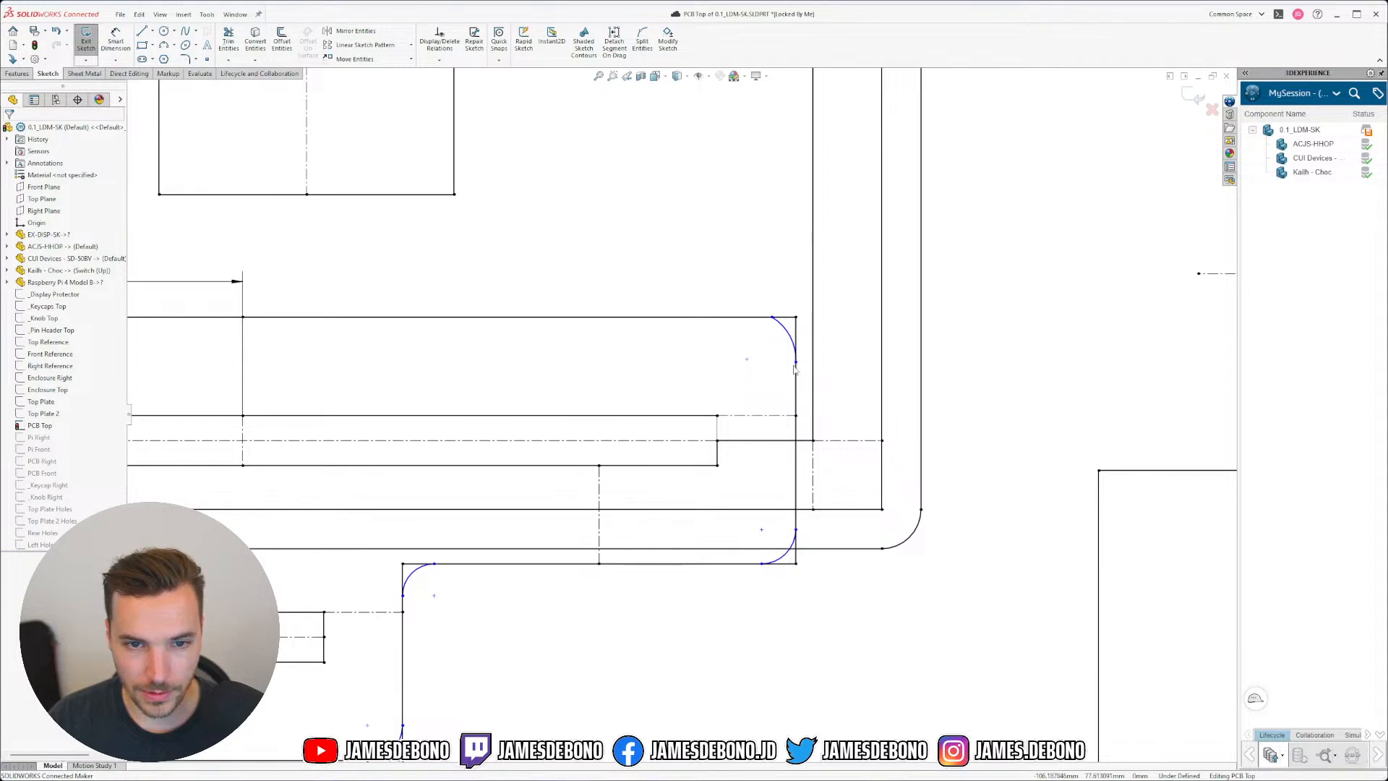
{"action": "scroll", "coordinate": [794, 370], "scroll_direction": "down", "scroll_amount": 5}
{"action": "left_click_drag", "start_coordinate": [989, 331], "coordinate": [916, 243]}
{"action": "left_click_drag", "start_coordinate": [947, 127], "coordinate": [857, 209]}
{"action": "left_click", "coordinate": [916, 131]}
{"action": "scroll", "coordinate": [750, 360], "scroll_direction": "up", "scroll_amount": 5}
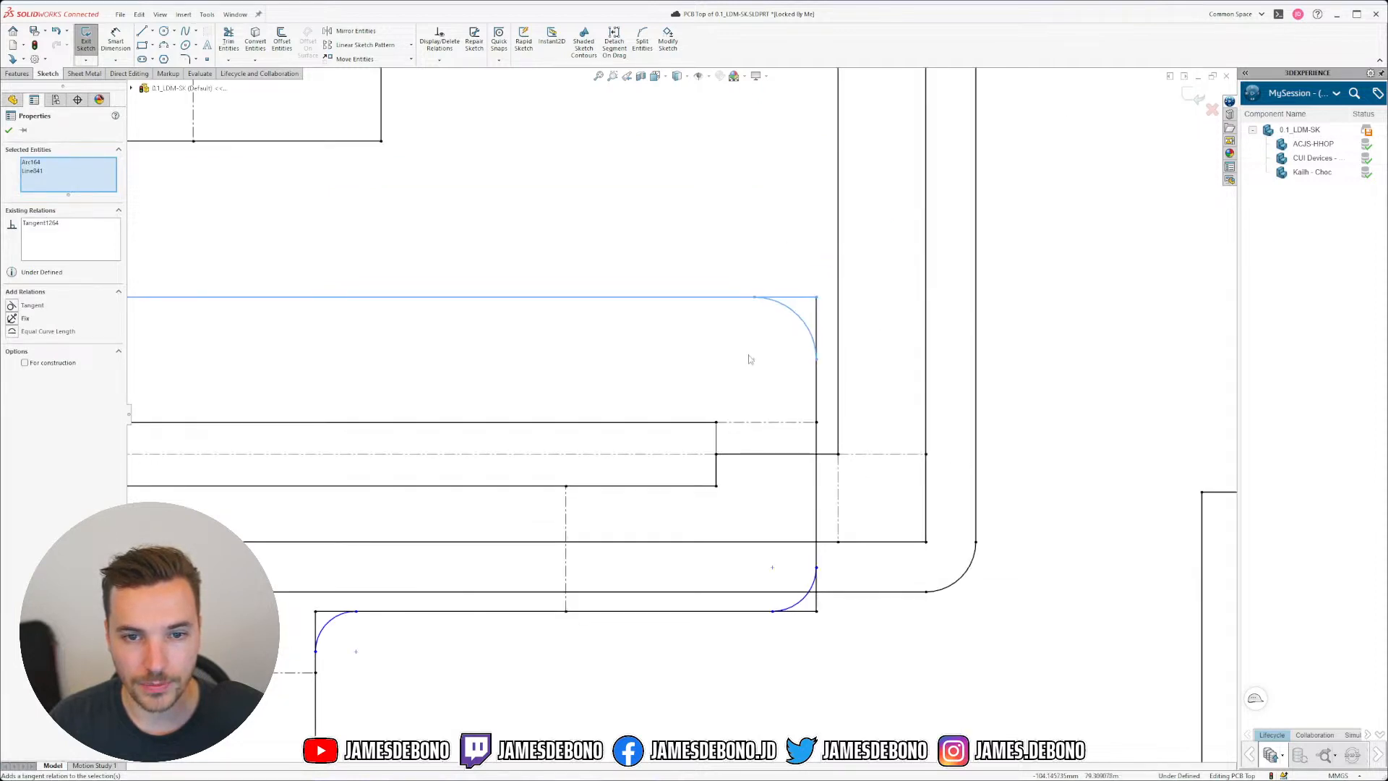
Step: Make the upper block's upper-left corner arc tangent to the top edge and the adjoining vertical edge
{"action": "scroll", "coordinate": [421, 409], "scroll_direction": "down", "scroll_amount": 6}
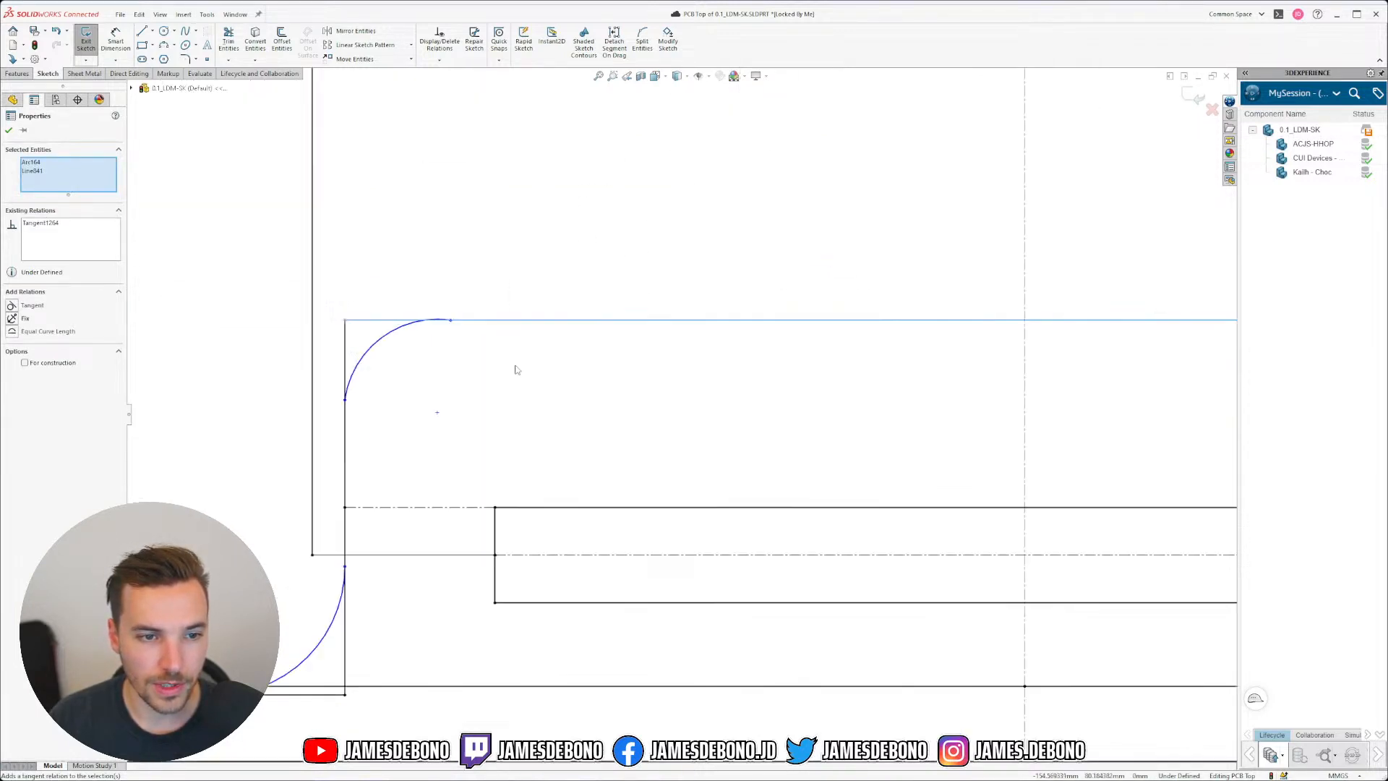
{"action": "left_click_drag", "start_coordinate": [483, 342], "coordinate": [429, 296]}
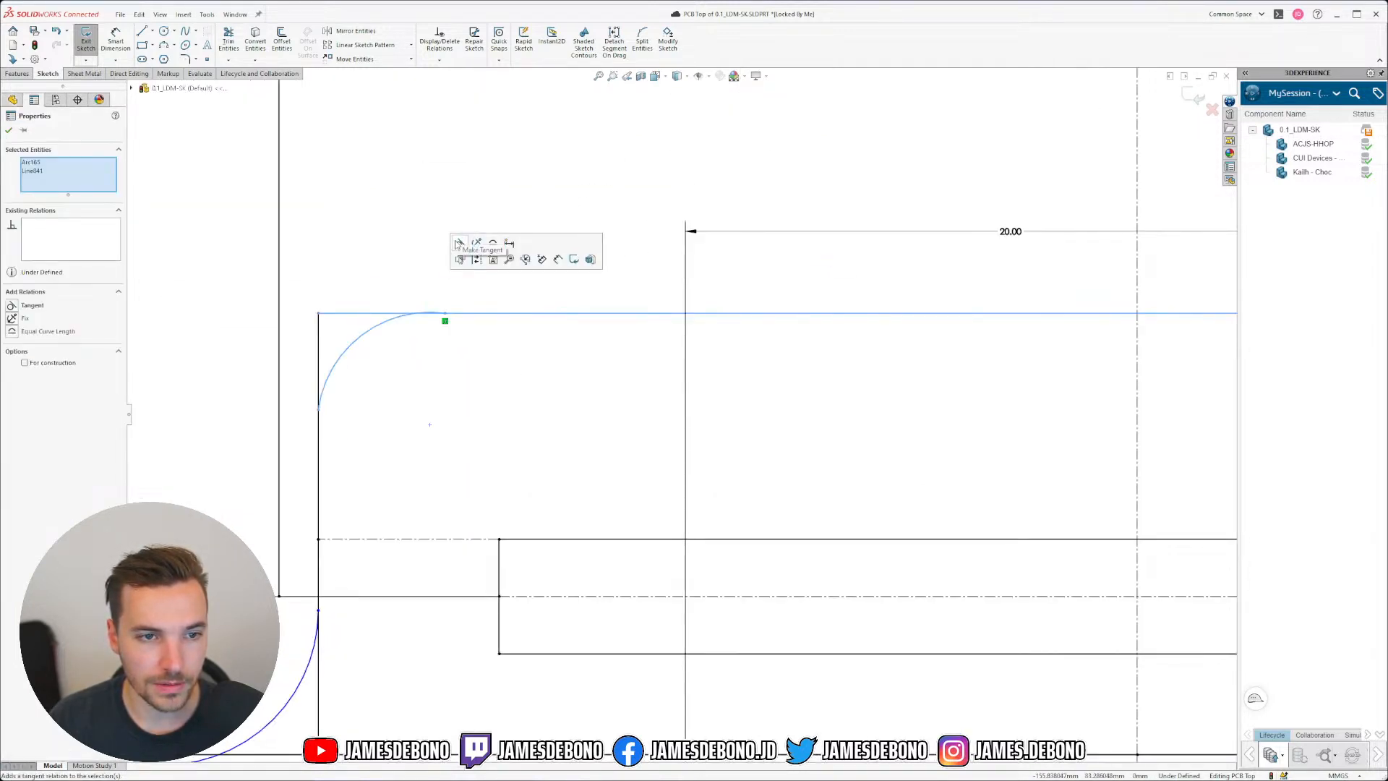
{"action": "left_click_drag", "start_coordinate": [371, 474], "coordinate": [314, 397]}
{"action": "left_click", "coordinate": [387, 257]}
{"action": "left_click", "coordinate": [519, 423]}
Step: Examine the left inner corner arc's endpoint and the remaining corner arcs on the outline's left side
{"action": "scroll", "coordinate": [357, 569], "scroll_direction": "up", "scroll_amount": 3}
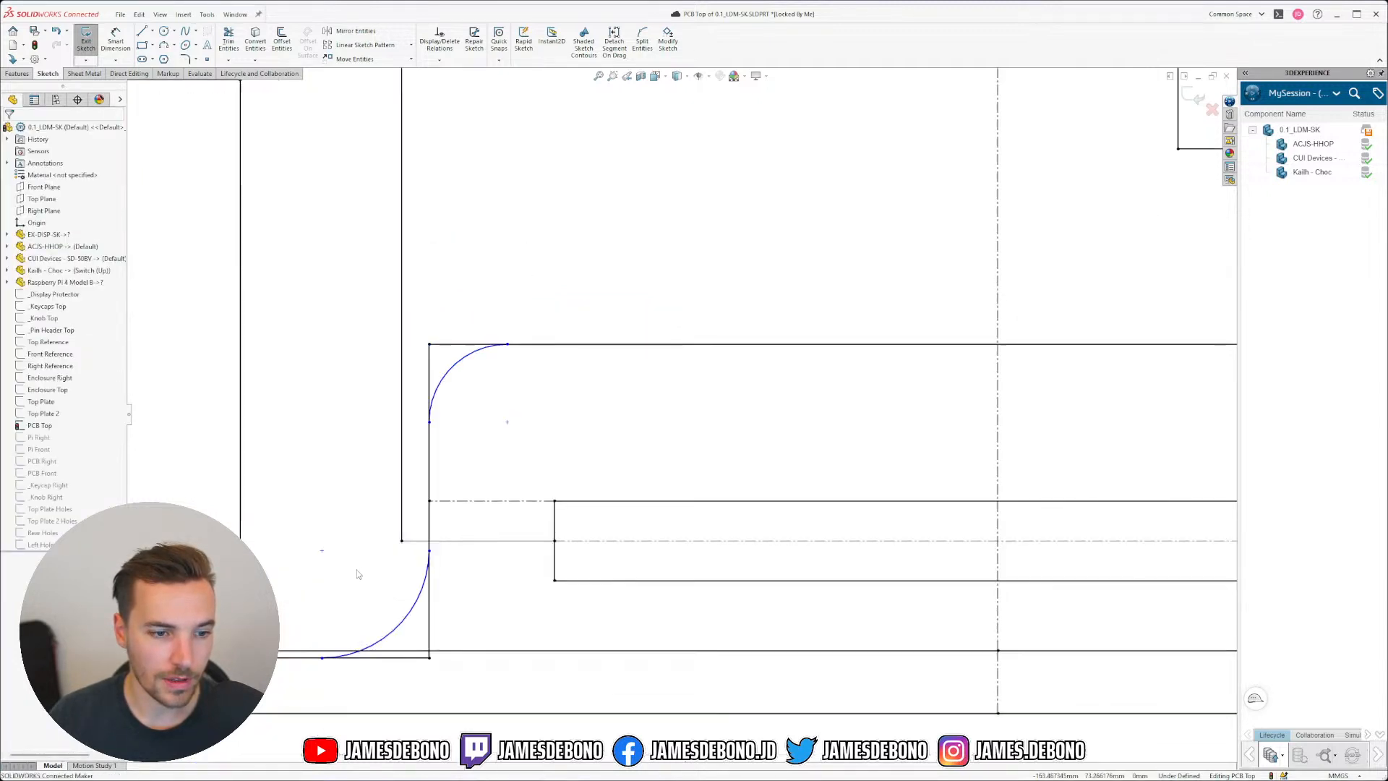
{"action": "scroll", "coordinate": [413, 576], "scroll_direction": "down", "scroll_amount": 4}
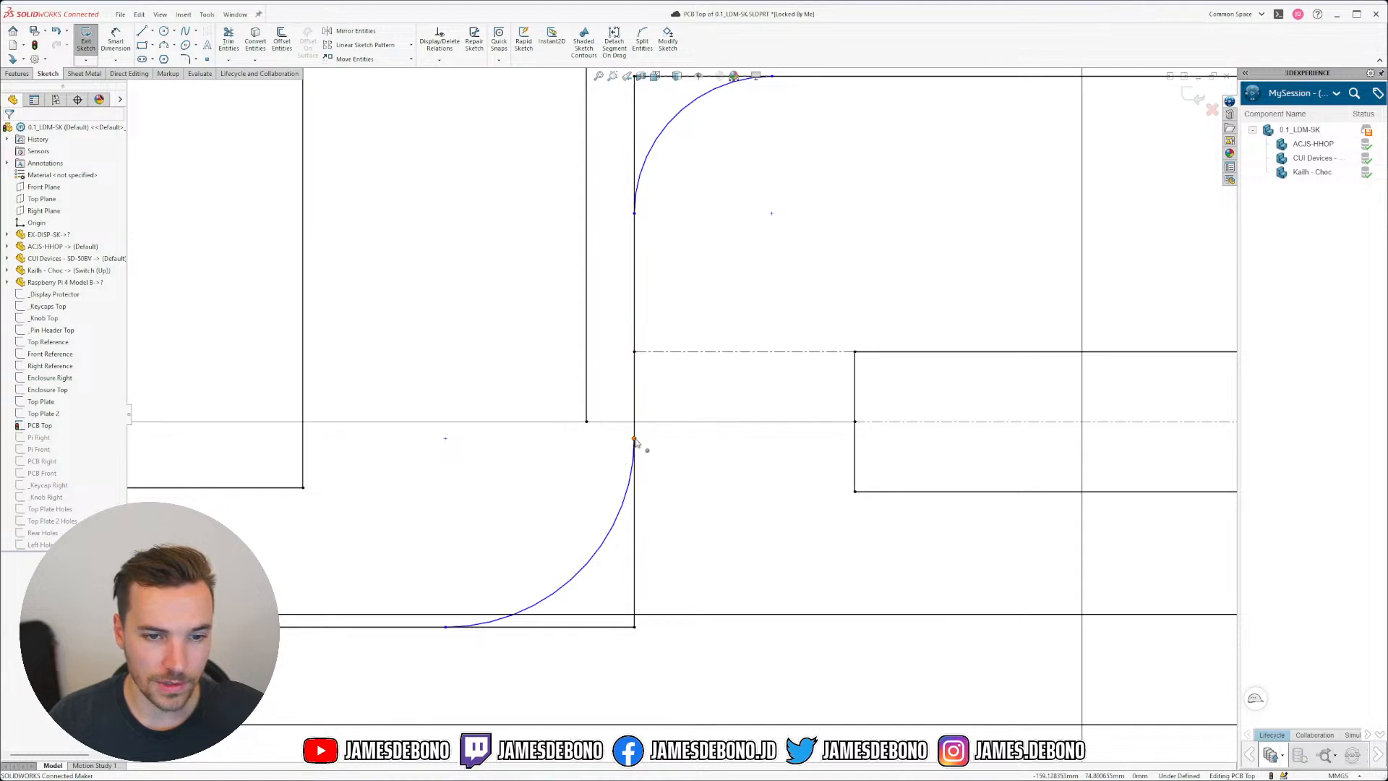
{"action": "left_click", "coordinate": [635, 439]}
{"action": "mouse_move", "coordinate": [638, 494]}
{"action": "left_mouse_down"}
{"action": "mouse_move", "coordinate": [639, 512]}
{"action": "mouse_move", "coordinate": [640, 482]}
{"action": "left_mouse_up"}
{"action": "scroll", "coordinate": [719, 547], "scroll_direction": "up", "scroll_amount": 4}
{"action": "scroll", "coordinate": [719, 546], "scroll_direction": "up", "scroll_amount": 3}
{"action": "scroll", "coordinate": [767, 522], "scroll_direction": "down", "scroll_amount": 1}
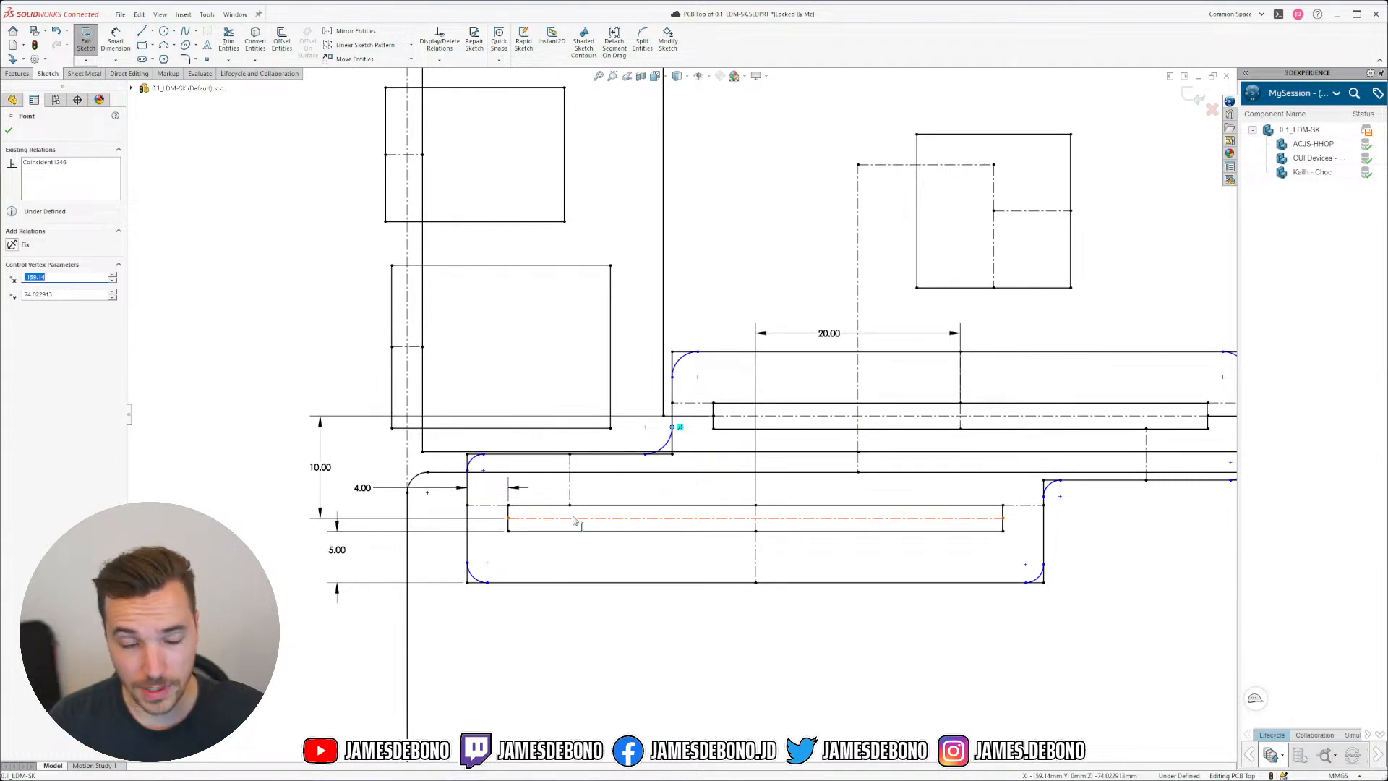
{"action": "scroll", "coordinate": [499, 575], "scroll_direction": "down", "scroll_amount": 4}
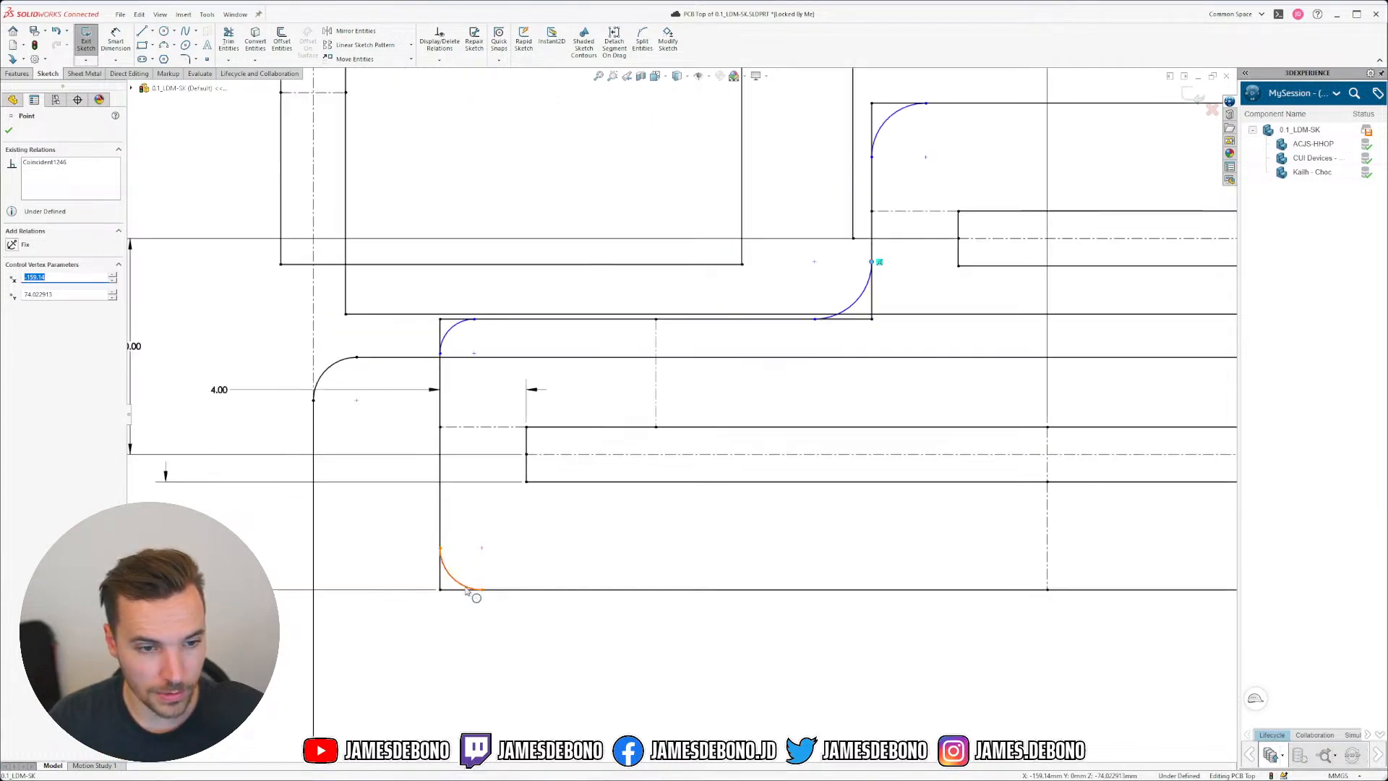
{"action": "left_click", "coordinate": [494, 647]}
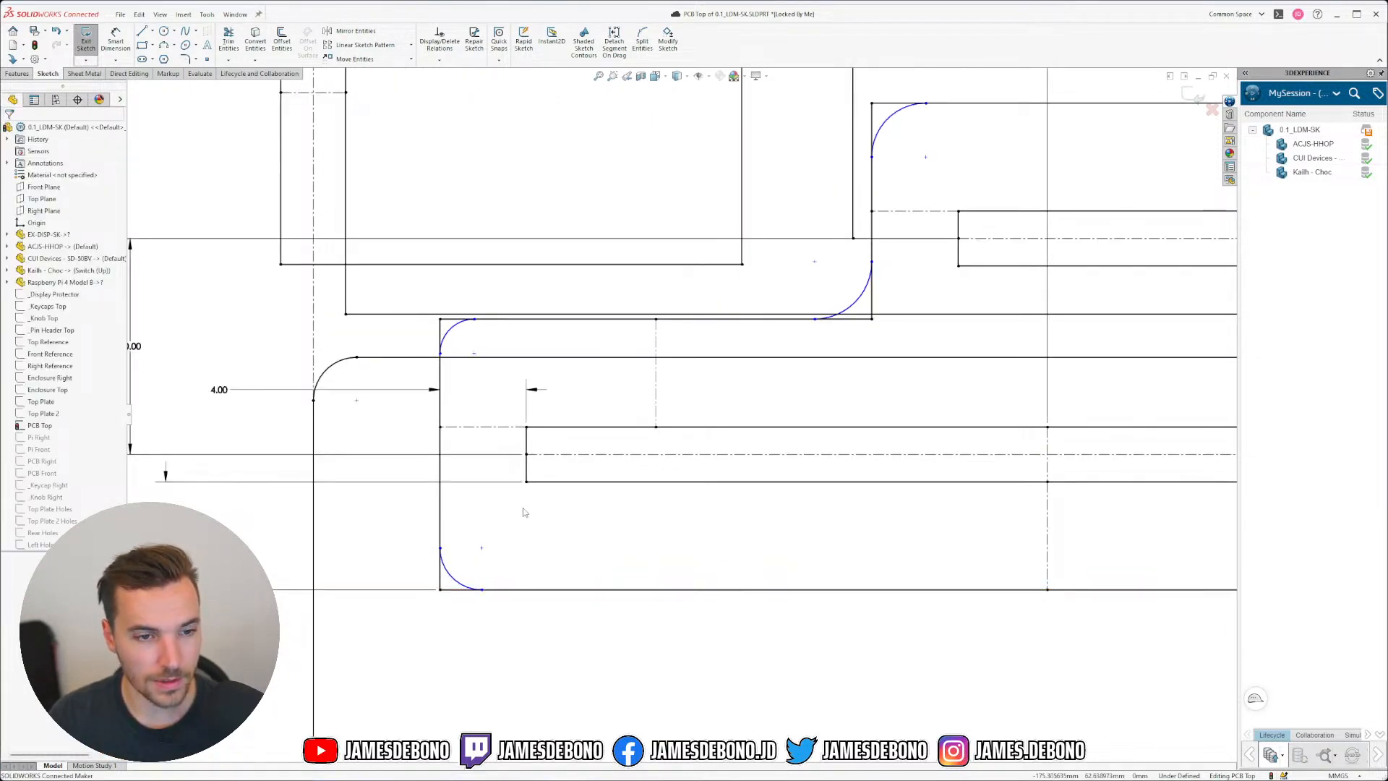
Step: Dimension the lower block's lower-left corner arc with a radius of 2 mm
{"action": "left_click", "coordinate": [115, 40]}
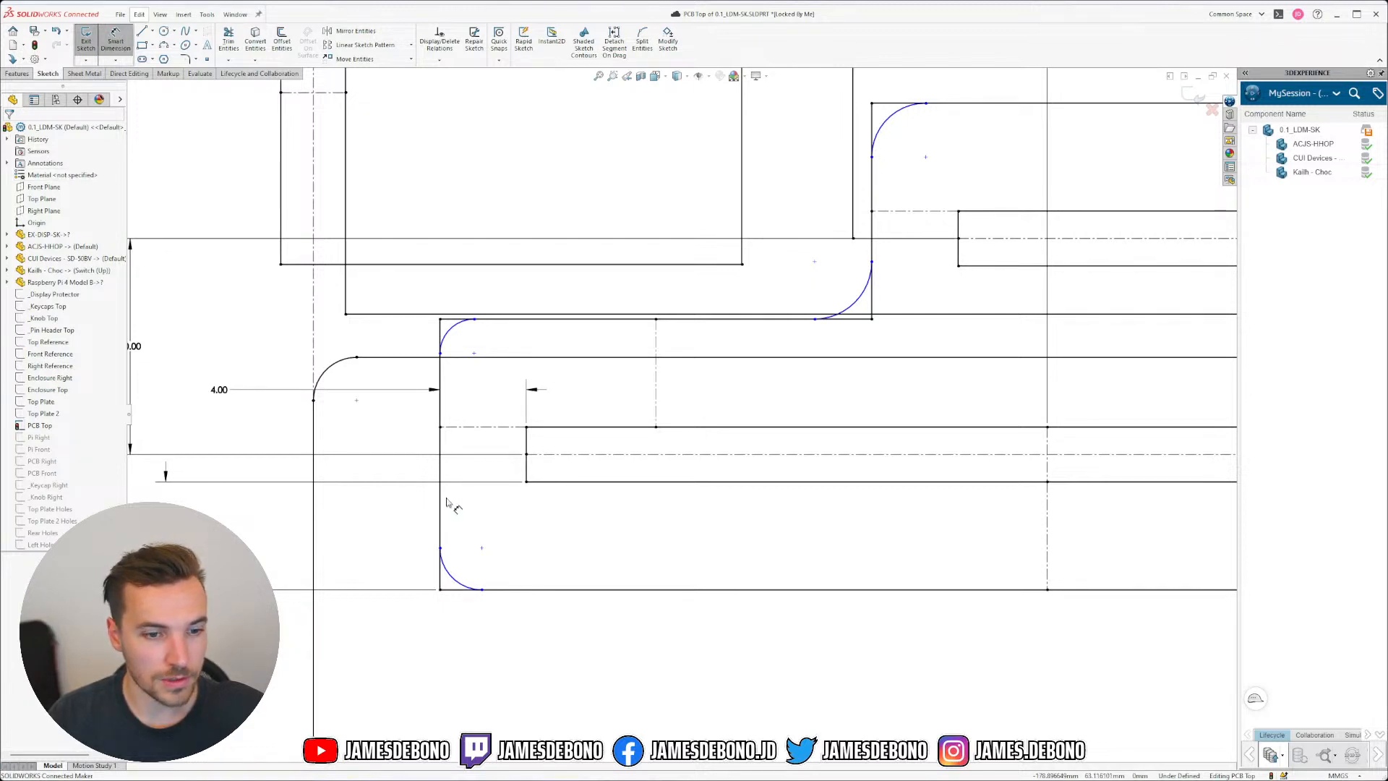
{"action": "left_click", "coordinate": [467, 587]}
{"action": "scroll", "coordinate": [401, 655], "scroll_direction": "up", "scroll_amount": 3}
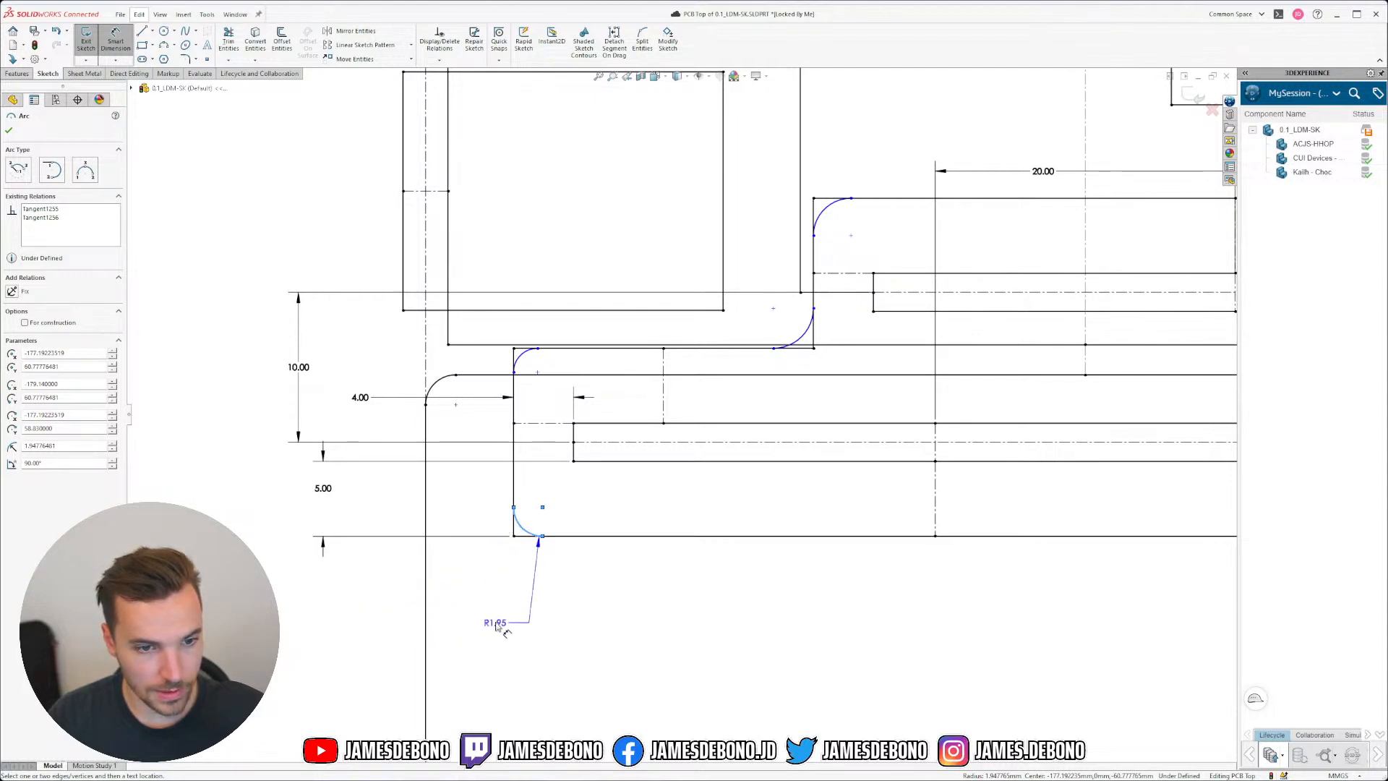
{"action": "left_click", "coordinate": [466, 613]}
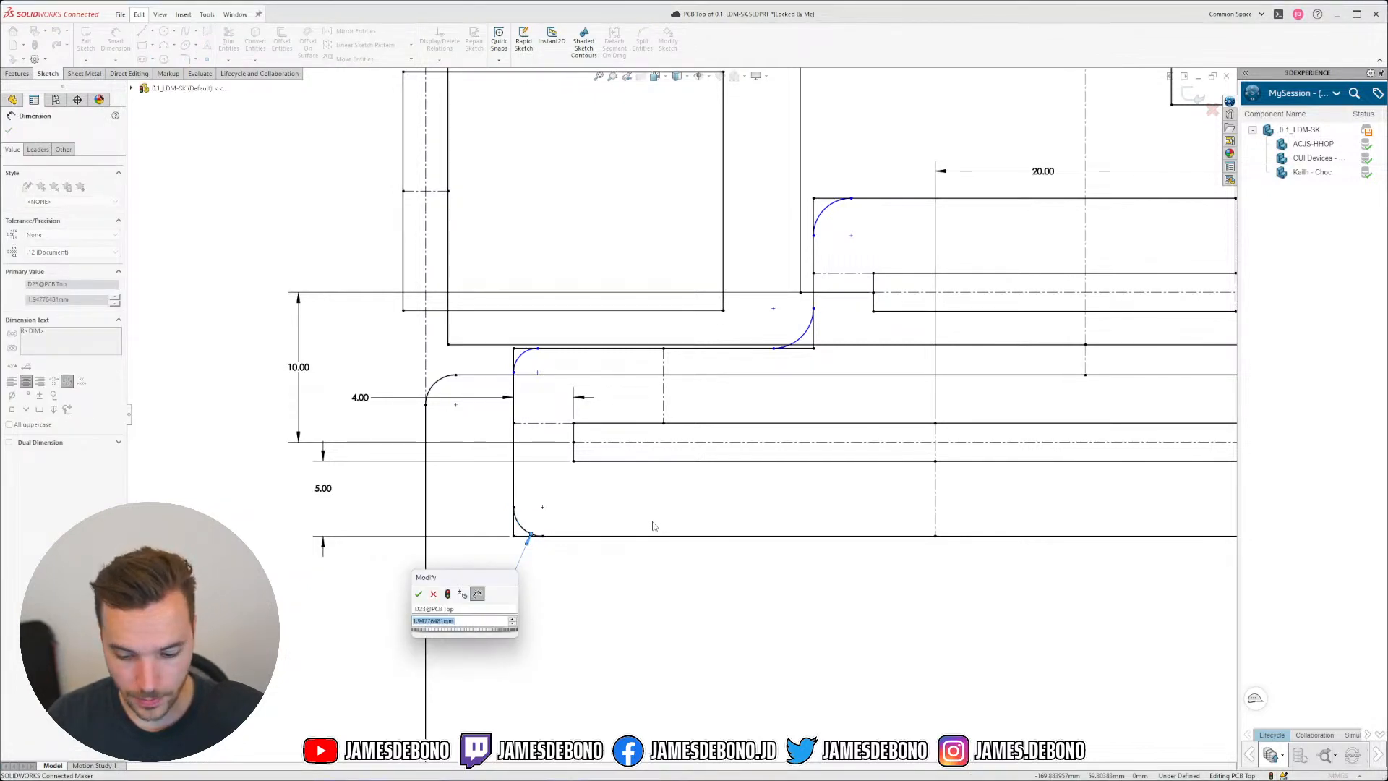
{"action": "type", "text": "2"}
{"action": "key", "text": "Return"}
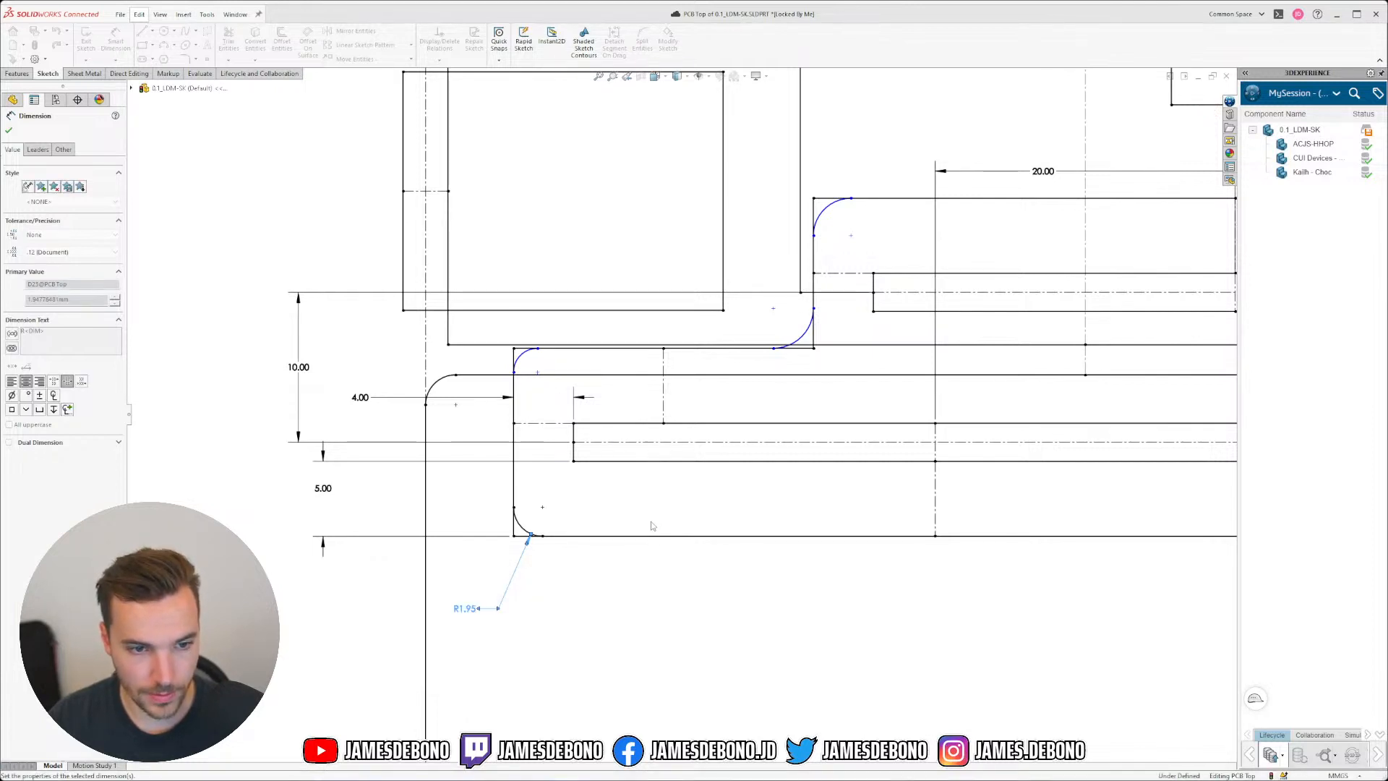
{"action": "key", "text": "Escape"}
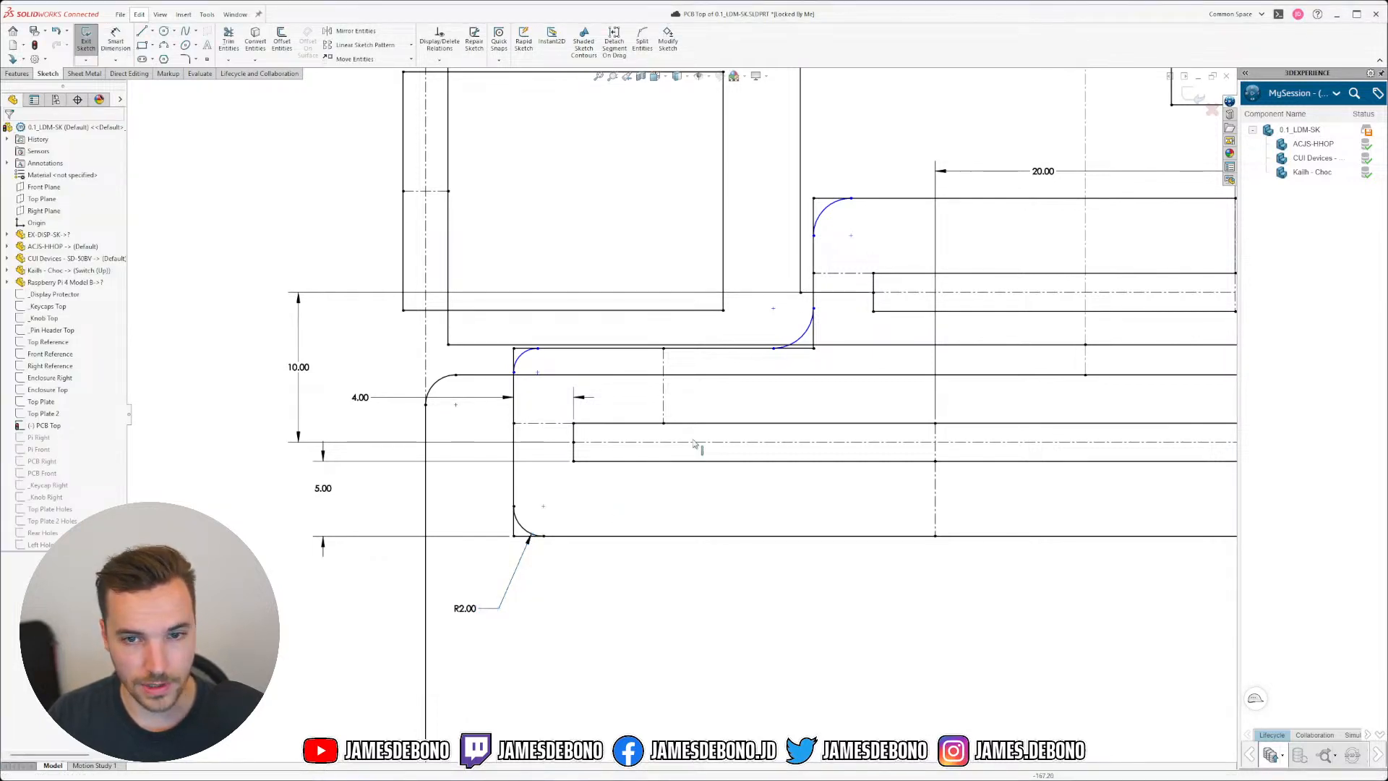
Step: Make the lower block's upper-left corner arc equal in radius to its dimensioned lower-left arc
{"action": "left_click", "coordinate": [524, 353]}
{"action": "left_click", "coordinate": [529, 527], "text": "ctrl"}
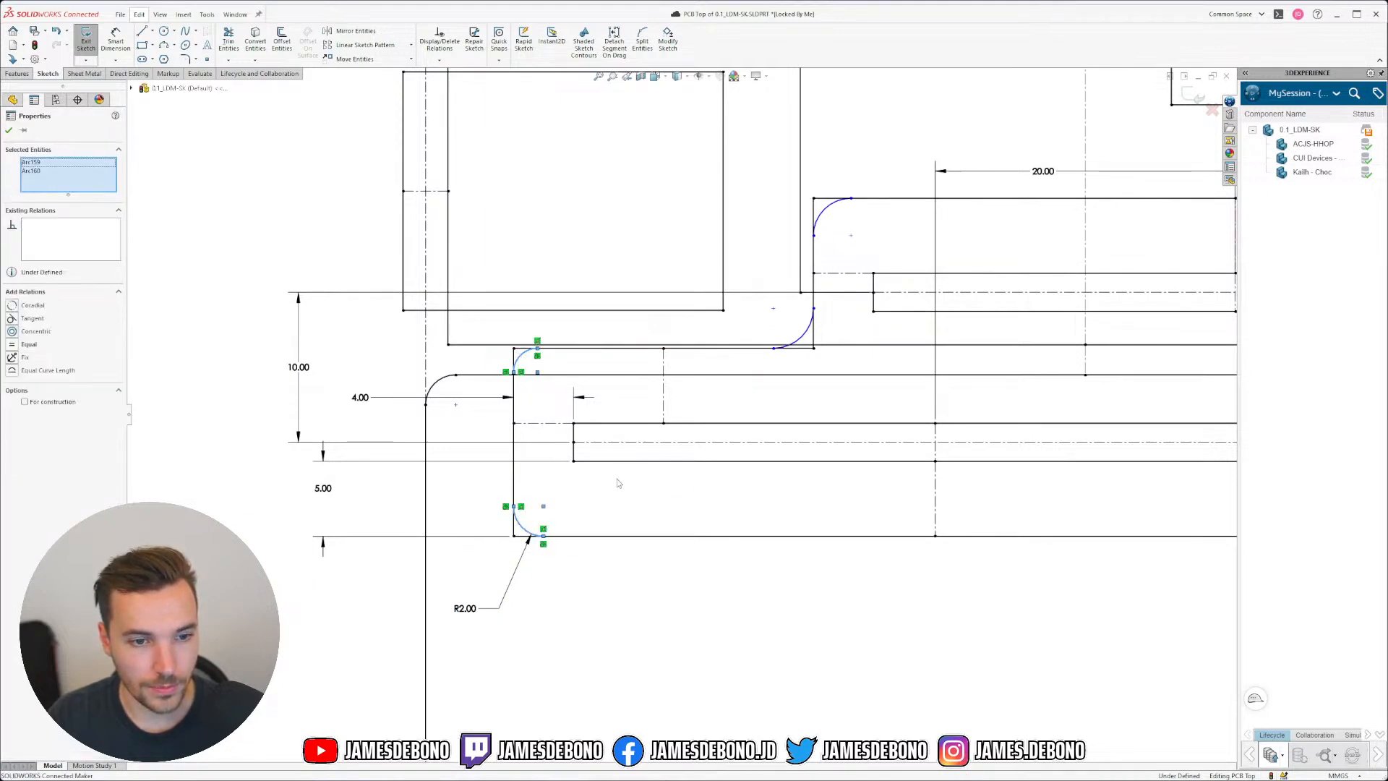
{"action": "left_click", "coordinate": [605, 471]}
{"action": "left_click", "coordinate": [746, 617]}
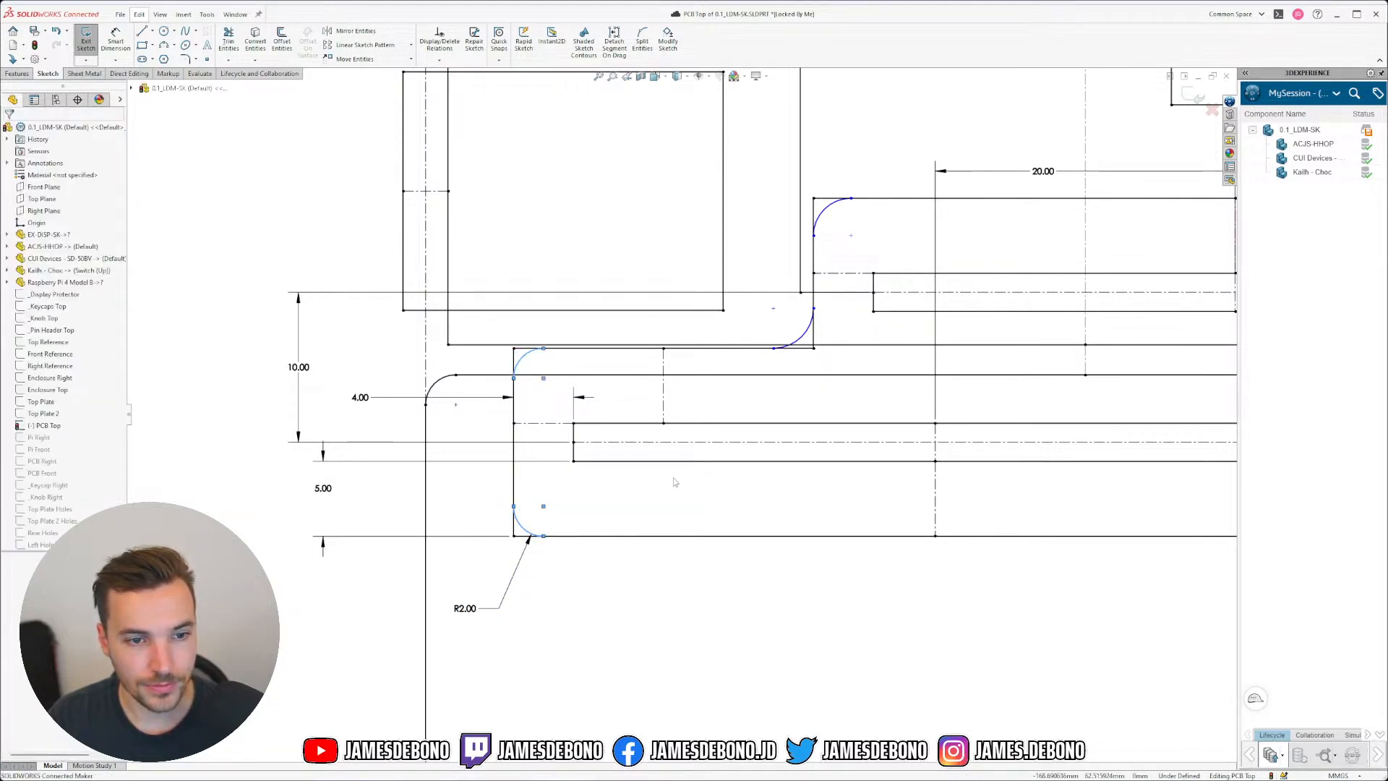
Step: Try to make the upper block's upper-right corner arc equal to the dimensioned R2.00 arc
{"action": "scroll", "coordinate": [678, 478], "scroll_direction": "down", "scroll_amount": 3}
{"action": "scroll", "coordinate": [853, 471], "scroll_direction": "up", "scroll_amount": 1}
{"action": "scroll", "coordinate": [868, 455], "scroll_direction": "down", "scroll_amount": 3}
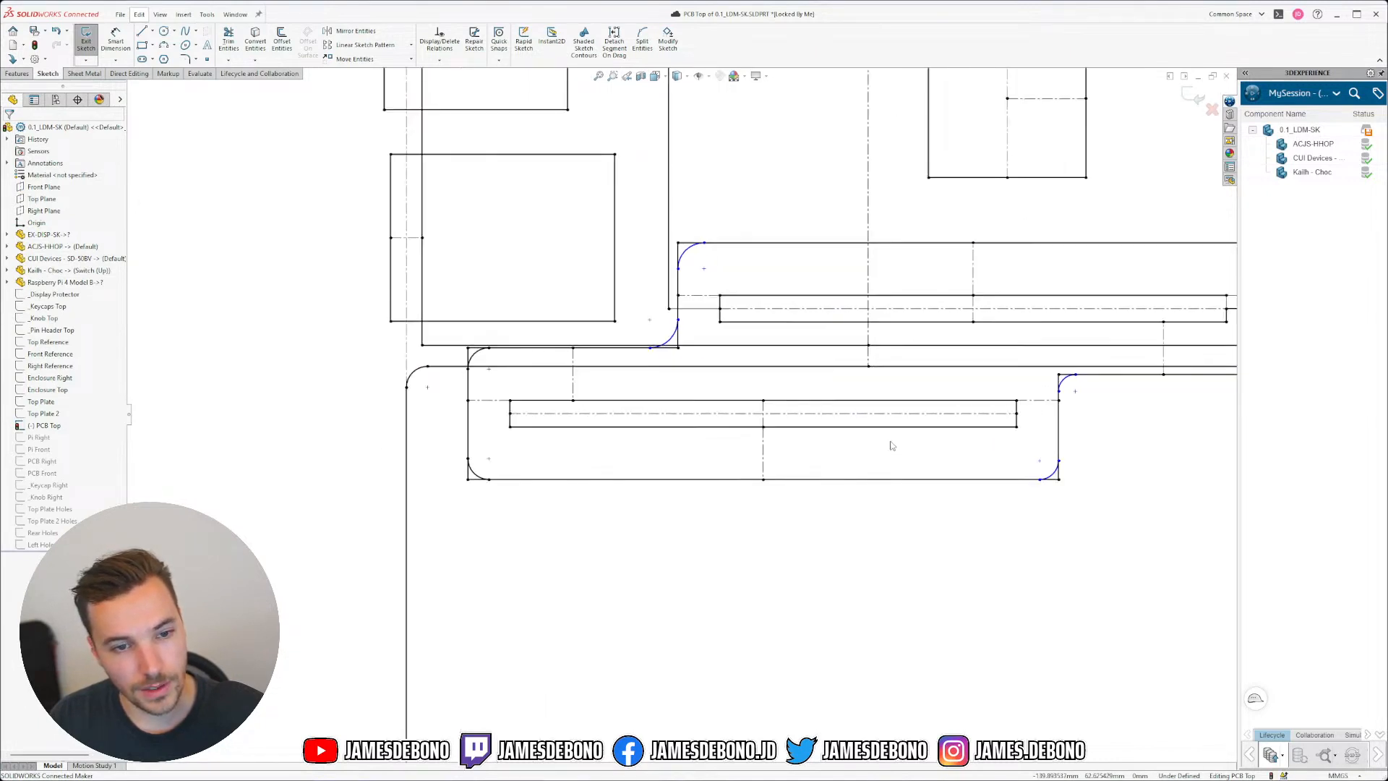
{"action": "scroll", "coordinate": [624, 423], "scroll_direction": "up", "scroll_amount": 1}
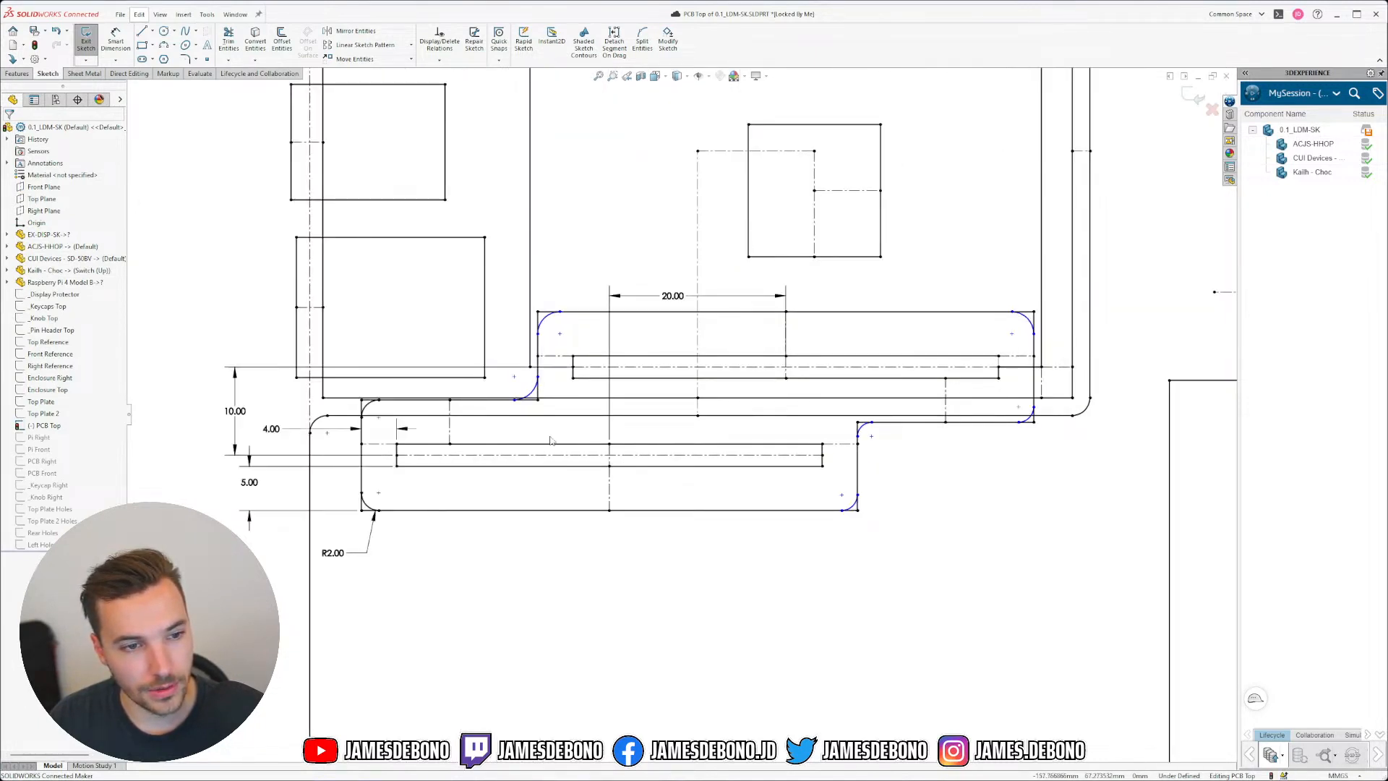
{"action": "scroll", "coordinate": [588, 424], "scroll_direction": "up", "scroll_amount": 1}
{"action": "left_click", "coordinate": [1132, 296]}
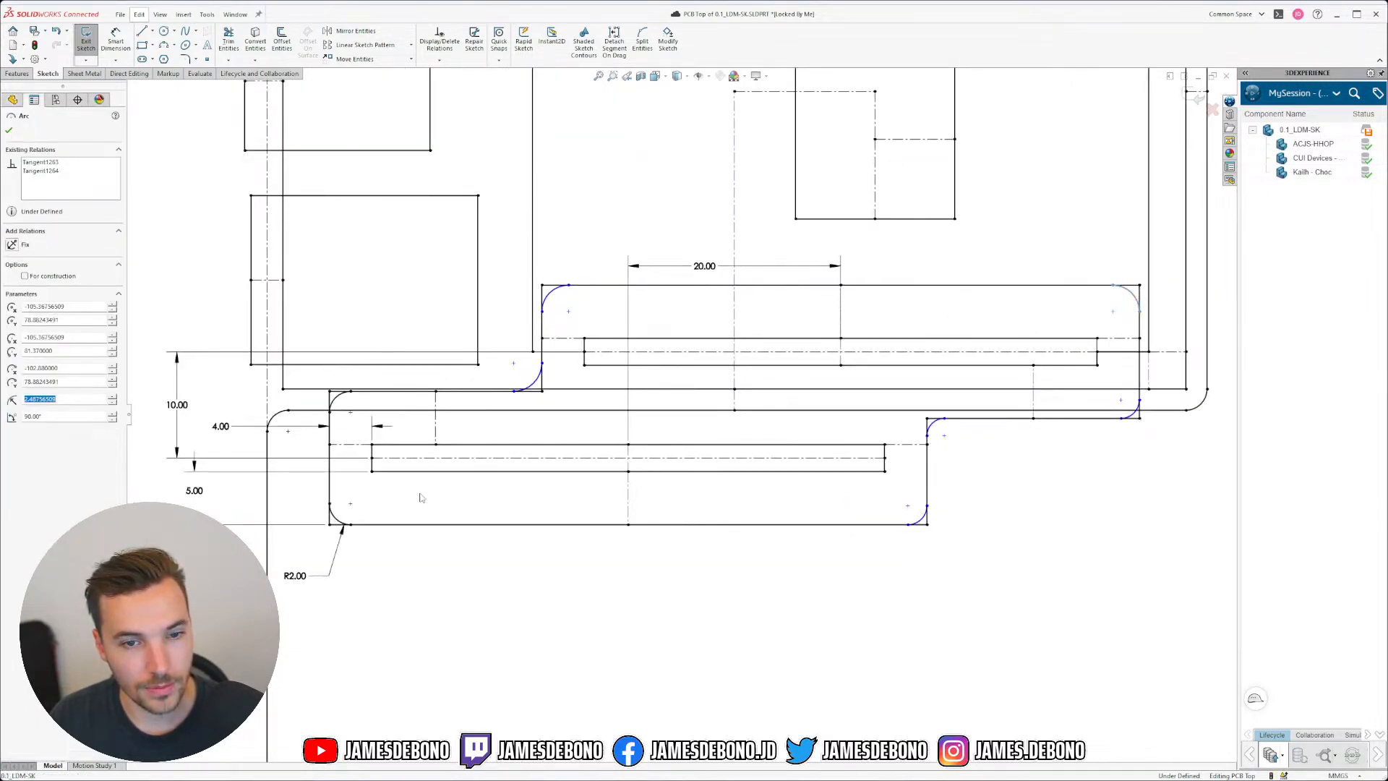
{"action": "left_click", "coordinate": [345, 529], "text": "ctrl"}
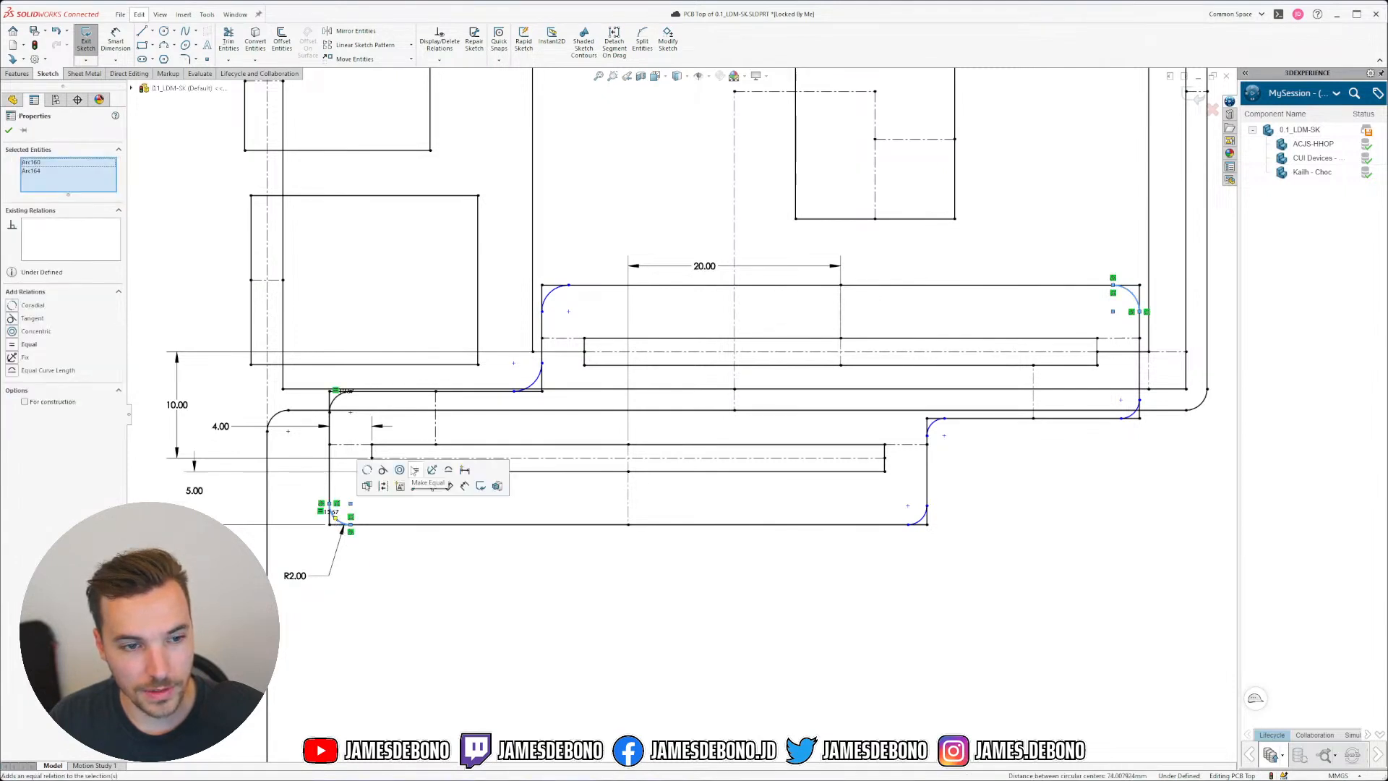
{"action": "left_click", "coordinate": [417, 469]}
{"action": "key", "text": "Escape"}
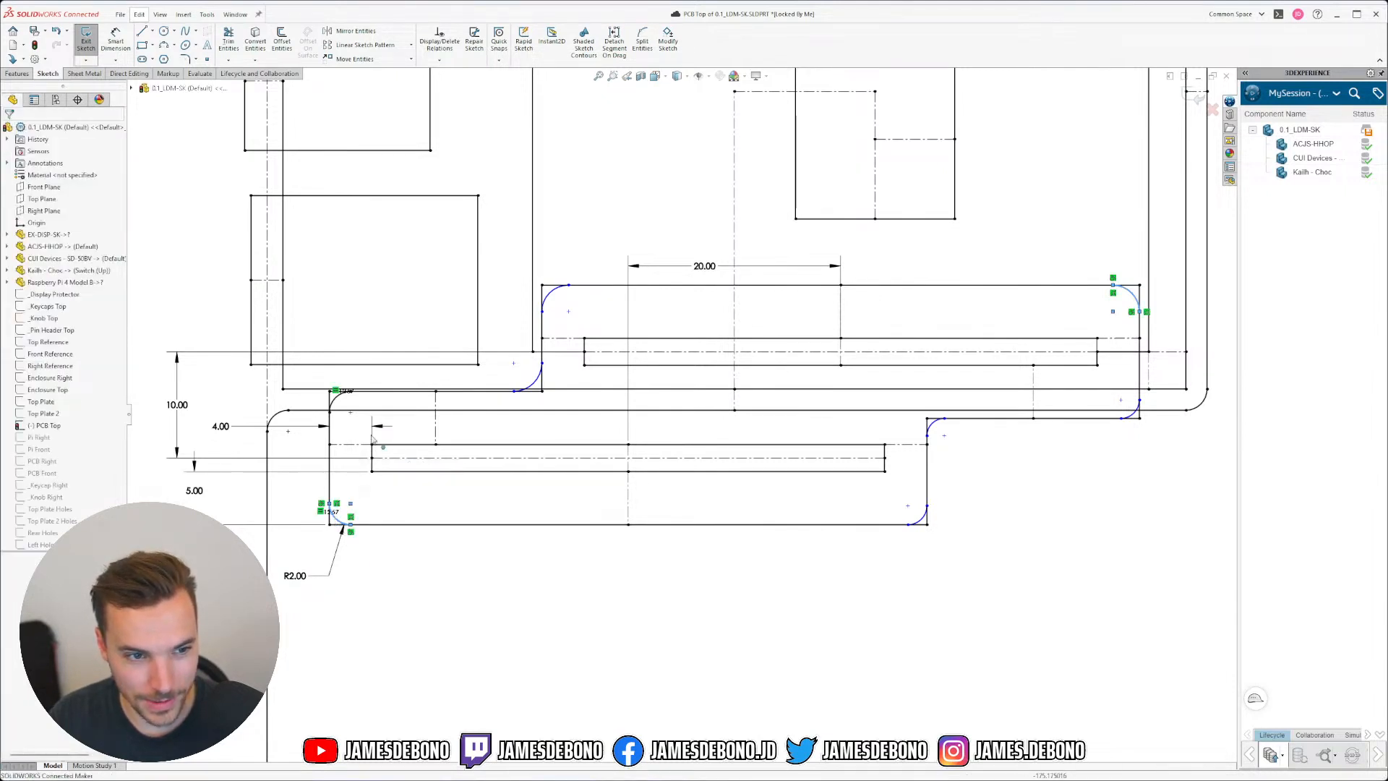
Step: Make the upper block's upper-left corner arc equal in radius to the lower block's upper-left corner arc
{"action": "left_click", "coordinate": [354, 404]}
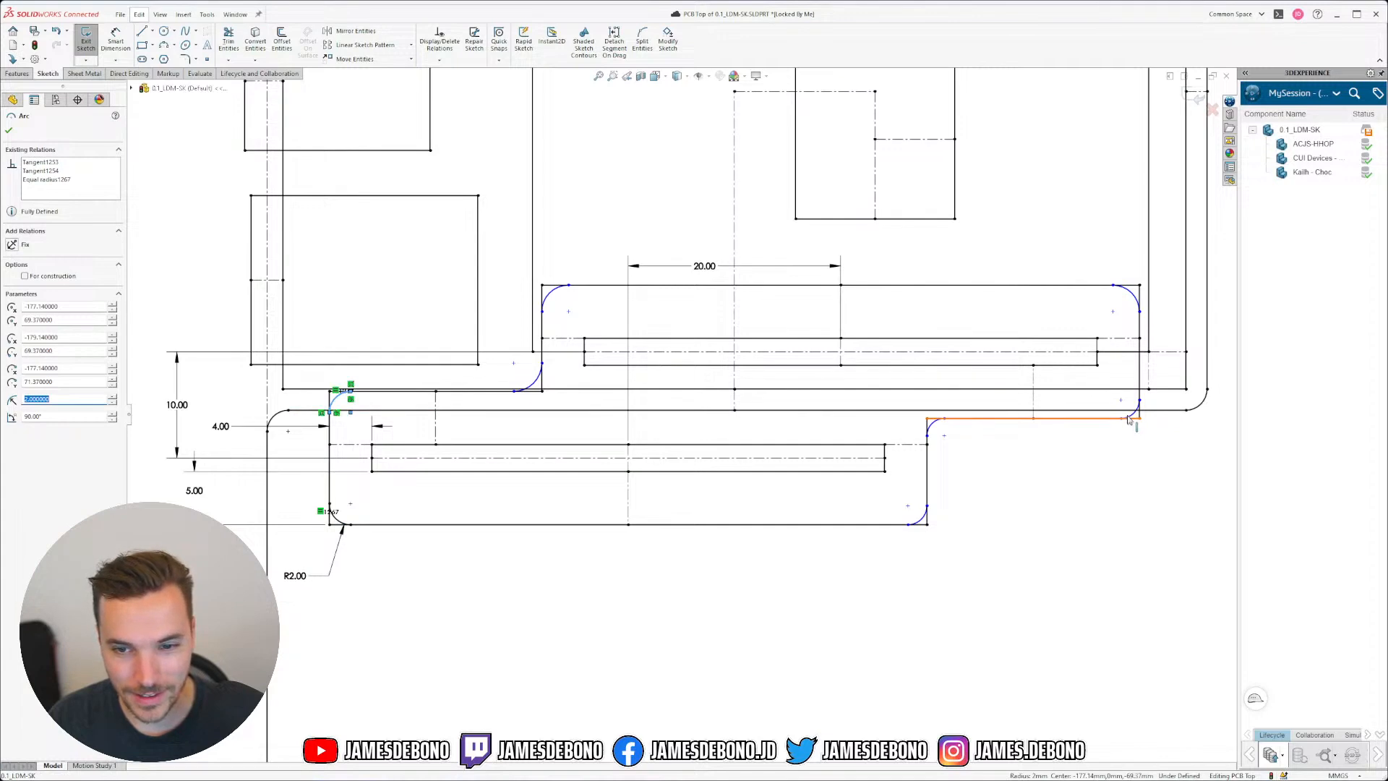
{"action": "left_click", "coordinate": [549, 305], "text": "ctrl"}
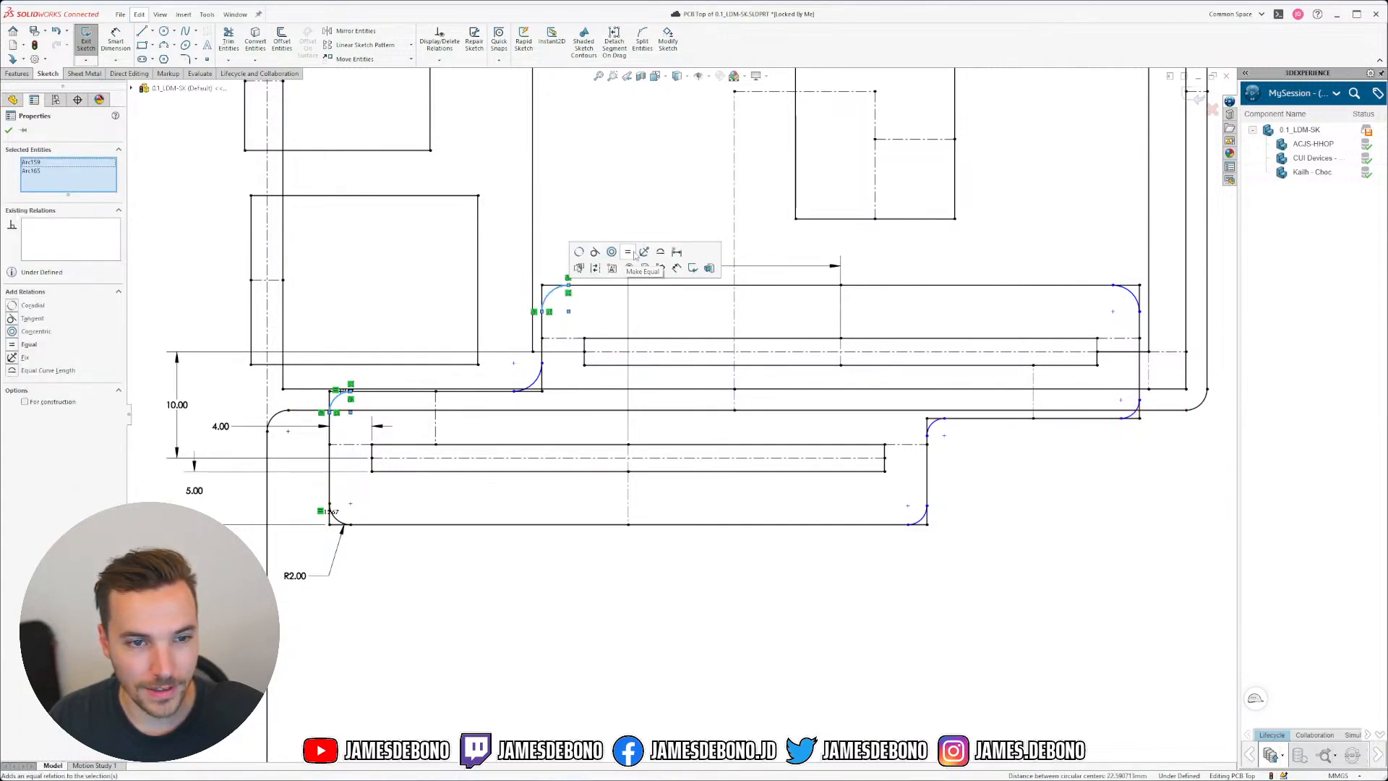
{"action": "left_click", "coordinate": [629, 259]}
{"action": "key", "text": "Escape"}
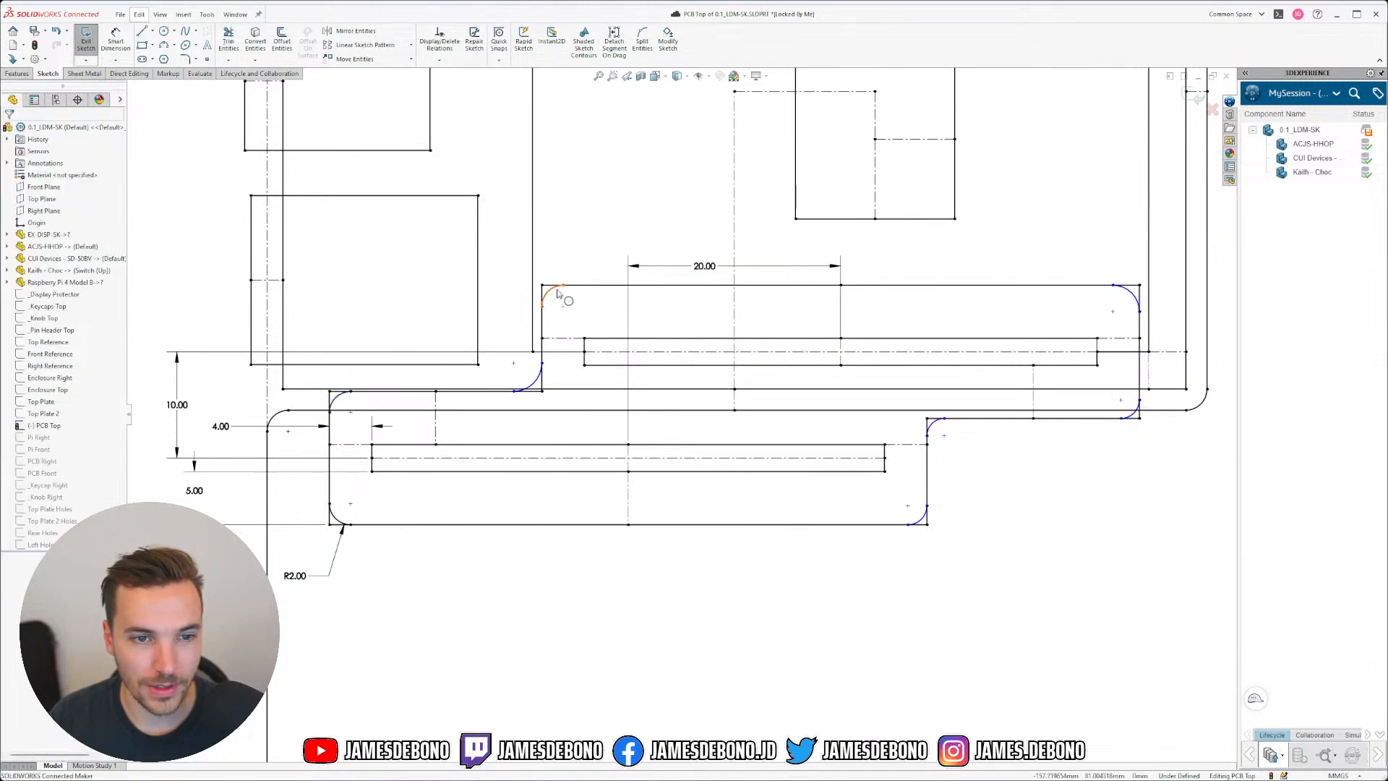
Step: Make the upper block's upper-right corner arc equal in radius to its upper-left corner arc
{"action": "left_click", "coordinate": [554, 294]}
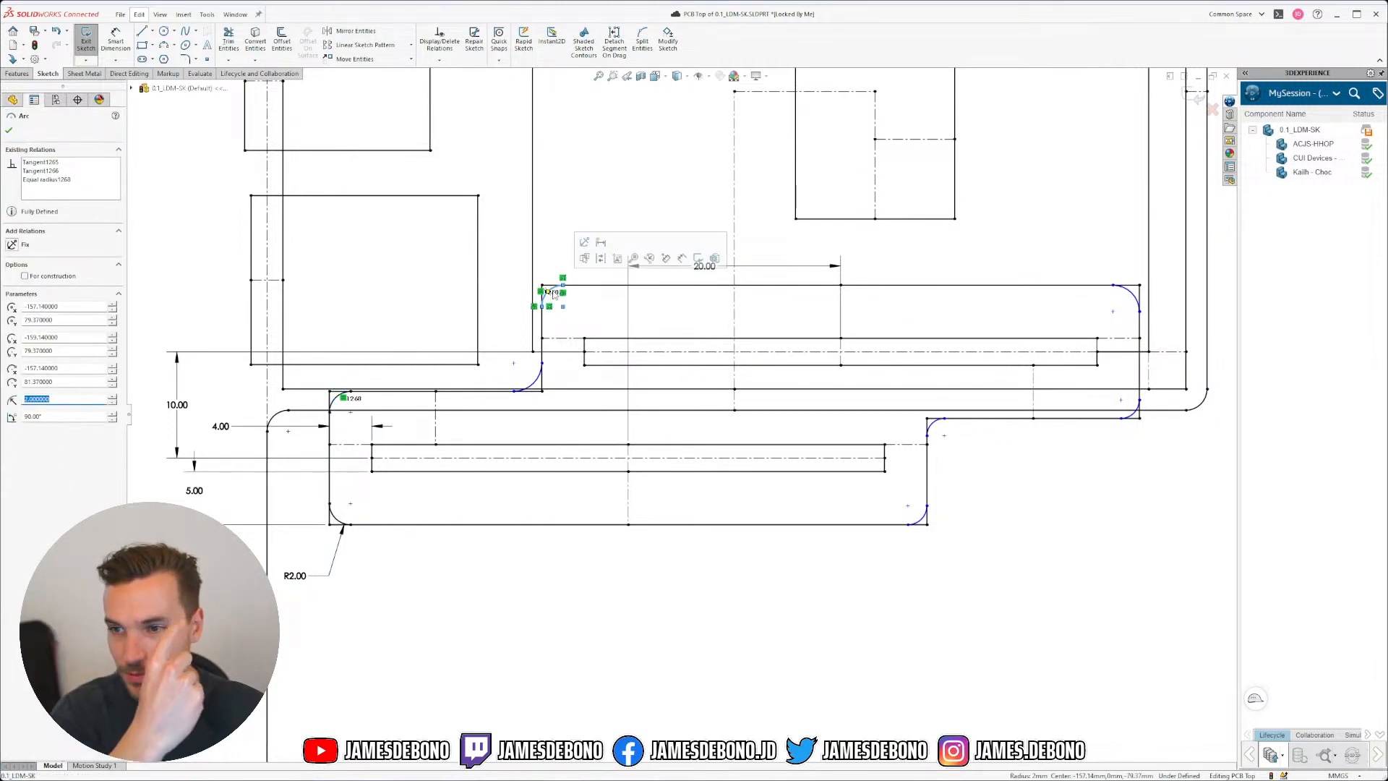
{"action": "left_click", "coordinate": [1130, 292], "text": "ctrl"}
{"action": "left_click", "coordinate": [1211, 247]}
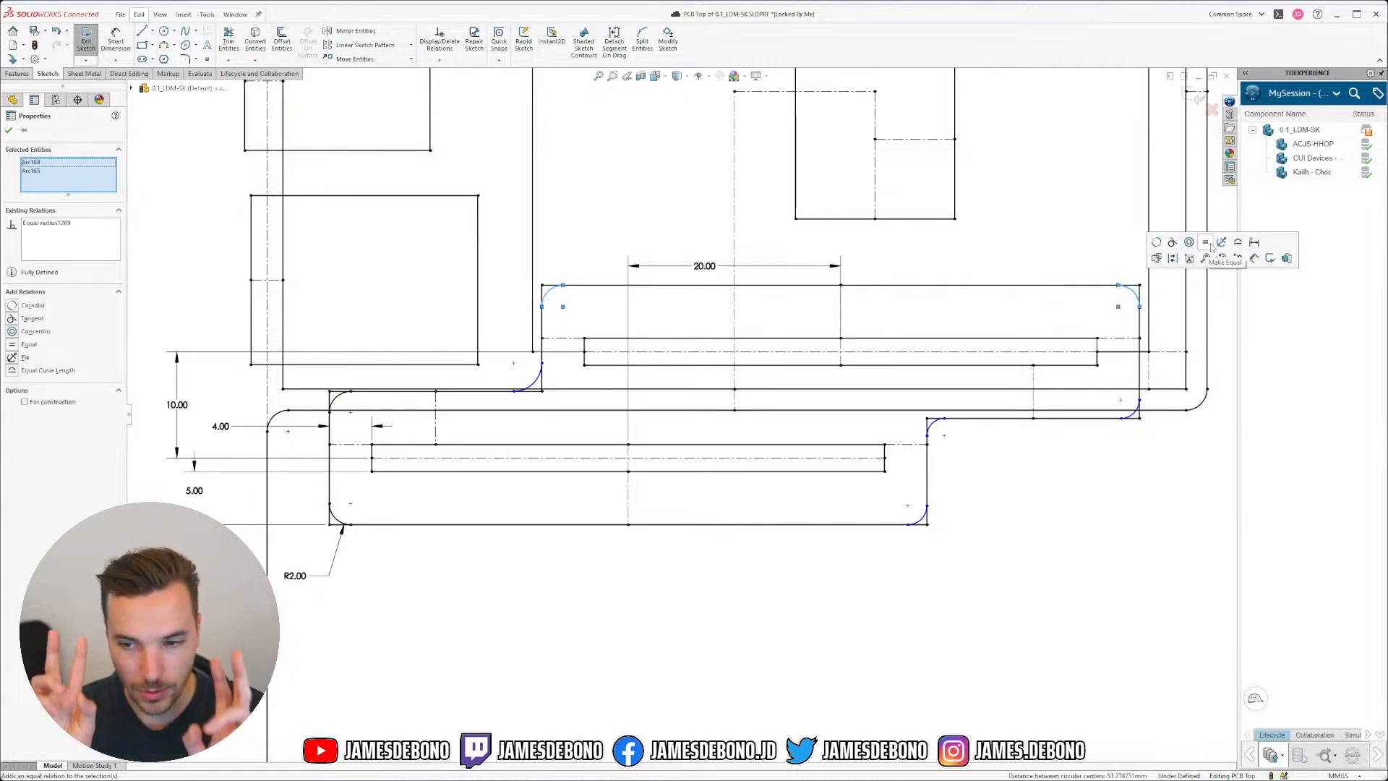
{"action": "left_click", "coordinate": [1159, 432]}
Step: Make the upper block's lower-right corner arc equal in radius to its upper-right corner arc
{"action": "left_click", "coordinate": [1132, 303]}
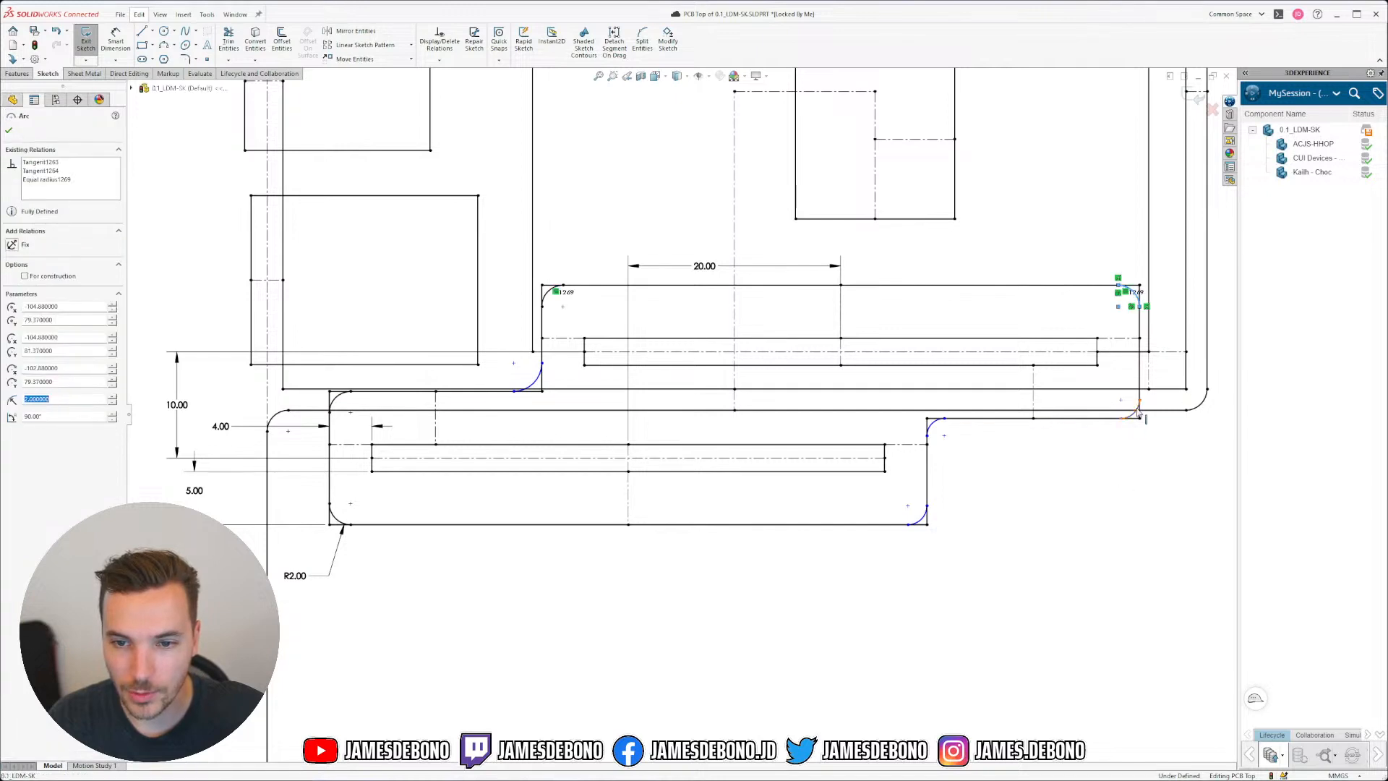
{"action": "left_click", "coordinate": [1132, 418], "text": "ctrl"}
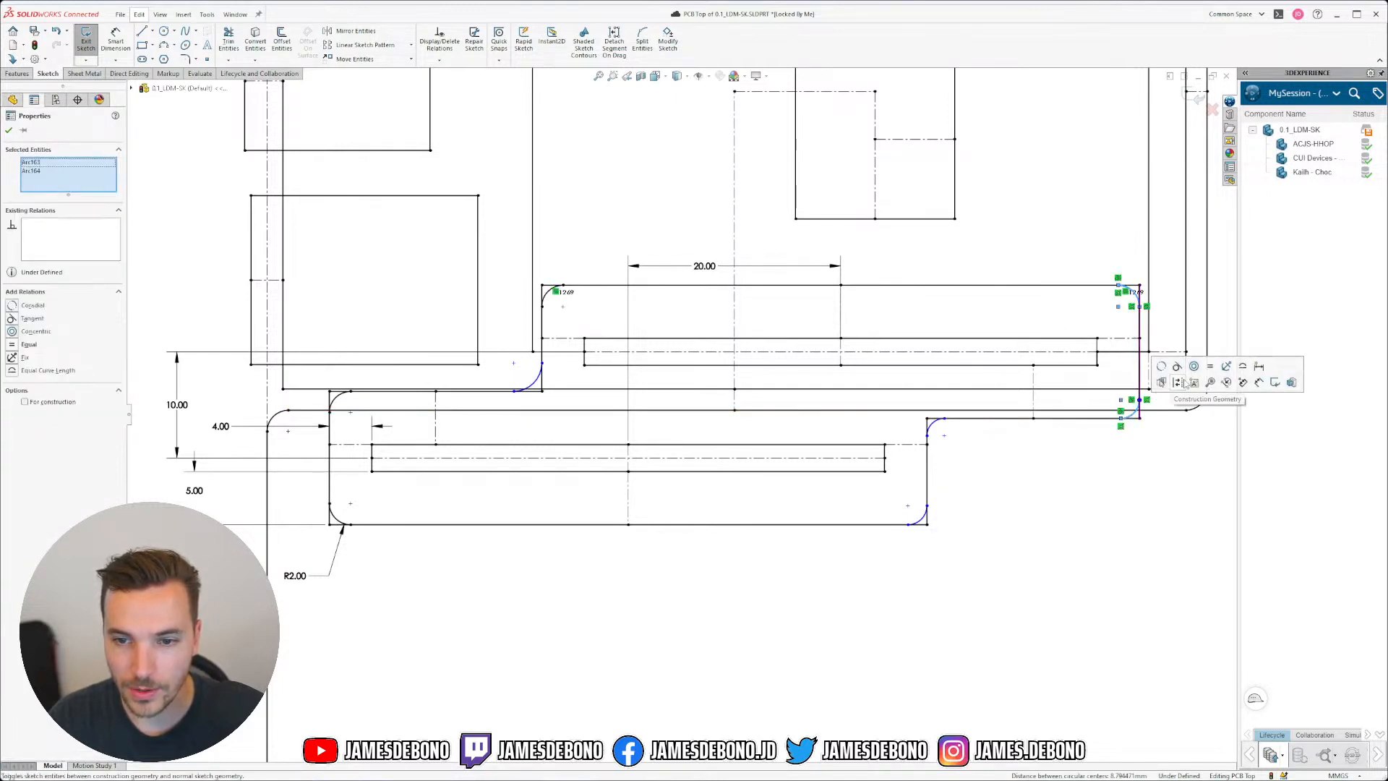
{"action": "left_click", "coordinate": [1153, 505]}
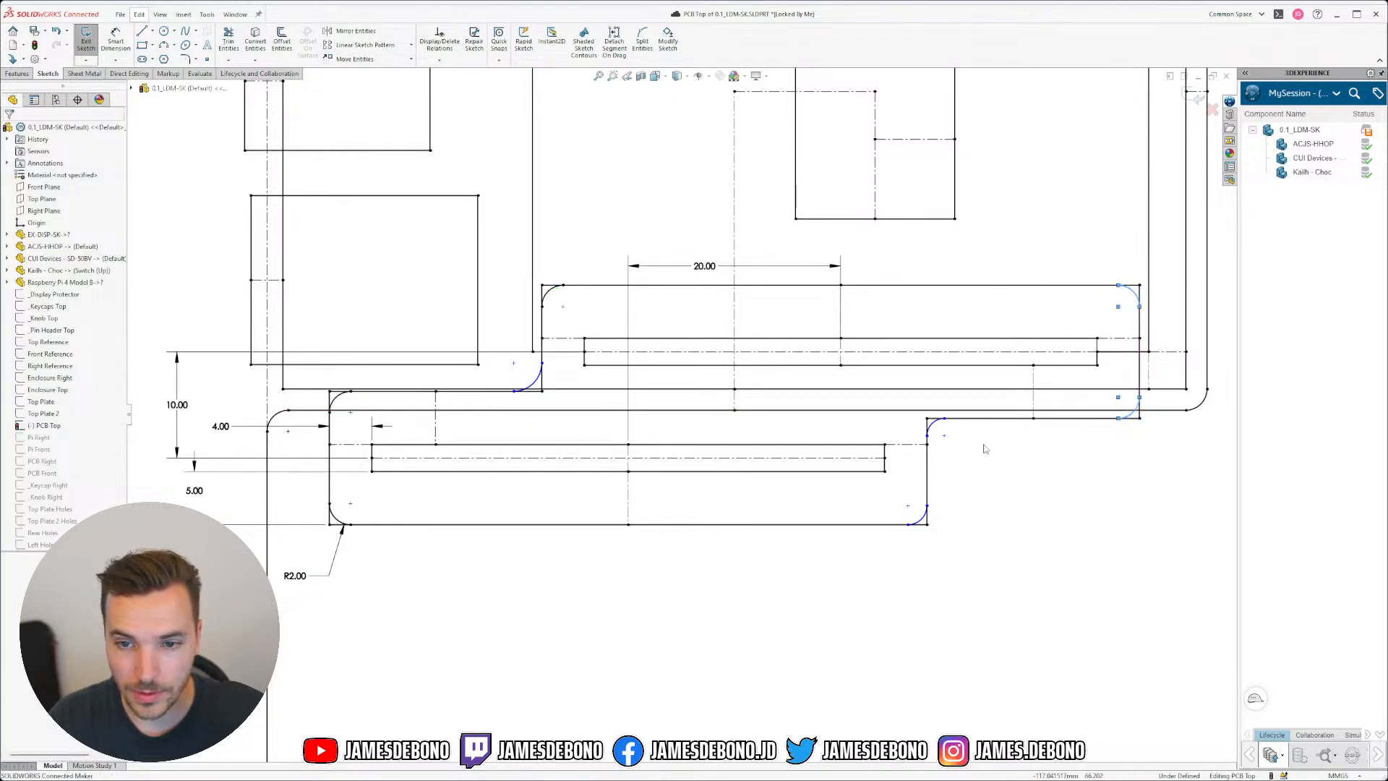
Step: Make the lower block's lower-right corner arc equal in radius to the upper block's lower-right corner arc
{"action": "left_click", "coordinate": [939, 425]}
{"action": "left_click", "coordinate": [1120, 442]}
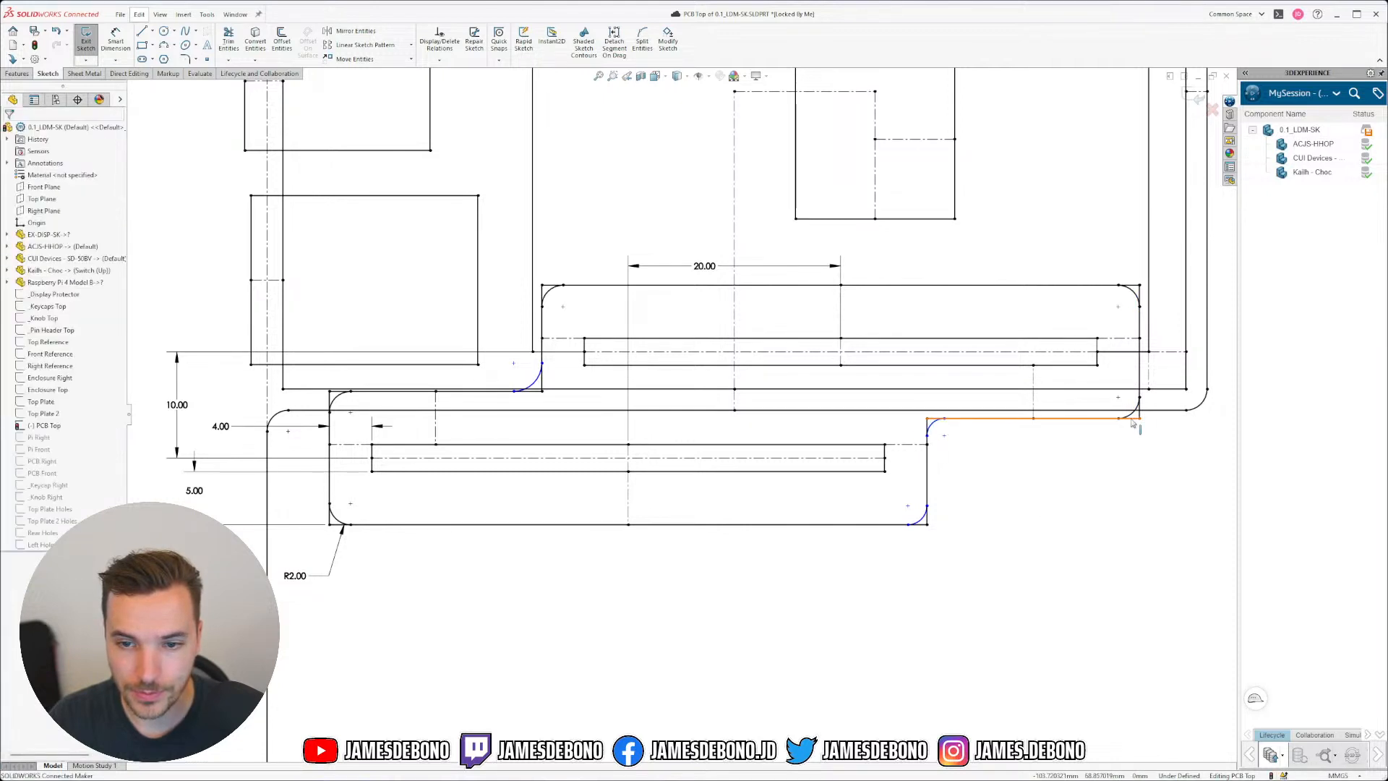
{"action": "left_click", "coordinate": [1134, 412]}
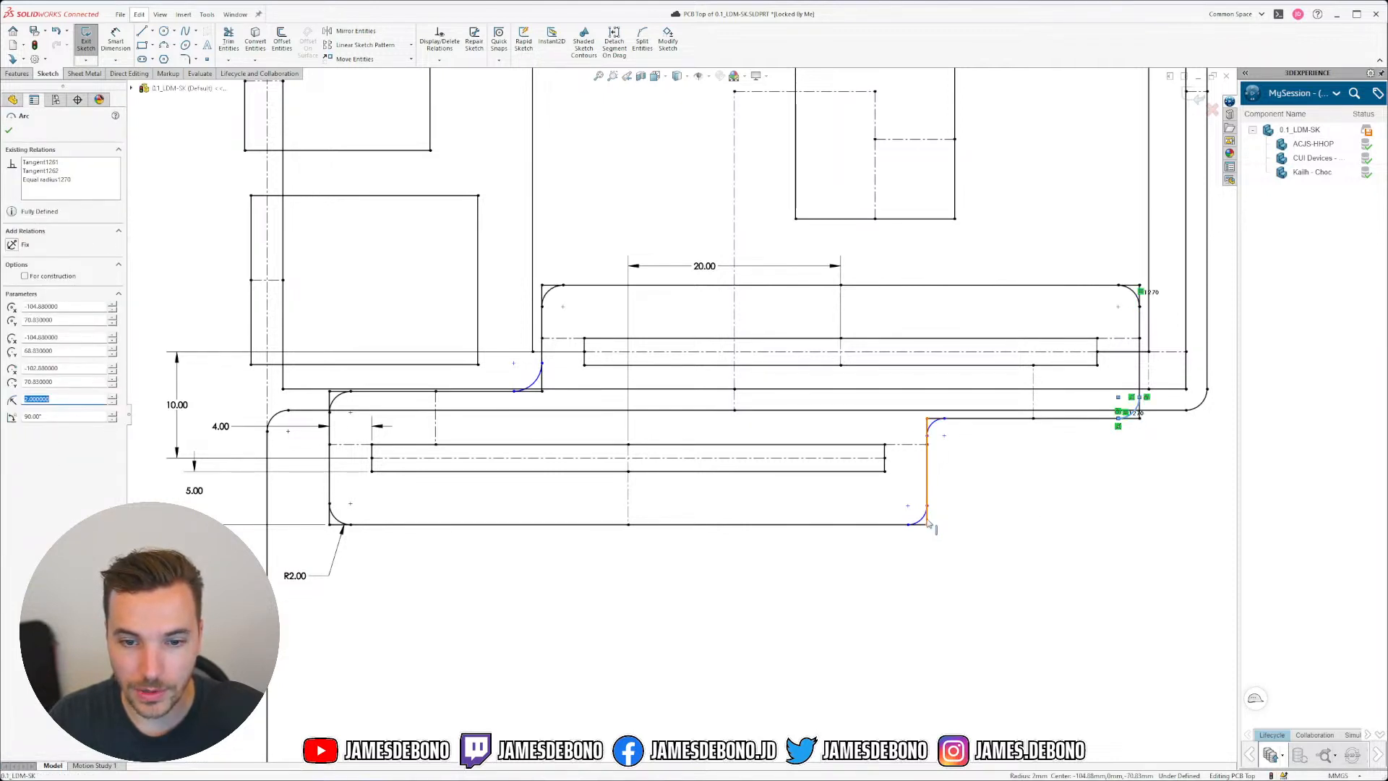
{"action": "left_click", "coordinate": [923, 516], "text": "ctrl"}
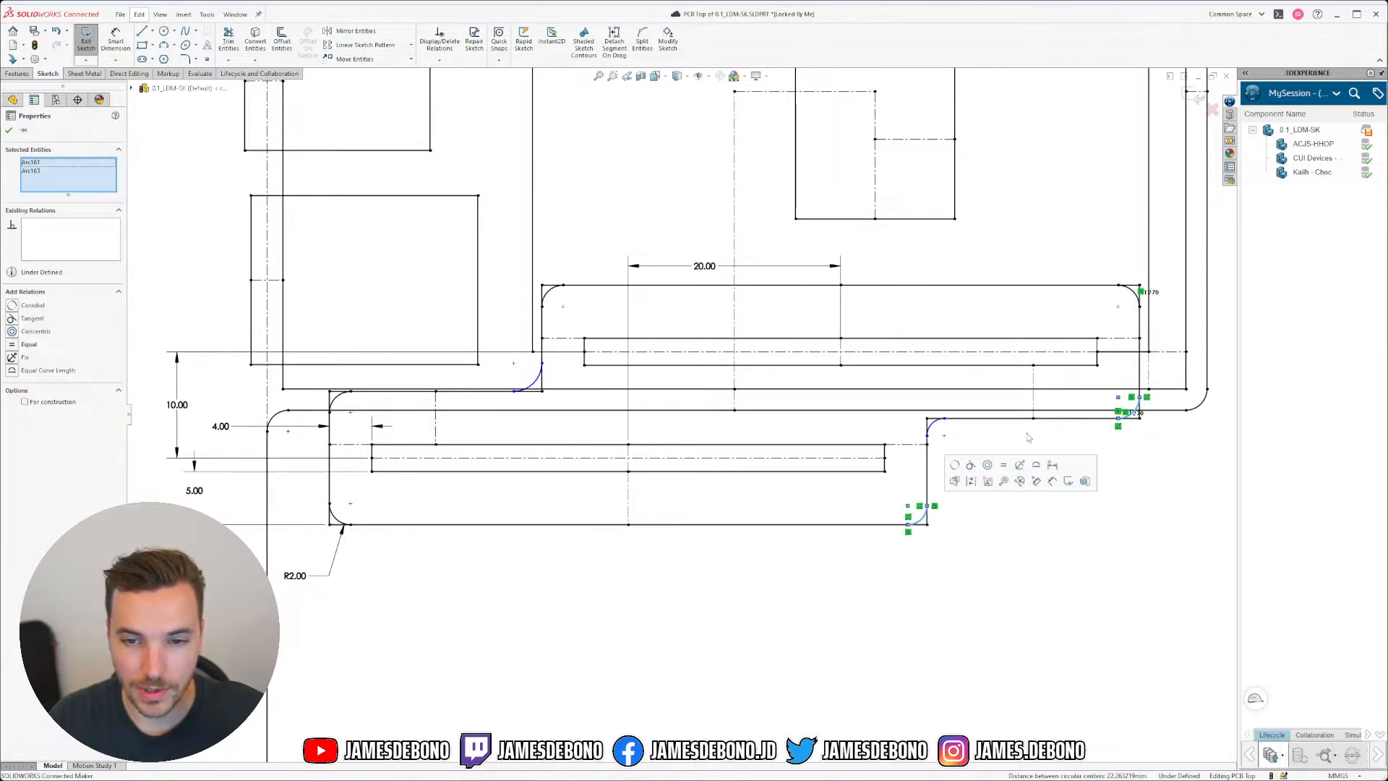
{"action": "left_click", "coordinate": [1005, 466]}
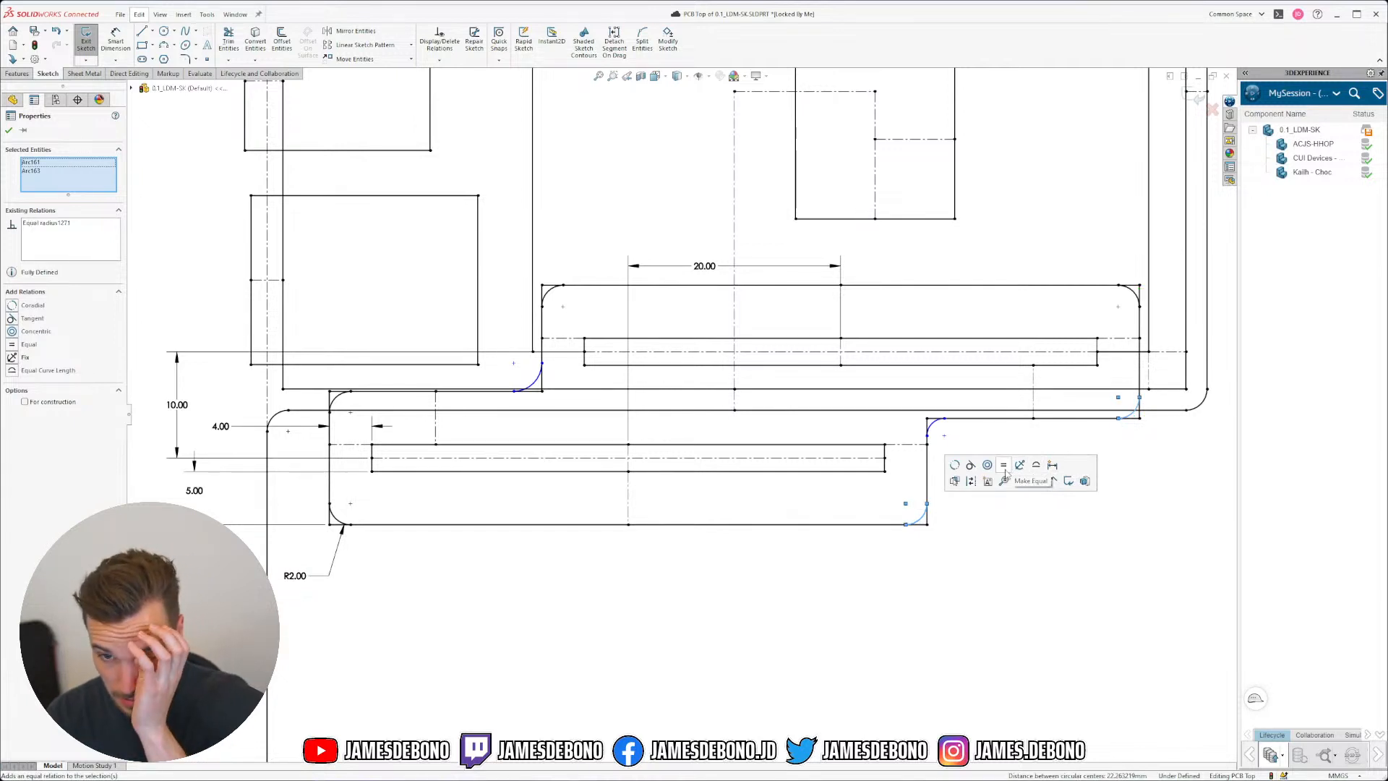
{"action": "left_click", "coordinate": [946, 542]}
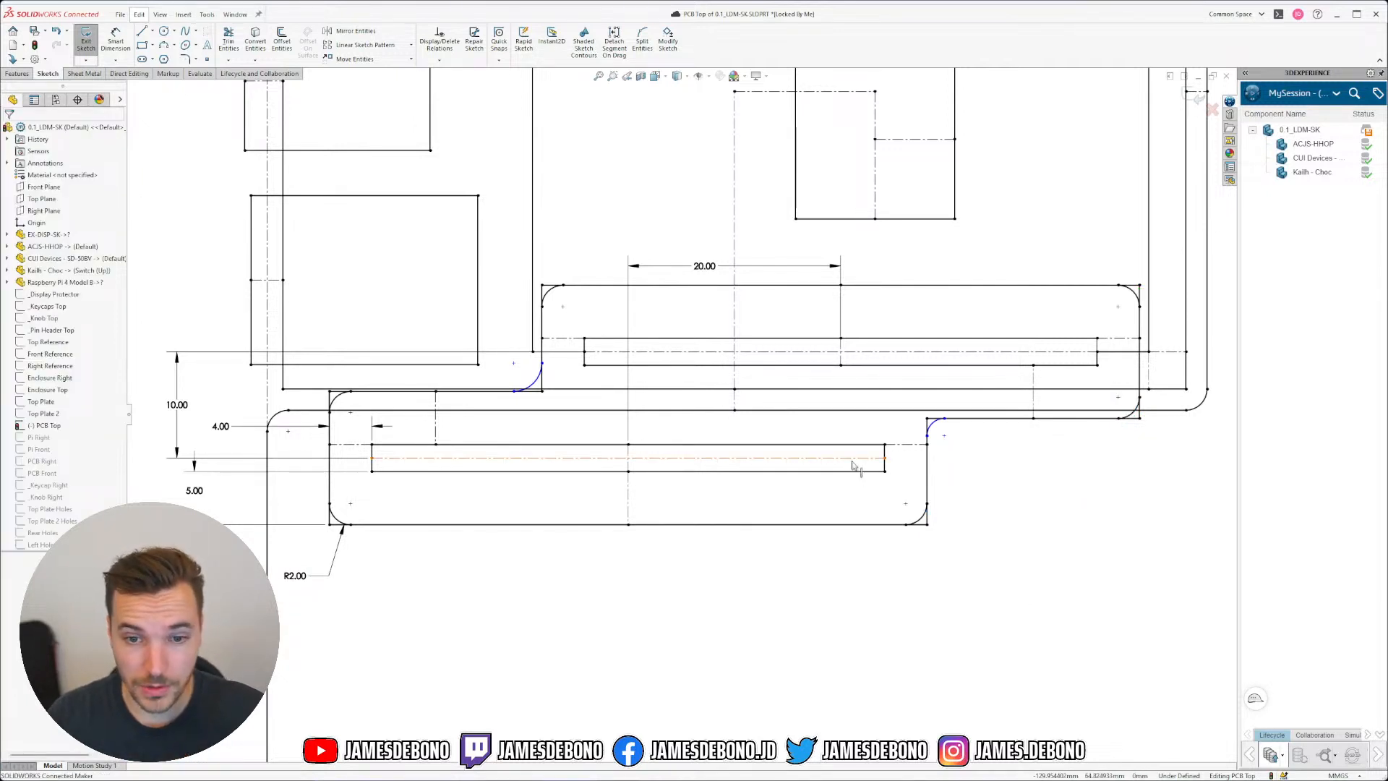
Step: Make the two inner step-corner arcs equal in radius and shrink them freehand to a radius of about 1.46 mm
{"action": "left_click", "coordinate": [536, 378]}
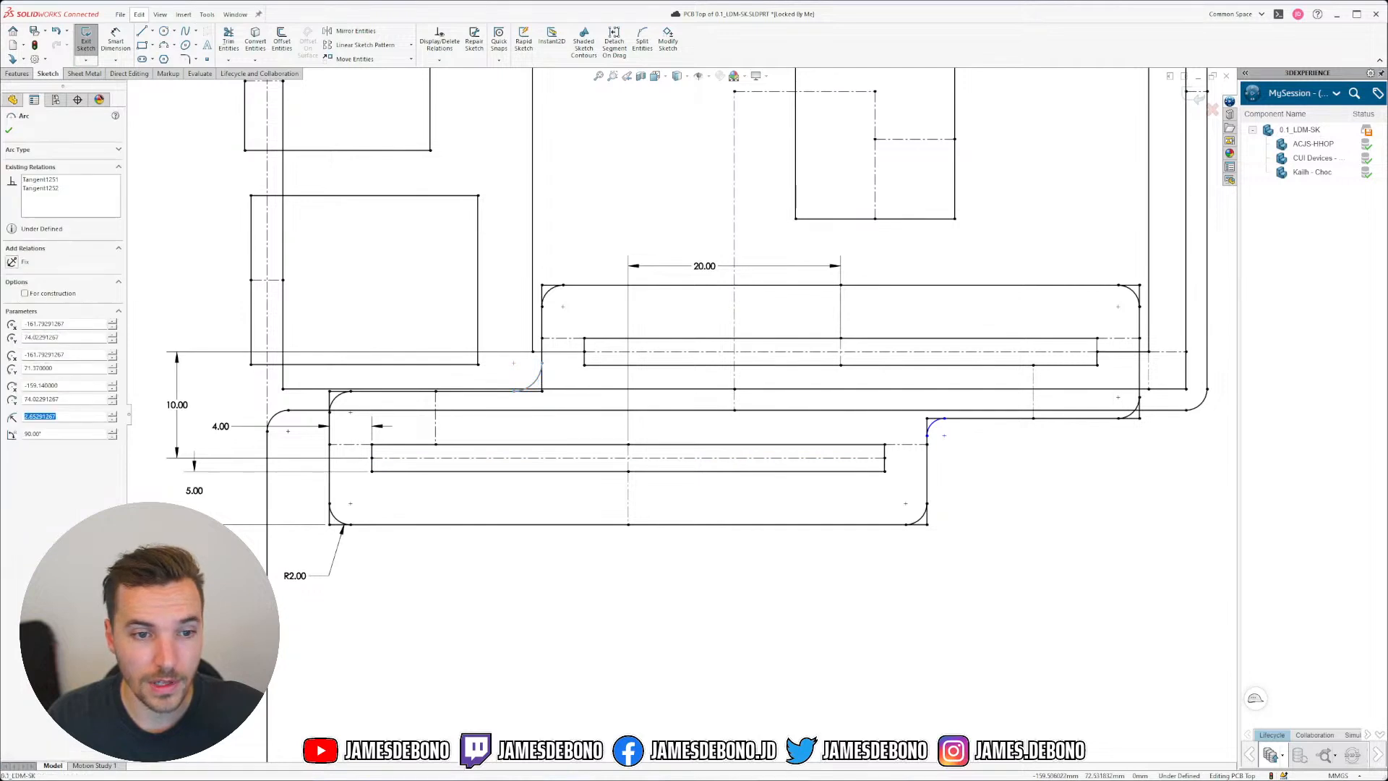
{"action": "left_click", "coordinate": [934, 427], "text": "ctrl"}
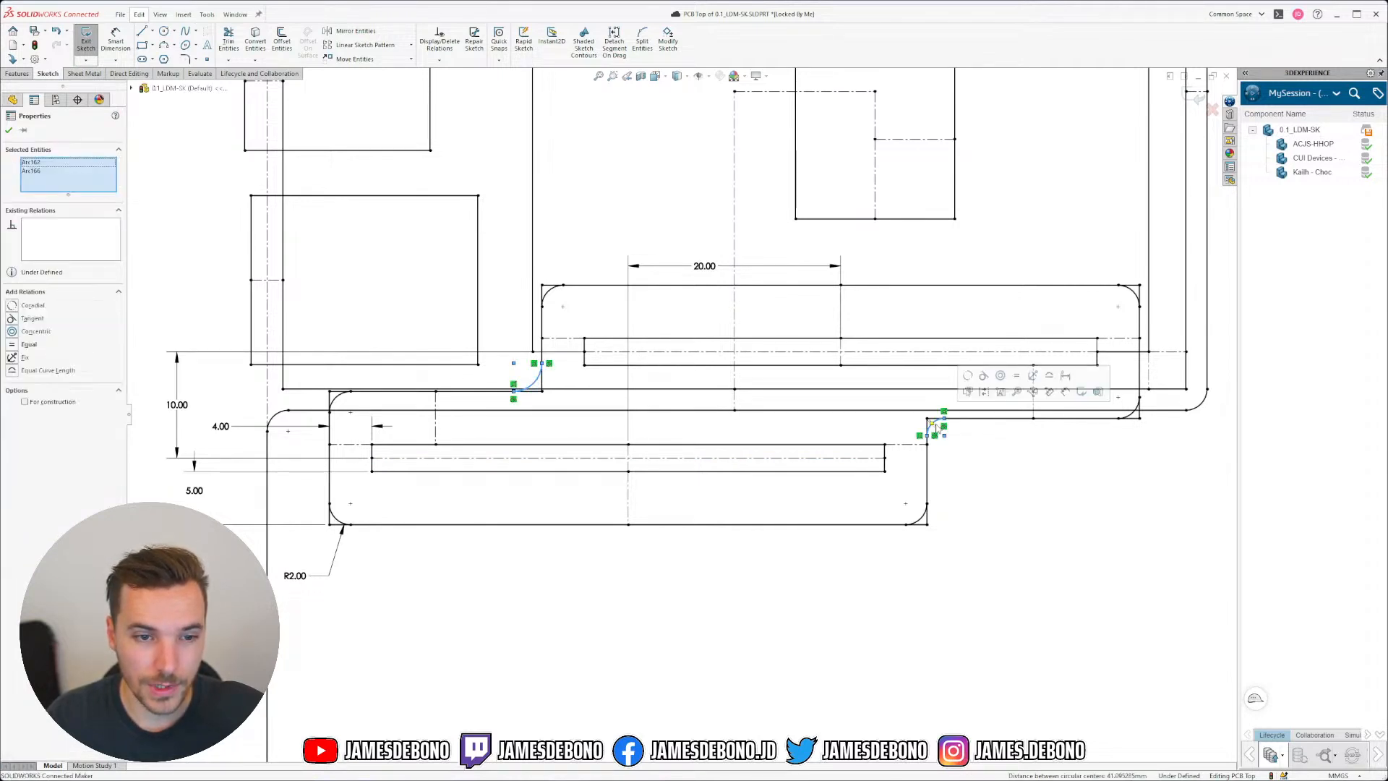
{"action": "left_click", "coordinate": [1002, 572]}
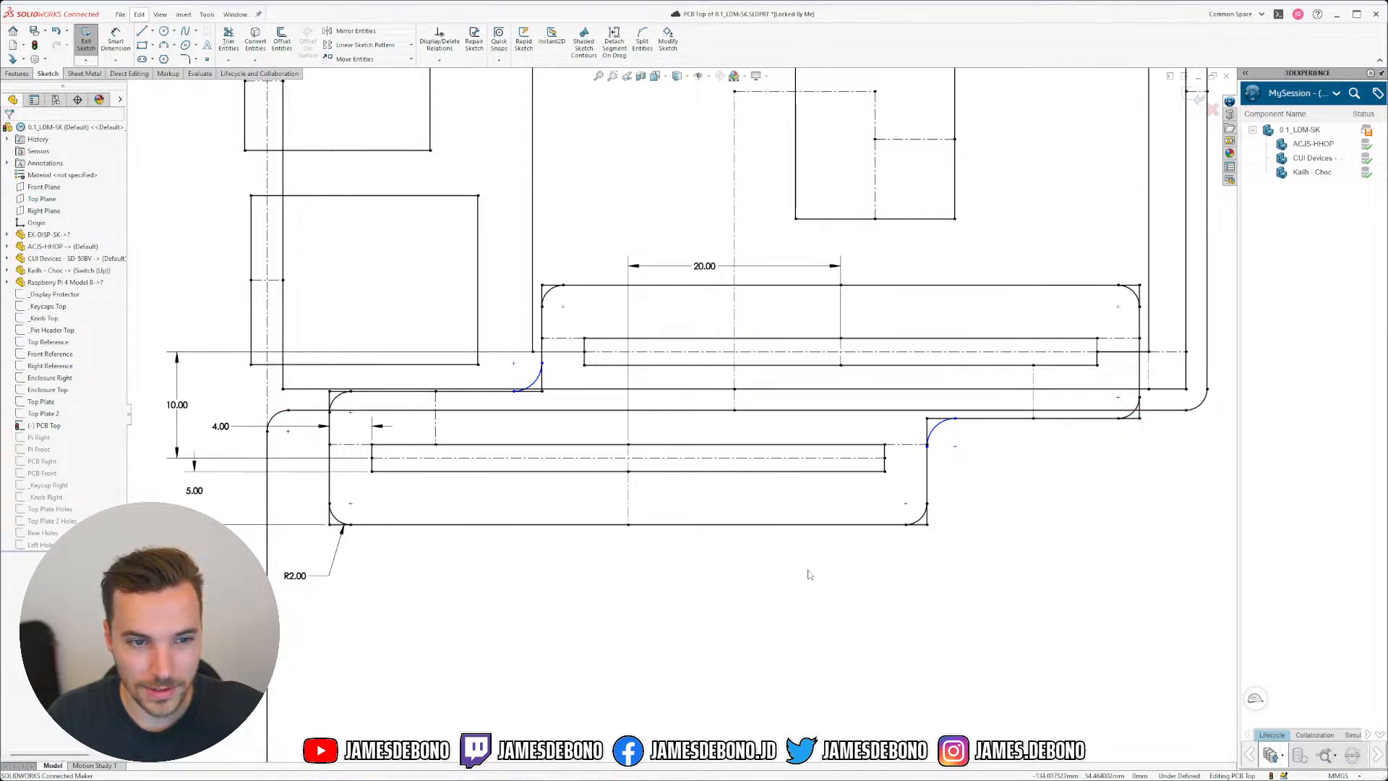
{"action": "scroll", "coordinate": [547, 437], "scroll_direction": "down", "scroll_amount": 3}
{"action": "scroll", "coordinate": [1024, 425], "scroll_direction": "up", "scroll_amount": 2}
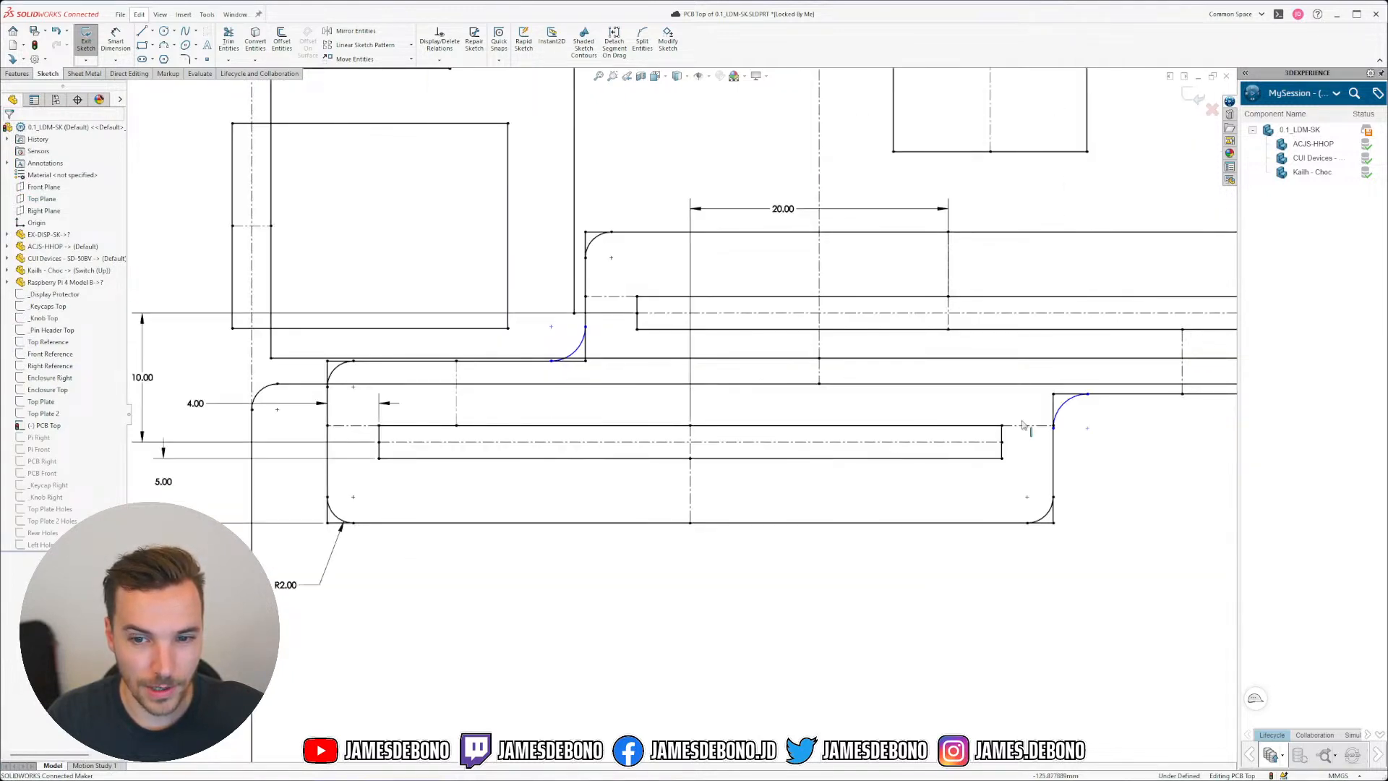
{"action": "left_click_drag", "start_coordinate": [1087, 395], "coordinate": [1071, 398]}
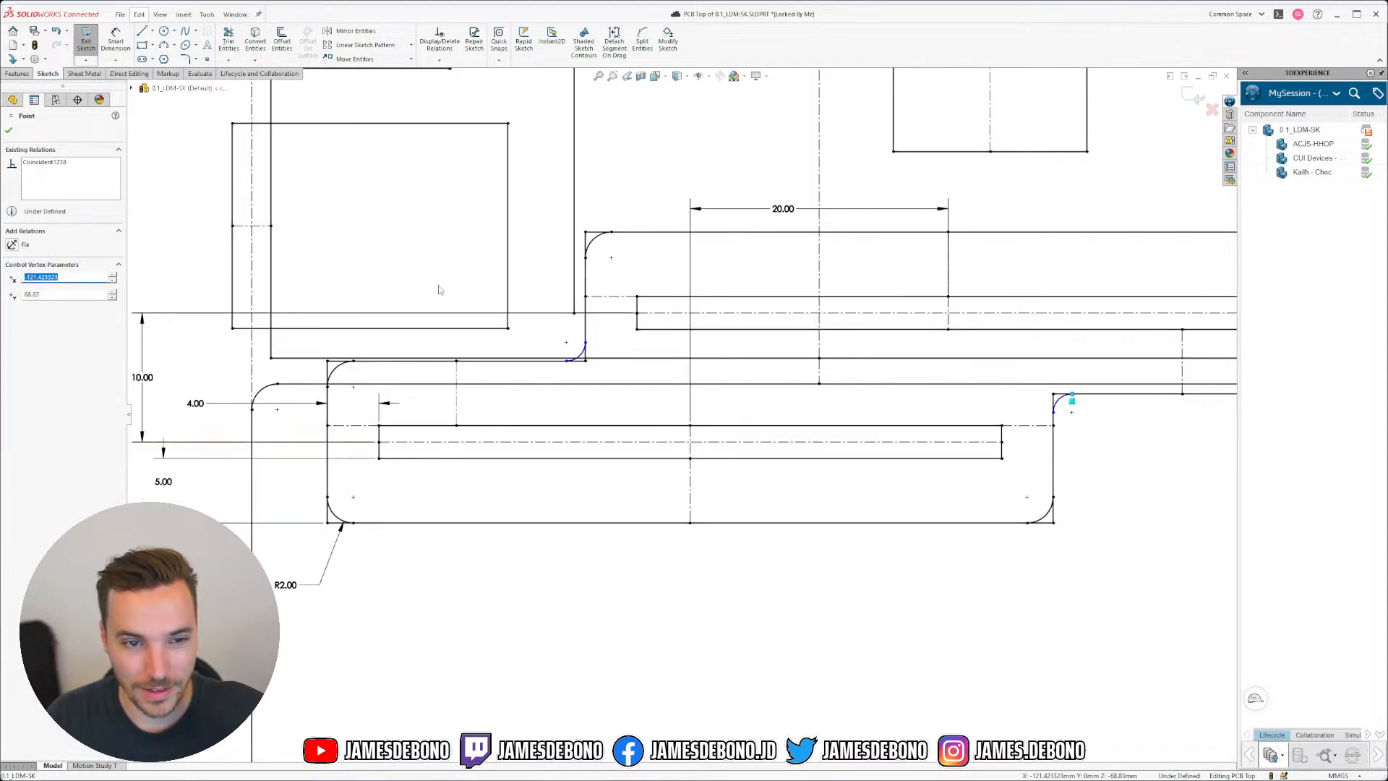
{"action": "scroll", "coordinate": [1167, 394], "scroll_direction": "down", "scroll_amount": 5}
{"action": "left_click", "coordinate": [925, 473]}
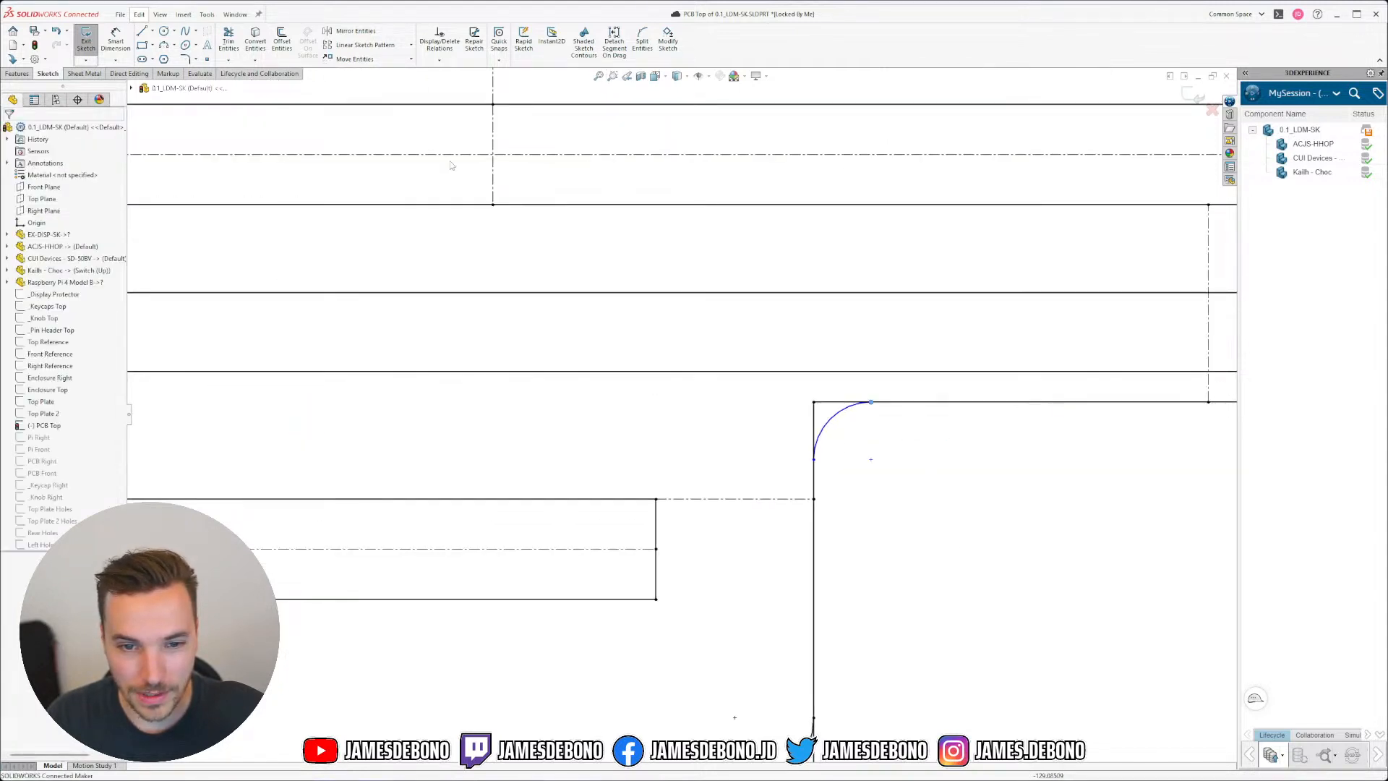
Step: Dimension the right inner step-corner arc with a radius of 1 mm
{"action": "left_click", "coordinate": [123, 41]}
{"action": "scroll", "coordinate": [697, 465], "scroll_direction": "up", "scroll_amount": 4}
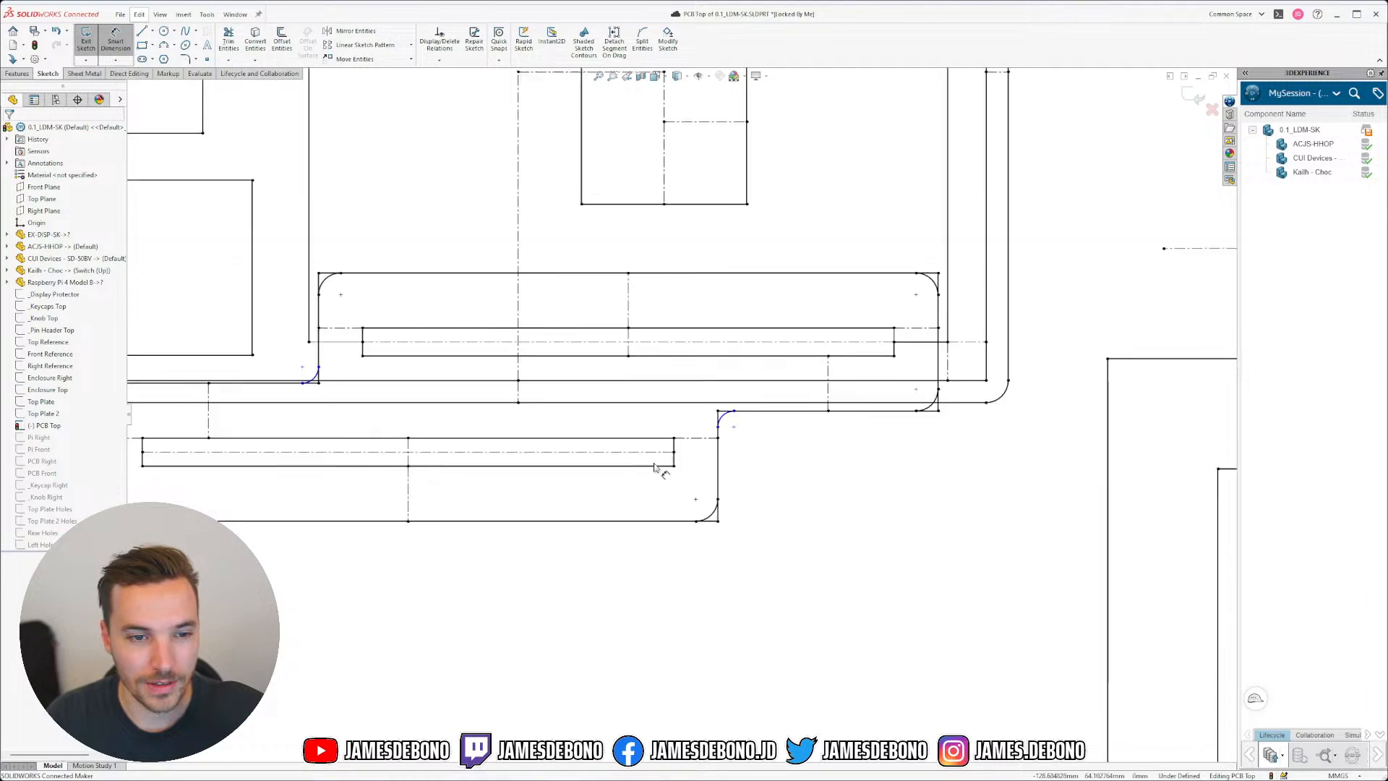
{"action": "scroll", "coordinate": [448, 401], "scroll_direction": "up", "scroll_amount": 3}
{"action": "scroll", "coordinate": [918, 448], "scroll_direction": "down", "scroll_amount": 2}
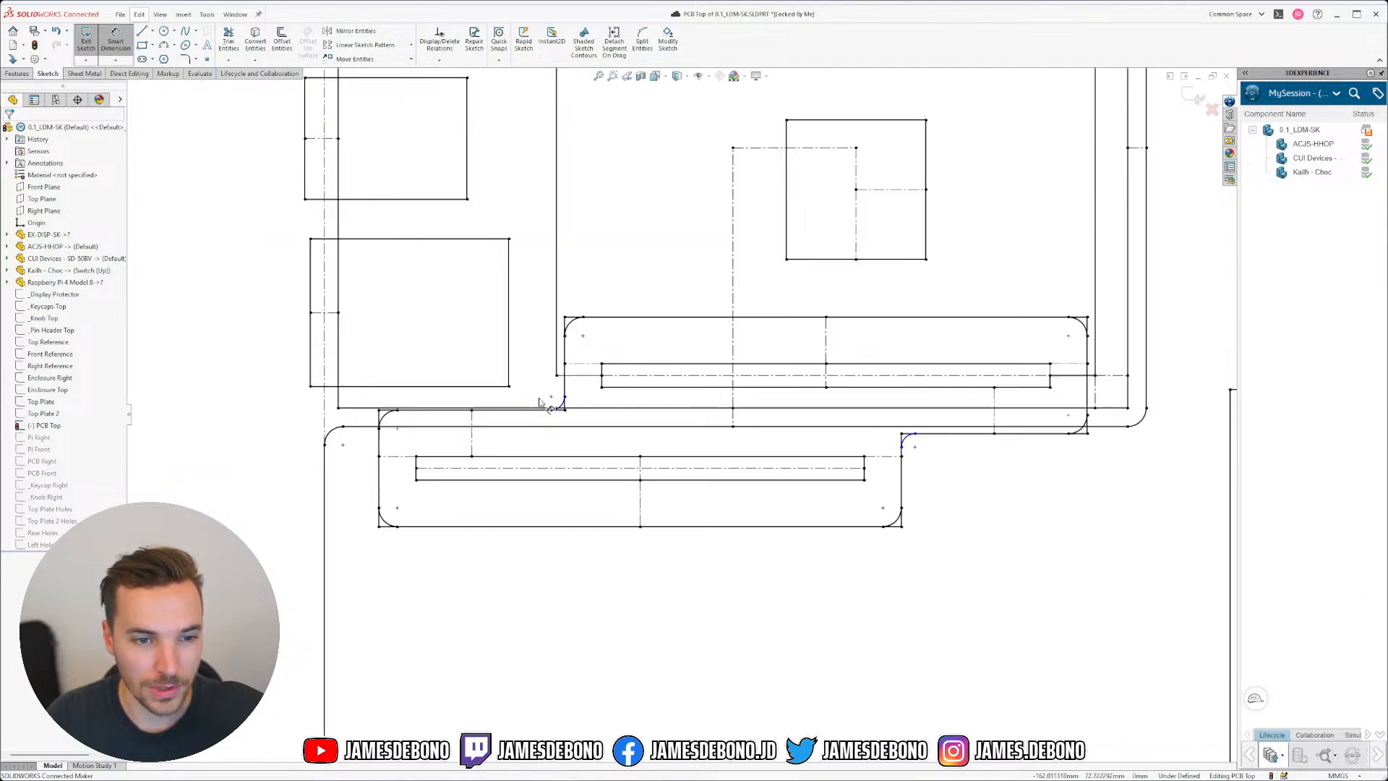
{"action": "scroll", "coordinate": [933, 454], "scroll_direction": "down", "scroll_amount": 1}
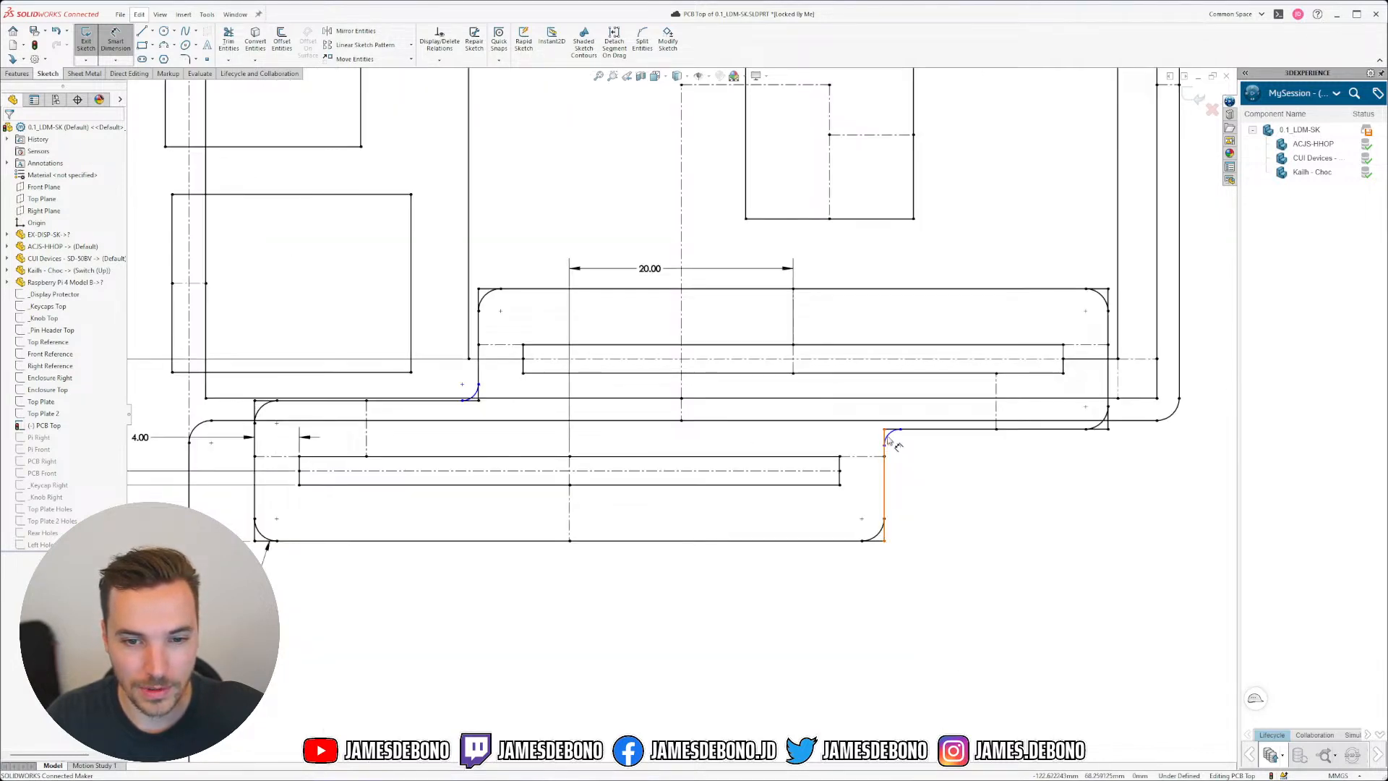
{"action": "left_click", "coordinate": [895, 436]}
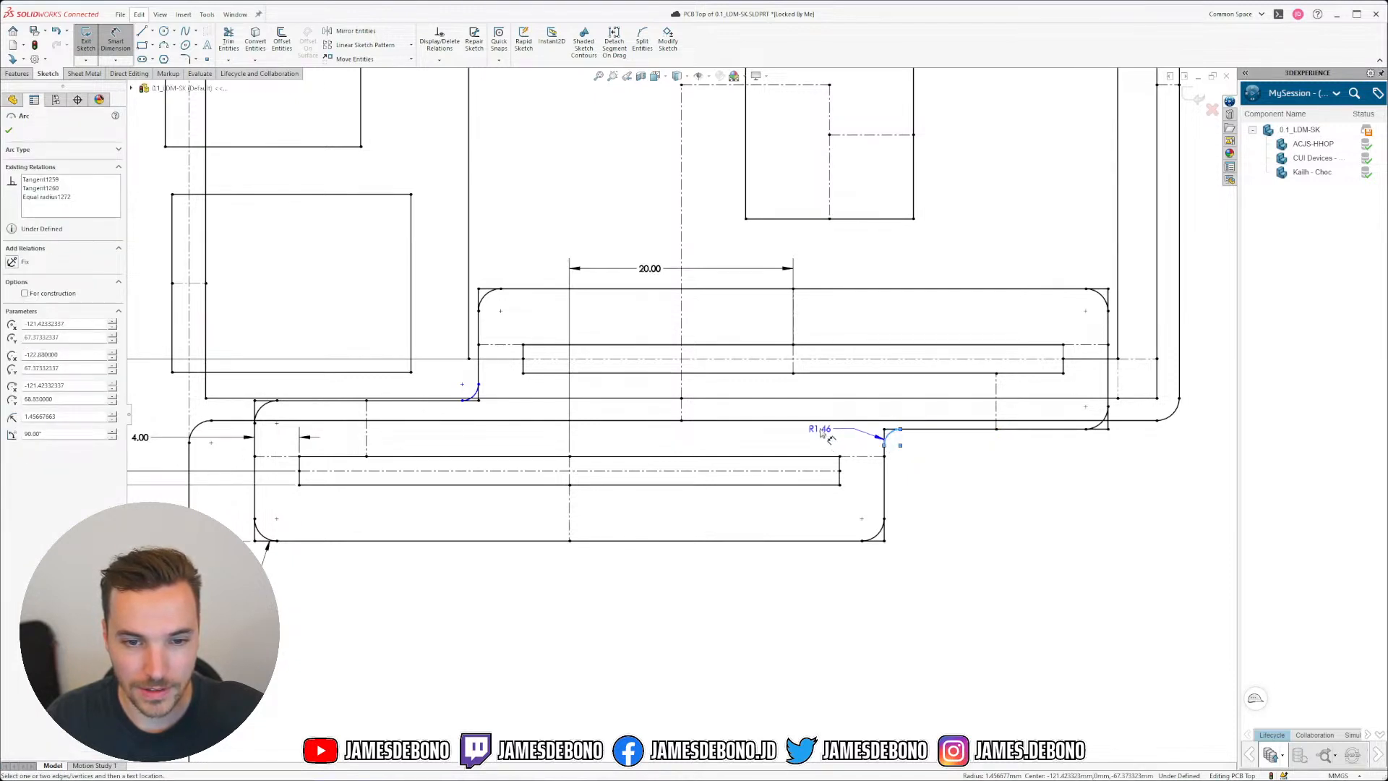
{"action": "left_click", "coordinate": [824, 432]}
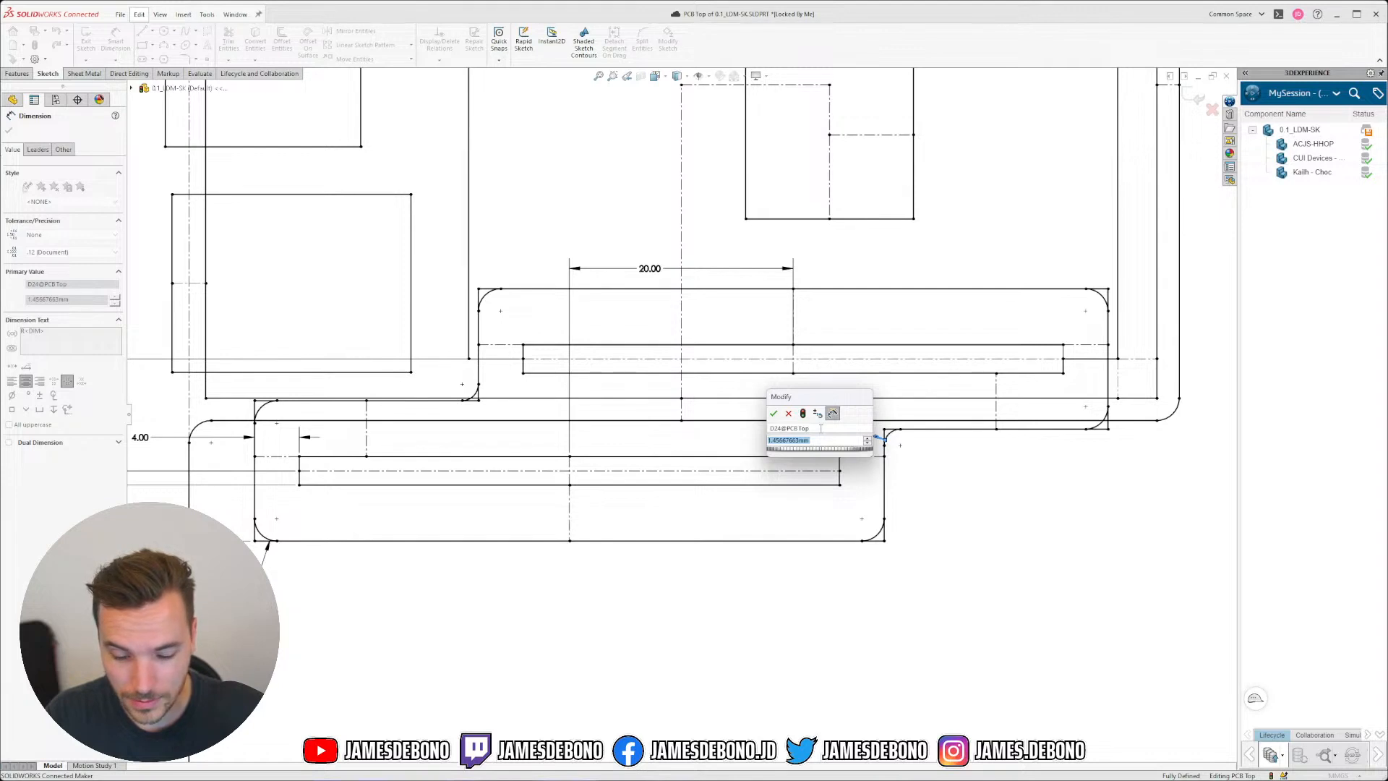
{"action": "type", "text": "11"}
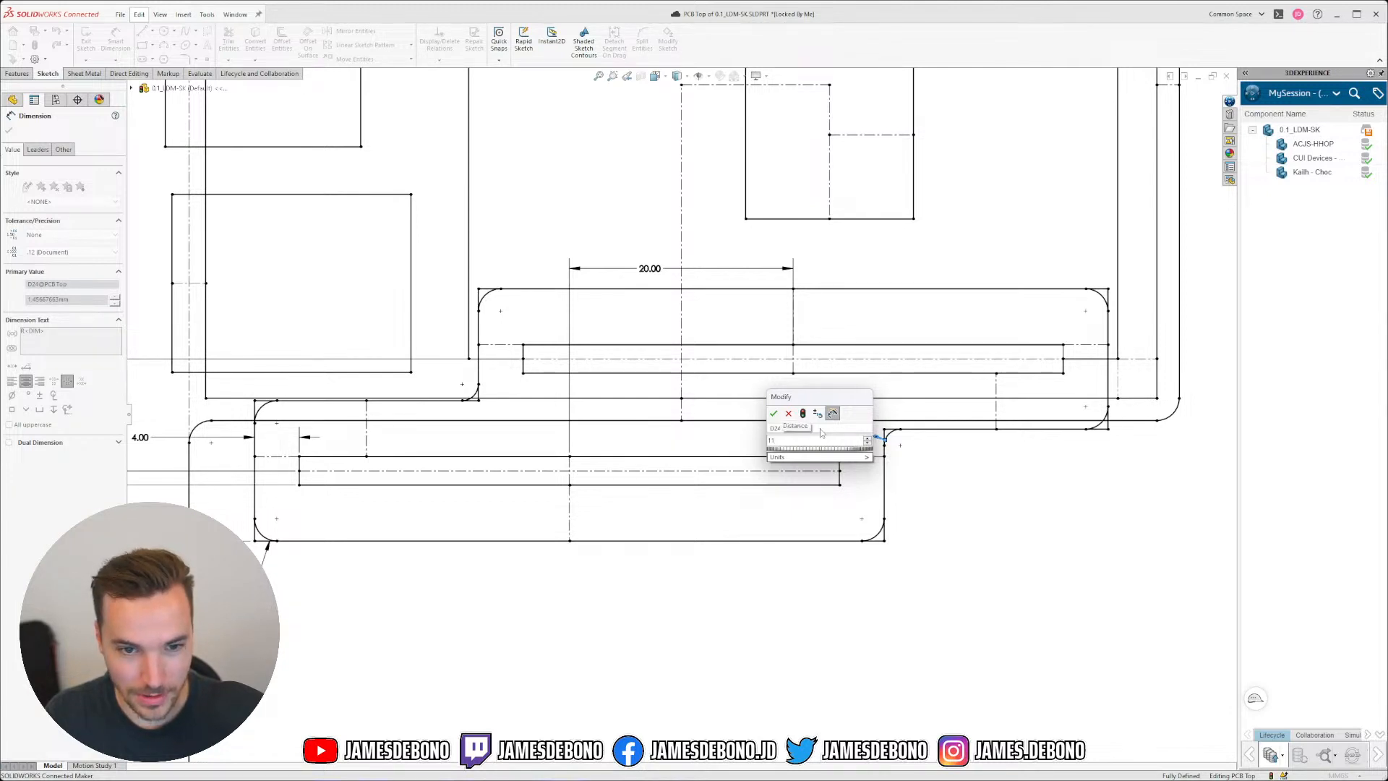
{"action": "key", "text": "Return"}
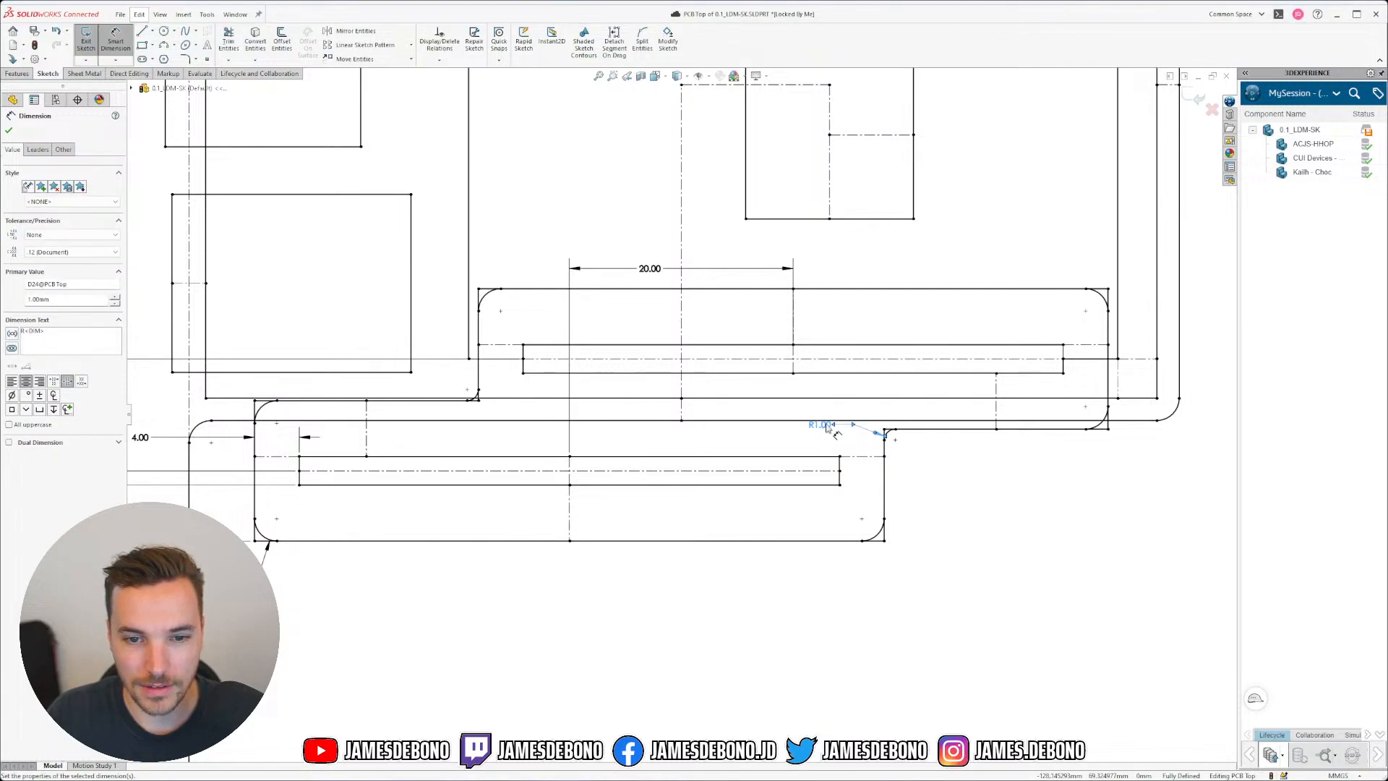
{"action": "key", "text": "Escape"}
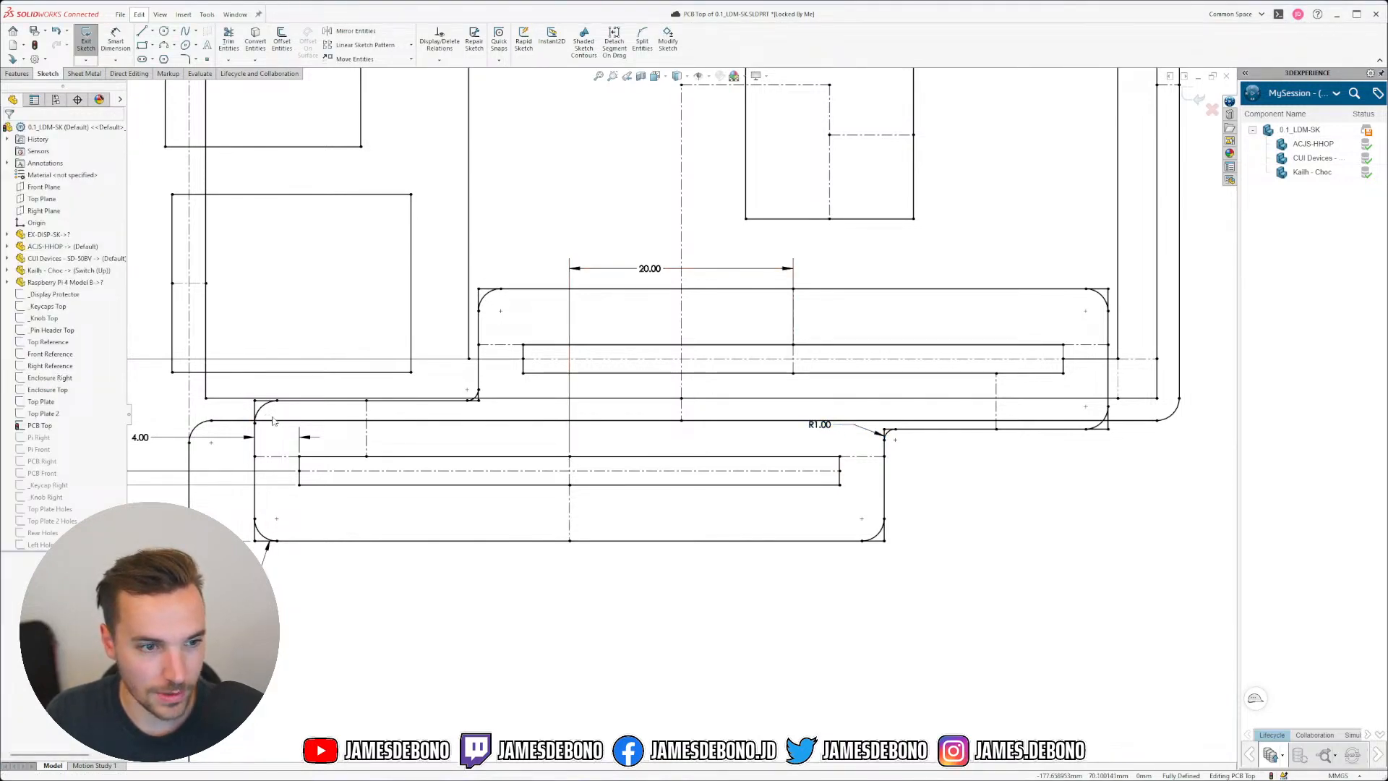
Step: Trim the leftover line ends outside the lower block's lower-left and upper-left corner arcs, accepting deletion of the affected relations
{"action": "scroll", "coordinate": [311, 441], "scroll_direction": "down", "scroll_amount": 3}
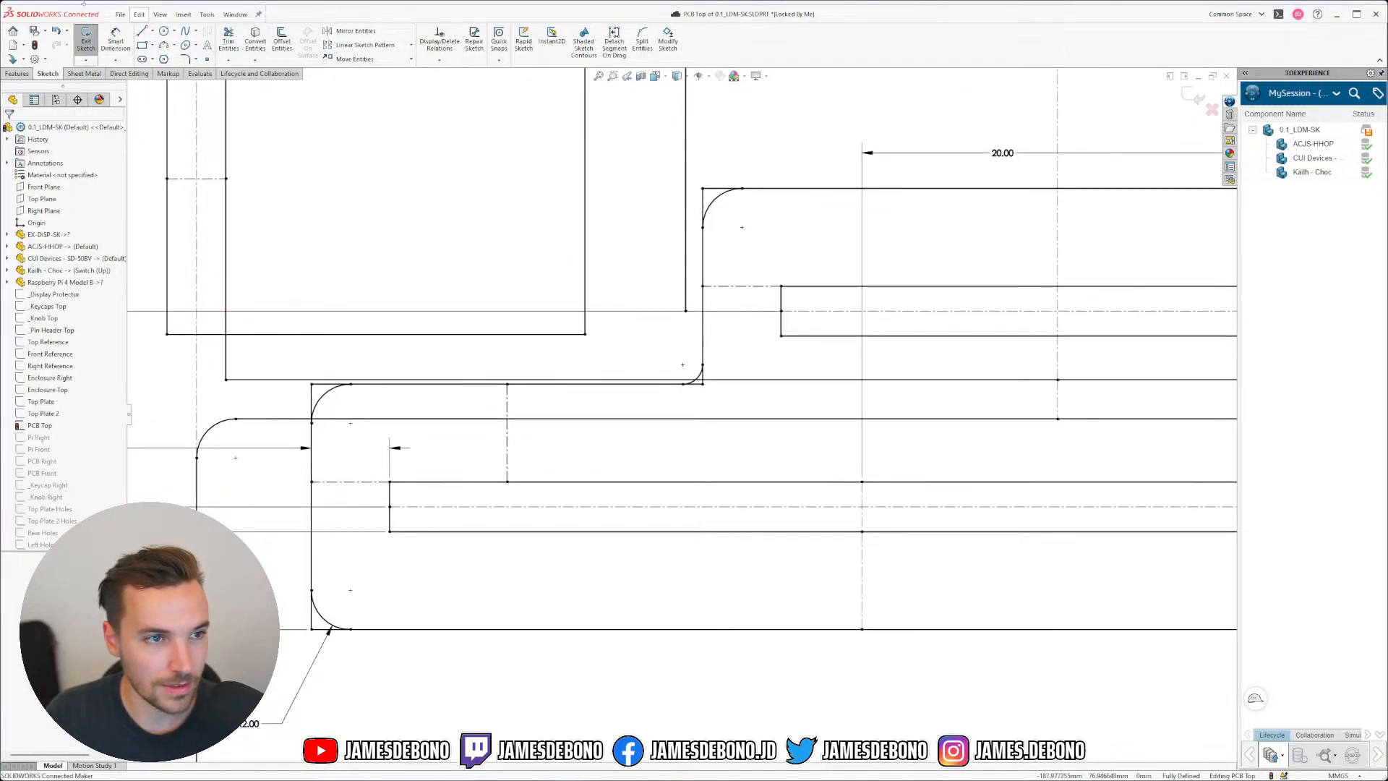
{"action": "left_click", "coordinate": [229, 40]}
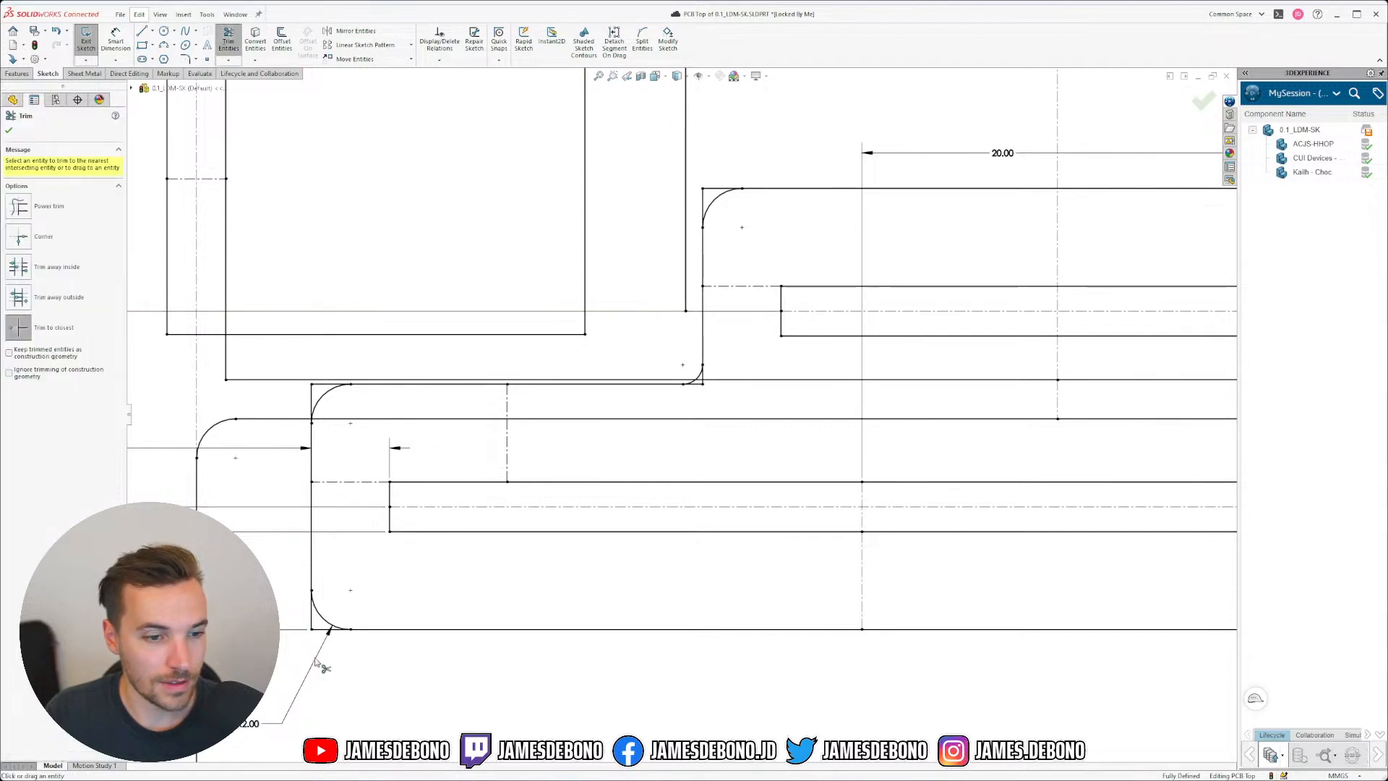
{"action": "left_click", "coordinate": [327, 630]}
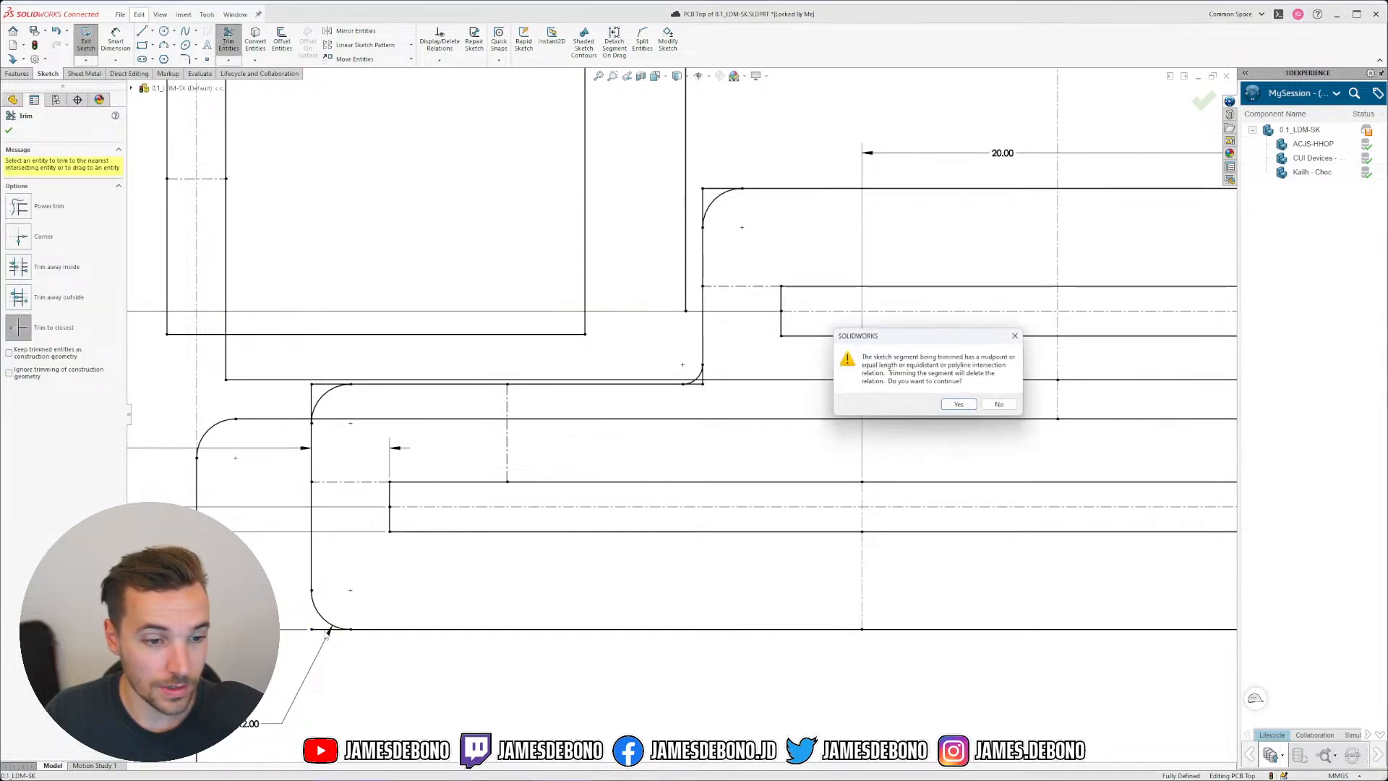
{"action": "left_click", "coordinate": [959, 404]}
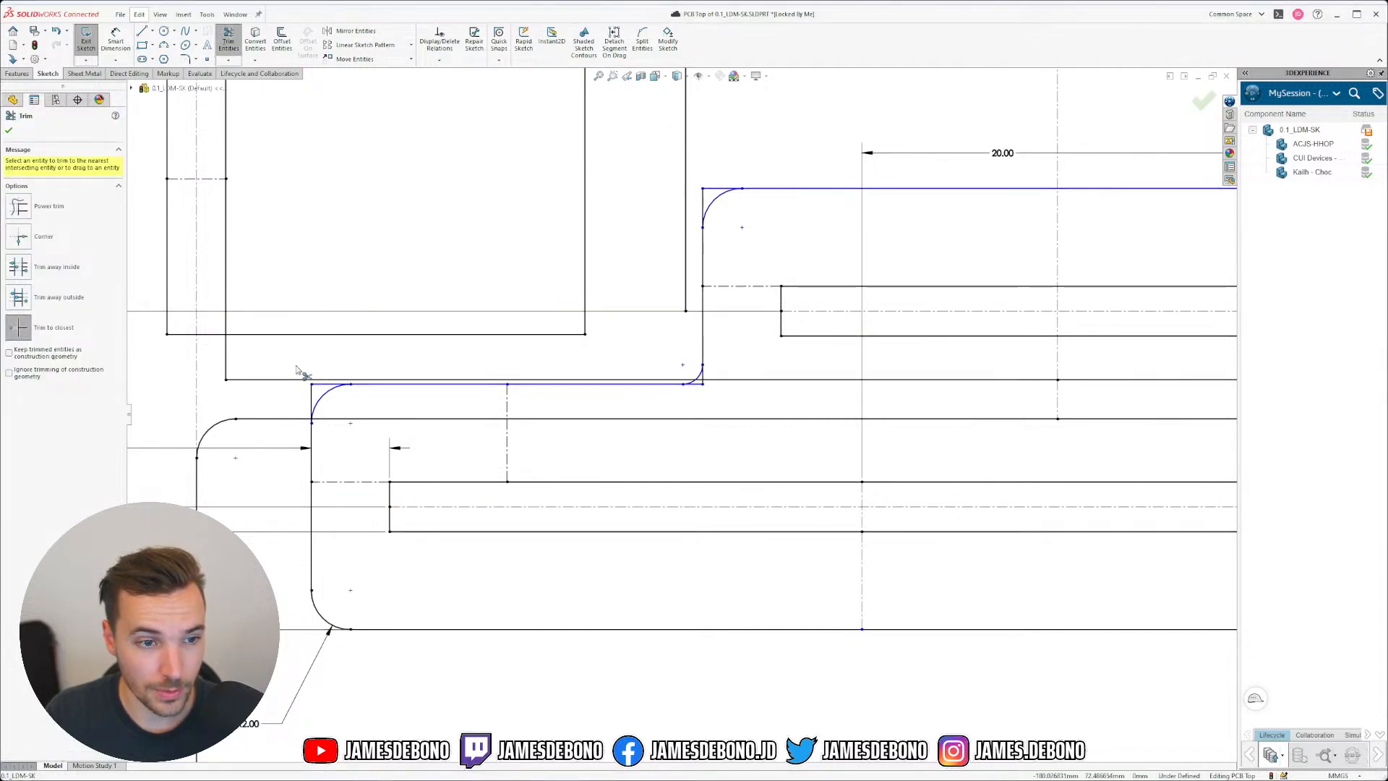
{"action": "left_click", "coordinate": [321, 387]}
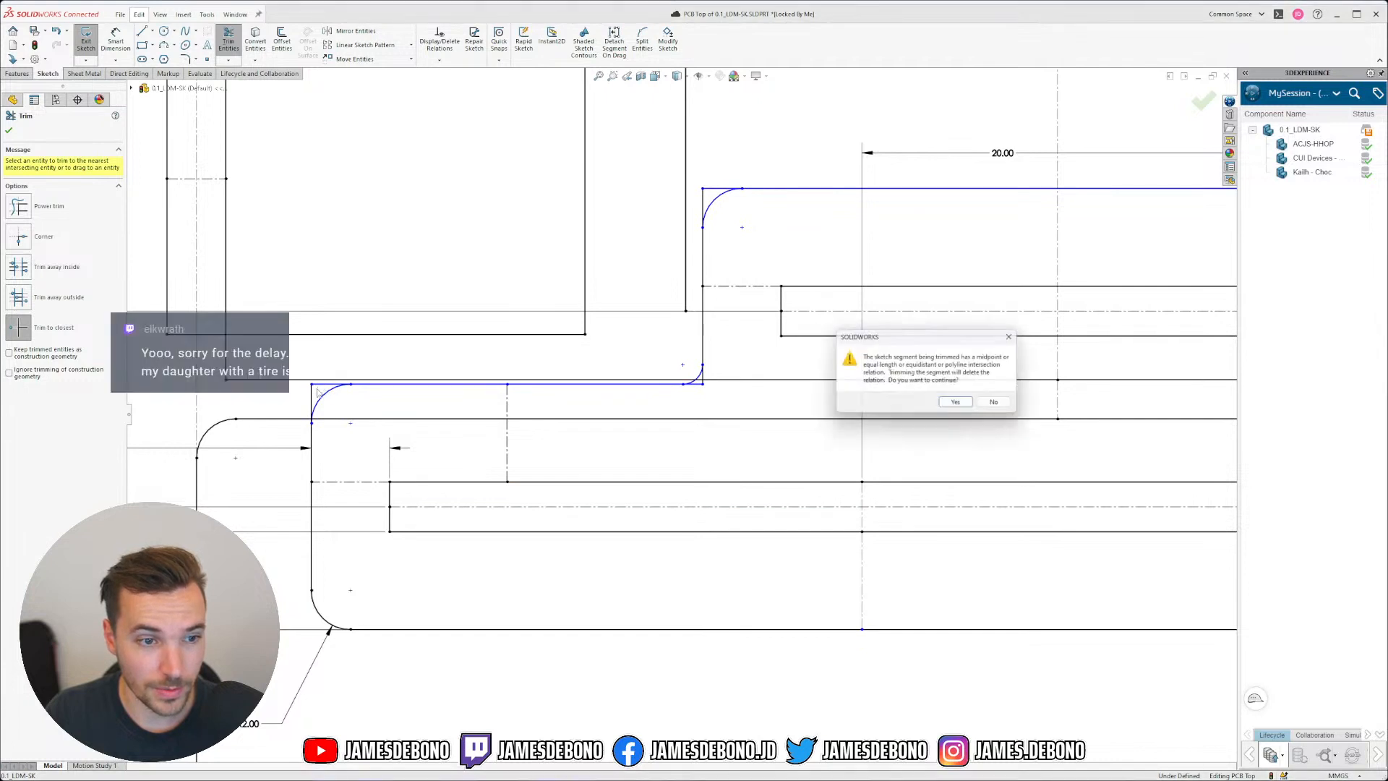
{"action": "left_click", "coordinate": [958, 405]}
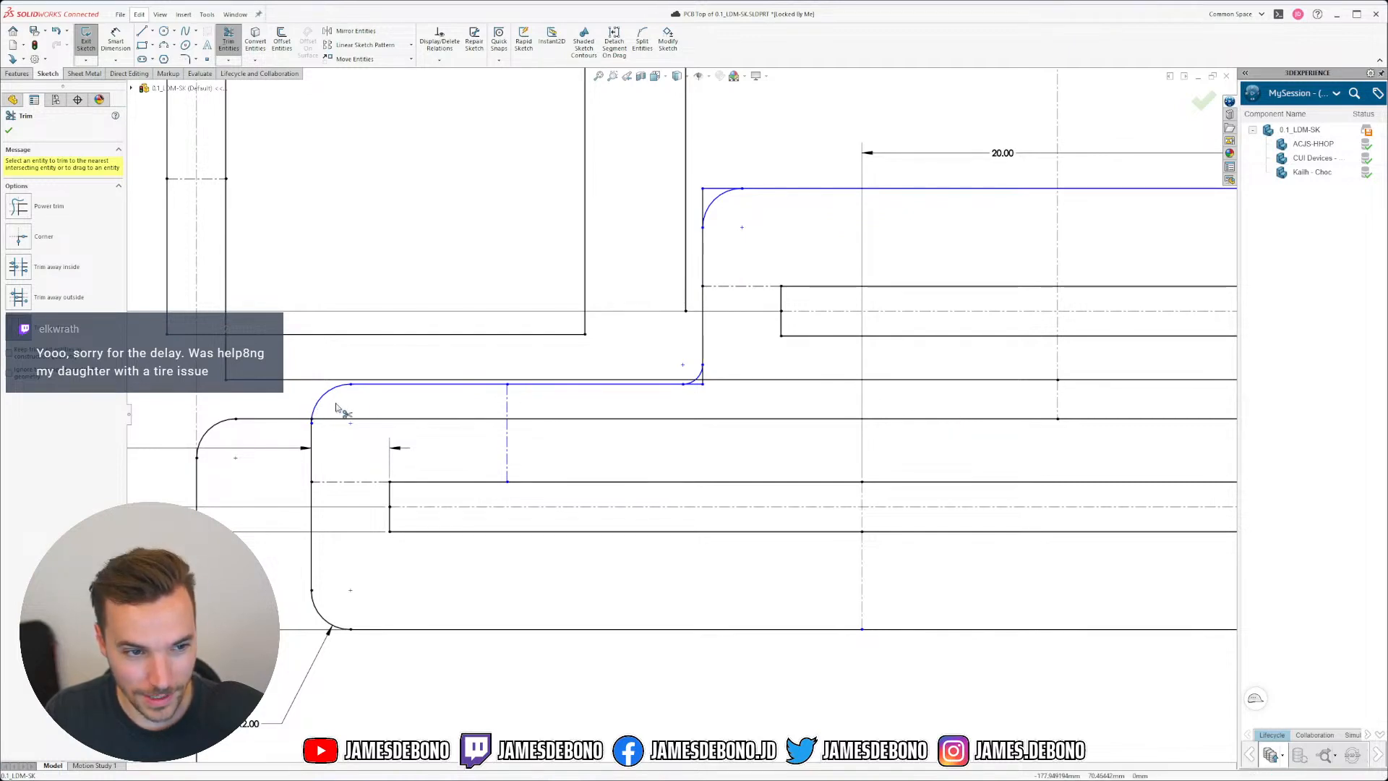
{"action": "key", "text": "Escape"}
Step: Trim the small leftover piece of the lower block's left vertical line above the upper-left arc's lower endpoint
{"action": "scroll", "coordinate": [411, 439], "scroll_direction": "up", "scroll_amount": 1}
{"action": "scroll", "coordinate": [411, 439], "scroll_direction": "up", "scroll_amount": 2}
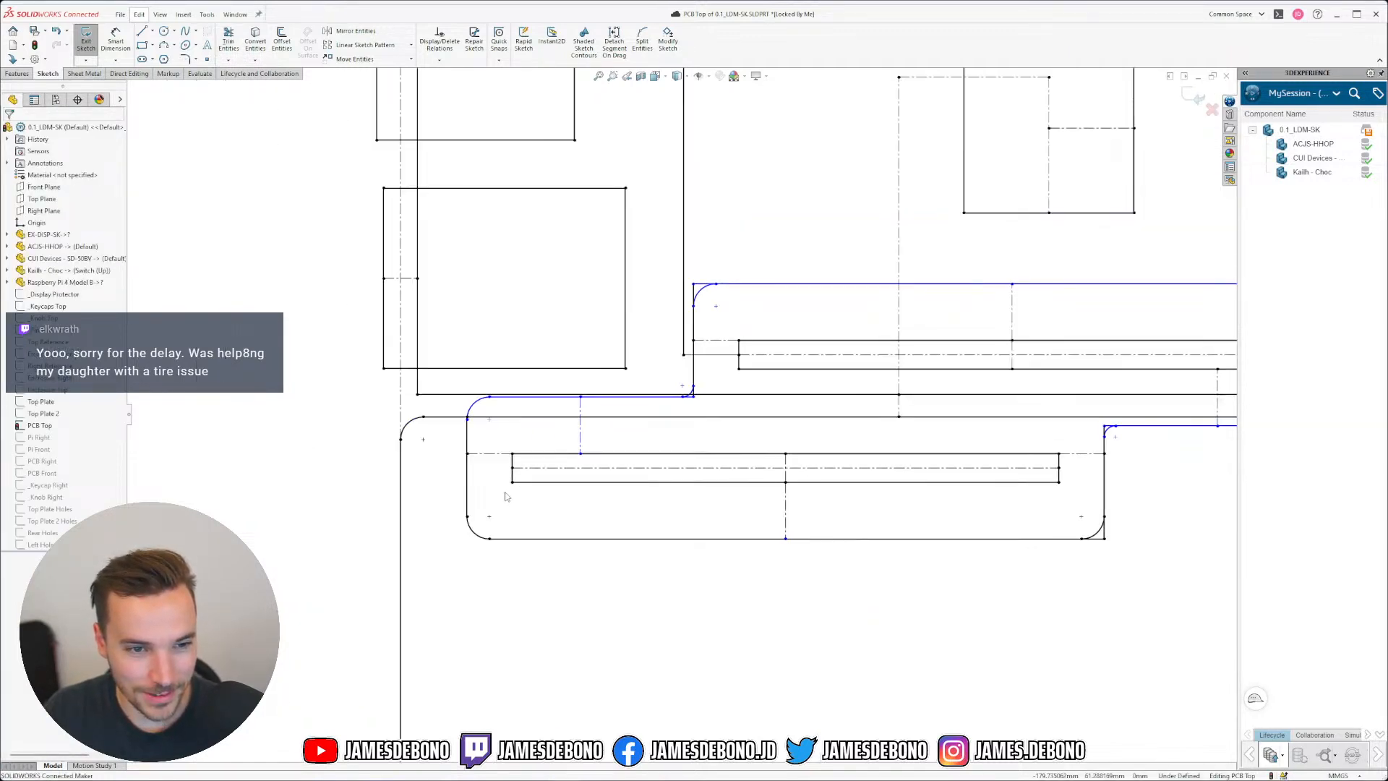
{"action": "scroll", "coordinate": [544, 293], "scroll_direction": "down", "scroll_amount": 4}
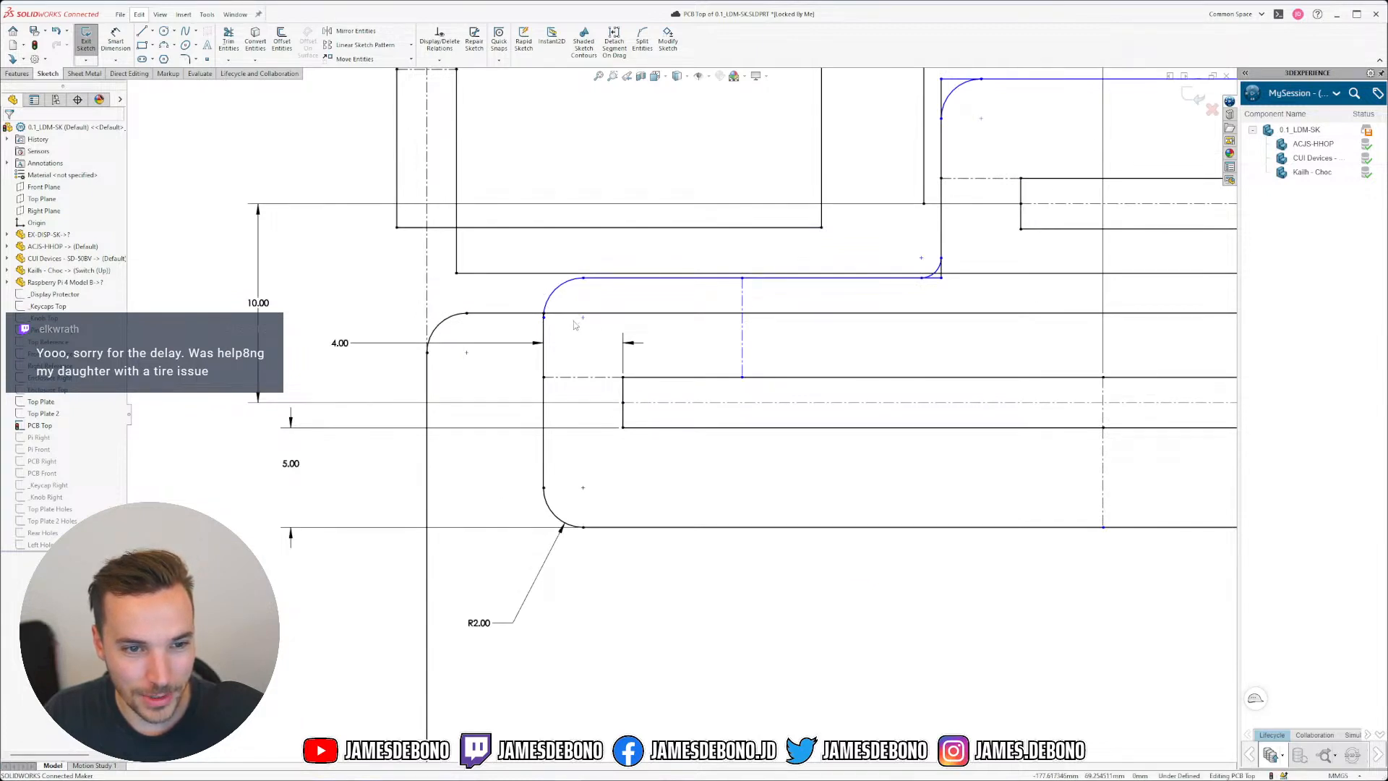
{"action": "scroll", "coordinate": [575, 325], "scroll_direction": "down", "scroll_amount": 6}
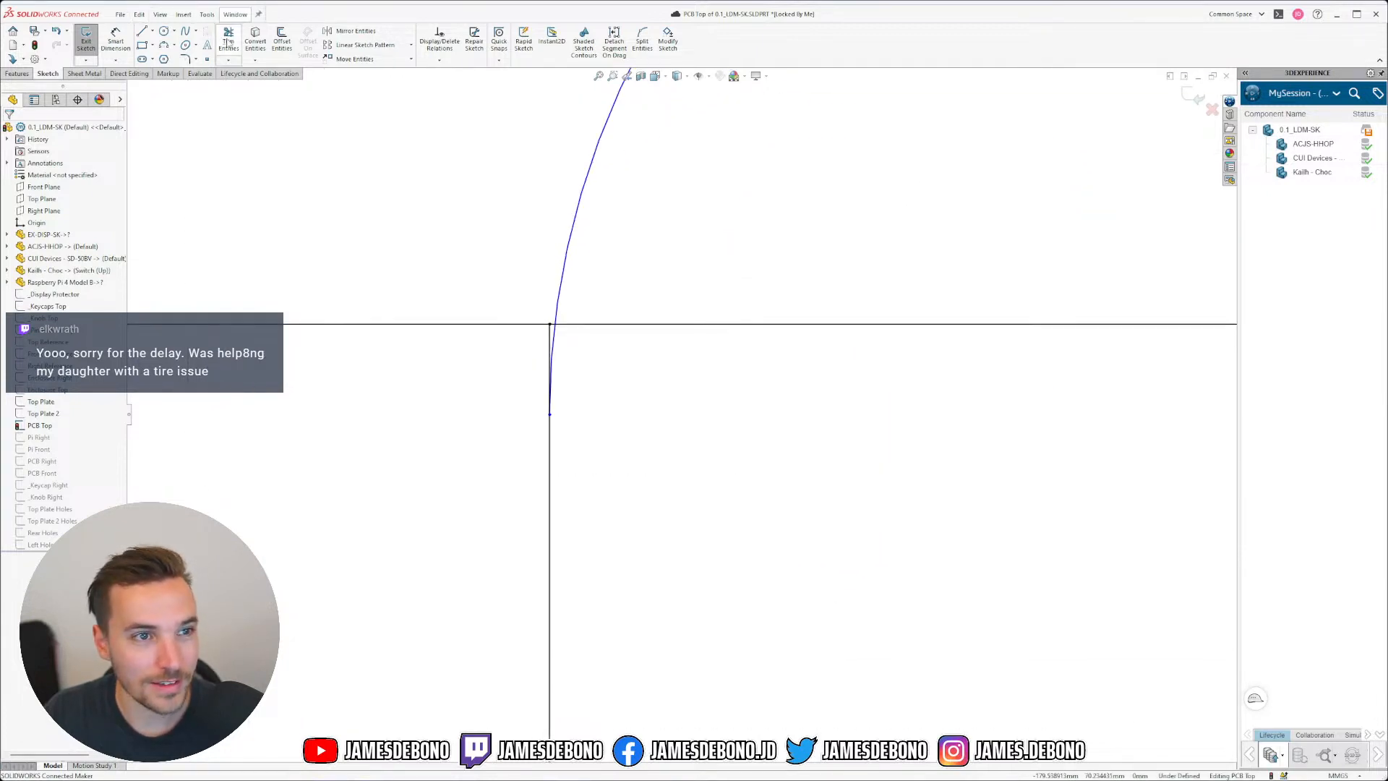
{"action": "left_click", "coordinate": [229, 42]}
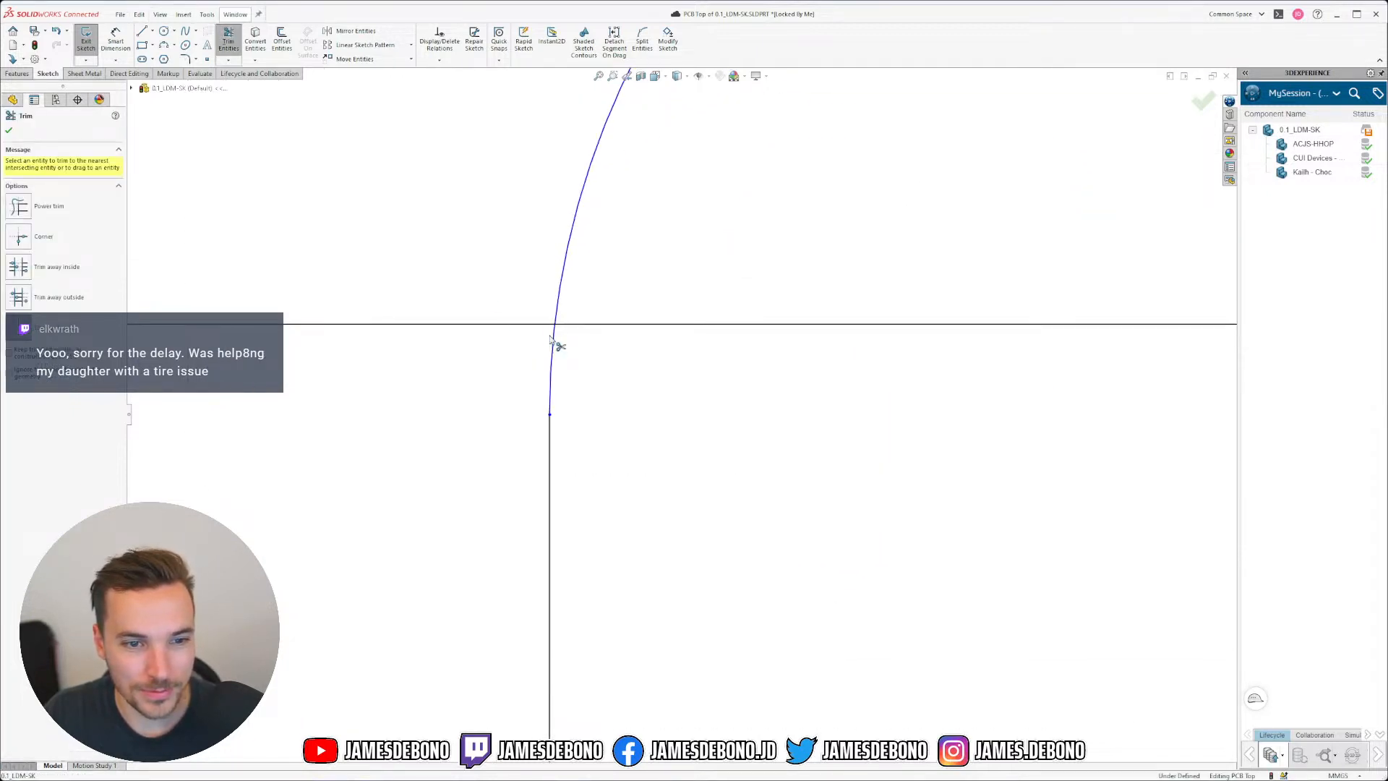
{"action": "key", "text": "Escape"}
Step: Dimension the vertical distance between the lower block's top and bottom edges, accepting the proposed value
{"action": "scroll", "coordinate": [660, 350], "scroll_direction": "up", "scroll_amount": 3}
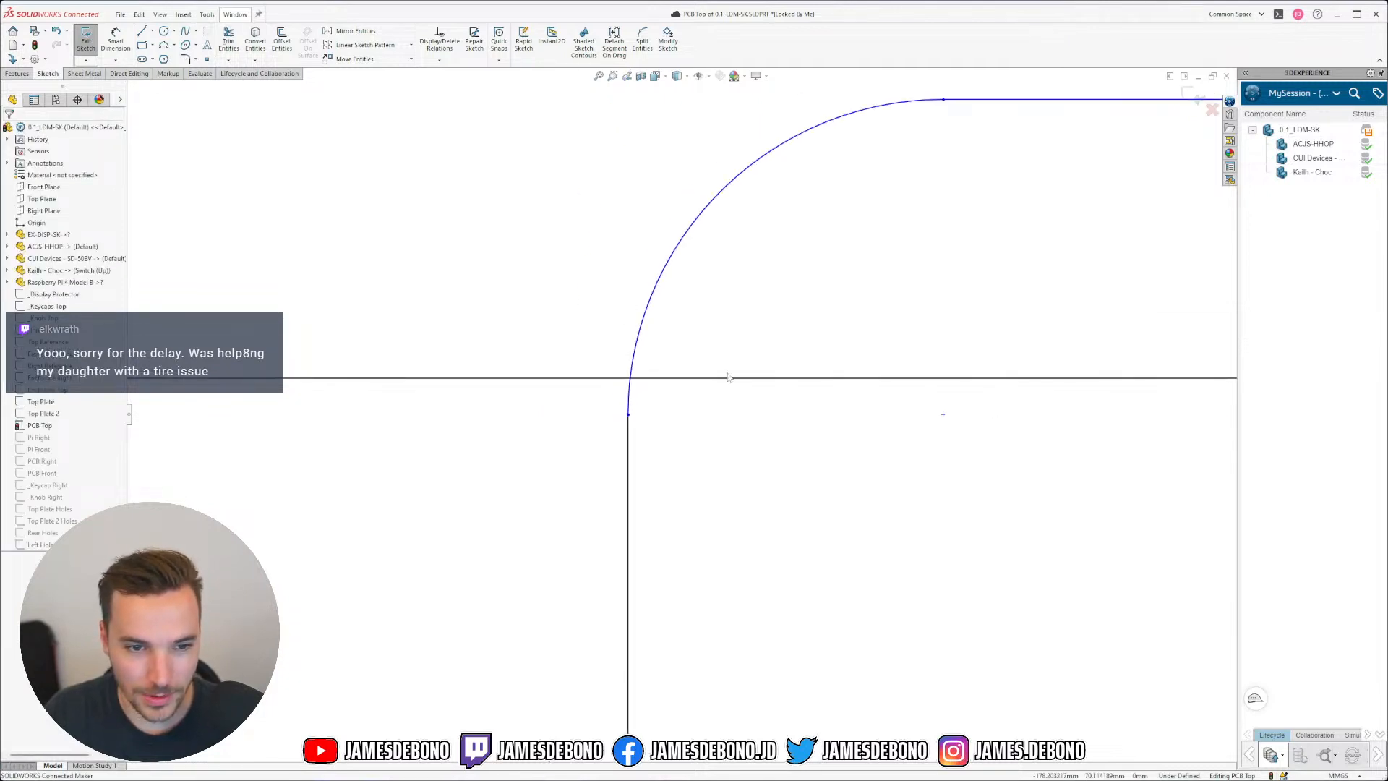
{"action": "scroll", "coordinate": [728, 377], "scroll_direction": "up", "scroll_amount": 3}
{"action": "scroll", "coordinate": [749, 432], "scroll_direction": "down", "scroll_amount": 2}
{"action": "left_click", "coordinate": [128, 51]}
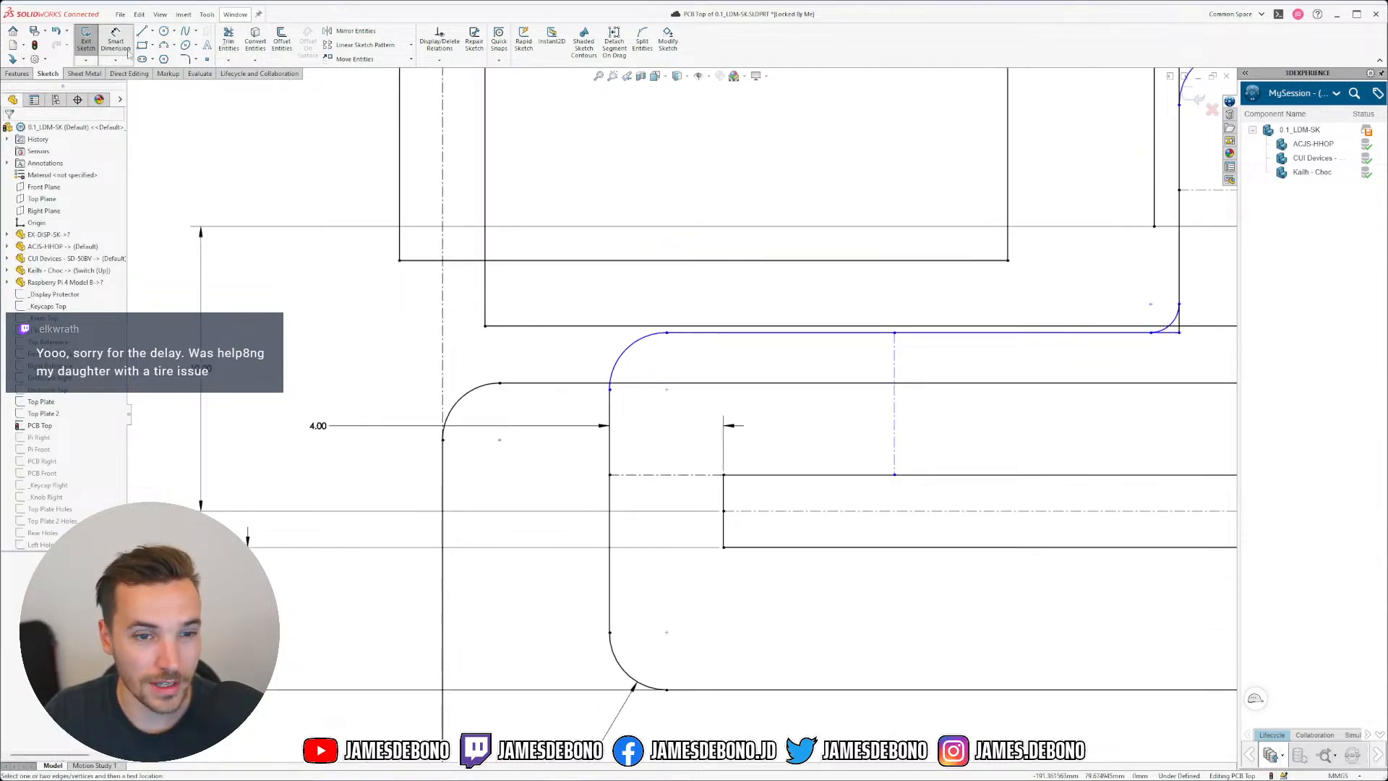
{"action": "left_click", "coordinate": [705, 334]}
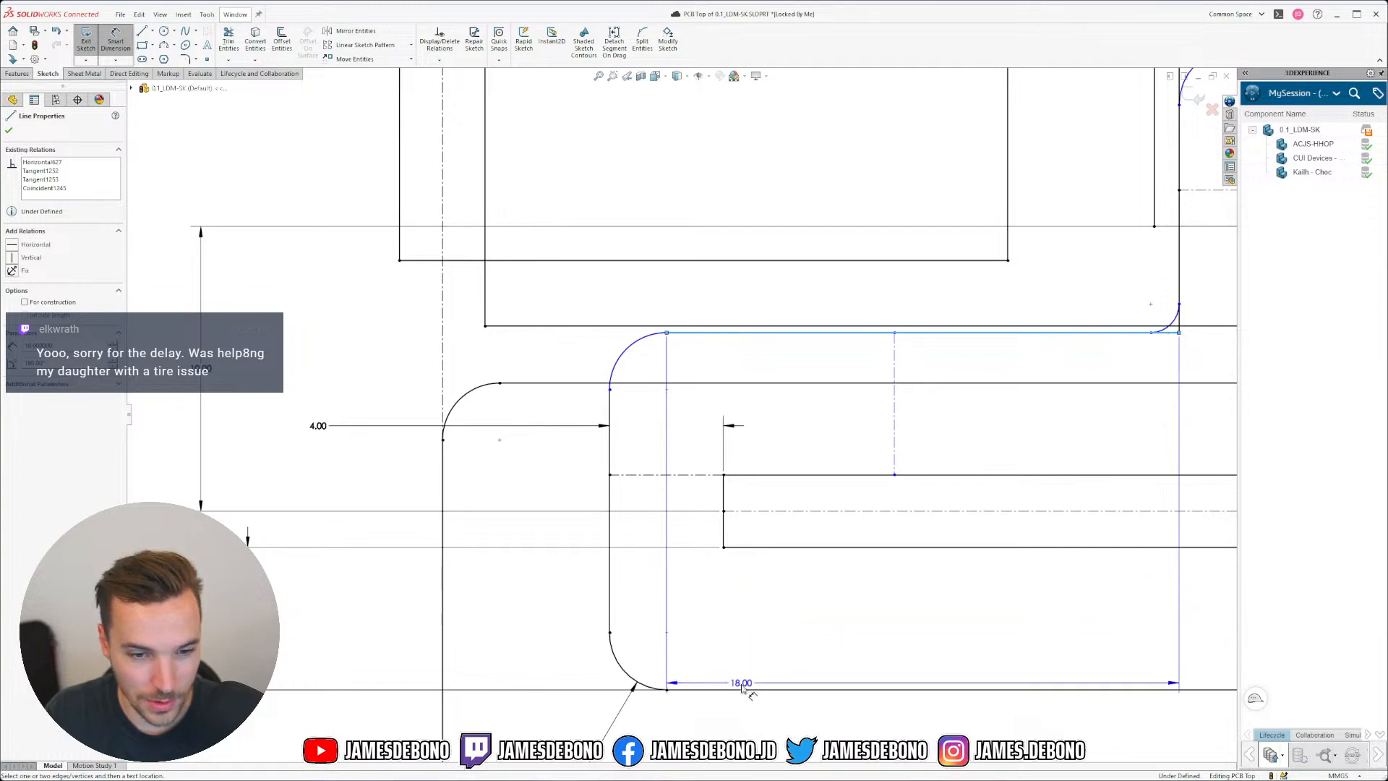
{"action": "left_click", "coordinate": [743, 689]}
{"action": "scroll", "coordinate": [324, 483], "scroll_direction": "up", "scroll_amount": 3}
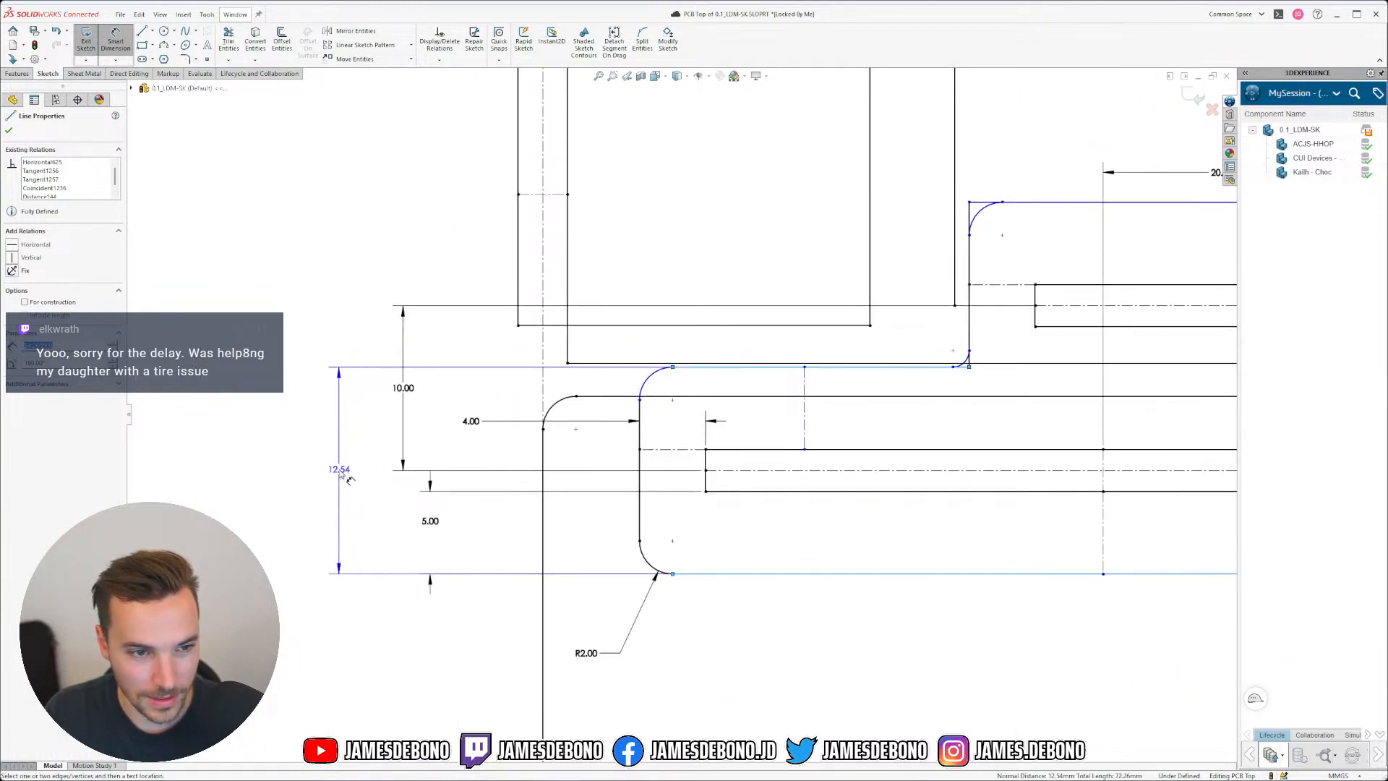
{"action": "left_click", "coordinate": [338, 471]}
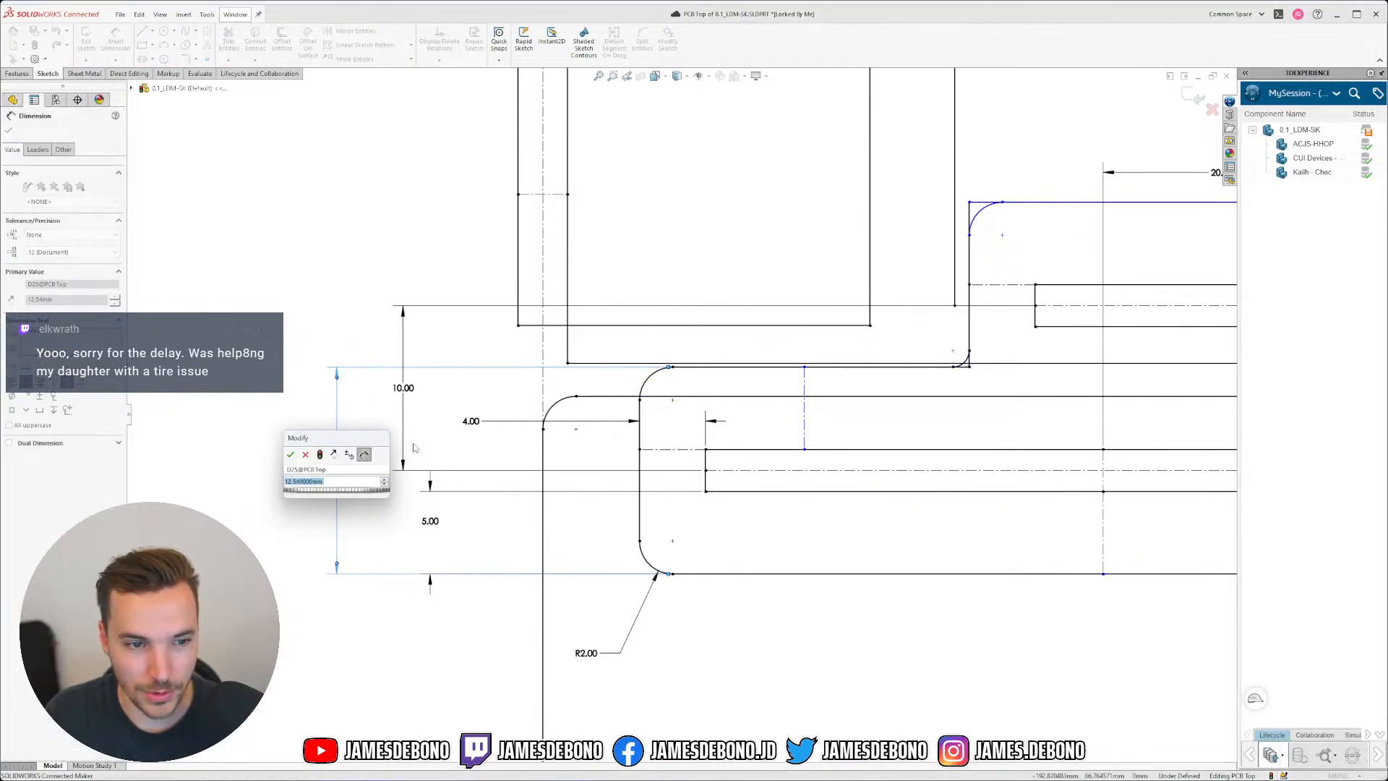
{"action": "key", "text": "Return"}
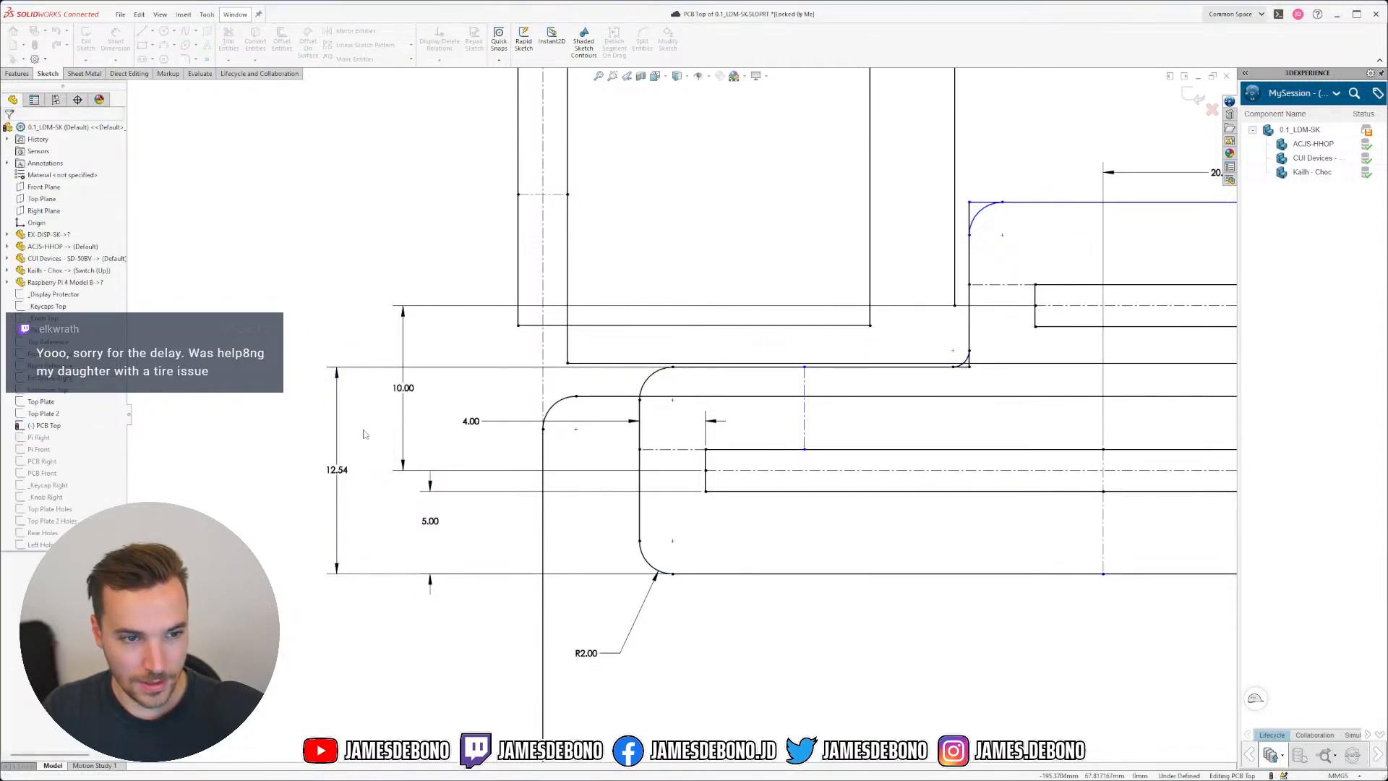
Step: Replace the lower block's overall height dimension with a 5 mm dimension from the slot's upper edge to the block's top edge
{"action": "left_click", "coordinate": [337, 470]}
{"action": "key", "text": "Delete"}
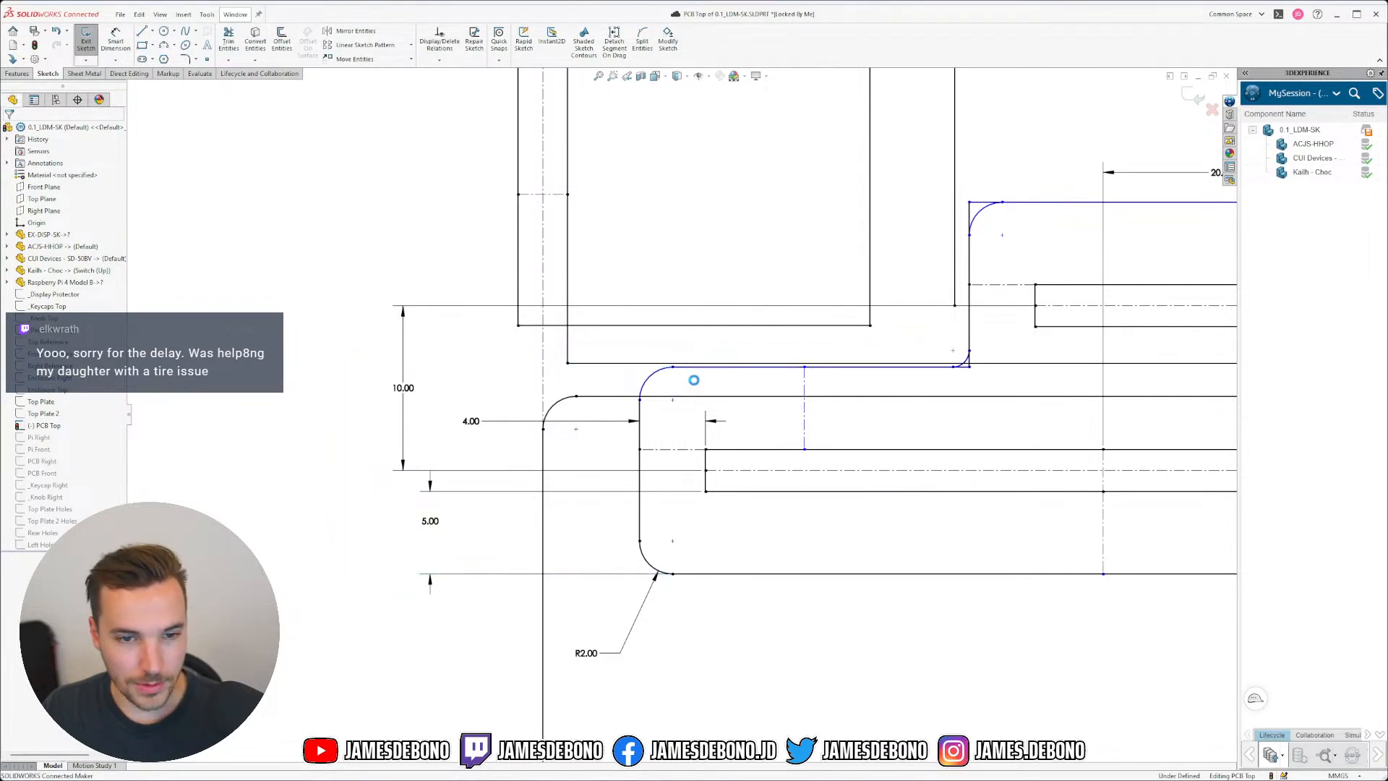
{"action": "left_click", "coordinate": [116, 41]}
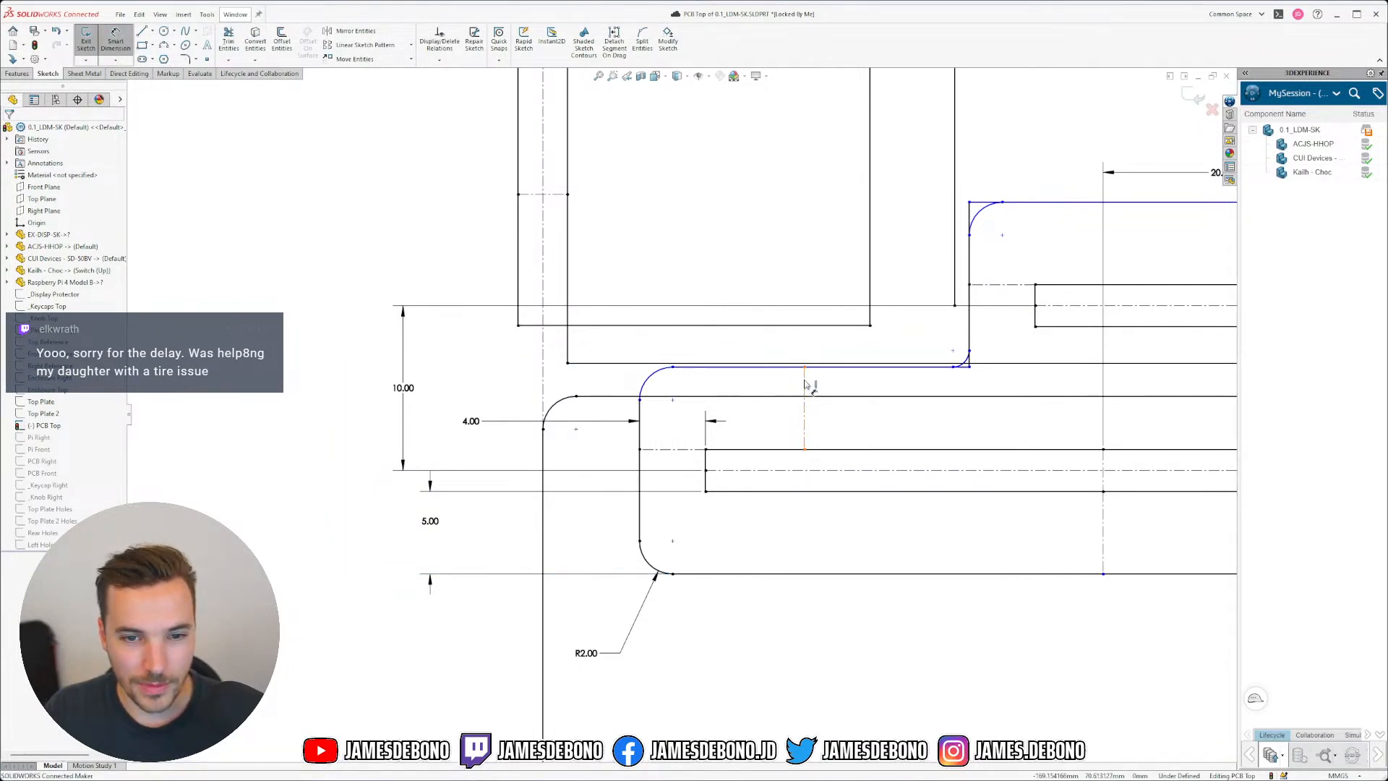
{"action": "left_click", "coordinate": [805, 381]}
{"action": "key", "text": "Escape"}
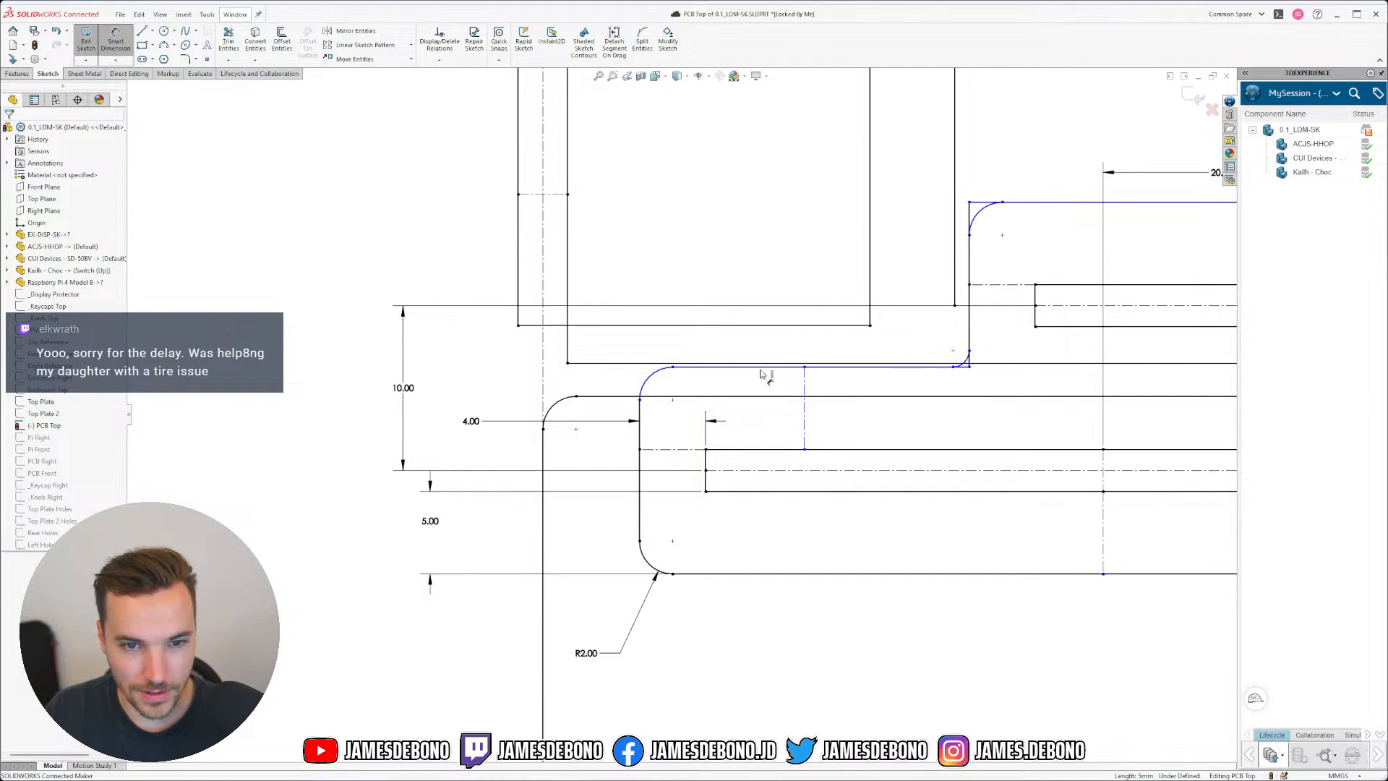
{"action": "left_click", "coordinate": [762, 367]}
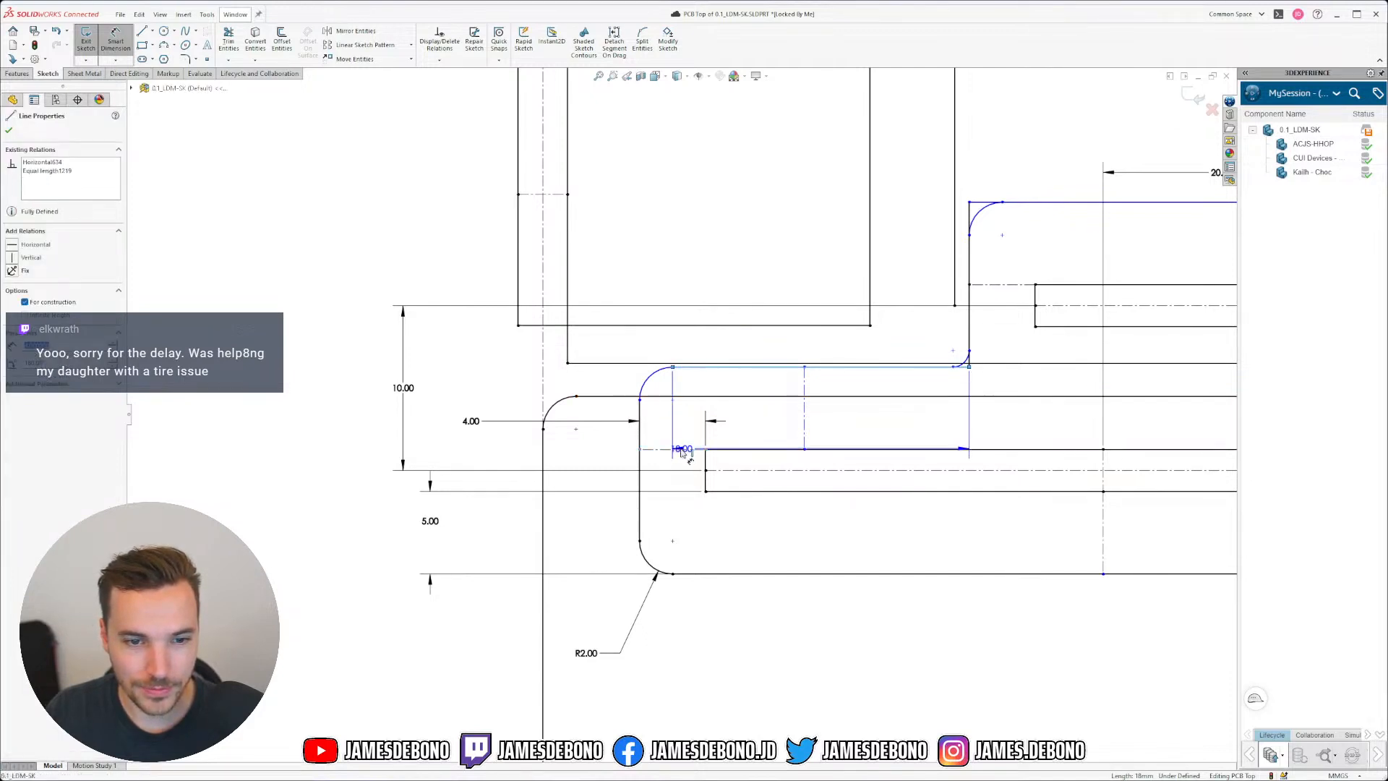
{"action": "left_click", "coordinate": [682, 449]}
{"action": "left_click", "coordinate": [341, 391]}
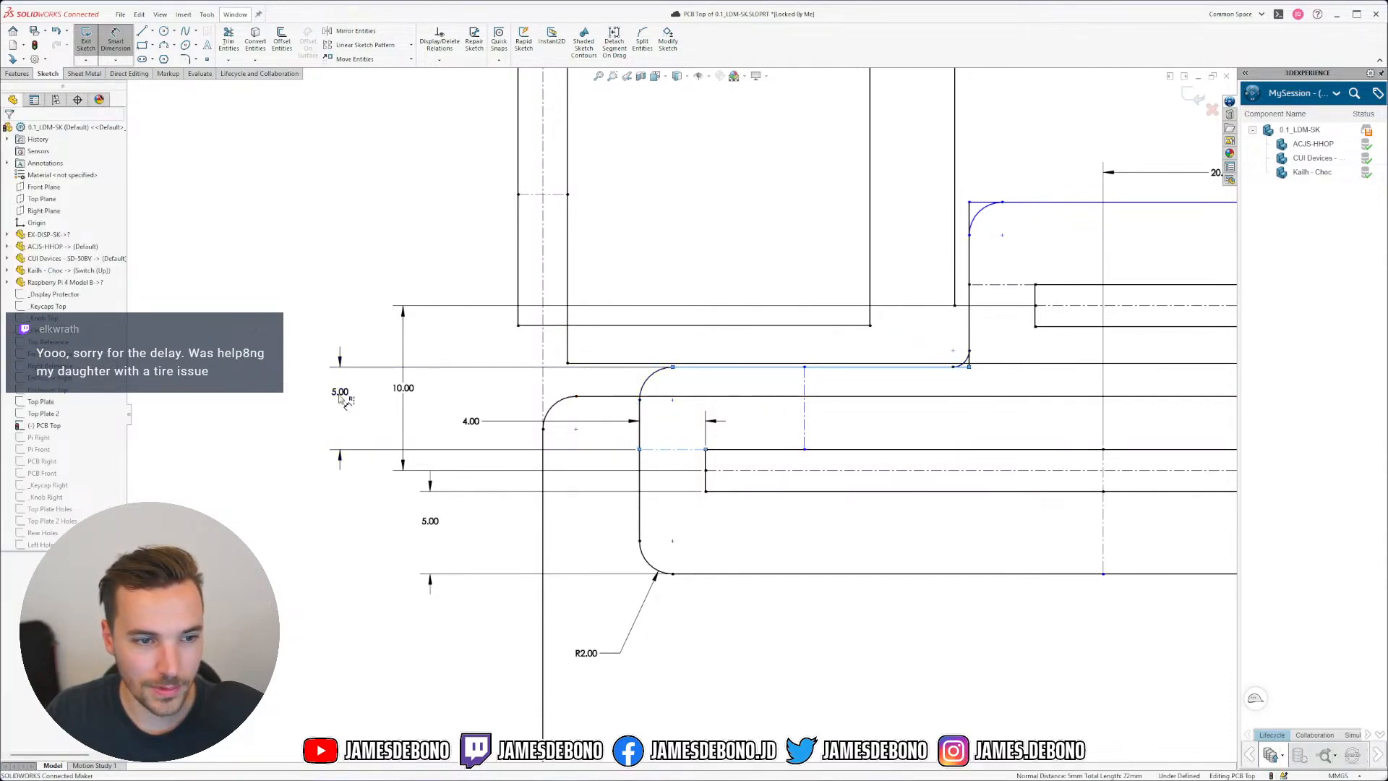
{"action": "key", "text": "Return"}
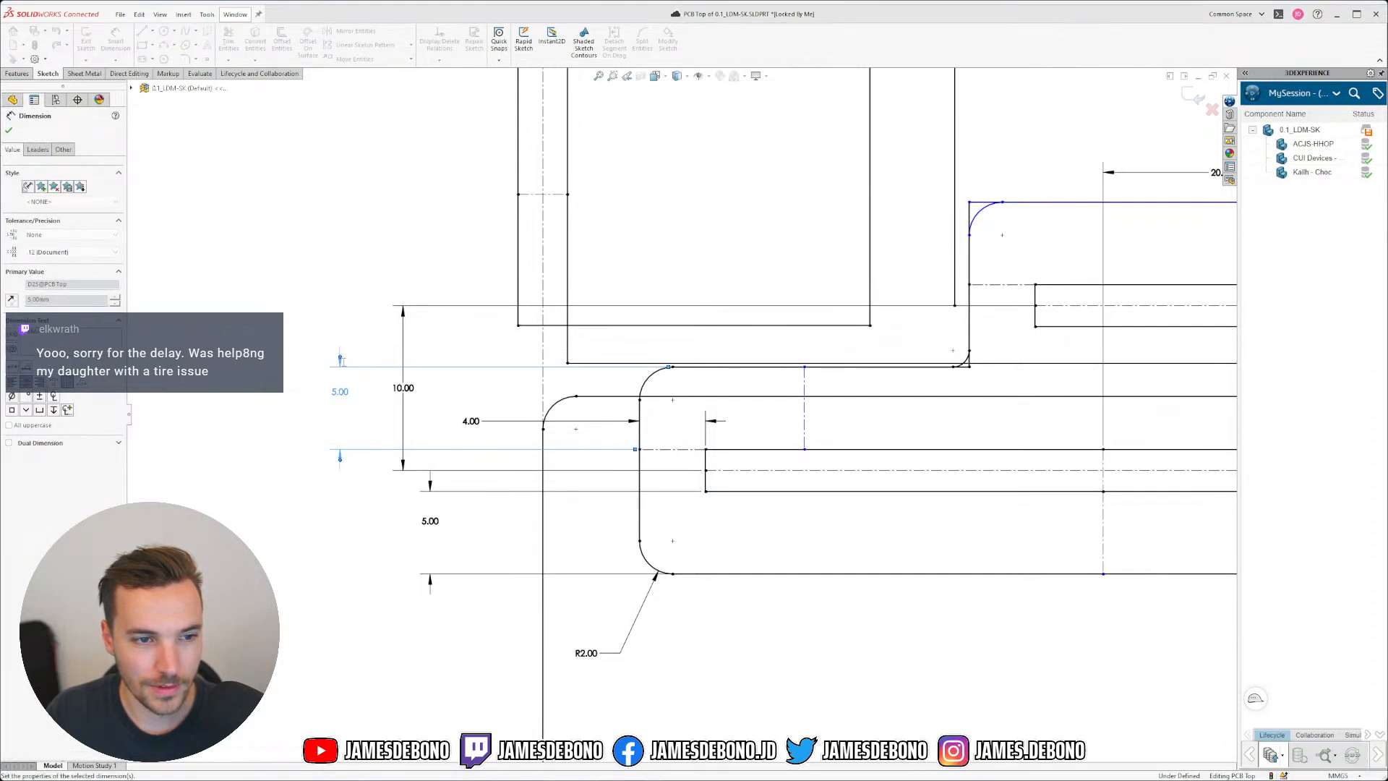
{"action": "mouse_move", "coordinate": [343, 394]}
{"action": "left_mouse_down"}
{"action": "mouse_move", "coordinate": [339, 371]}
{"action": "mouse_move", "coordinate": [334, 410]}
{"action": "left_mouse_up"}
{"action": "key", "text": "Escape"}
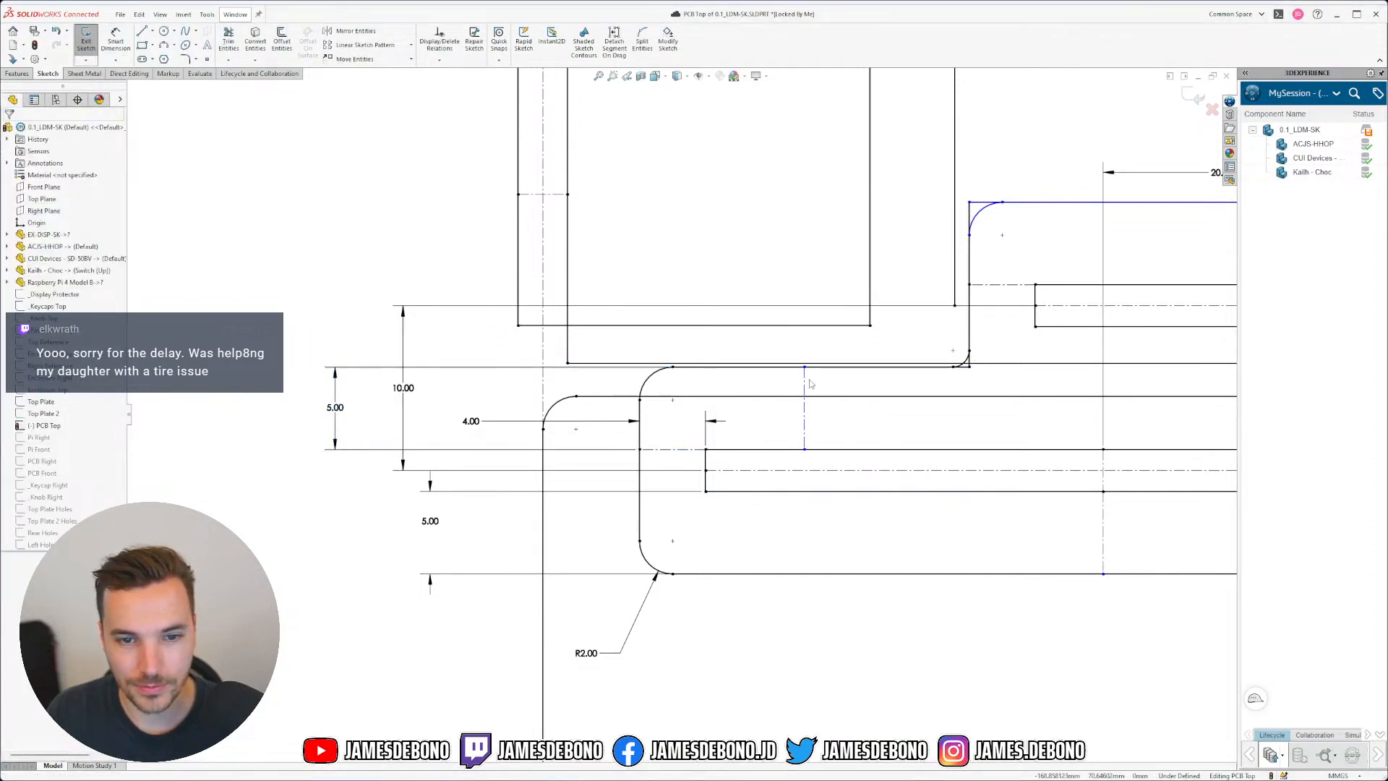
Step: Snap the upper endpoint of the lower block's vertical construction line to the midpoint of the left step line
{"action": "mouse_move", "coordinate": [805, 368]}
{"action": "left_mouse_down"}
{"action": "mouse_move", "coordinate": [897, 374]}
{"action": "mouse_move", "coordinate": [822, 369]}
{"action": "mouse_move", "coordinate": [833, 372]}
{"action": "left_mouse_up"}
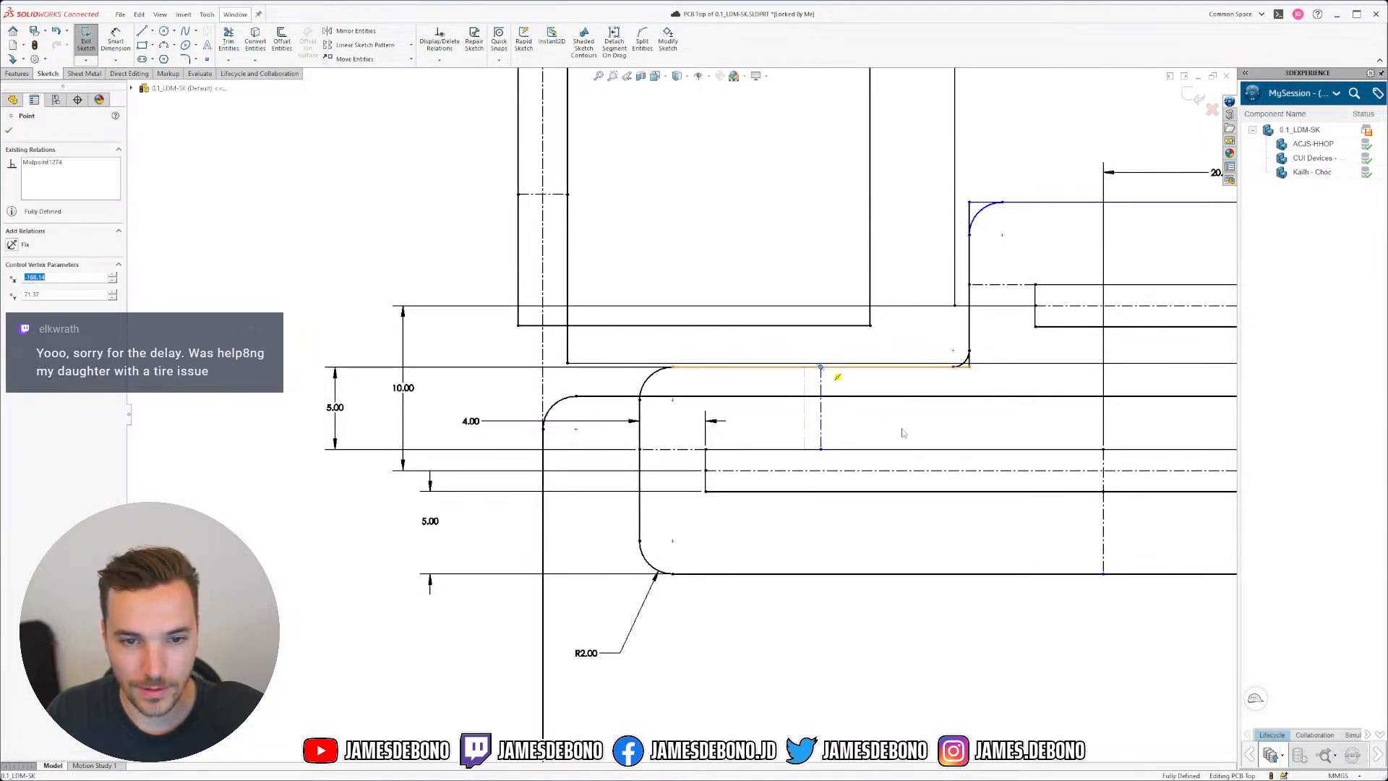
{"action": "scroll", "coordinate": [962, 402], "scroll_direction": "down", "scroll_amount": 1}
{"action": "scroll", "coordinate": [976, 403], "scroll_direction": "up", "scroll_amount": 3}
{"action": "scroll", "coordinate": [1003, 407], "scroll_direction": "up", "scroll_amount": 3}
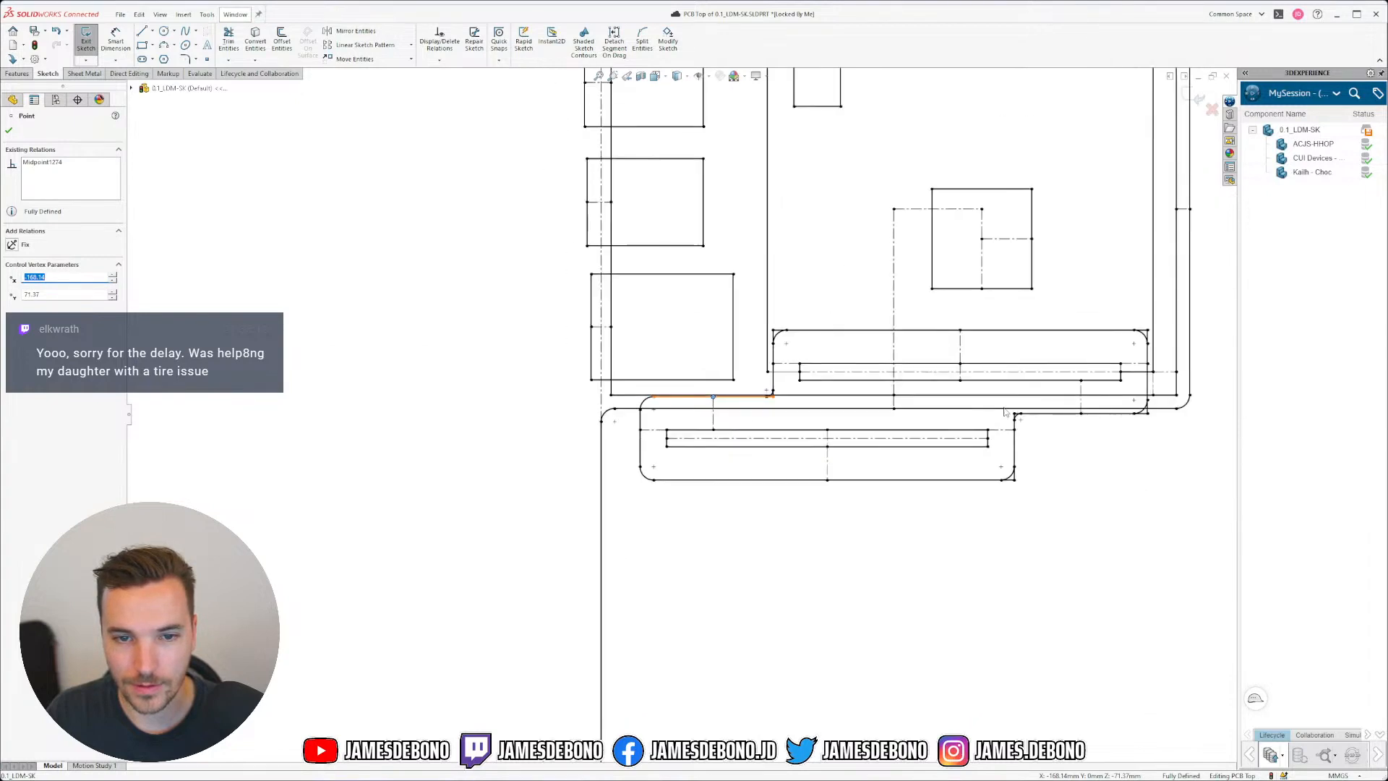
{"action": "scroll", "coordinate": [992, 416], "scroll_direction": "down", "scroll_amount": 3}
{"action": "left_click", "coordinate": [677, 654]}
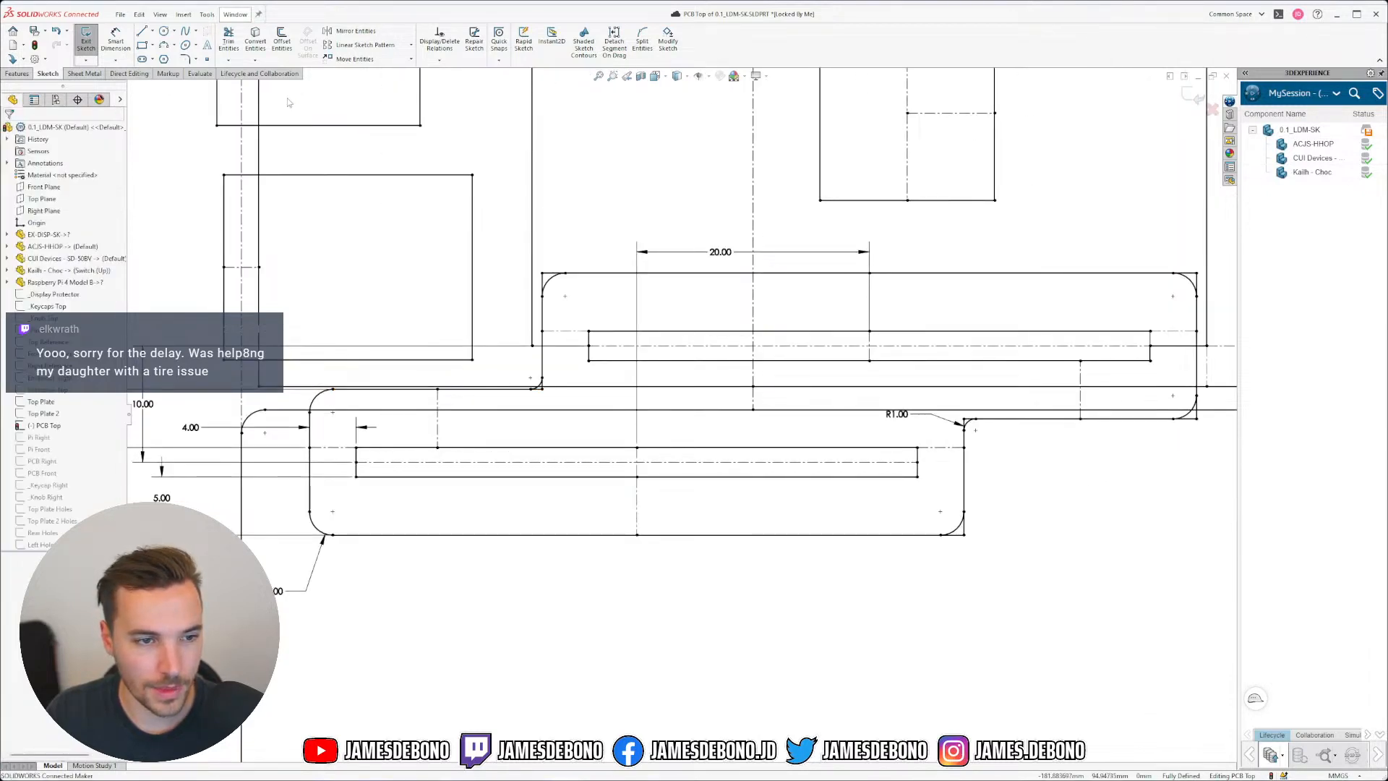
Step: Trim the leftover line ends outside the upper block's upper-left arc and the left inner step-corner arc, accepting deletion of the affected relations
{"action": "left_click", "coordinate": [229, 38]}
{"action": "left_click", "coordinate": [553, 274]}
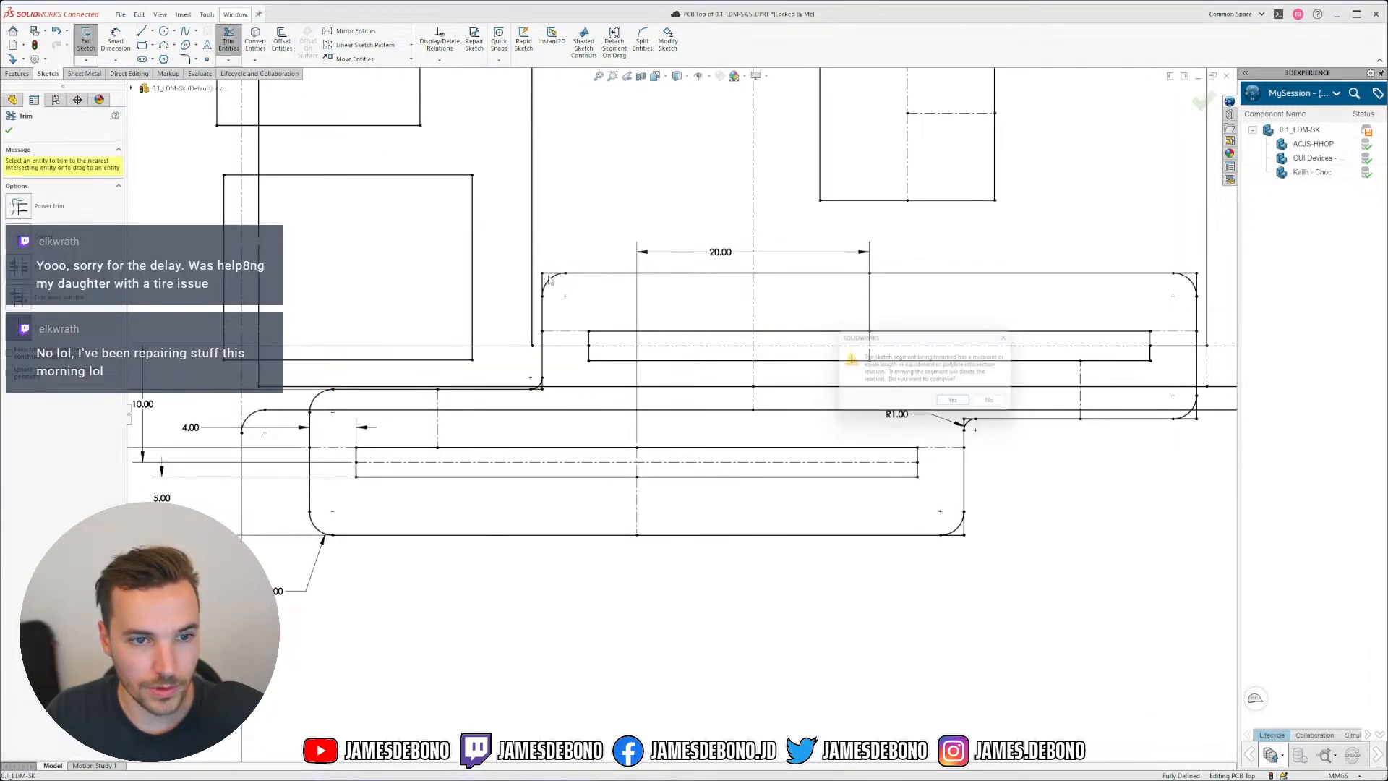
{"action": "left_click", "coordinate": [958, 404]}
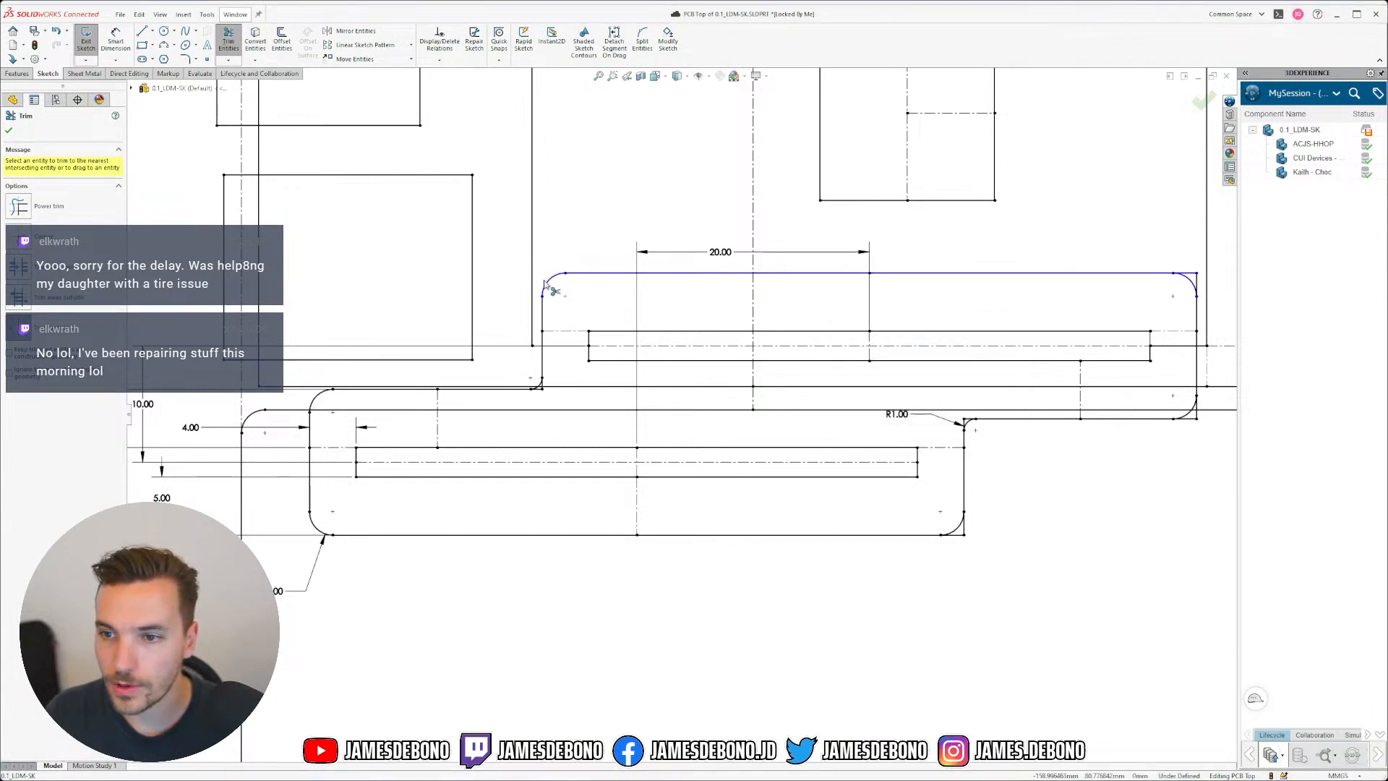
{"action": "scroll", "coordinate": [549, 394], "scroll_direction": "down", "scroll_amount": 5}
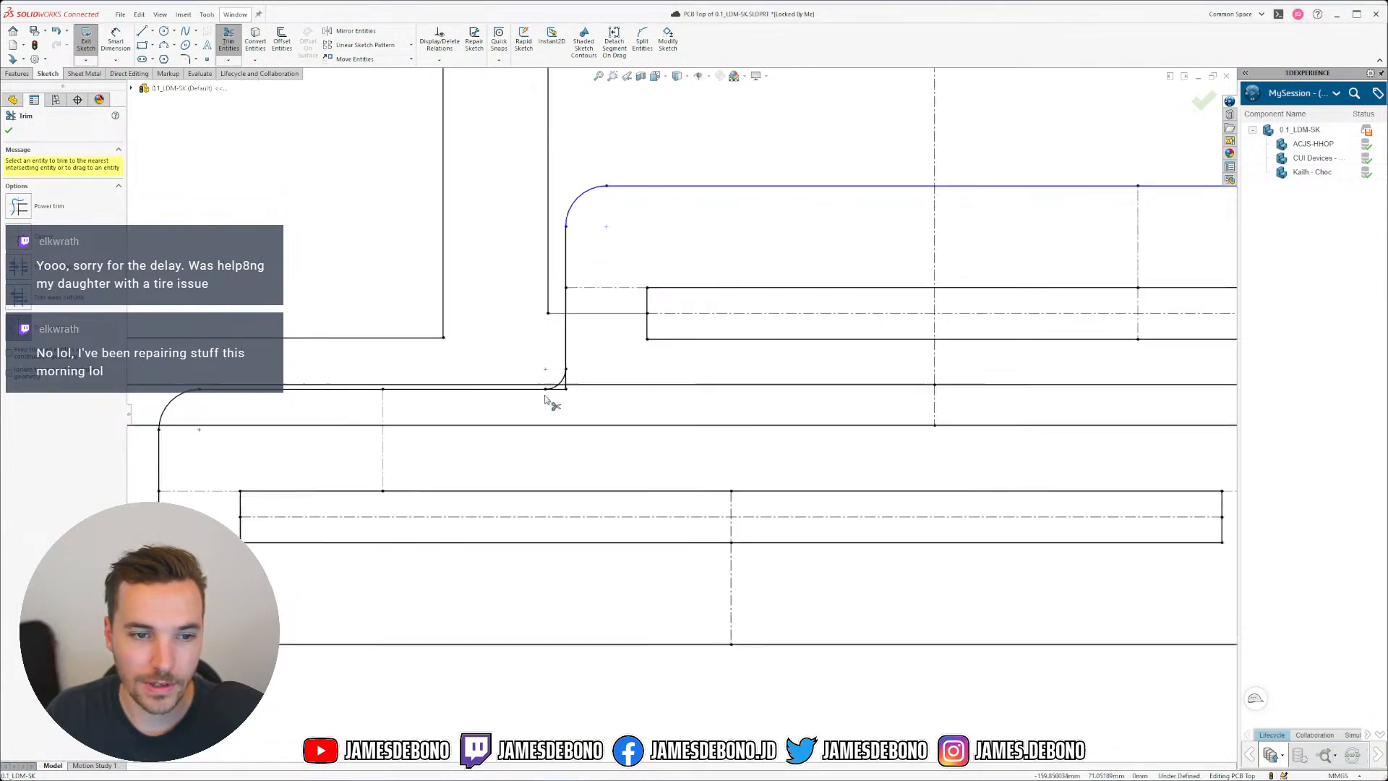
{"action": "left_click", "coordinate": [562, 368]}
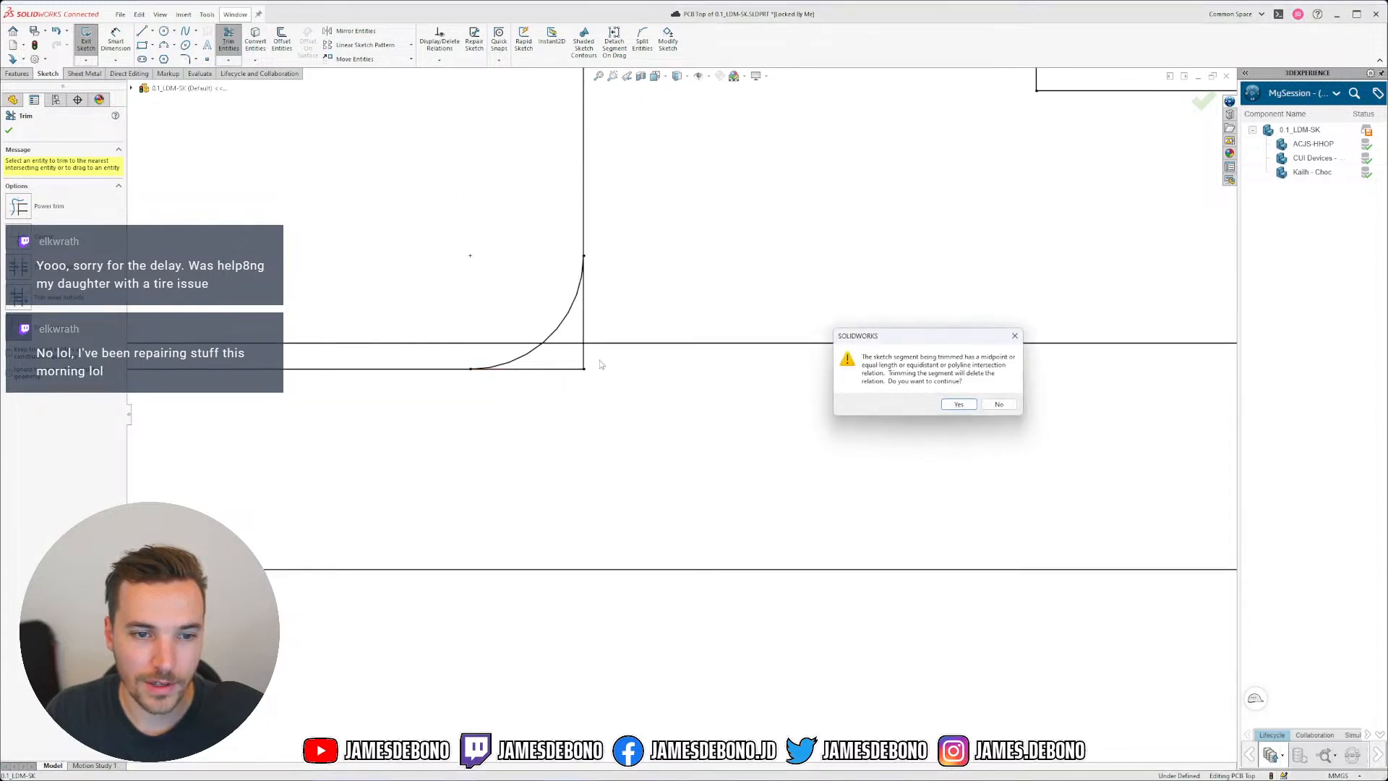
{"action": "key", "text": "Return"}
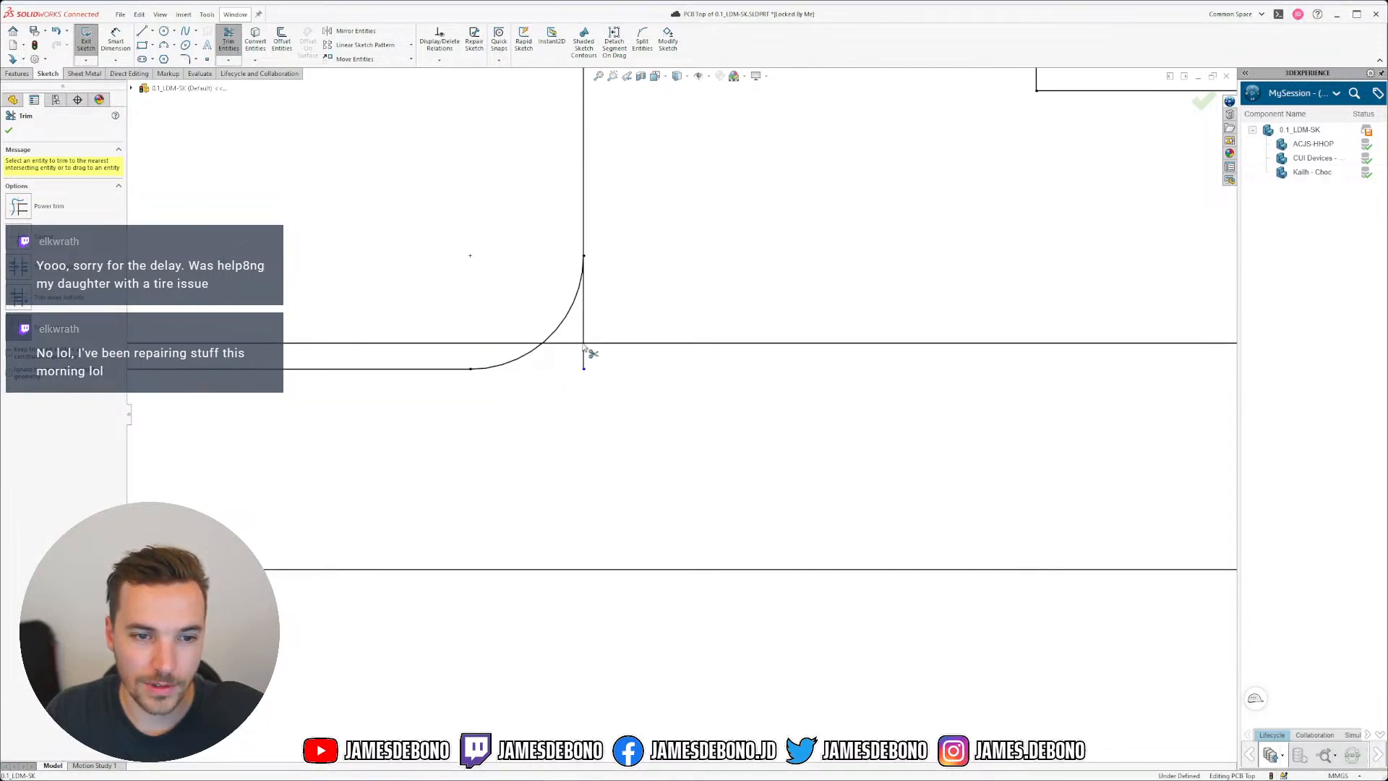
{"action": "left_click", "coordinate": [584, 349]}
{"action": "left_click", "coordinate": [584, 328]}
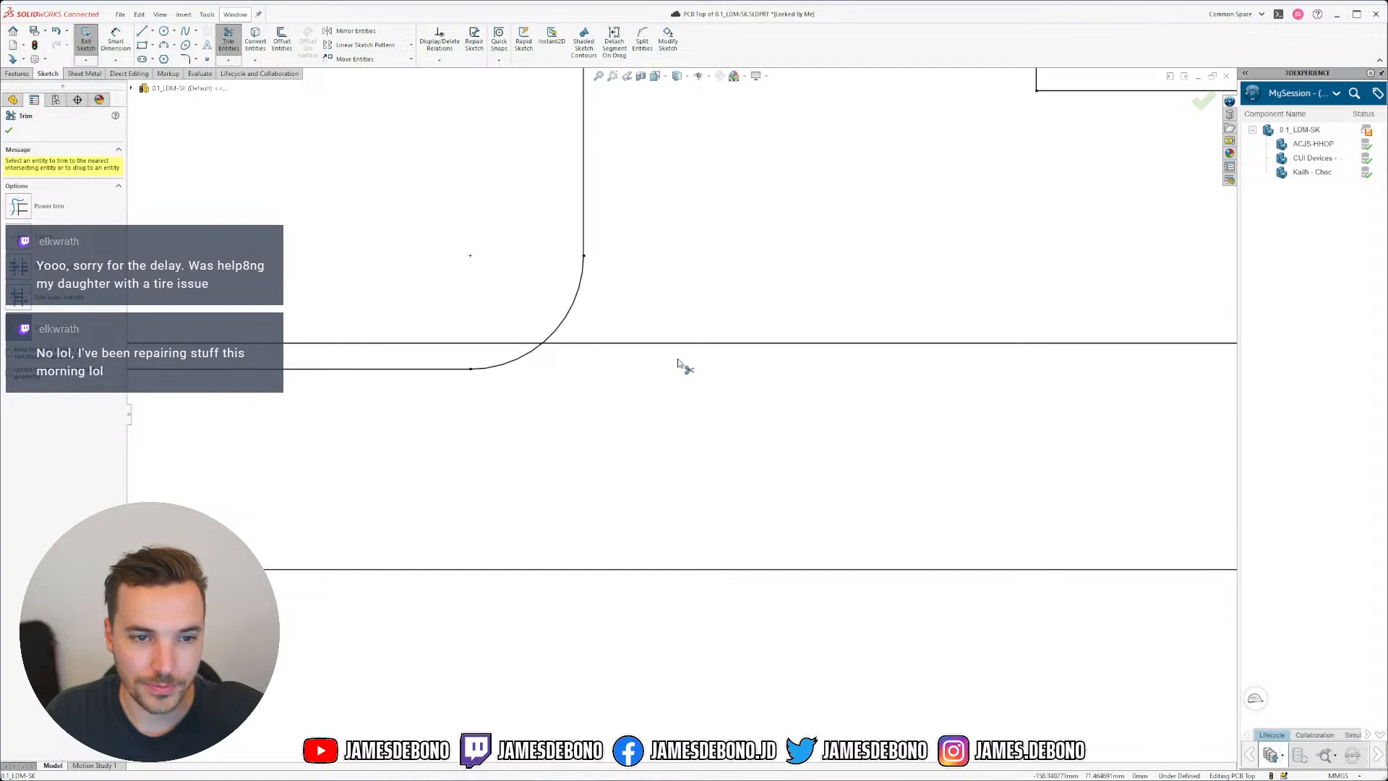
Step: Trim the leftover line ends outside the 1 mm right inner step-corner arc, accepting deletion of the affected relations
{"action": "scroll", "coordinate": [808, 369], "scroll_direction": "up", "scroll_amount": 5}
{"action": "scroll", "coordinate": [940, 448], "scroll_direction": "down", "scroll_amount": 2}
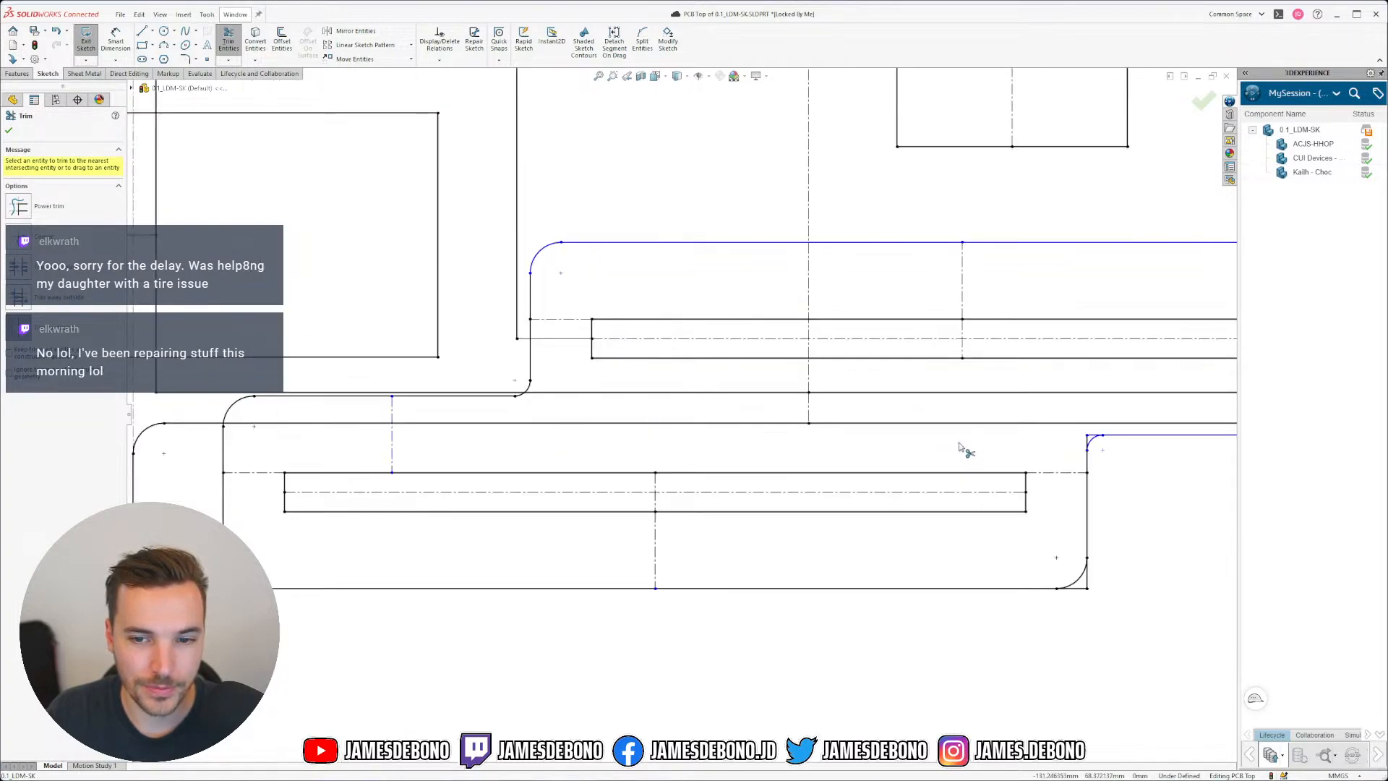
{"action": "scroll", "coordinate": [904, 449], "scroll_direction": "up", "scroll_amount": 3}
{"action": "scroll", "coordinate": [701, 419], "scroll_direction": "down", "scroll_amount": 5}
{"action": "scroll", "coordinate": [698, 417], "scroll_direction": "down", "scroll_amount": 3}
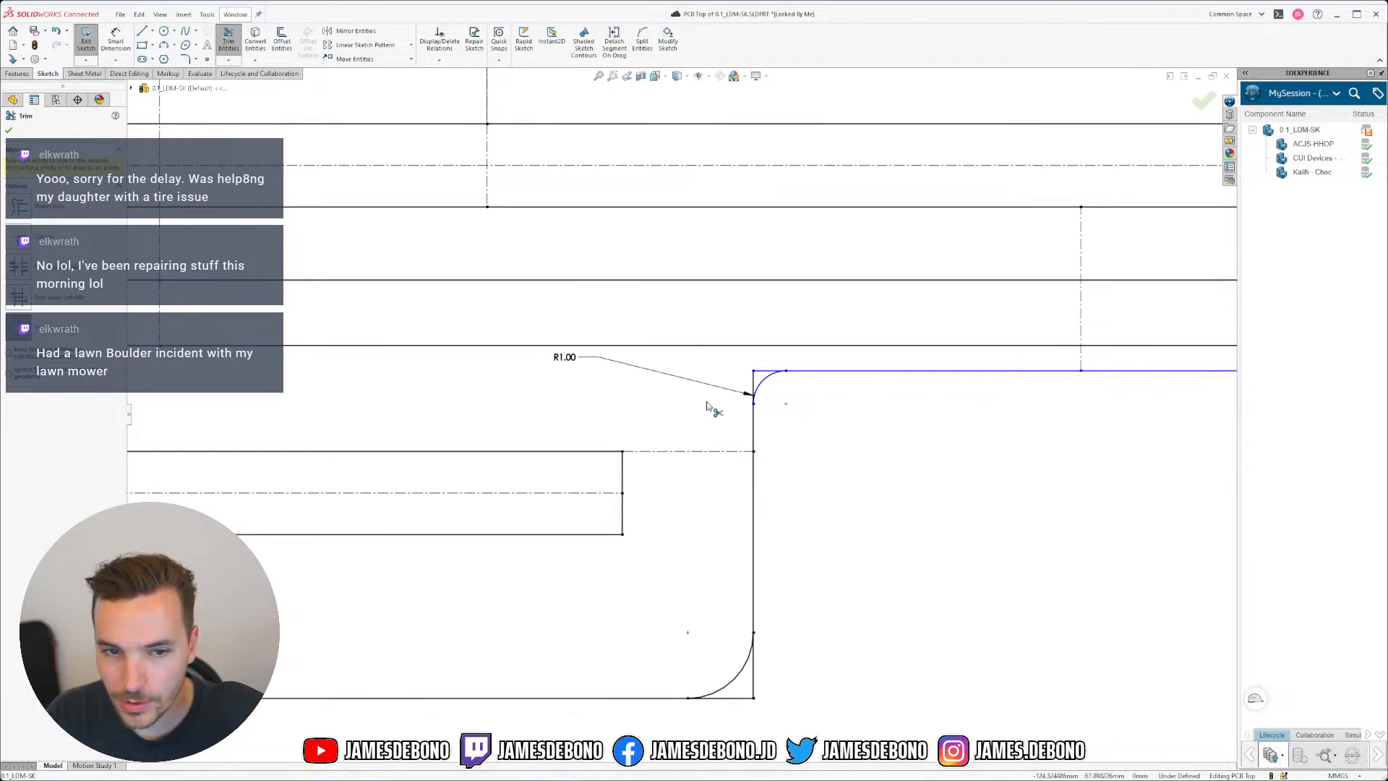
{"action": "left_click", "coordinate": [769, 378]}
{"action": "left_click", "coordinate": [957, 405]}
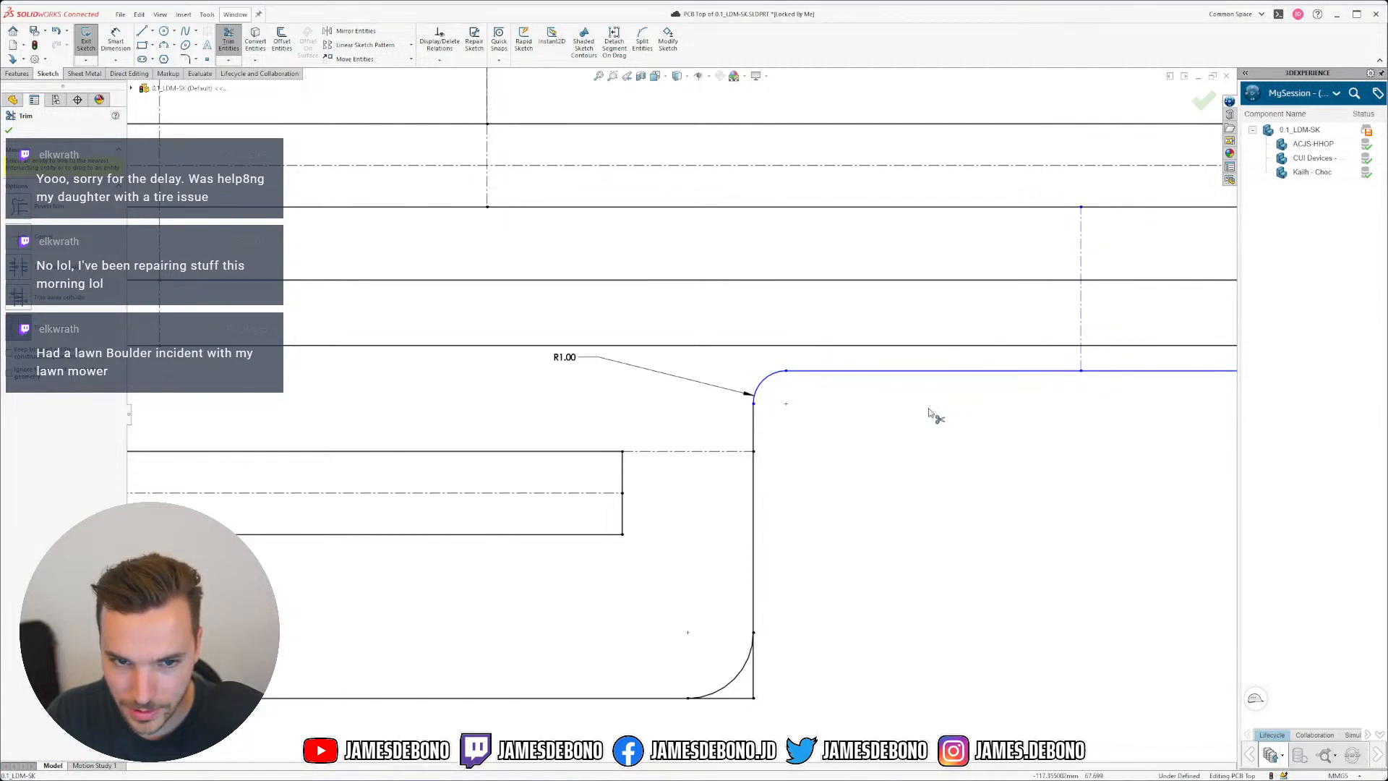
Step: Trim the leftover line ends outside the upper block's lower-right and upper-right corner arcs
{"action": "scroll", "coordinate": [925, 412], "scroll_direction": "up", "scroll_amount": 3}
{"action": "scroll", "coordinate": [996, 382], "scroll_direction": "down", "scroll_amount": 3}
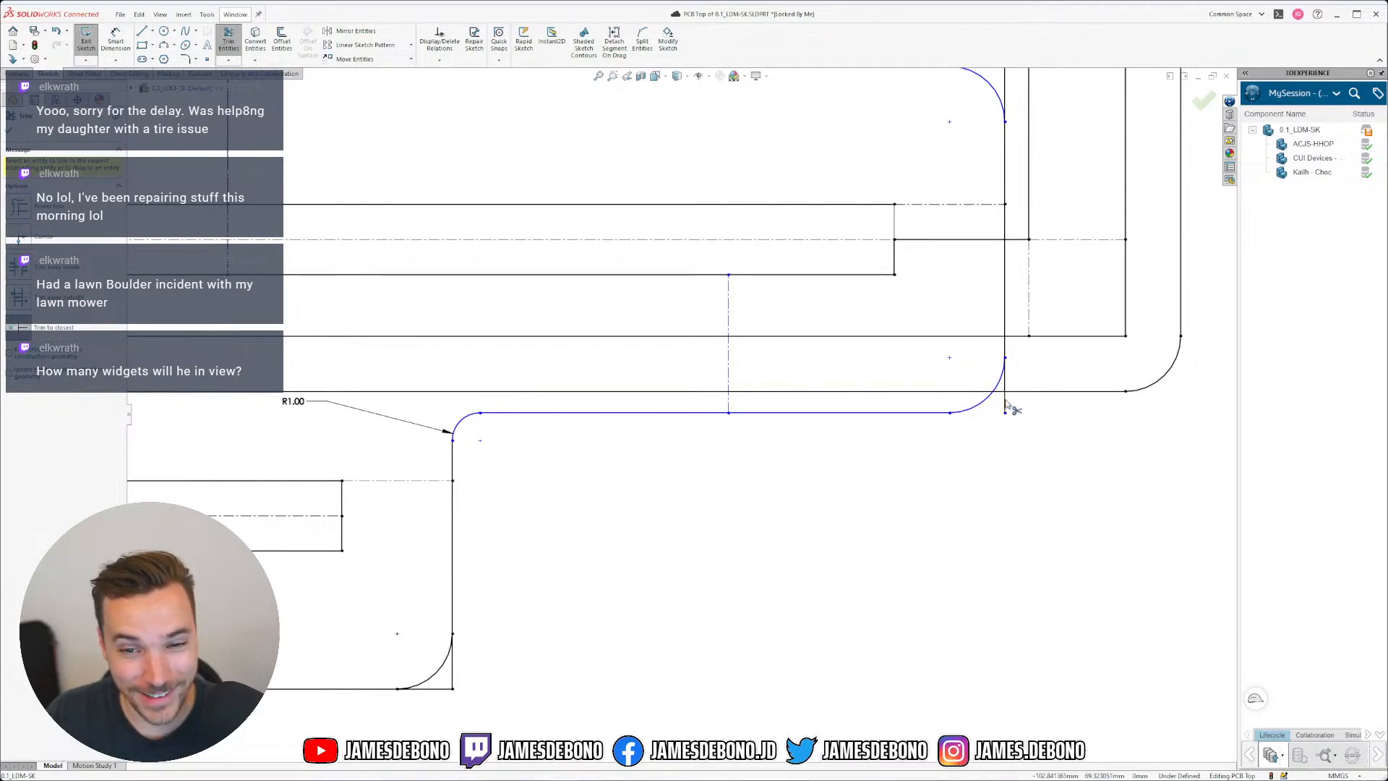
{"action": "left_click", "coordinate": [1007, 402]}
{"action": "left_click", "coordinate": [1006, 385]}
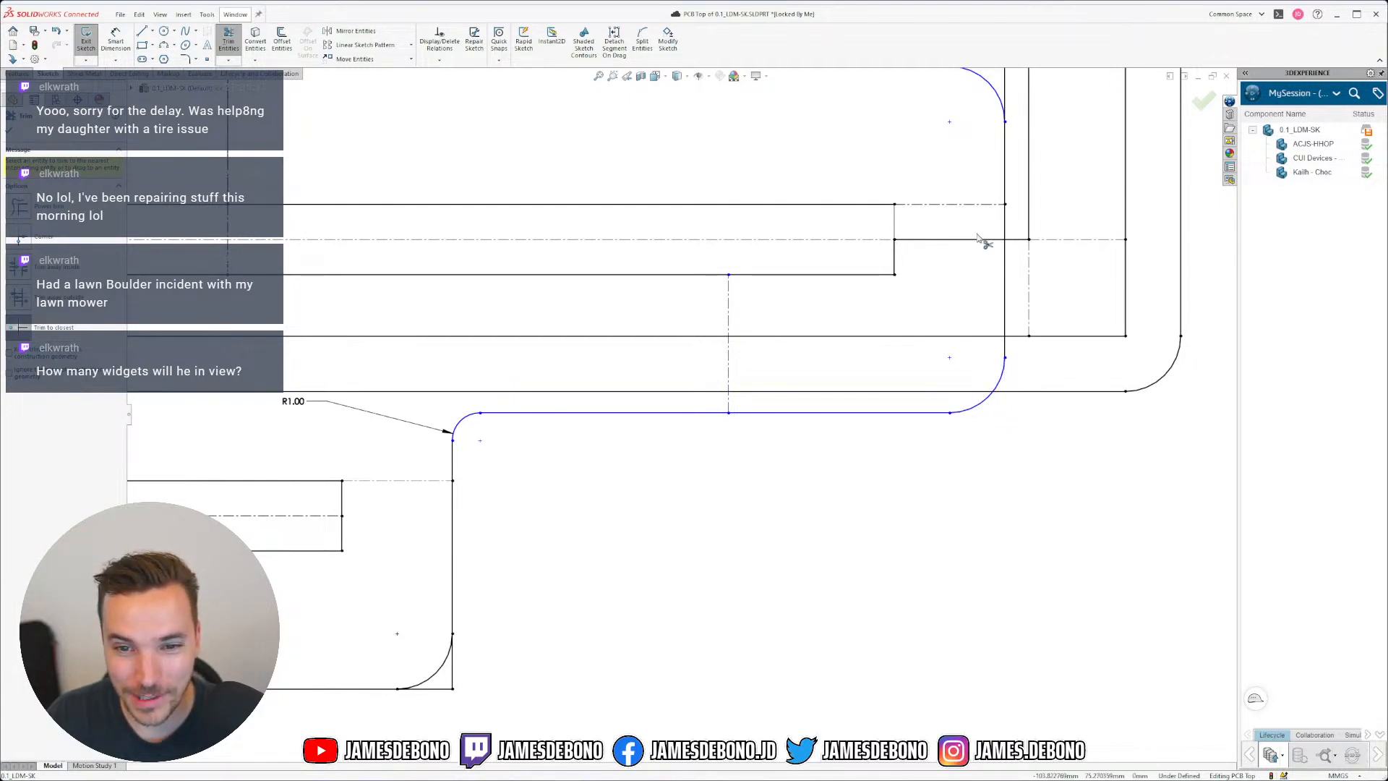
{"action": "scroll", "coordinate": [940, 235], "scroll_direction": "up", "scroll_amount": 4}
{"action": "scroll", "coordinate": [843, 252], "scroll_direction": "down", "scroll_amount": 4}
{"action": "left_click", "coordinate": [830, 272]}
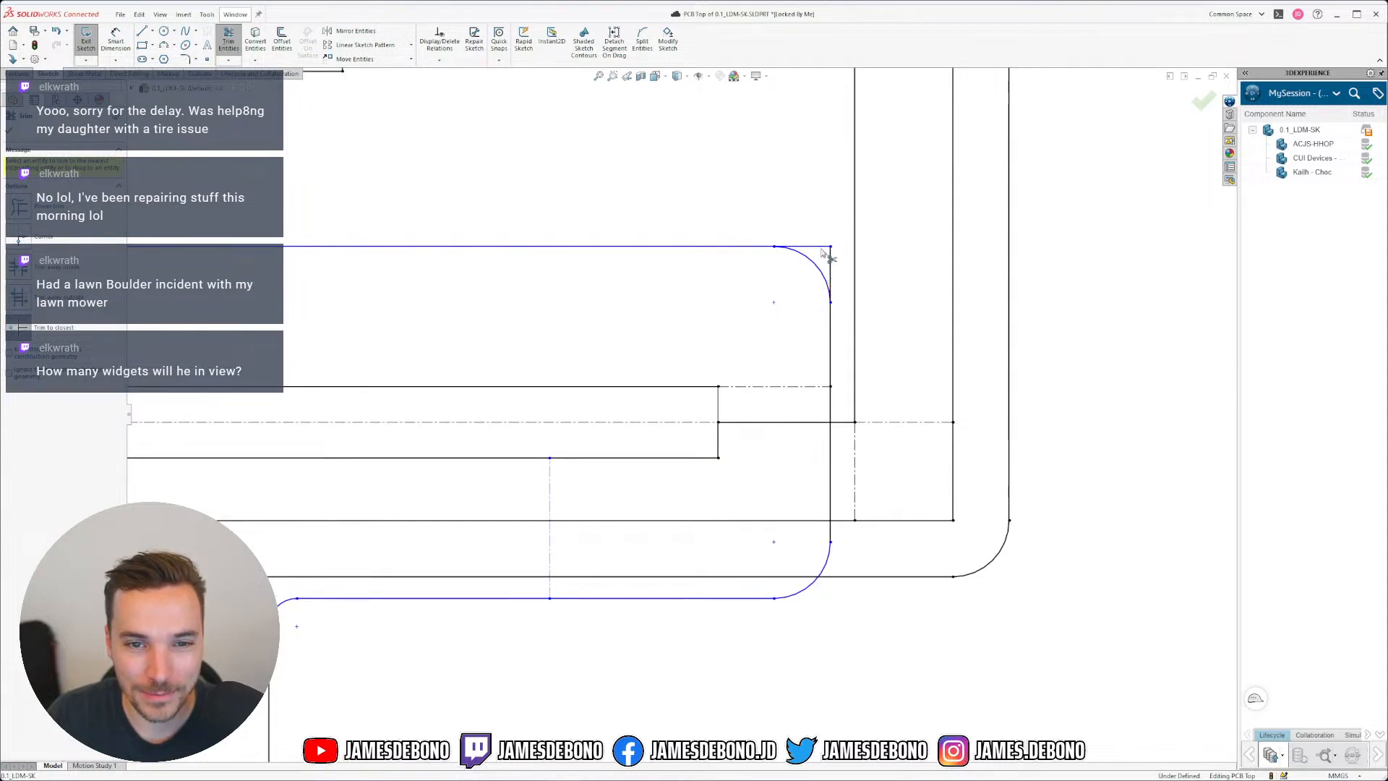
{"action": "left_click", "coordinate": [821, 247]}
{"action": "scroll", "coordinate": [496, 372], "scroll_direction": "up", "scroll_amount": 10}
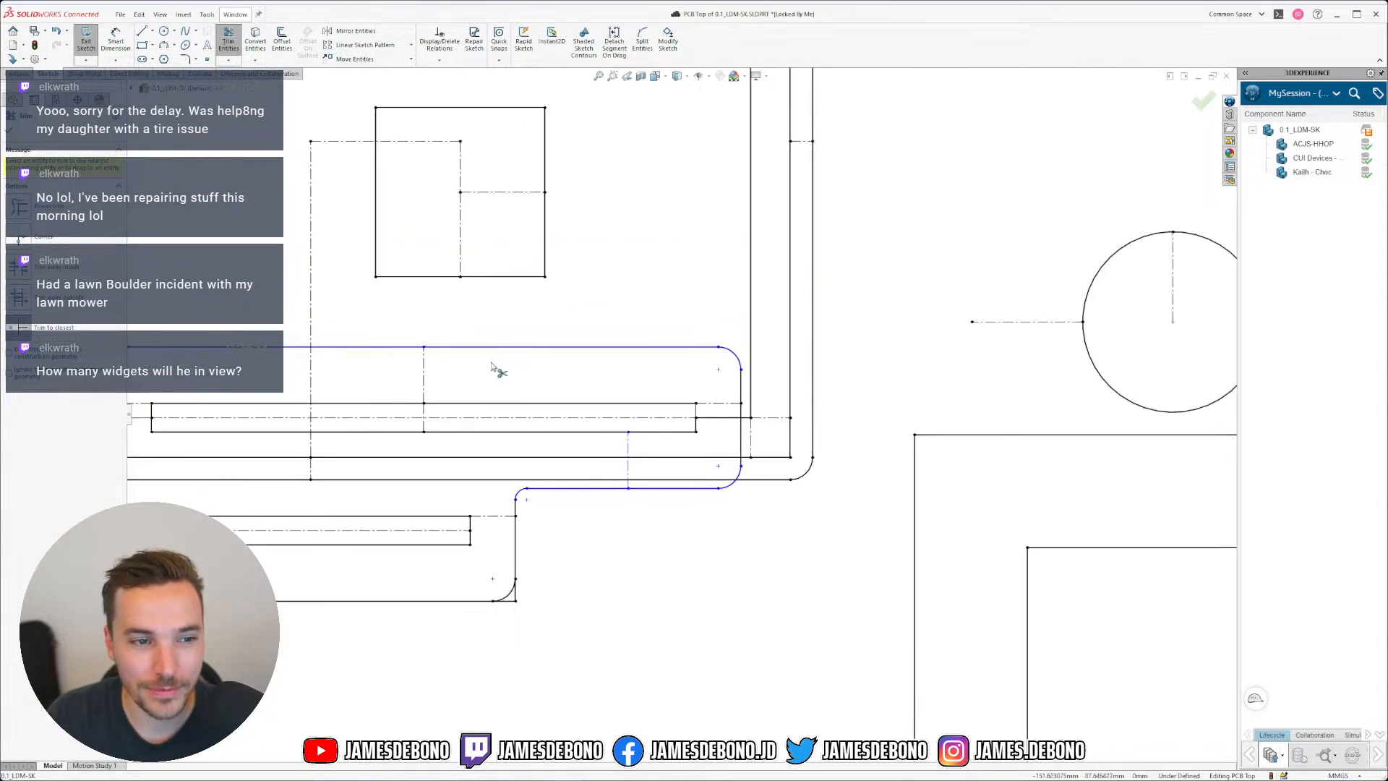
{"action": "scroll", "coordinate": [499, 401], "scroll_direction": "down", "scroll_amount": 5}
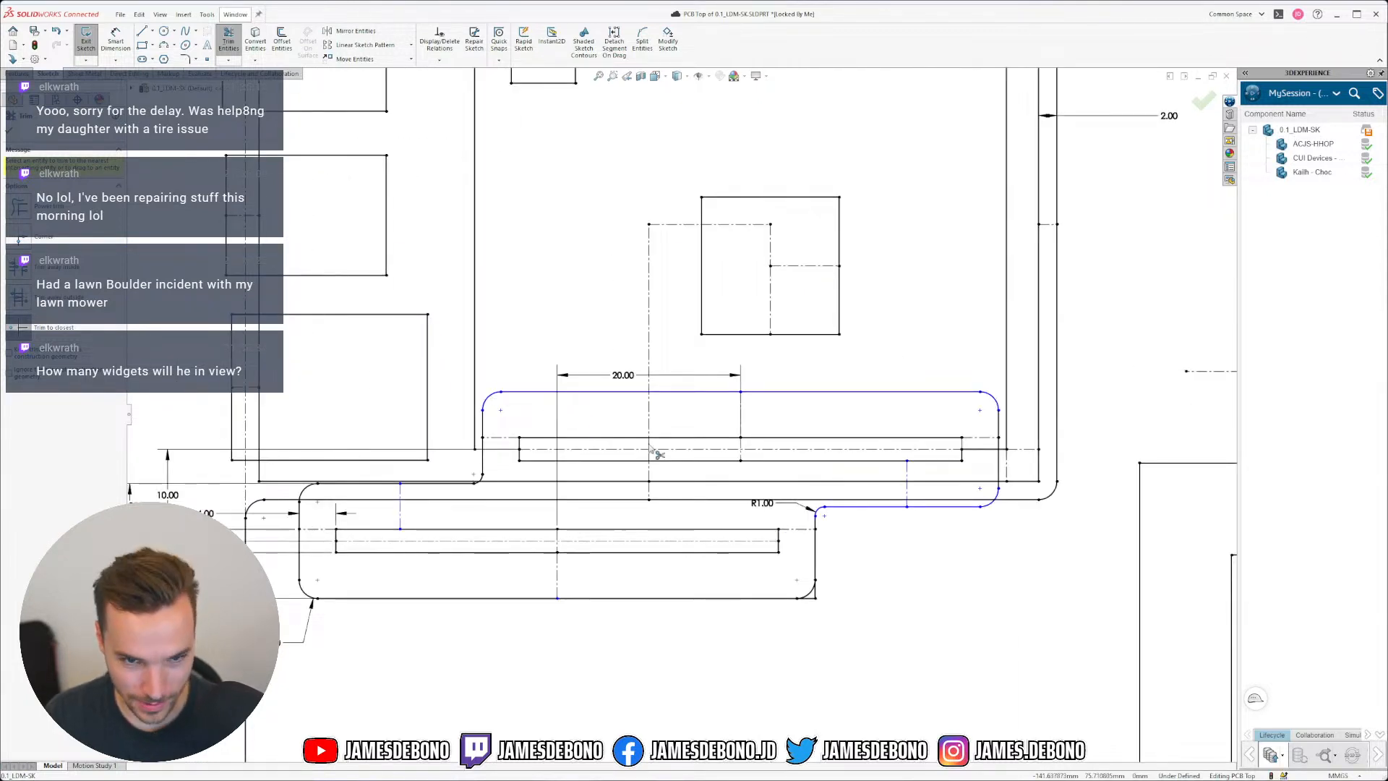
{"action": "key", "text": "Escape"}
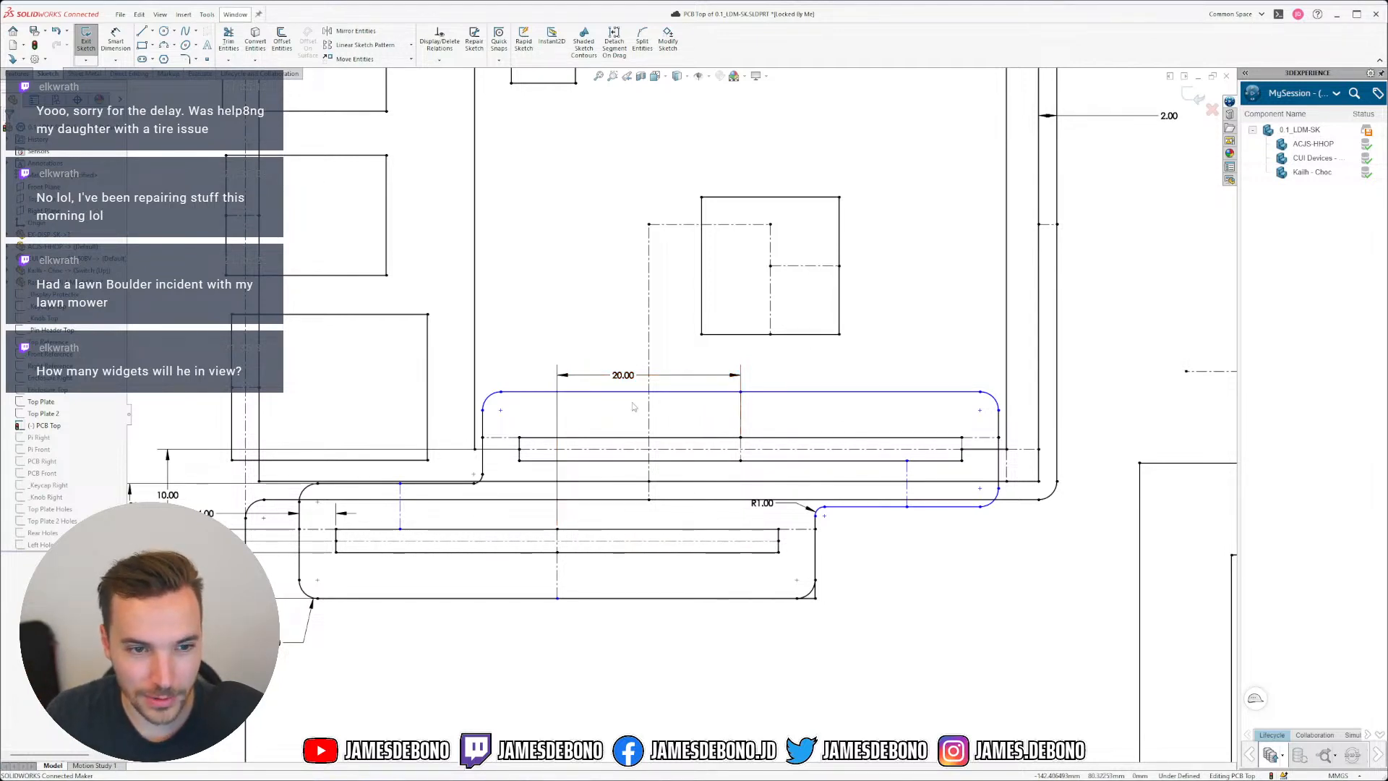
Step: Reattach the left vertical construction line's upper endpoint to the midpoint of the trimmed left step line
{"action": "scroll", "coordinate": [657, 441], "scroll_direction": "down", "scroll_amount": 2}
{"action": "scroll", "coordinate": [658, 441], "scroll_direction": "up", "scroll_amount": 2}
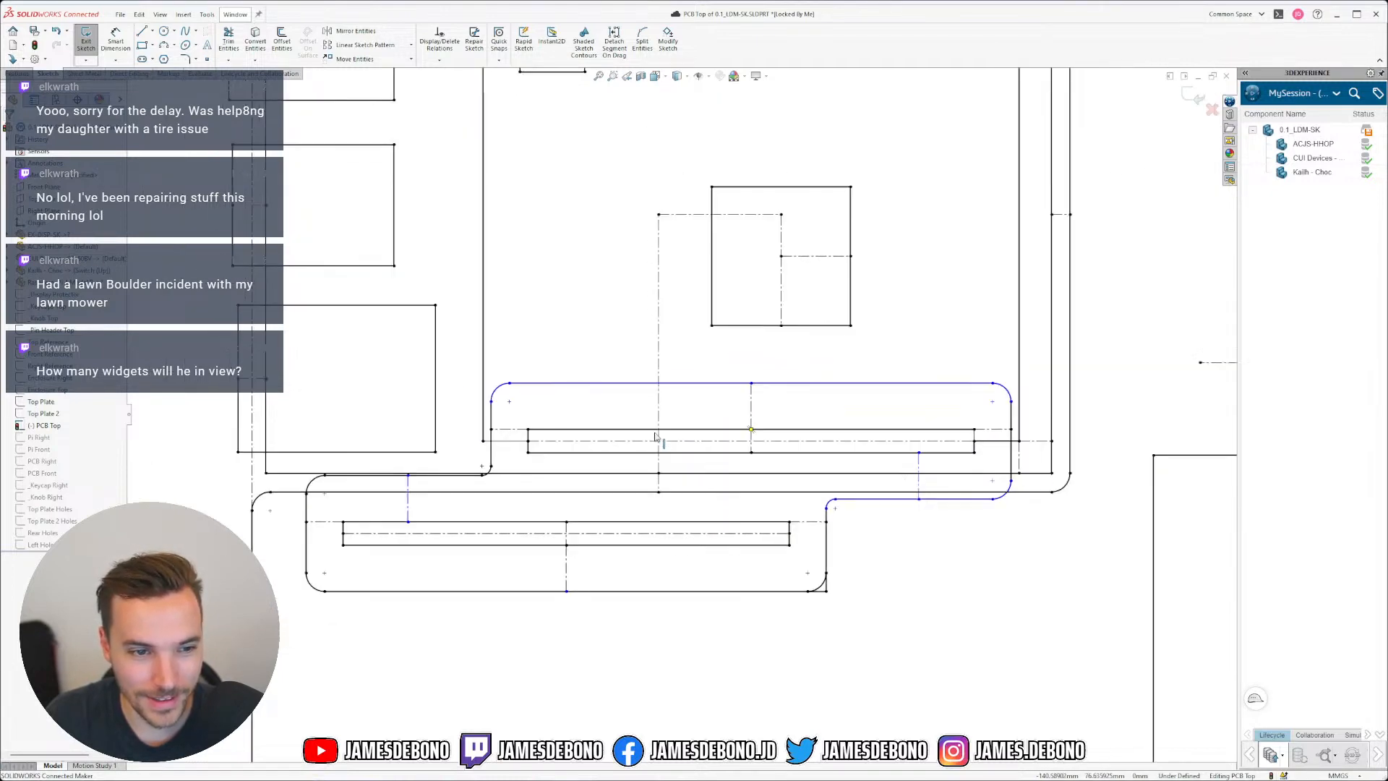
{"action": "scroll", "coordinate": [609, 461], "scroll_direction": "down", "scroll_amount": 1}
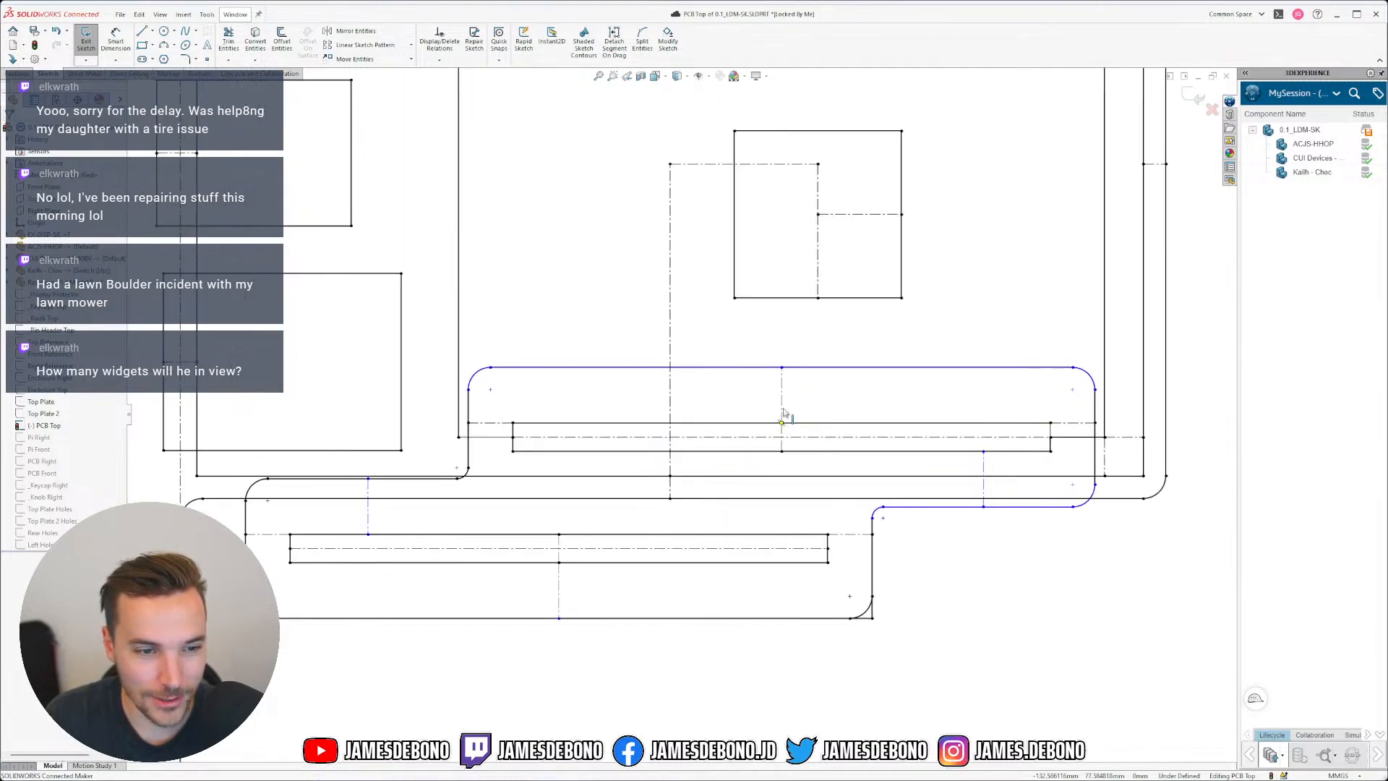
{"action": "left_click", "coordinate": [369, 480]}
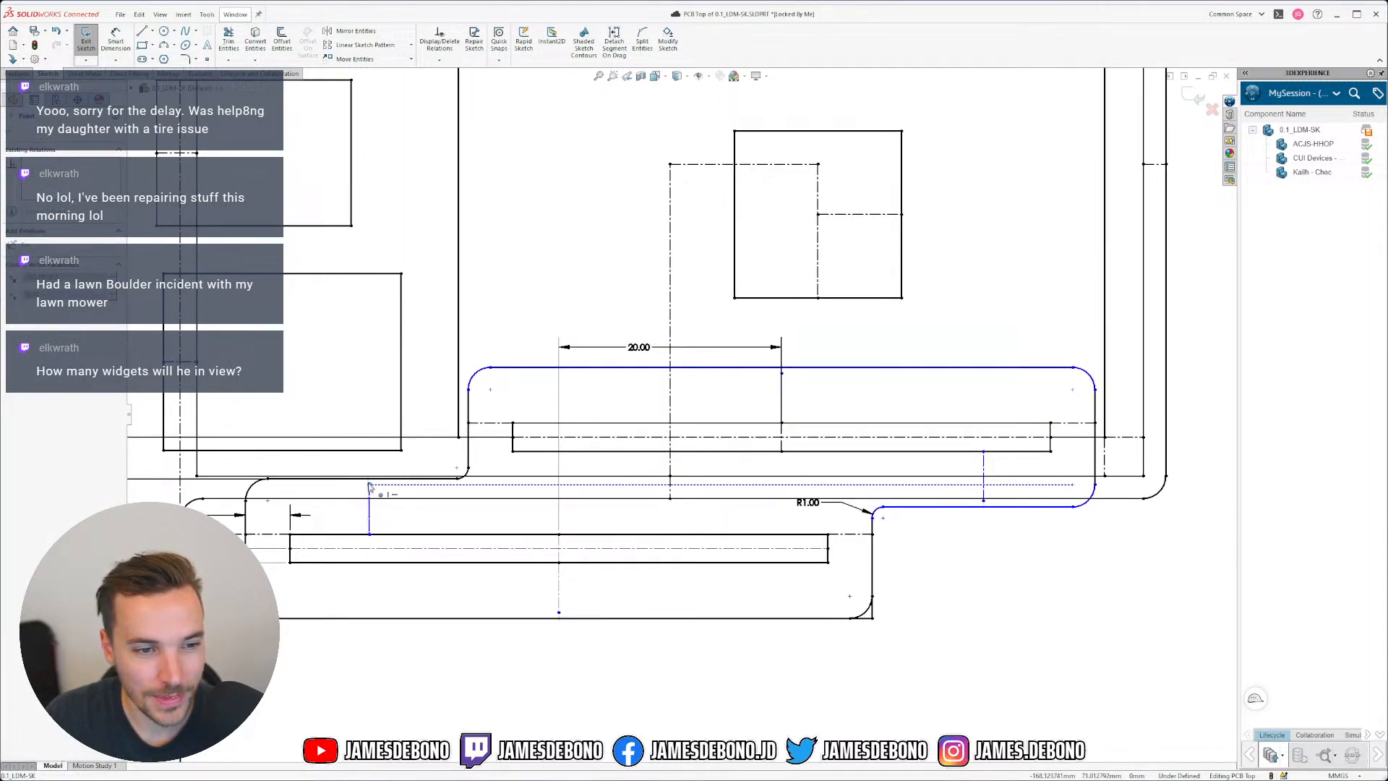
{"action": "left_click_drag", "start_coordinate": [366, 479], "coordinate": [362, 480]}
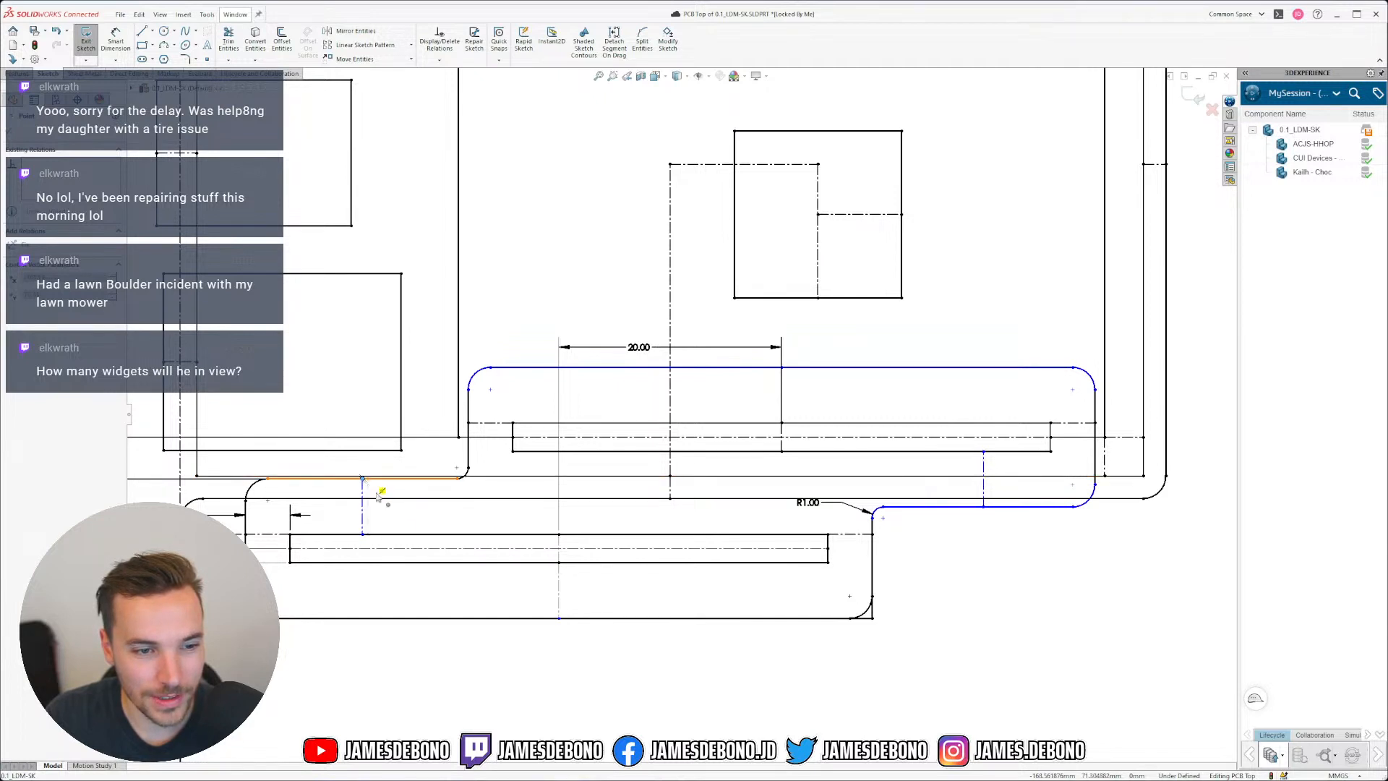
{"action": "left_click", "coordinate": [491, 642]}
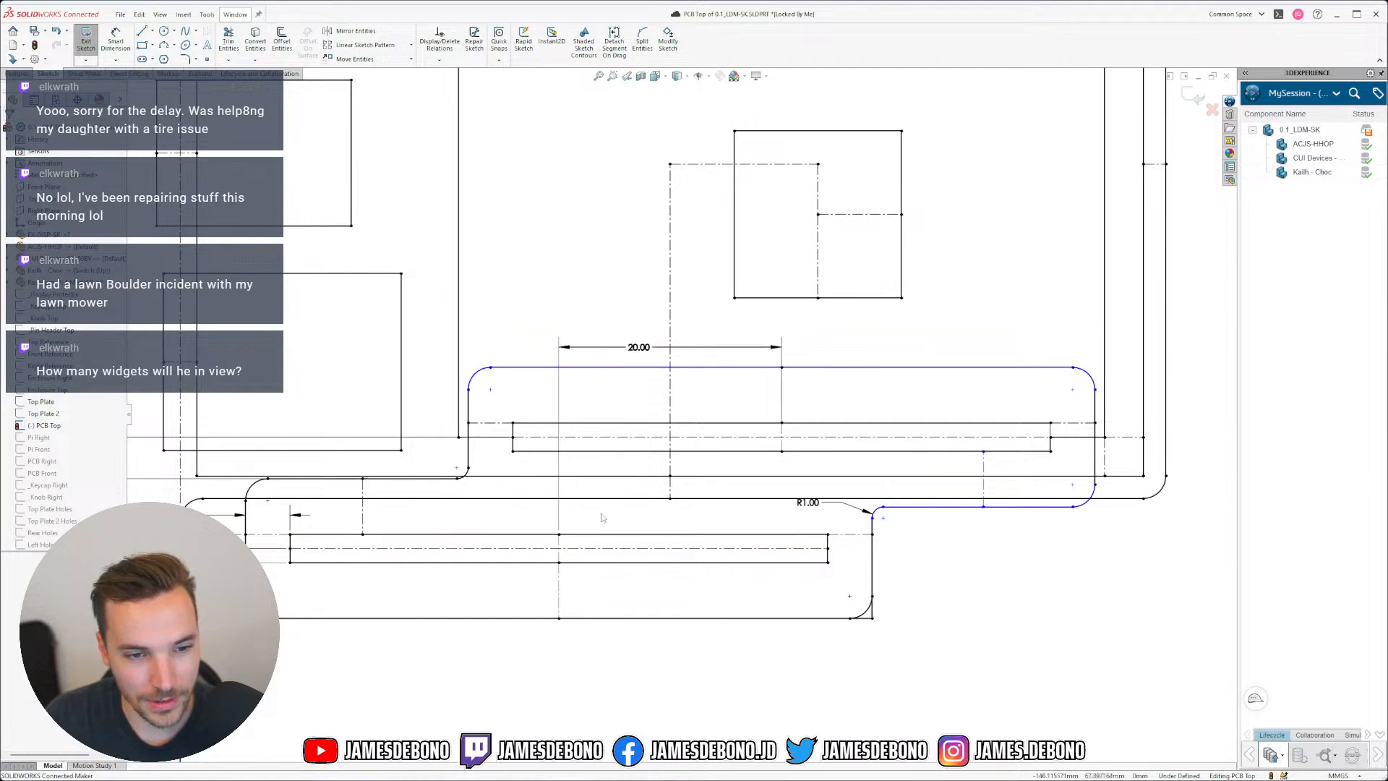
Step: Attach the lower endpoint of the upper block's right vertical construction line to the midpoint of the right step line
{"action": "scroll", "coordinate": [629, 518], "scroll_direction": "up", "scroll_amount": 1}
{"action": "scroll", "coordinate": [622, 520], "scroll_direction": "down", "scroll_amount": 1}
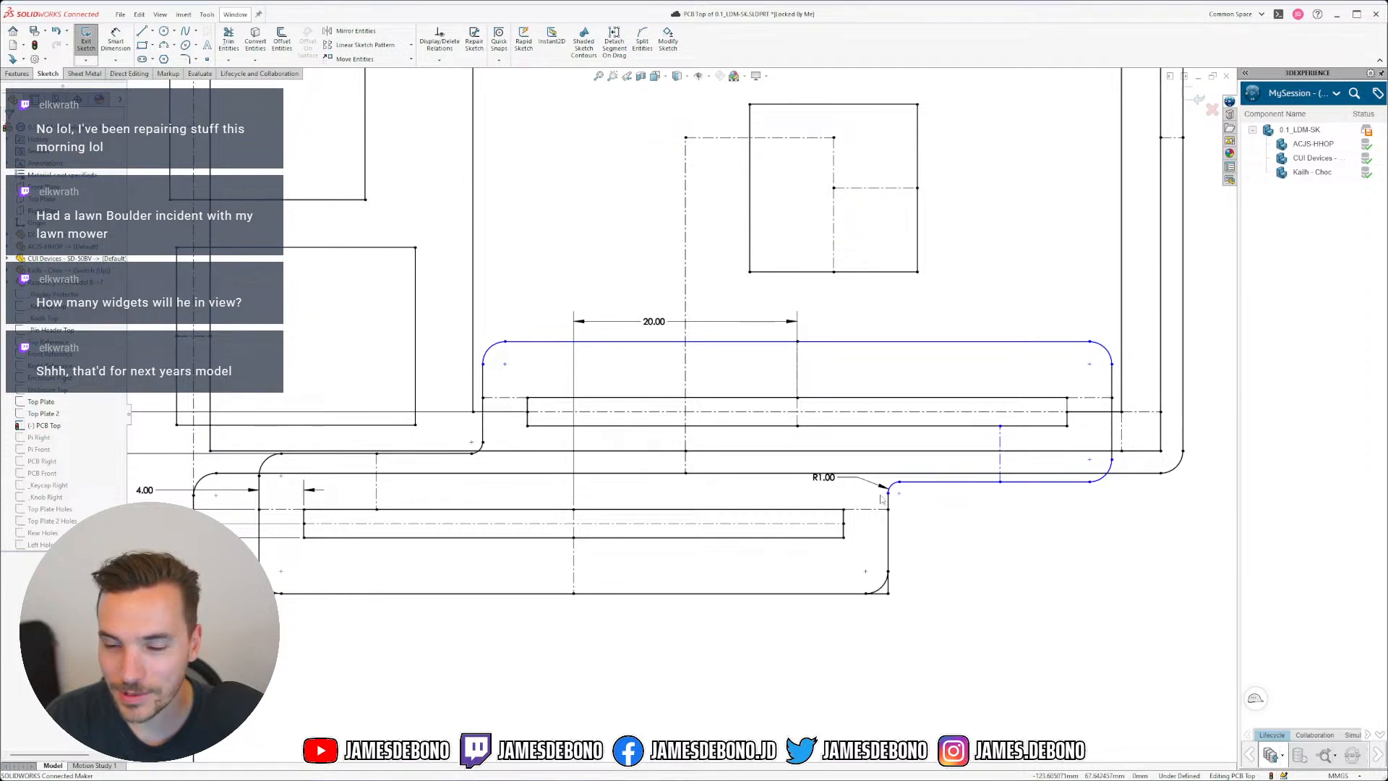
{"action": "left_click", "coordinate": [1001, 445]}
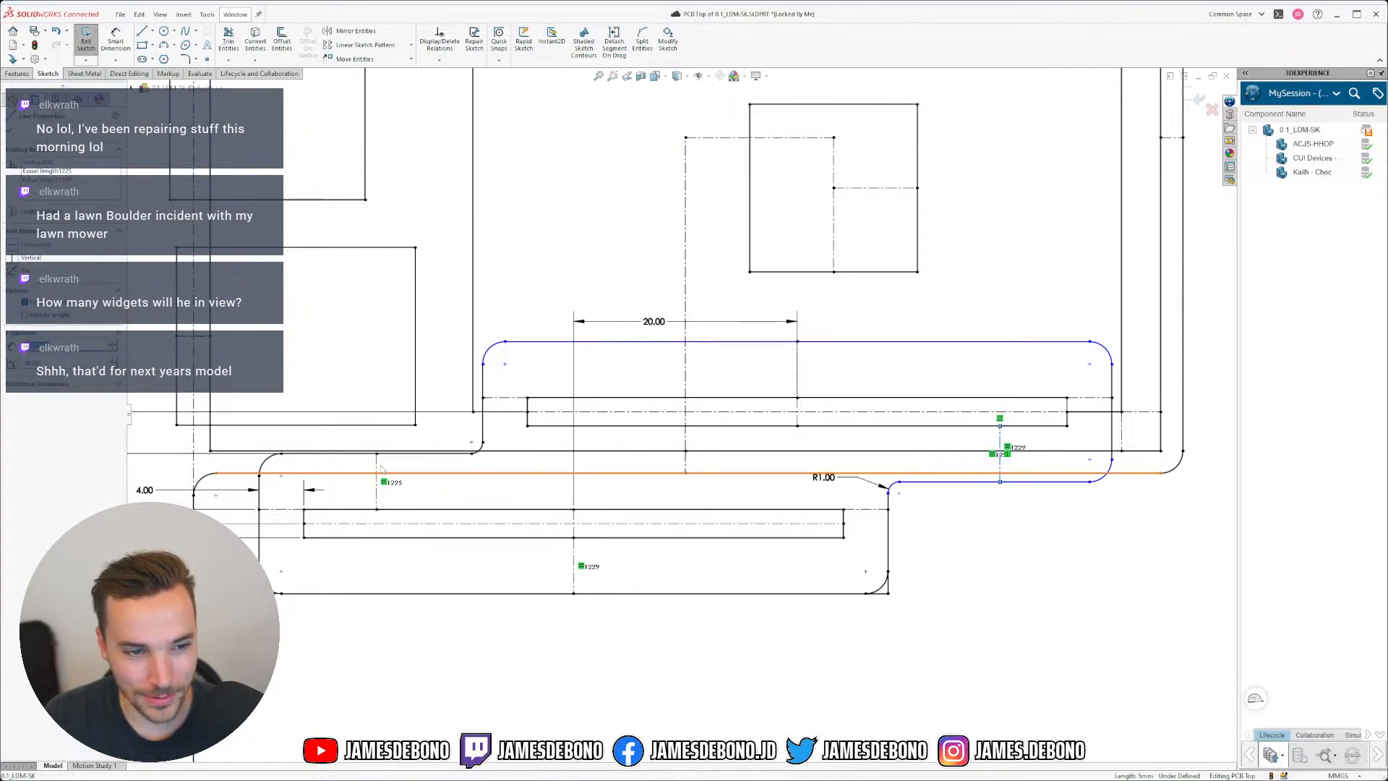
{"action": "left_click", "coordinate": [1008, 497]}
{"action": "mouse_move", "coordinate": [1001, 482]}
{"action": "left_mouse_down"}
{"action": "mouse_move", "coordinate": [964, 471]}
{"action": "mouse_move", "coordinate": [1007, 486]}
{"action": "mouse_move", "coordinate": [1010, 529]}
{"action": "left_mouse_up"}
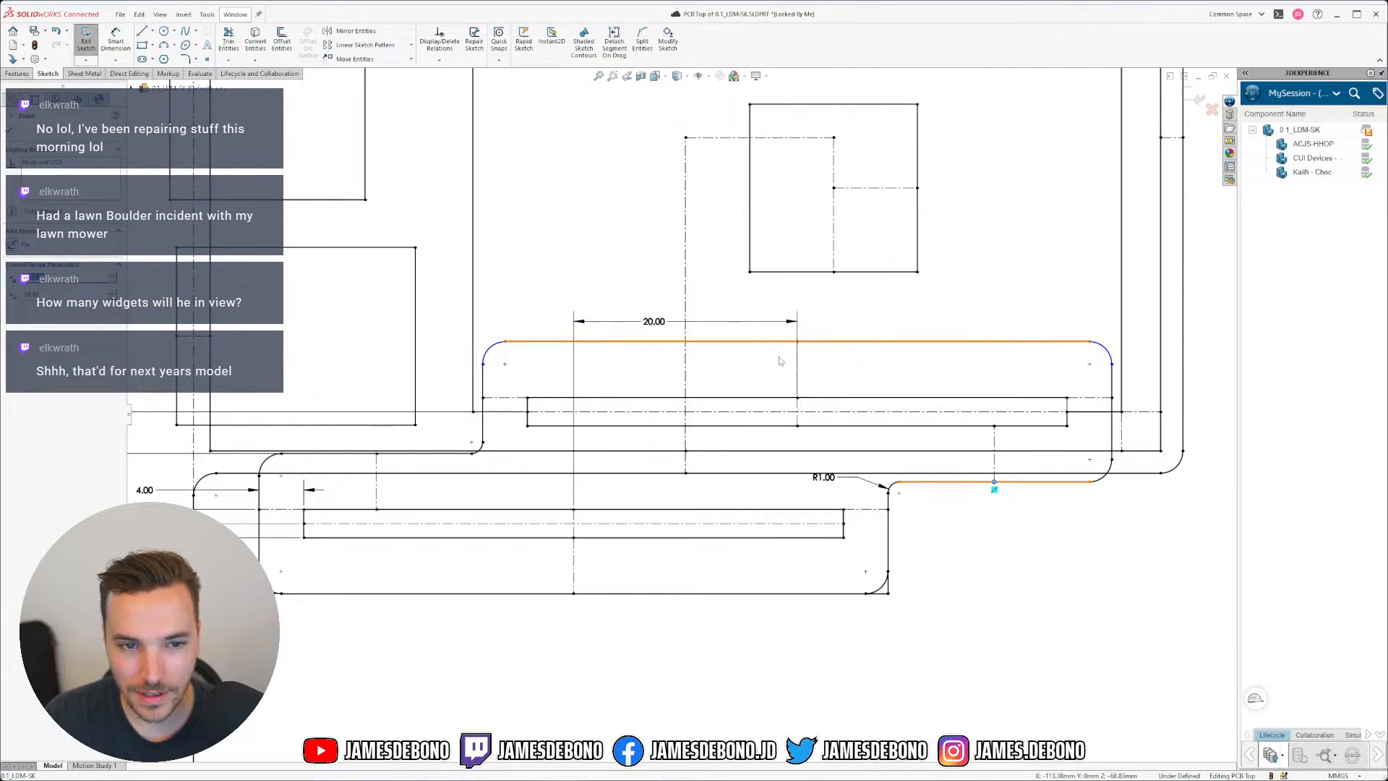
Step: Make the upper endpoint of the upper block's vertical construction line coincident with the block's top edge
{"action": "left_click", "coordinate": [828, 363]}
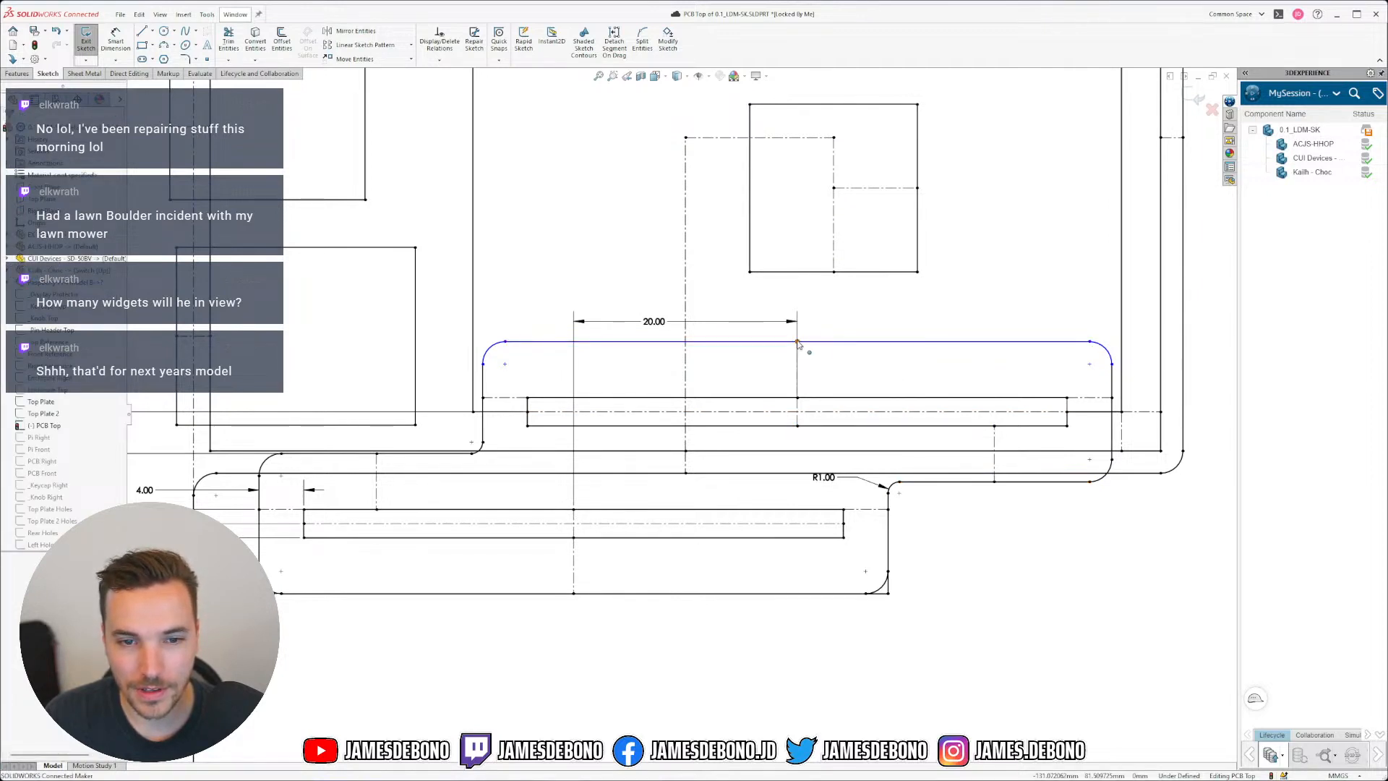
{"action": "mouse_move", "coordinate": [824, 350]}
{"action": "left_mouse_down"}
{"action": "mouse_move", "coordinate": [824, 316]}
{"action": "mouse_move", "coordinate": [824, 329]}
{"action": "left_mouse_up"}
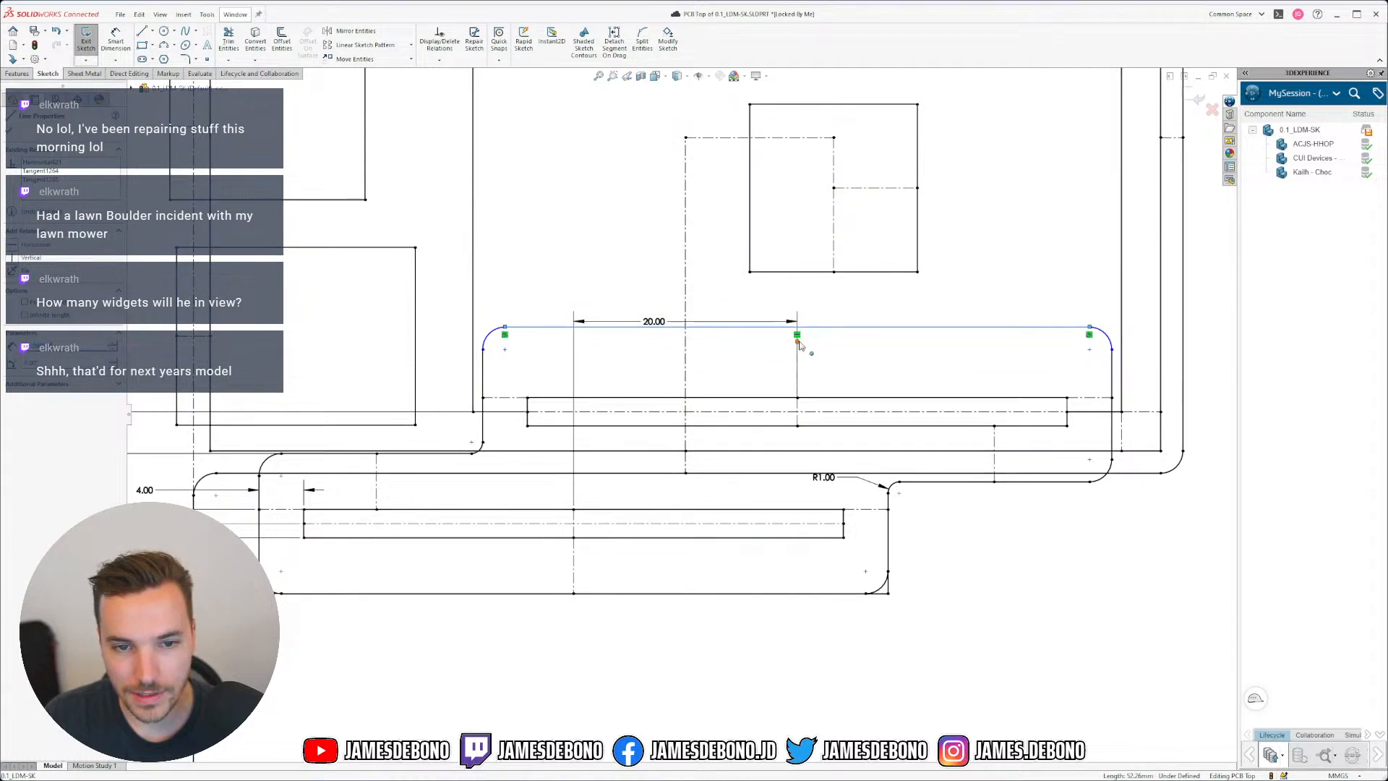
{"action": "left_click", "coordinate": [797, 342], "text": "ctrl"}
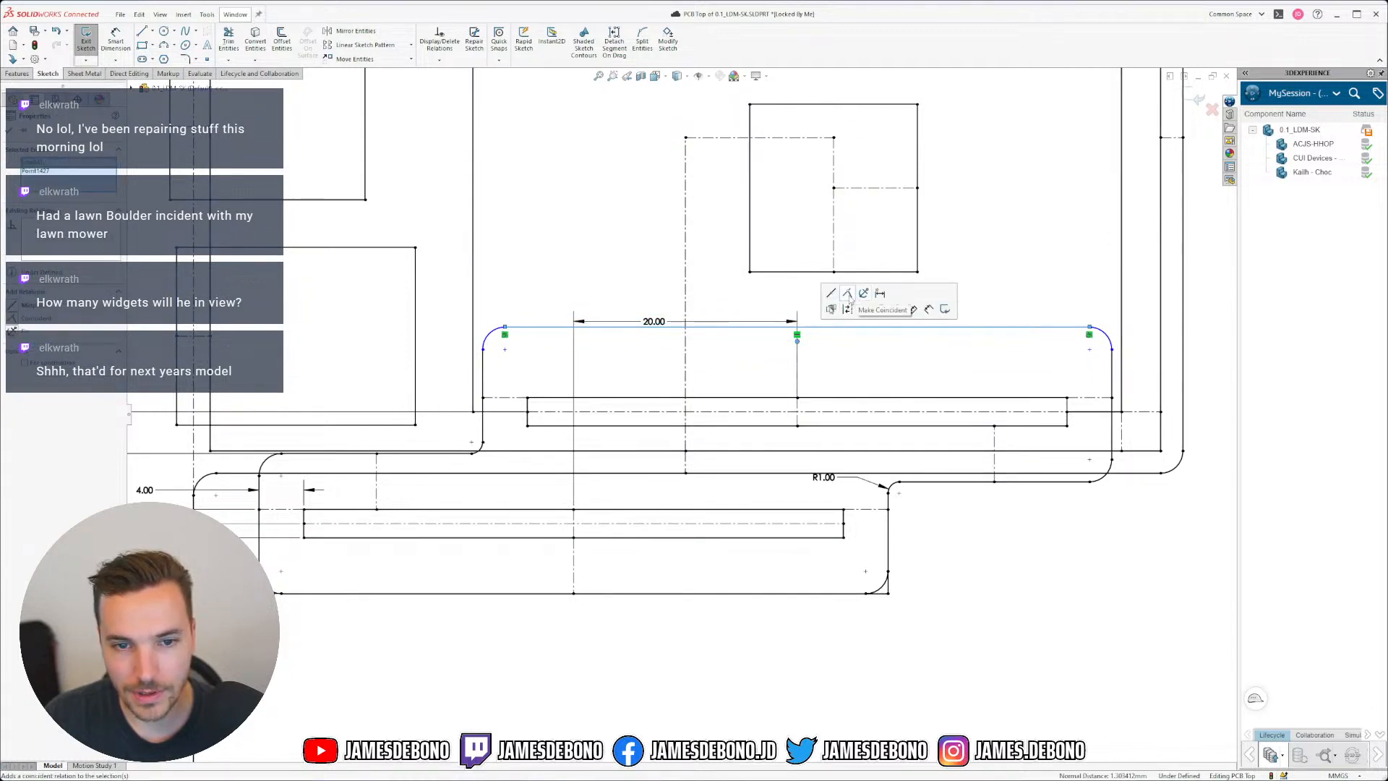
{"action": "left_click", "coordinate": [848, 294]}
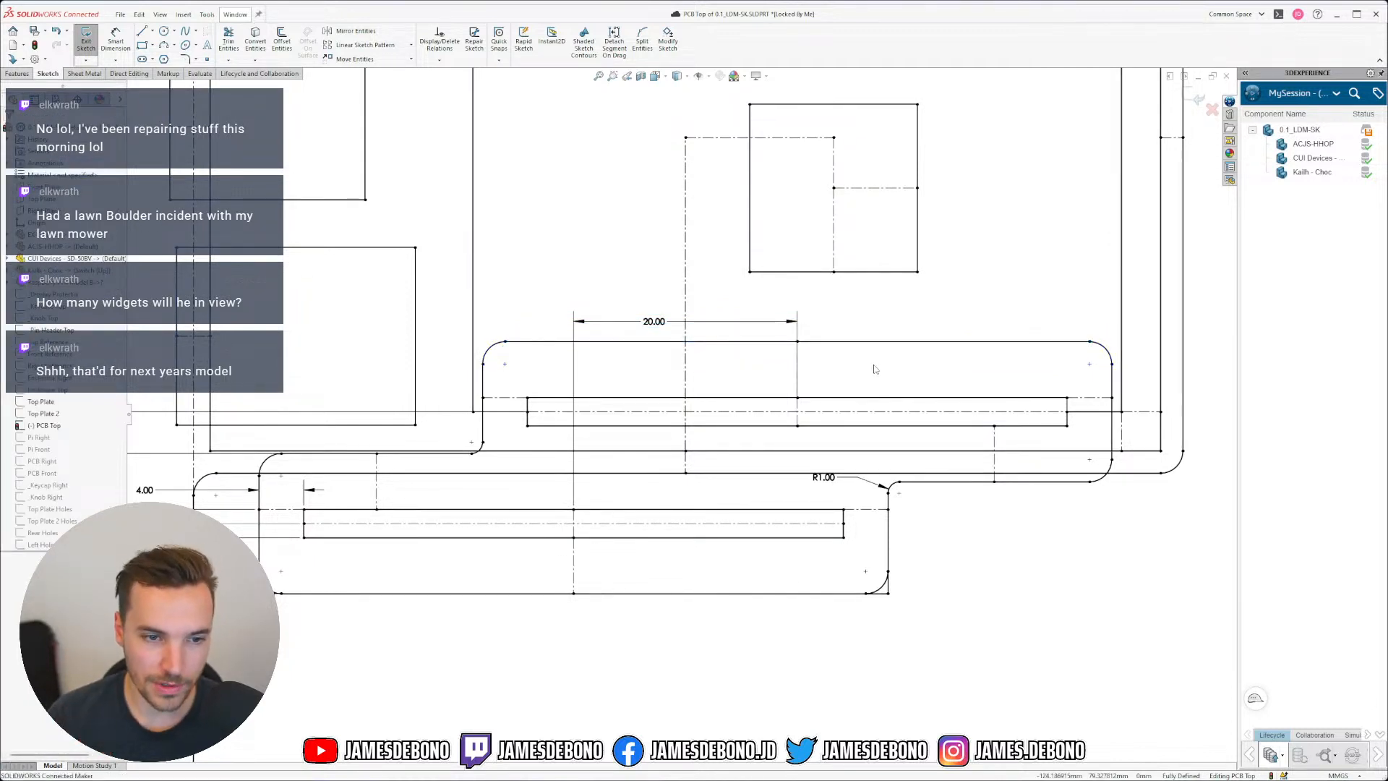
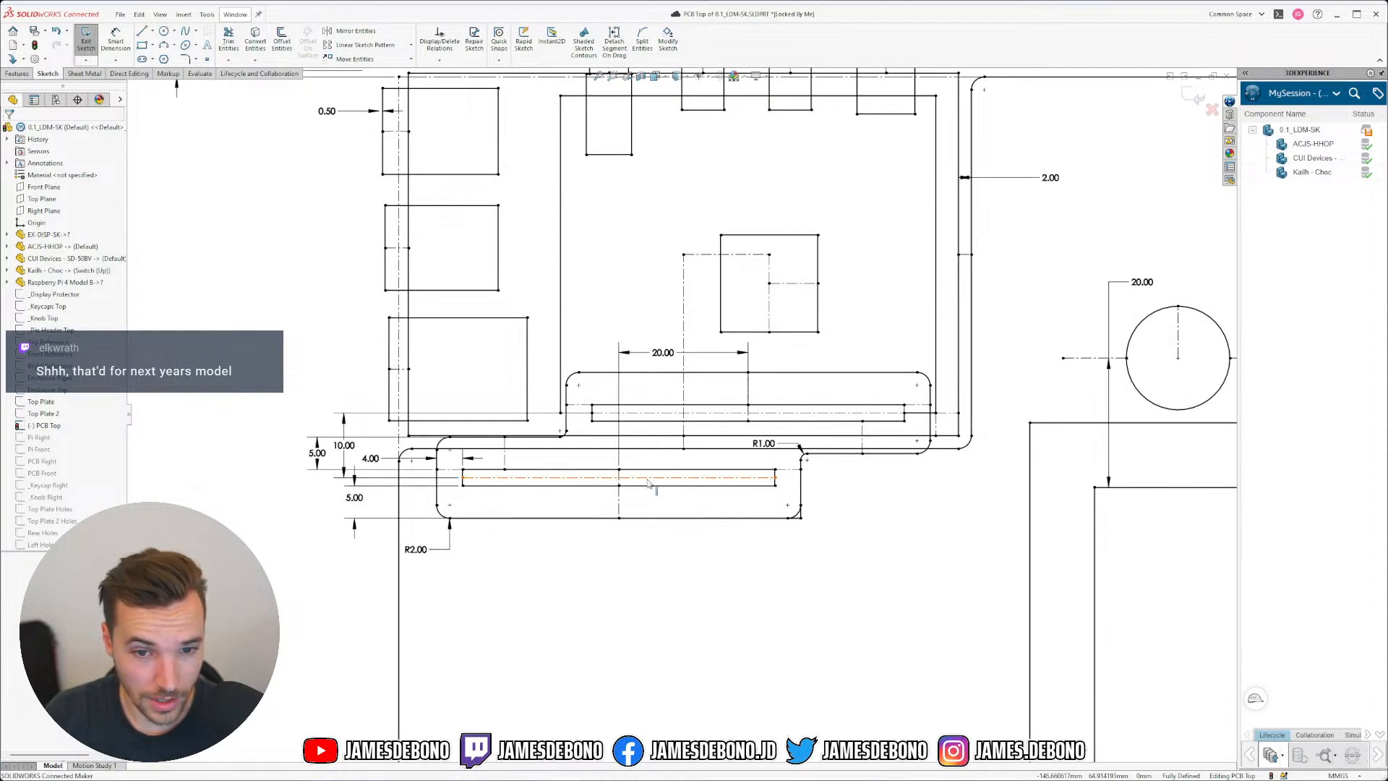
Step: Finish editing the PCB Top sketch and dismiss the rebuild warning about PCB Right
{"action": "scroll", "coordinate": [651, 475], "scroll_direction": "down", "scroll_amount": 2}
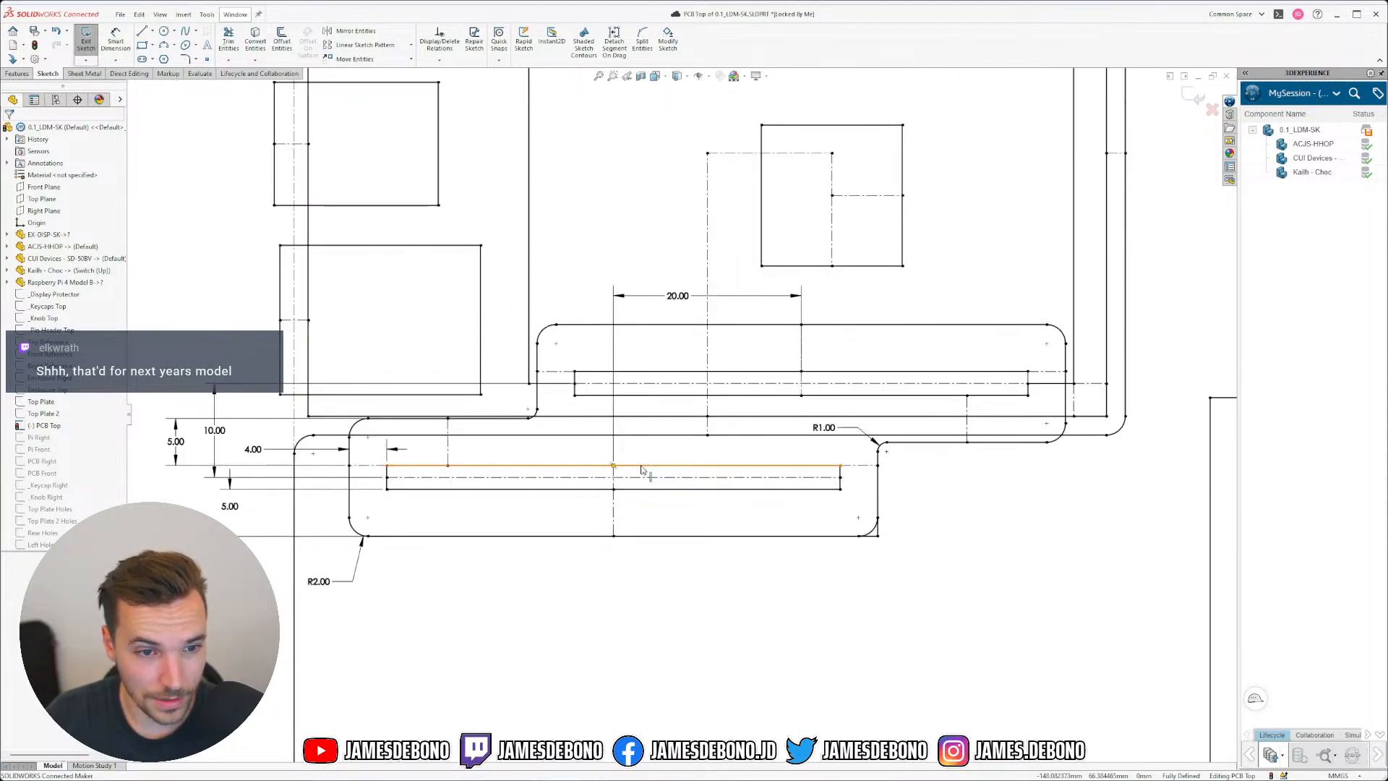
{"action": "scroll", "coordinate": [642, 470], "scroll_direction": "down", "scroll_amount": 1}
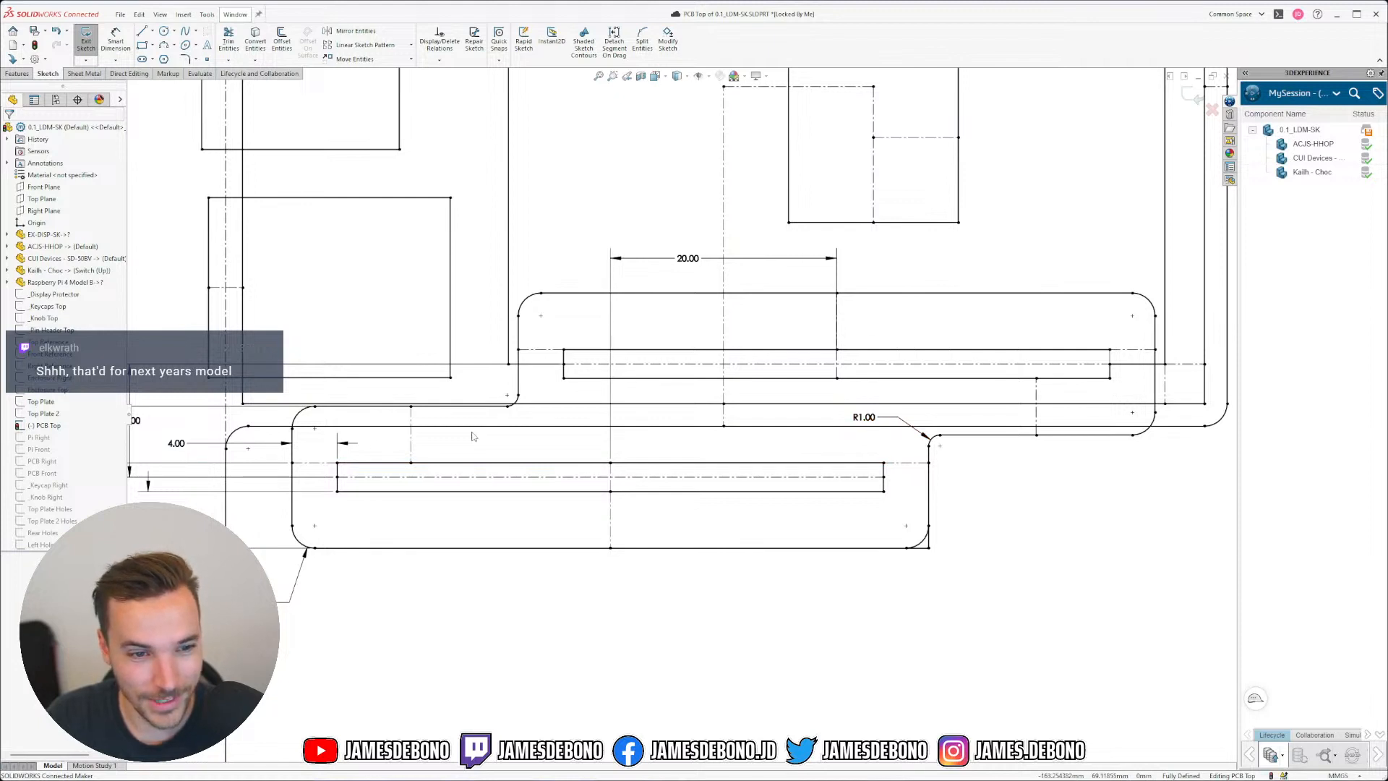
{"action": "left_click", "coordinate": [1191, 102]}
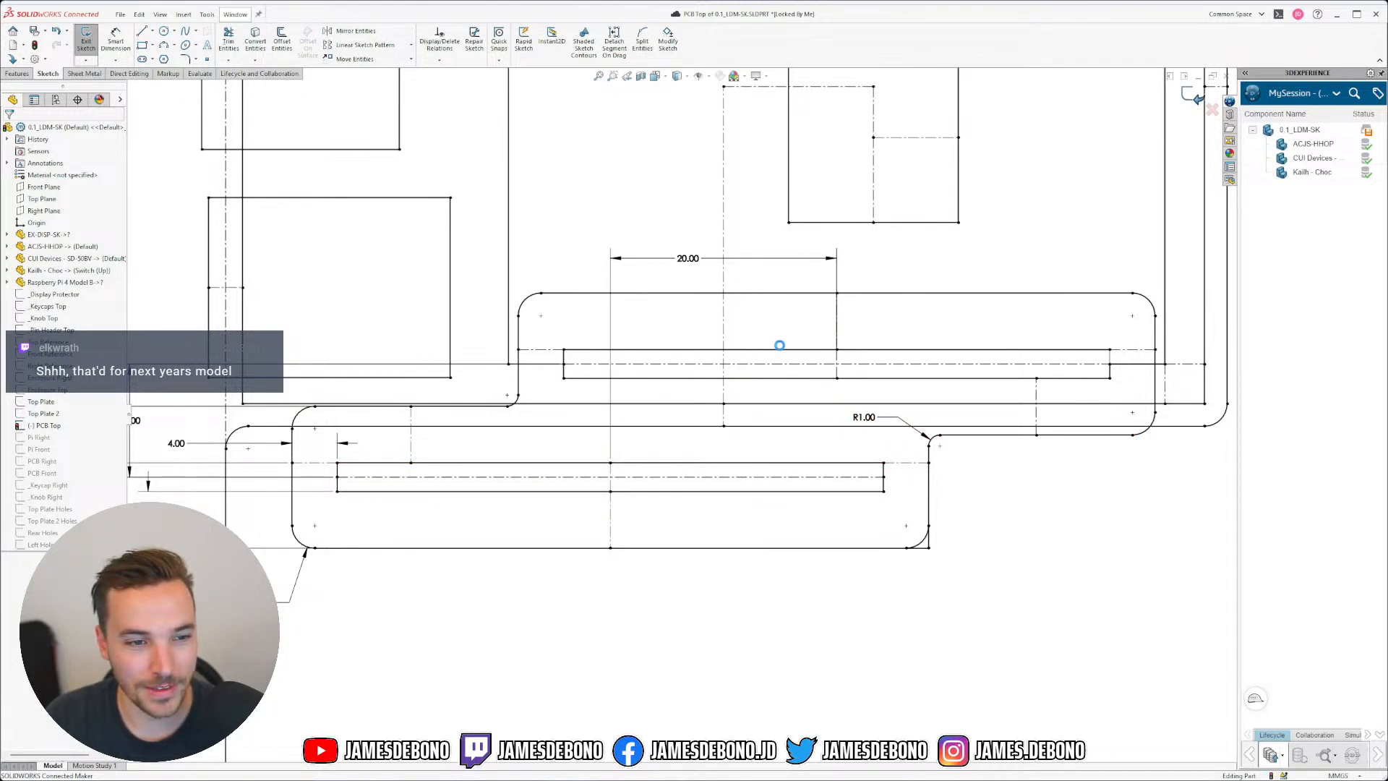
{"action": "left_click", "coordinate": [948, 402]}
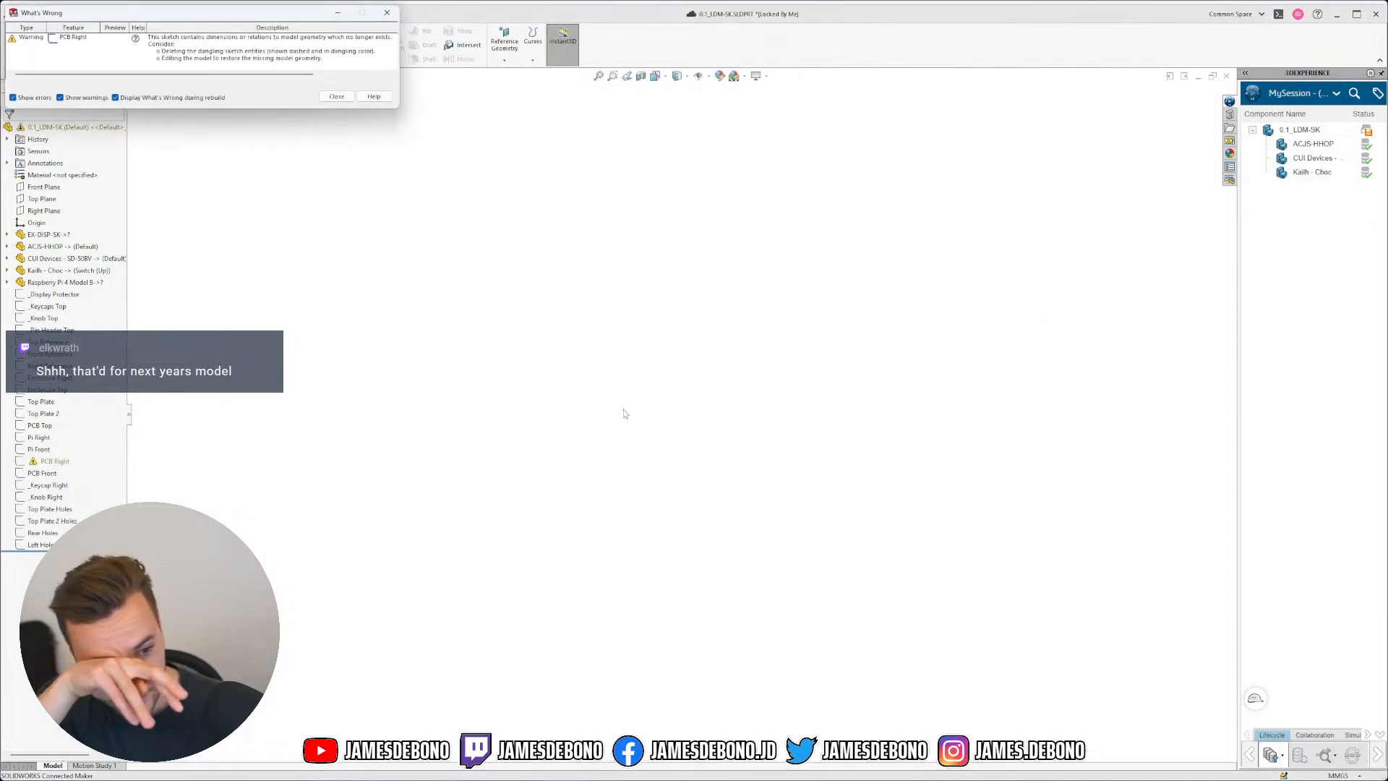
{"action": "left_click", "coordinate": [336, 96]}
Step: Open the PCB Right sketch and delete the dangling coincident relations from both short ends of the small thin rectangle
{"action": "left_click", "coordinate": [48, 461]}
{"action": "left_click", "coordinate": [63, 431]}
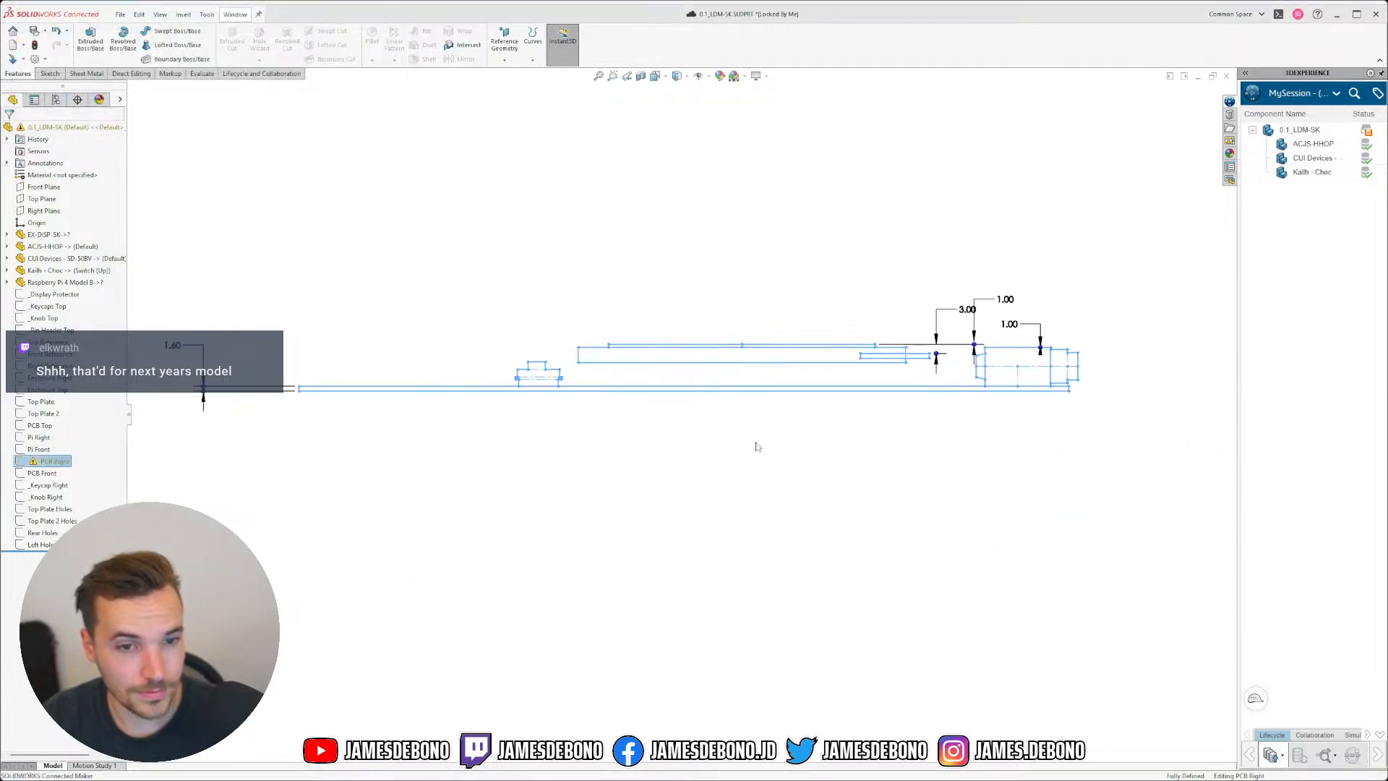
{"action": "scroll", "coordinate": [865, 363], "scroll_direction": "down", "scroll_amount": 10}
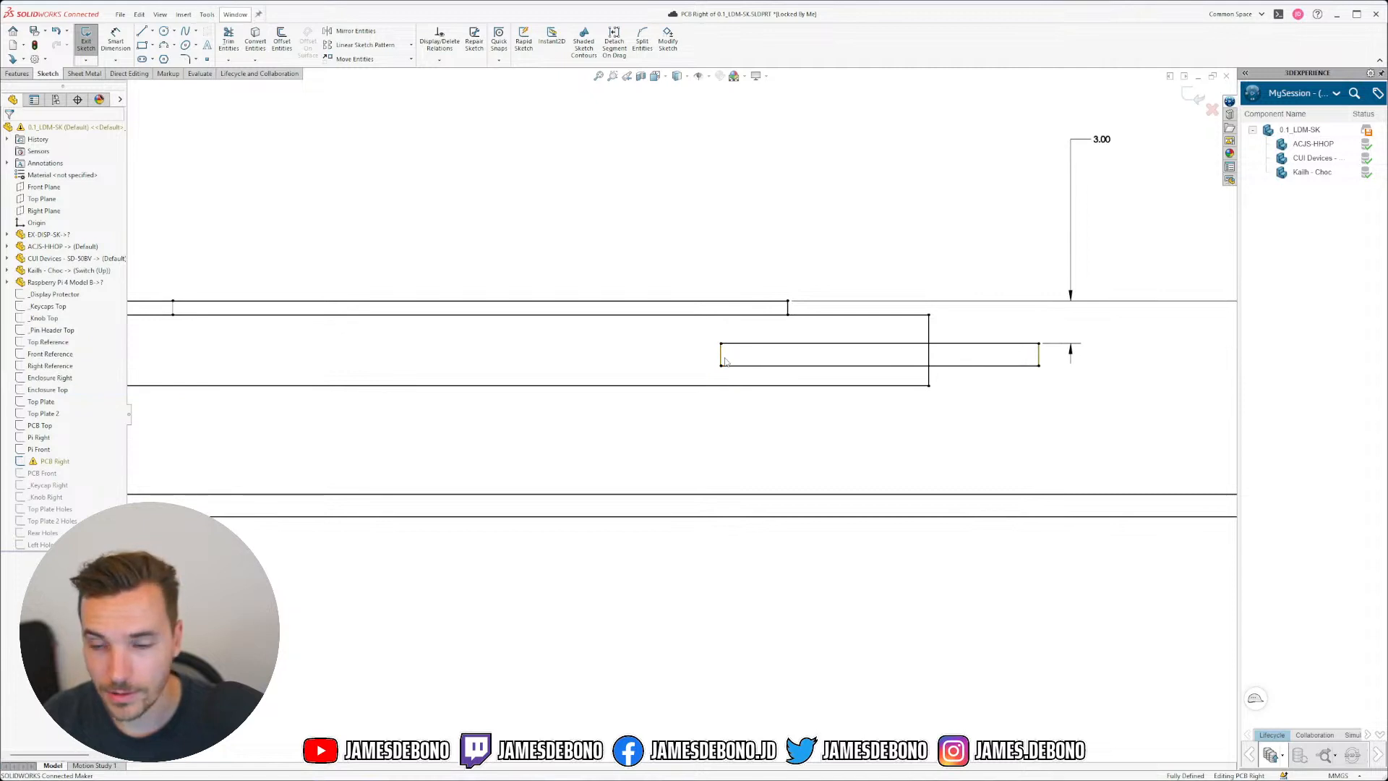
{"action": "left_click", "coordinate": [727, 363]}
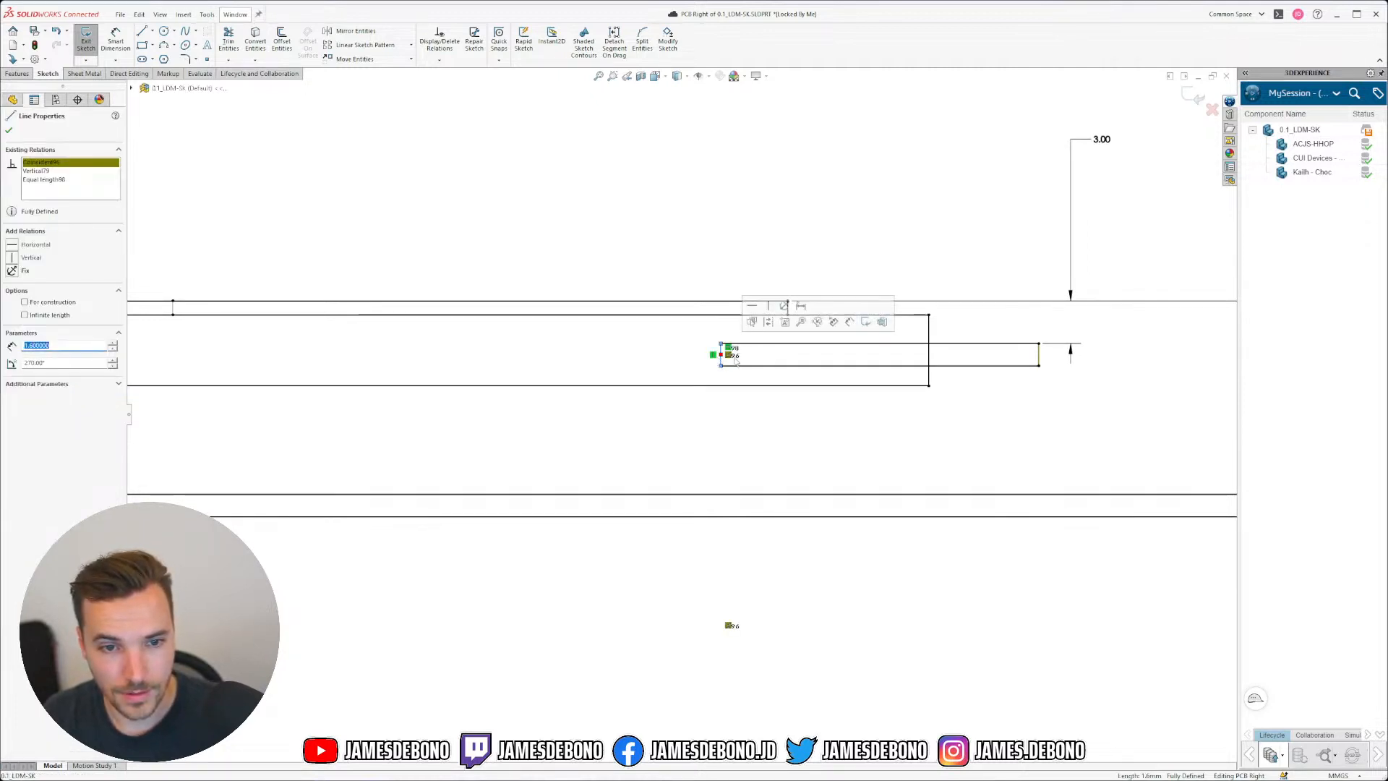
{"action": "key", "text": "Delete"}
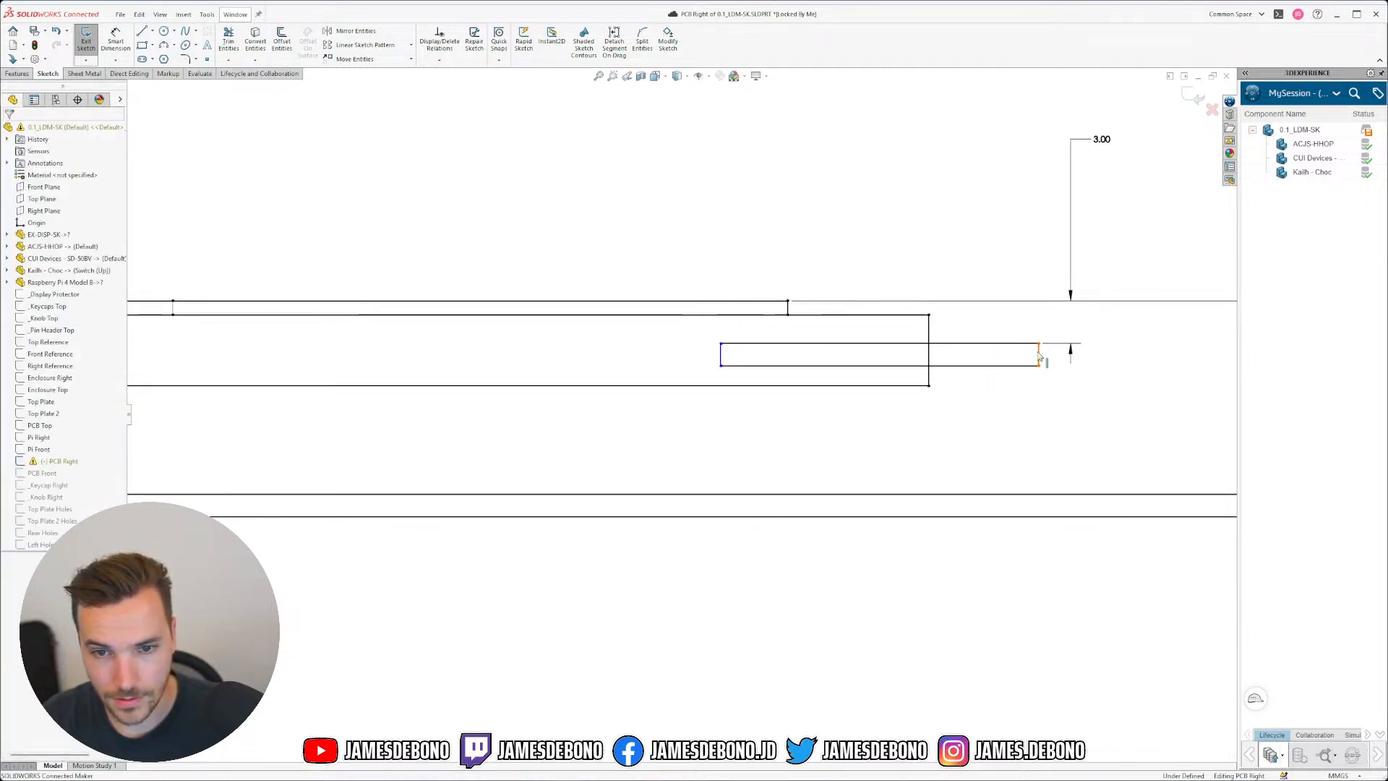
{"action": "left_click", "coordinate": [1039, 355]}
{"action": "key", "text": "Escape"}
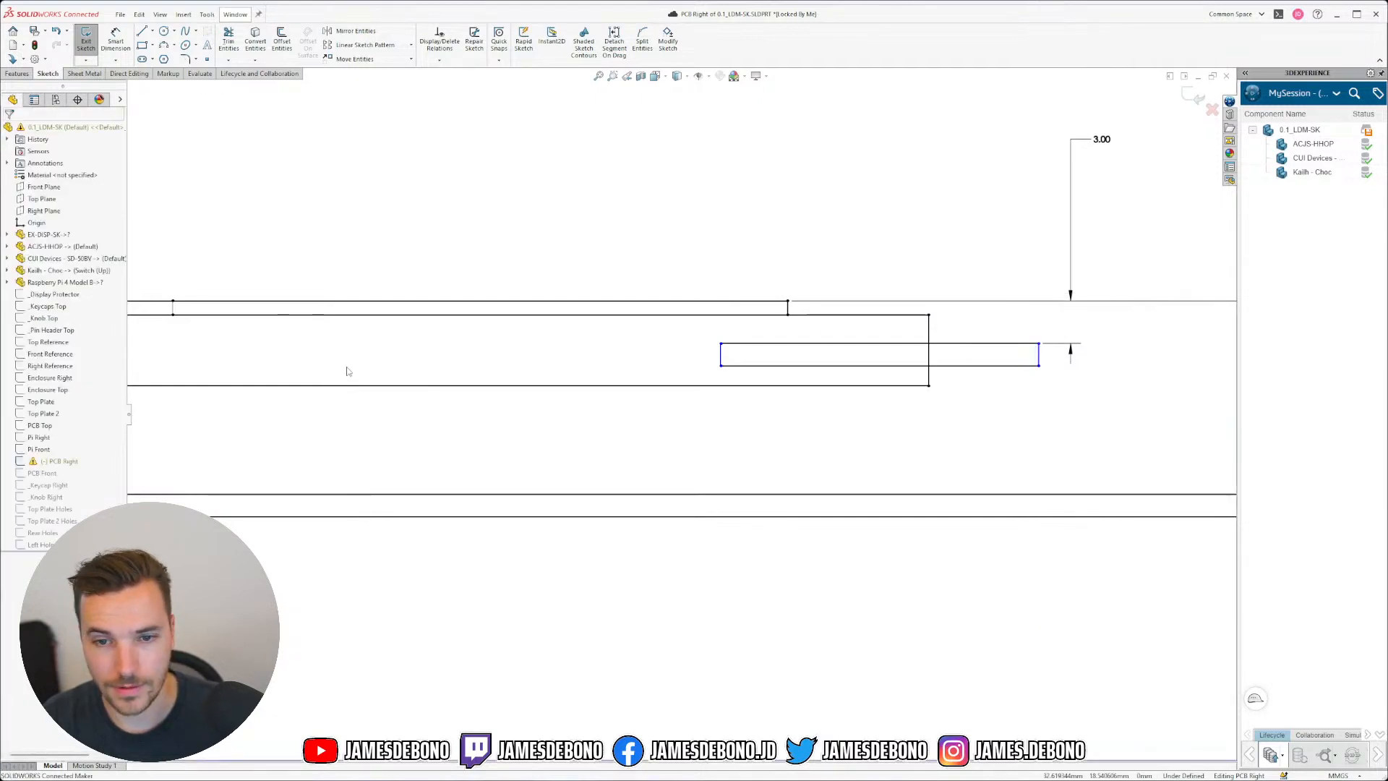
Step: Show the PCB Top sketch and make the small rectangle's left end coincident with the corner-arc endpoint on the stepped outline's outermost left edge
{"action": "left_click", "coordinate": [46, 426]}
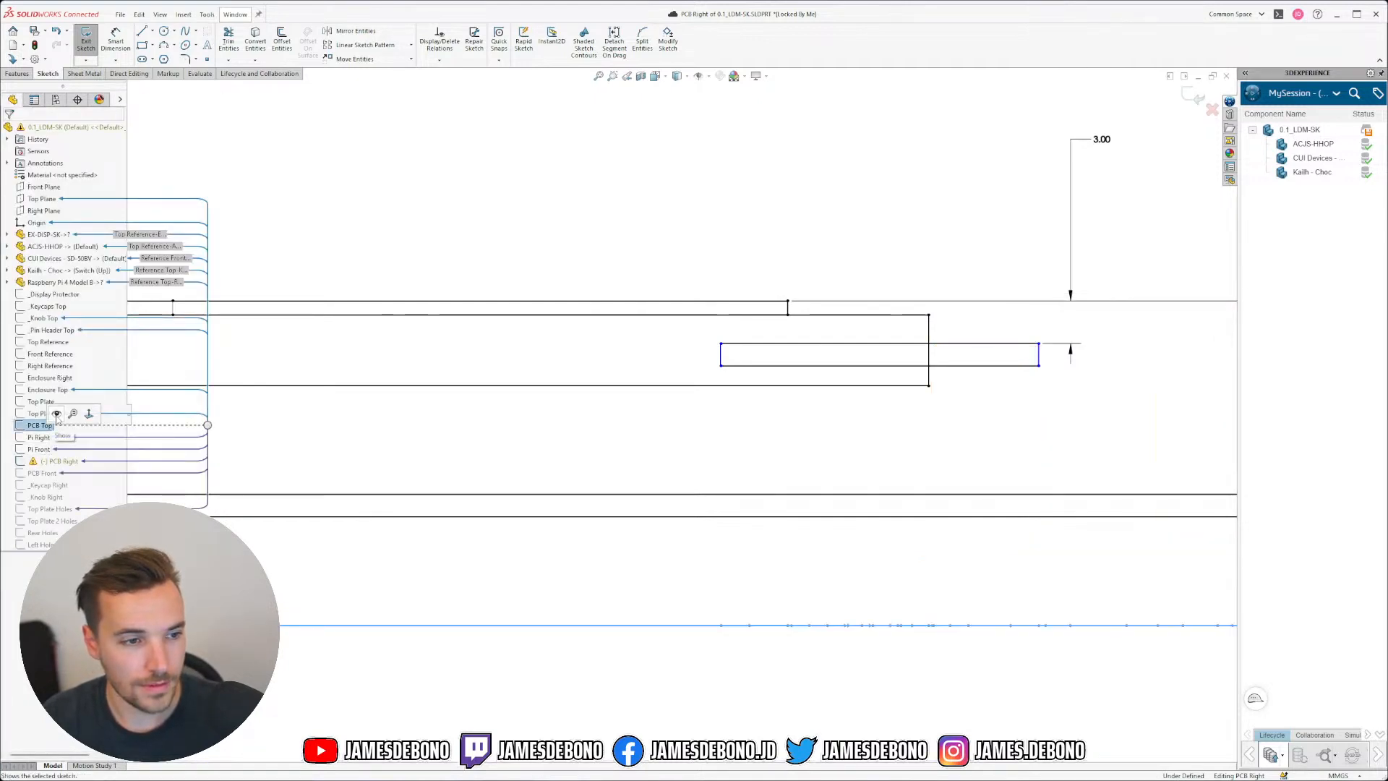
{"action": "left_click", "coordinate": [56, 412]}
{"action": "key", "text": "Down"}
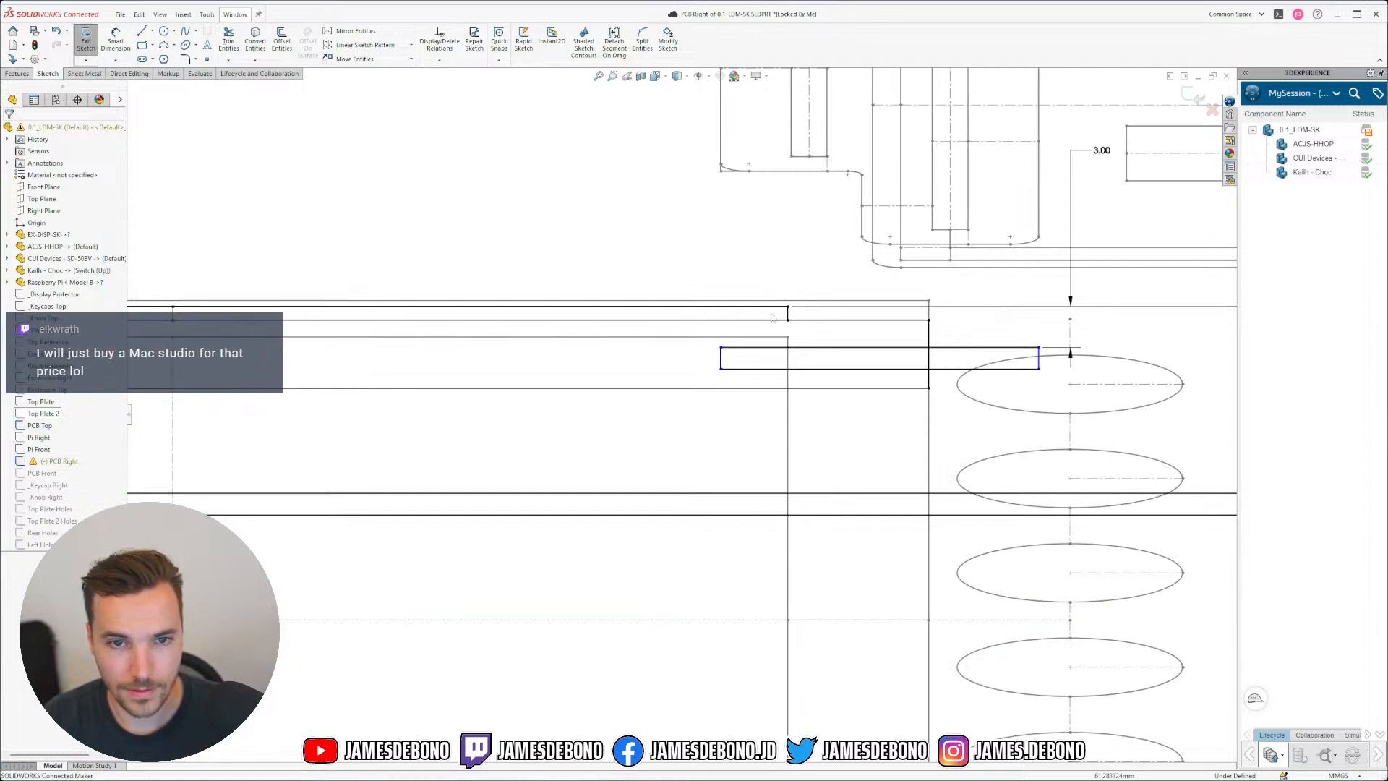
{"action": "scroll", "coordinate": [677, 413], "scroll_direction": "up", "scroll_amount": 1}
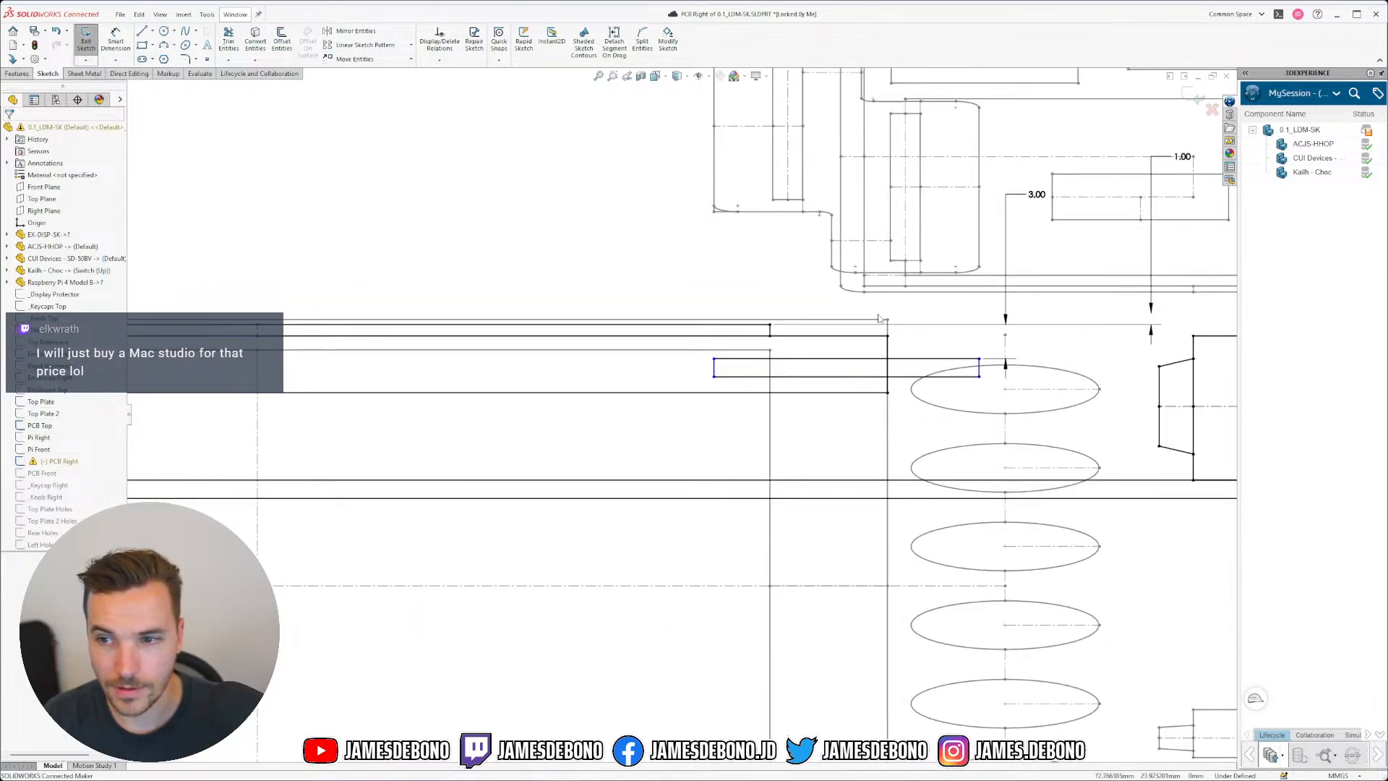
{"action": "scroll", "coordinate": [889, 313], "scroll_direction": "up", "scroll_amount": 2}
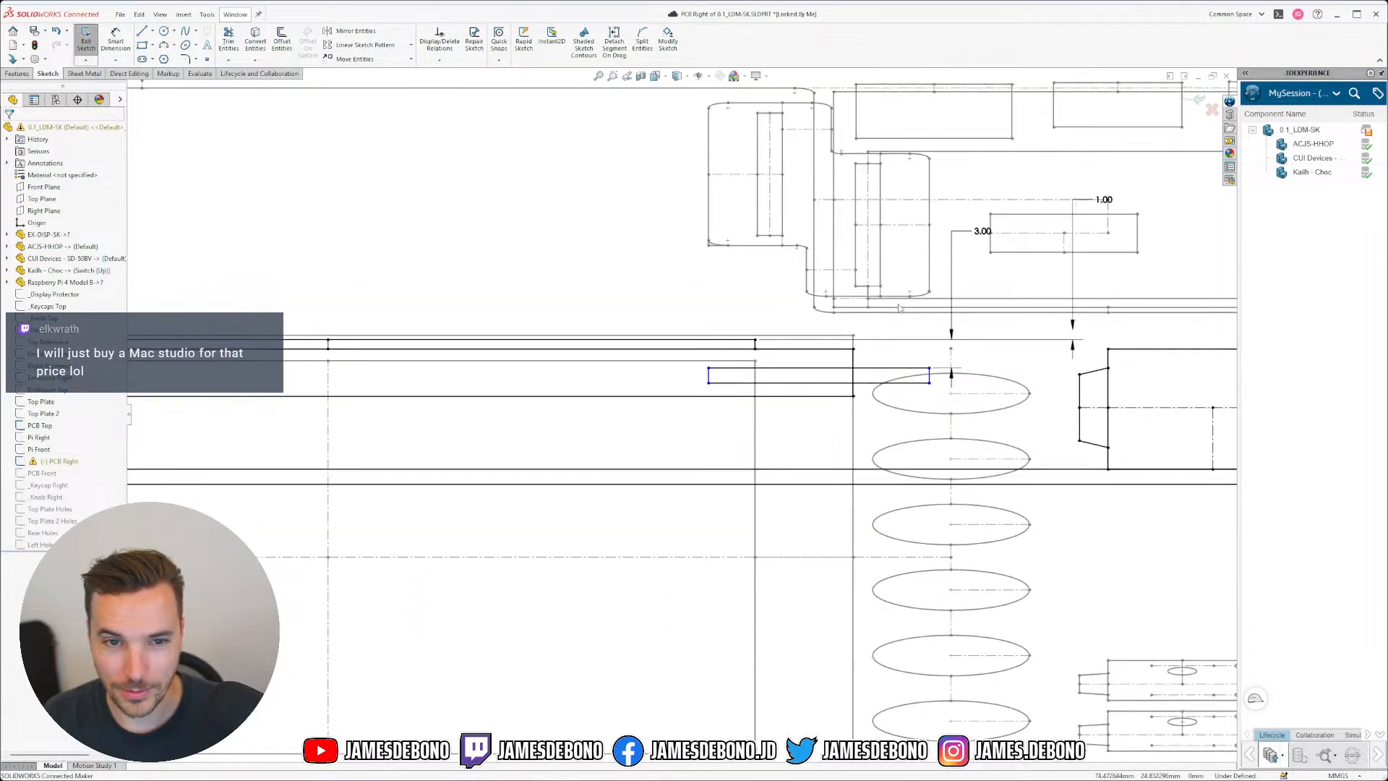
{"action": "scroll", "coordinate": [838, 271], "scroll_direction": "down", "scroll_amount": 3}
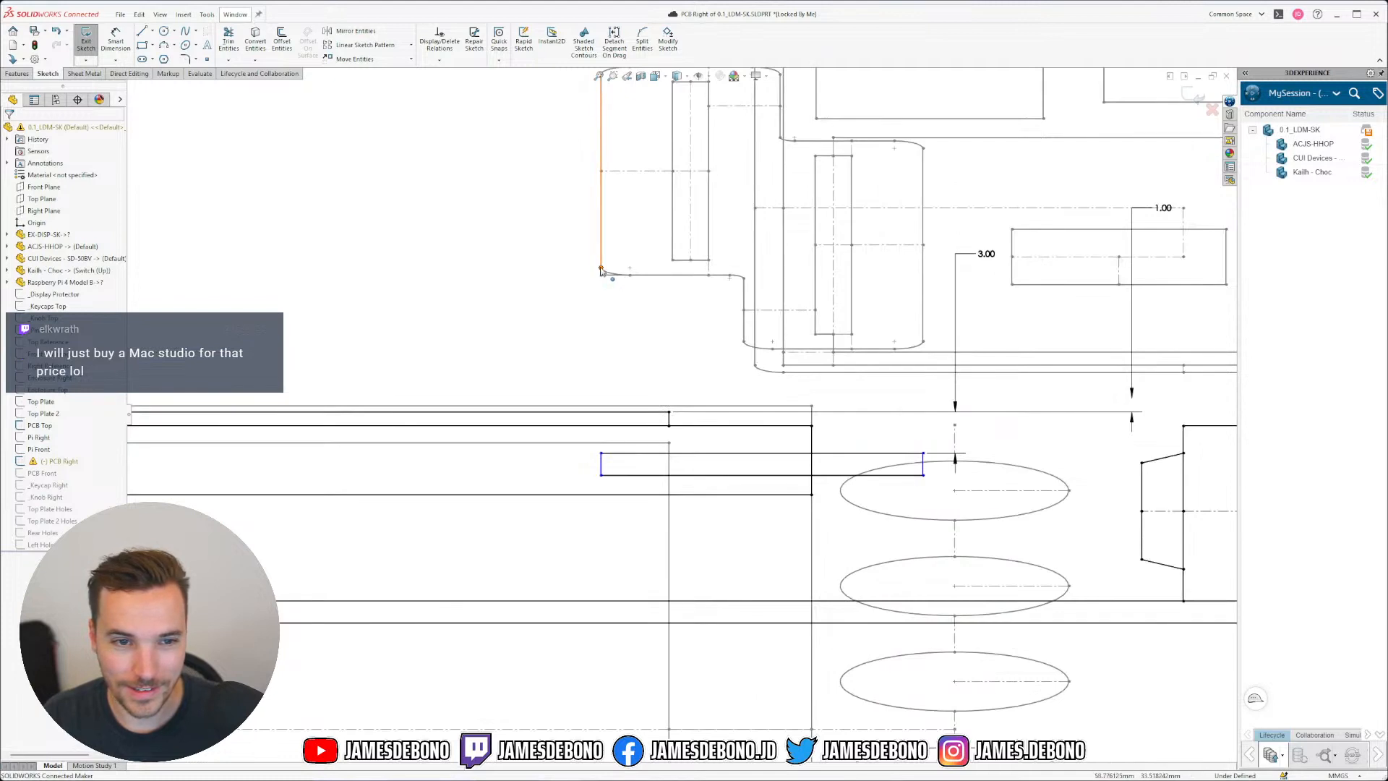
{"action": "left_click", "coordinate": [601, 463], "text": "ctrl"}
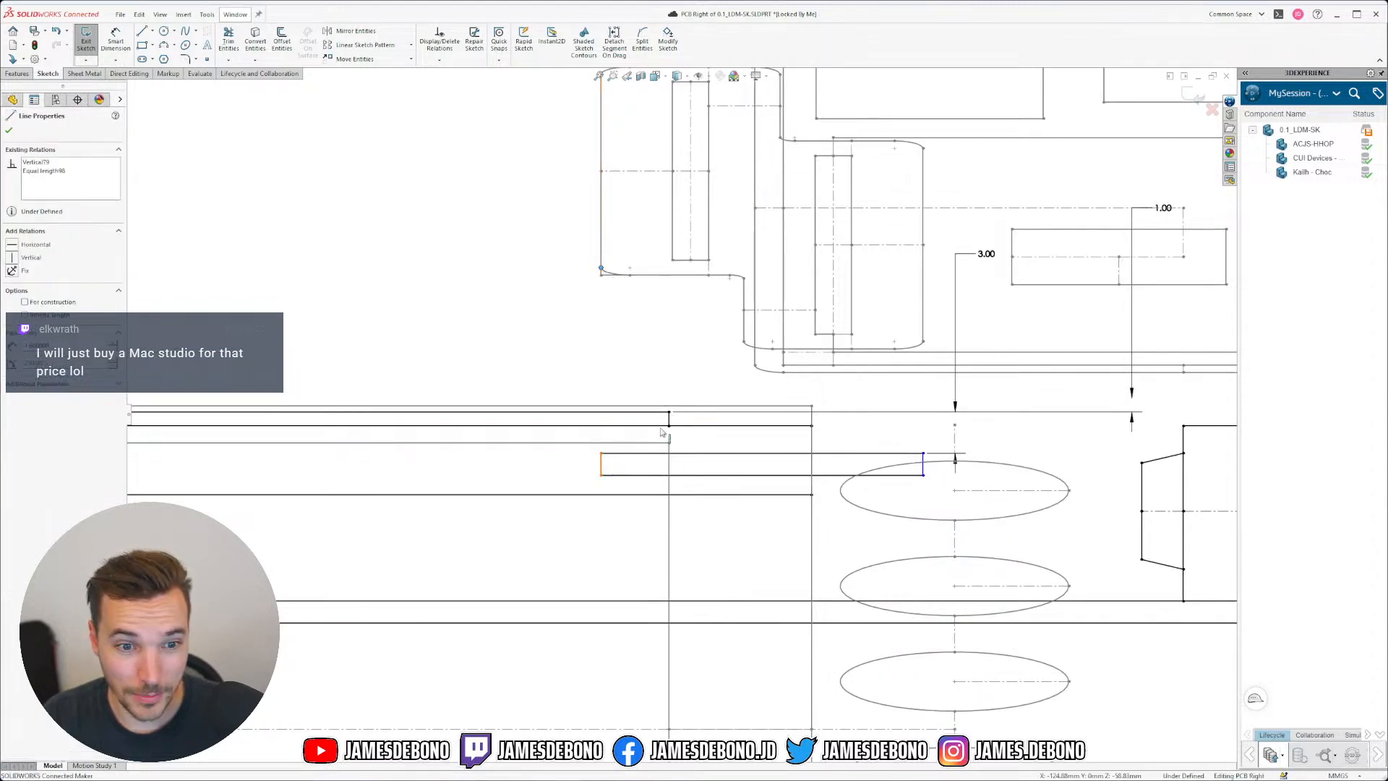
{"action": "left_click", "coordinate": [653, 412]}
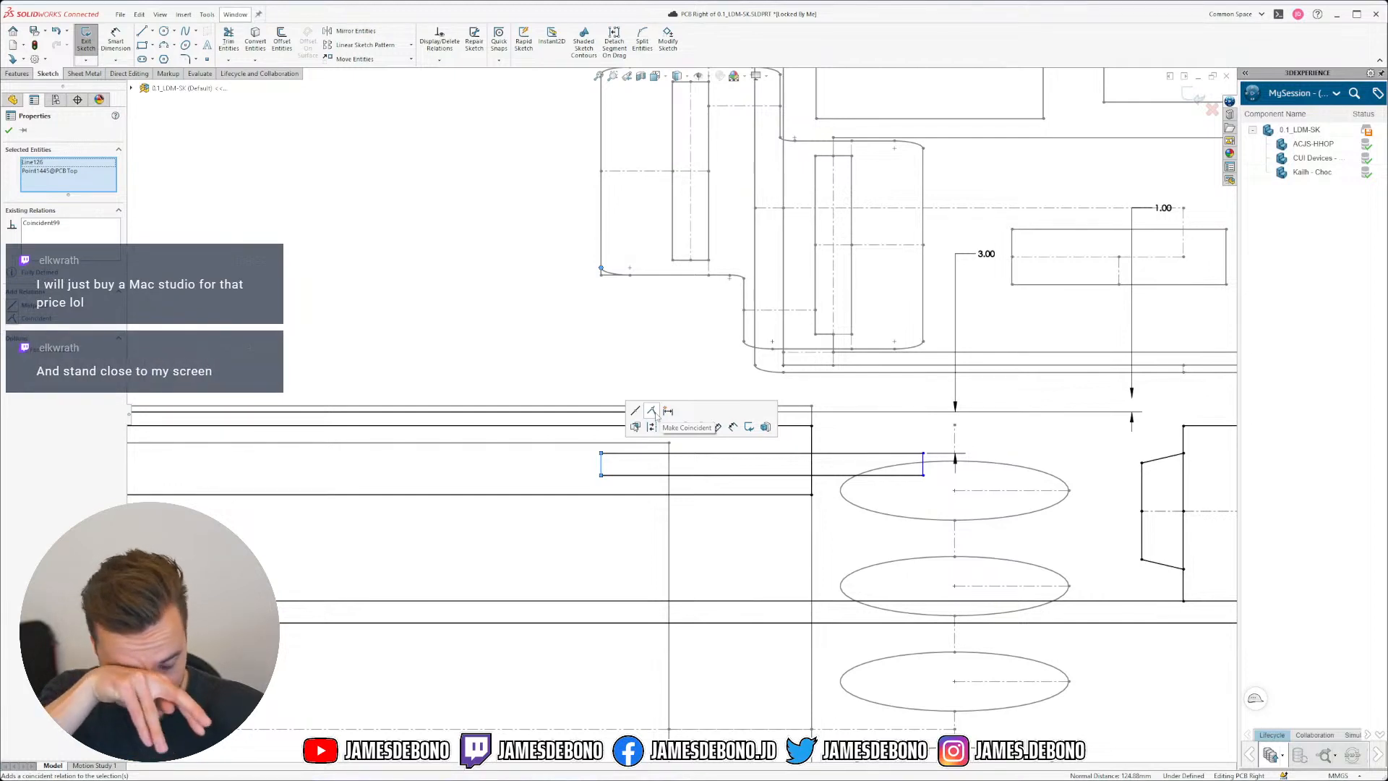
Step: Make the small rectangle's right end coincident with the corner-arc endpoint on the stepped outline's outermost right edge
{"action": "left_click", "coordinate": [923, 339]}
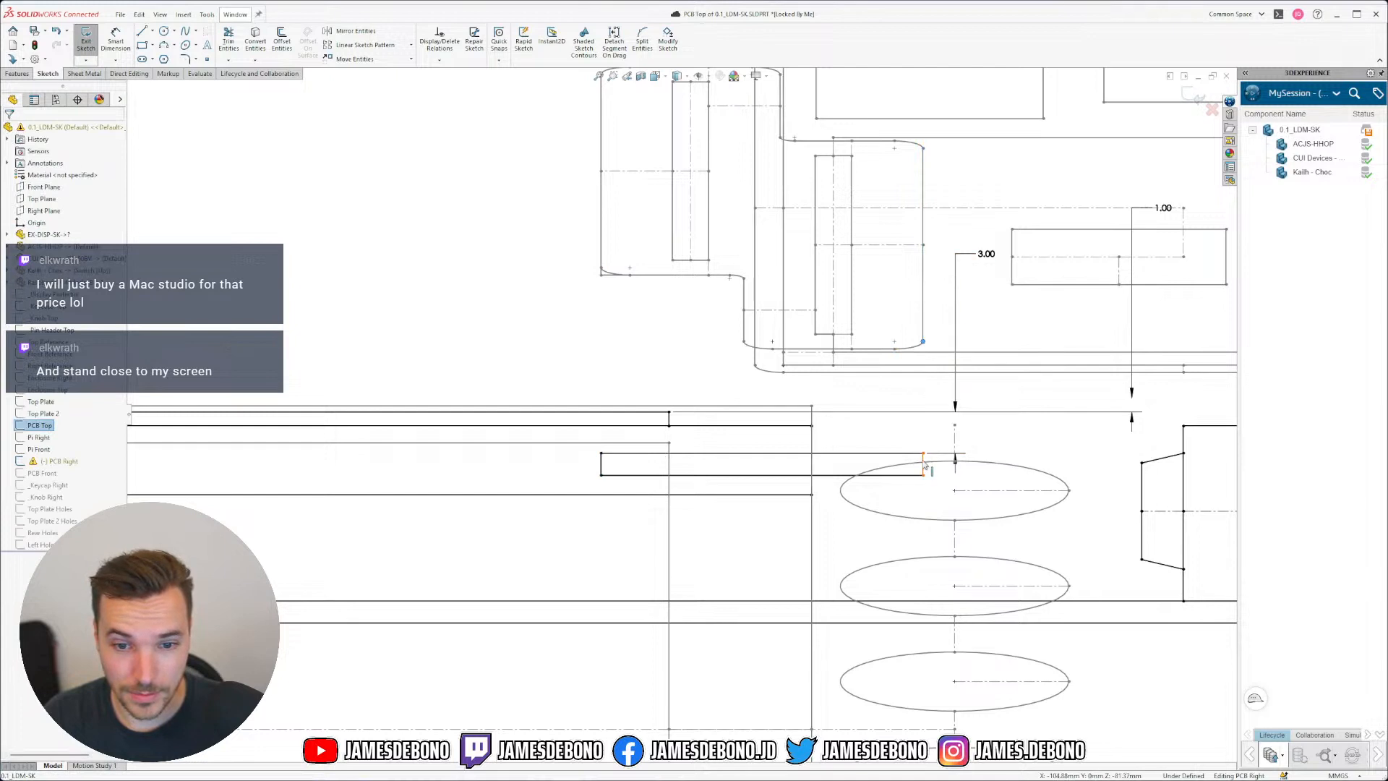
{"action": "left_click", "coordinate": [924, 463]}
{"action": "left_click", "coordinate": [929, 463]}
{"action": "left_click", "coordinate": [975, 418]}
{"action": "left_click", "coordinate": [1092, 537]}
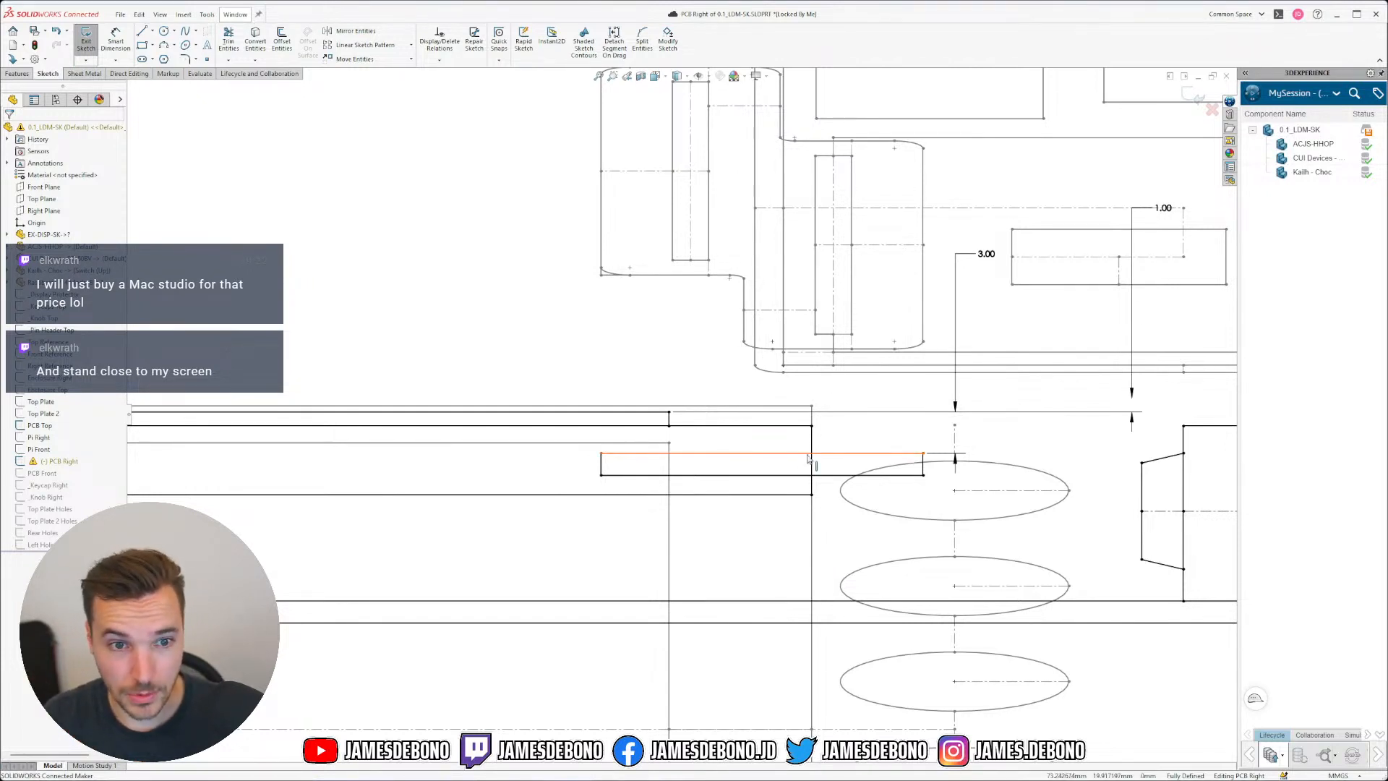
Step: Move the 3.00 dimension text higher, clear of the 1.00 dimensions, and finish editing the PCB Right sketch
{"action": "key", "text": "Up"}
{"action": "scroll", "coordinate": [708, 486], "scroll_direction": "up", "scroll_amount": 5}
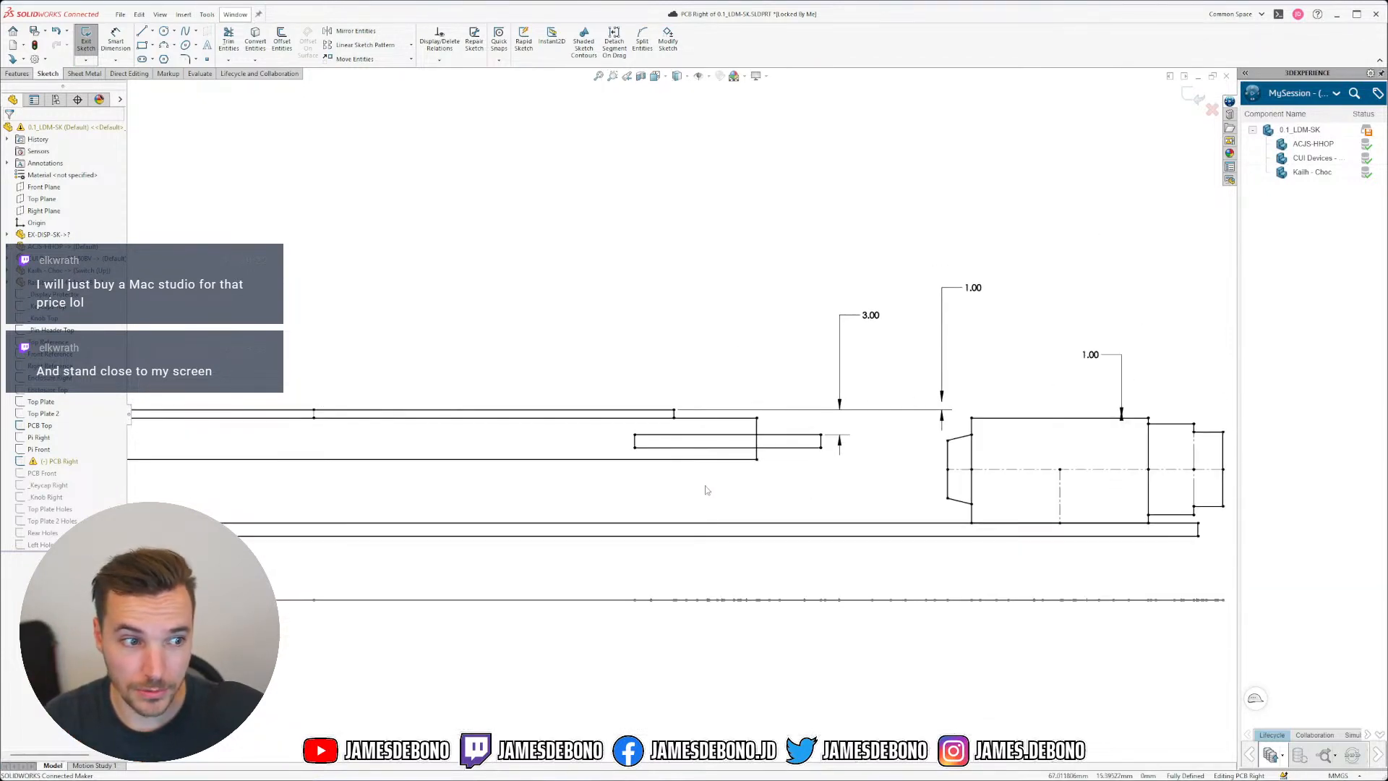
{"action": "scroll", "coordinate": [659, 499], "scroll_direction": "up", "scroll_amount": 6}
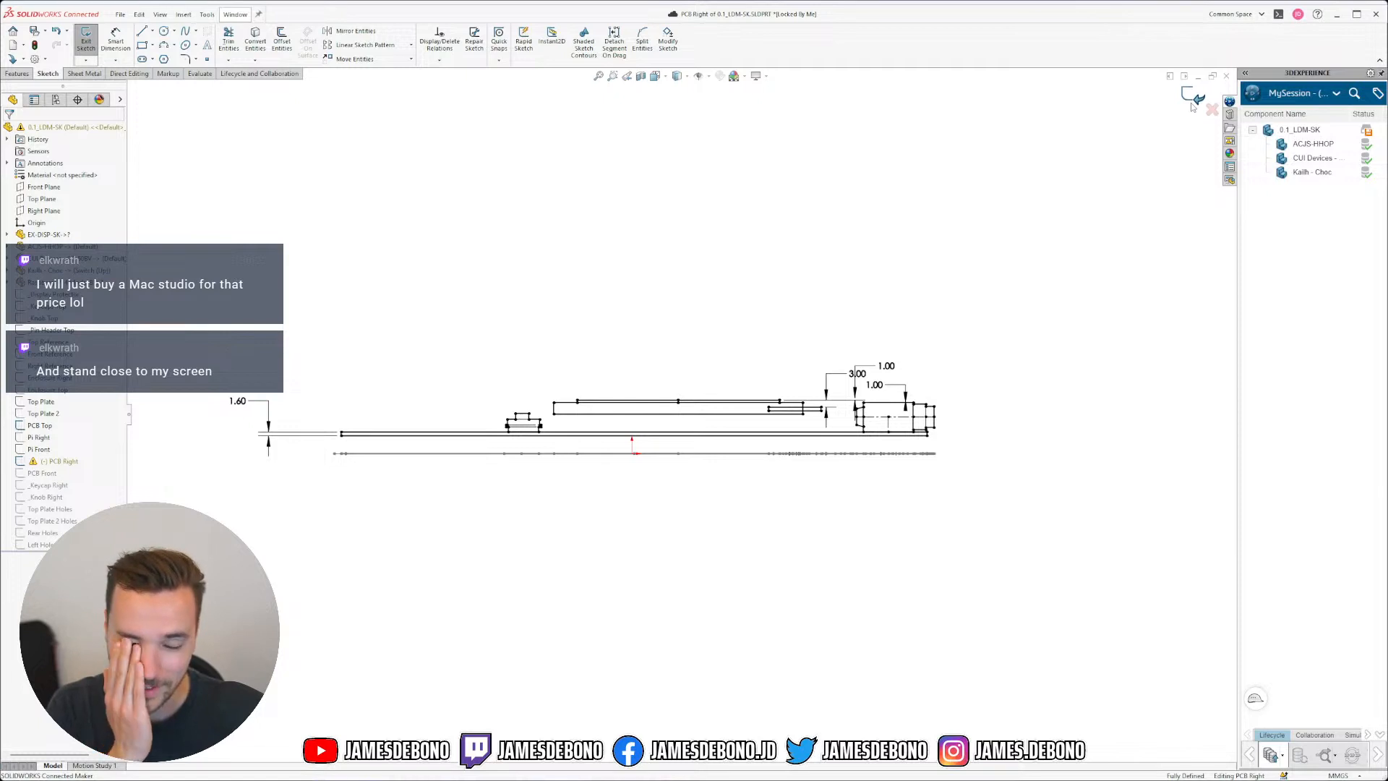
{"action": "left_click_drag", "start_coordinate": [856, 374], "coordinate": [855, 348]}
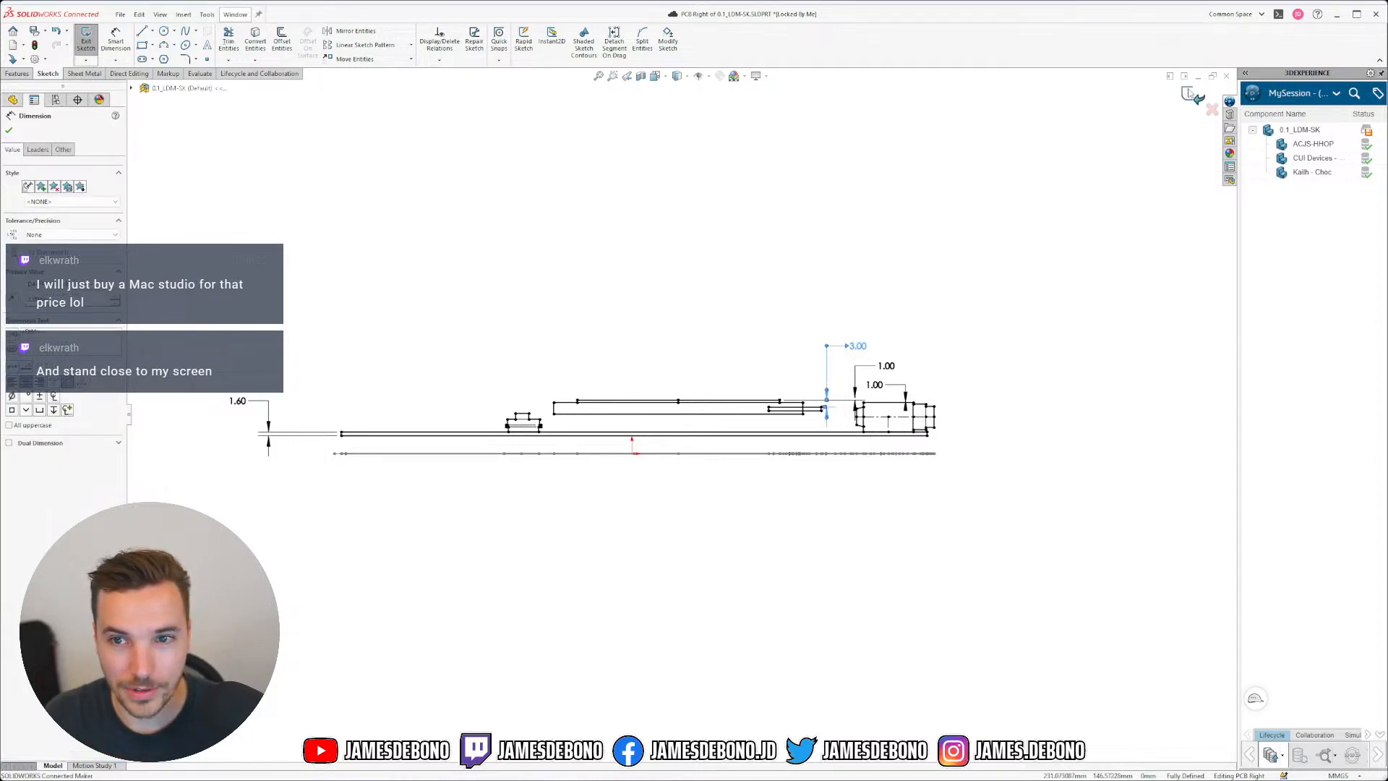
{"action": "left_click", "coordinate": [1189, 96]}
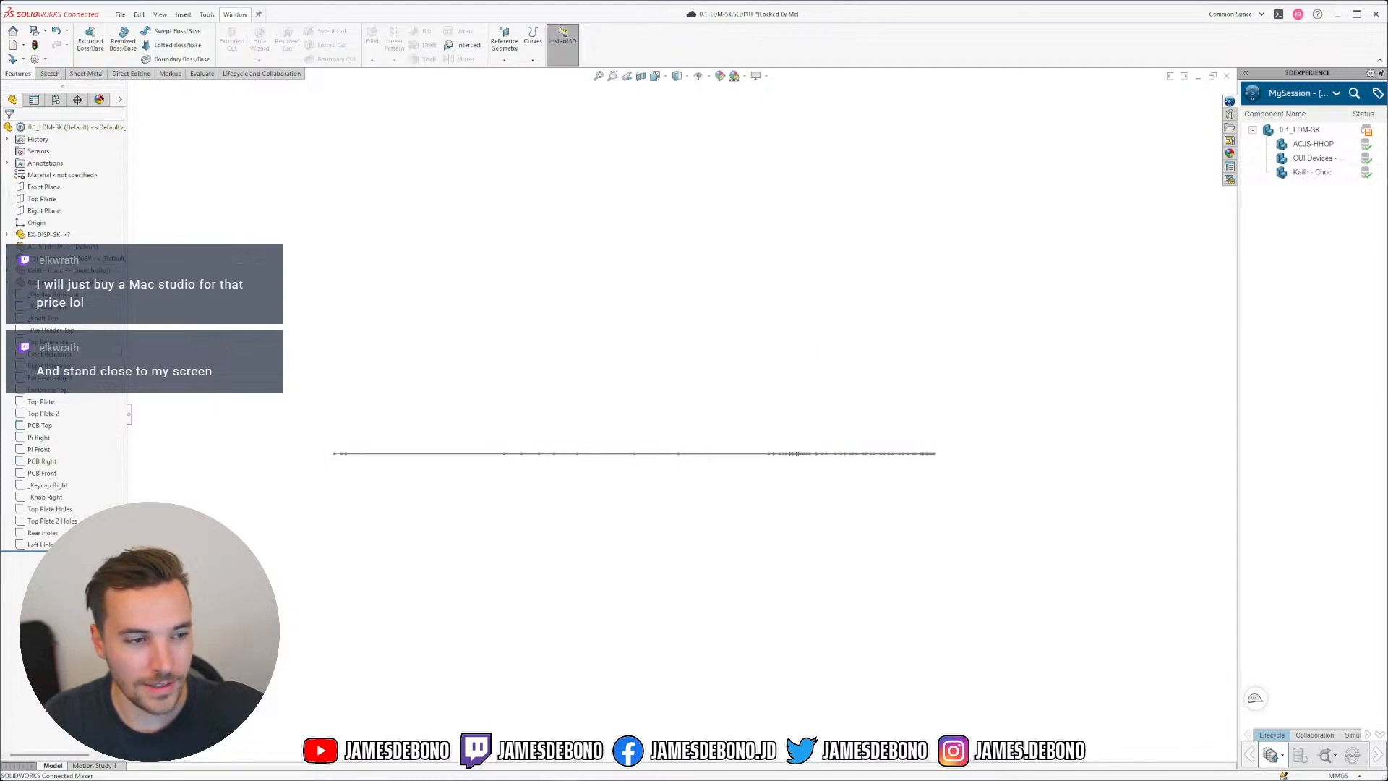
Step: Save the part with its updated PCB sketches
{"action": "mouse_move", "coordinate": [750, 403]}
{"action": "middle_mouse_down"}
{"action": "mouse_move", "coordinate": [787, 418]}
{"action": "mouse_move", "coordinate": [774, 458]}
{"action": "mouse_move", "coordinate": [855, 441]}
{"action": "mouse_move", "coordinate": [858, 518]}
{"action": "mouse_move", "coordinate": [740, 489]}
{"action": "mouse_move", "coordinate": [529, 330]}
{"action": "middle_mouse_up"}
{"action": "scroll", "coordinate": [640, 332], "scroll_direction": "down", "scroll_amount": 5}
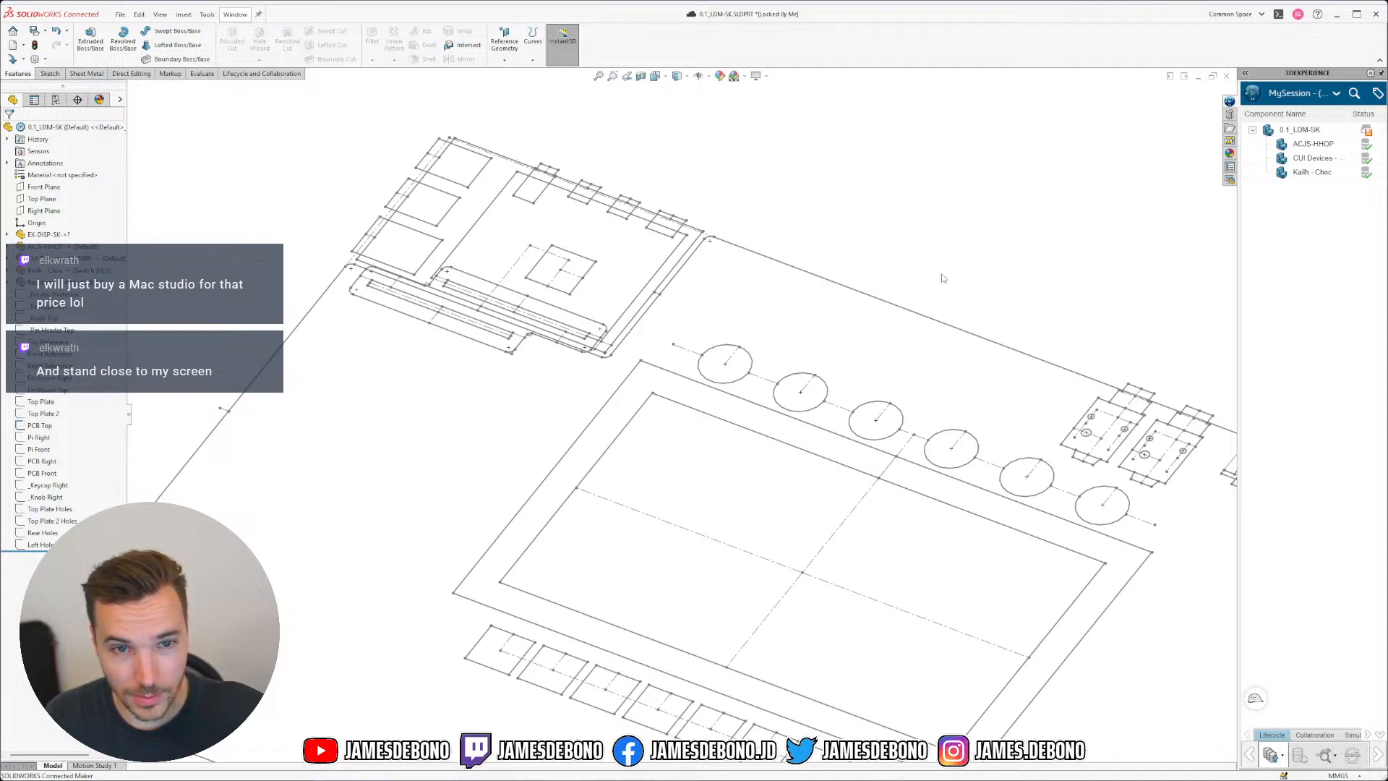
{"action": "key", "text": "ctrl+s"}
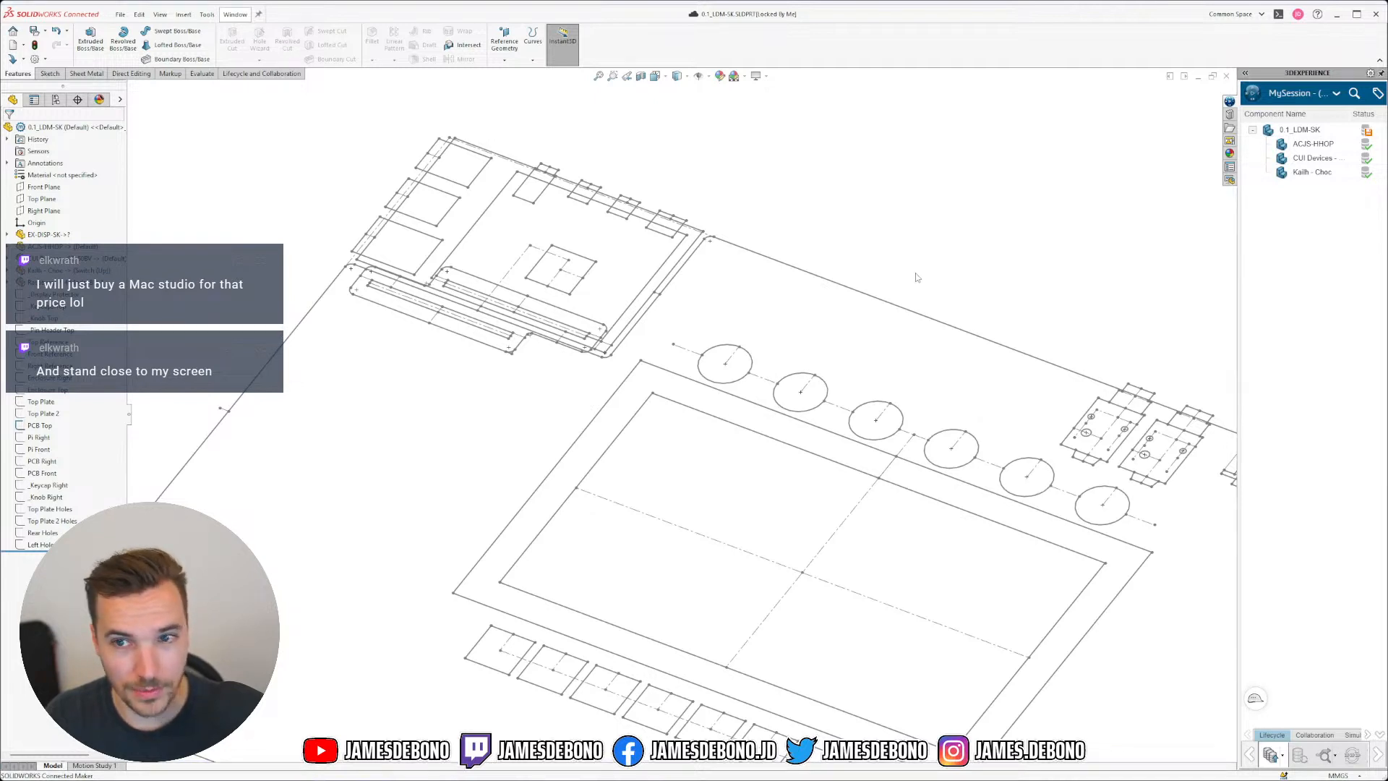
{"action": "scroll", "coordinate": [902, 279], "scroll_direction": "up", "scroll_amount": 5}
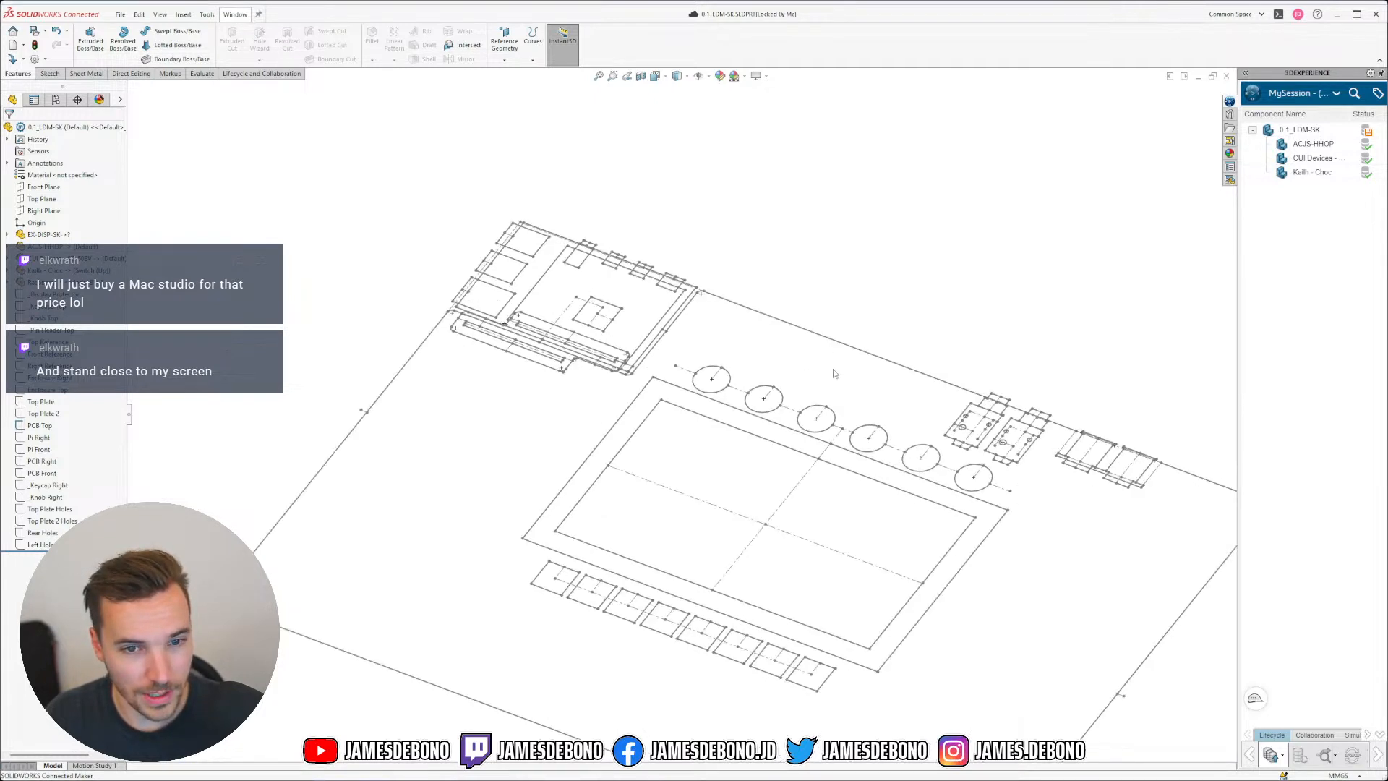
{"action": "scroll", "coordinate": [698, 541], "scroll_direction": "down", "scroll_amount": 2}
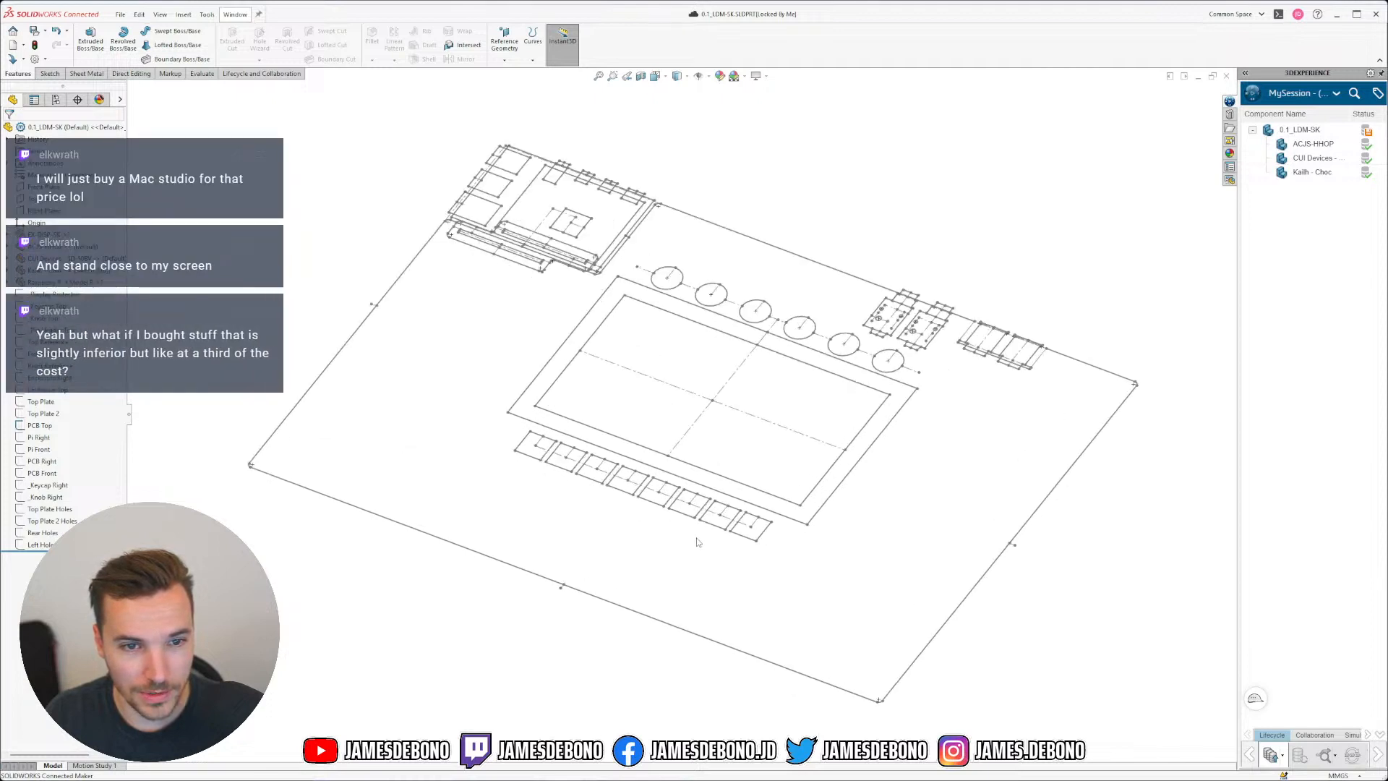
{"action": "scroll", "coordinate": [712, 521], "scroll_direction": "down", "scroll_amount": 2}
{"action": "scroll", "coordinate": [635, 338], "scroll_direction": "up", "scroll_amount": 1}
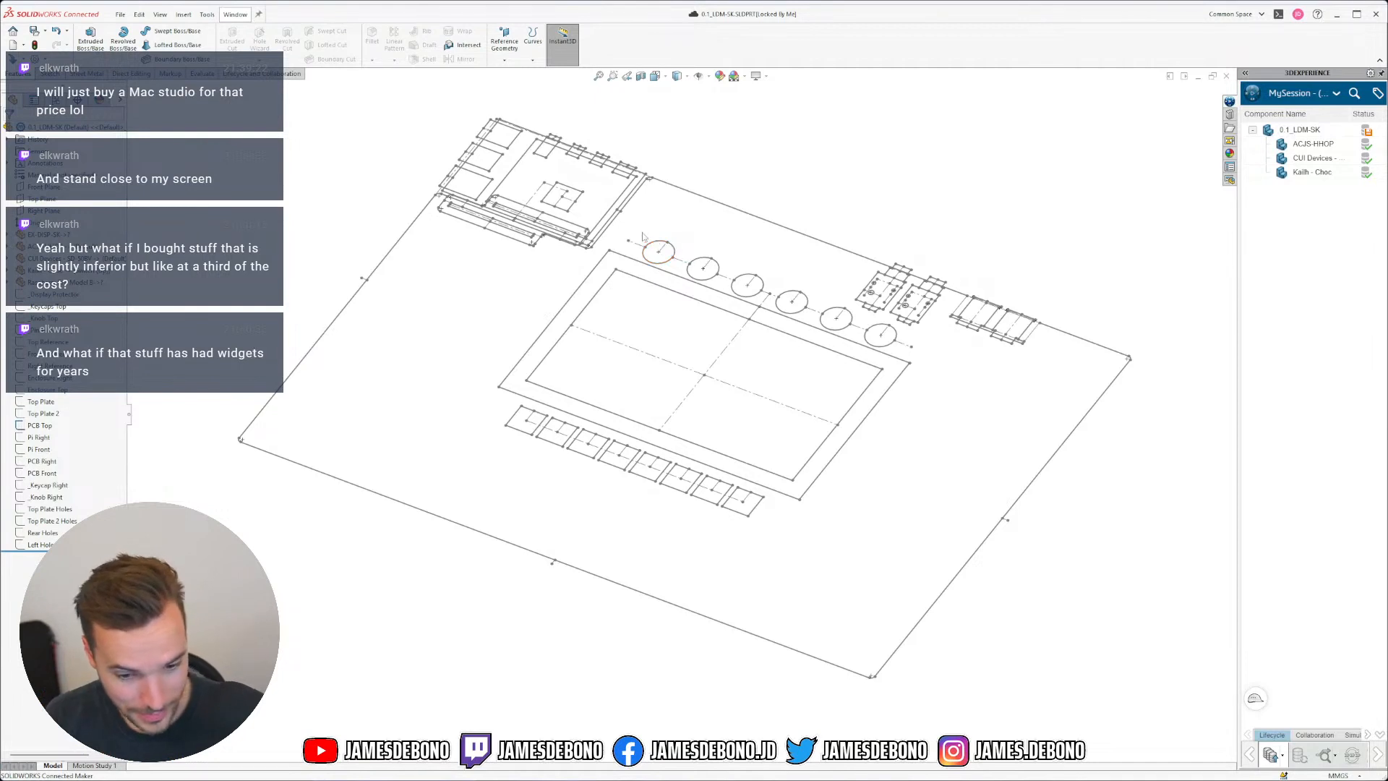
{"action": "scroll", "coordinate": [509, 244], "scroll_direction": "up", "scroll_amount": 1}
{"action": "scroll", "coordinate": [528, 224], "scroll_direction": "down", "scroll_amount": 1}
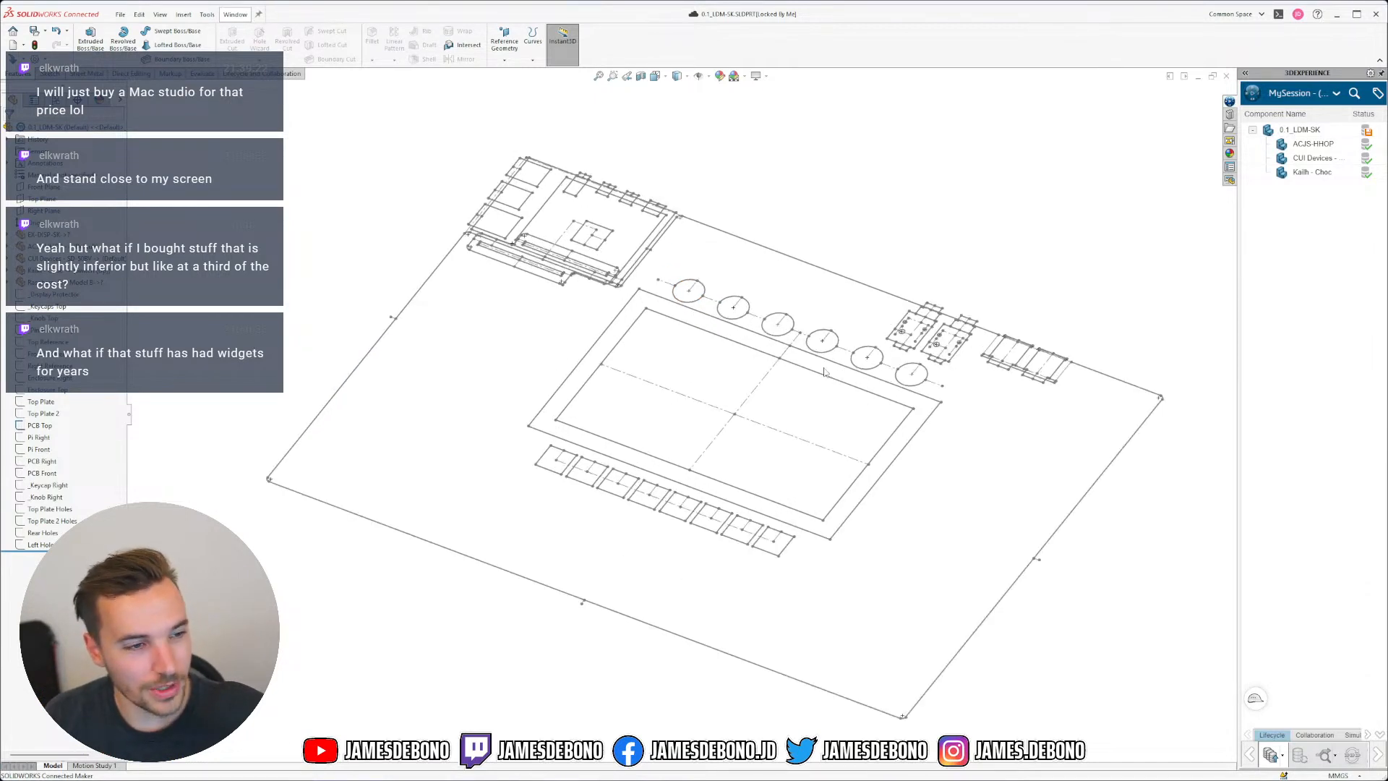
{"action": "scroll", "coordinate": [726, 420], "scroll_direction": "down", "scroll_amount": 1}
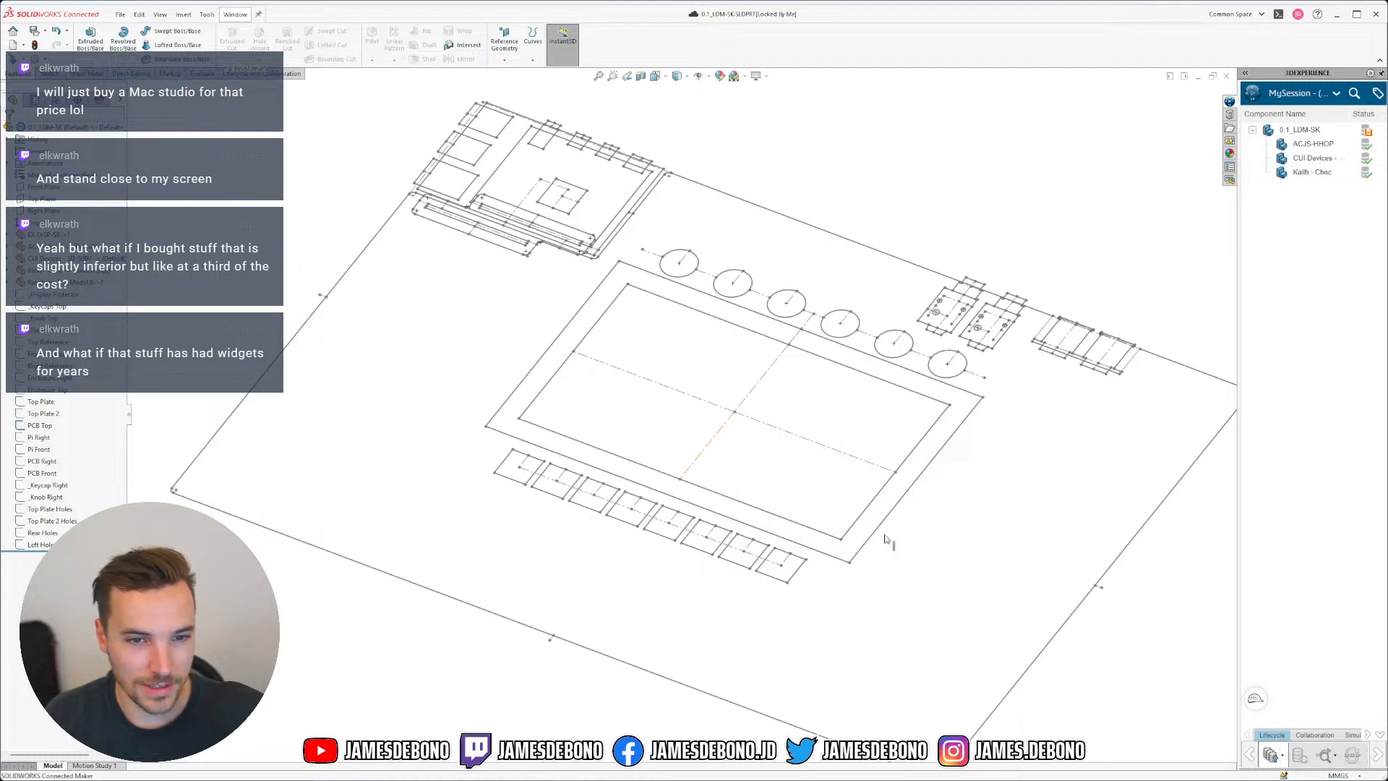
{"action": "scroll", "coordinate": [970, 533], "scroll_direction": "up", "scroll_amount": 1}
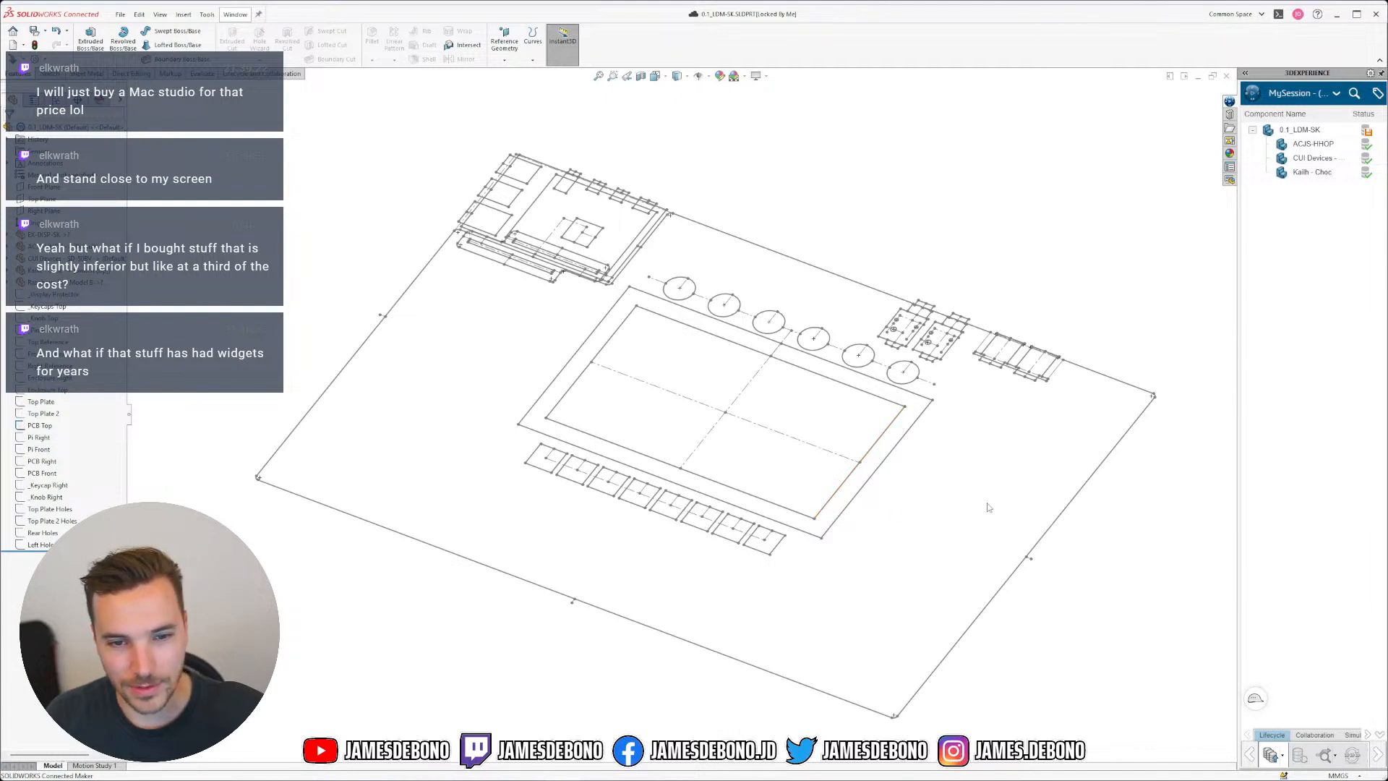
Step: Examine the PCB outlines and surrounding layout sketches up close and from the top and angled views
{"action": "middle_click_drag", "start_coordinate": [970, 504], "coordinate": [970, 493]}
{"action": "scroll", "coordinate": [972, 528], "scroll_direction": "up", "scroll_amount": 1}
{"action": "scroll", "coordinate": [949, 510], "scroll_direction": "down", "scroll_amount": 1}
{"action": "scroll", "coordinate": [475, 438], "scroll_direction": "up", "scroll_amount": 1}
{"action": "scroll", "coordinate": [469, 436], "scroll_direction": "down", "scroll_amount": 1}
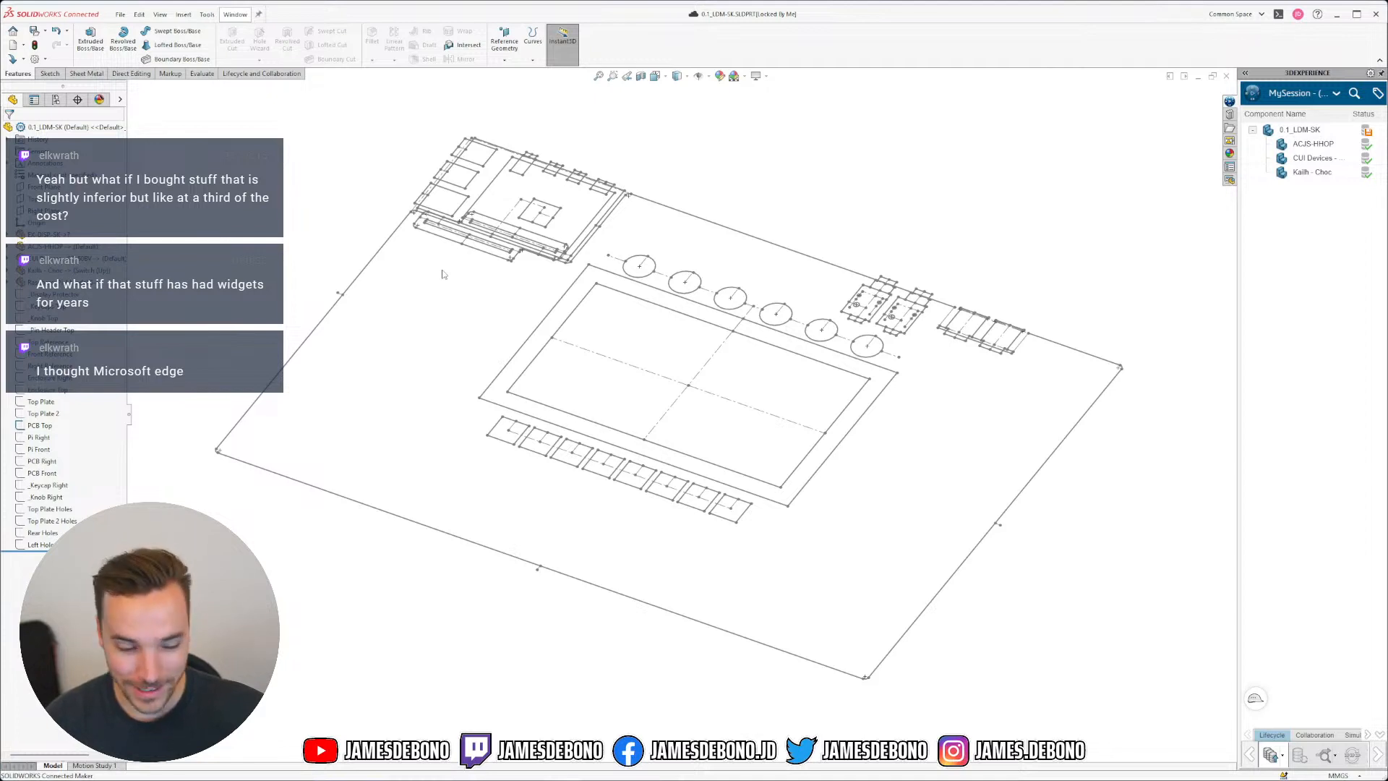
{"action": "scroll", "coordinate": [453, 272], "scroll_direction": "down", "scroll_amount": 3}
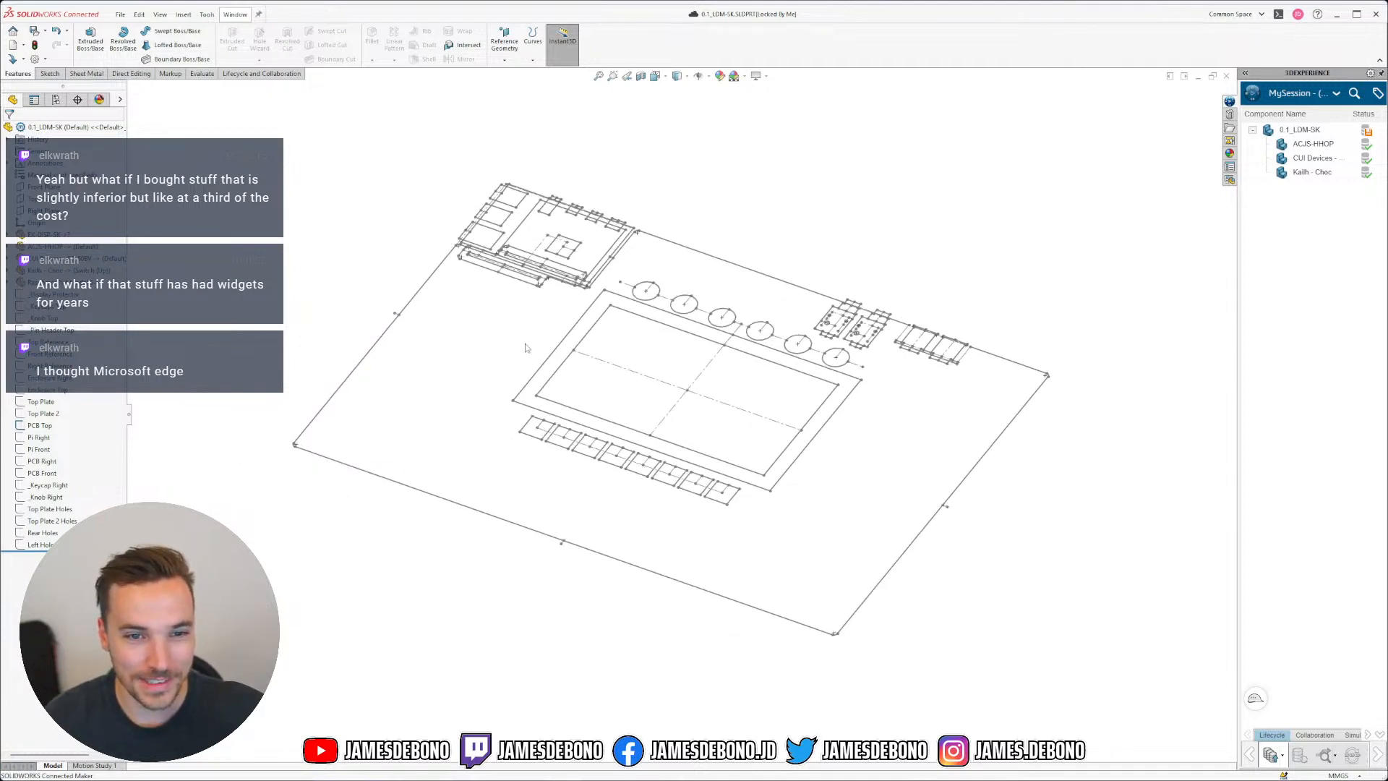
{"action": "scroll", "coordinate": [705, 417], "scroll_direction": "up", "scroll_amount": 2}
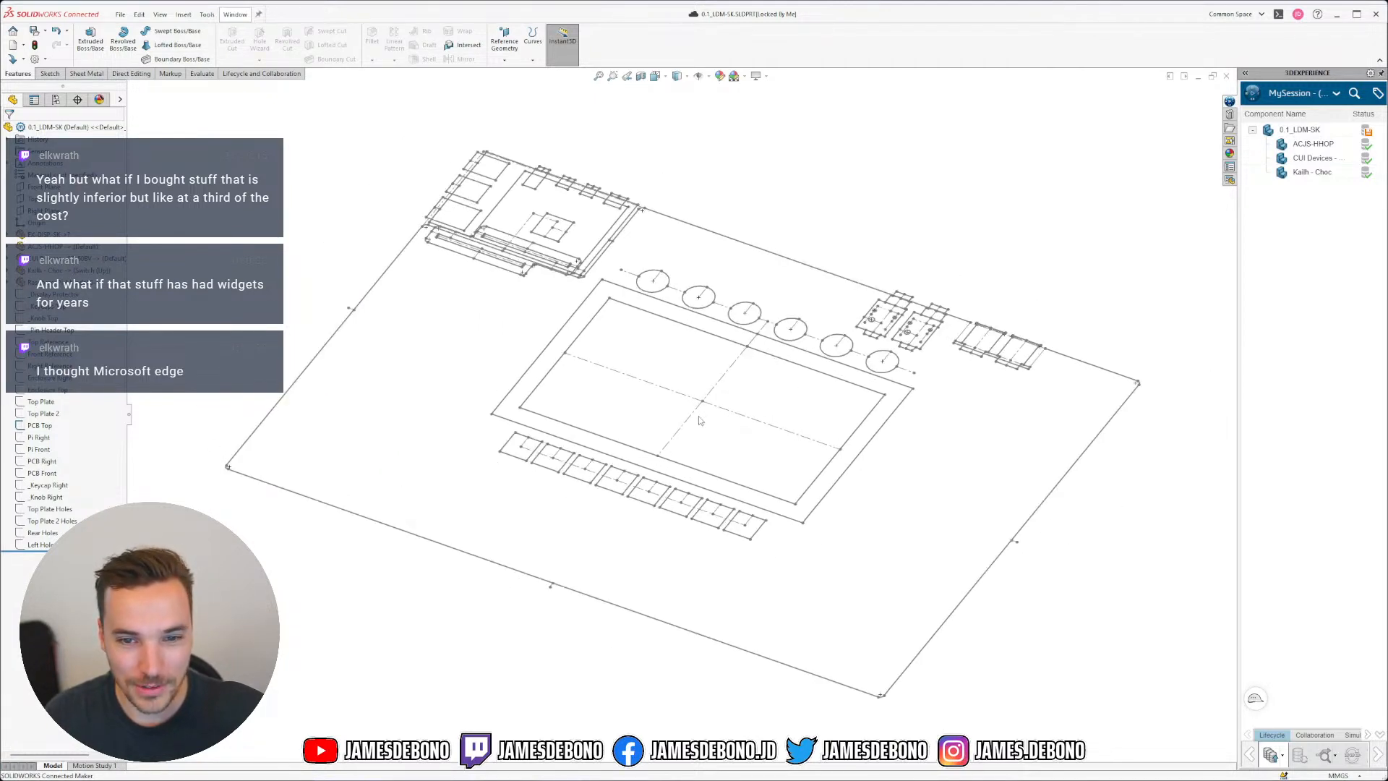
{"action": "scroll", "coordinate": [579, 426], "scroll_direction": "down", "scroll_amount": 6}
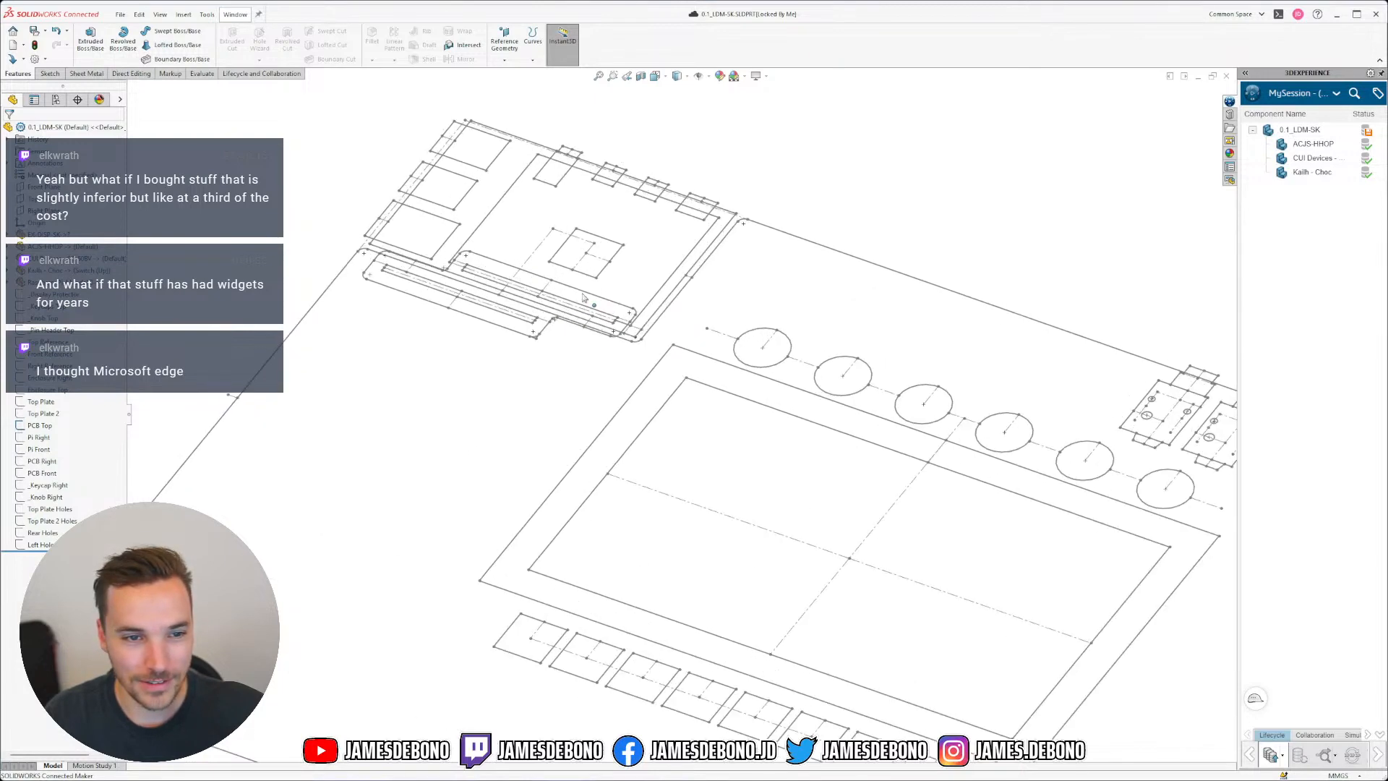
{"action": "scroll", "coordinate": [583, 372], "scroll_direction": "up", "scroll_amount": 4}
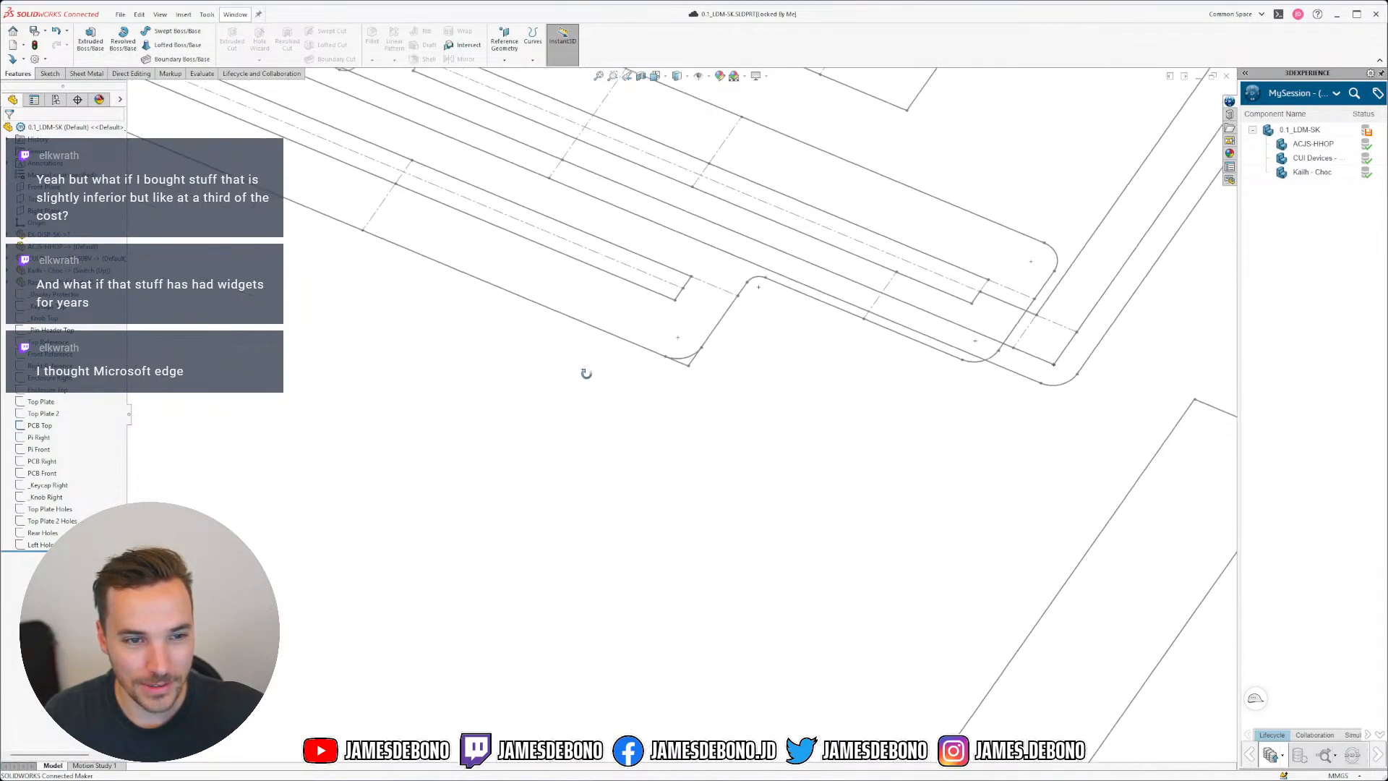
{"action": "scroll", "coordinate": [636, 324], "scroll_direction": "down", "scroll_amount": 2}
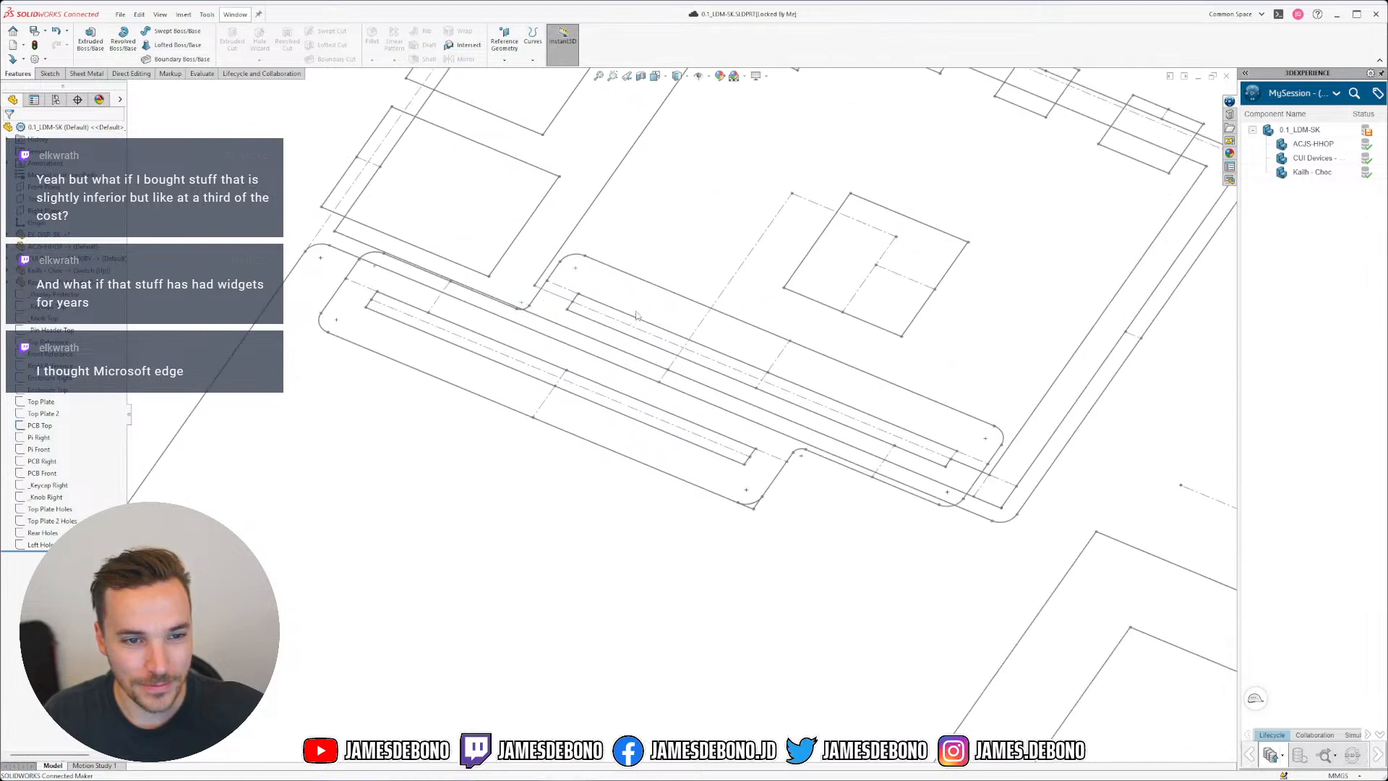
{"action": "scroll", "coordinate": [621, 326], "scroll_direction": "down", "scroll_amount": 2}
{"action": "scroll", "coordinate": [629, 383], "scroll_direction": "up", "scroll_amount": 8}
{"action": "key", "text": "ctrl+8"}
{"action": "scroll", "coordinate": [744, 480], "scroll_direction": "down", "scroll_amount": 7}
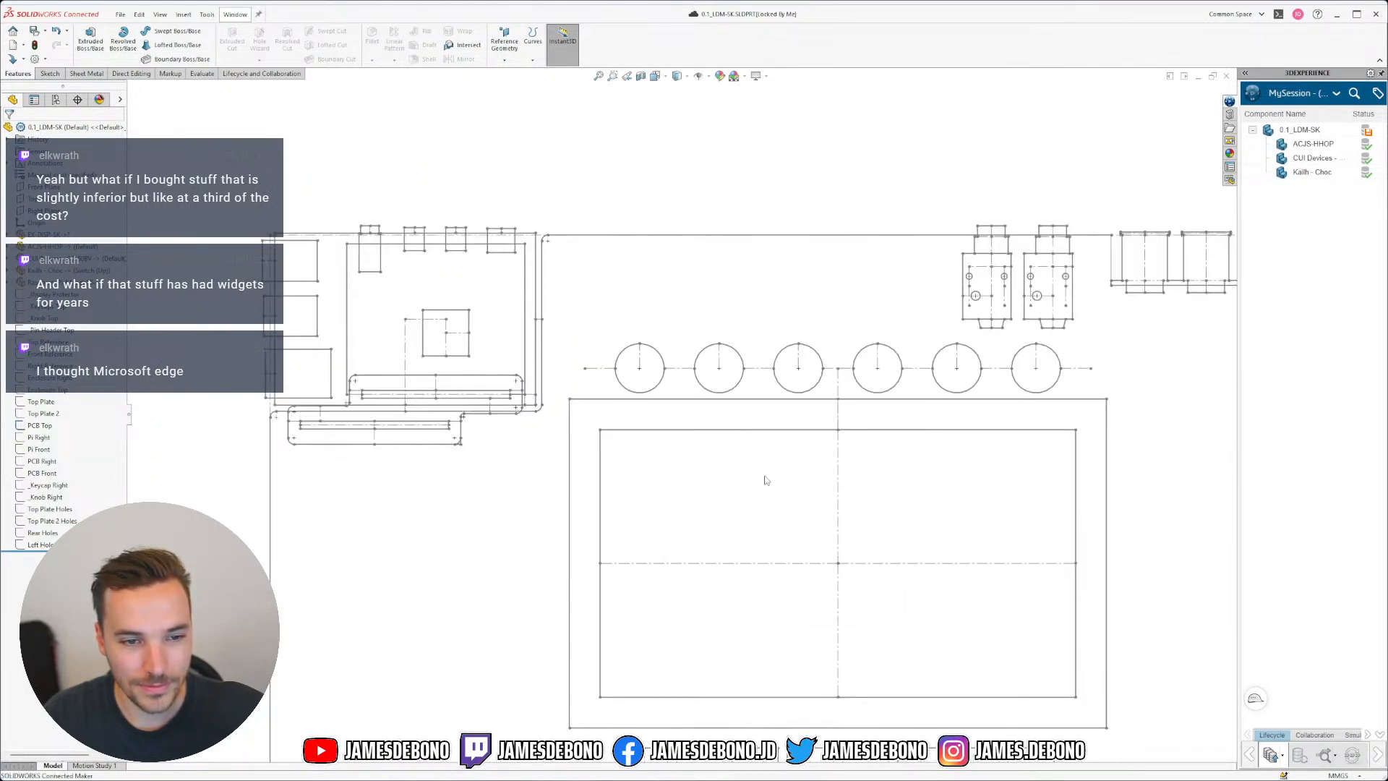
{"action": "scroll", "coordinate": [862, 463], "scroll_direction": "up", "scroll_amount": 7}
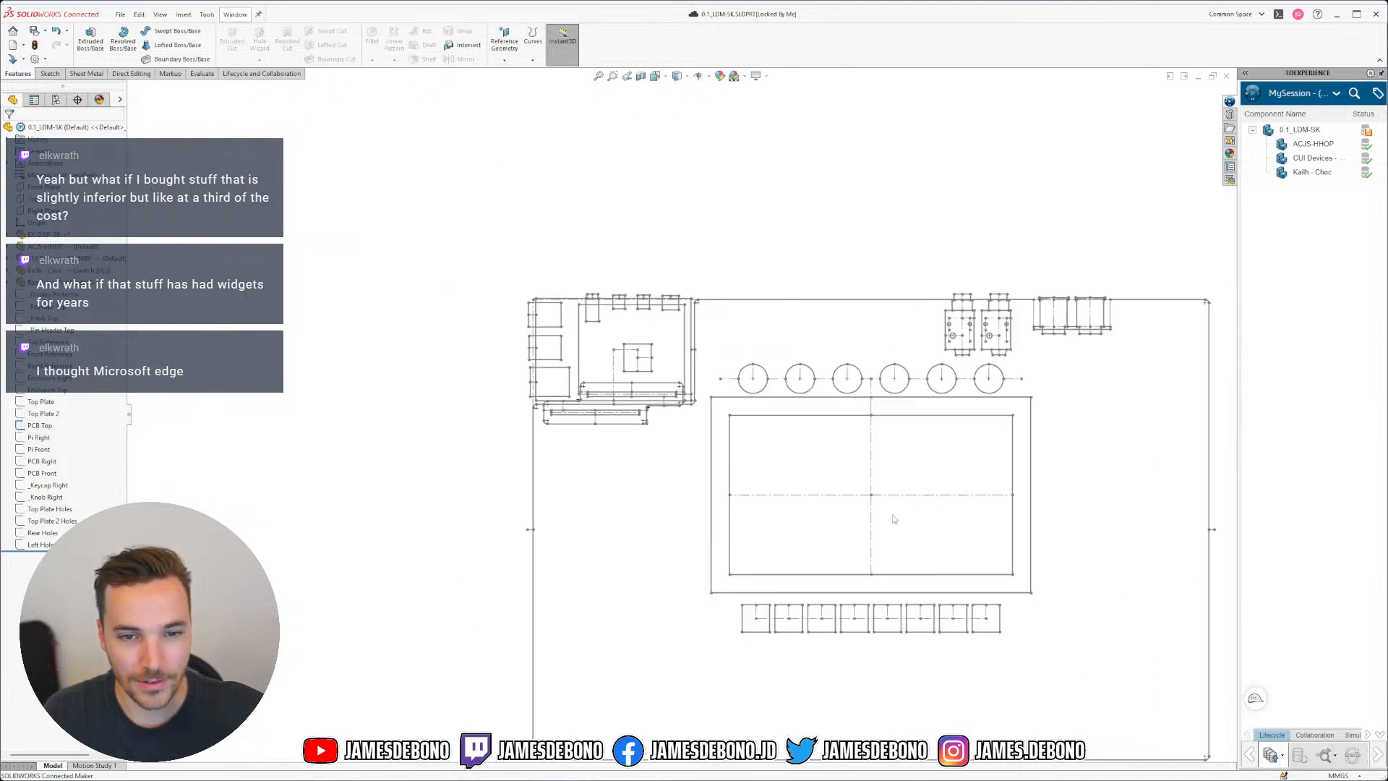
{"action": "mouse_move", "coordinate": [542, 546]}
{"action": "middle_mouse_down"}
{"action": "mouse_move", "coordinate": [586, 285]}
{"action": "mouse_move", "coordinate": [595, 304]}
{"action": "mouse_move", "coordinate": [578, 311]}
{"action": "mouse_move", "coordinate": [425, 345]}
{"action": "middle_mouse_up"}
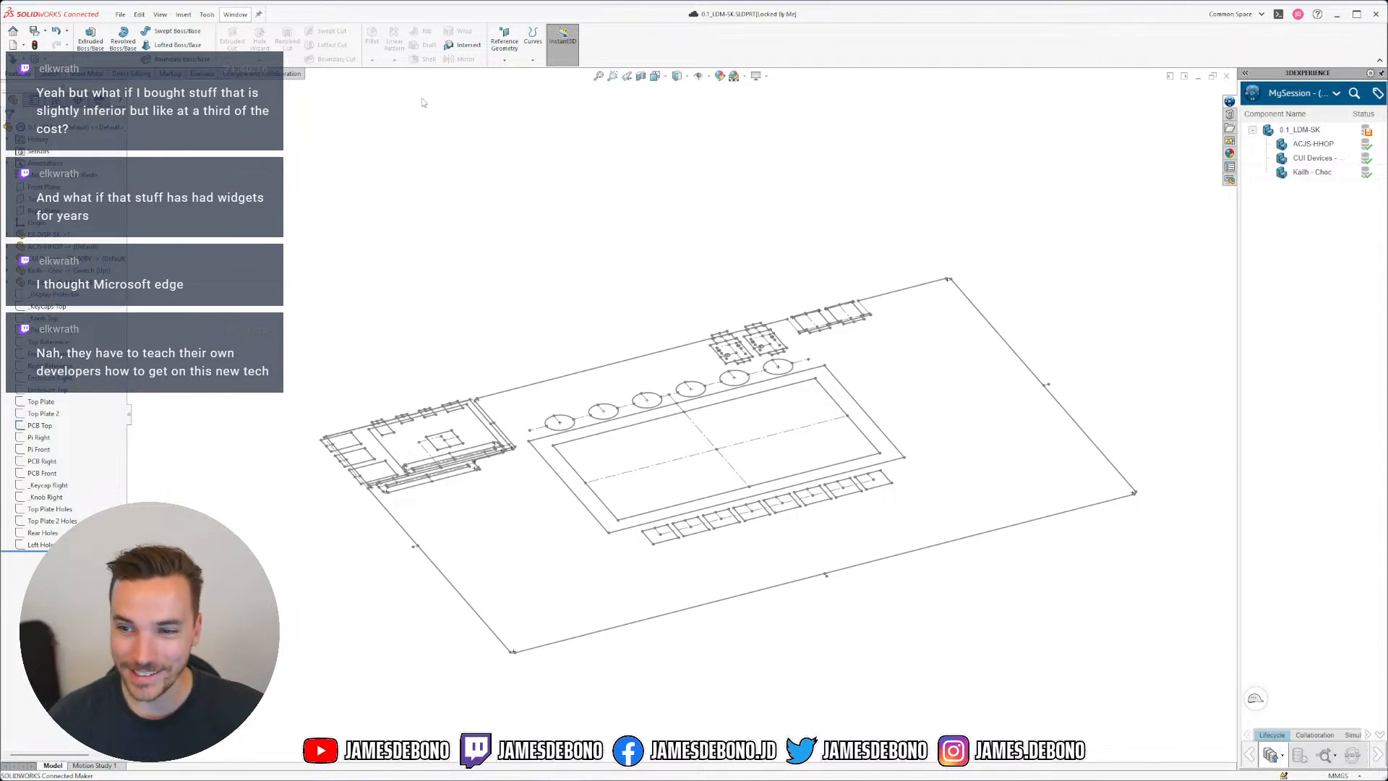
Step: Switch to the 0.1_LDM-A assembly, rebuild it with the changed models, and dismiss the What's Wrong report
{"action": "left_click", "coordinate": [235, 14]}
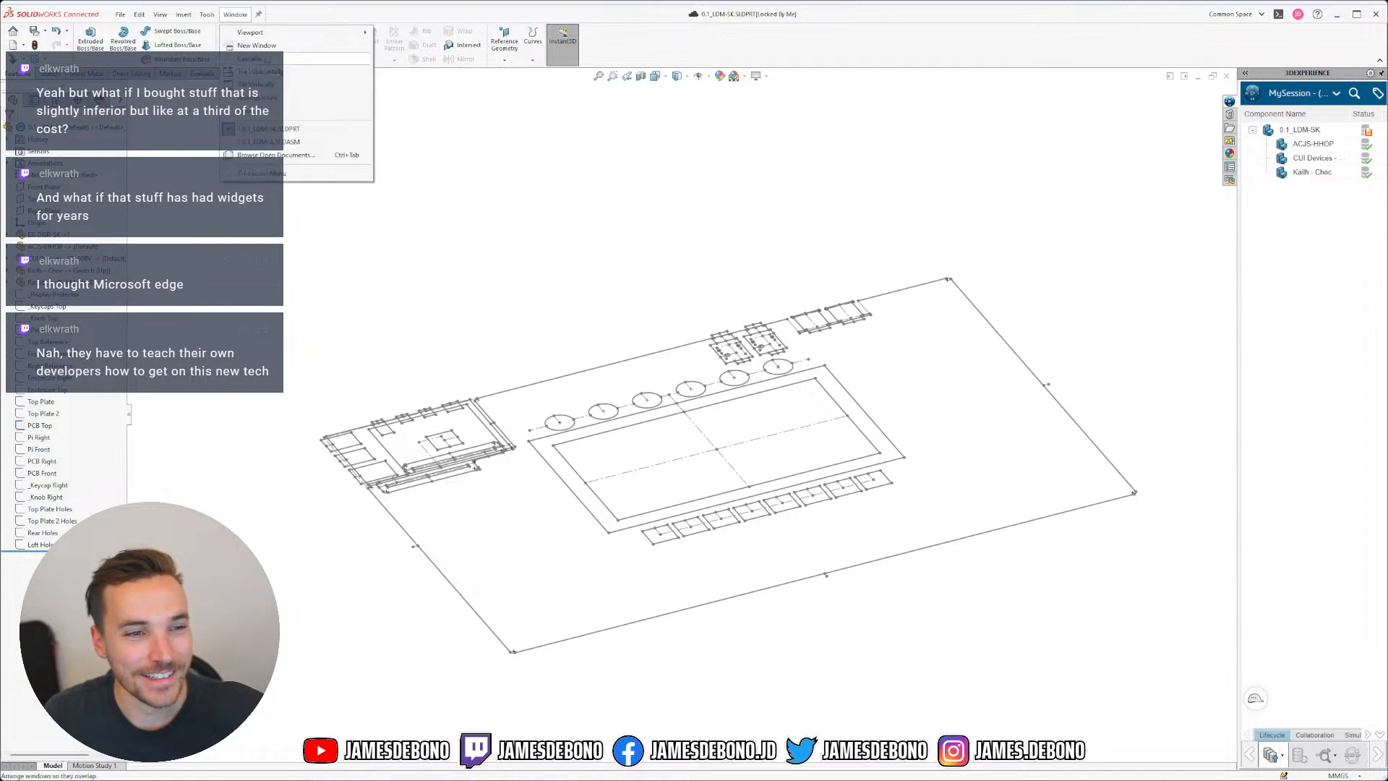
{"action": "left_click", "coordinate": [294, 143]}
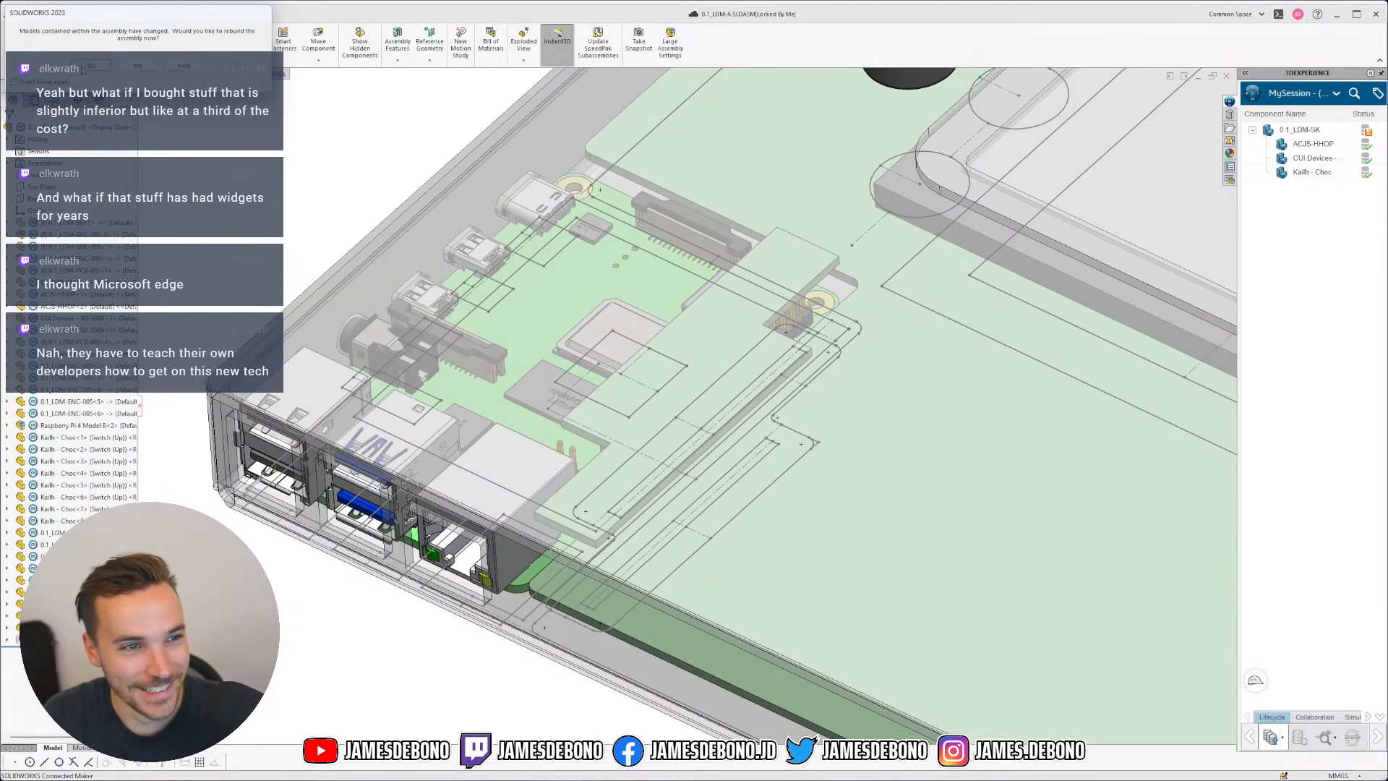
{"action": "left_click", "coordinate": [104, 67]}
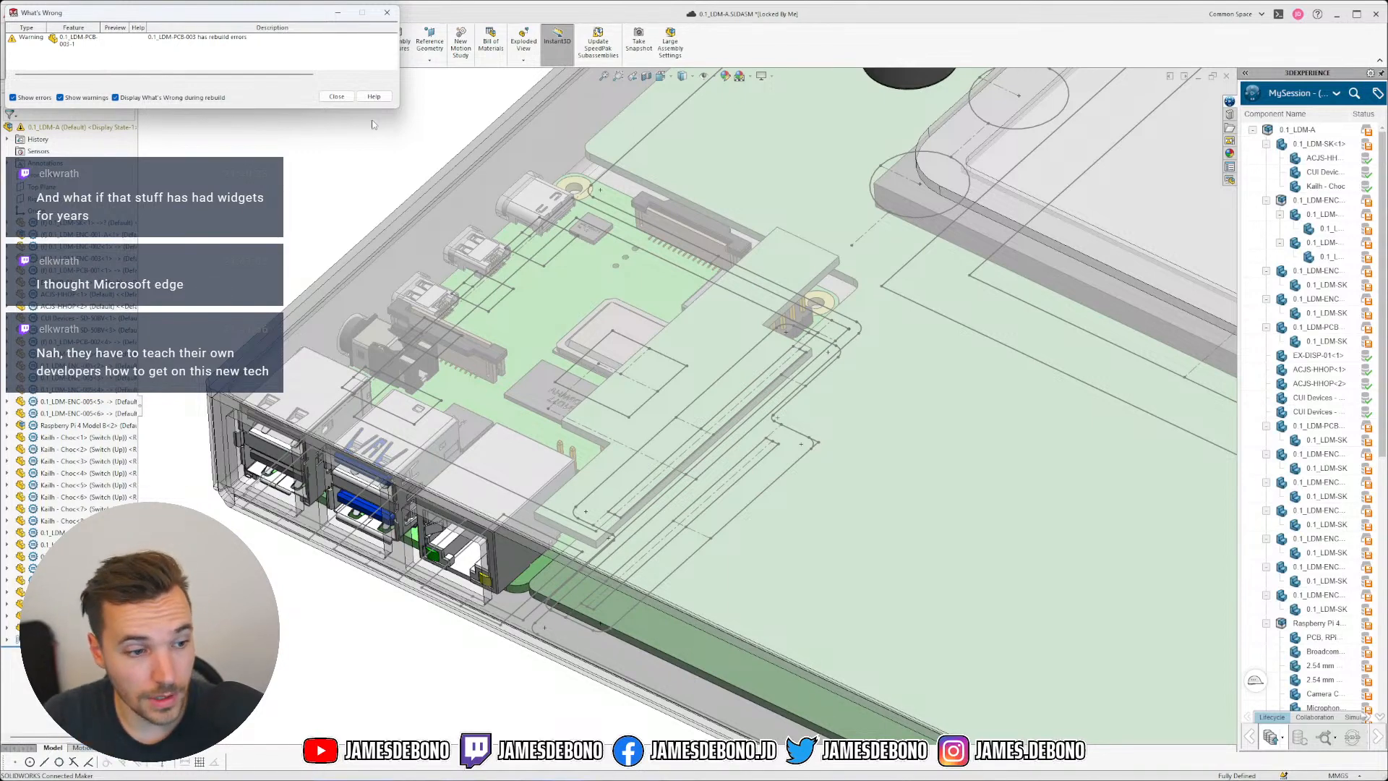
{"action": "left_click", "coordinate": [337, 96]}
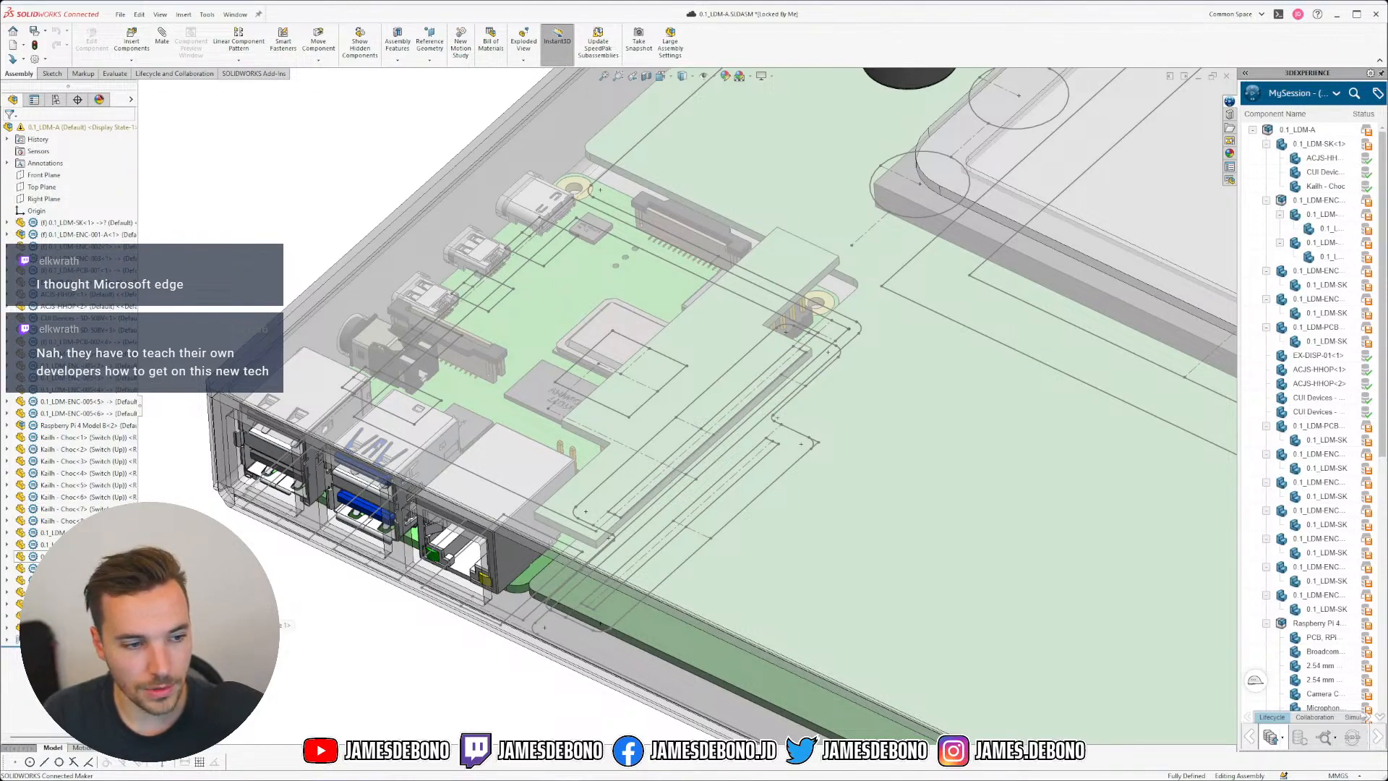
Step: Open the 0.1_LDM-PCB-003 part from the assembly, dismiss its rebuild report, and look over the stepped board
{"action": "left_click", "coordinate": [72, 627]}
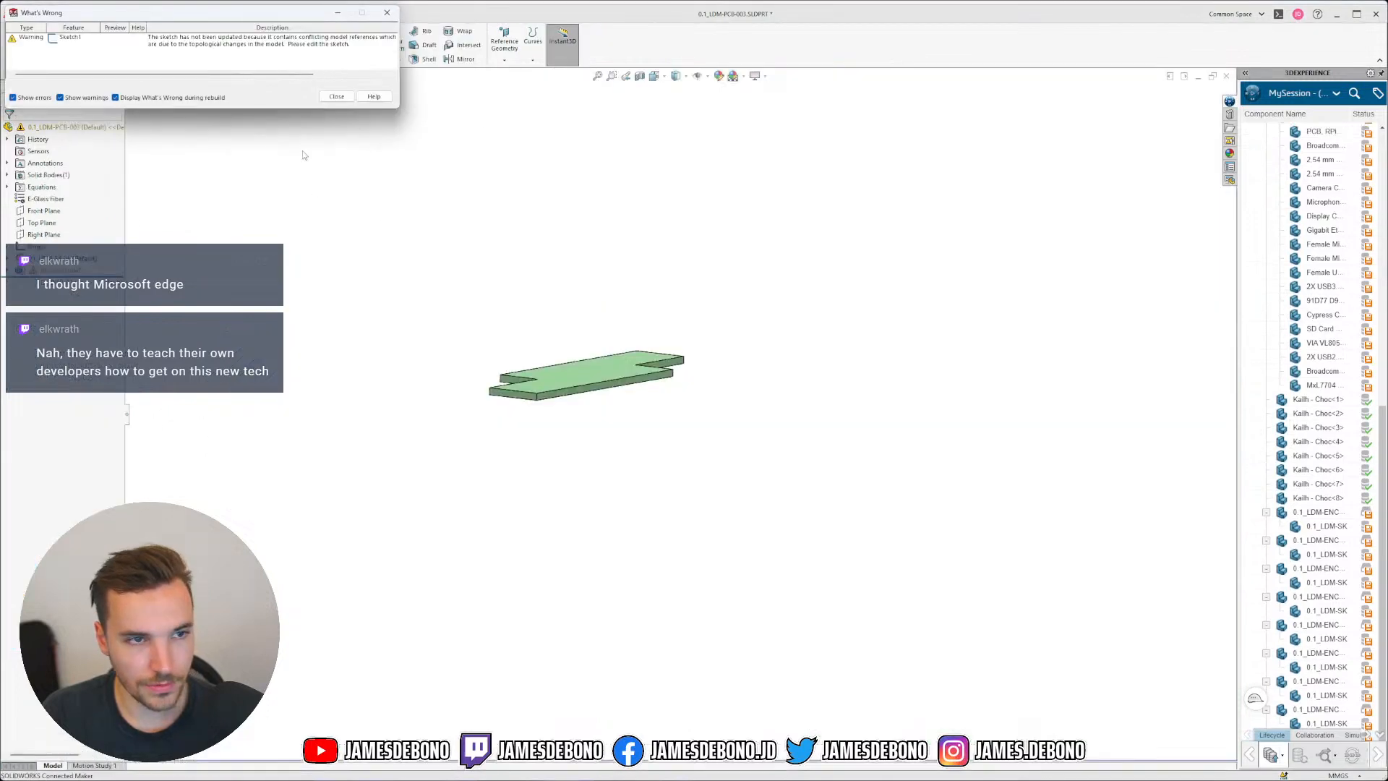
{"action": "left_click", "coordinate": [345, 99]}
{"action": "scroll", "coordinate": [514, 344], "scroll_direction": "down", "scroll_amount": 4}
{"action": "middle_click_drag", "start_coordinate": [702, 406], "coordinate": [688, 459]}
{"action": "scroll", "coordinate": [694, 499], "scroll_direction": "down", "scroll_amount": 5}
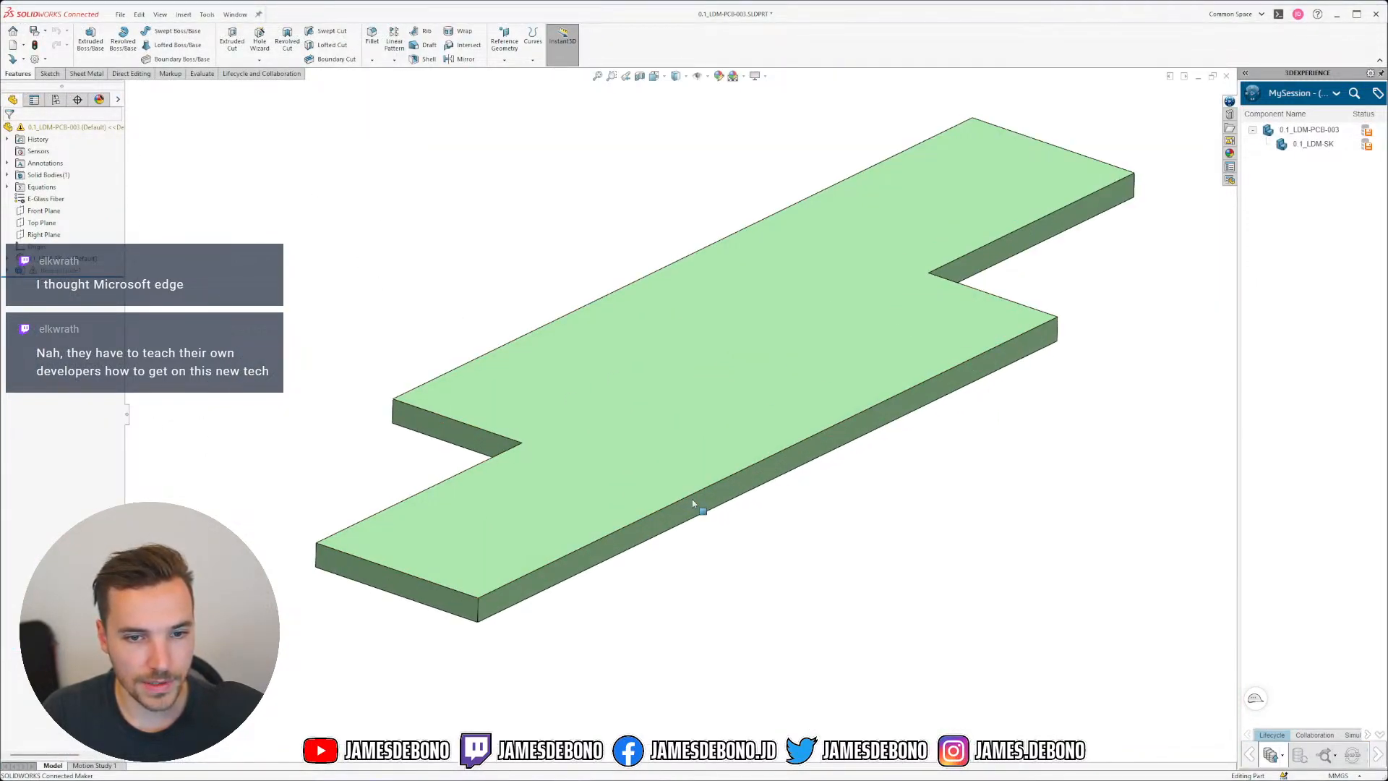
{"action": "scroll", "coordinate": [651, 510], "scroll_direction": "up", "scroll_amount": 4}
Step: Edit Sketch1 of the board's extrusion and show the layout part's PCB outline sketch as reference
{"action": "left_click", "coordinate": [7, 270]}
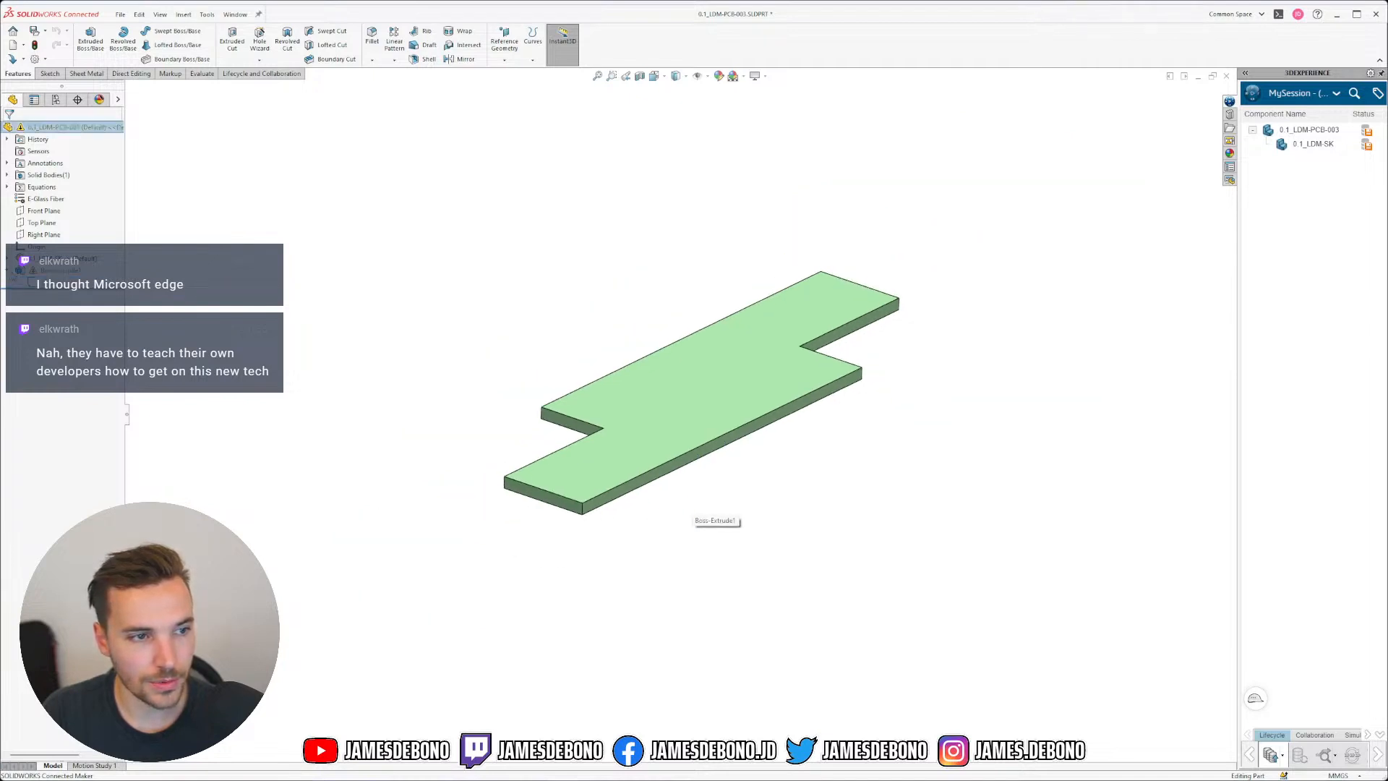
{"action": "left_click", "coordinate": [58, 282]}
{"action": "left_click", "coordinate": [72, 250]}
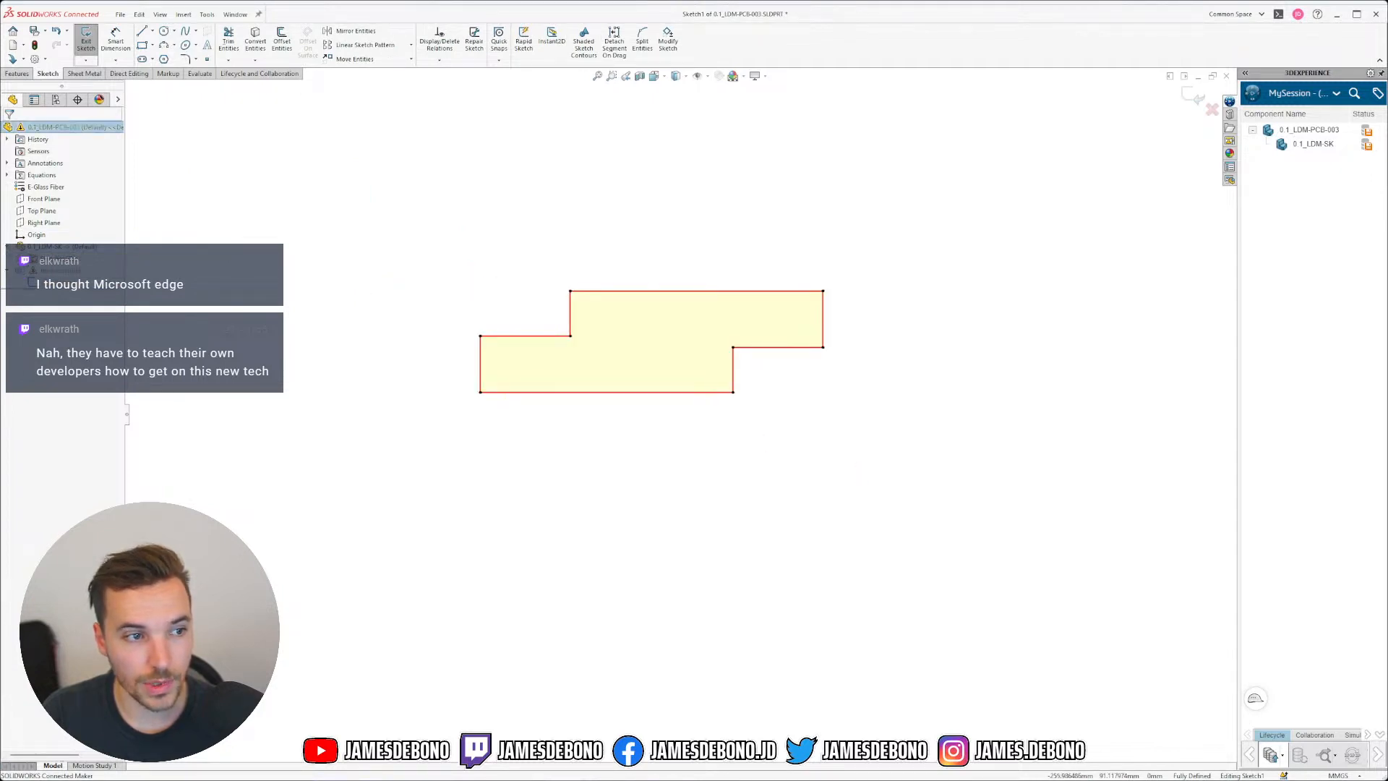
{"action": "left_click", "coordinate": [20, 258]}
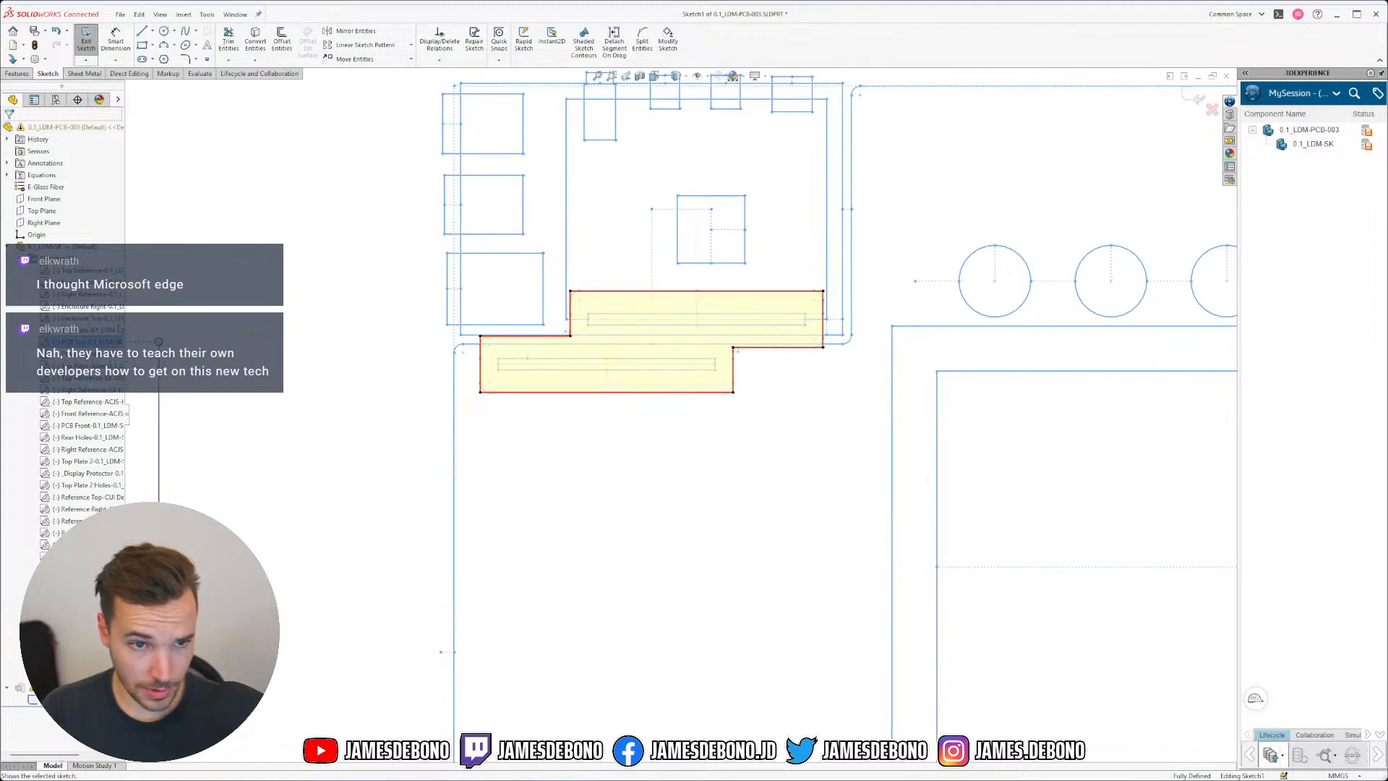
Step: Delete the old square-cornered stepped outline edges from the board sketch
{"action": "scroll", "coordinate": [582, 309], "scroll_direction": "down", "scroll_amount": 4}
{"action": "scroll", "coordinate": [604, 314], "scroll_direction": "down", "scroll_amount": 2}
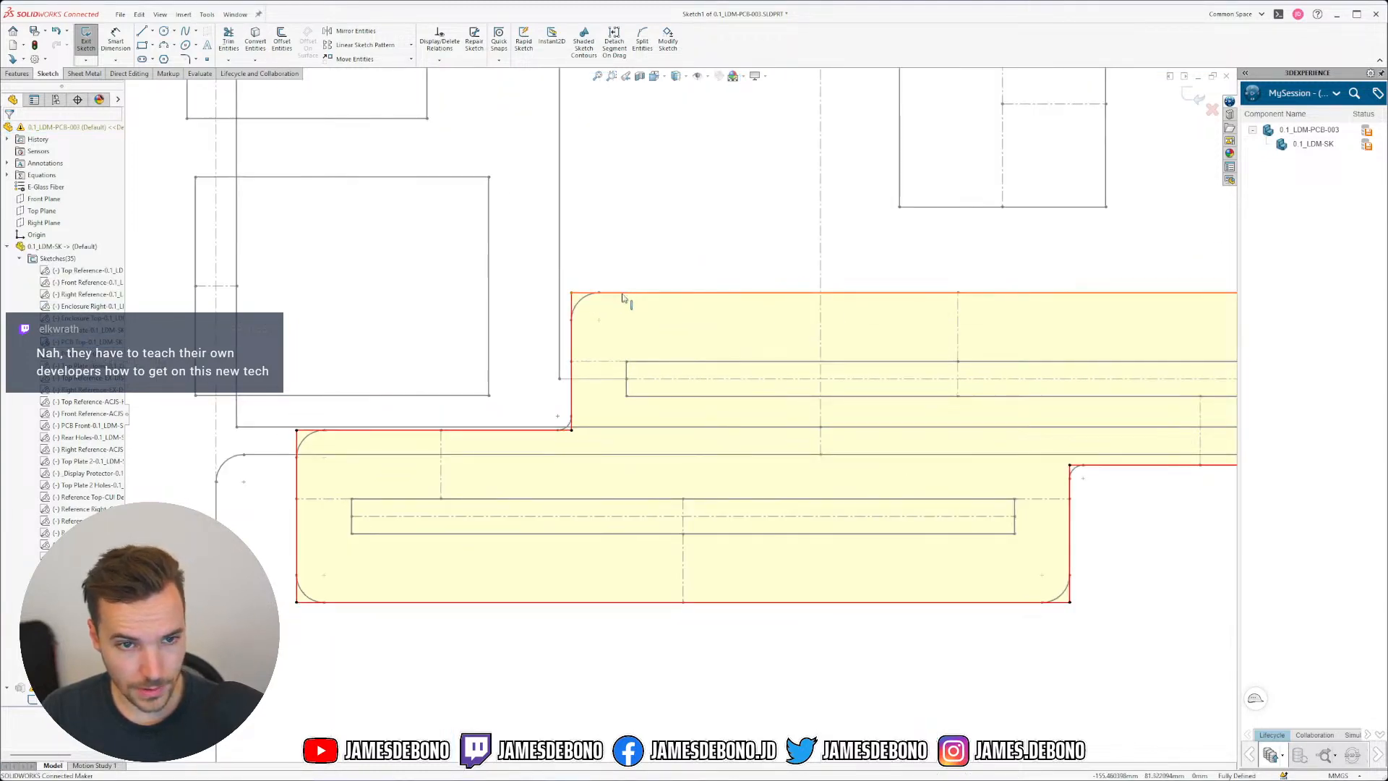
{"action": "left_click", "coordinate": [573, 335]}
{"action": "key", "text": "Delete"}
{"action": "left_click", "coordinate": [514, 433]}
{"action": "key", "text": "Delete"}
{"action": "left_click", "coordinate": [297, 471]}
{"action": "key", "text": "Delete"}
{"action": "left_click", "coordinate": [308, 603]}
{"action": "key", "text": "Delete"}
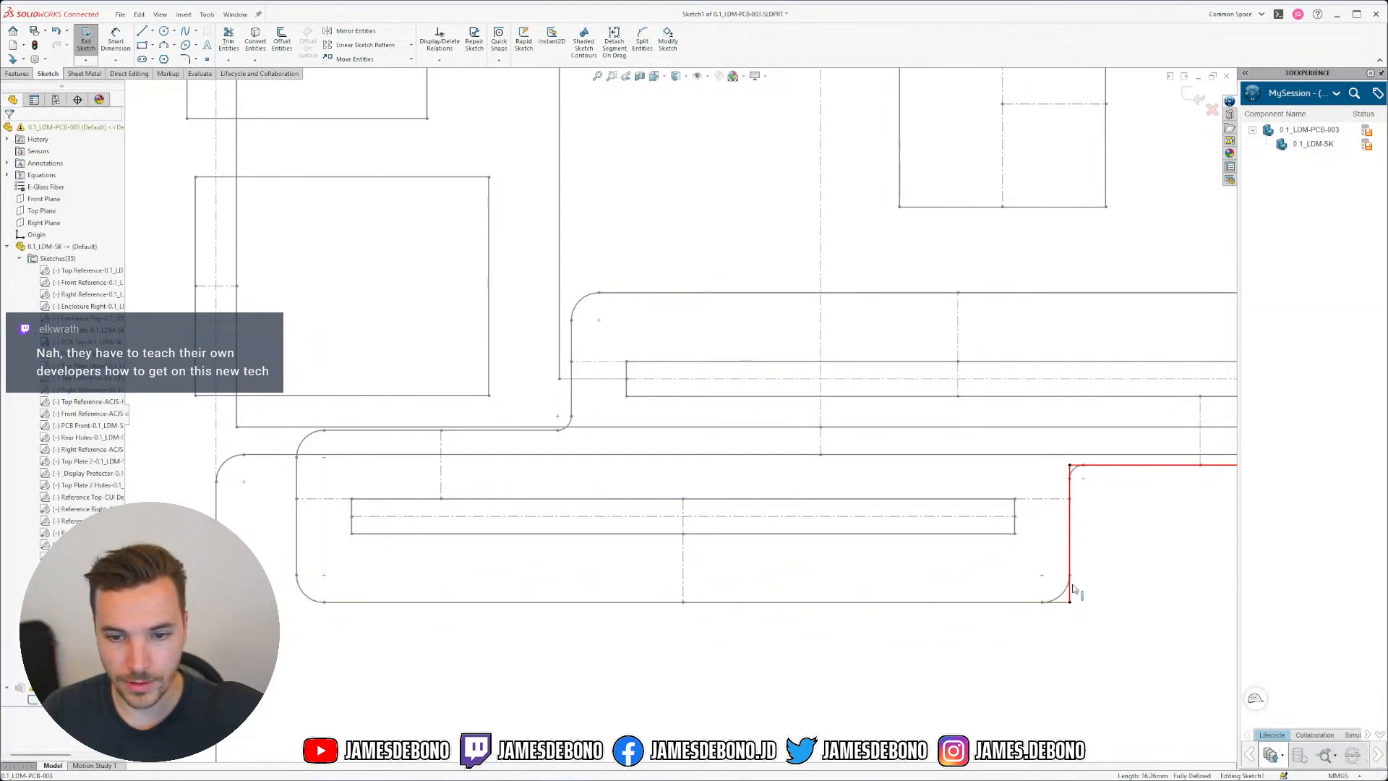
{"action": "left_click", "coordinate": [1075, 504]}
{"action": "key", "text": "Delete"}
{"action": "scroll", "coordinate": [1064, 502], "scroll_direction": "up", "scroll_amount": 5}
{"action": "scroll", "coordinate": [810, 417], "scroll_direction": "down", "scroll_amount": 6}
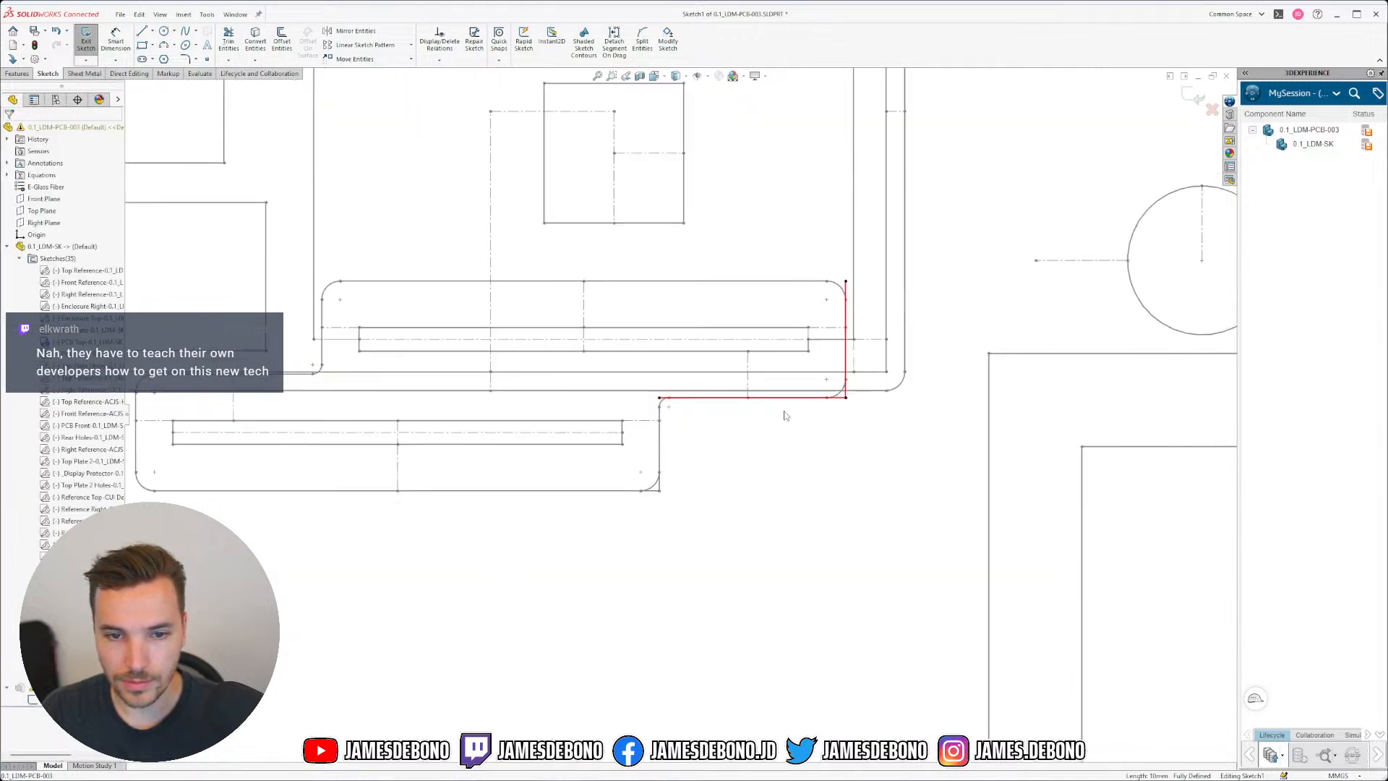
{"action": "left_click", "coordinate": [865, 391]}
{"action": "left_click", "coordinate": [865, 390]}
{"action": "key", "text": "Delete"}
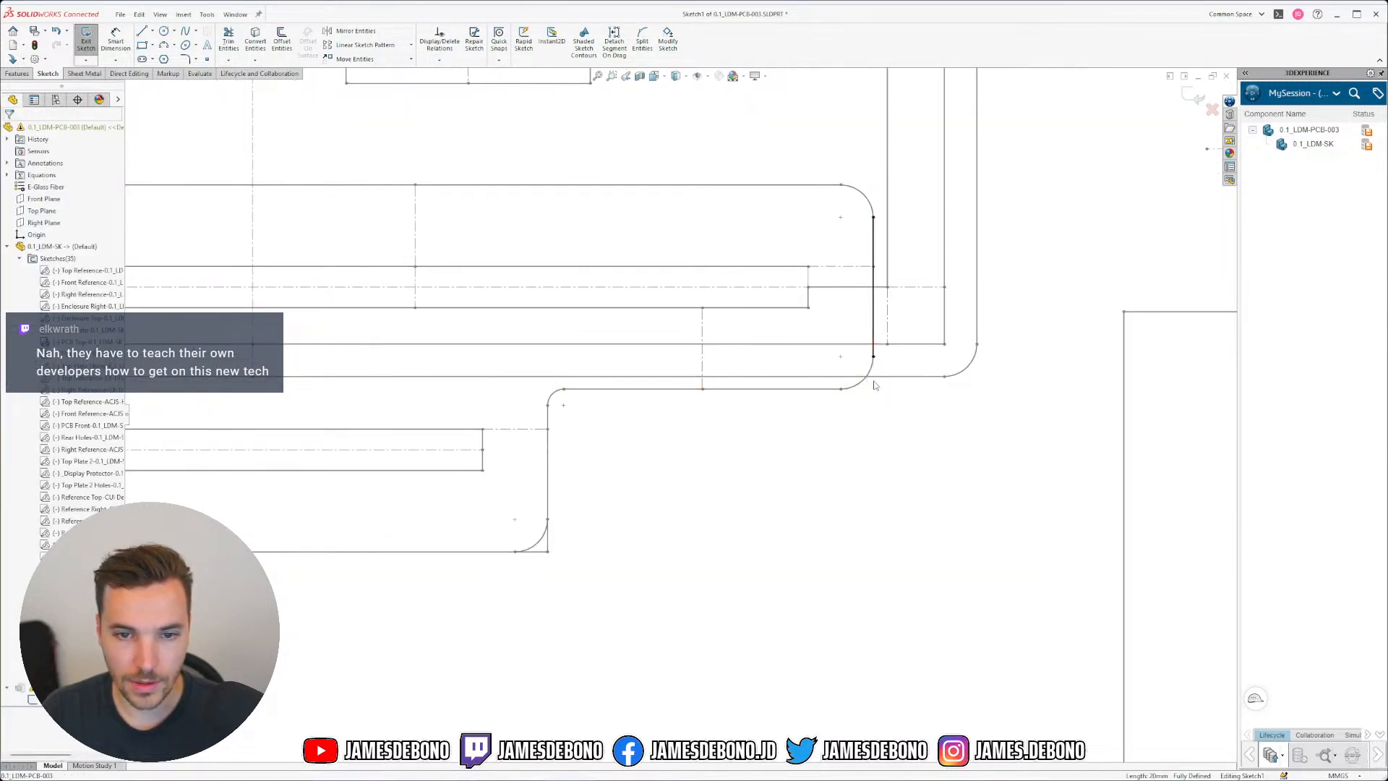
Step: Convert the remaining edges and corner arcs of the layout's rounded stepped outline into entities of the board sketch
{"action": "scroll", "coordinate": [589, 416], "scroll_direction": "up", "scroll_amount": 5}
{"action": "scroll", "coordinate": [468, 373], "scroll_direction": "down", "scroll_amount": 4}
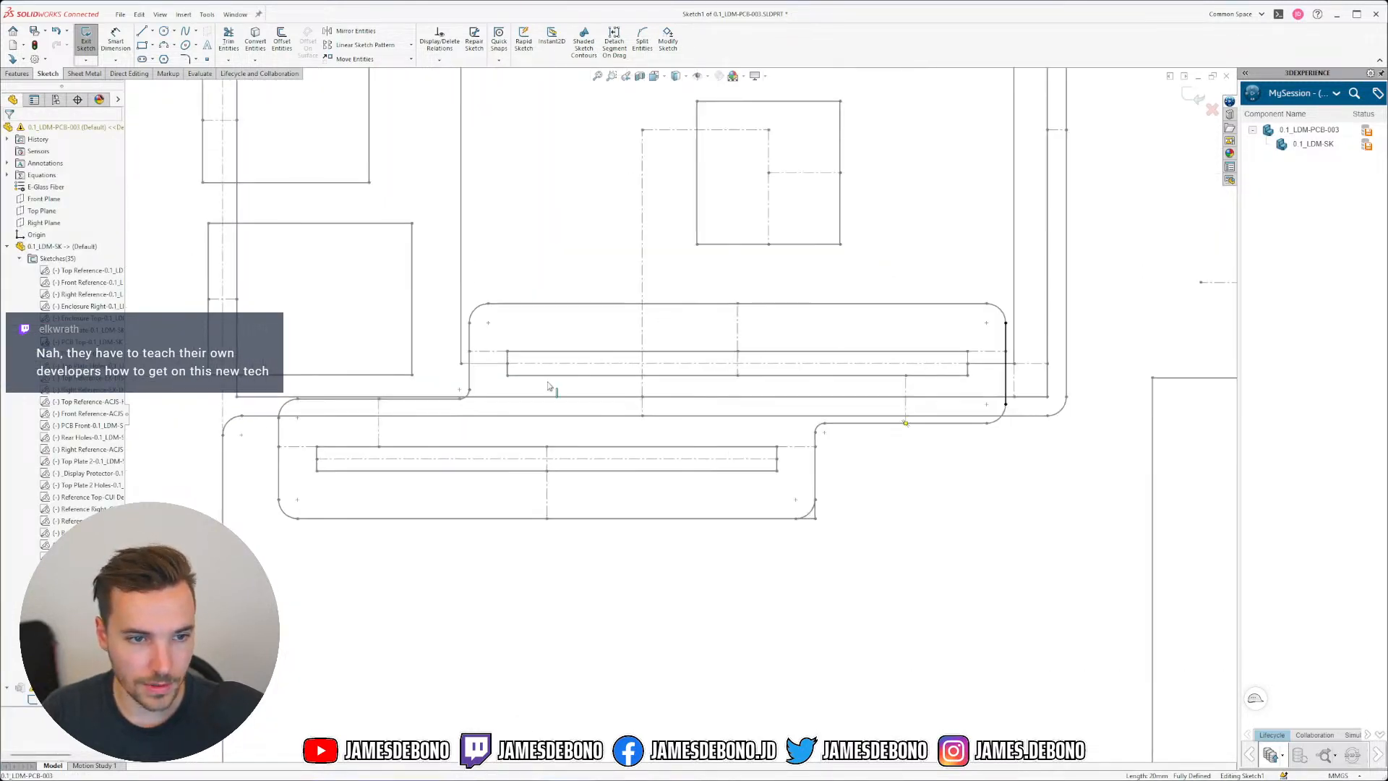
{"action": "left_click", "coordinate": [1074, 296]}
{"action": "left_click", "coordinate": [1020, 294], "text": "ctrl"}
{"action": "left_click", "coordinate": [448, 302], "text": "ctrl"}
{"action": "left_click", "coordinate": [439, 334], "text": "ctrl"}
{"action": "left_click", "coordinate": [433, 405], "text": "ctrl"}
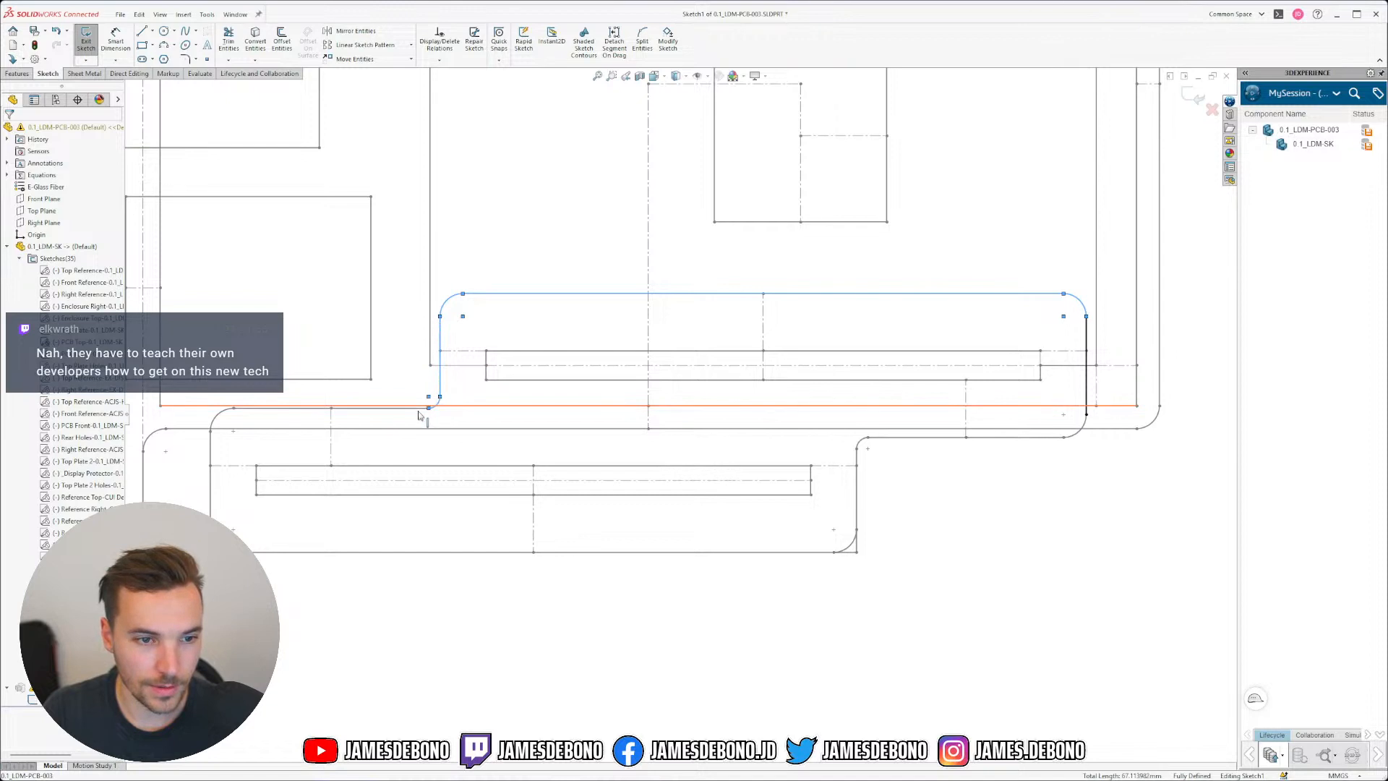
{"action": "left_click", "coordinate": [219, 412], "text": "ctrl"}
{"action": "left_click", "coordinate": [210, 448], "text": "ctrl"}
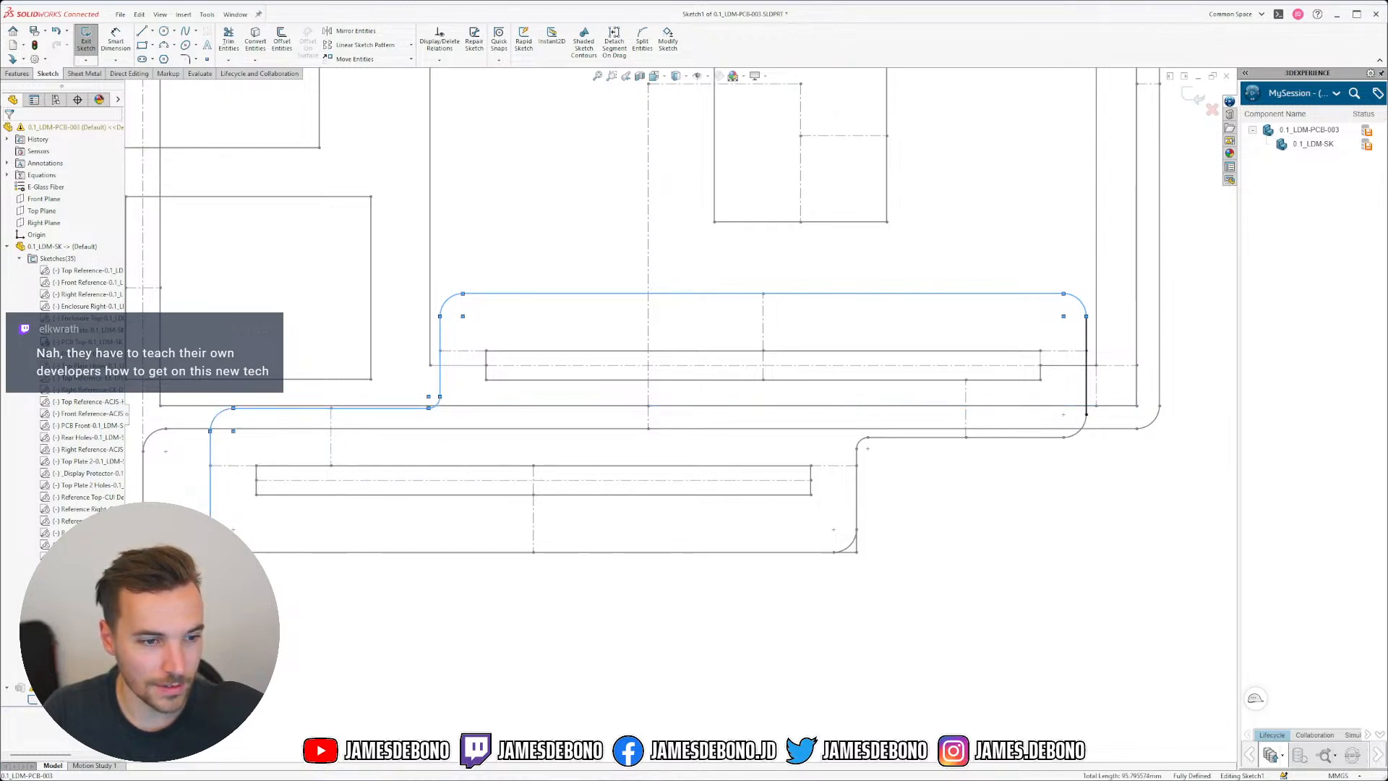
{"action": "left_click", "coordinate": [261, 553], "text": "ctrl"}
{"action": "left_click", "coordinate": [847, 553], "text": "ctrl"}
{"action": "left_click", "coordinate": [858, 525], "text": "ctrl"}
{"action": "left_click", "coordinate": [862, 442], "text": "ctrl"}
{"action": "left_click", "coordinate": [1012, 438], "text": "ctrl"}
{"action": "key", "text": "Escape"}
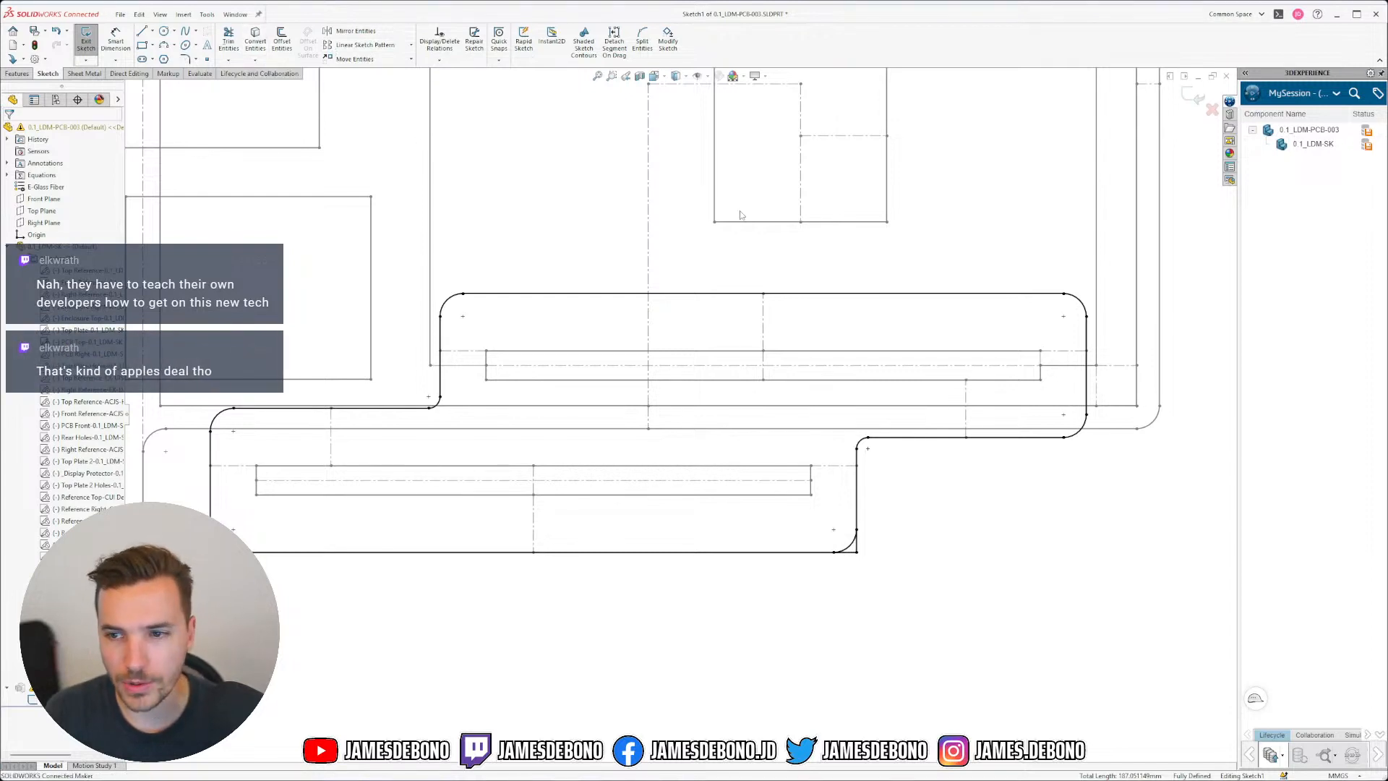
Step: Try to finish the board sketch, check it for feature usage, run Repair Sketch, and close the repair tool
{"action": "scroll", "coordinate": [594, 468], "scroll_direction": "up", "scroll_amount": 1}
{"action": "scroll", "coordinate": [589, 471], "scroll_direction": "down", "scroll_amount": 1}
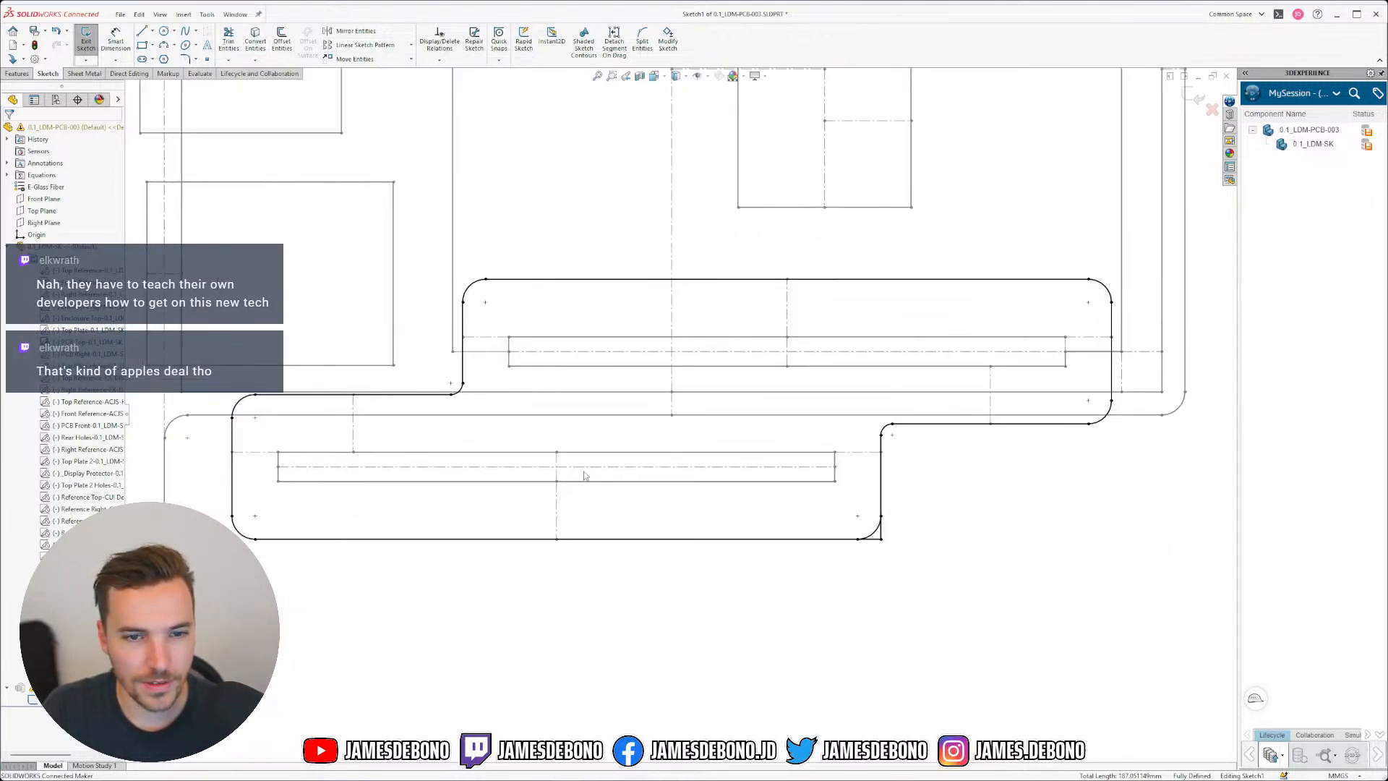
{"action": "scroll", "coordinate": [587, 475], "scroll_direction": "down", "scroll_amount": 1}
{"action": "scroll", "coordinate": [599, 477], "scroll_direction": "up", "scroll_amount": 1}
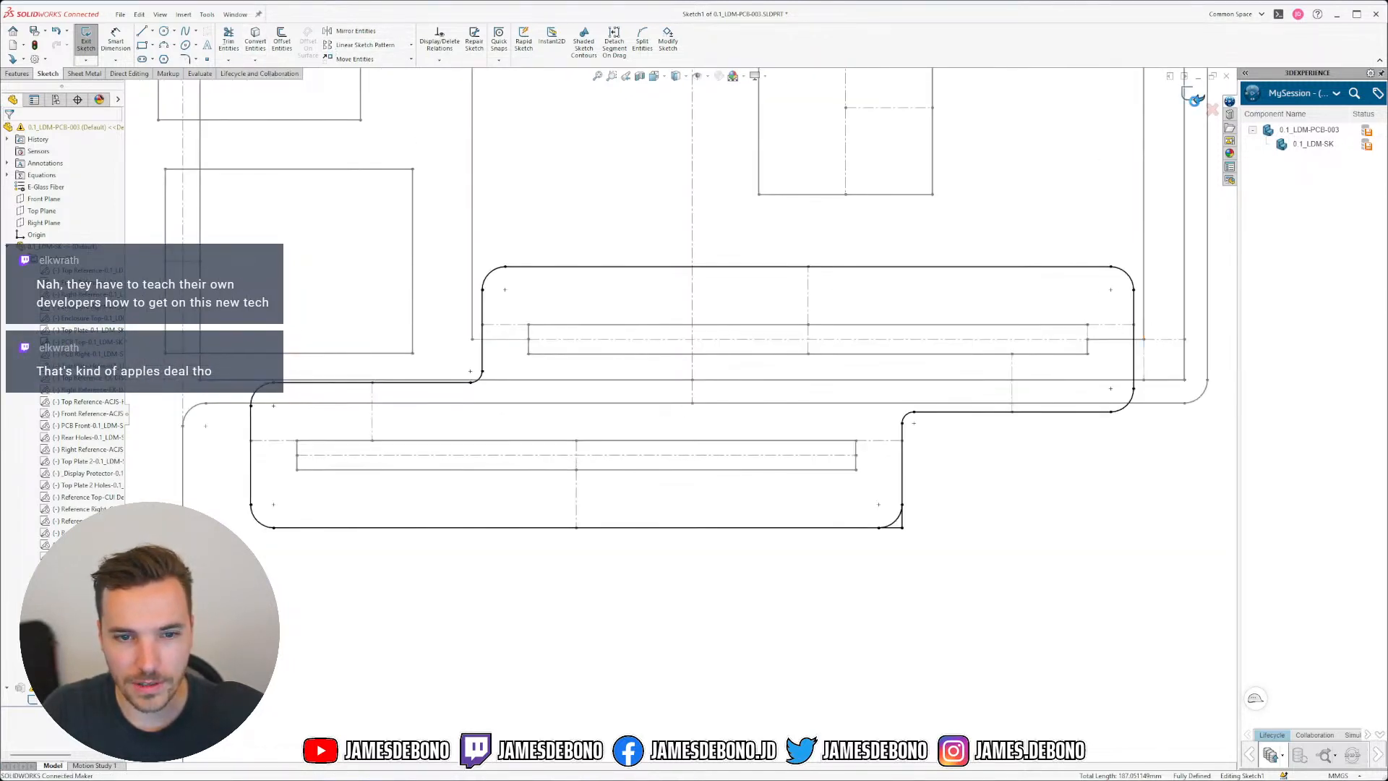
{"action": "left_click", "coordinate": [1196, 99]}
{"action": "left_click", "coordinate": [918, 381]}
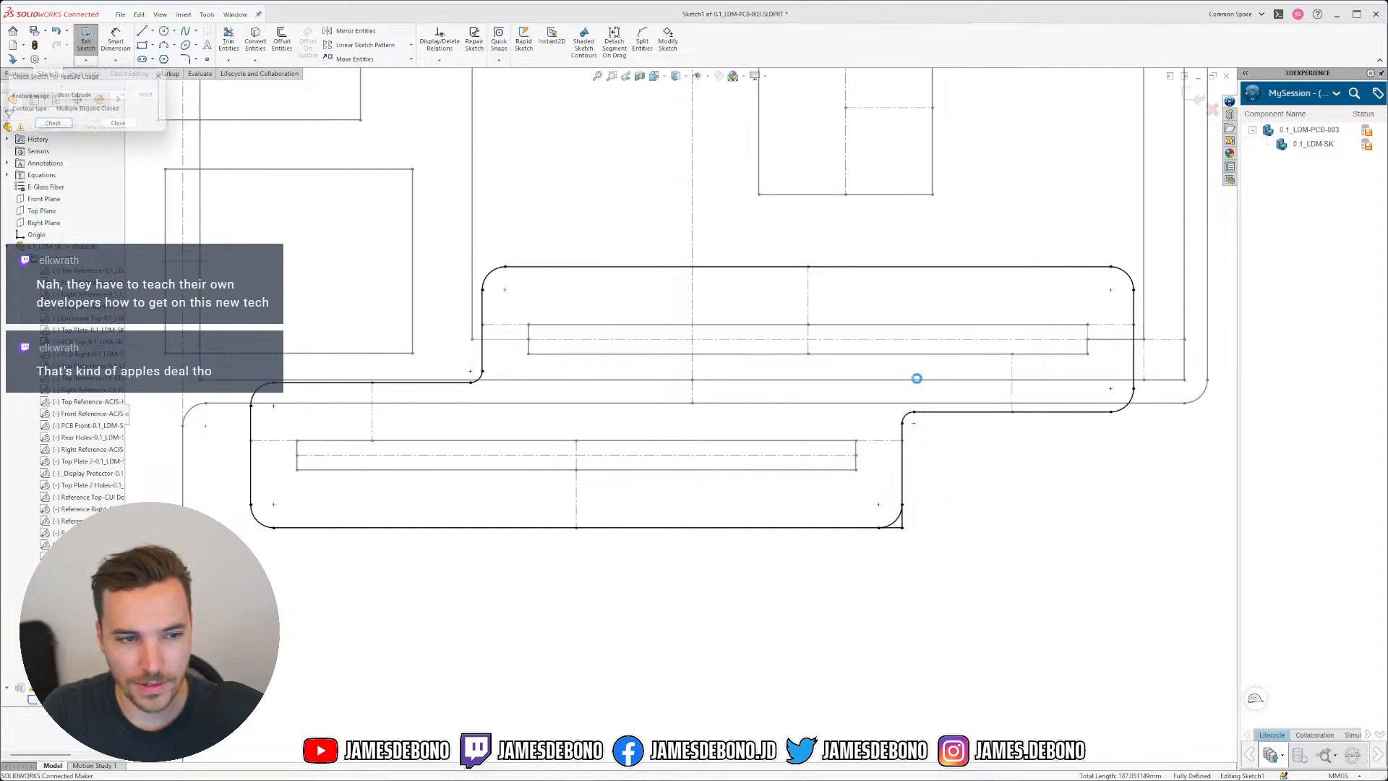
{"action": "left_click", "coordinate": [969, 396]}
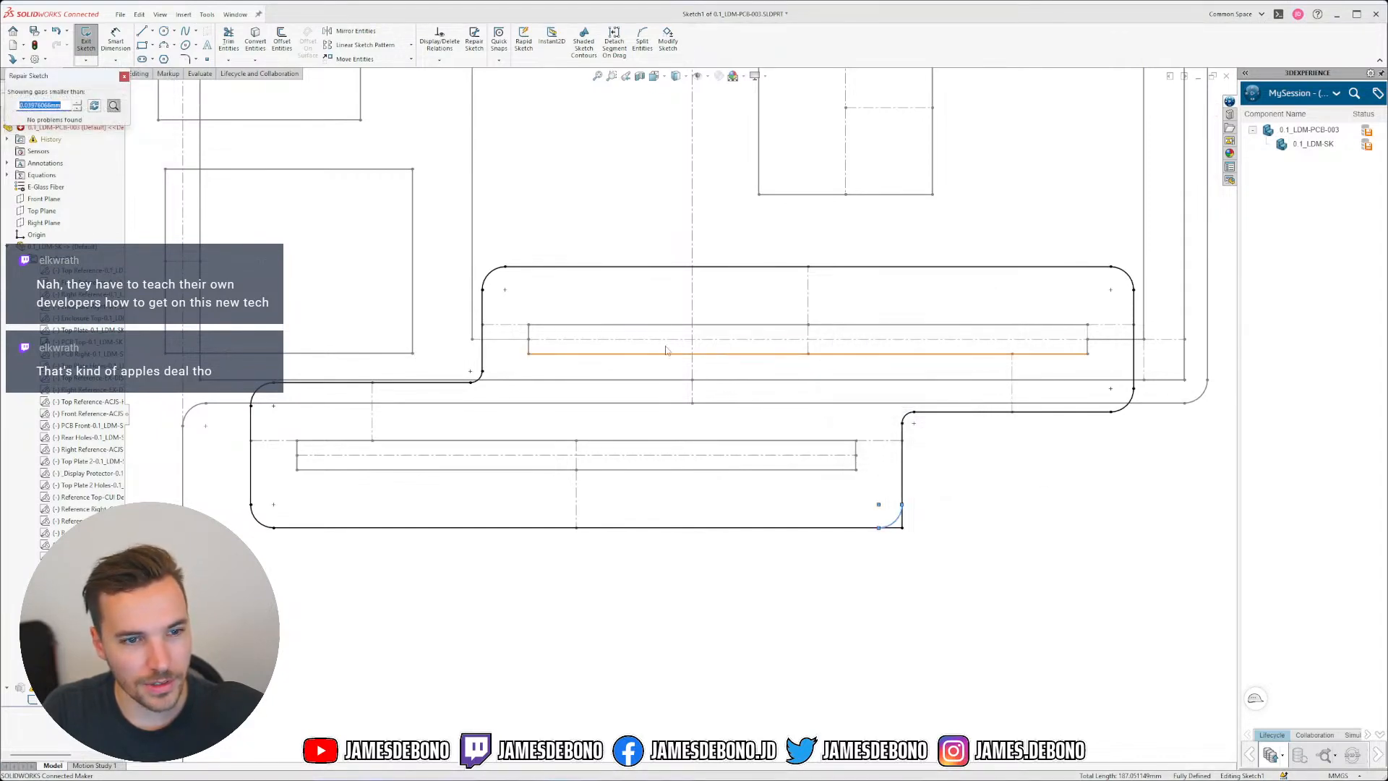
{"action": "left_click", "coordinate": [124, 77]}
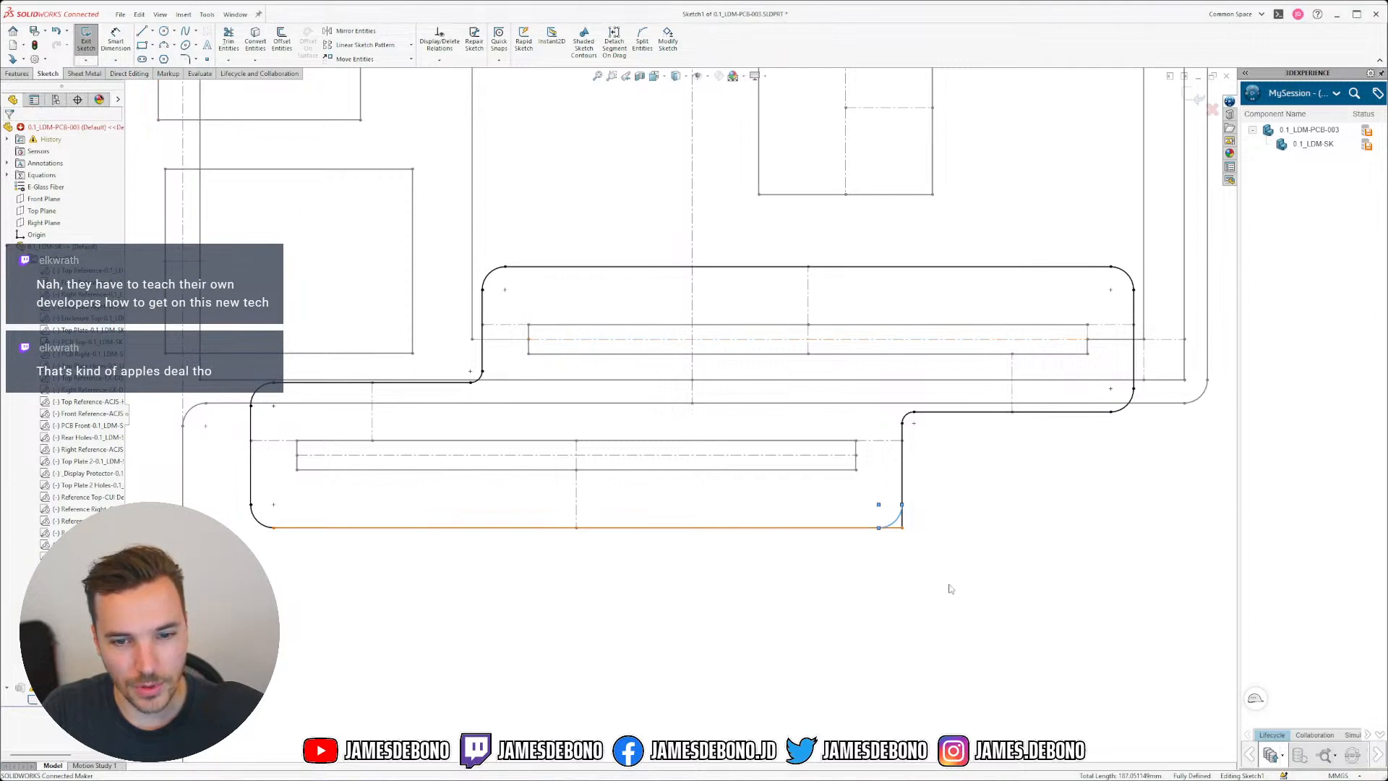
Step: Trim the line ends projecting past the arc at the outline's lower-right corner and finish the board sketch
{"action": "left_click", "coordinate": [229, 40]}
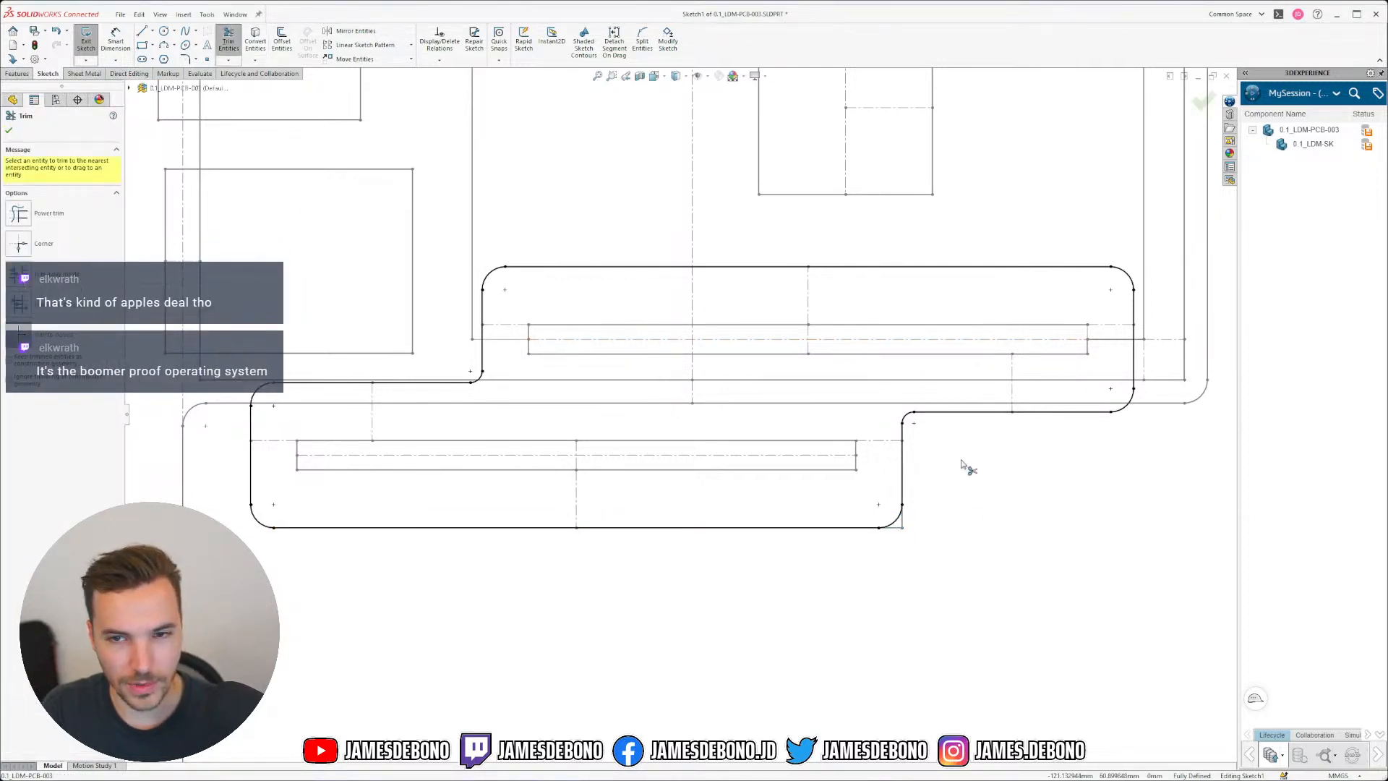
{"action": "left_click", "coordinate": [1204, 104]}
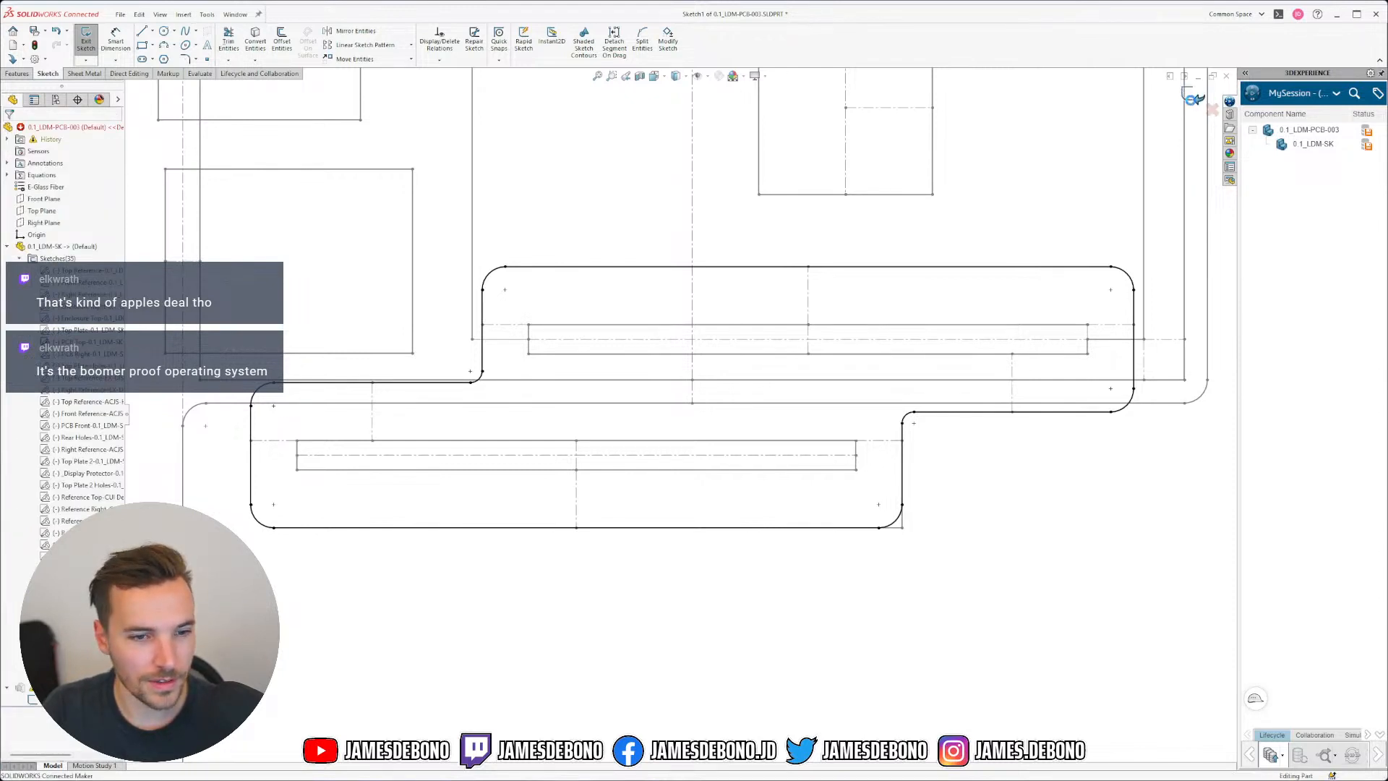
{"action": "left_click", "coordinate": [1193, 100]}
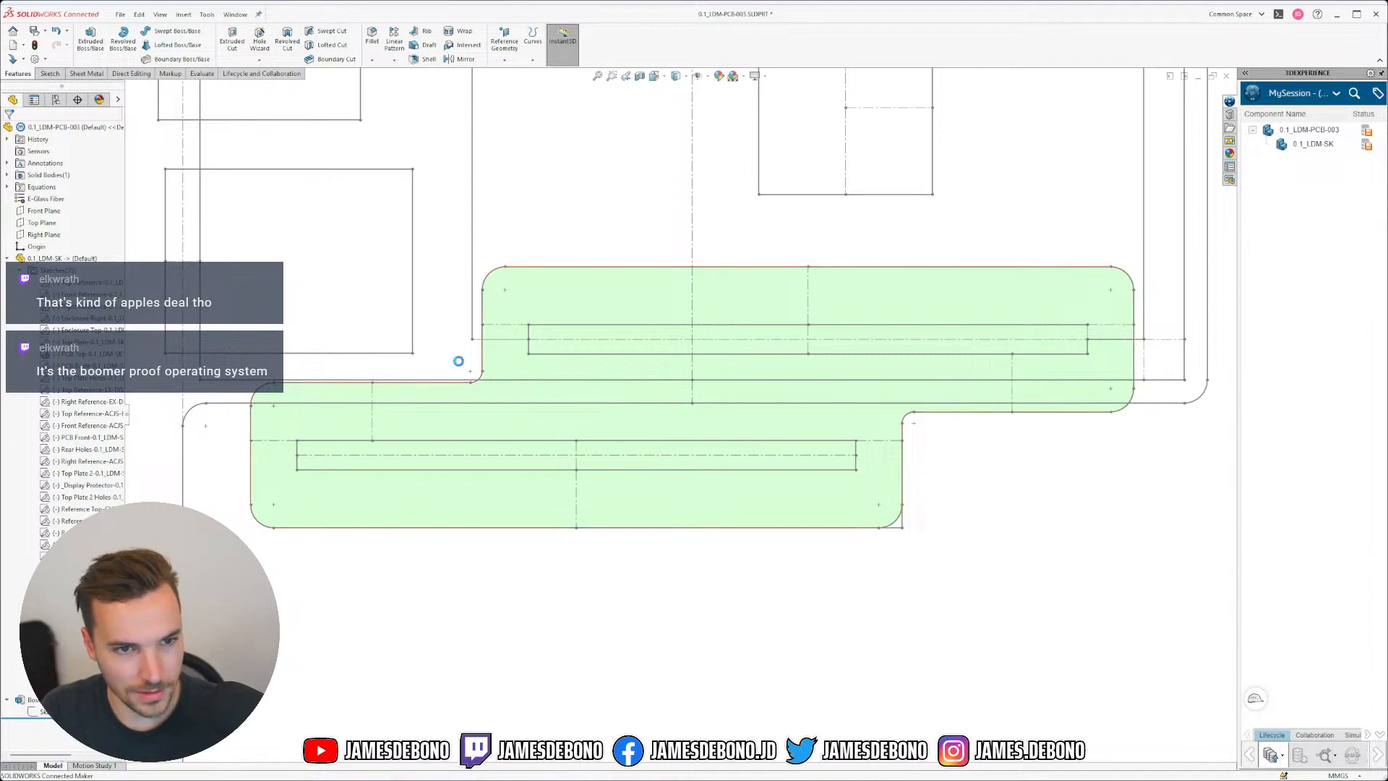
Step: Look over the 0.1_LDM-SK layout, switch to the 0.1_LDM-A assembly, and rebuild it with the changed models
{"action": "left_click", "coordinate": [233, 14]}
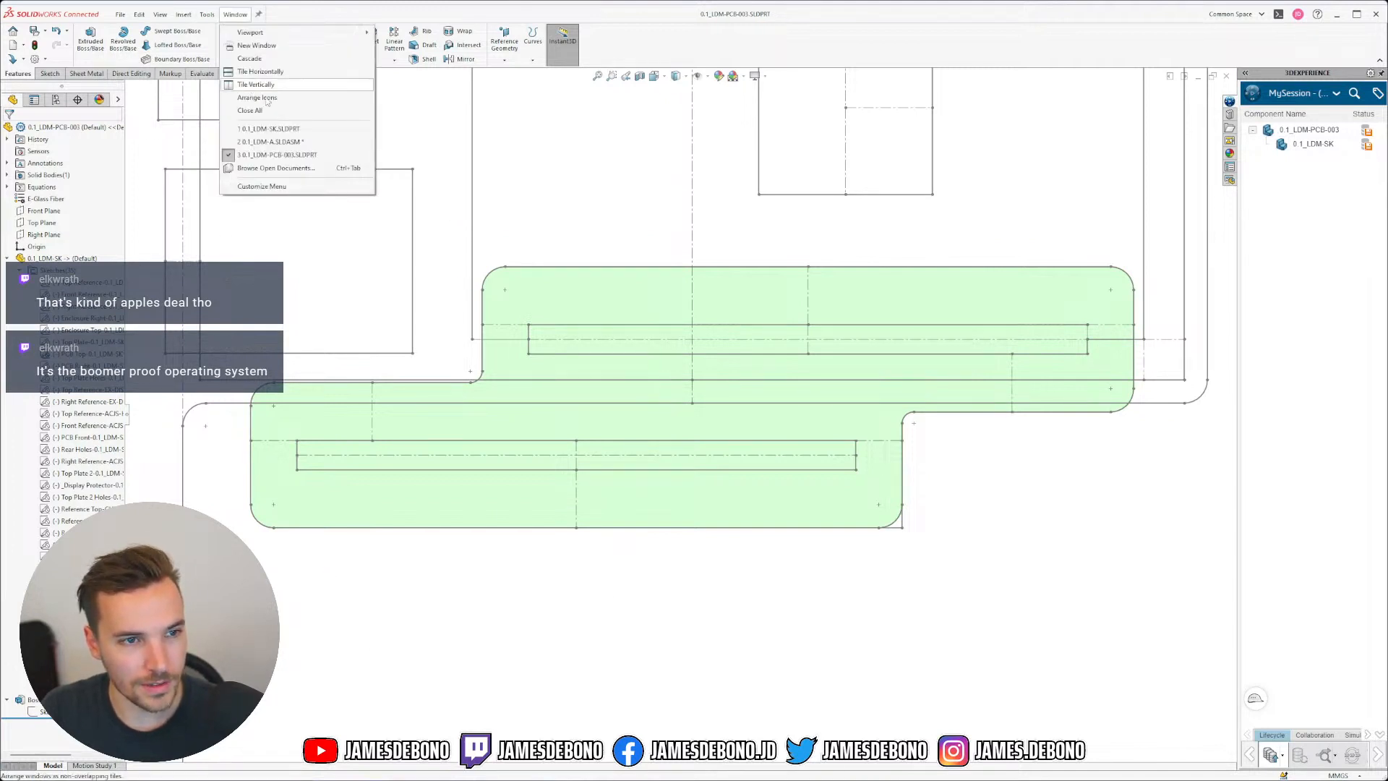
{"action": "left_click", "coordinate": [287, 133]}
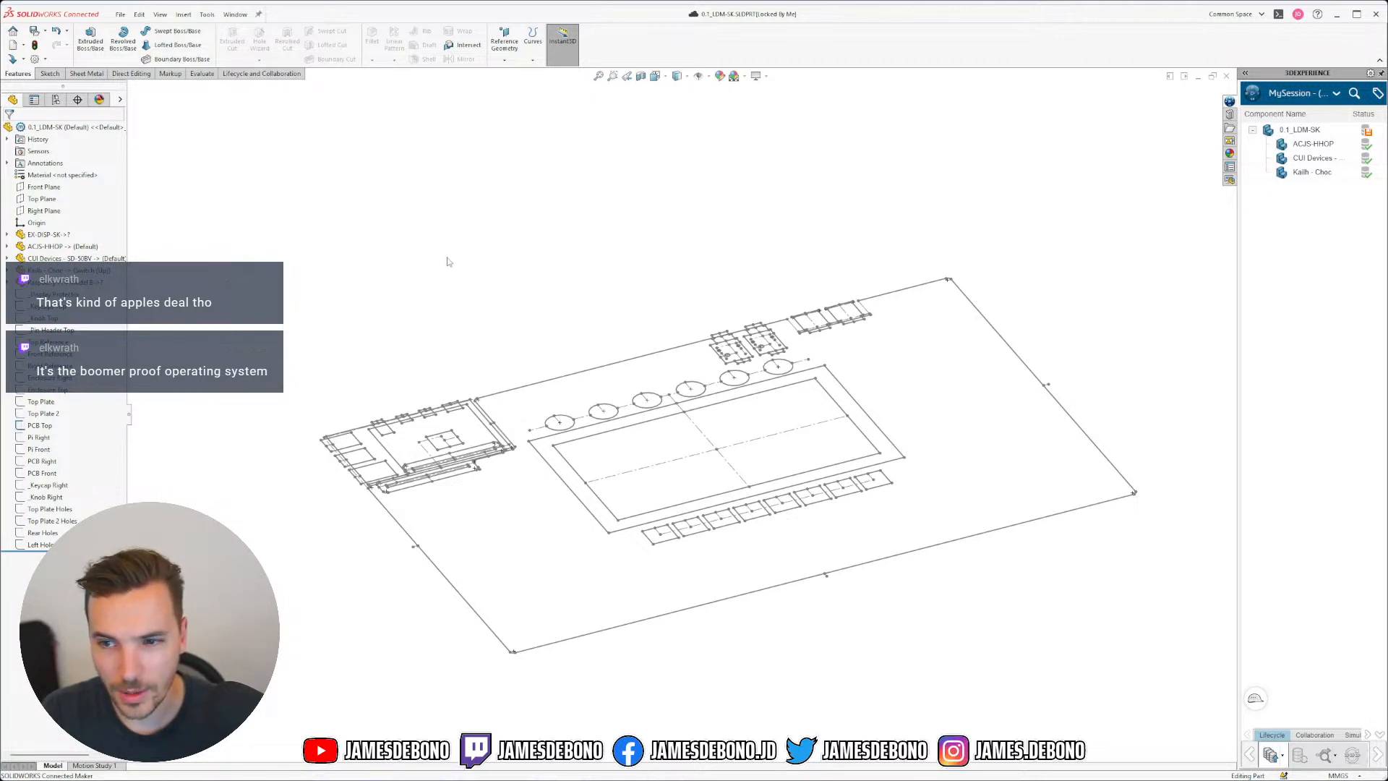
{"action": "scroll", "coordinate": [613, 491], "scroll_direction": "down", "scroll_amount": 5}
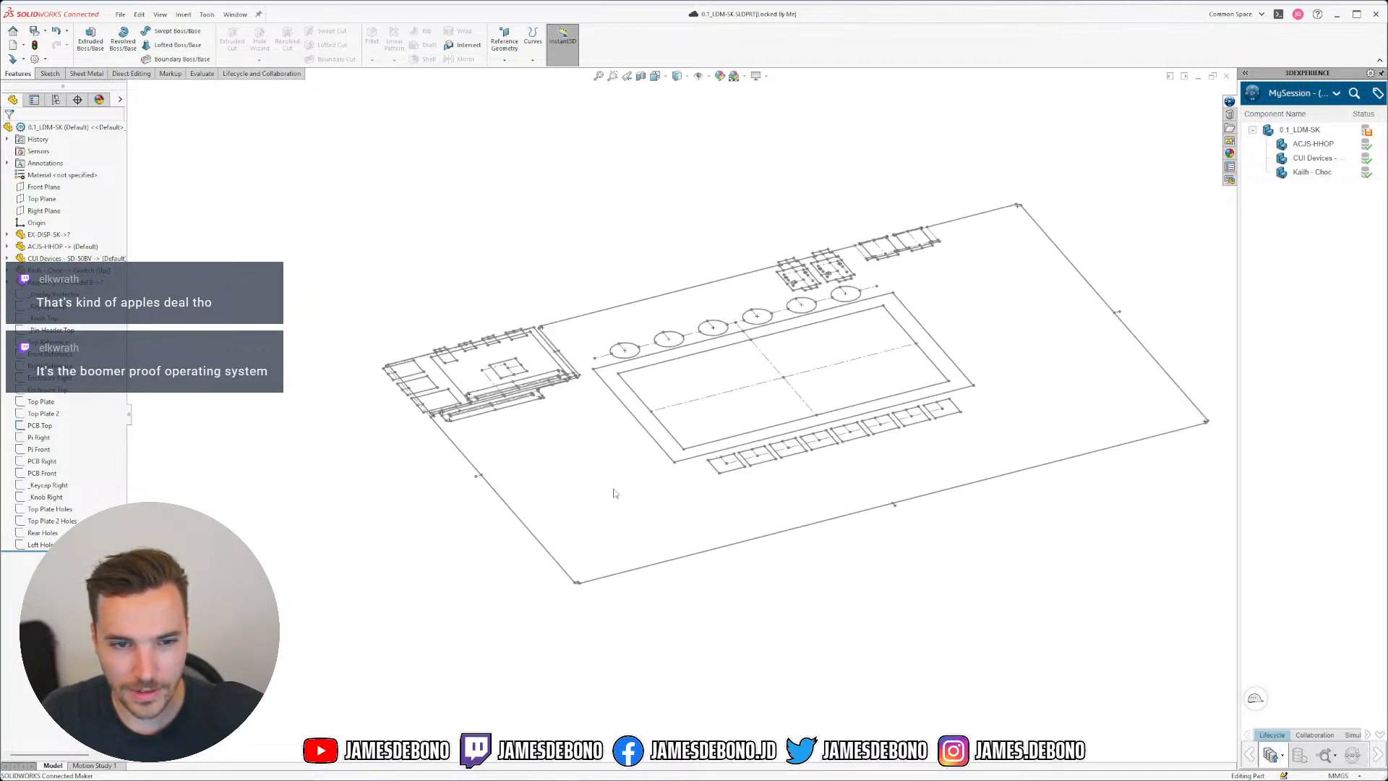
{"action": "mouse_move", "coordinate": [739, 353]}
{"action": "middle_mouse_down"}
{"action": "mouse_move", "coordinate": [698, 389]}
{"action": "mouse_move", "coordinate": [585, 436]}
{"action": "mouse_move", "coordinate": [599, 370]}
{"action": "mouse_move", "coordinate": [603, 492]}
{"action": "middle_mouse_up"}
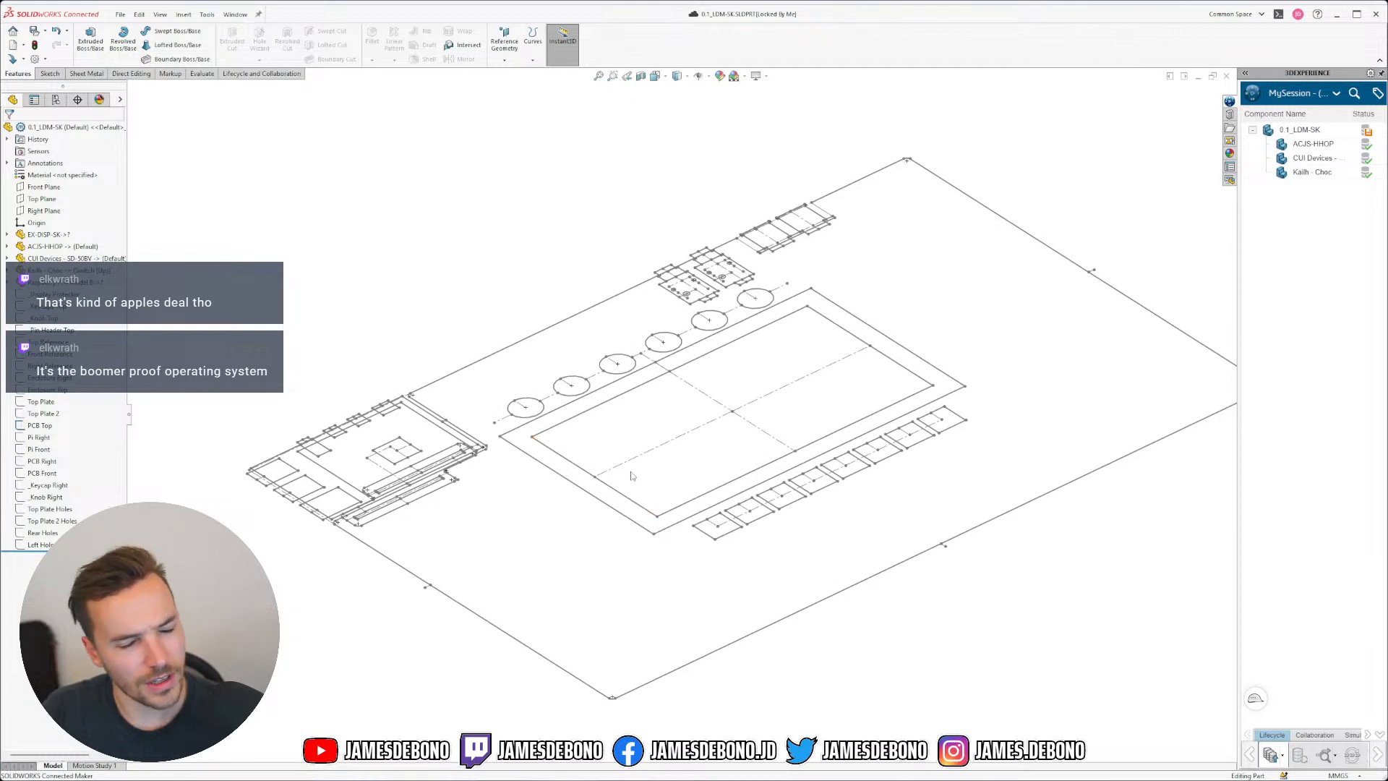
{"action": "left_click", "coordinate": [235, 14]}
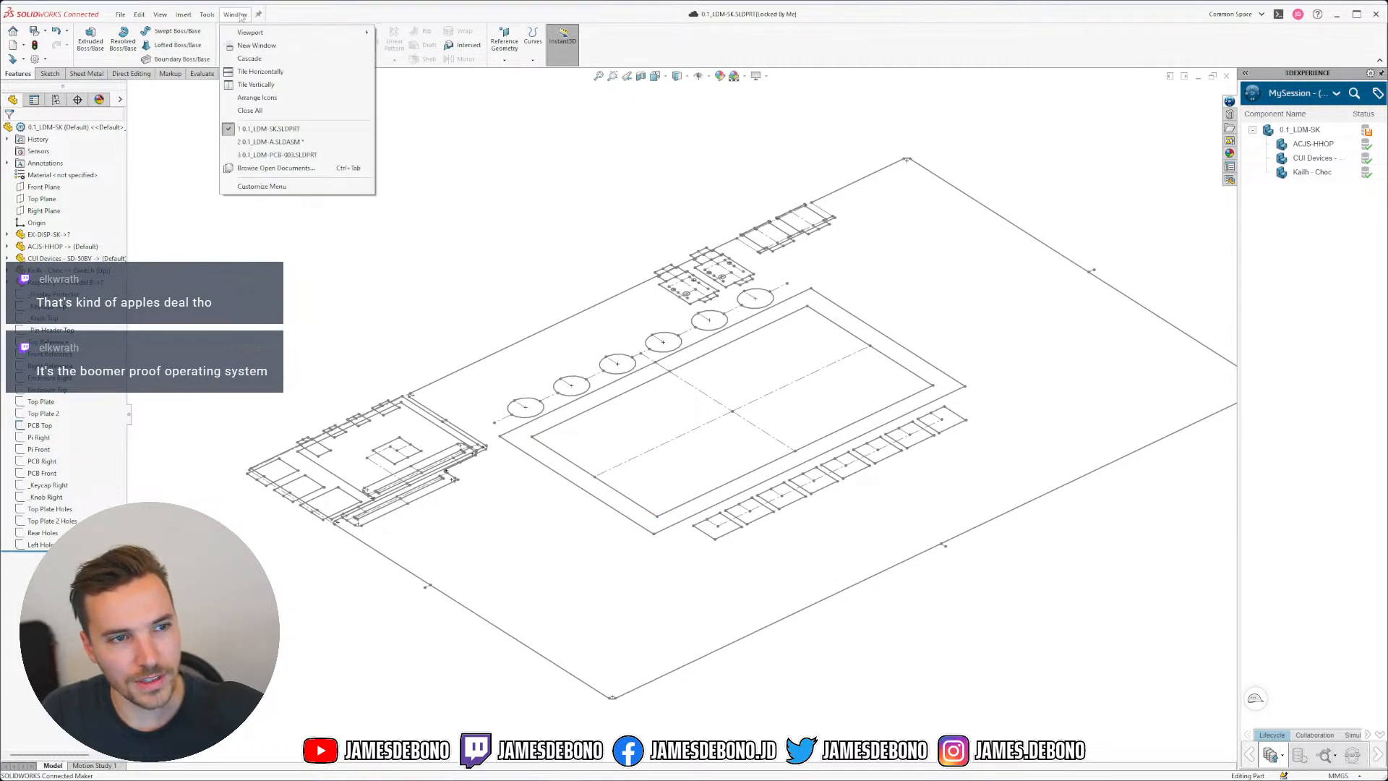
{"action": "left_click", "coordinate": [310, 145]}
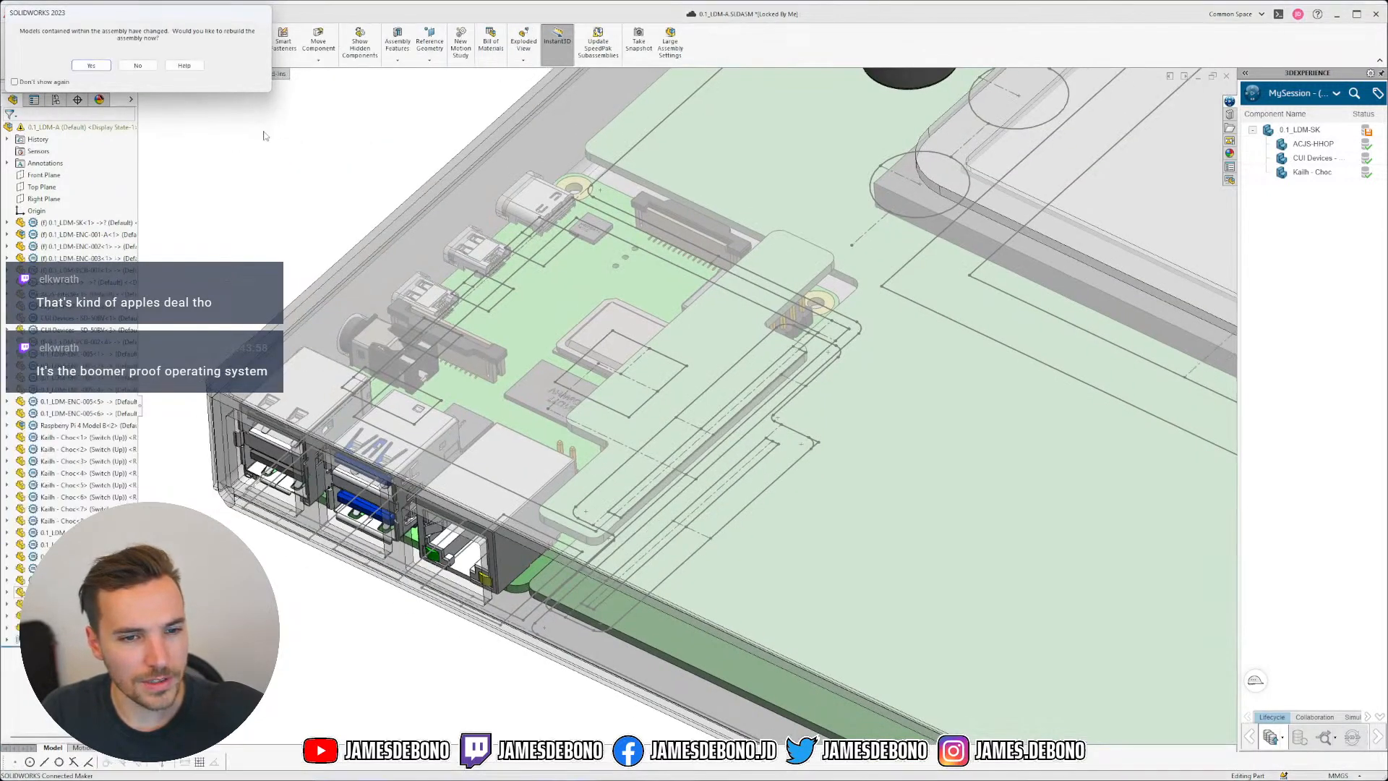
{"action": "left_click", "coordinate": [102, 68]}
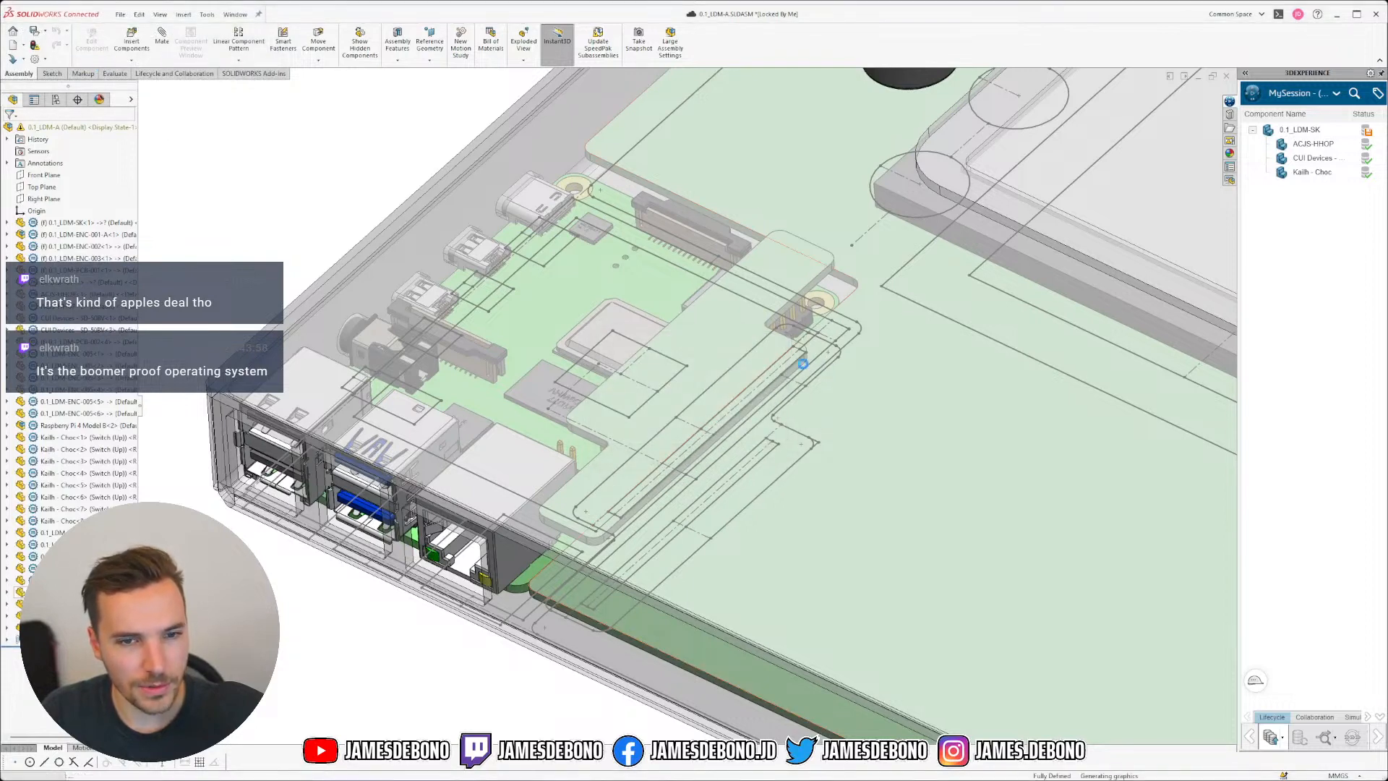
Step: Edit the PCB Top sketch of the 0.1_LDM-SK layout and trim the line ends projecting past the stepped outline's lower-right corner arc
{"action": "left_click", "coordinate": [235, 14]}
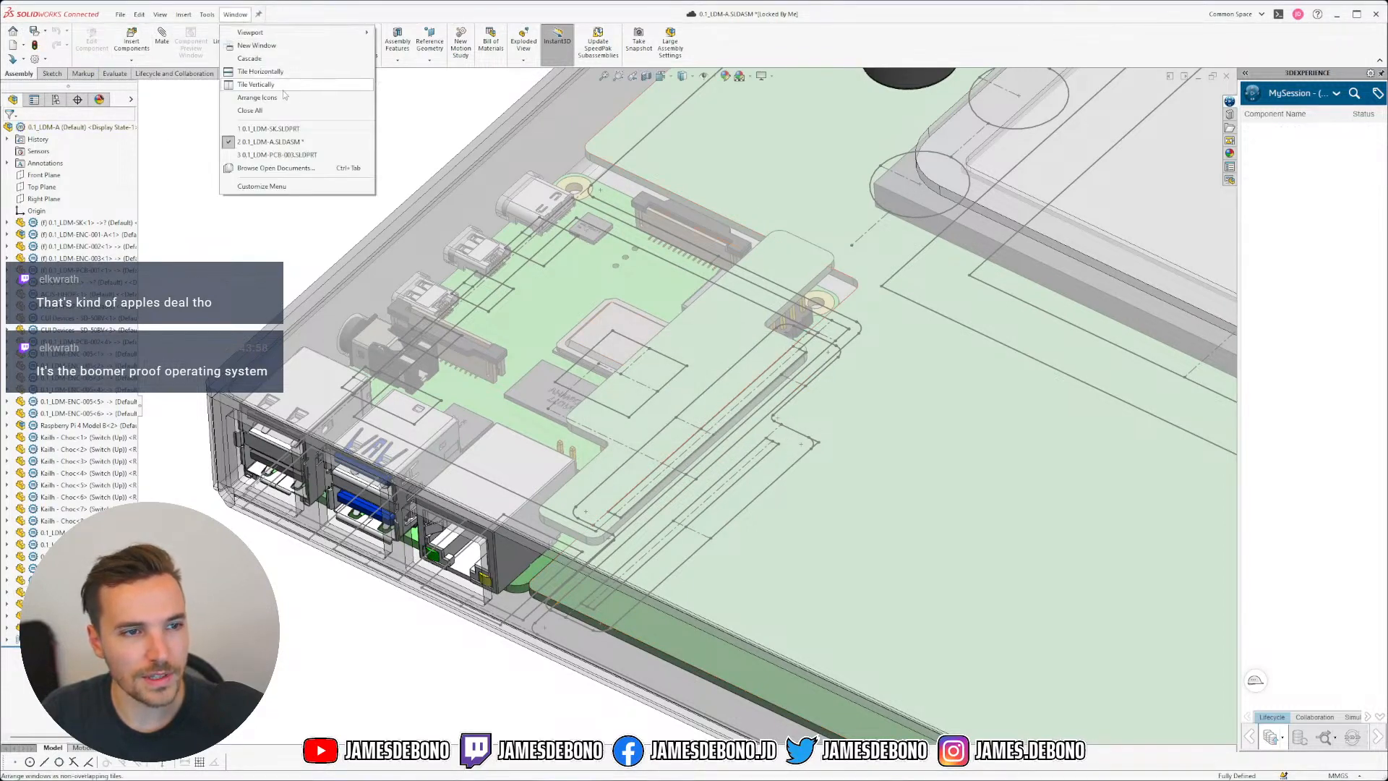
{"action": "left_click", "coordinate": [282, 129]}
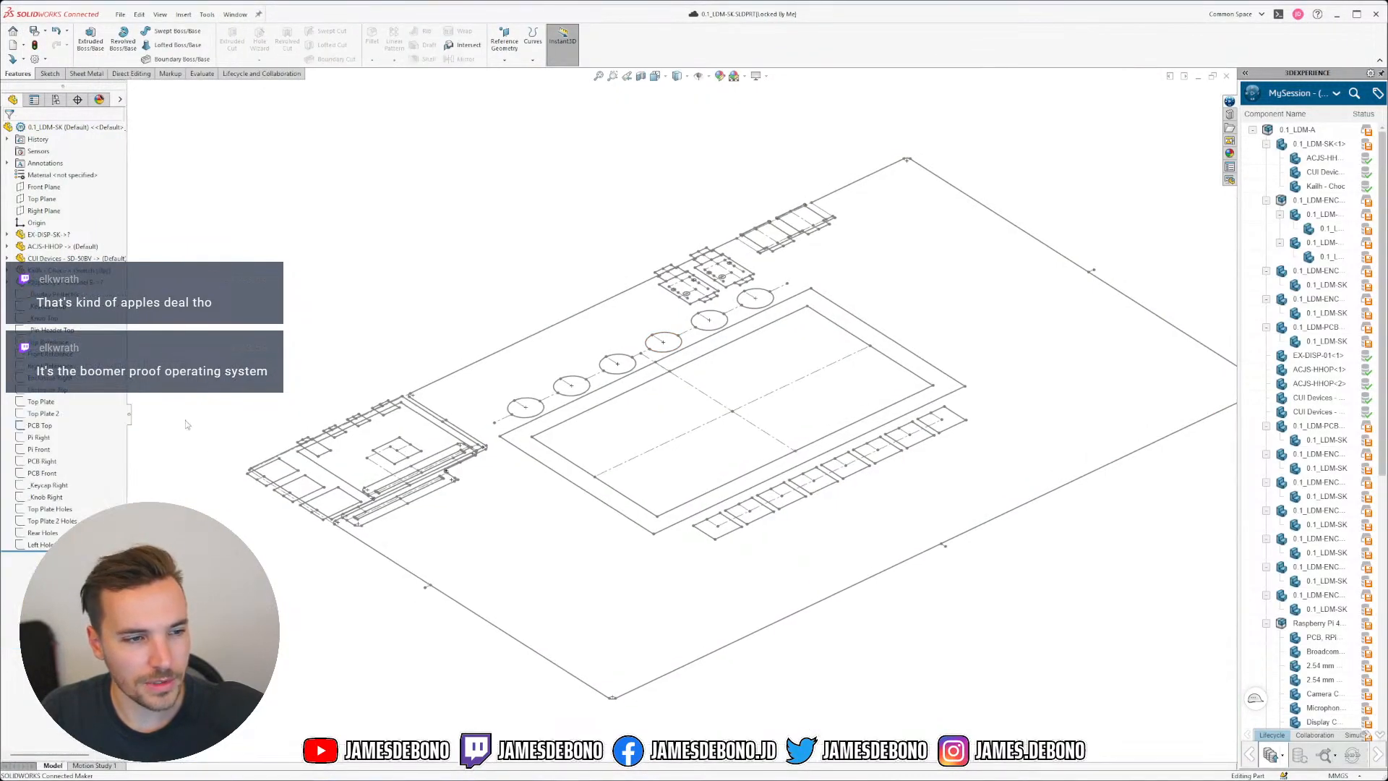
{"action": "left_click", "coordinate": [47, 428]}
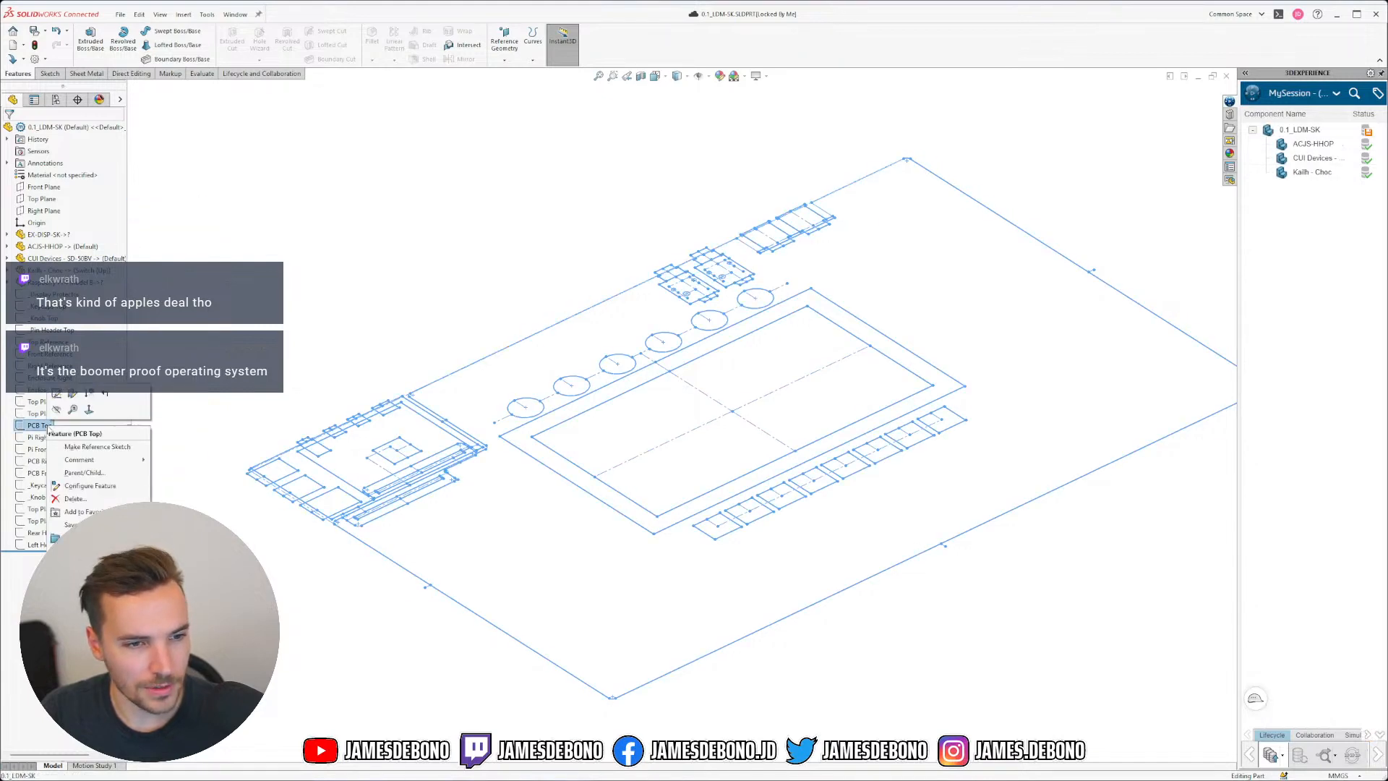
{"action": "left_click", "coordinate": [96, 409]}
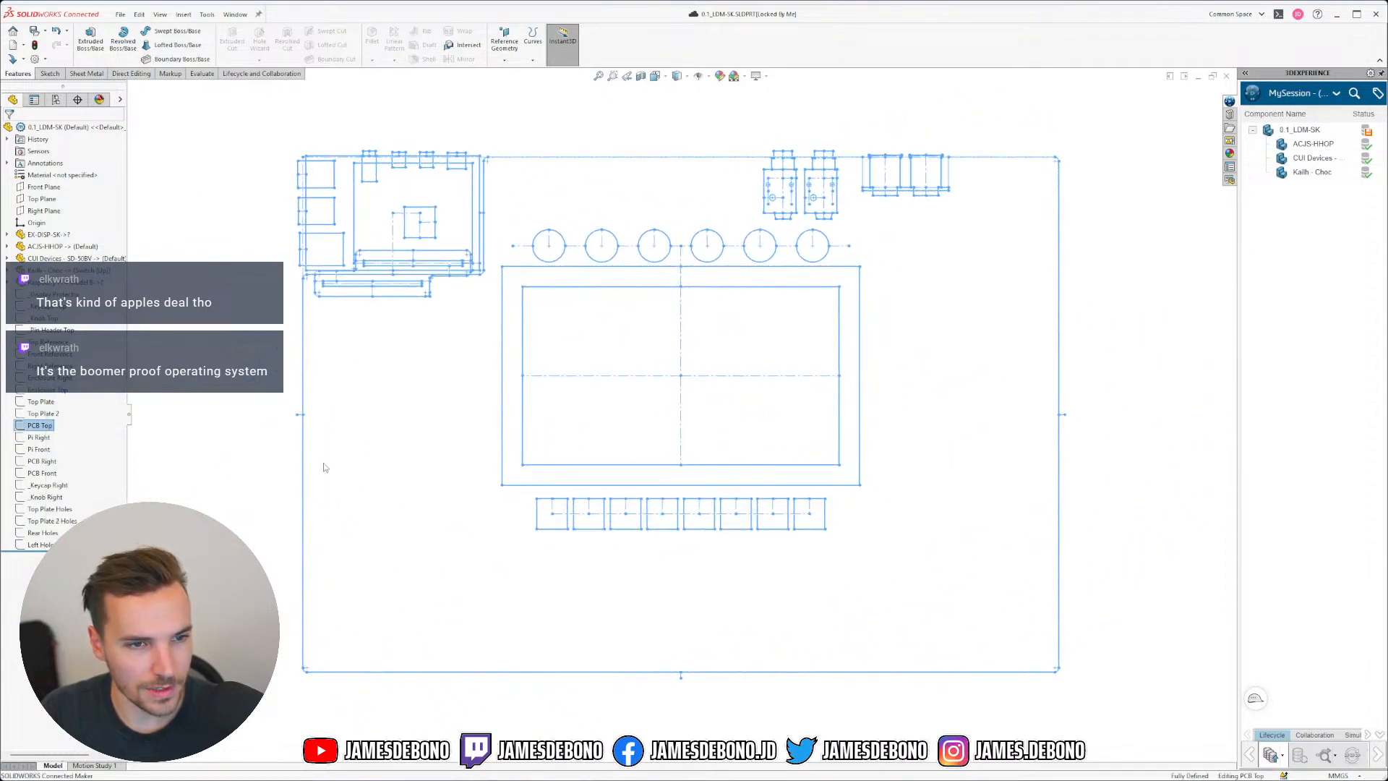
{"action": "scroll", "coordinate": [362, 266], "scroll_direction": "down", "scroll_amount": 3}
{"action": "scroll", "coordinate": [365, 304], "scroll_direction": "down", "scroll_amount": 6}
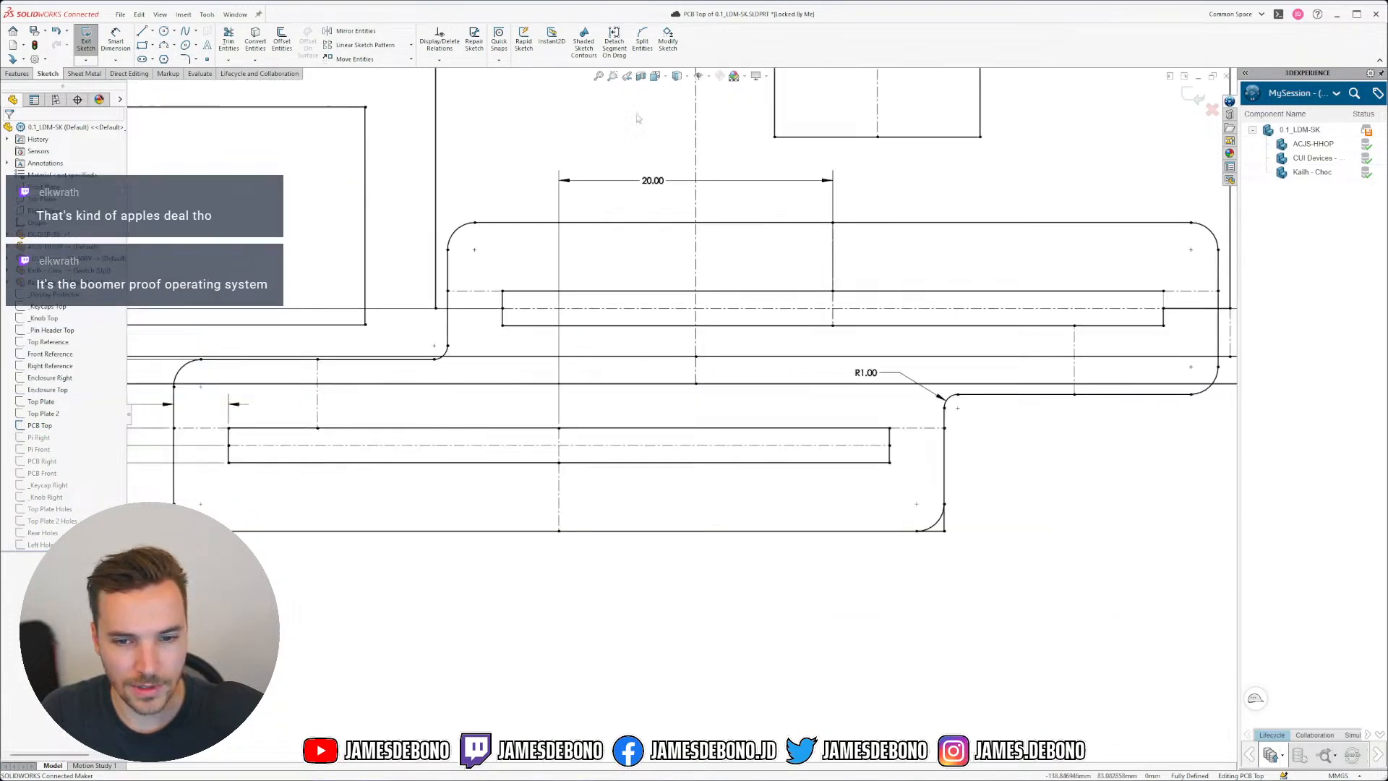
{"action": "left_click", "coordinate": [229, 39]}
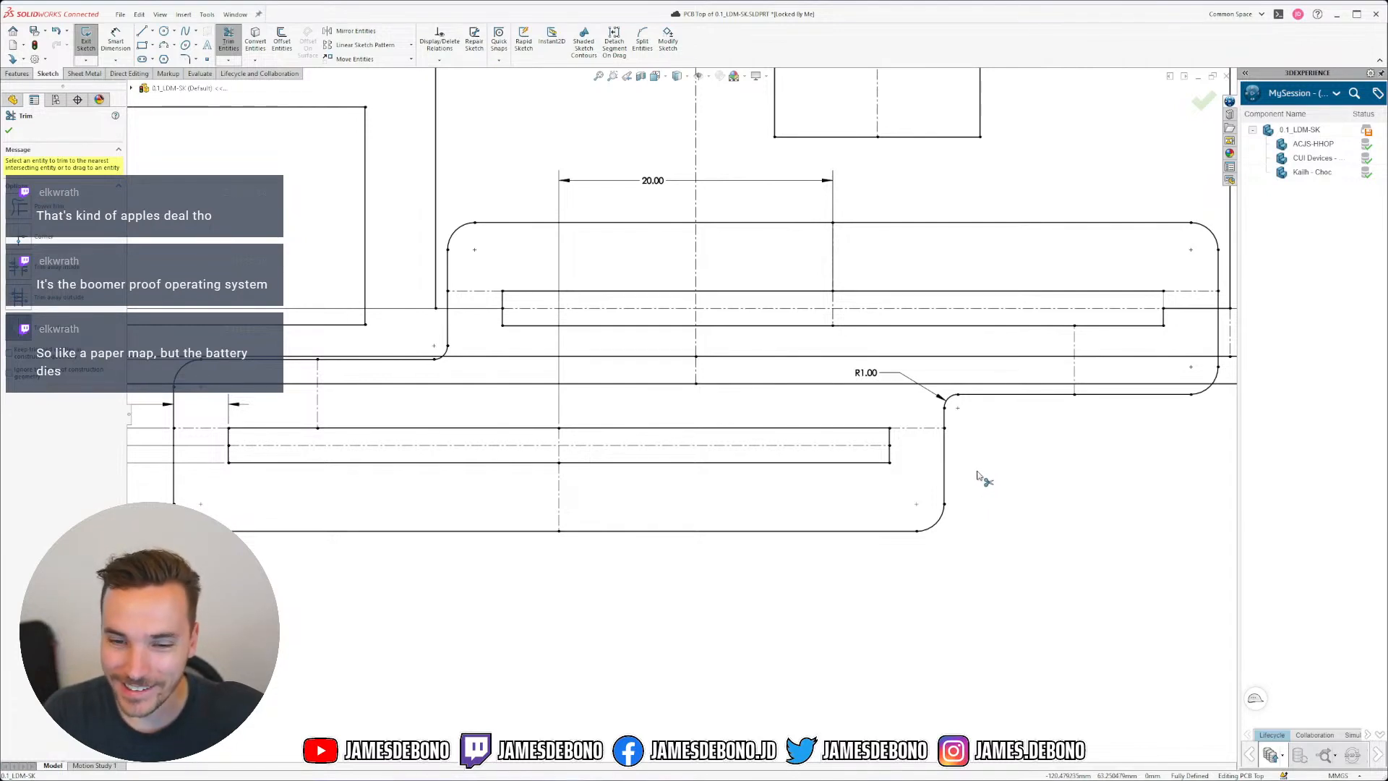
{"action": "key", "text": "Escape"}
Step: Finish the PCB Top sketch and save the 0.1_LDM-SK layout part
{"action": "scroll", "coordinate": [964, 466], "scroll_direction": "up", "scroll_amount": 5}
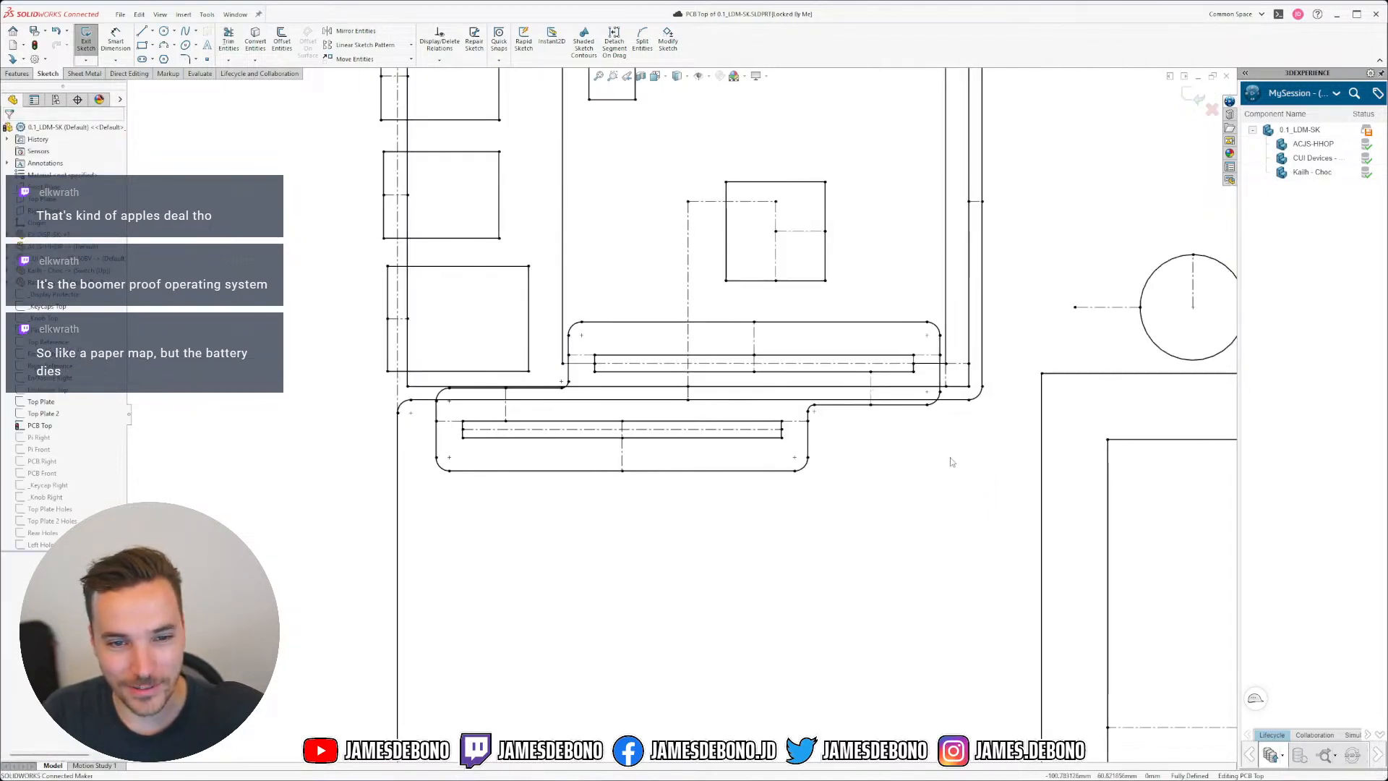
{"action": "left_click", "coordinate": [1192, 99]}
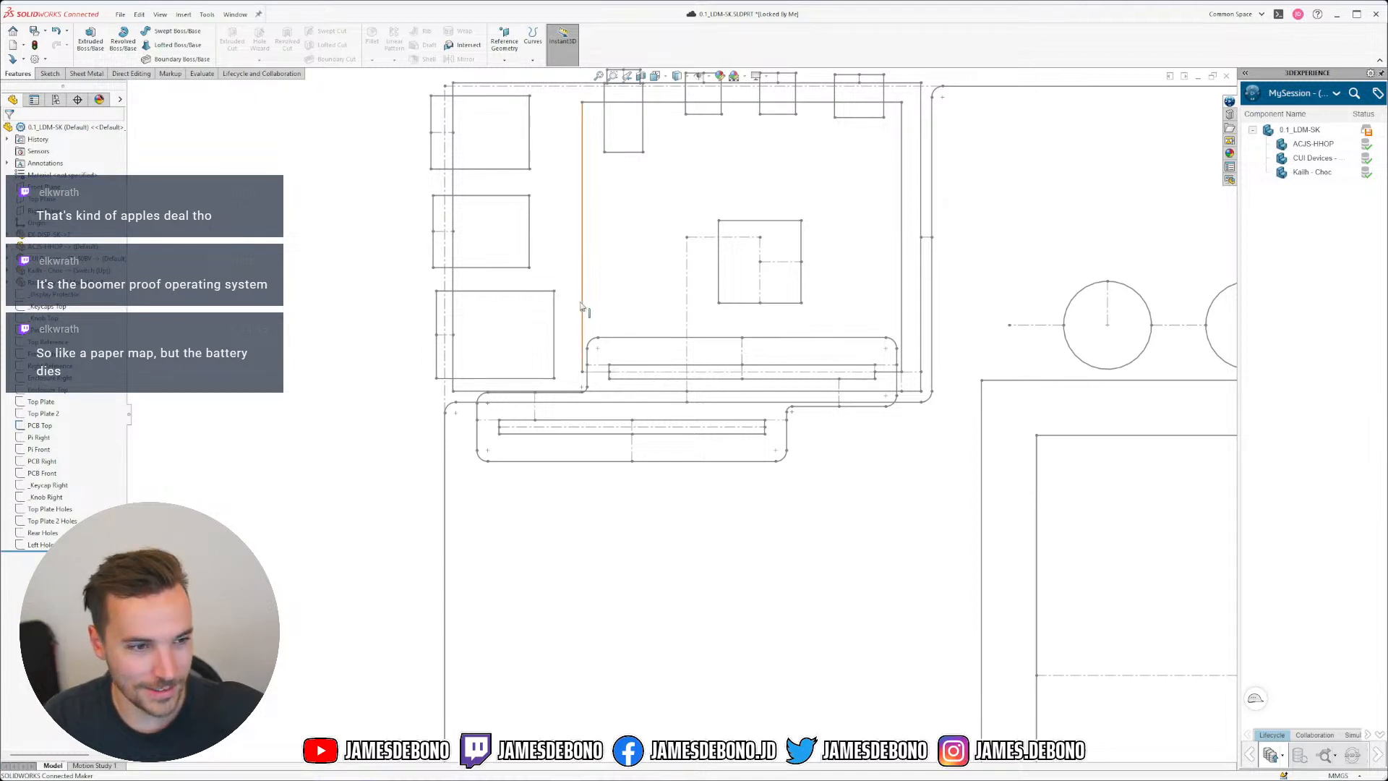
{"action": "key", "text": "ctrl+s"}
Step: Return to the 0.1_LDM-A assembly, rebuild it with the trimmed layout, and close the error report
{"action": "left_click", "coordinate": [235, 15]}
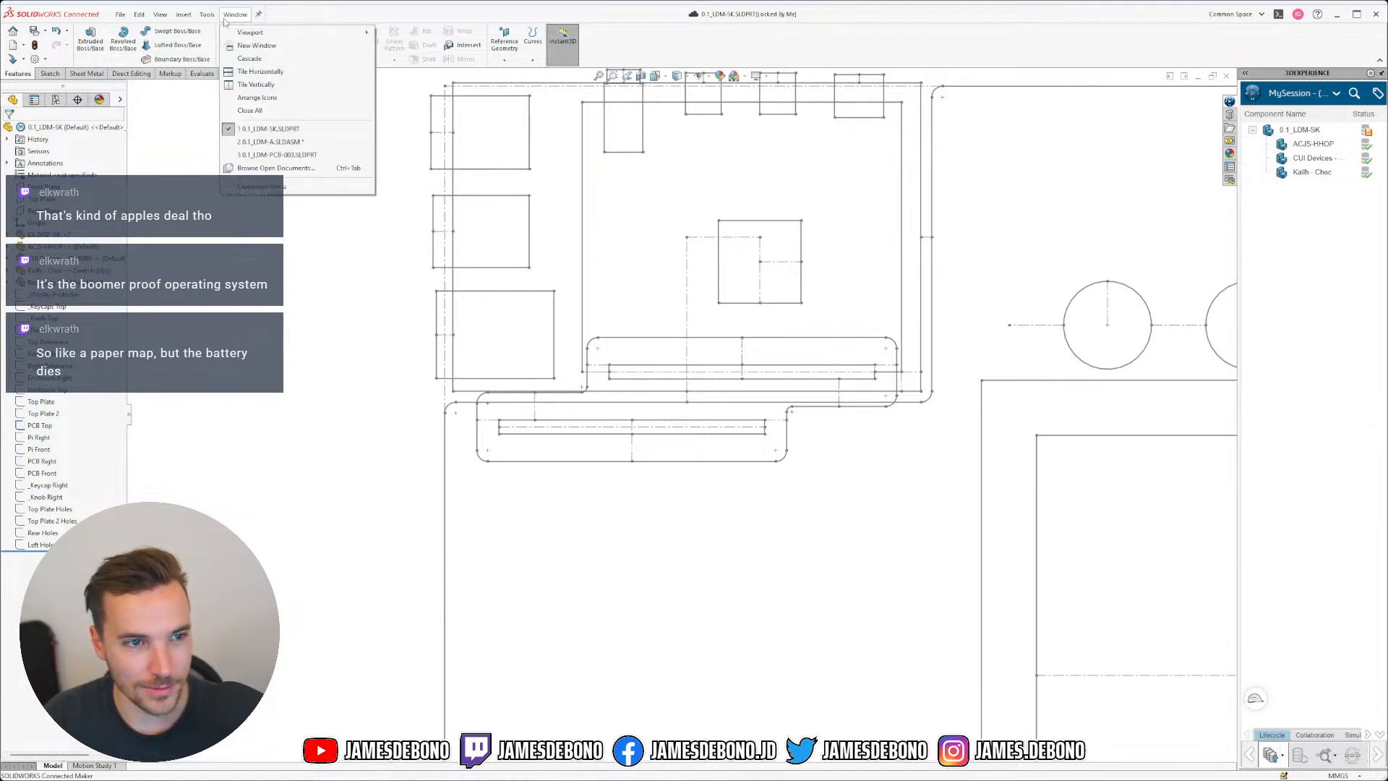
{"action": "left_click", "coordinate": [288, 142]}
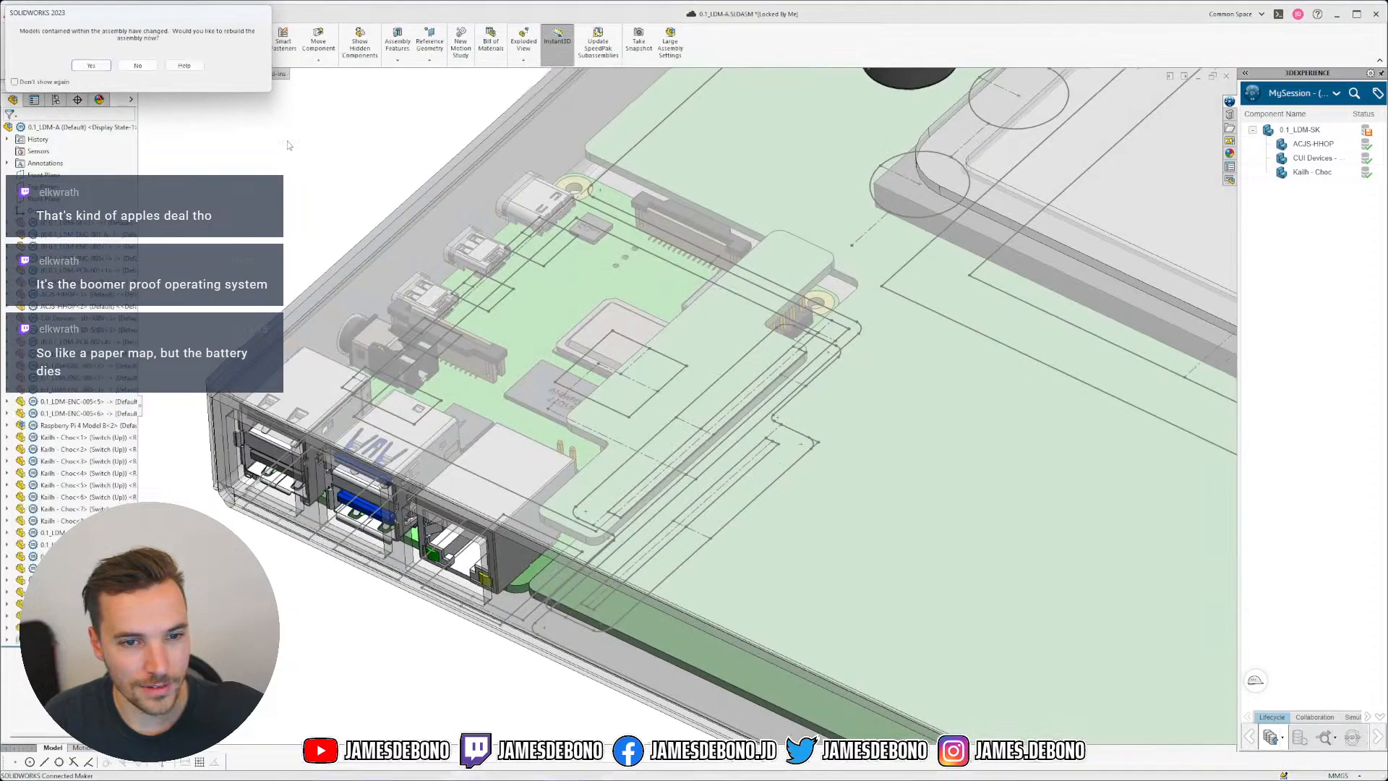
{"action": "left_click", "coordinate": [91, 65]}
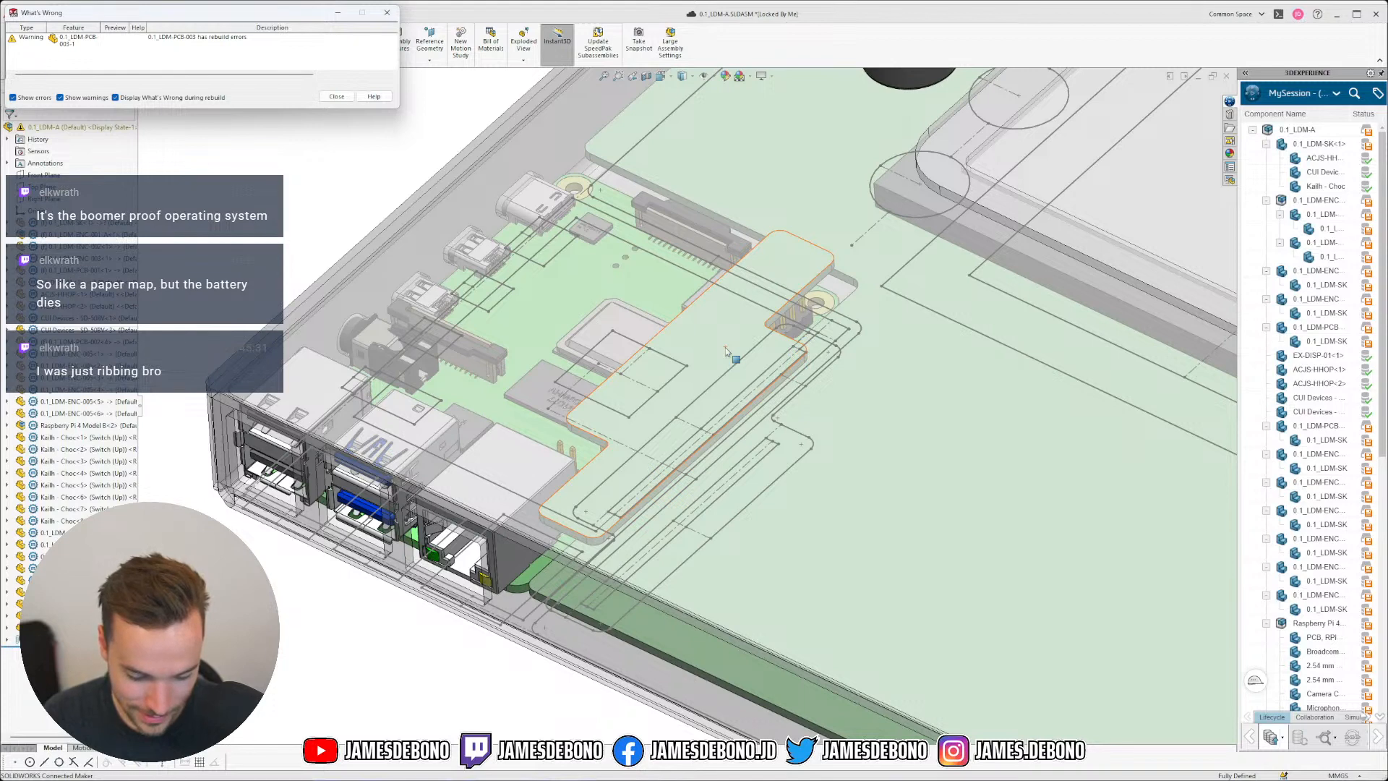
{"action": "left_click", "coordinate": [337, 97]}
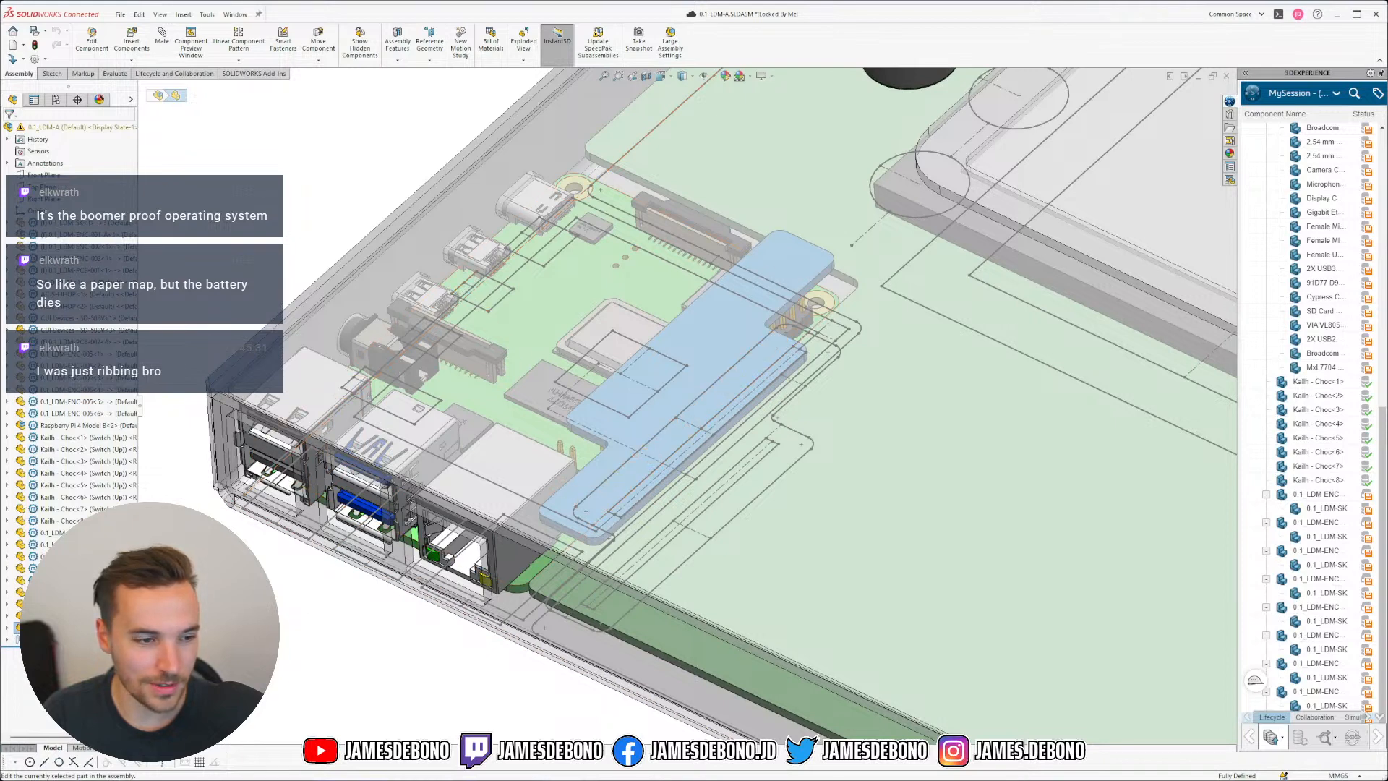
Step: Open the 0.1_LDM-PCB-003 part from the assembly and dismiss its error report
{"action": "right_click", "coordinate": [82, 390]}
{"action": "left_click", "coordinate": [85, 365]}
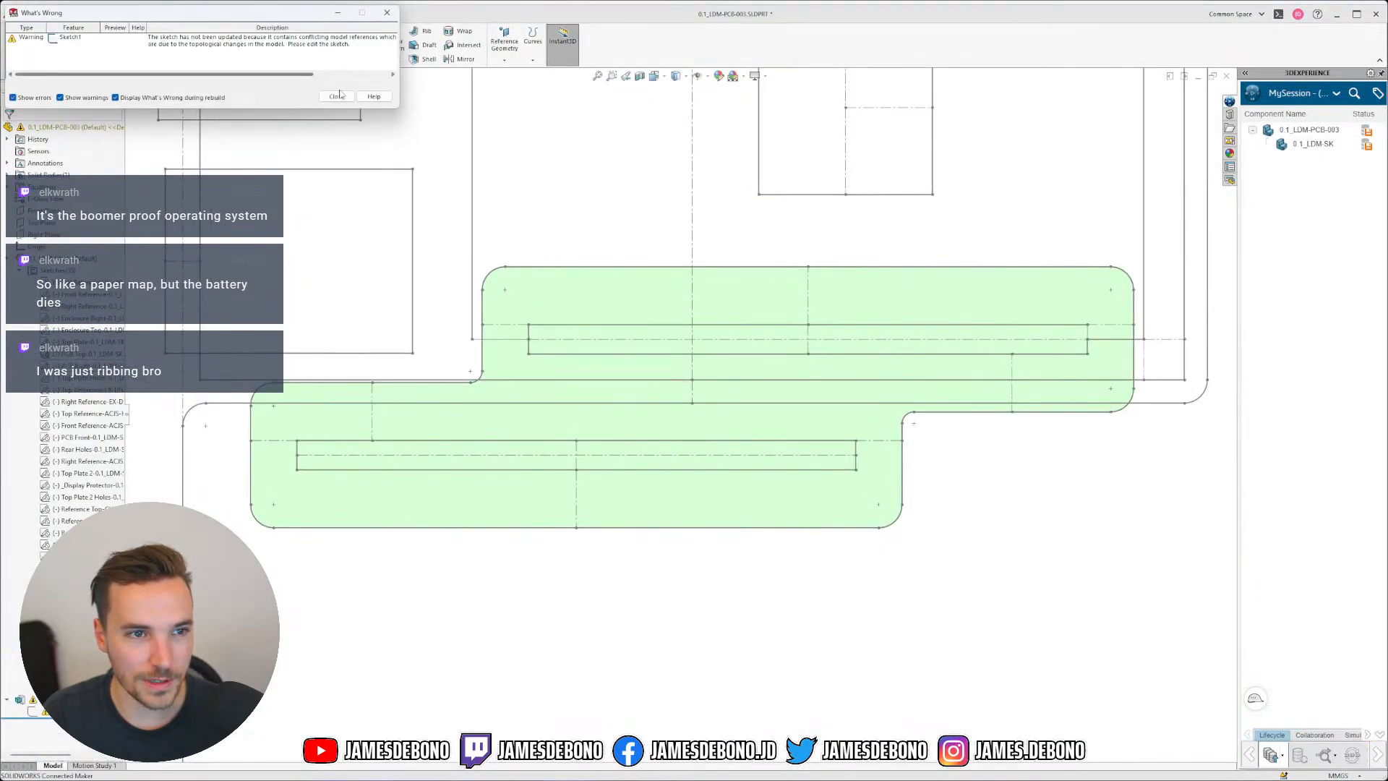
{"action": "left_click", "coordinate": [336, 96]}
Step: Edit the board sketch and delete the conflicting lower edge of the stepped outline
{"action": "left_click", "coordinate": [36, 711]}
{"action": "scroll", "coordinate": [327, 247], "scroll_direction": "up", "scroll_amount": 8}
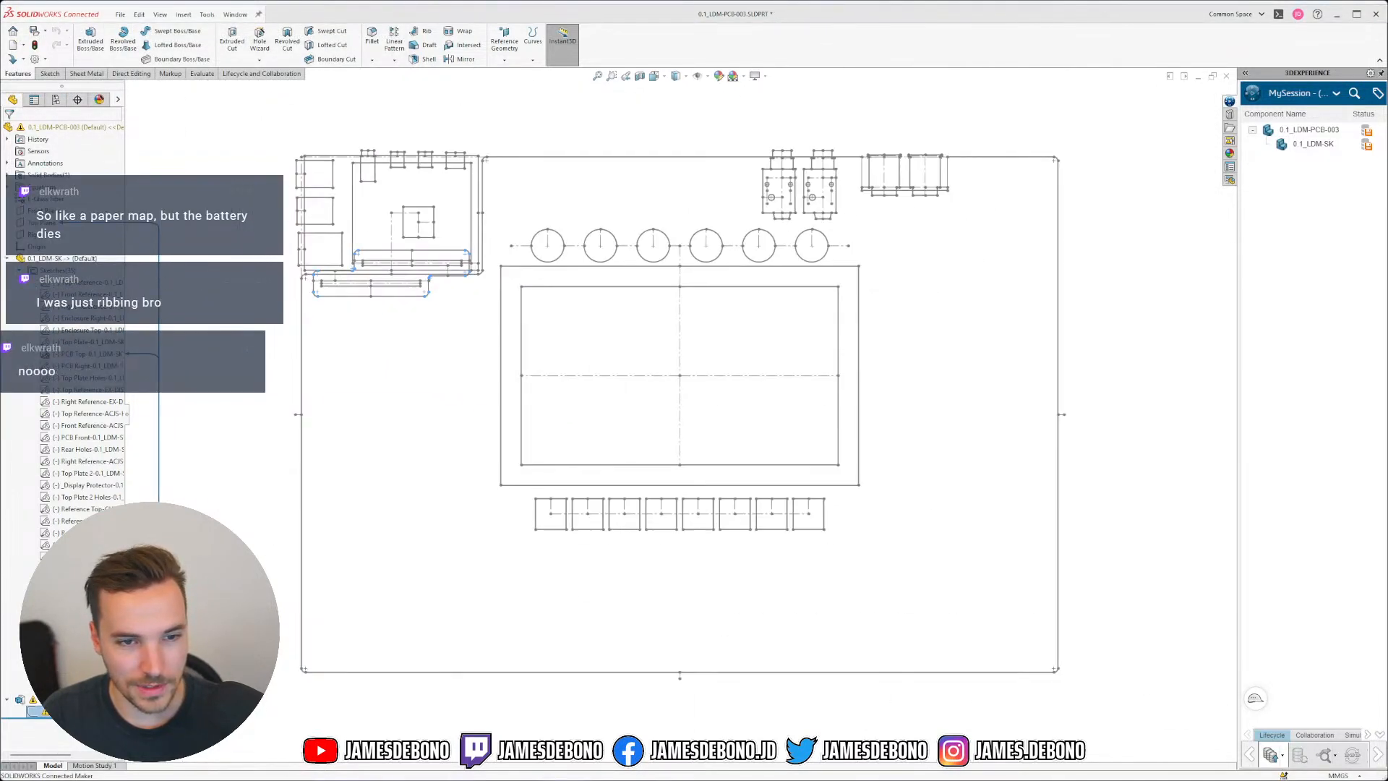
{"action": "scroll", "coordinate": [335, 246], "scroll_direction": "up", "scroll_amount": 1}
{"action": "scroll", "coordinate": [342, 225], "scroll_direction": "down", "scroll_amount": 5}
{"action": "scroll", "coordinate": [340, 343], "scroll_direction": "down", "scroll_amount": 4}
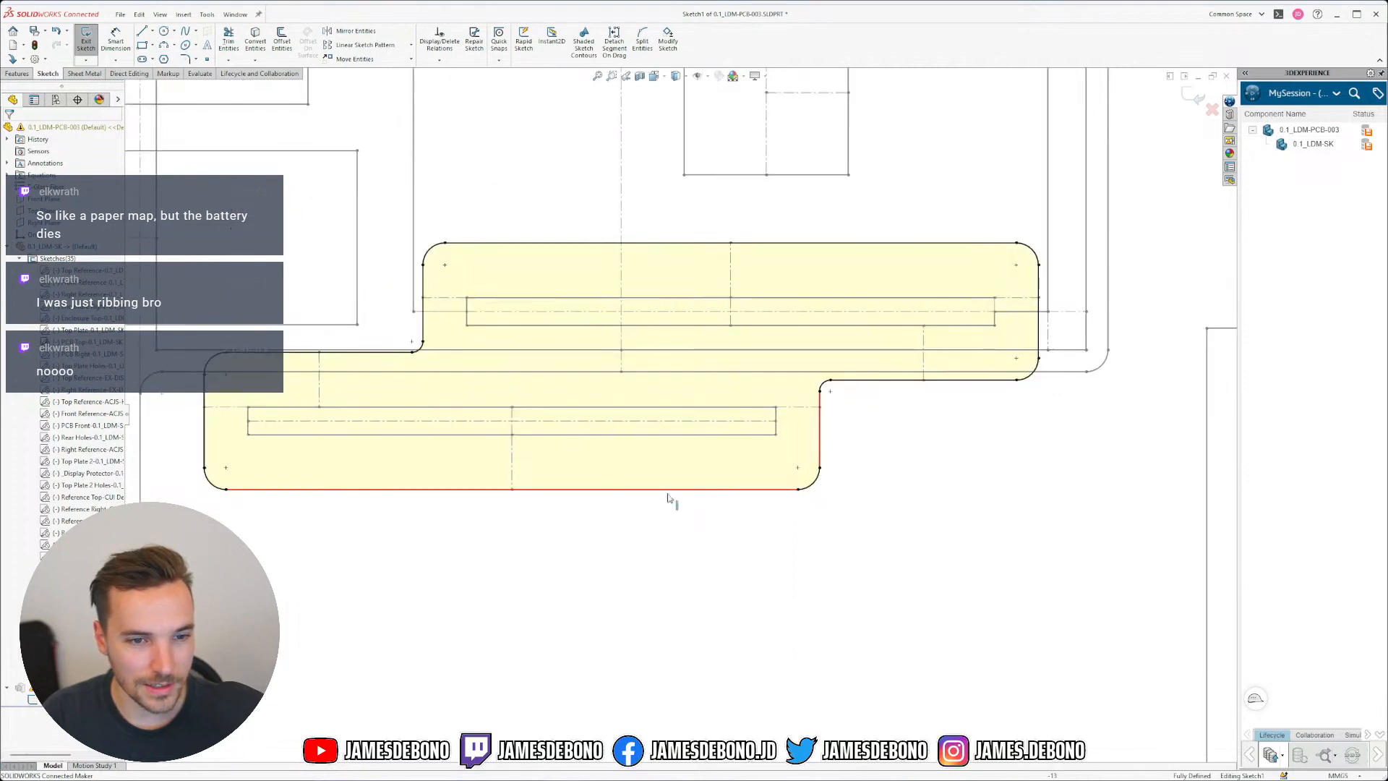
{"action": "left_click", "coordinate": [719, 491]}
{"action": "key", "text": "Delete"}
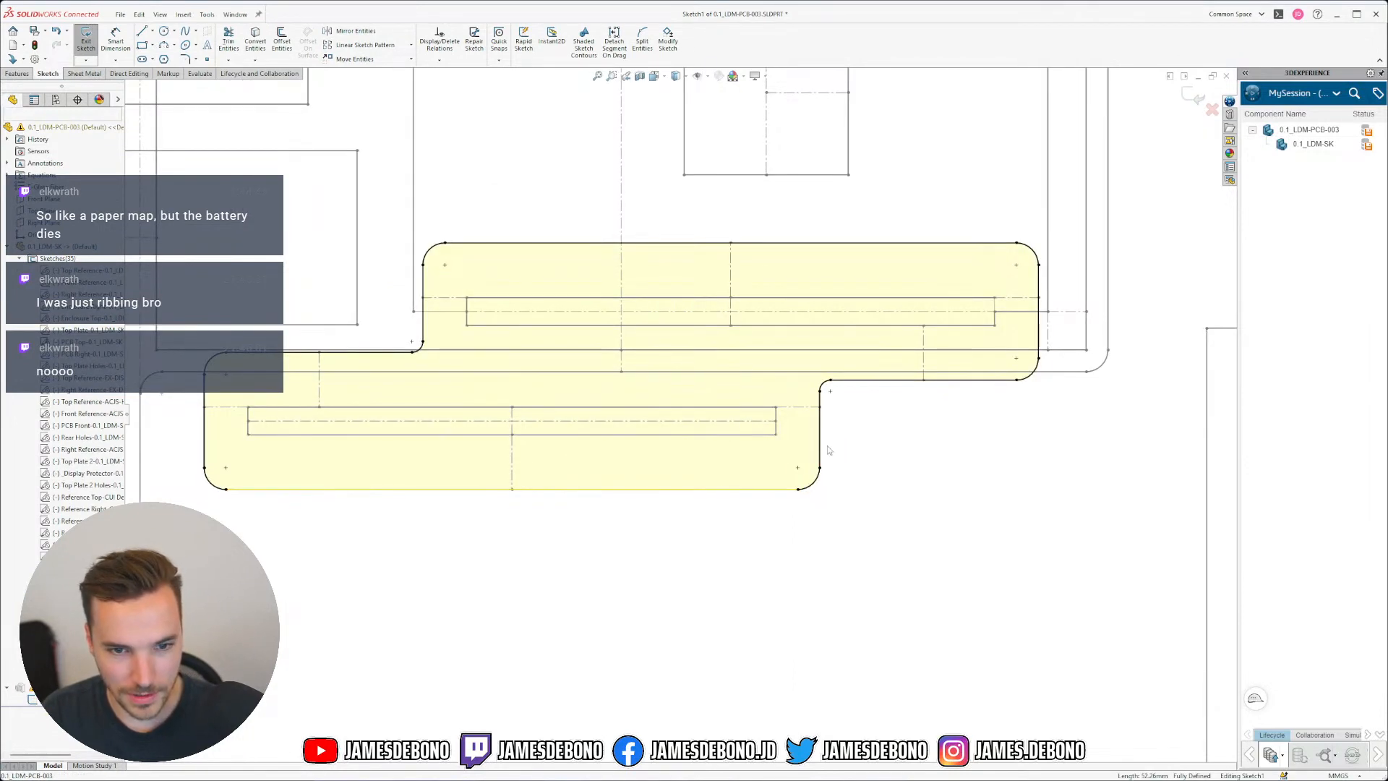
Step: Restore the outline's lower edge in the board sketch, inspect the closed profile against the layout, and finish the sketch
{"action": "mouse_move", "coordinate": [821, 453]}
{"action": "middle_mouse_down"}
{"action": "mouse_move", "coordinate": [675, 475]}
{"action": "mouse_move", "coordinate": [672, 415]}
{"action": "mouse_move", "coordinate": [651, 489]}
{"action": "middle_mouse_up"}
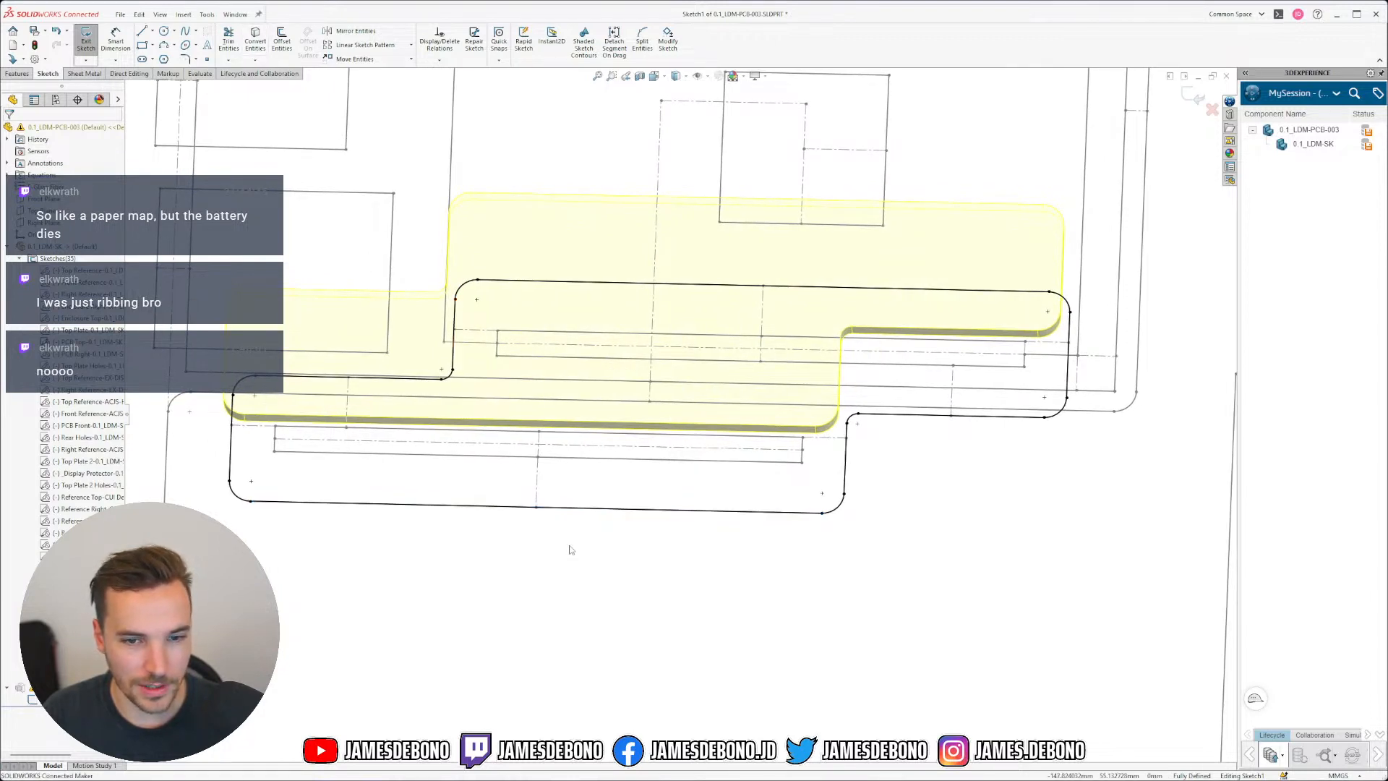
{"action": "scroll", "coordinate": [522, 361], "scroll_direction": "up", "scroll_amount": 2}
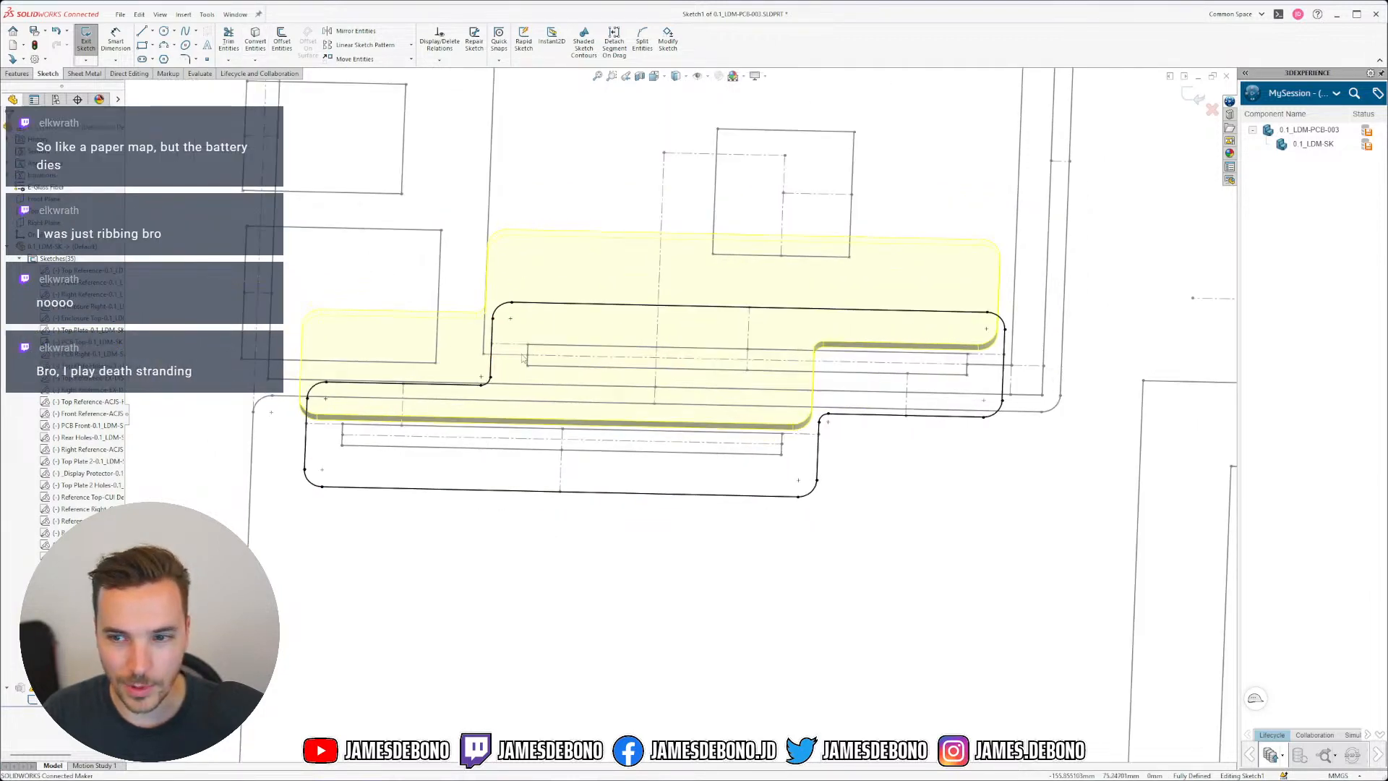
{"action": "scroll", "coordinate": [563, 370], "scroll_direction": "down", "scroll_amount": 1}
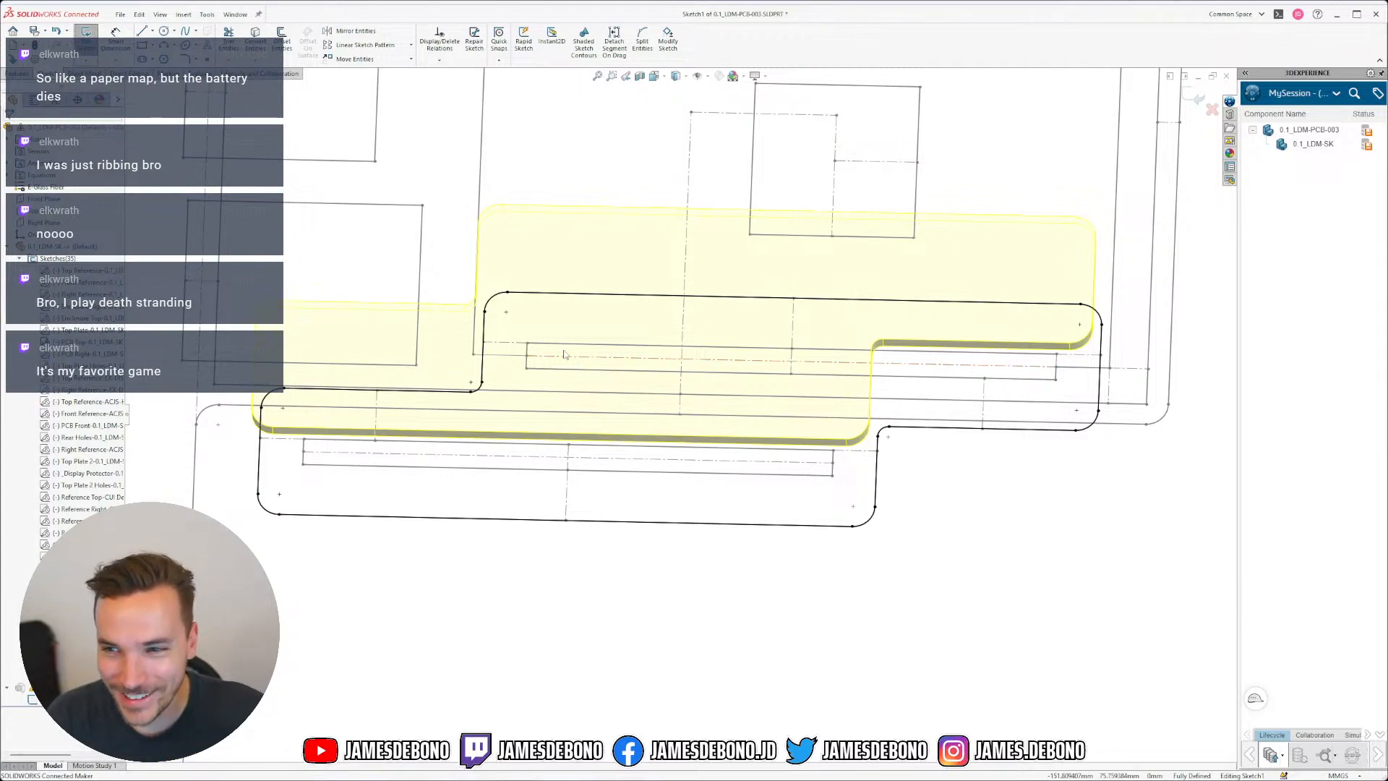
{"action": "mouse_move", "coordinate": [639, 539]}
{"action": "middle_mouse_down"}
{"action": "mouse_move", "coordinate": [638, 431]}
{"action": "mouse_move", "coordinate": [639, 499]}
{"action": "mouse_move", "coordinate": [655, 427]}
{"action": "mouse_move", "coordinate": [629, 434]}
{"action": "mouse_move", "coordinate": [626, 483]}
{"action": "middle_mouse_up"}
{"action": "scroll", "coordinate": [683, 416], "scroll_direction": "up", "scroll_amount": 4}
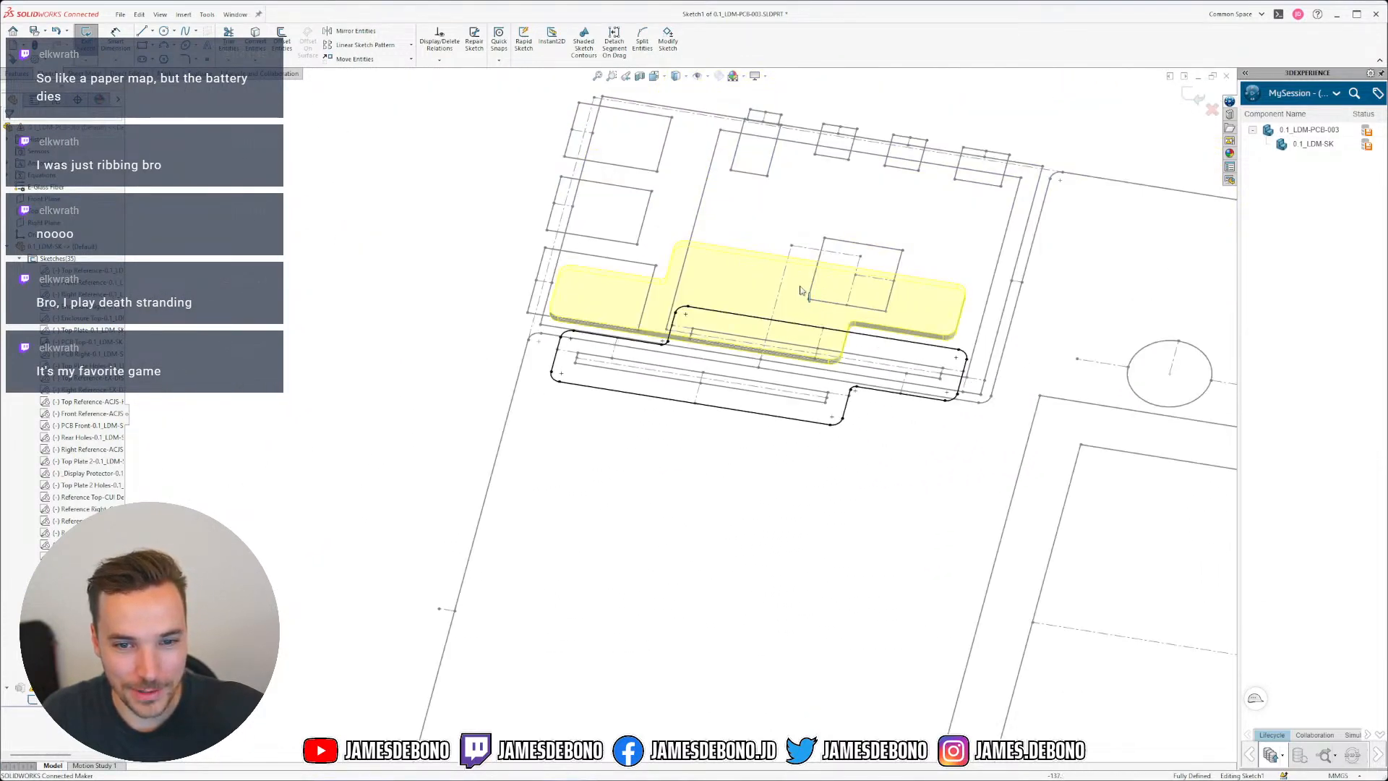
{"action": "scroll", "coordinate": [802, 294], "scroll_direction": "down", "scroll_amount": 2}
{"action": "mouse_move", "coordinate": [775, 367]}
{"action": "middle_mouse_down"}
{"action": "mouse_move", "coordinate": [769, 318]}
{"action": "mouse_move", "coordinate": [763, 399]}
{"action": "middle_mouse_up"}
{"action": "scroll", "coordinate": [764, 237], "scroll_direction": "up", "scroll_amount": 1}
{"action": "scroll", "coordinate": [765, 237], "scroll_direction": "down", "scroll_amount": 1}
{"action": "scroll", "coordinate": [809, 268], "scroll_direction": "down", "scroll_amount": 1}
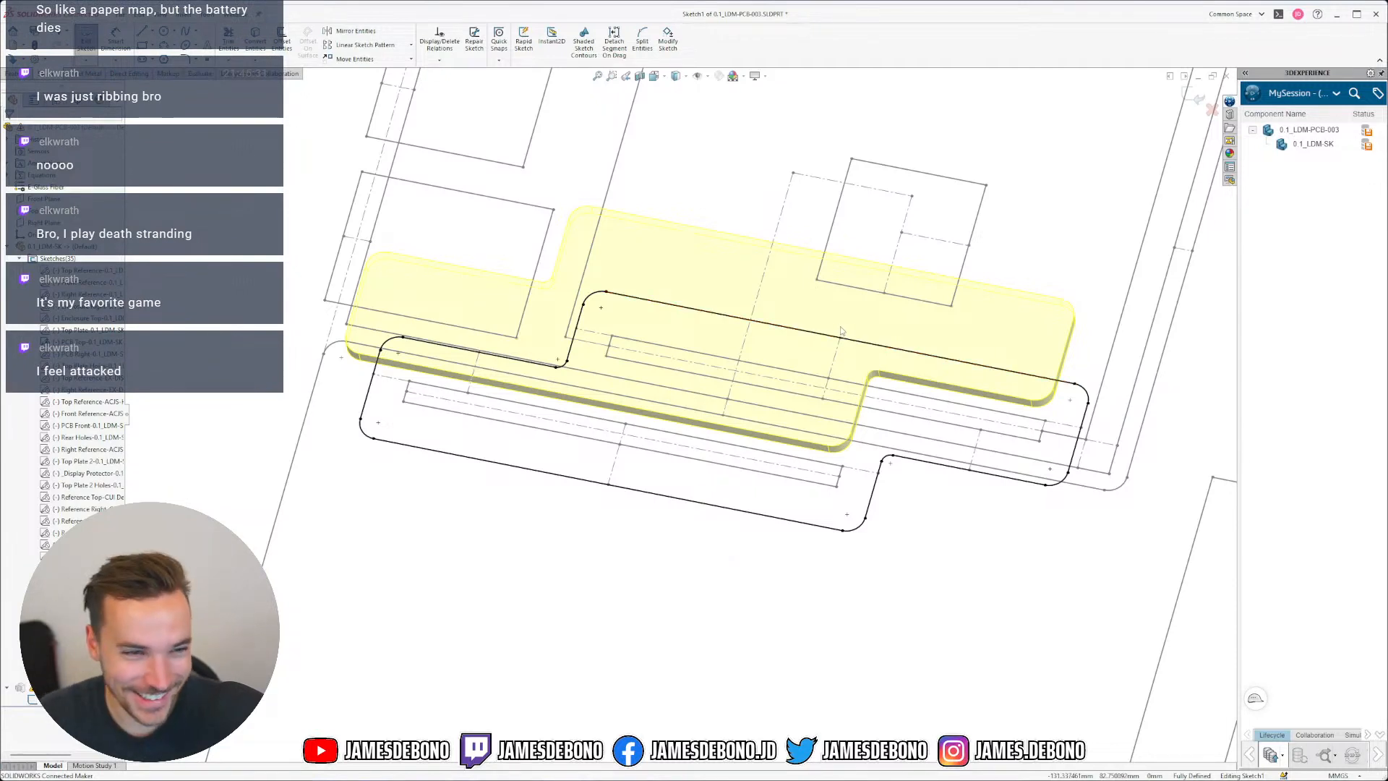
{"action": "left_click", "coordinate": [1193, 95]}
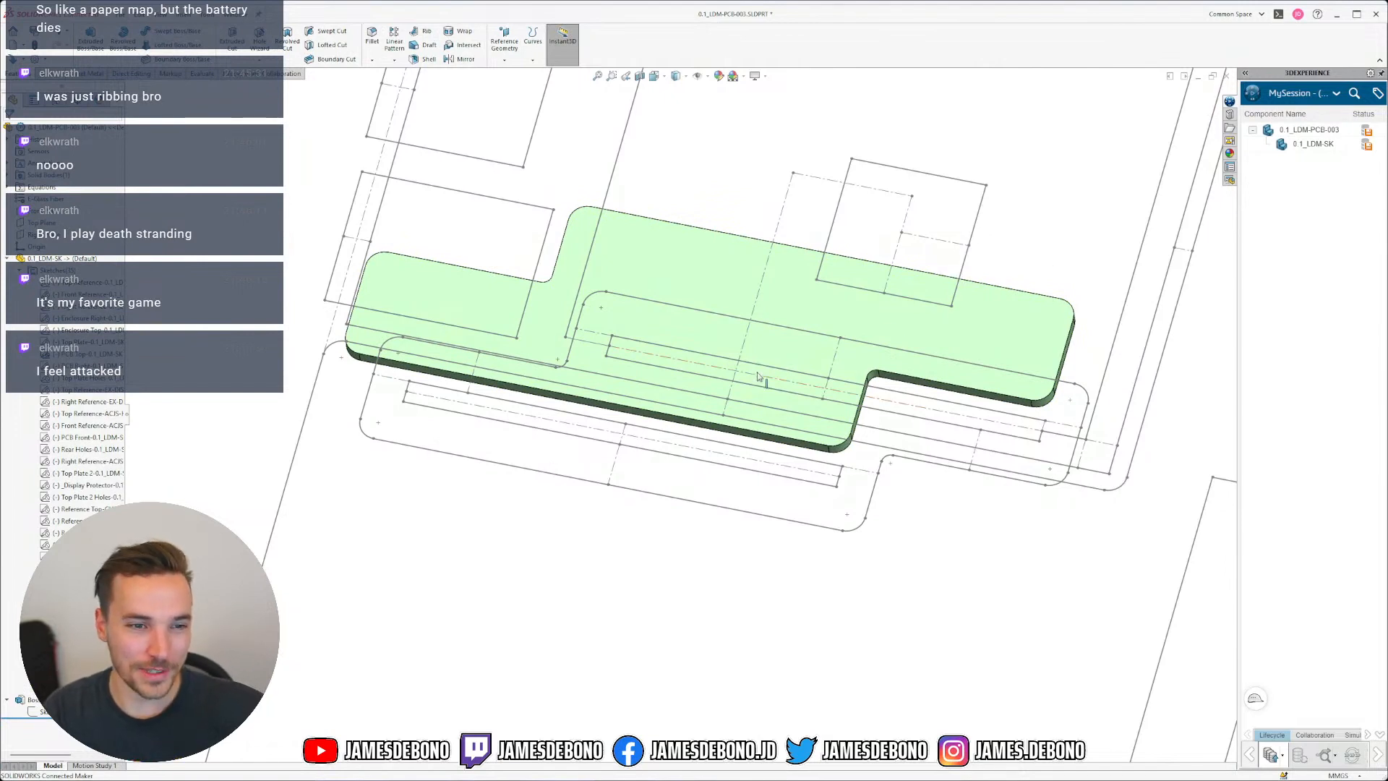
Step: Hide the PCB Top layout sketch in the board part and save 0.1_LDM-PCB-003
{"action": "middle_click_drag", "start_coordinate": [737, 407], "coordinate": [738, 417]}
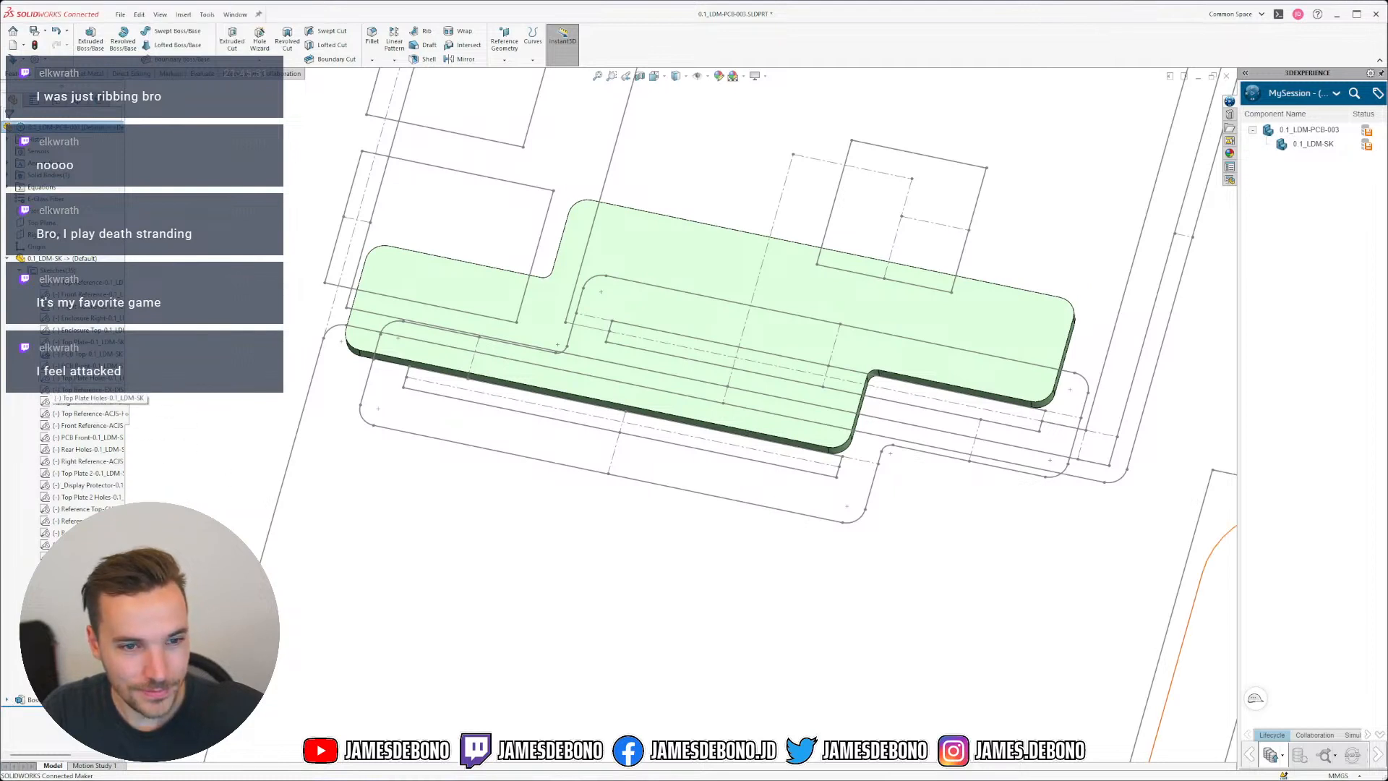
{"action": "left_click", "coordinate": [63, 355]}
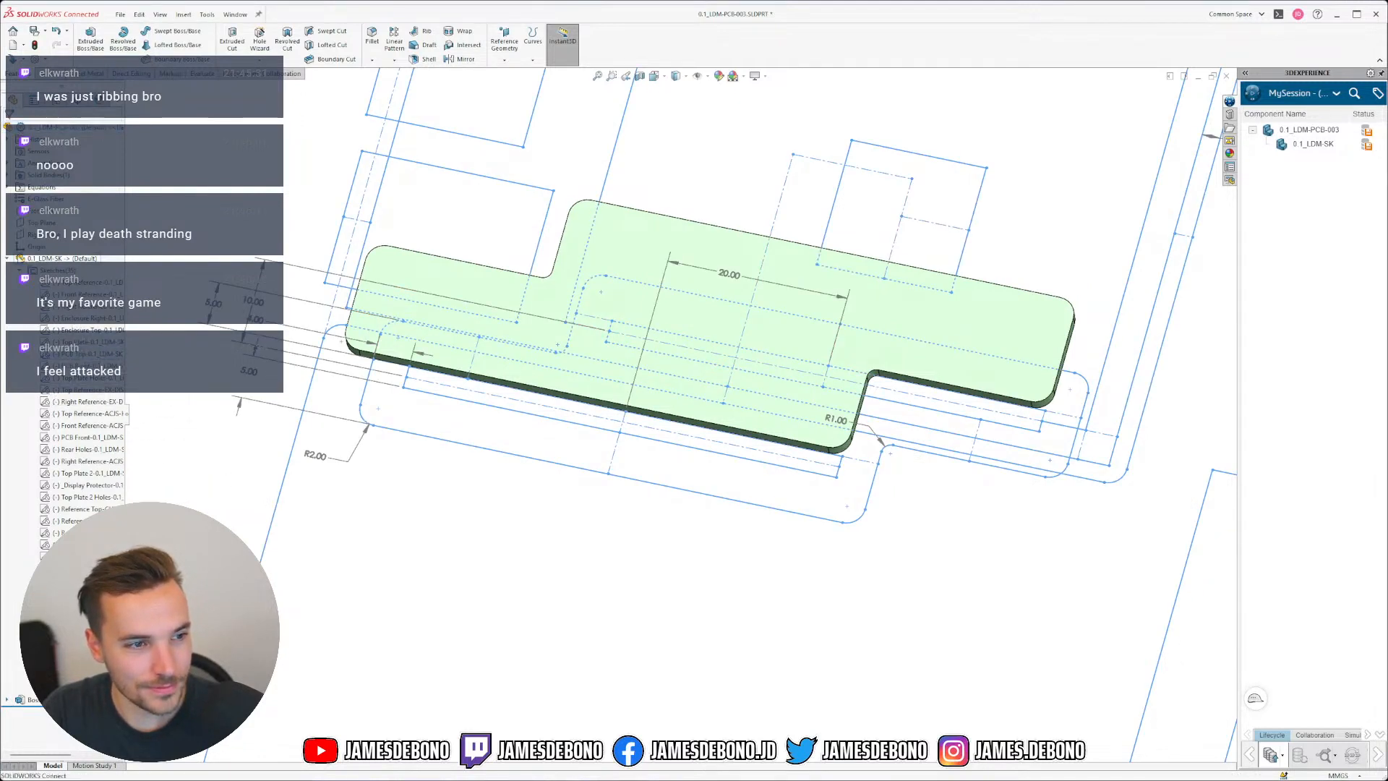
{"action": "left_click", "coordinate": [85, 336]}
{"action": "left_click", "coordinate": [19, 271]}
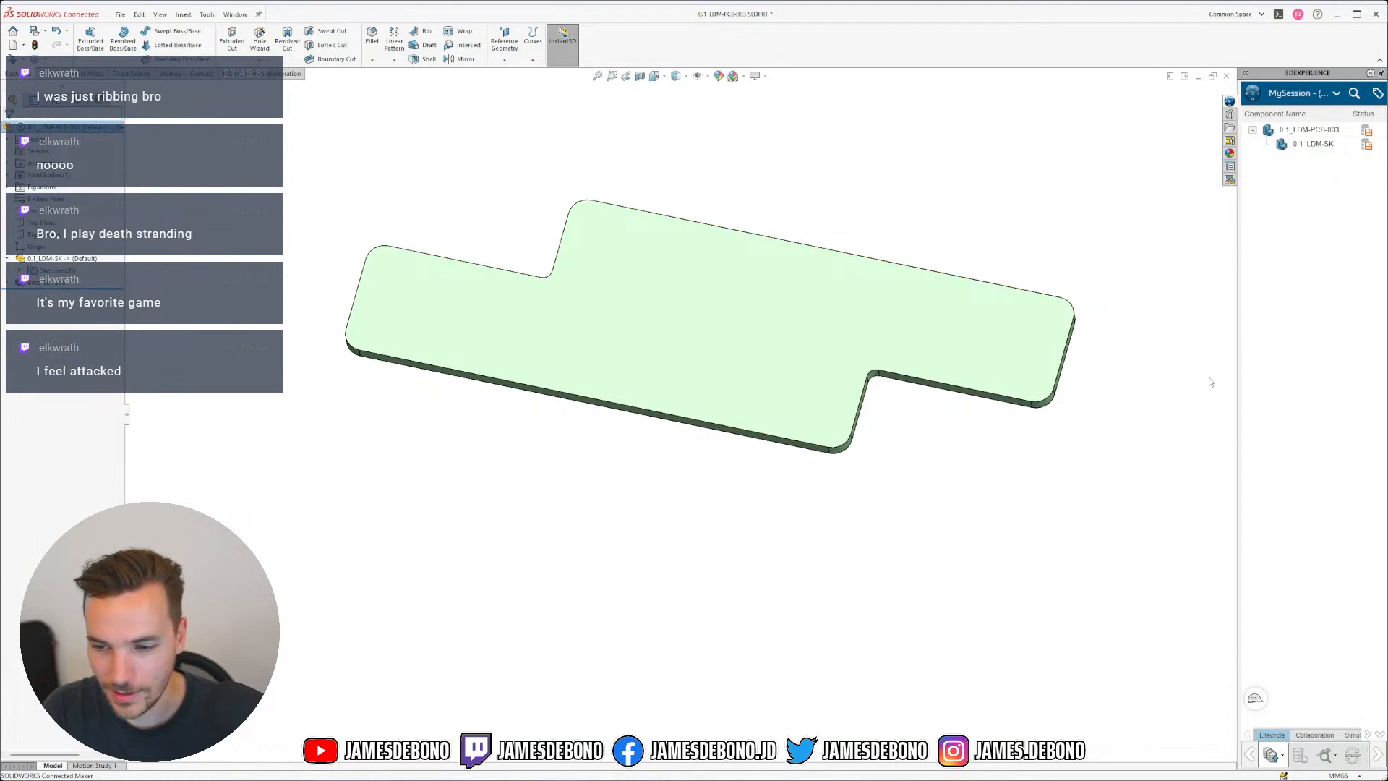
{"action": "key", "text": "ctrl+s"}
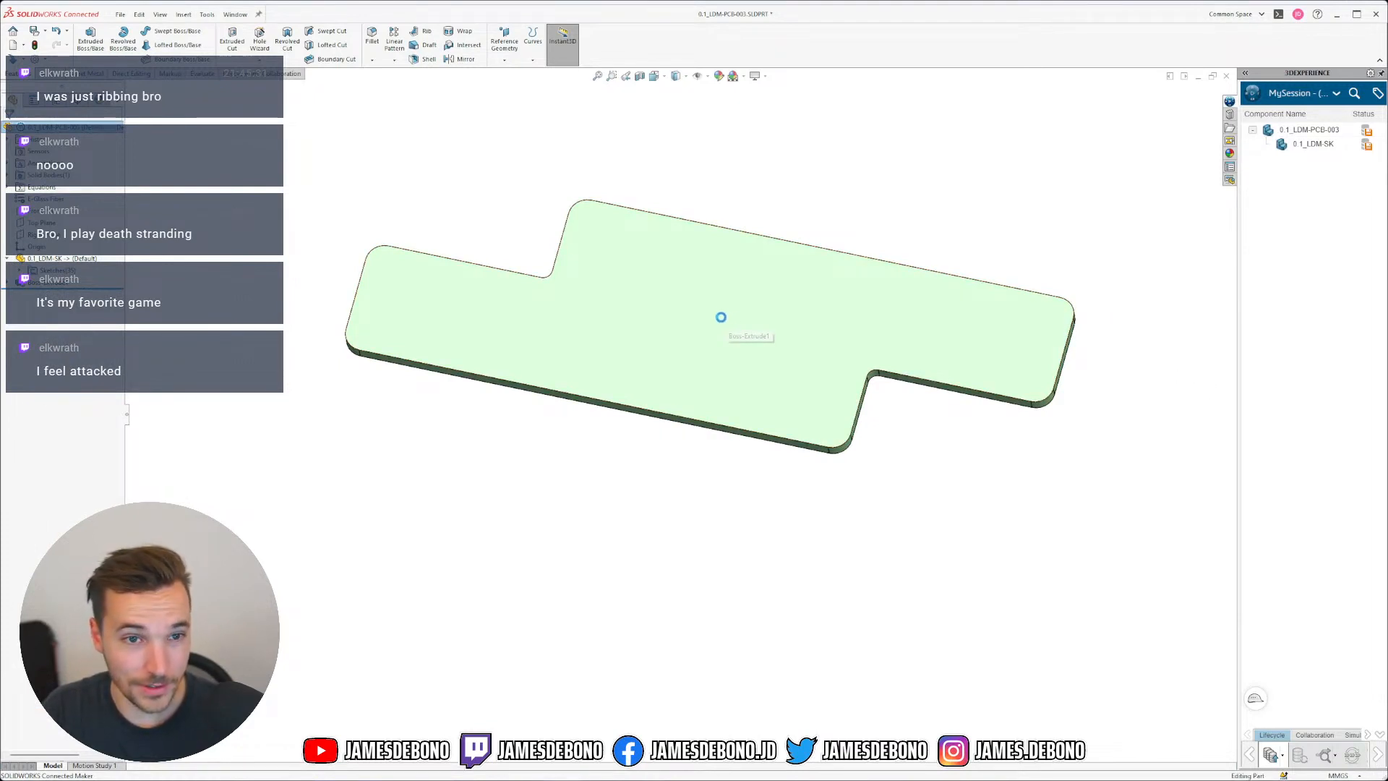
{"action": "middle_click_drag", "start_coordinate": [709, 350], "coordinate": [697, 273]}
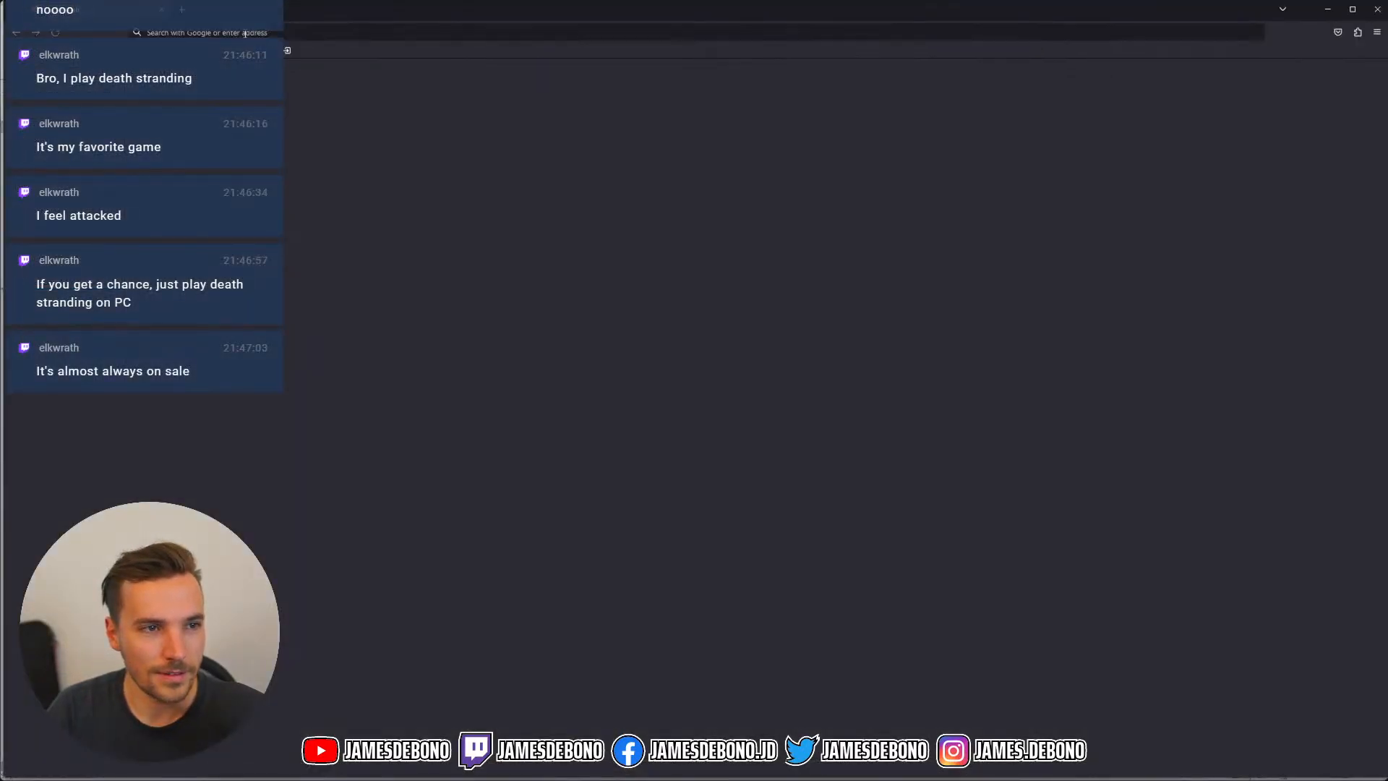
Step: Search the web for "death stranding" in the browser, look over the results and minimize the browser window
{"action": "type", "text": "death"}
{"action": "type", "text": " stran"}
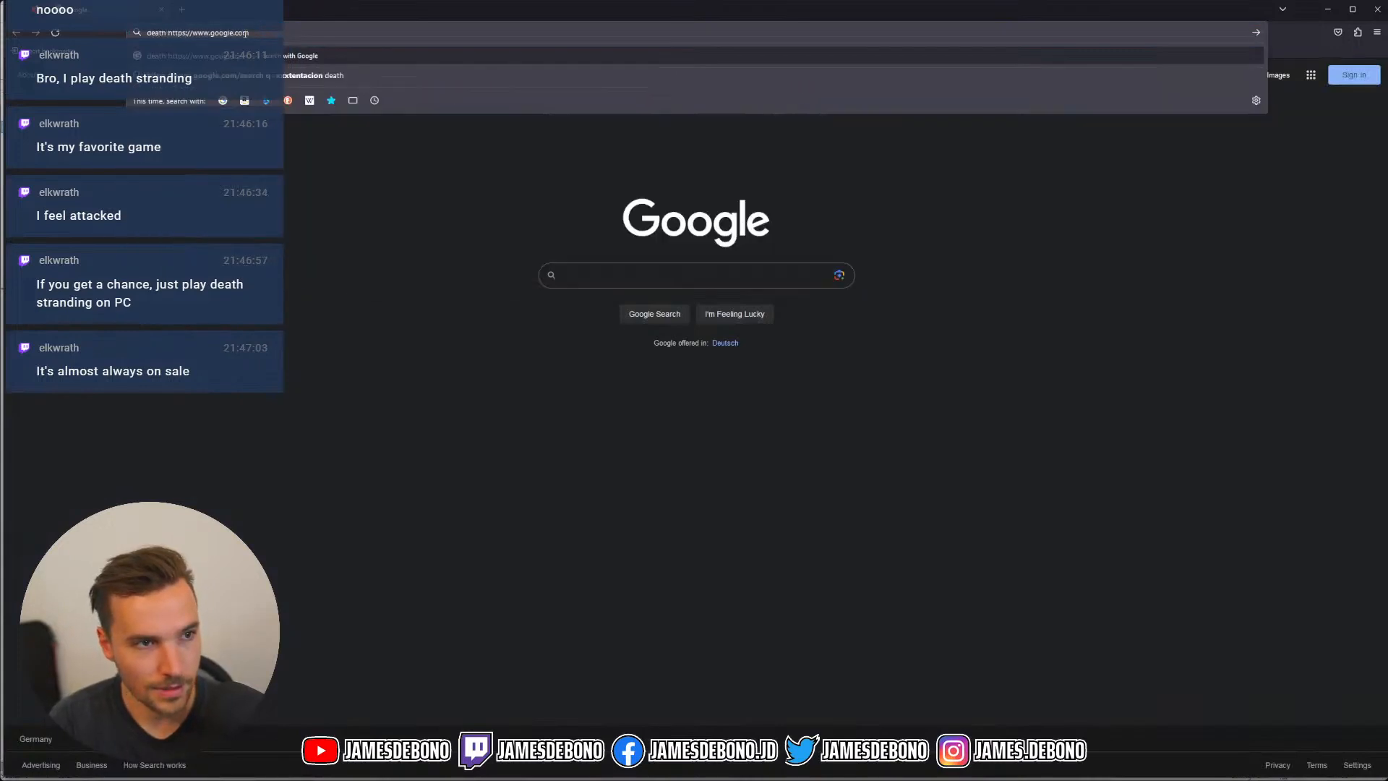
{"action": "type", "text": "ding"}
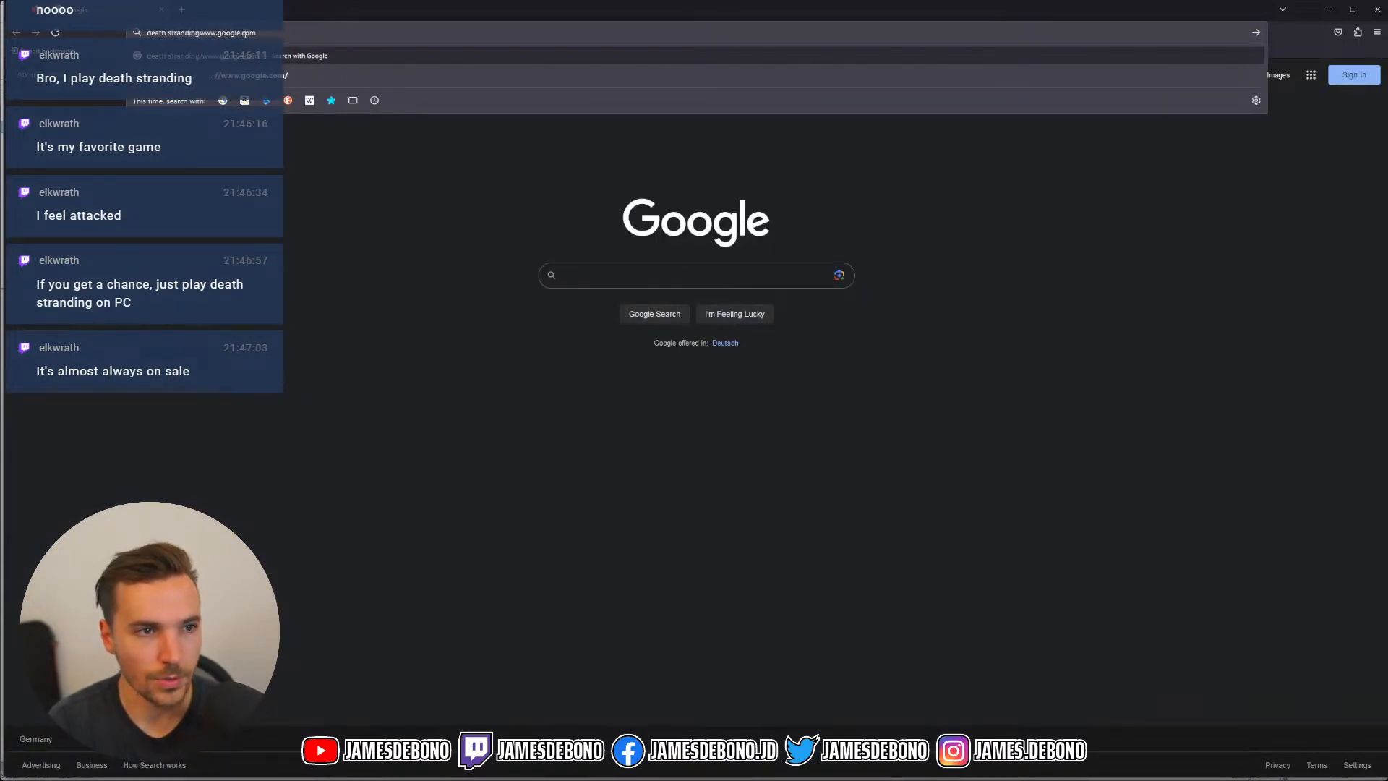
{"action": "key", "text": "Return"}
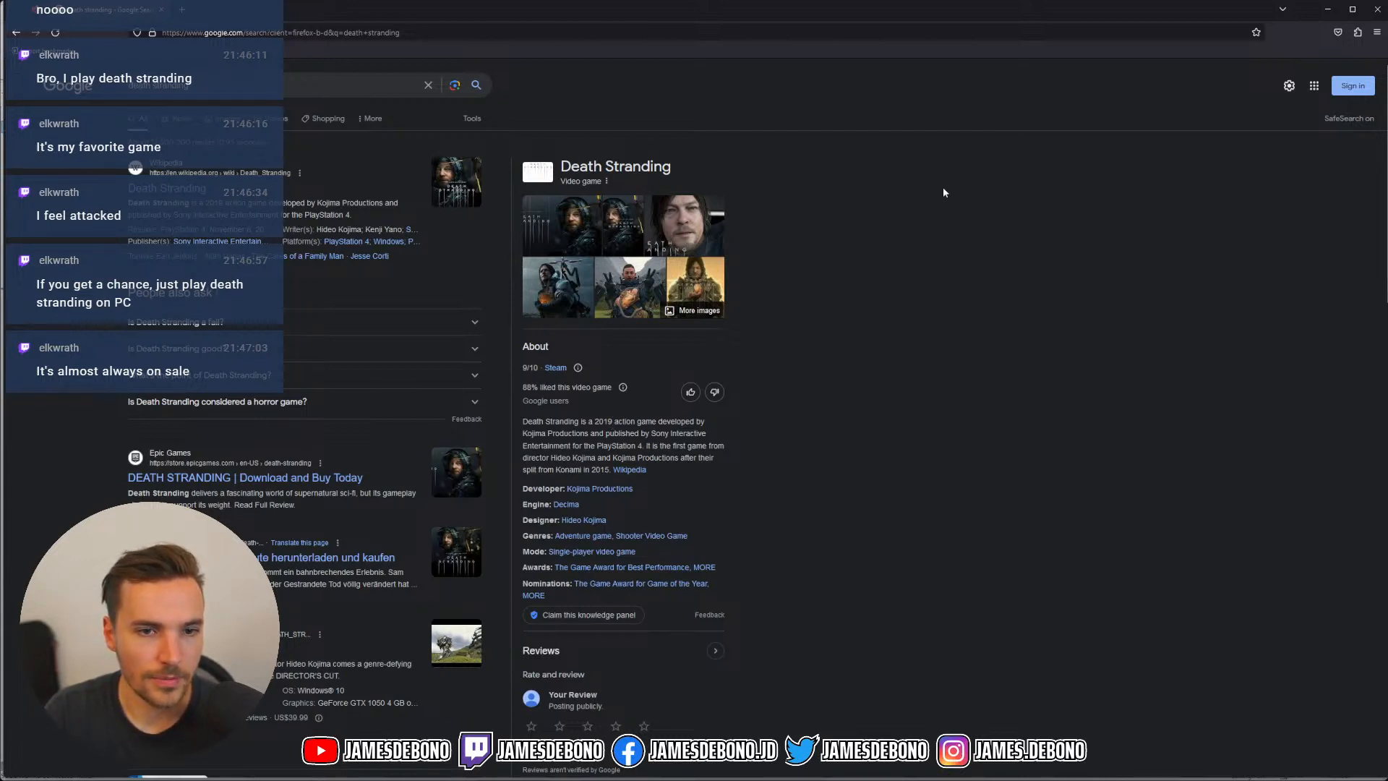
{"action": "mouse_move", "coordinate": [1103, 16]}
{"action": "left_mouse_down"}
{"action": "mouse_move", "coordinate": [1076, 24]}
{"action": "mouse_move", "coordinate": [1100, 16]}
{"action": "left_mouse_up"}
{"action": "left_click", "coordinate": [1324, 13]}
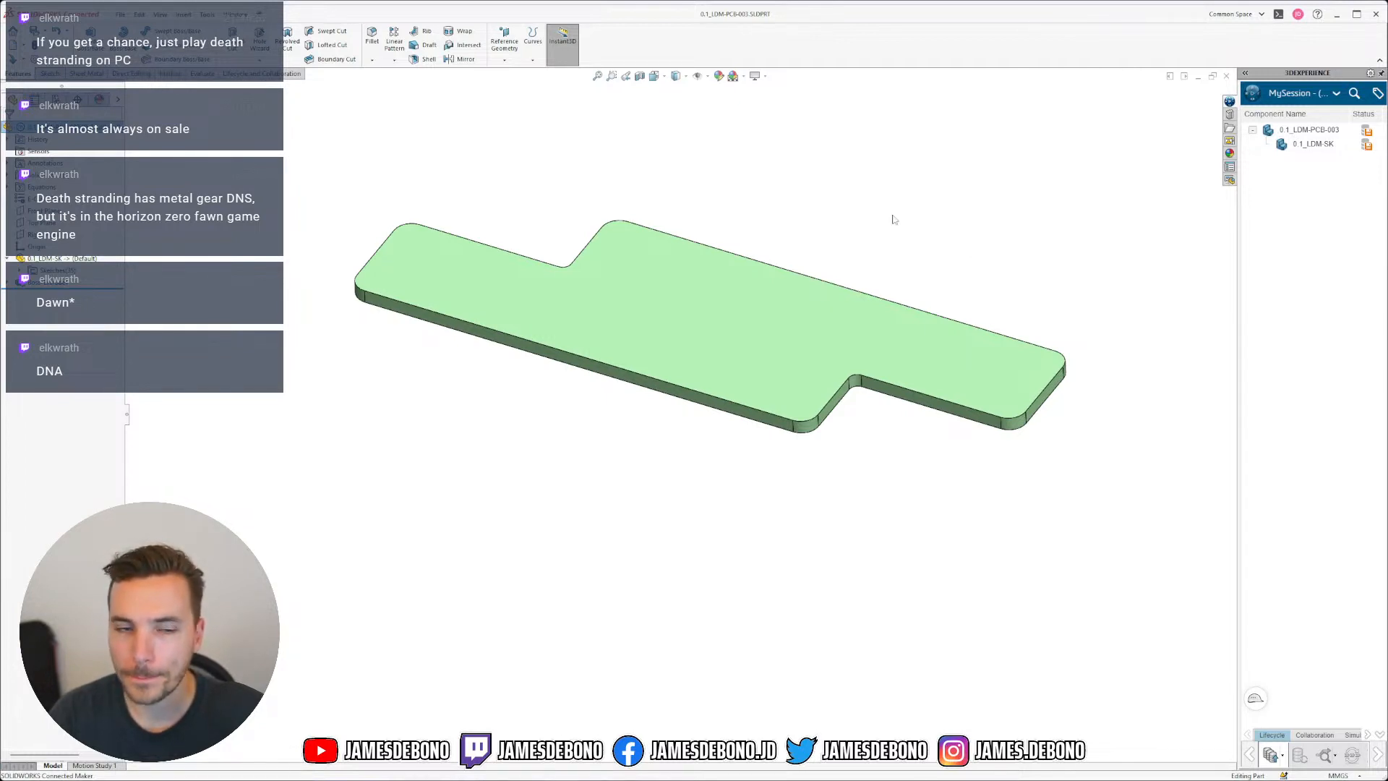
Step: Close the 0.1_LDM-PCB-003 part and hide the stepped outline's layout sketch in the 0.1_LDM-A assembly
{"action": "left_click", "coordinate": [1226, 77]}
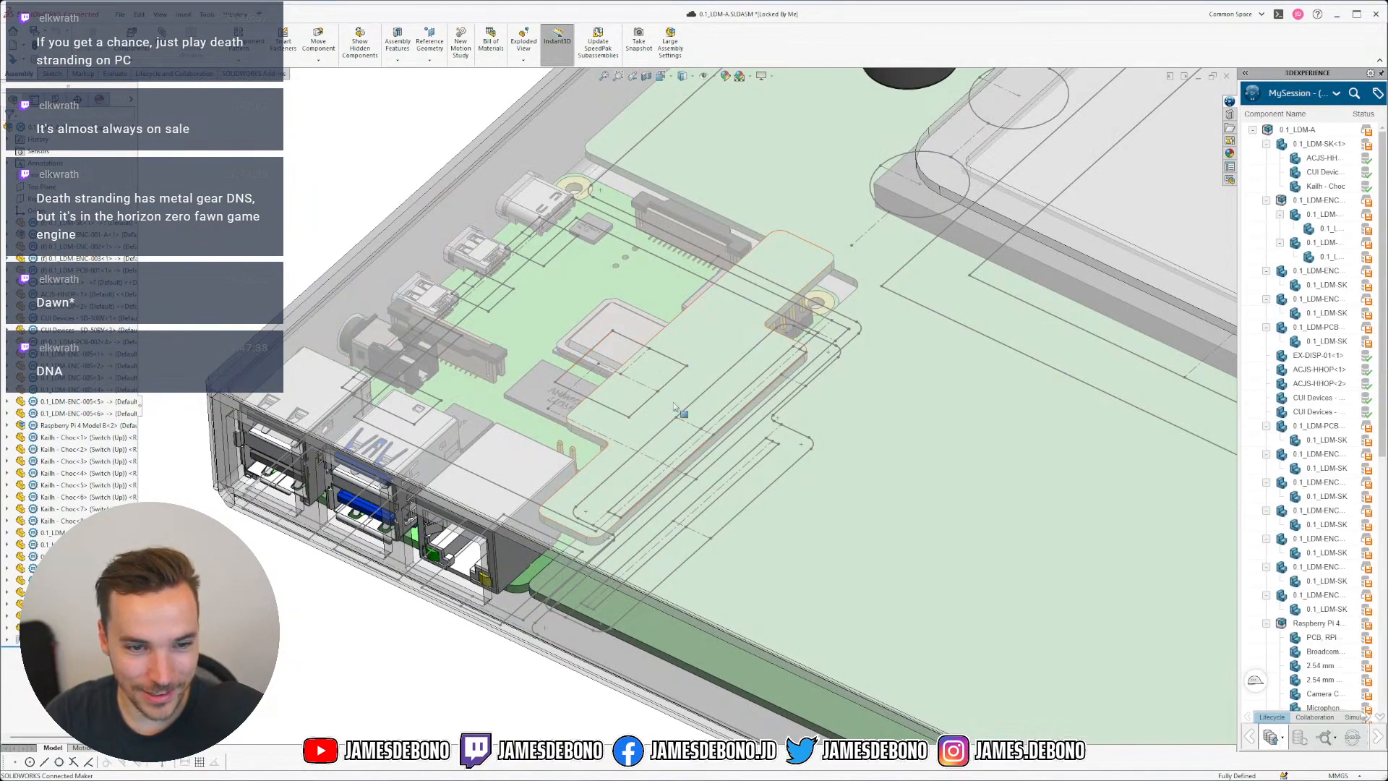
{"action": "mouse_move", "coordinate": [696, 418]}
{"action": "middle_mouse_down"}
{"action": "mouse_move", "coordinate": [701, 311]}
{"action": "mouse_move", "coordinate": [726, 224]}
{"action": "mouse_move", "coordinate": [710, 440]}
{"action": "middle_mouse_up"}
{"action": "left_click", "coordinate": [775, 448]}
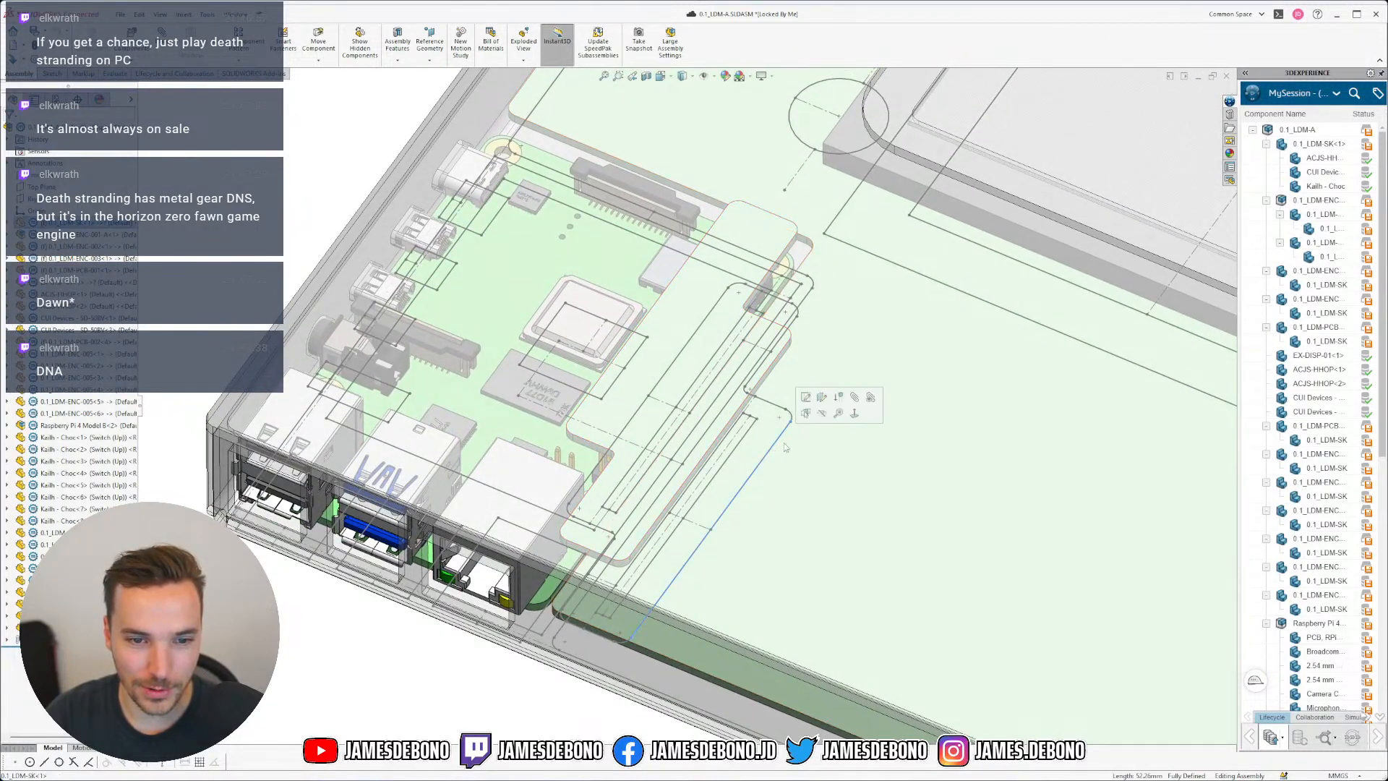
{"action": "left_click", "coordinate": [824, 419]}
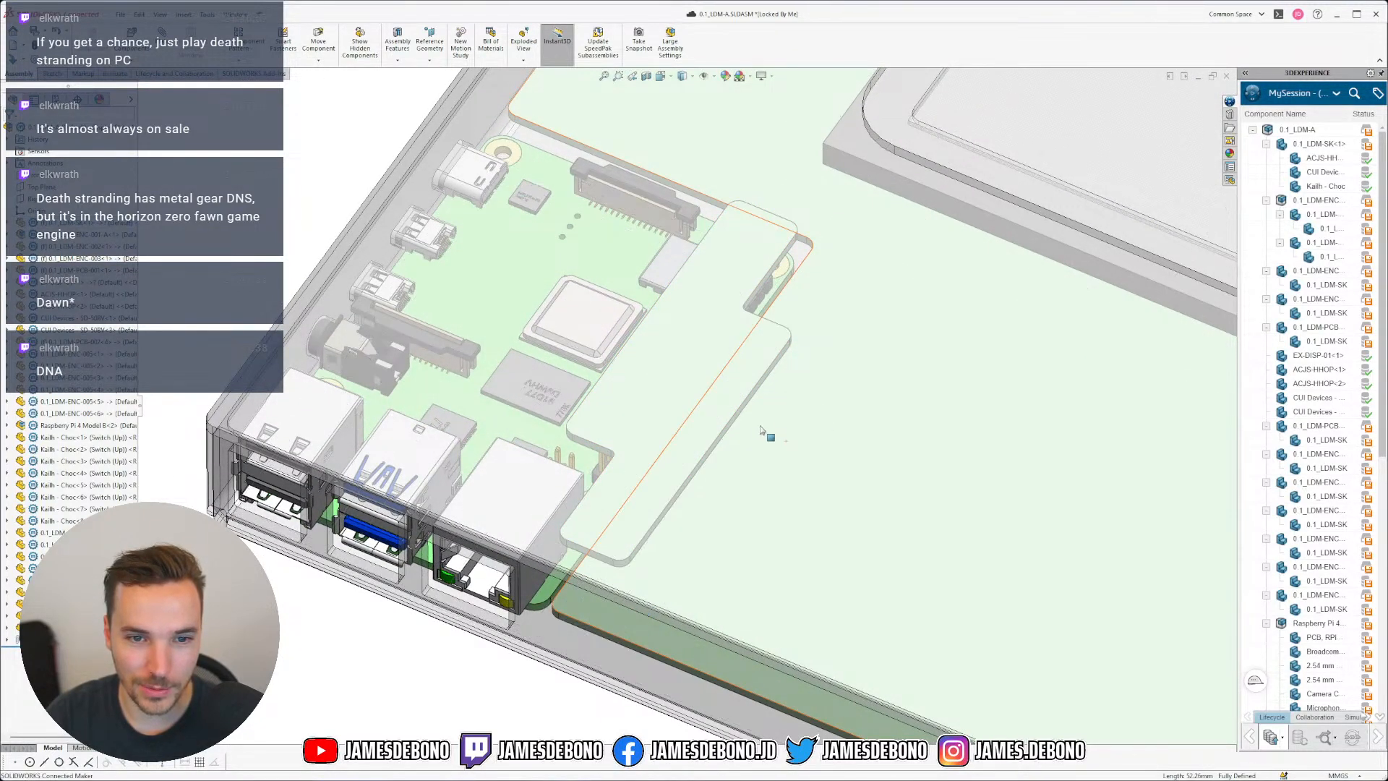
Step: Save the 0.1_LDM-A assembly together with all its modified components
{"action": "scroll", "coordinate": [752, 429], "scroll_direction": "up", "scroll_amount": 5}
{"action": "scroll", "coordinate": [723, 412], "scroll_direction": "down", "scroll_amount": 2}
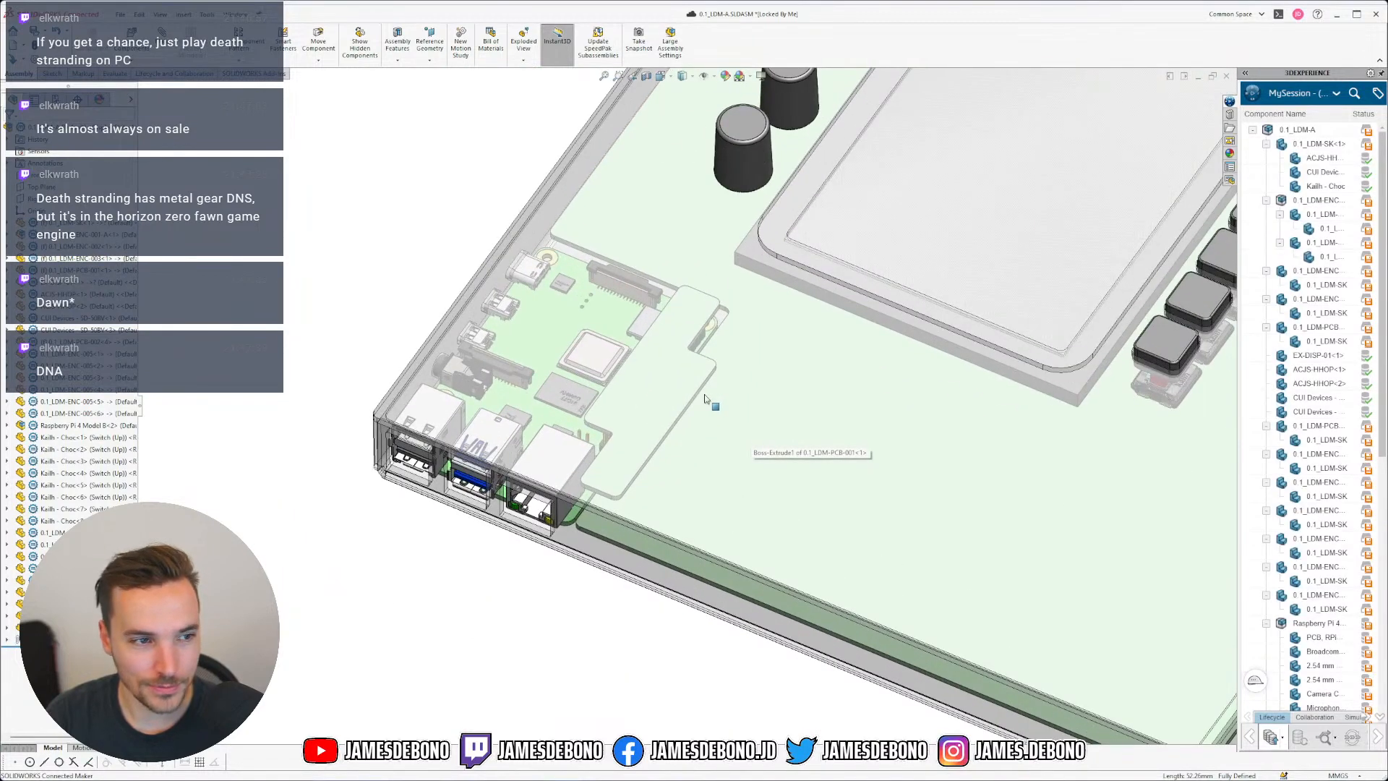
{"action": "key", "text": "ctrl+s"}
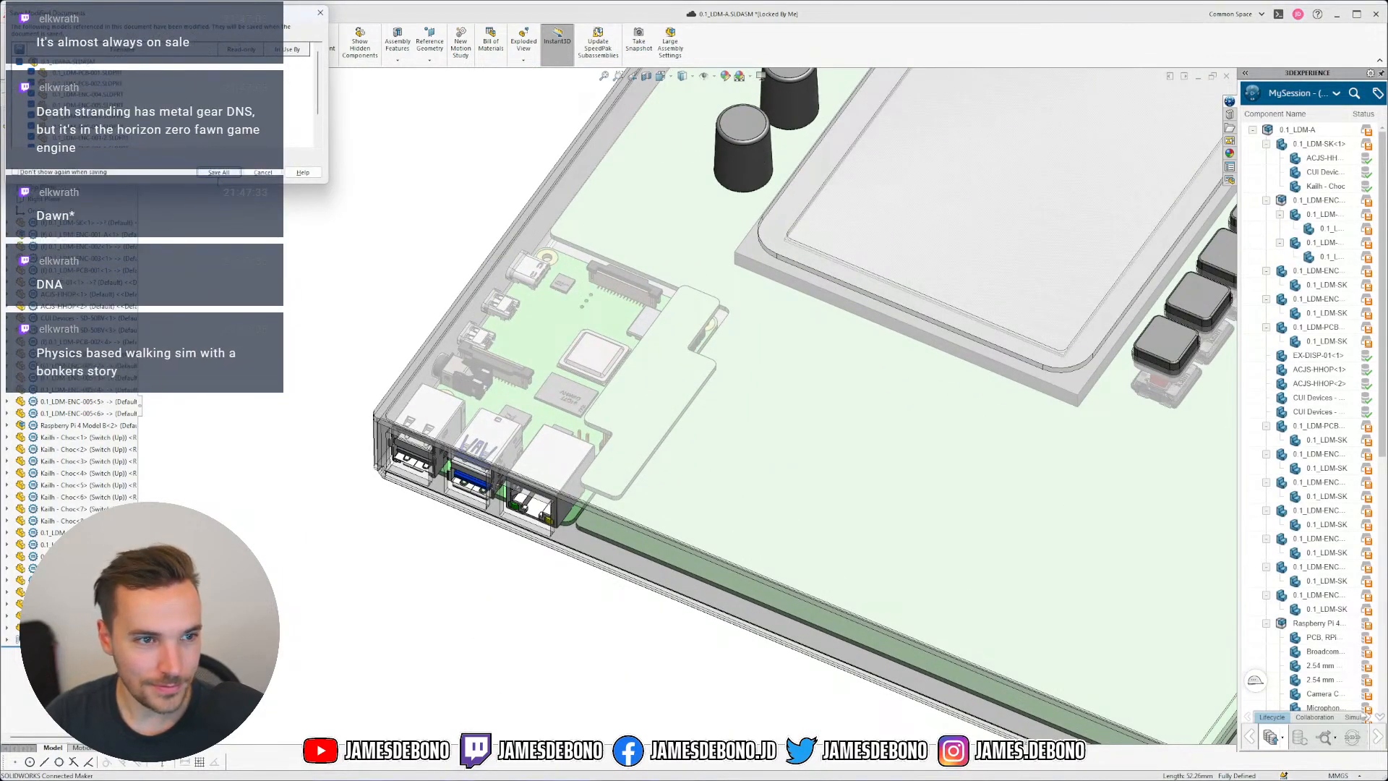
{"action": "left_click", "coordinate": [218, 173]}
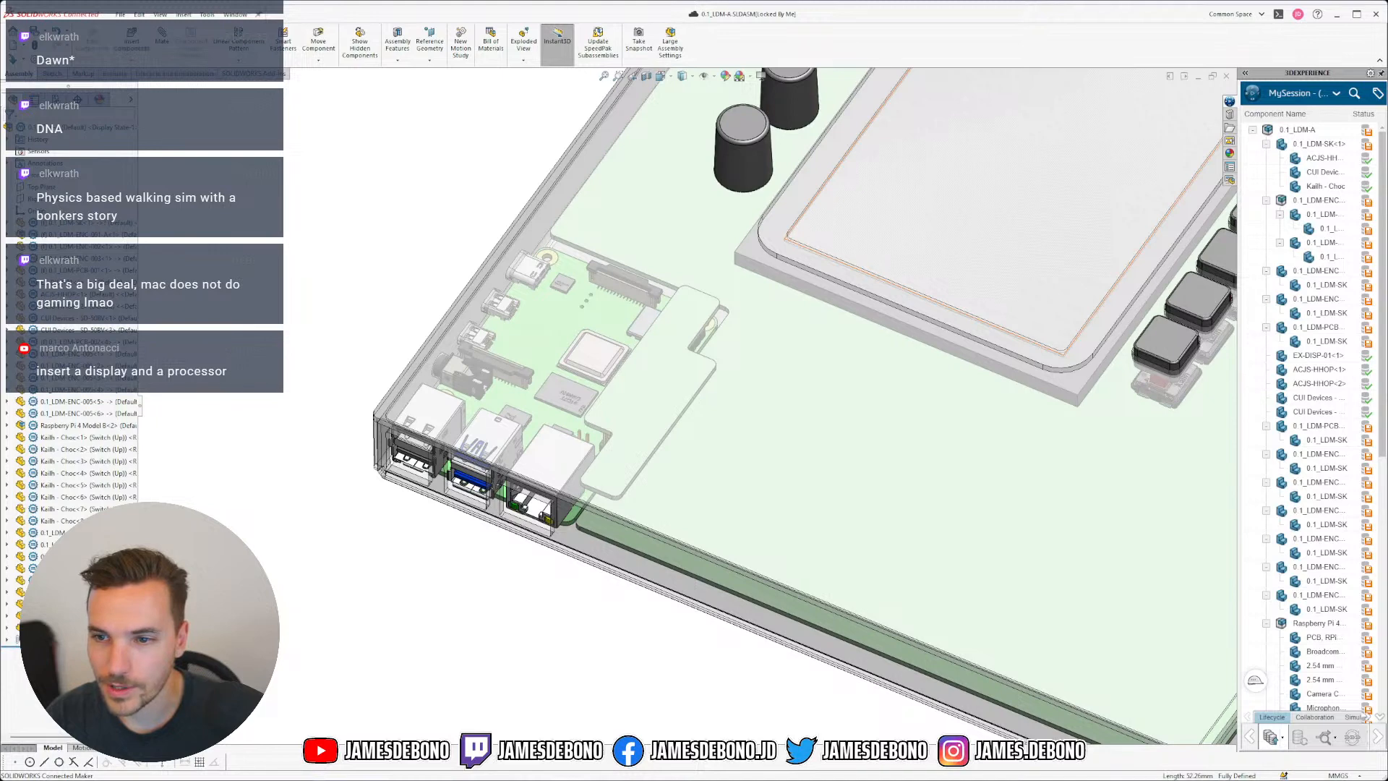
Step: Examine the whole 0.1_LDM-A assembly from several angles, including the Raspberry Pi corner, knobs, display and key switches
{"action": "middle_click_drag", "start_coordinate": [896, 434], "coordinate": [895, 390]}
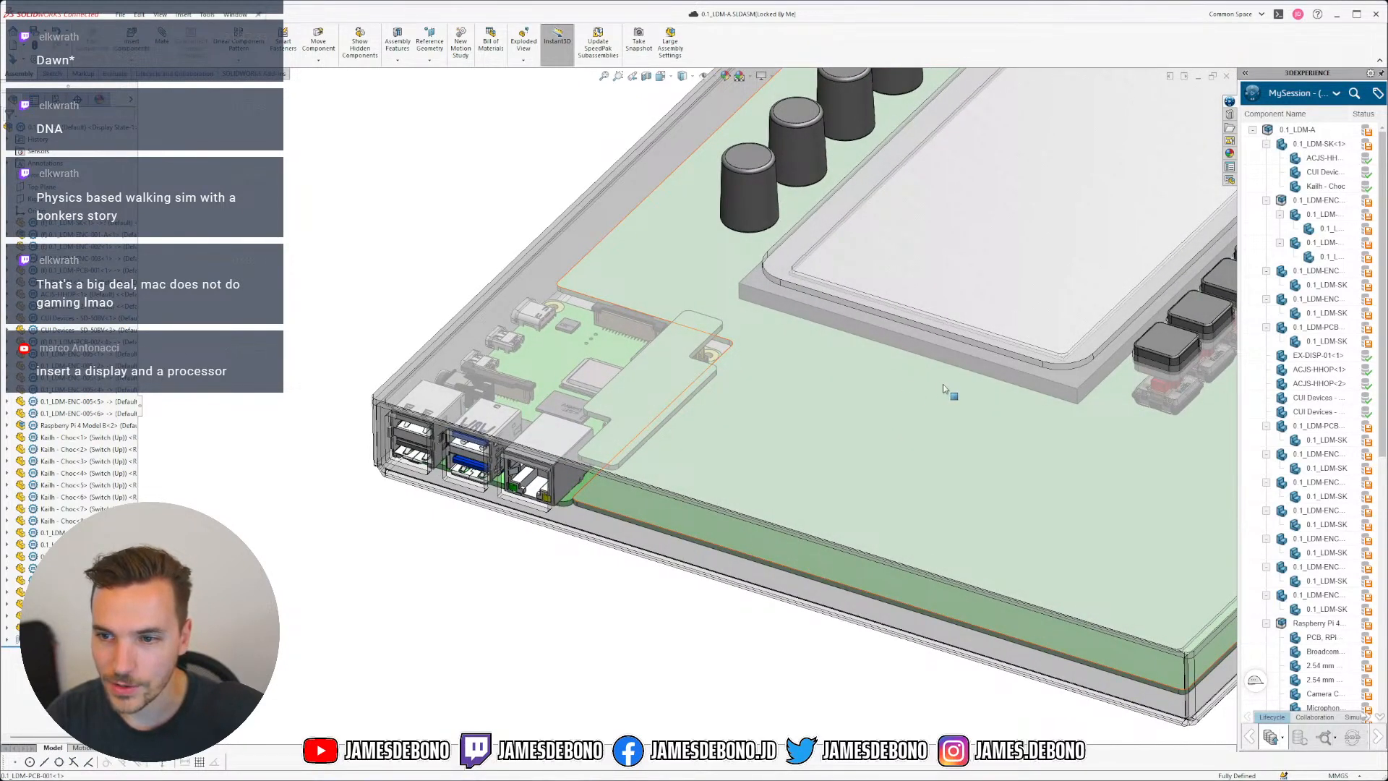
{"action": "scroll", "coordinate": [943, 389], "scroll_direction": "up", "scroll_amount": 6}
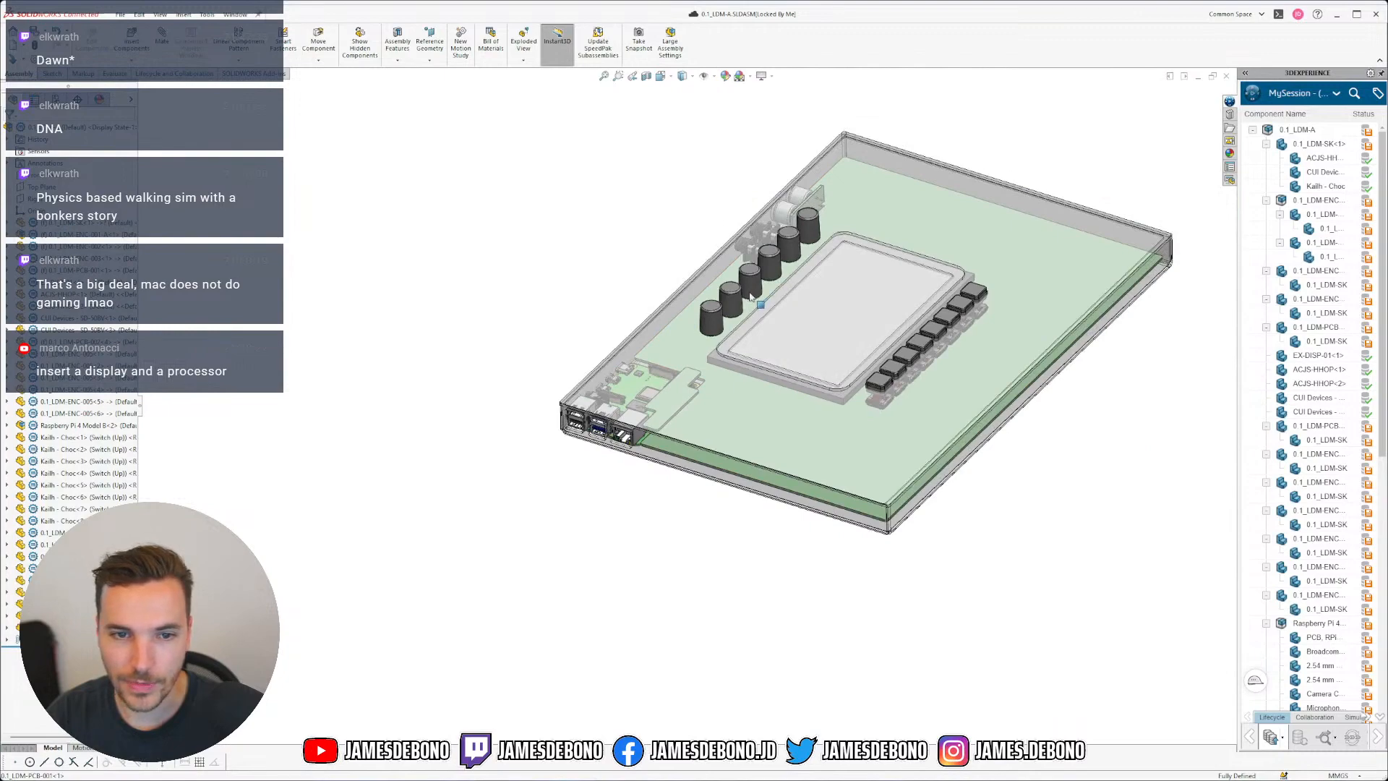
{"action": "scroll", "coordinate": [762, 432], "scroll_direction": "down", "scroll_amount": 3}
{"action": "scroll", "coordinate": [762, 431], "scroll_direction": "up", "scroll_amount": 3}
{"action": "middle_click_drag", "start_coordinate": [762, 431], "coordinate": [719, 496]}
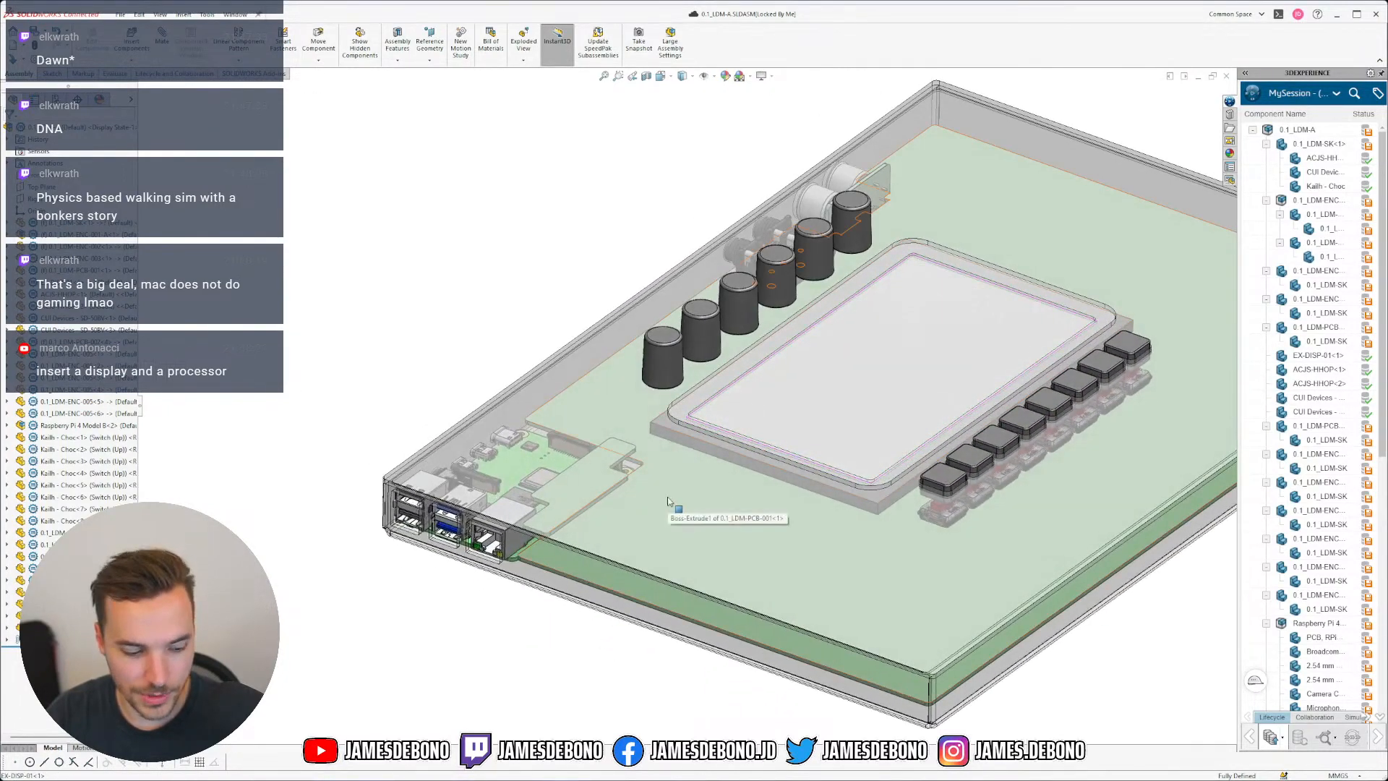
{"action": "scroll", "coordinate": [676, 484], "scroll_direction": "down", "scroll_amount": 3}
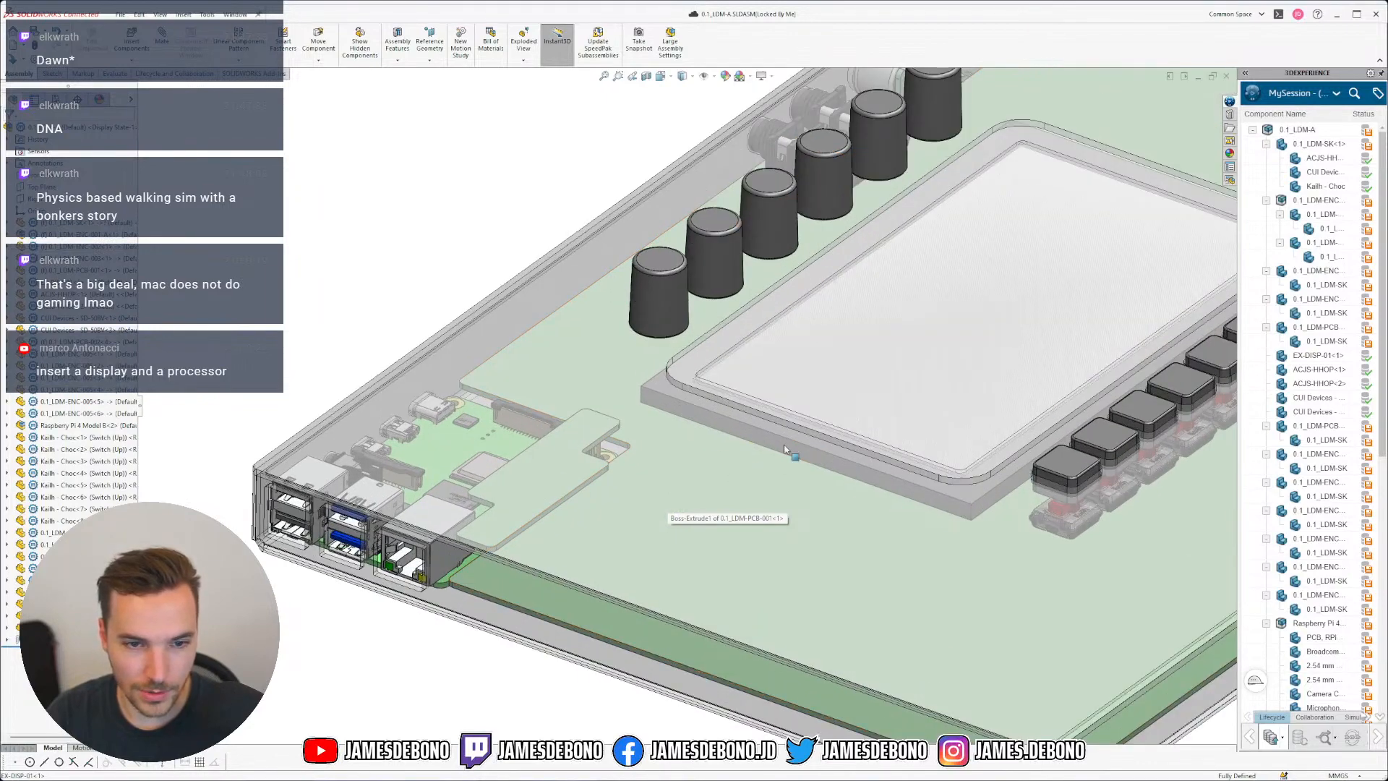
{"action": "left_click", "coordinate": [796, 454]}
{"action": "middle_click_drag", "start_coordinate": [801, 455], "coordinate": [728, 474]}
{"action": "left_click", "coordinate": [506, 492]}
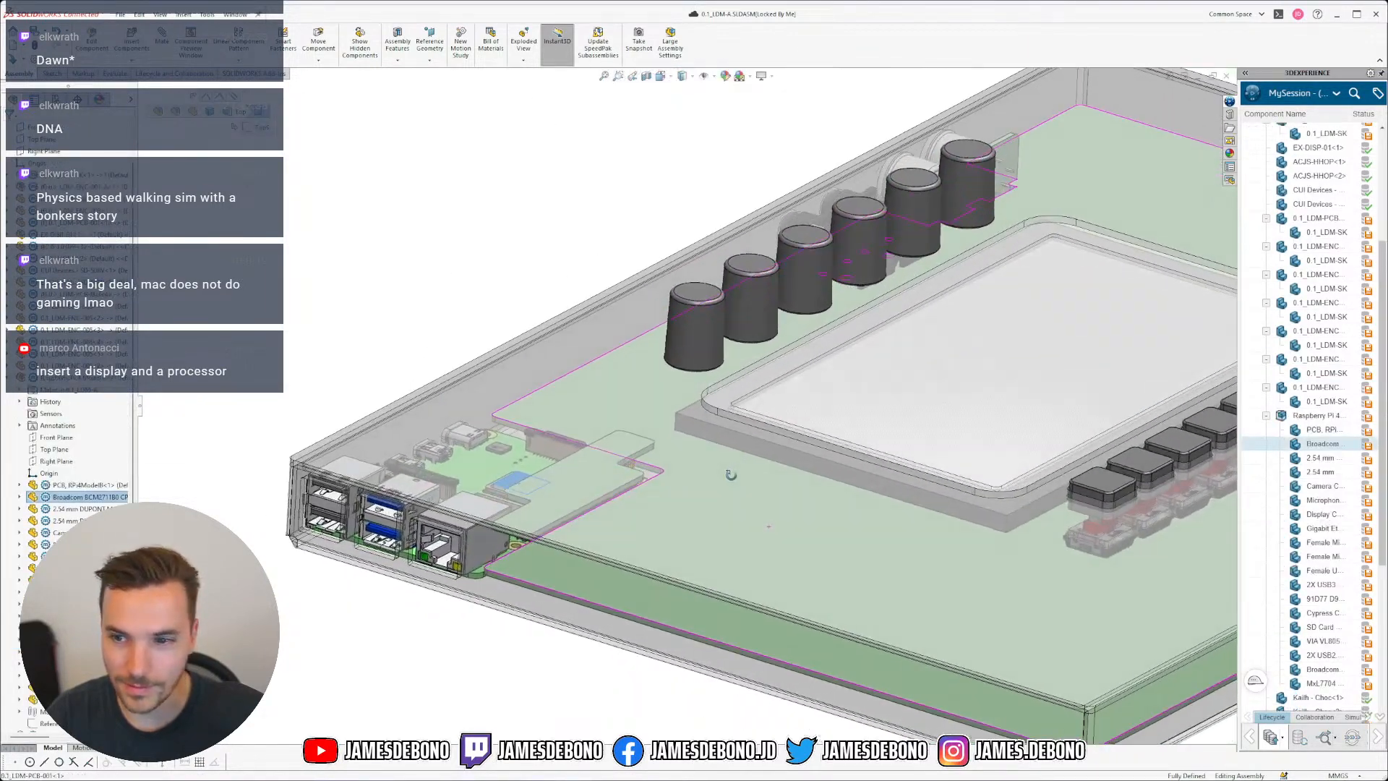
{"action": "scroll", "coordinate": [915, 493], "scroll_direction": "up", "scroll_amount": 5}
{"action": "left_click", "coordinate": [743, 624]}
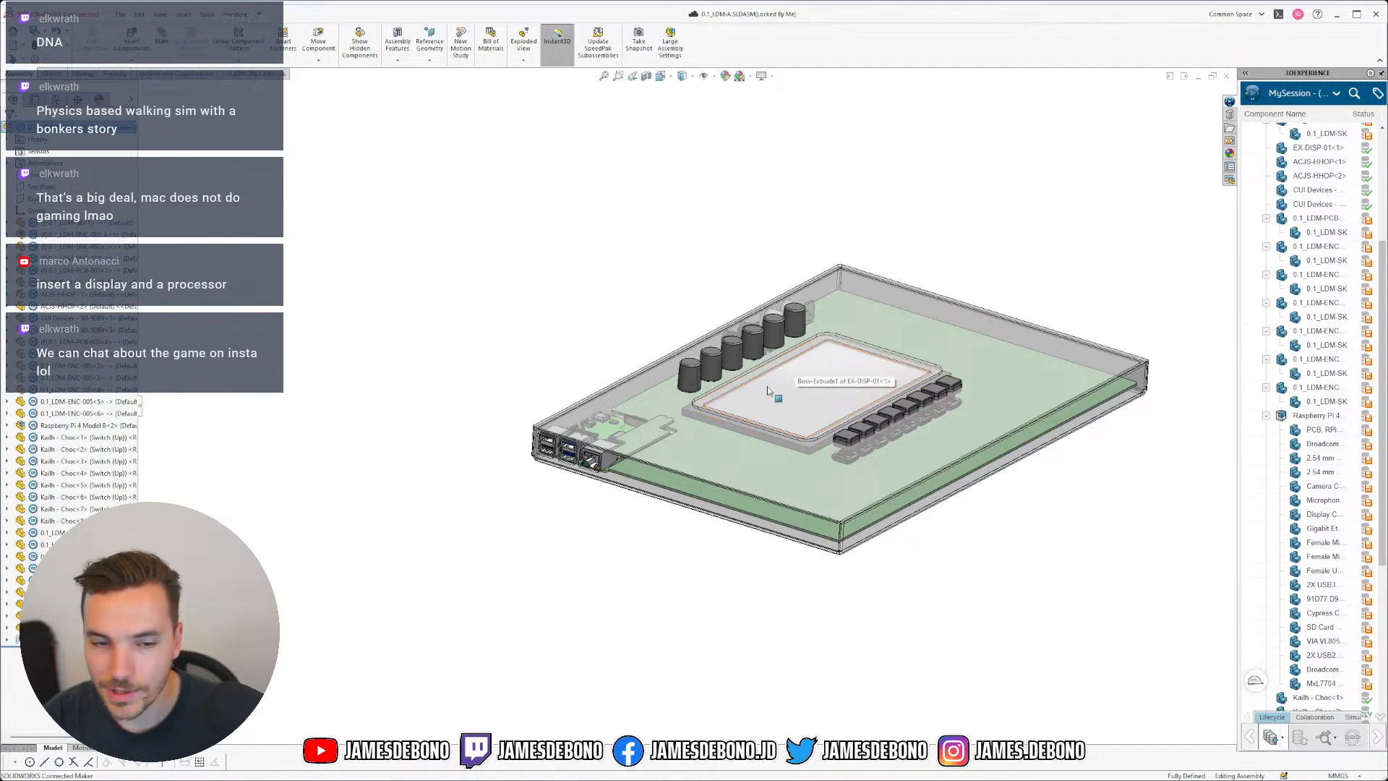
Step: Inspect up close how the stepped board fits over the Raspberry Pi's pin header and main board edge
{"action": "scroll", "coordinate": [554, 483], "scroll_direction": "down", "scroll_amount": 3}
{"action": "scroll", "coordinate": [564, 465], "scroll_direction": "down", "scroll_amount": 3}
{"action": "middle_click_drag", "start_coordinate": [790, 504], "coordinate": [757, 556]}
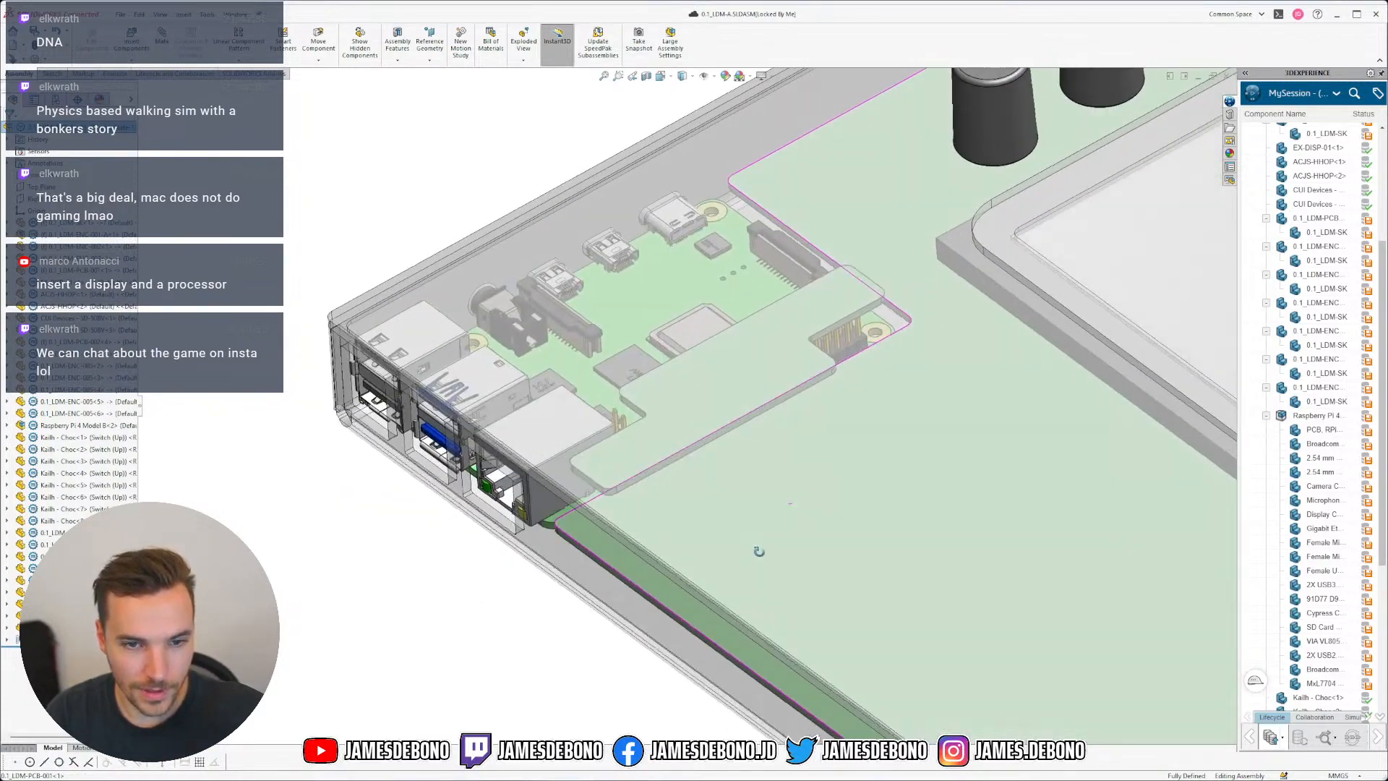
{"action": "scroll", "coordinate": [653, 456], "scroll_direction": "down", "scroll_amount": 3}
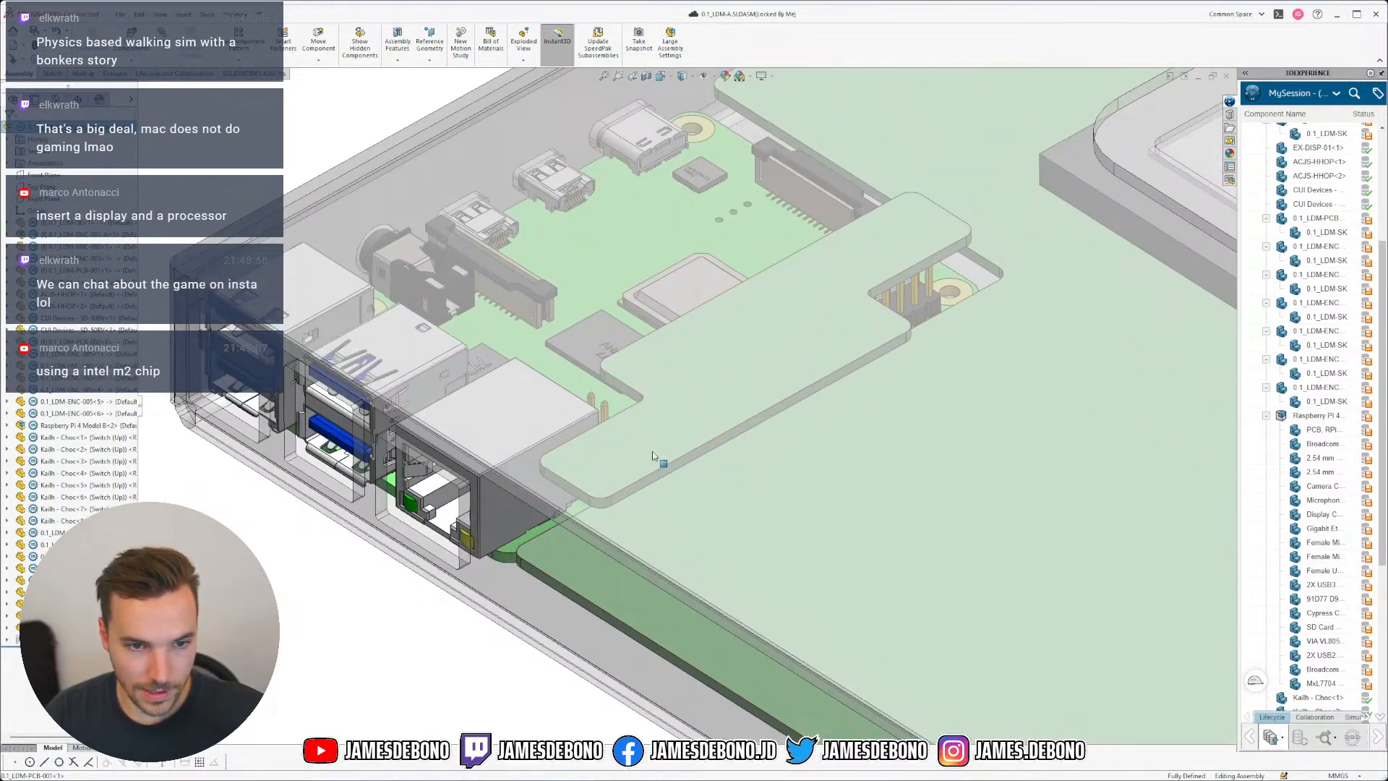
{"action": "scroll", "coordinate": [663, 441], "scroll_direction": "down", "scroll_amount": 4}
{"action": "middle_click_drag", "start_coordinate": [567, 527], "coordinate": [543, 567]}
{"action": "scroll", "coordinate": [685, 412], "scroll_direction": "up", "scroll_amount": 4}
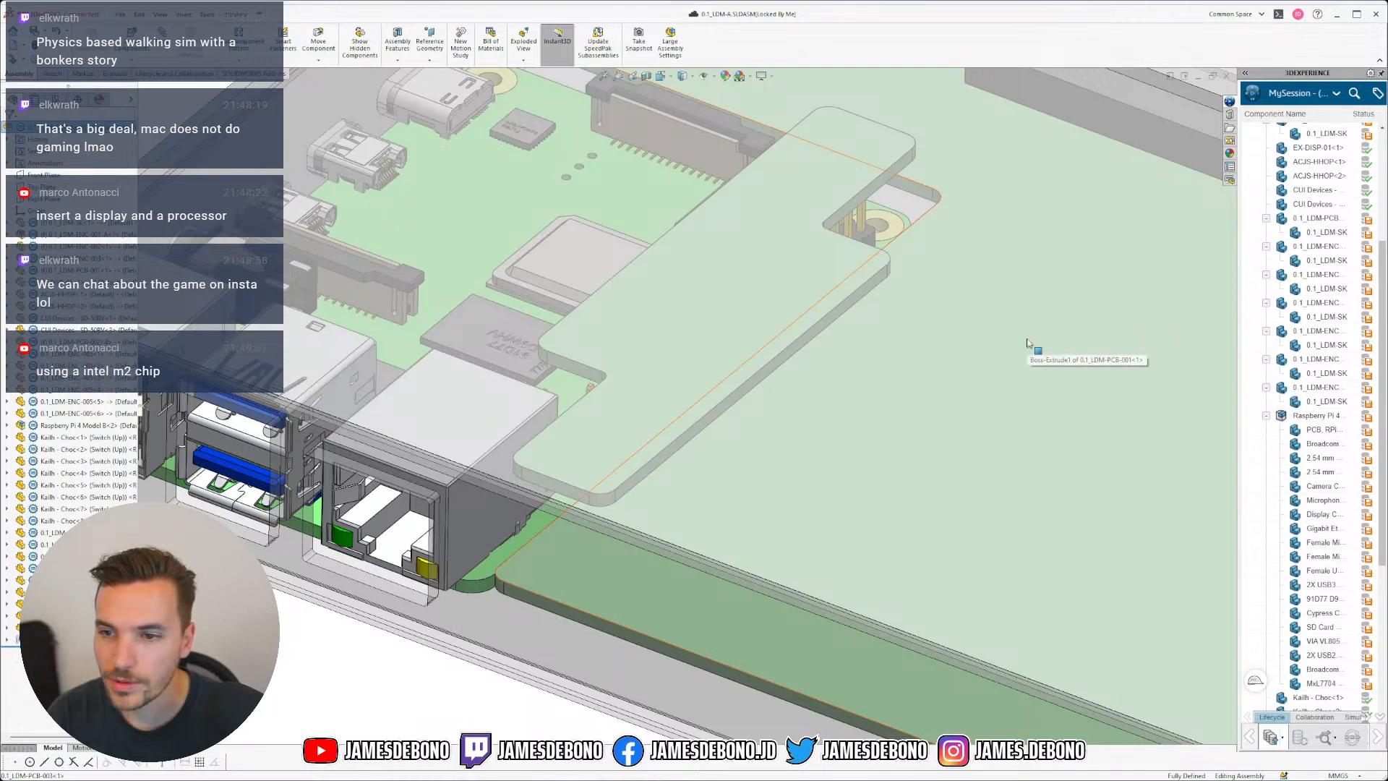
{"action": "scroll", "coordinate": [1001, 341], "scroll_direction": "up", "scroll_amount": 10}
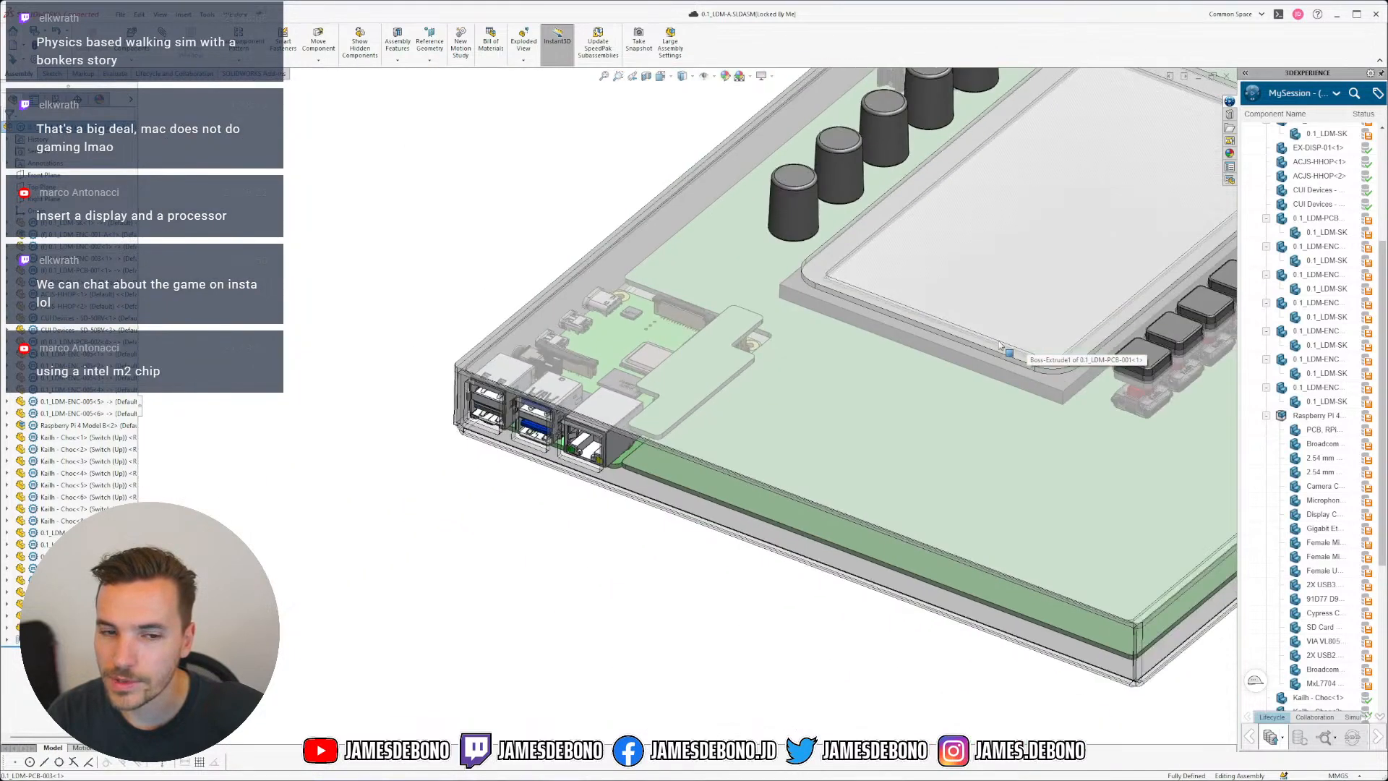
{"action": "scroll", "coordinate": [973, 310], "scroll_direction": "up", "scroll_amount": 3}
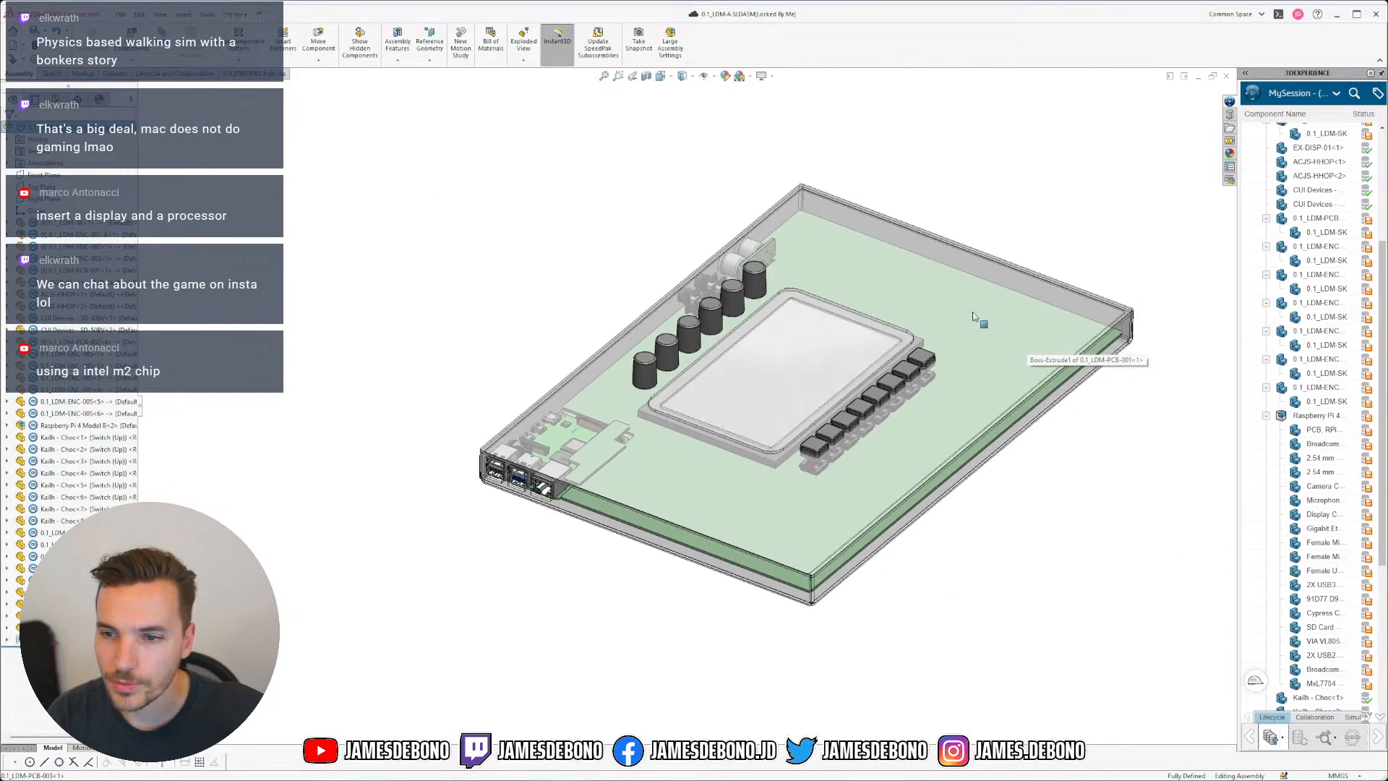
{"action": "scroll", "coordinate": [803, 429], "scroll_direction": "down", "scroll_amount": 2}
{"action": "middle_click_drag", "start_coordinate": [720, 472], "coordinate": [736, 439]}
{"action": "scroll", "coordinate": [743, 433], "scroll_direction": "down", "scroll_amount": 2}
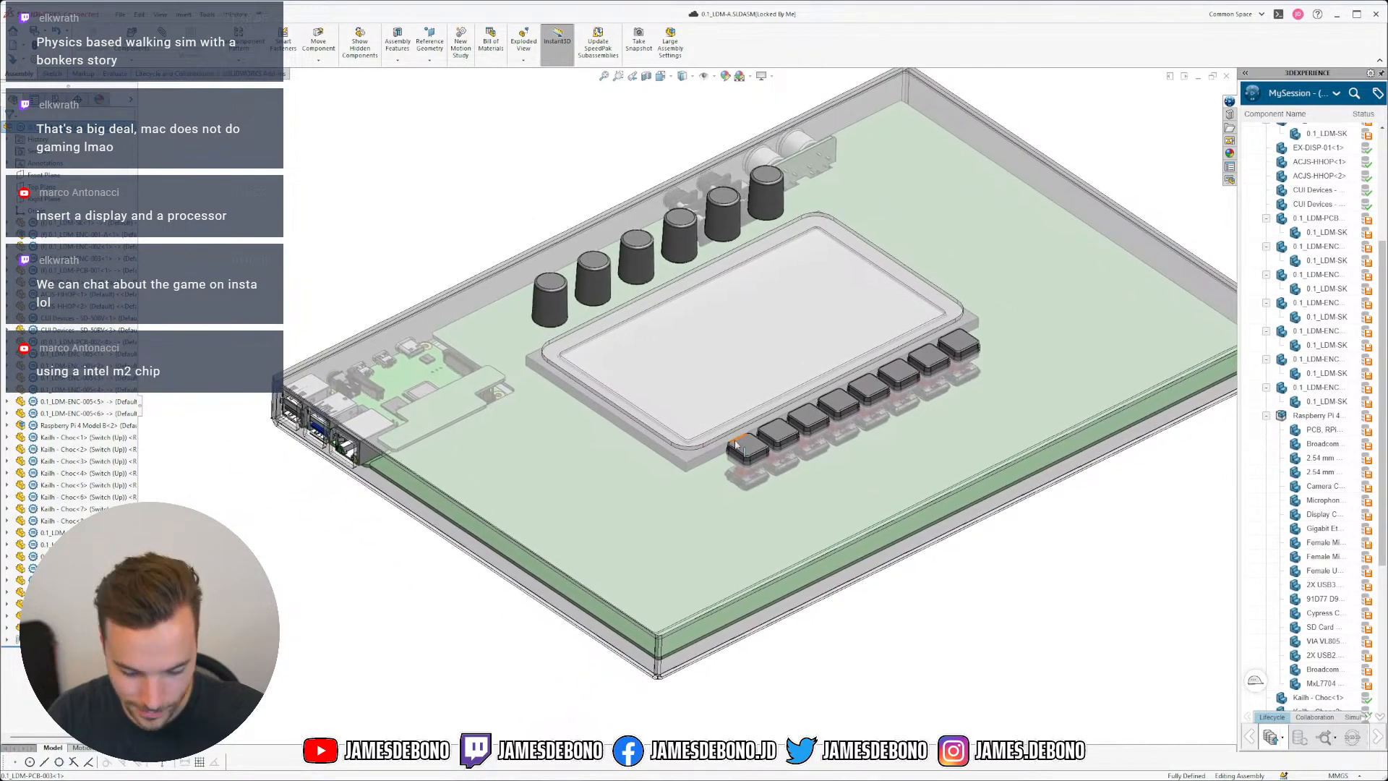
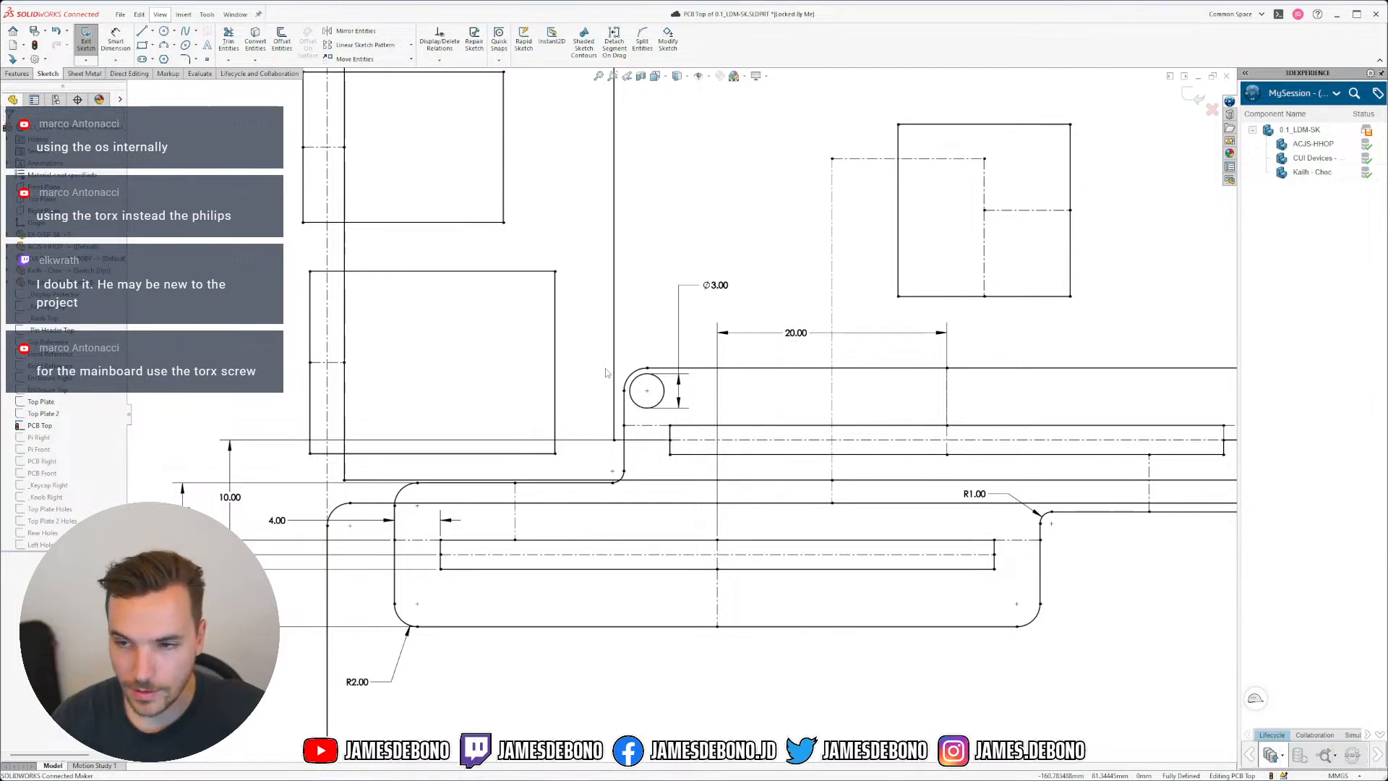
Step: Examine the 3 mm hole and the rounded corners of the stepped outline in the PCB Top layout sketch
{"action": "scroll", "coordinate": [734, 477], "scroll_direction": "up", "scroll_amount": 2}
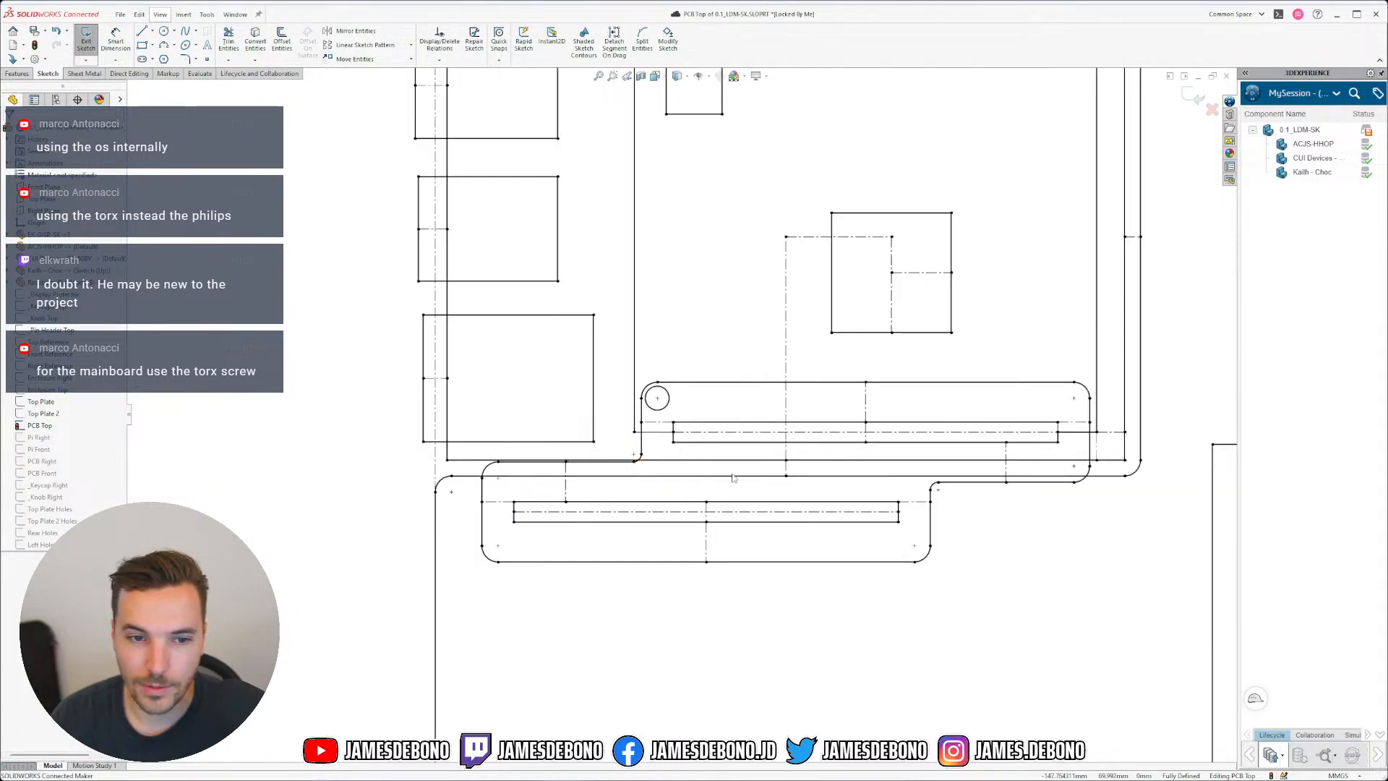
{"action": "scroll", "coordinate": [734, 478], "scroll_direction": "down", "scroll_amount": 3}
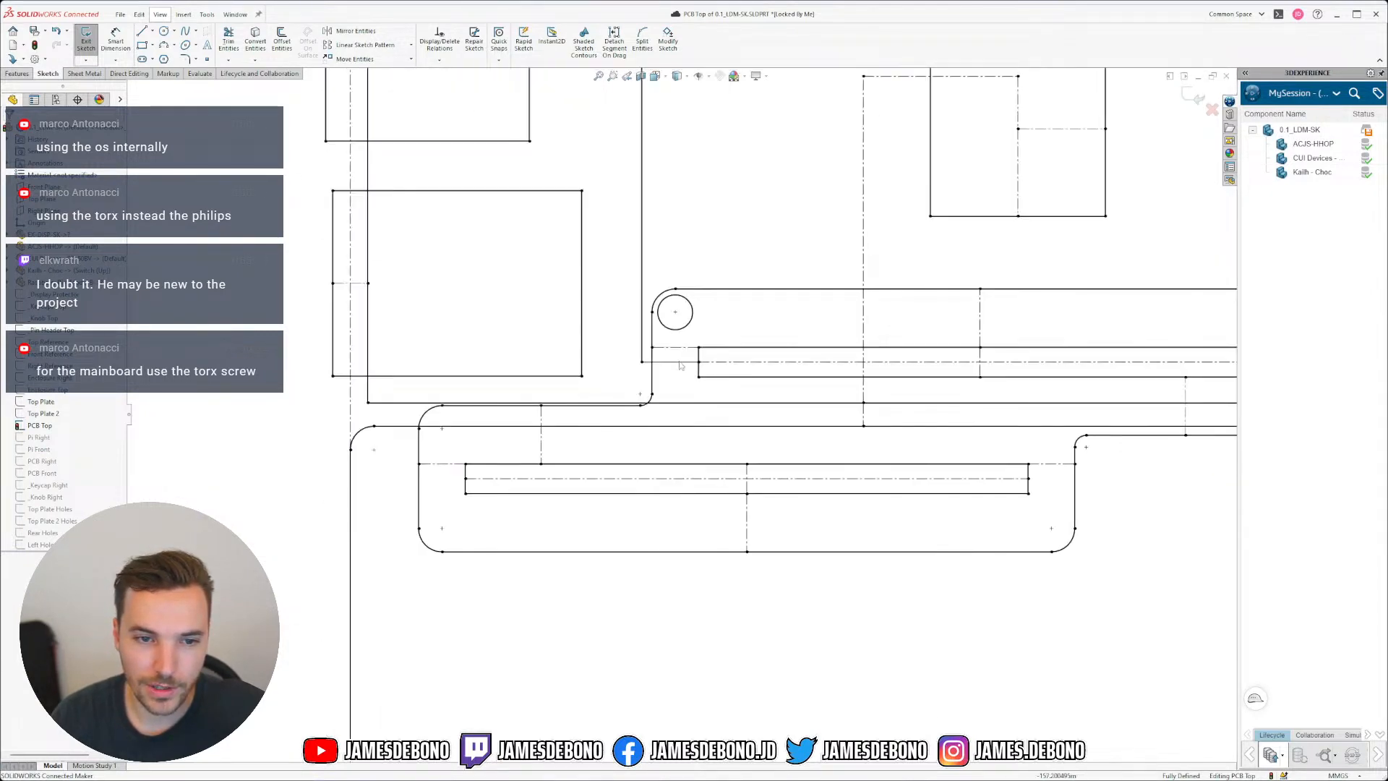
{"action": "scroll", "coordinate": [680, 365], "scroll_direction": "down", "scroll_amount": 5}
{"action": "scroll", "coordinate": [571, 445], "scroll_direction": "up", "scroll_amount": 5}
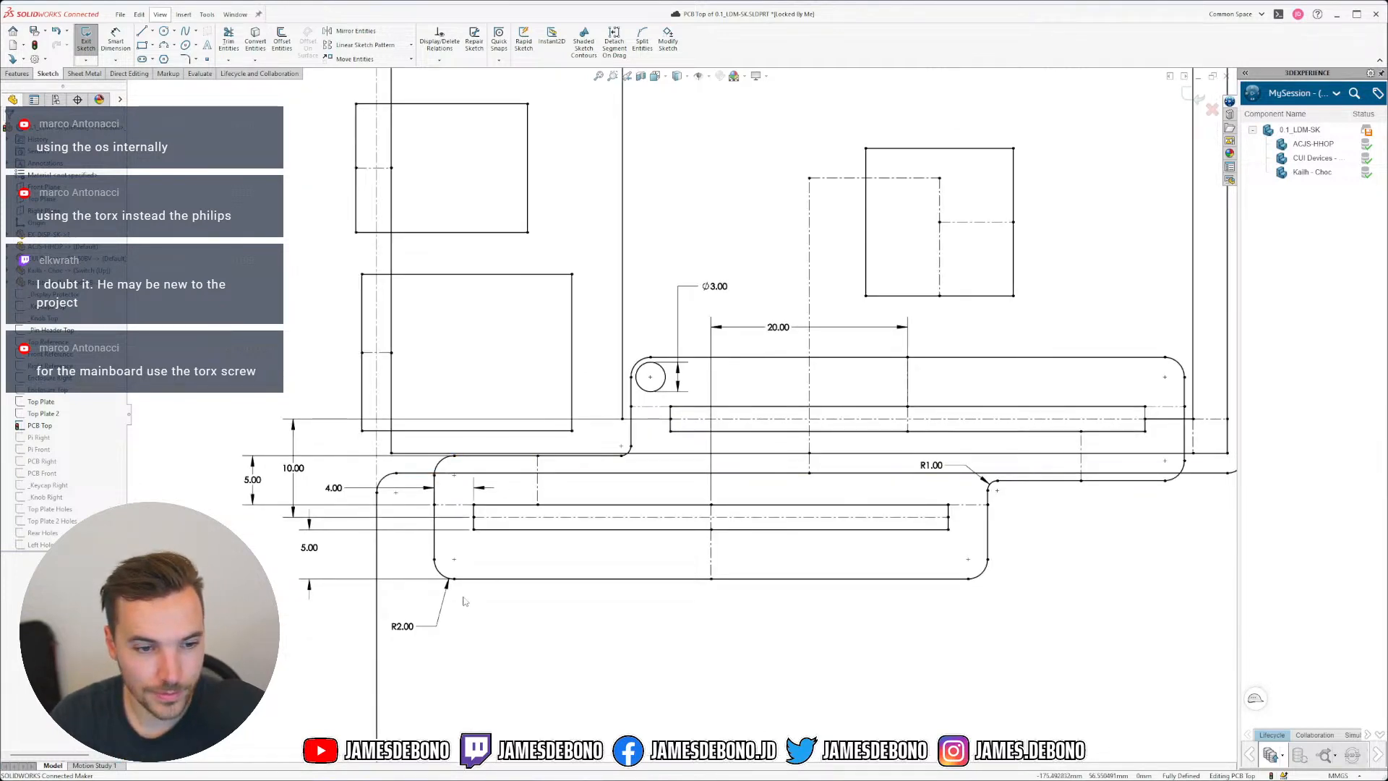
Step: Delete the equal-radius relations on the upper-left corner arc of the lower connector outline
{"action": "left_click", "coordinate": [442, 466]}
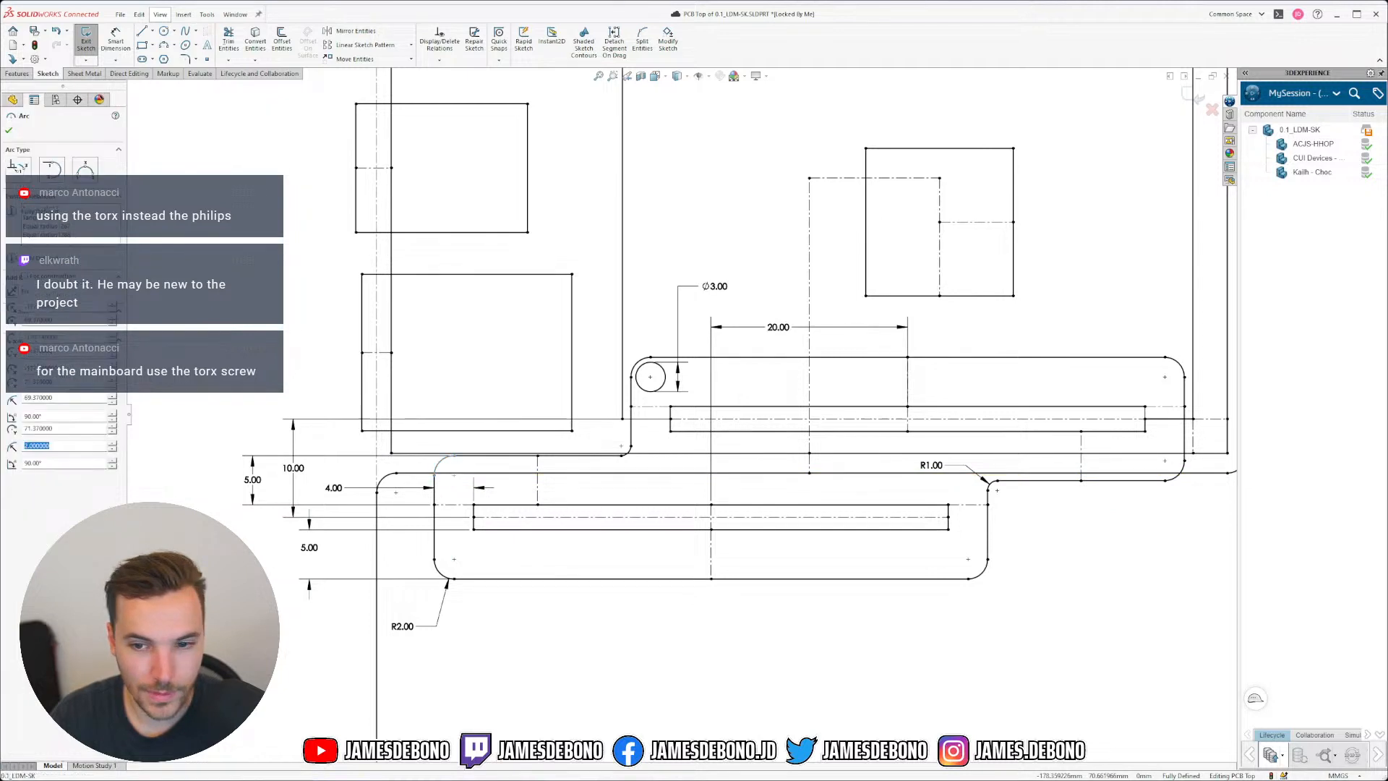
{"action": "left_click", "coordinate": [441, 455]}
{"action": "key", "text": "Delete"}
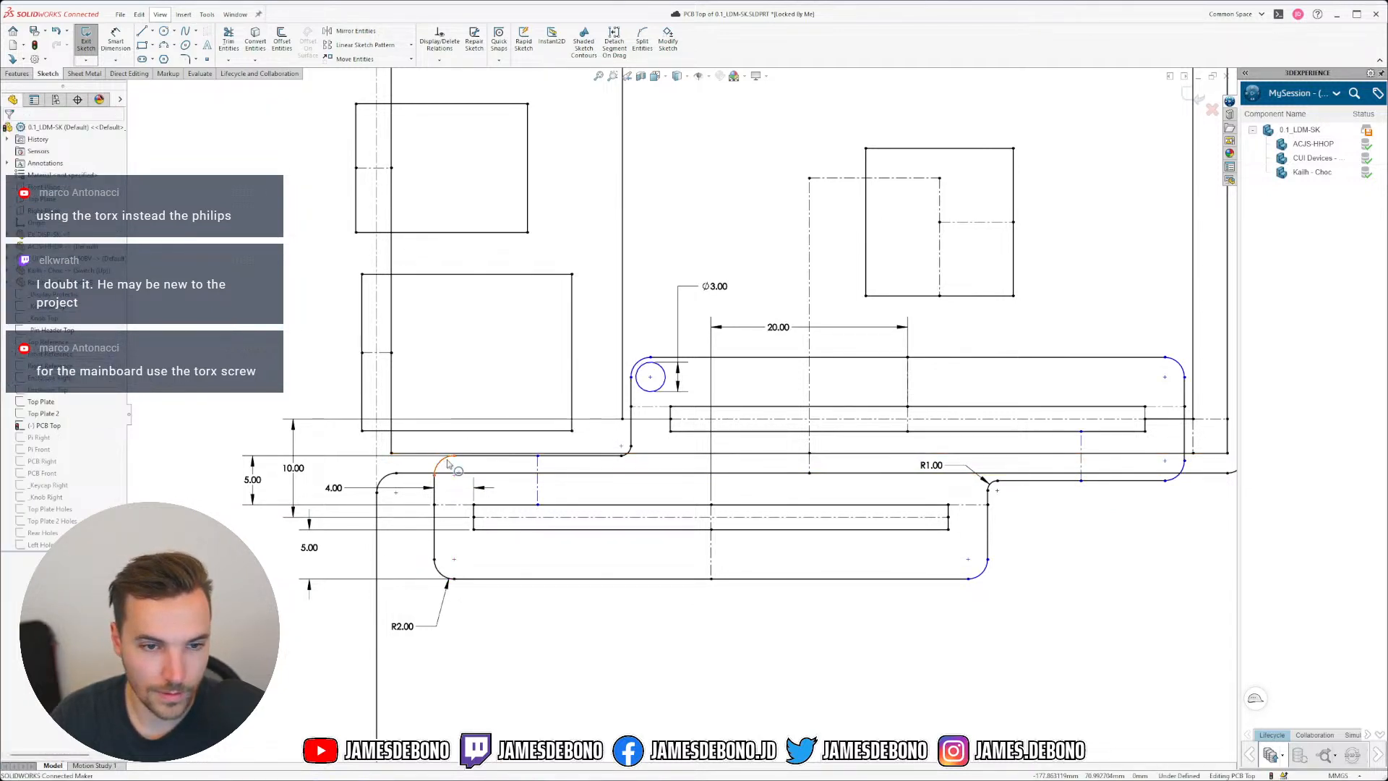
{"action": "left_click", "coordinate": [449, 464]}
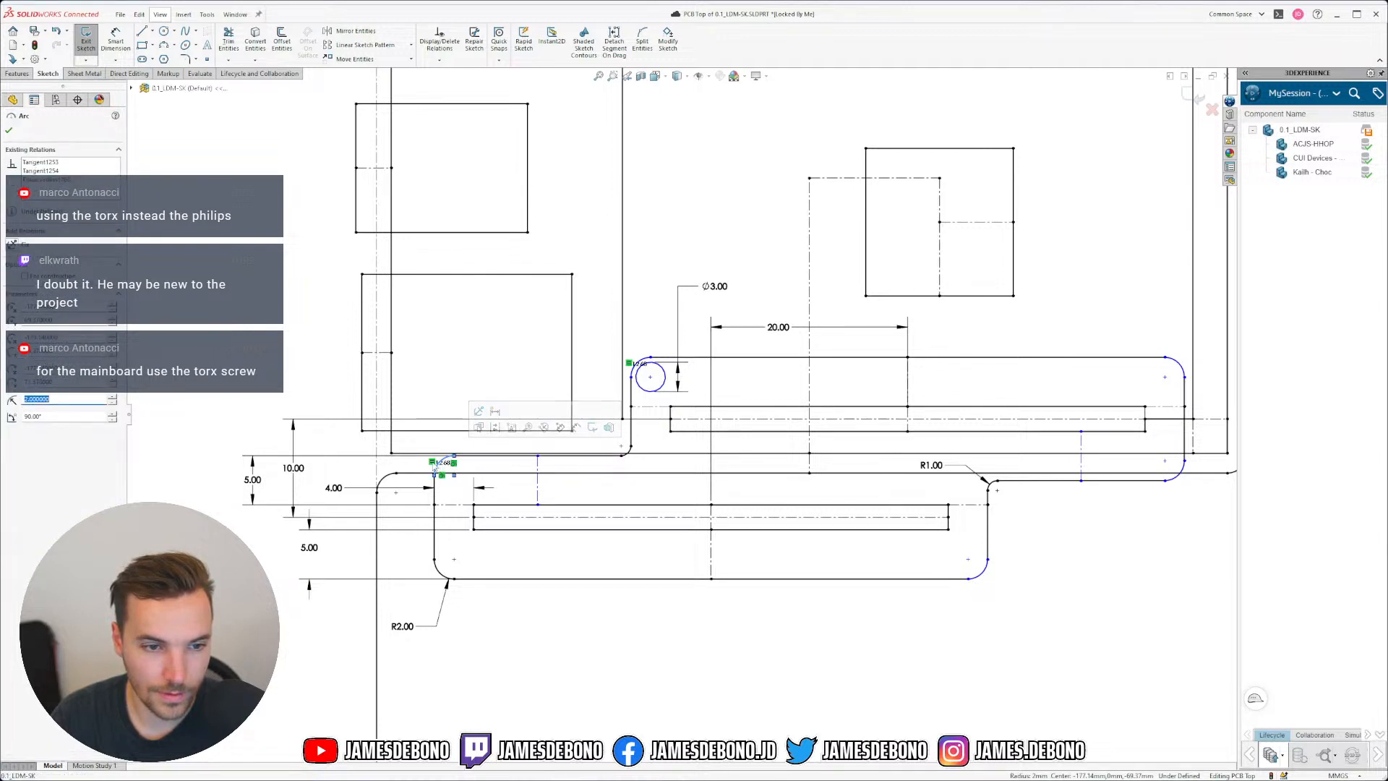
{"action": "key", "text": "Escape"}
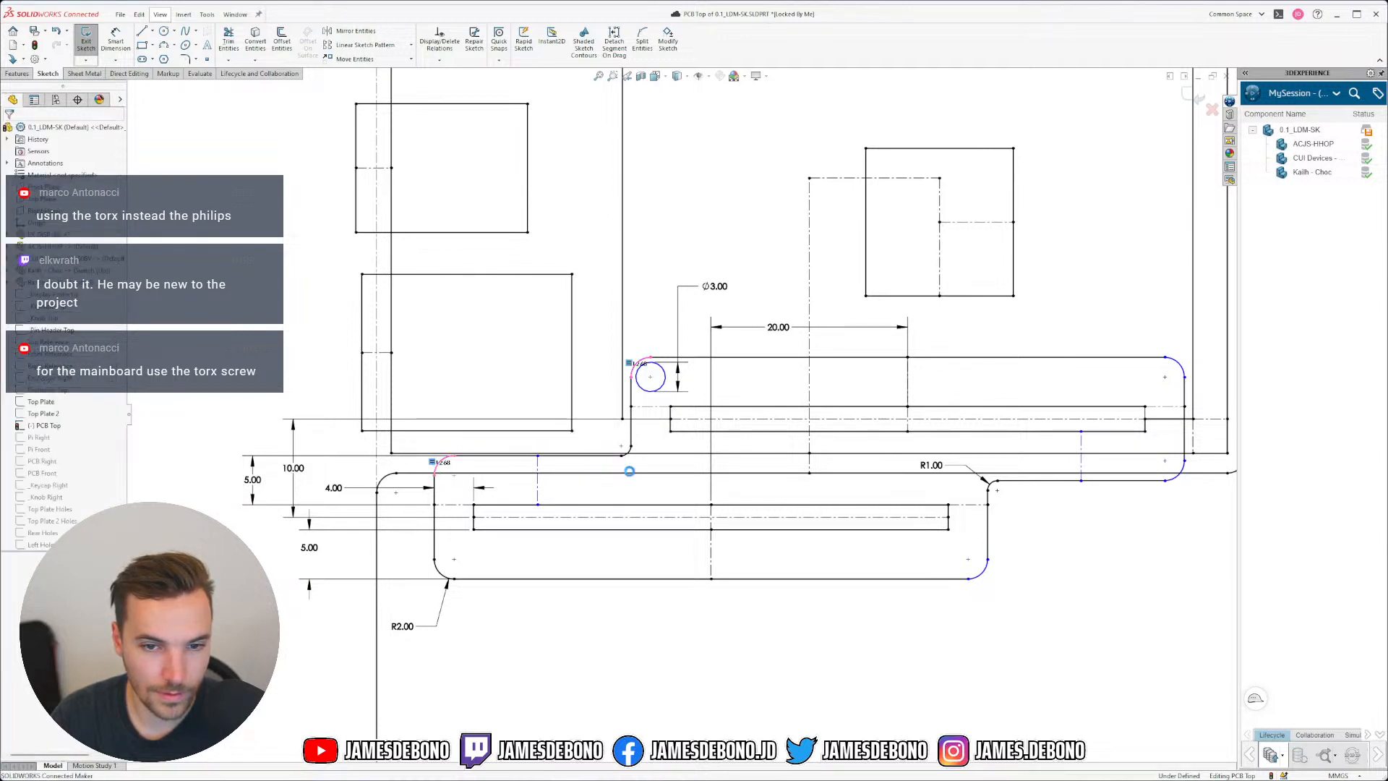
Step: Delete the equal-radius relations on the lower-right corner arc of the upper connector outline
{"action": "left_click", "coordinate": [1174, 481]}
{"action": "left_click", "coordinate": [1173, 476]}
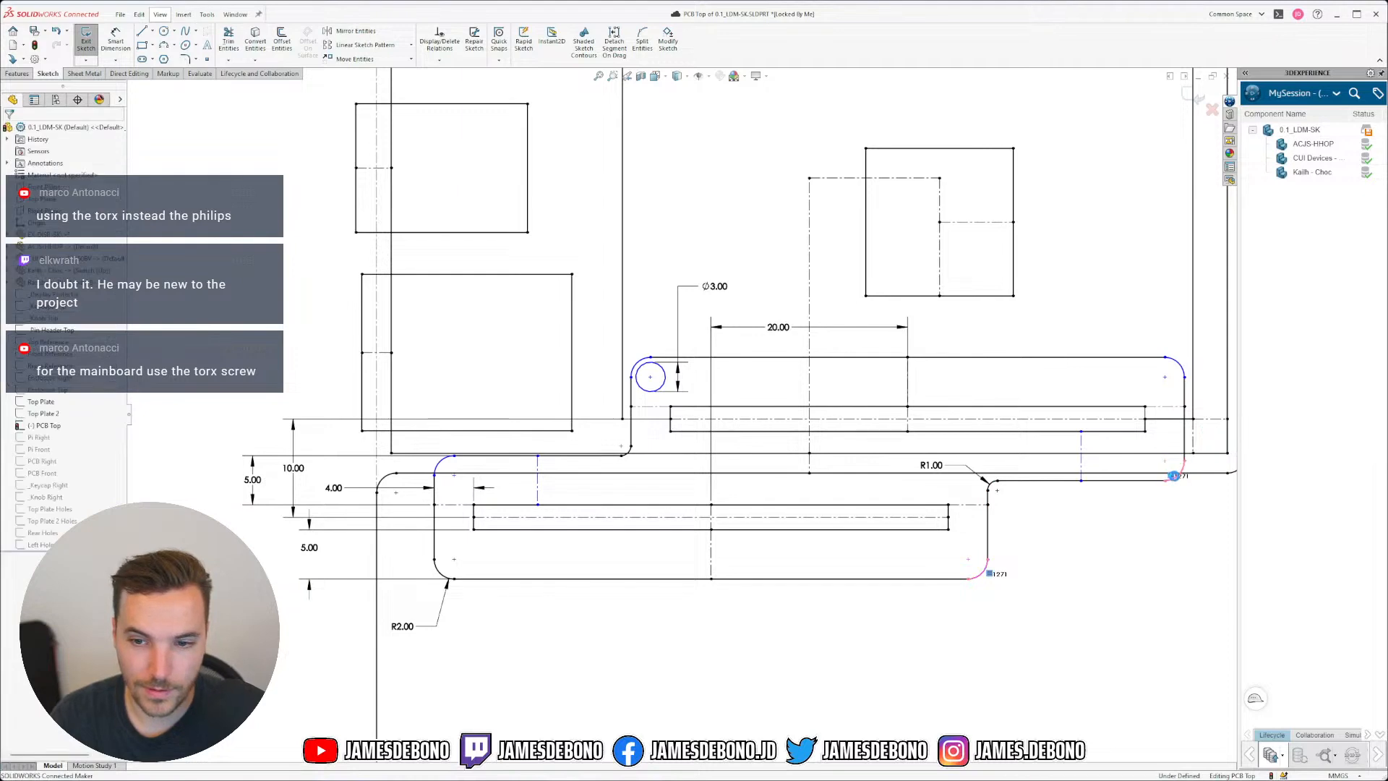
{"action": "key", "text": "Delete"}
{"action": "left_click", "coordinate": [1184, 480]}
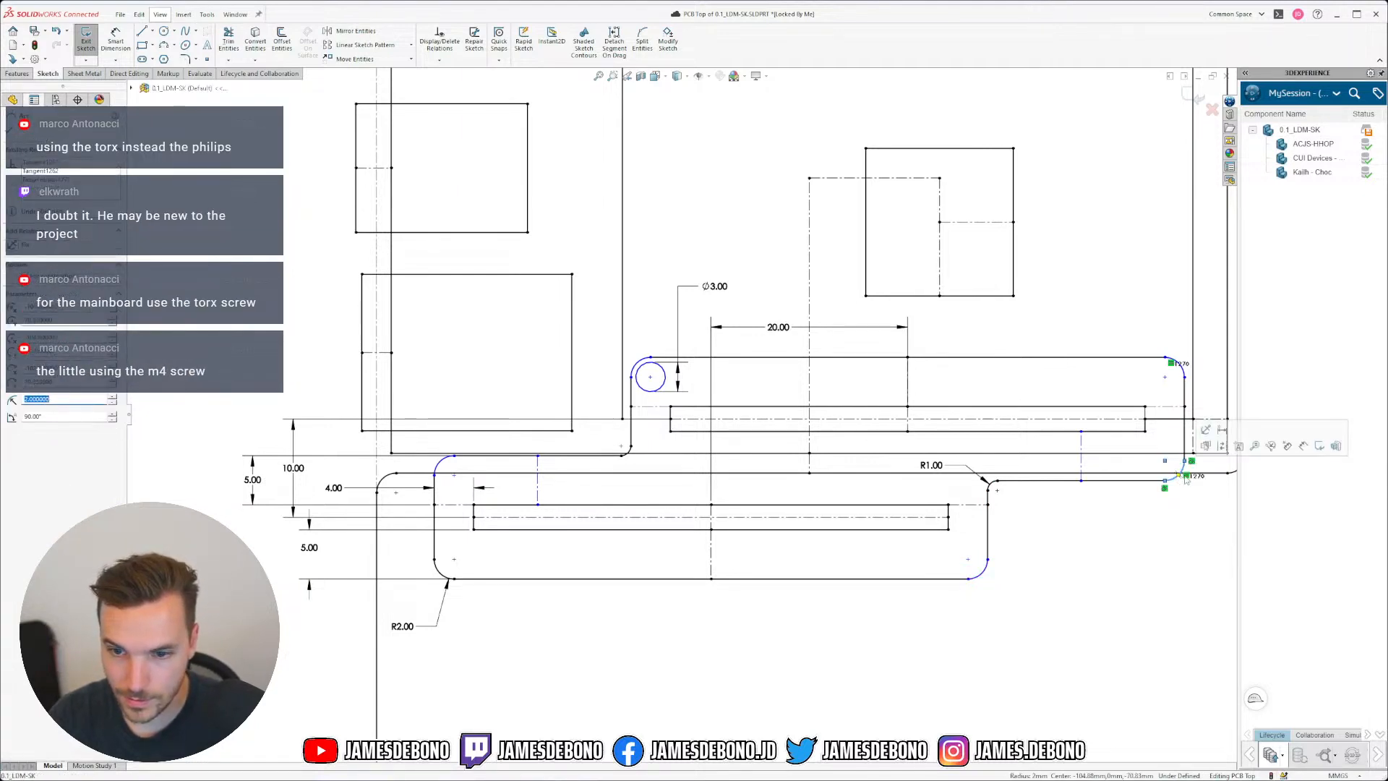
{"action": "key", "text": "Escape"}
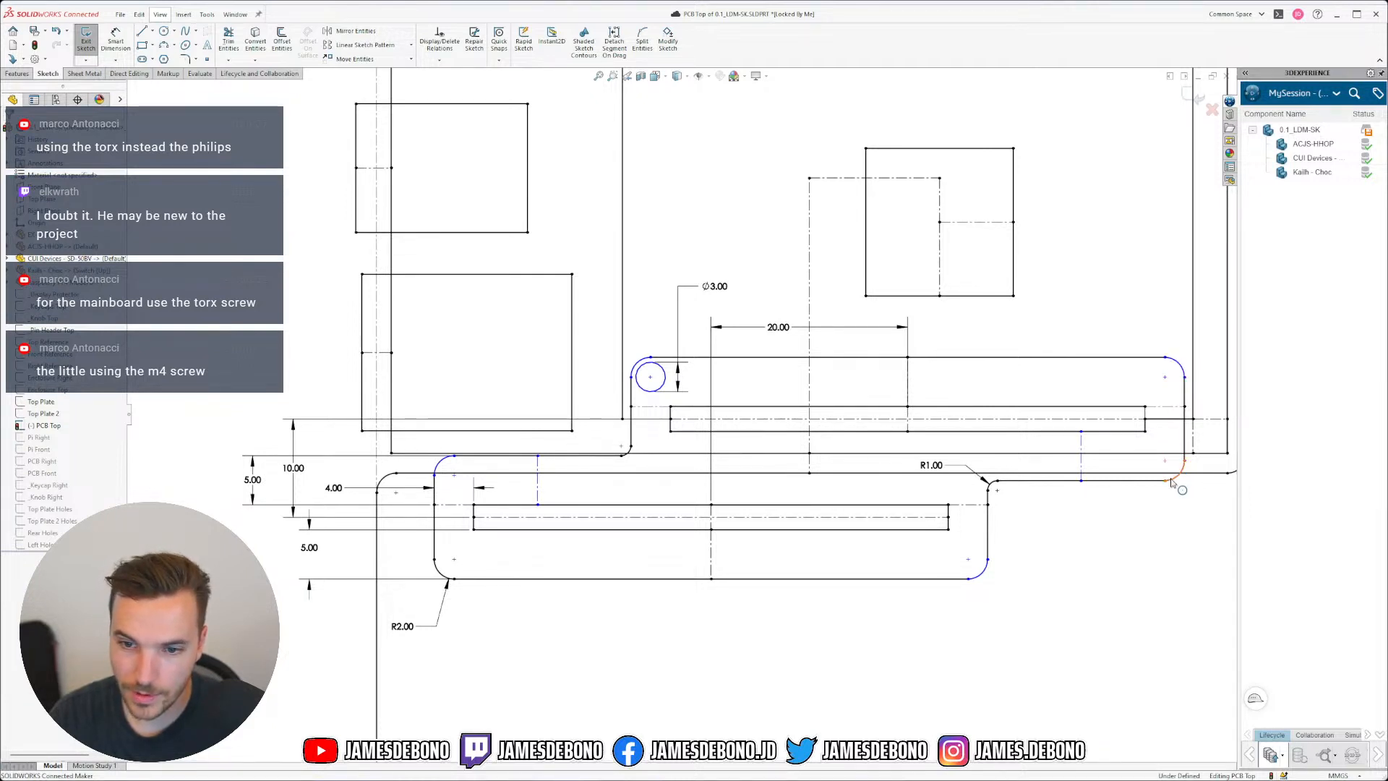
Step: Make the upper outline's lower-right corner arc equal to the lower outline's upper-left corner arc
{"action": "left_click", "coordinate": [1179, 477]}
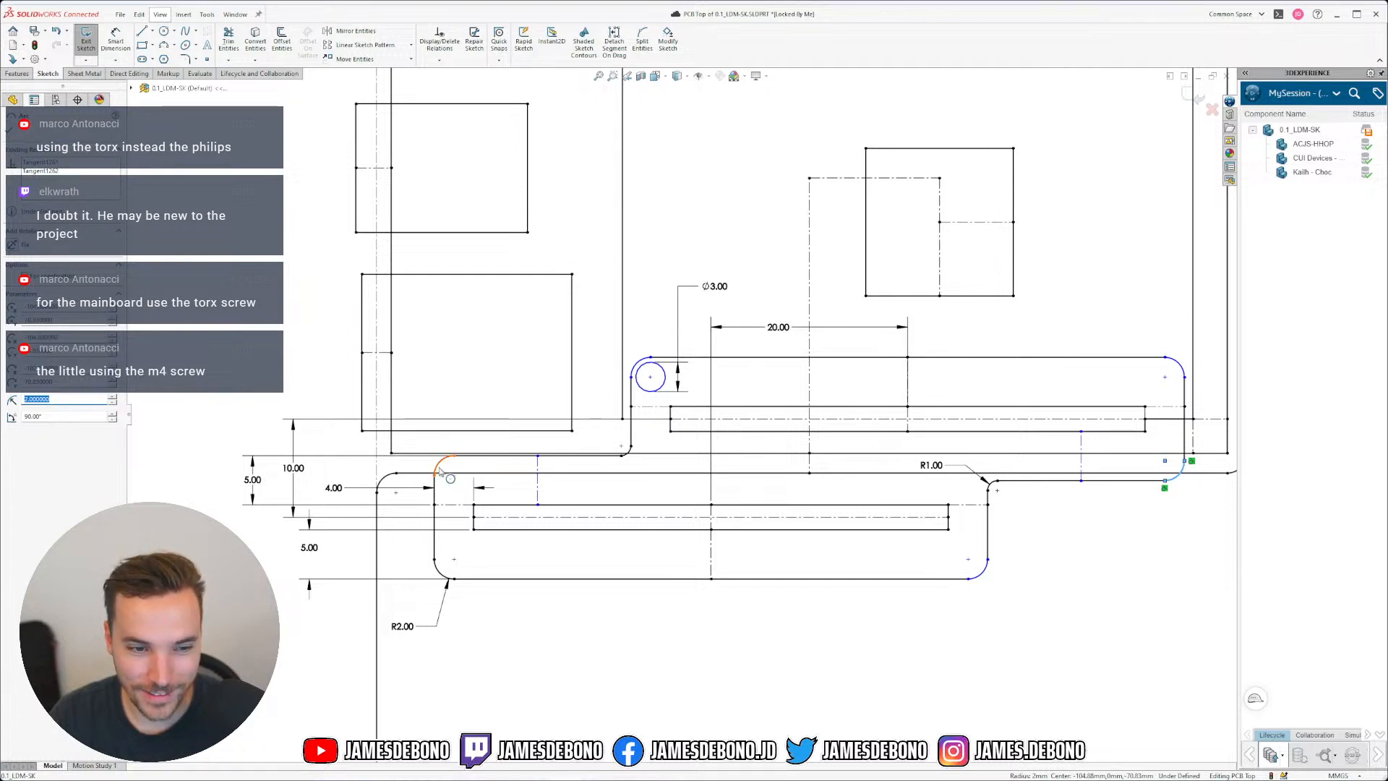
{"action": "left_click", "coordinate": [440, 467], "text": "ctrl"}
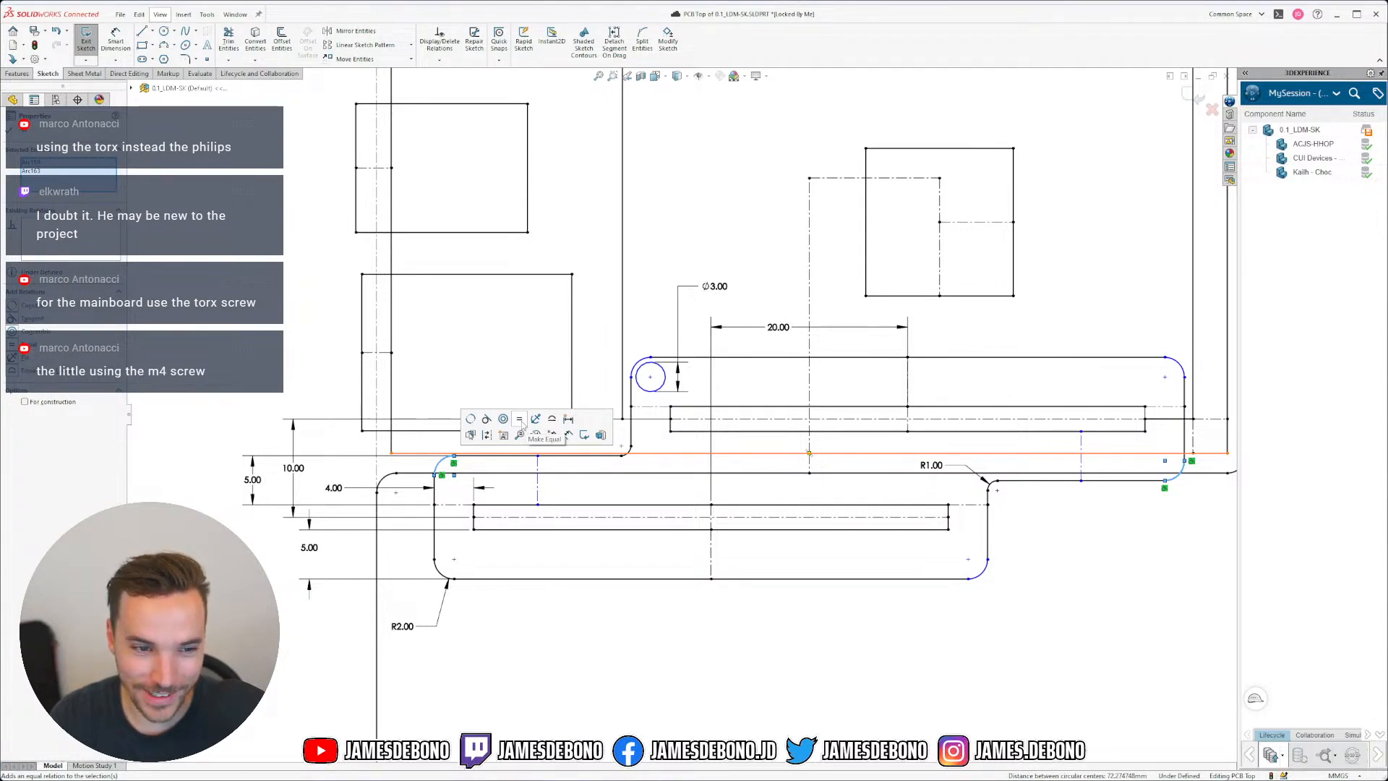
{"action": "left_click", "coordinate": [520, 420]}
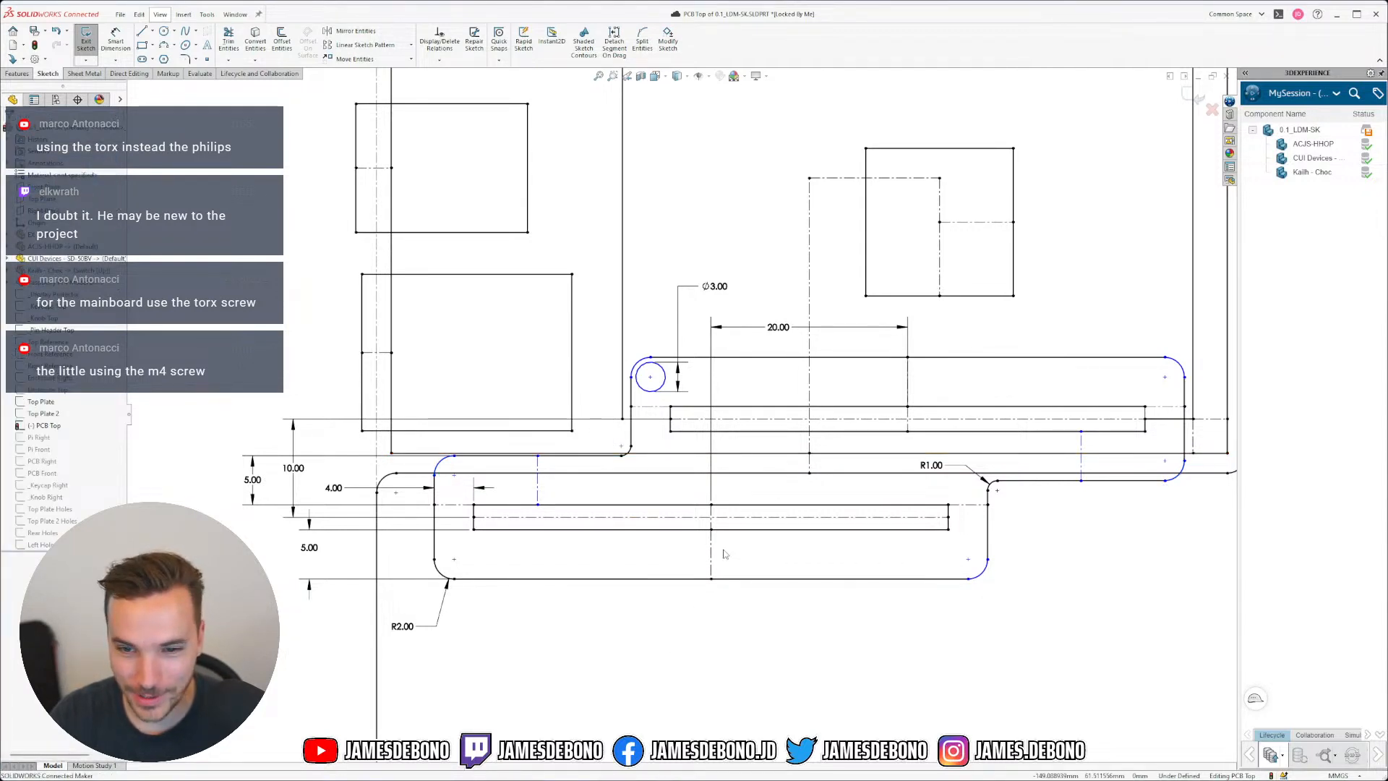
Step: Add a 2 mm radius dimension to the lower outline's upper-left corner arc
{"action": "left_click", "coordinate": [117, 42]}
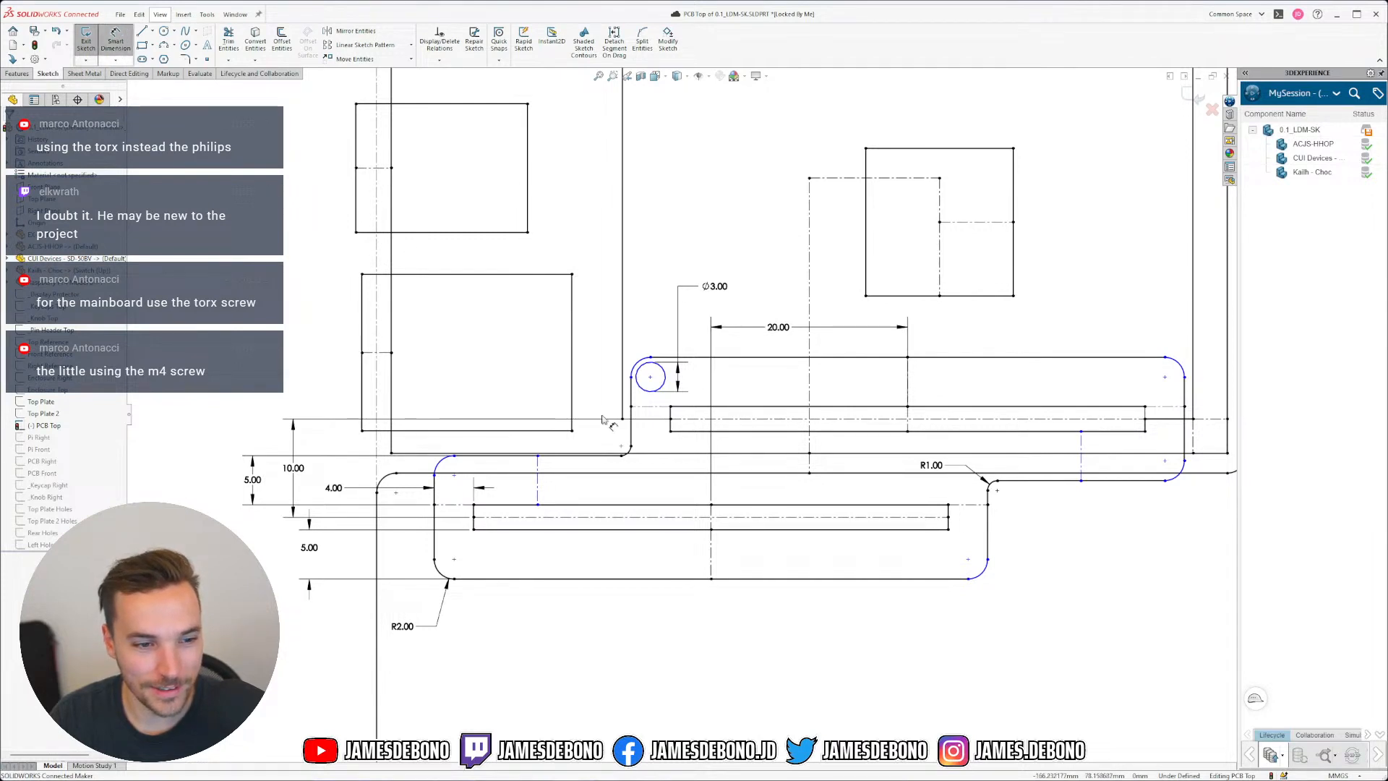
{"action": "left_click", "coordinate": [441, 466]}
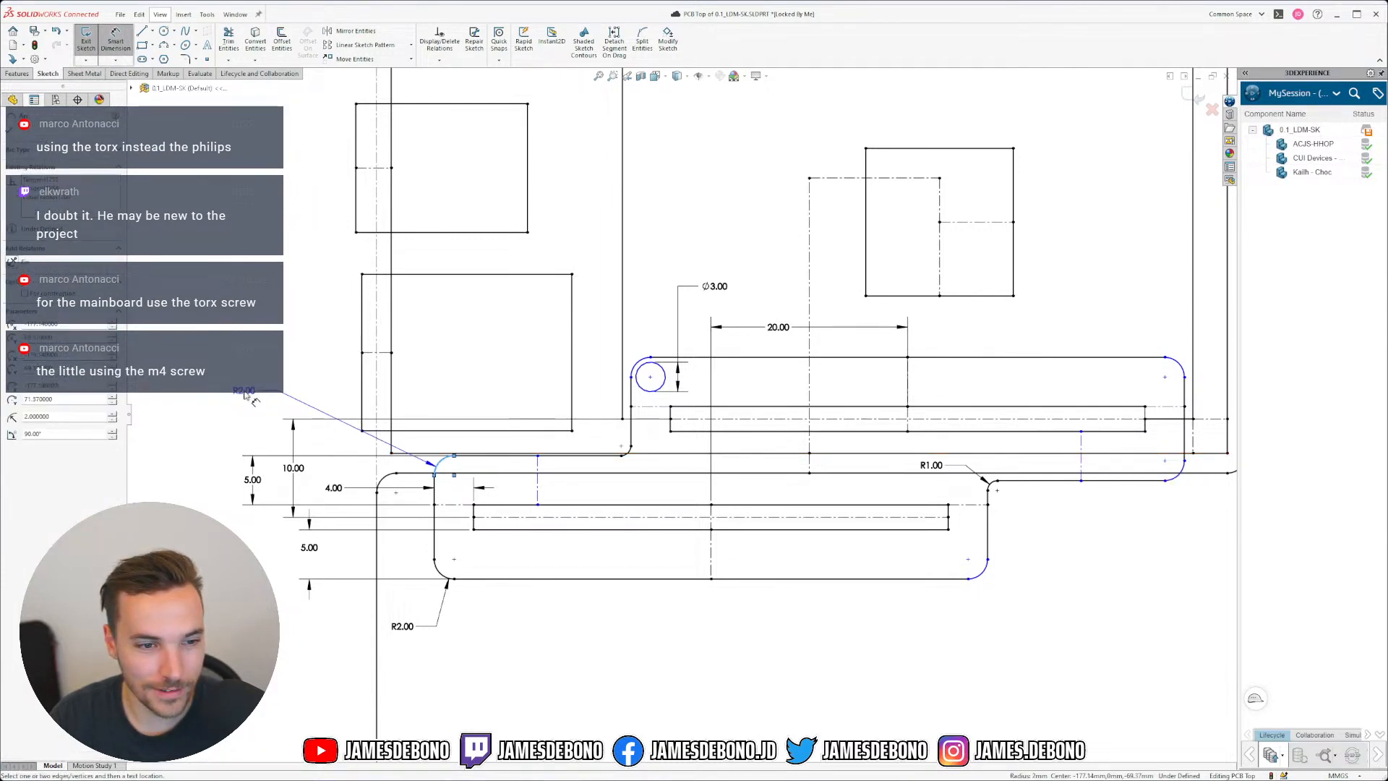
{"action": "left_click", "coordinate": [246, 394]}
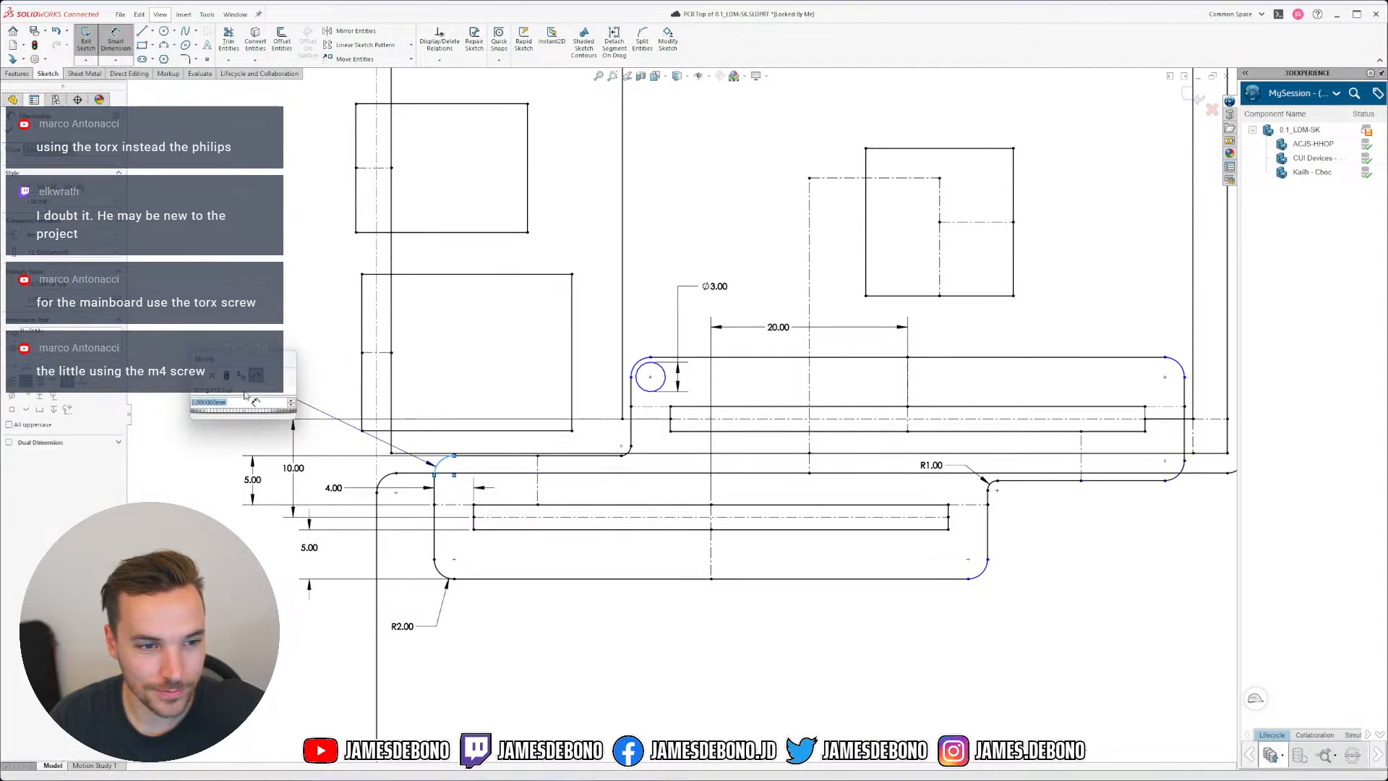
{"action": "key", "text": "Return"}
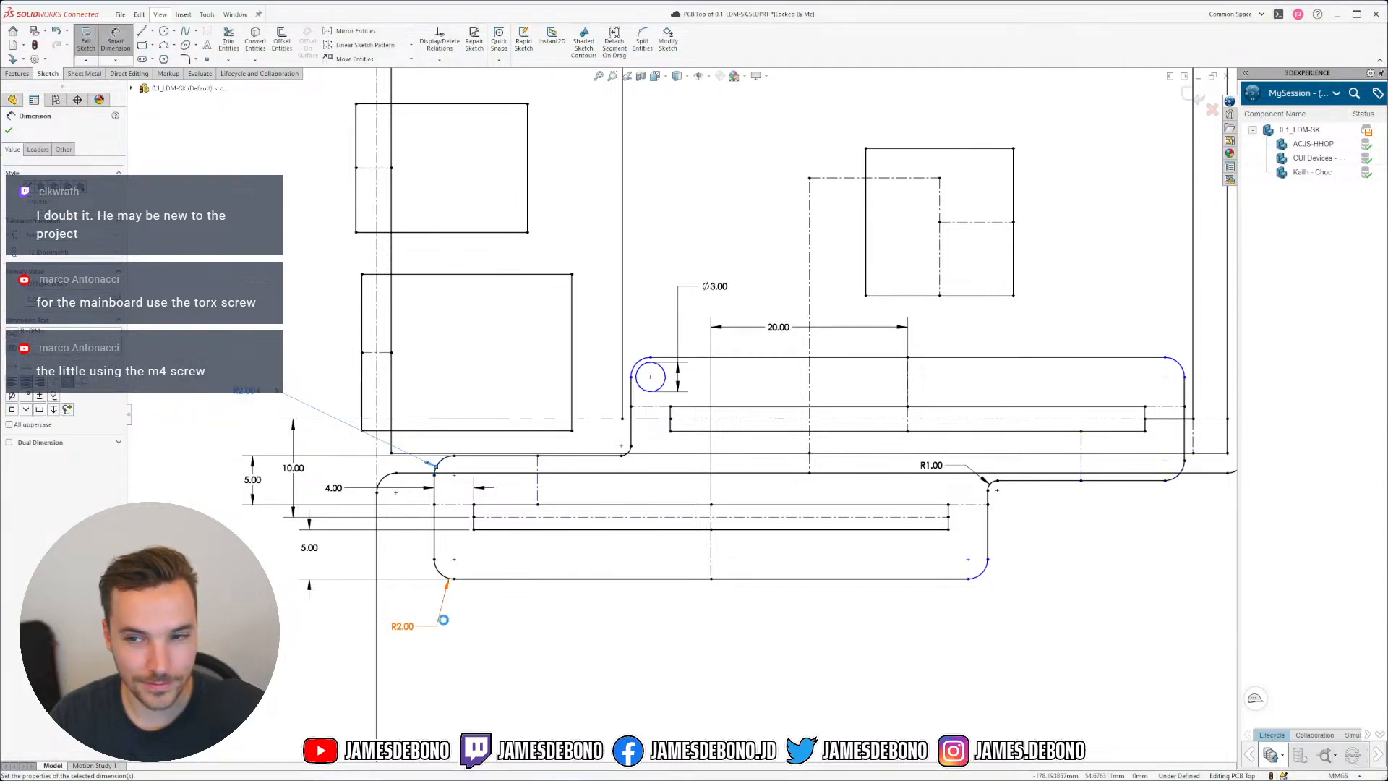
Step: Reposition the lower-left corner's radius dimension and the 5 mm dimension between the lower slot and the outline's bottom edge
{"action": "left_click_drag", "start_coordinate": [413, 627], "coordinate": [303, 641]}
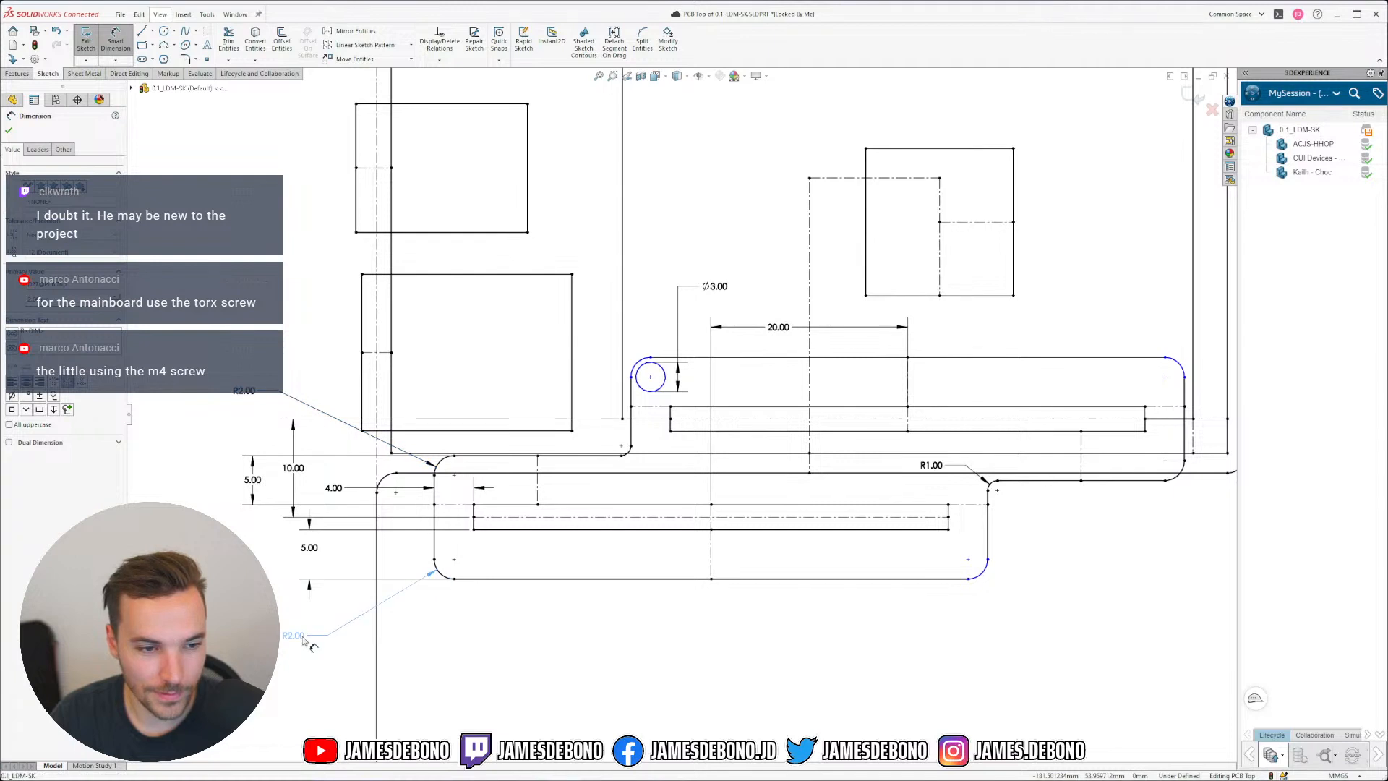
{"action": "key", "text": "Escape"}
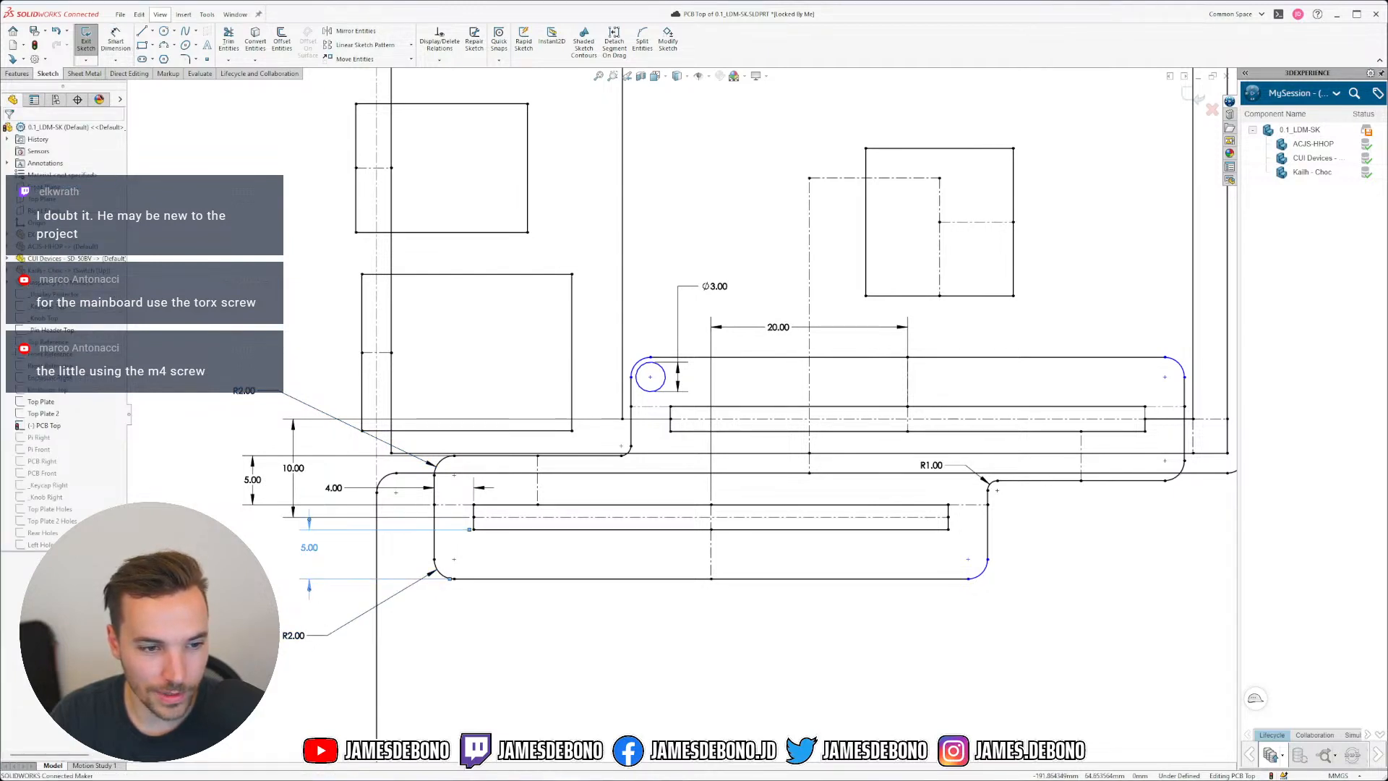
{"action": "left_click_drag", "start_coordinate": [308, 547], "coordinate": [316, 553]}
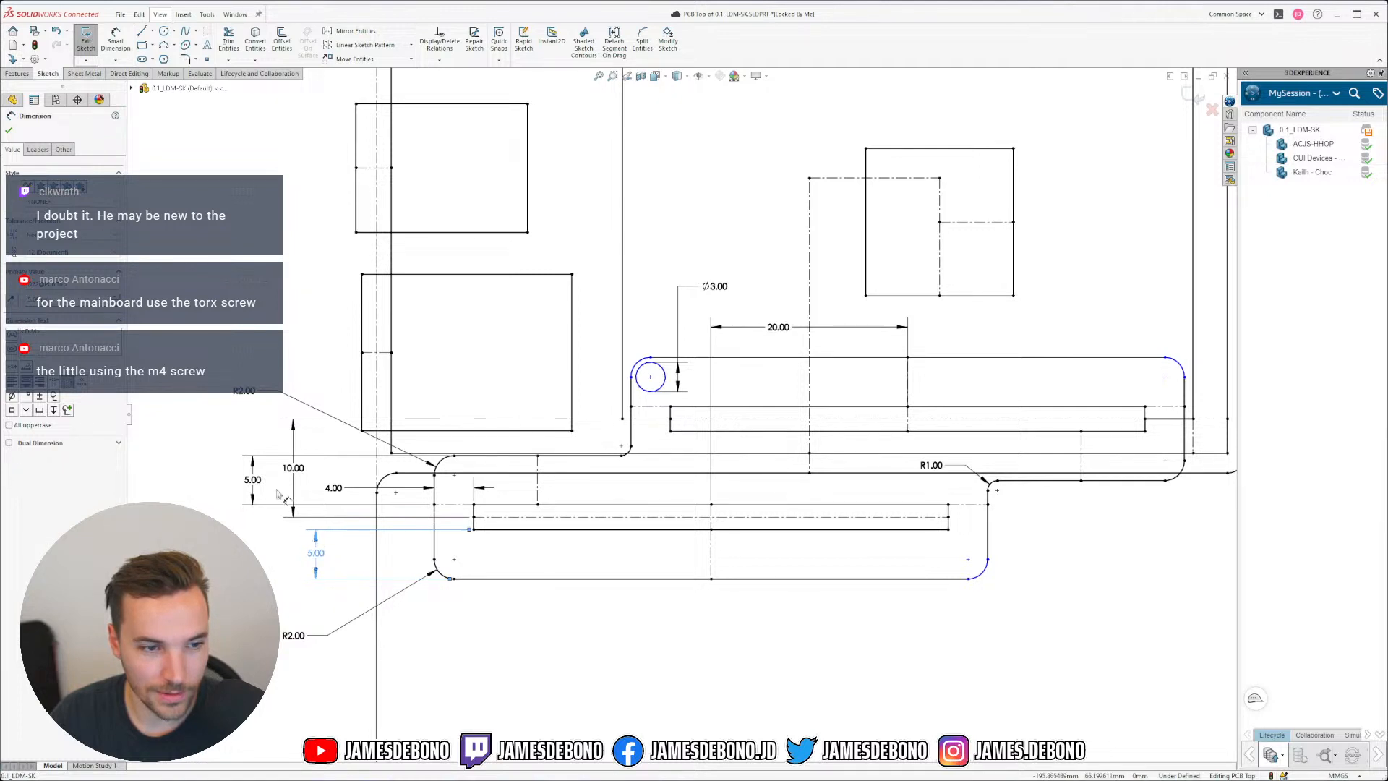
{"action": "scroll", "coordinate": [278, 495], "scroll_direction": "down", "scroll_amount": 2}
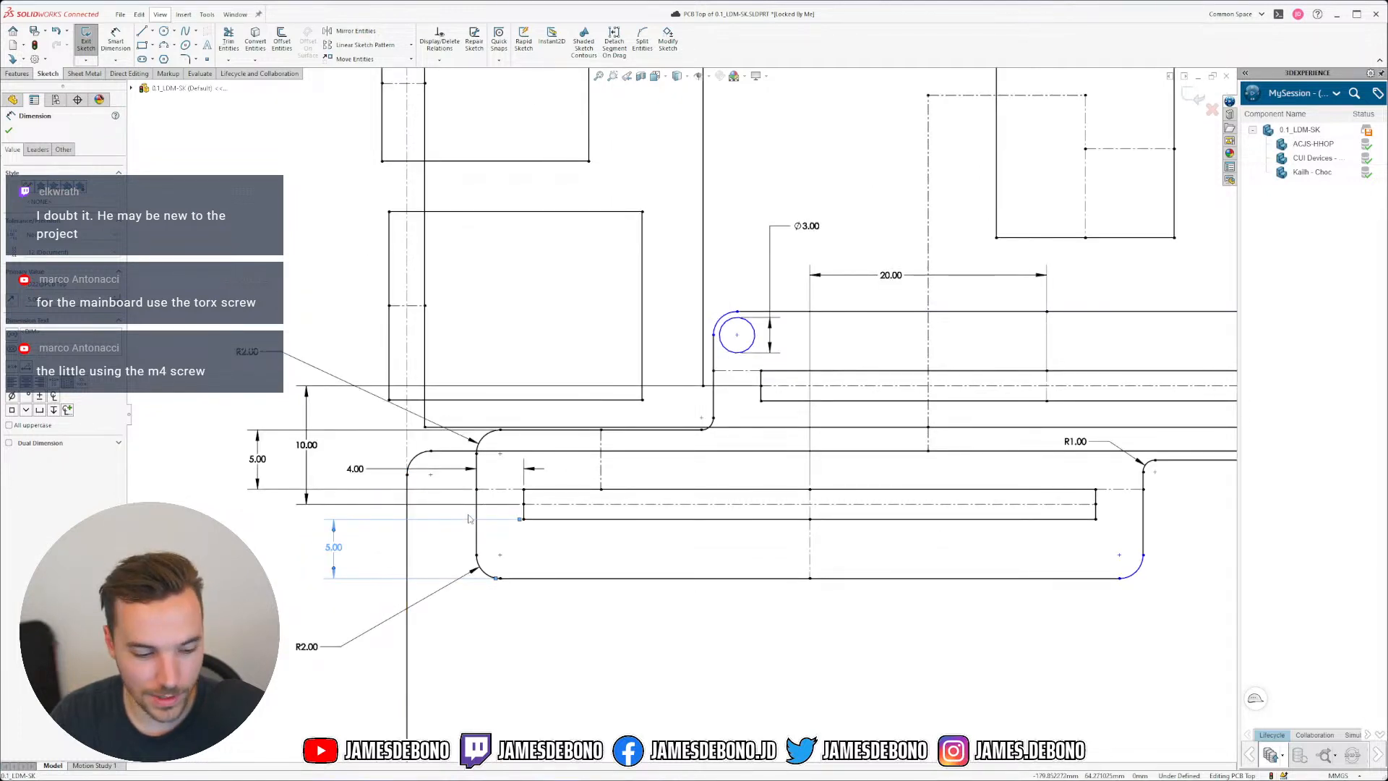
{"action": "key", "text": "Escape"}
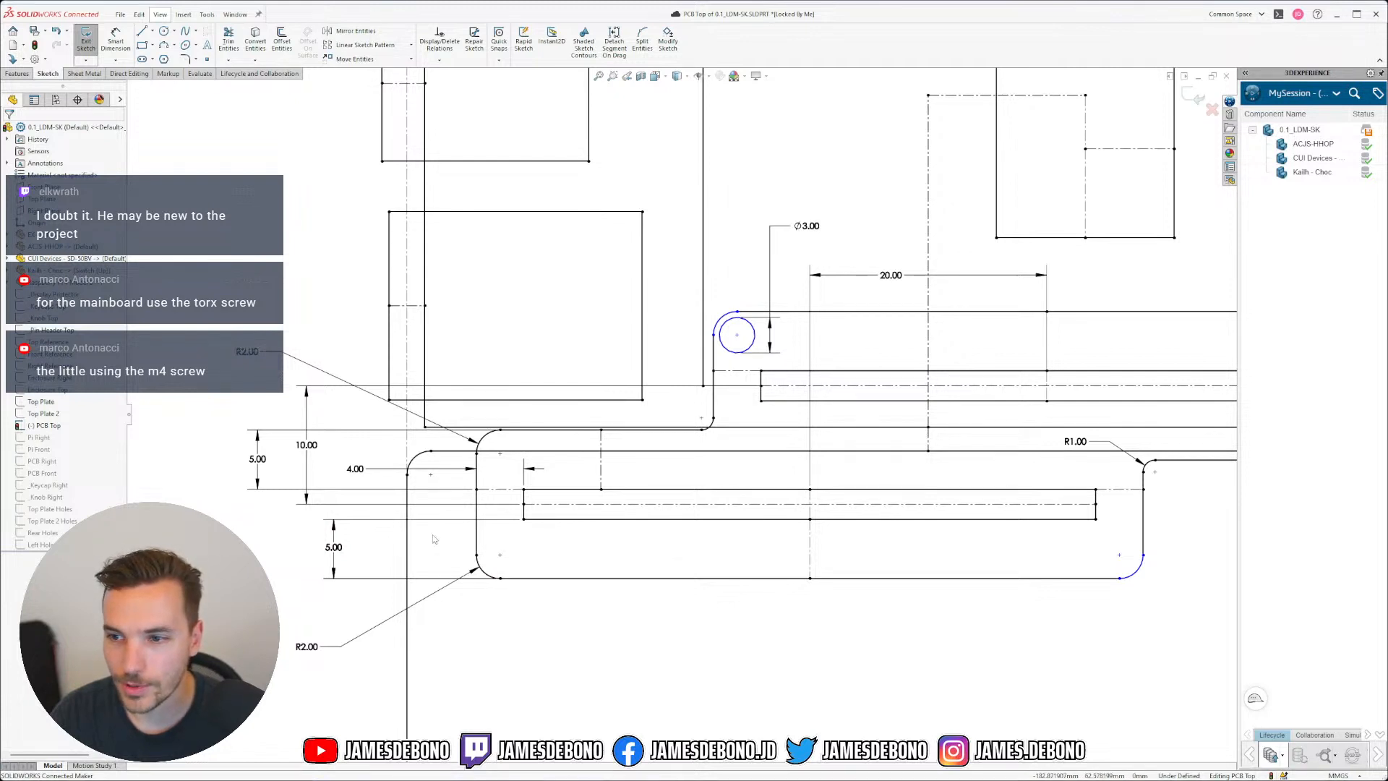
{"action": "left_click_drag", "start_coordinate": [327, 651], "coordinate": [331, 638]}
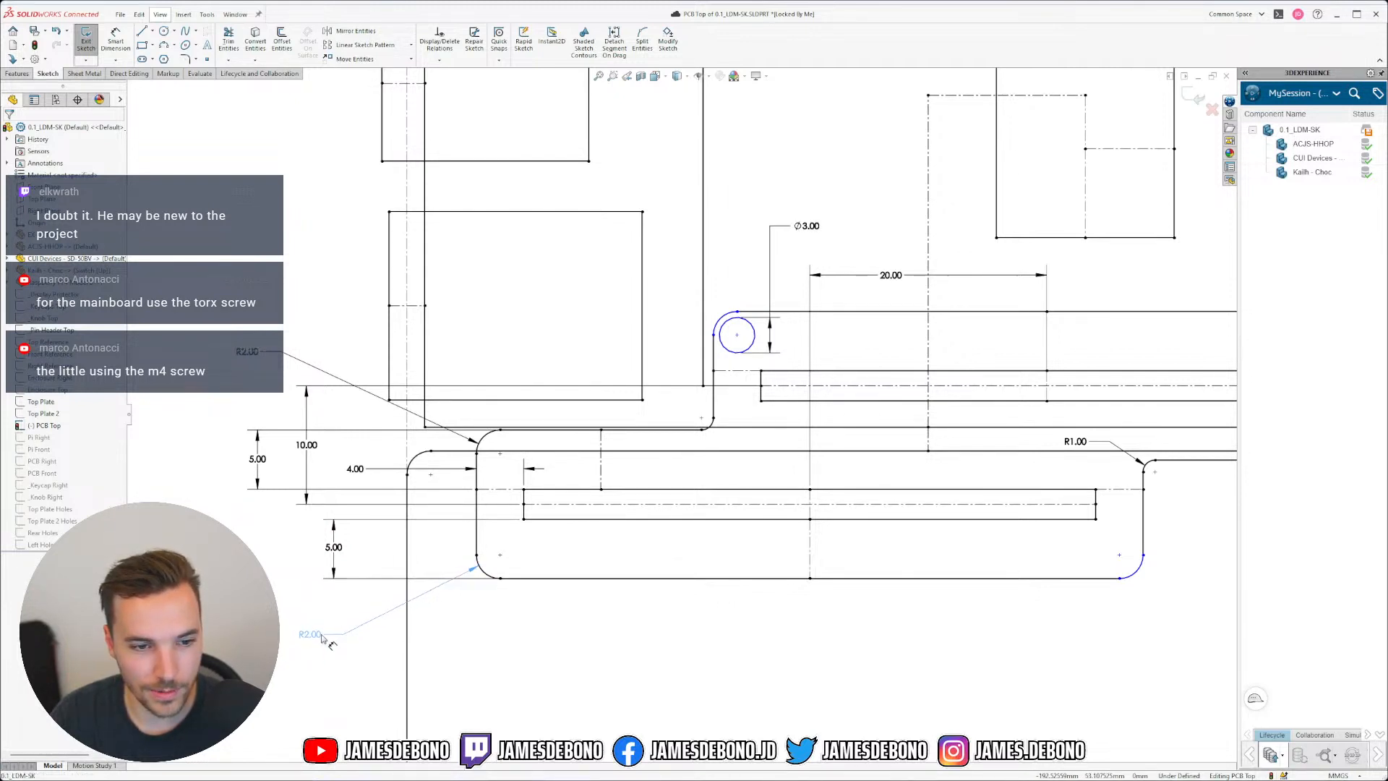
Step: Set the radius of the lower outline's lower-left corner to 3 mm
{"action": "scroll", "coordinate": [765, 515], "scroll_direction": "up", "scroll_amount": 4}
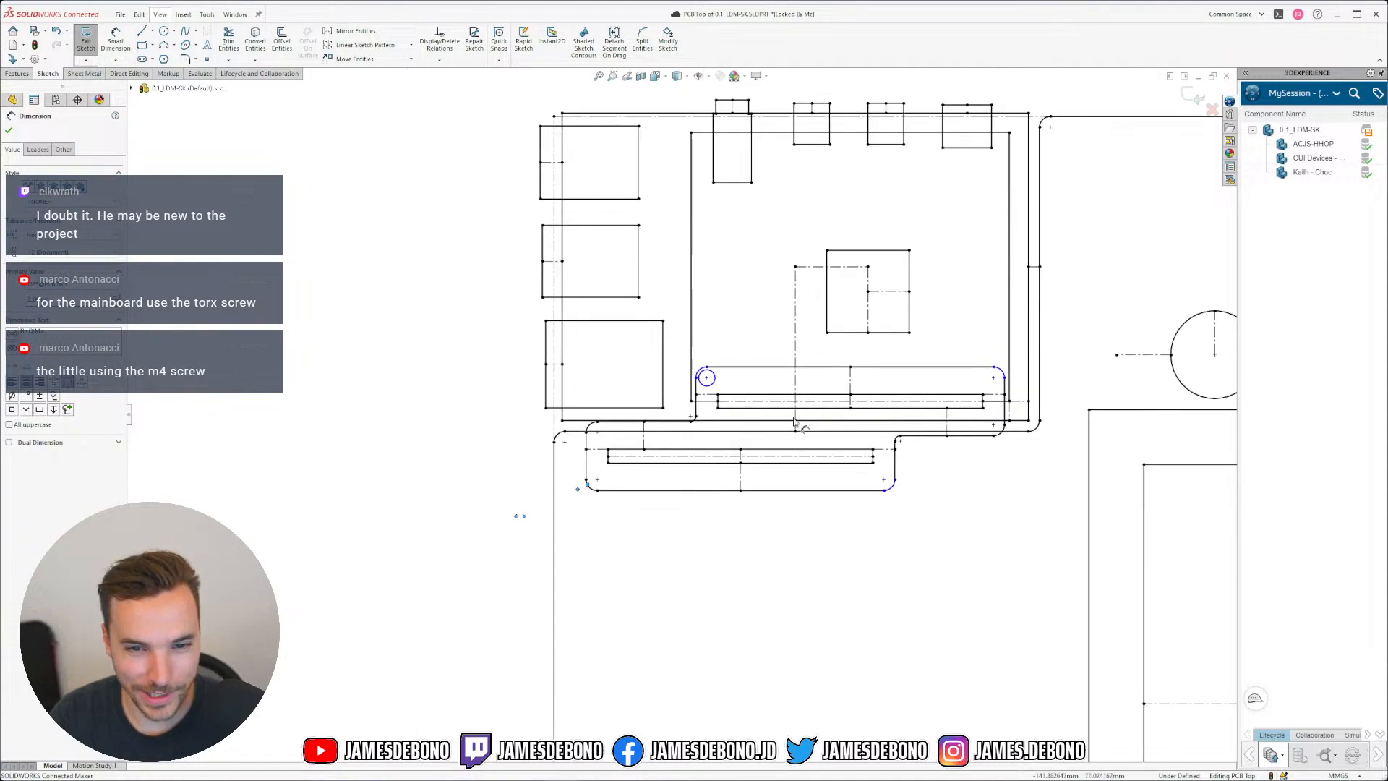
{"action": "scroll", "coordinate": [799, 411], "scroll_direction": "down", "scroll_amount": 2}
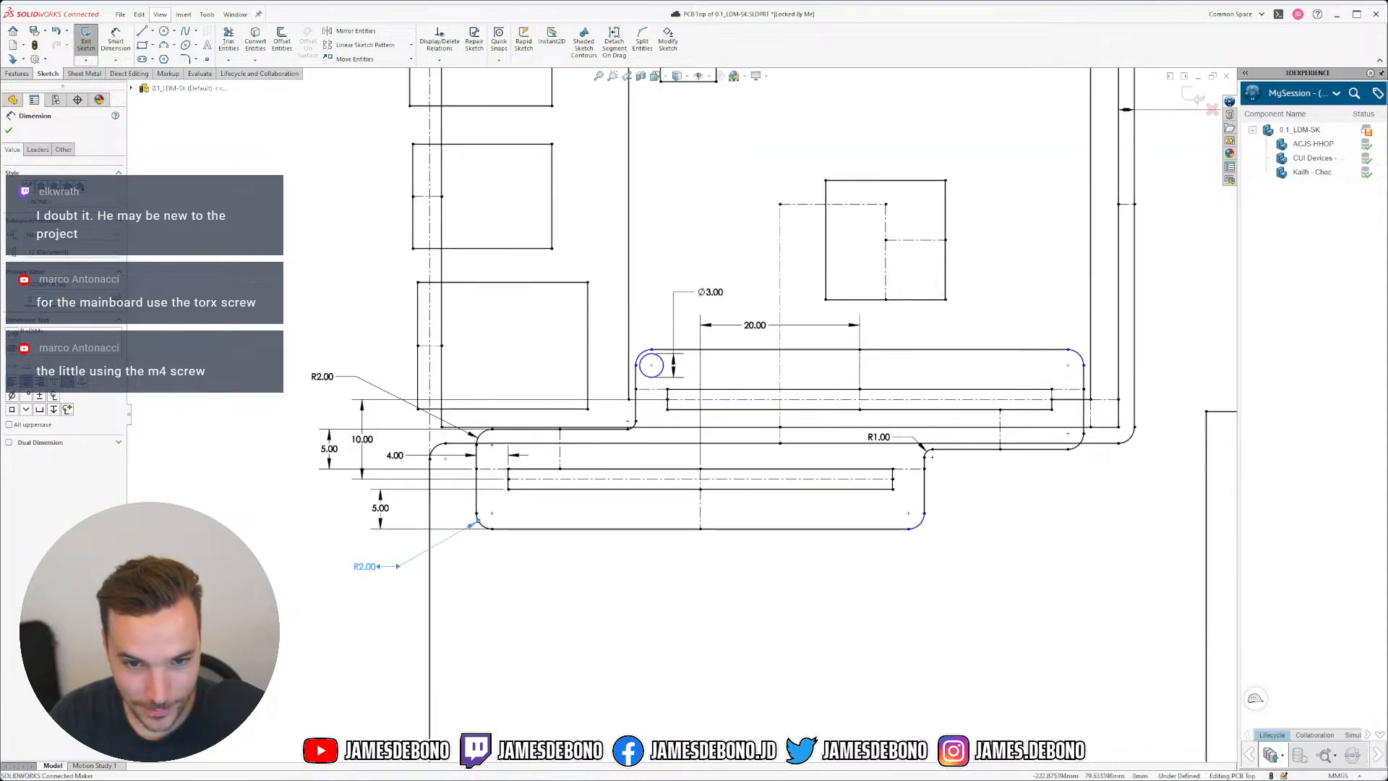
{"action": "key", "text": "Return"}
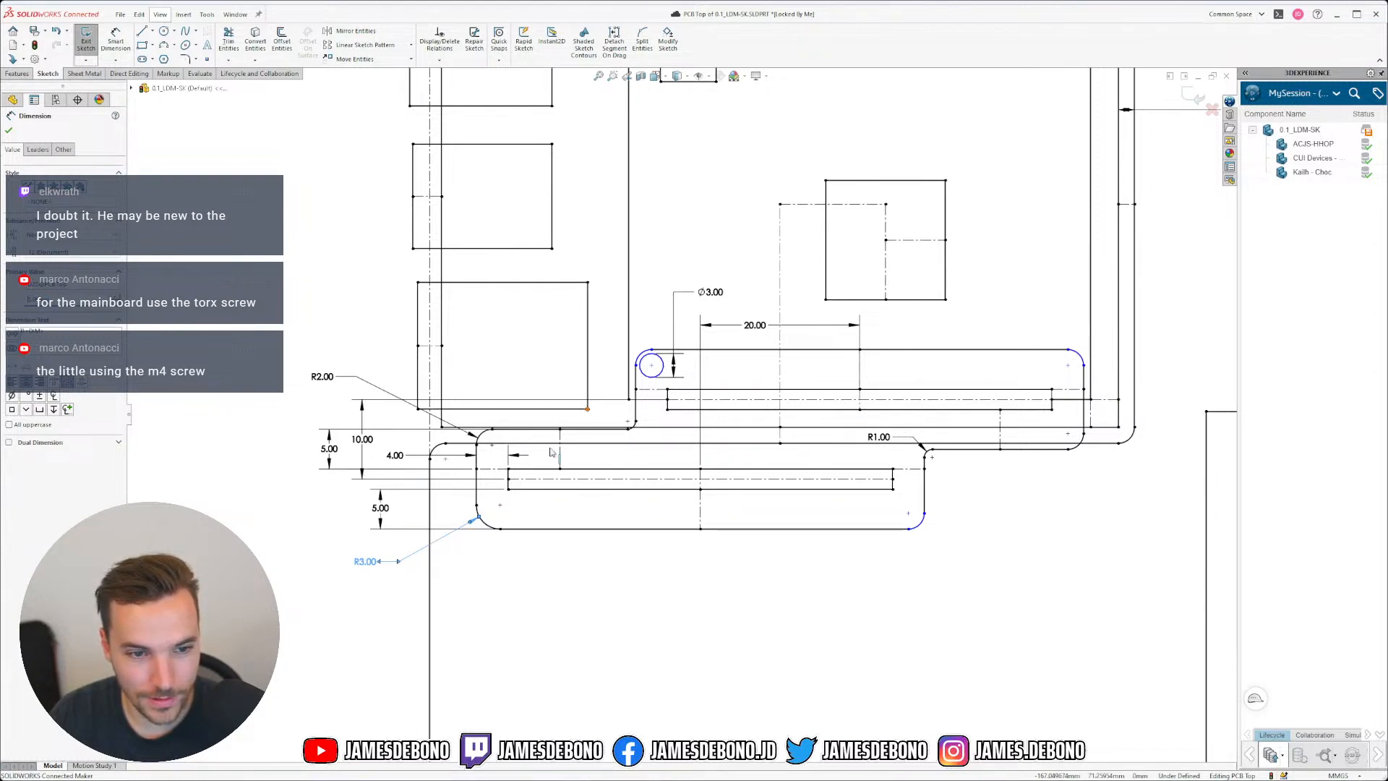
Step: Make the upper outline's upper-left corner arc equal to the lower outline's 3 mm lower-left corner arc
{"action": "left_click", "coordinate": [489, 530]}
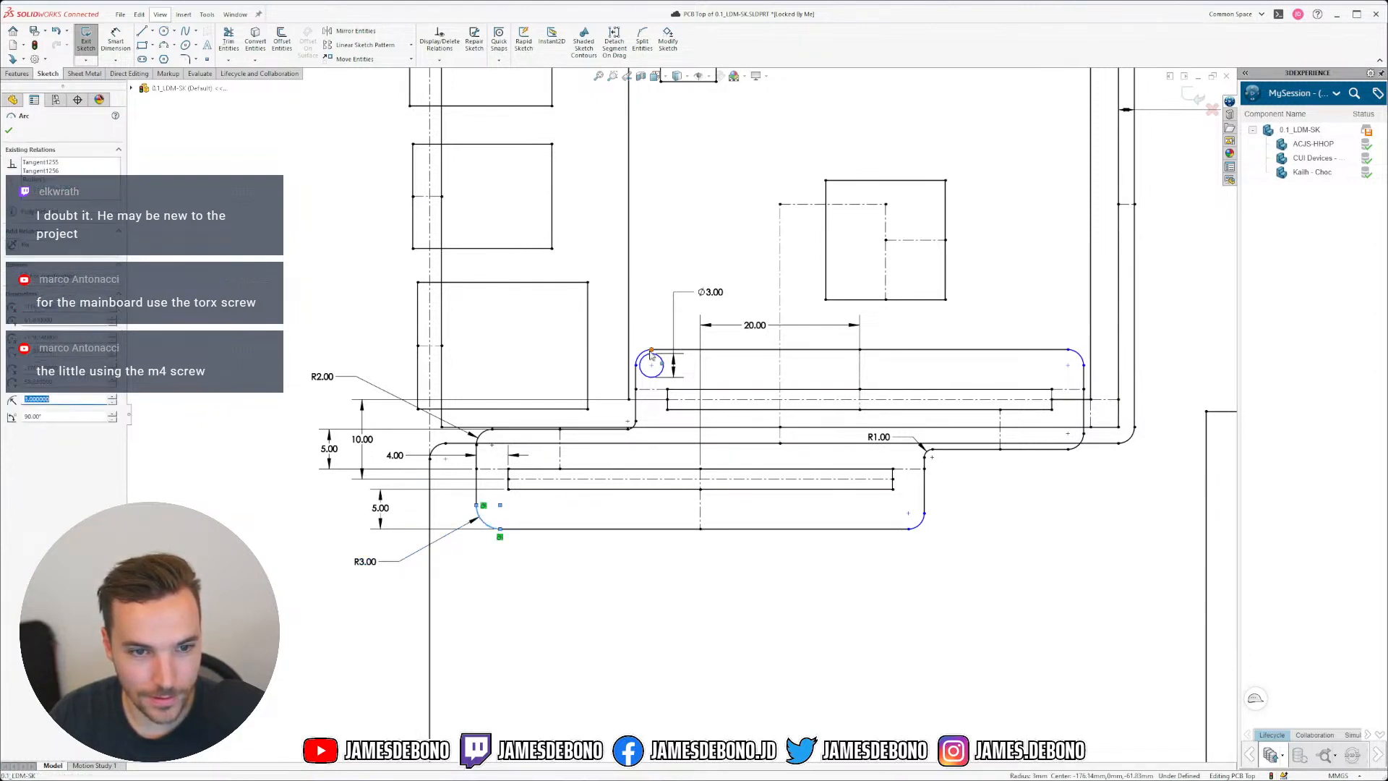
{"action": "left_click", "coordinate": [648, 354], "text": "ctrl"}
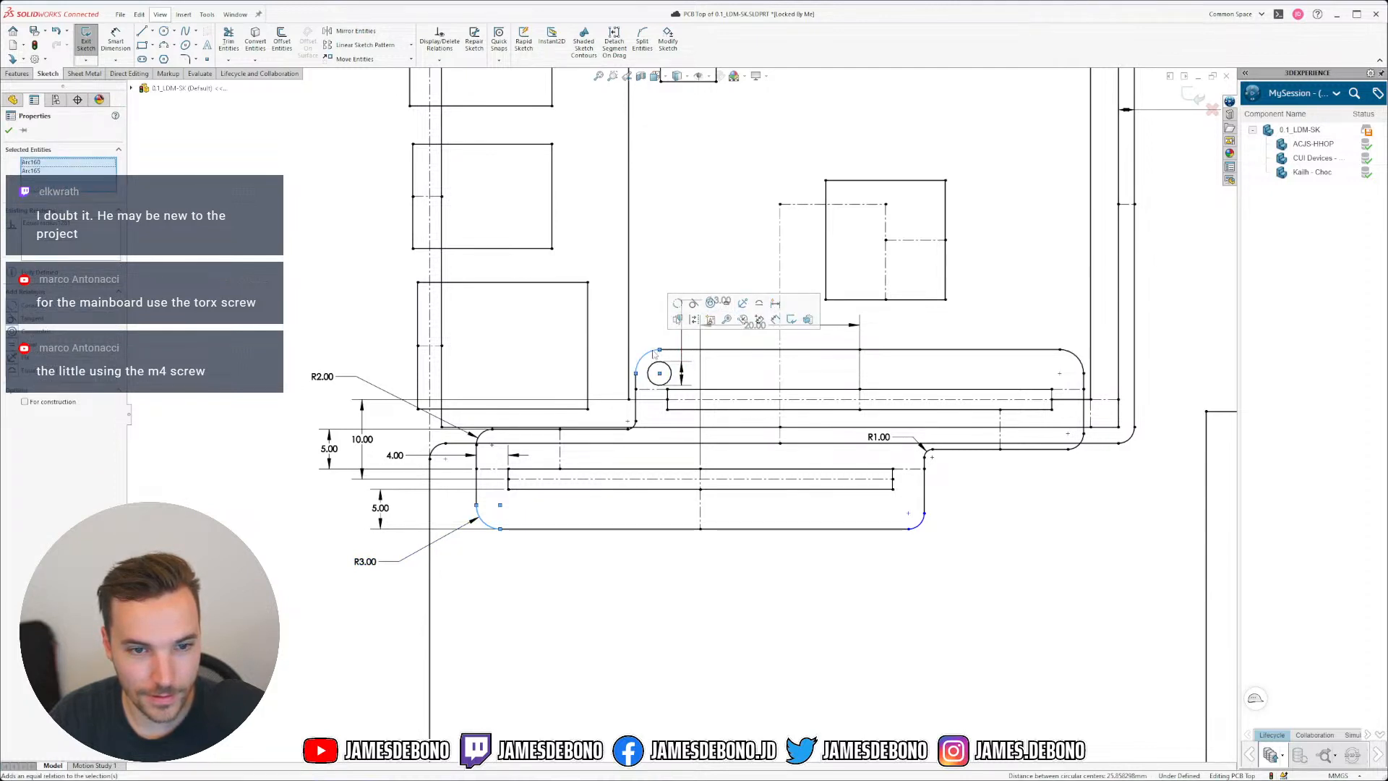
{"action": "left_click", "coordinate": [642, 328]}
{"action": "left_click", "coordinate": [655, 352]}
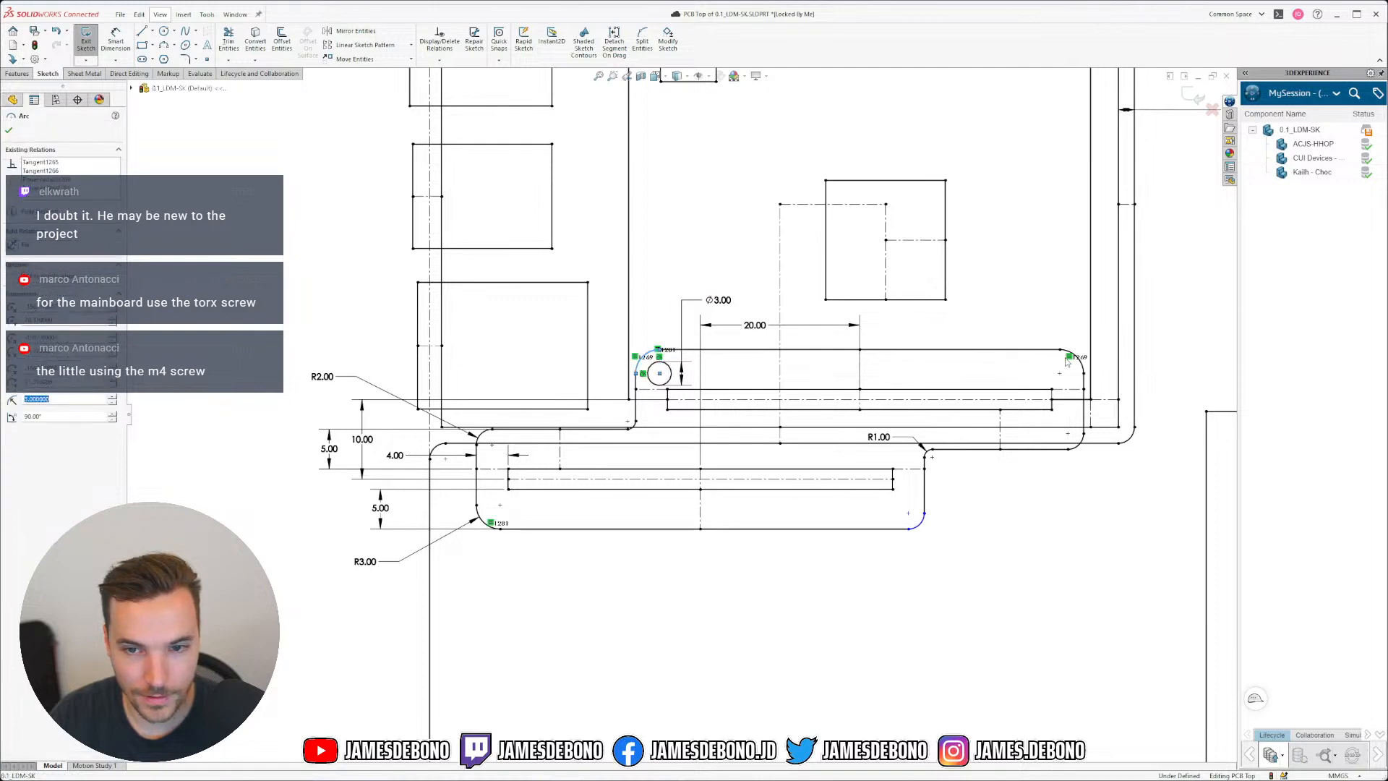
Step: Make the lower outline's lower-right corner arc equal to the upper outline's upper-right corner arc
{"action": "left_click", "coordinate": [921, 523]}
{"action": "left_click", "coordinate": [488, 532], "text": "ctrl"}
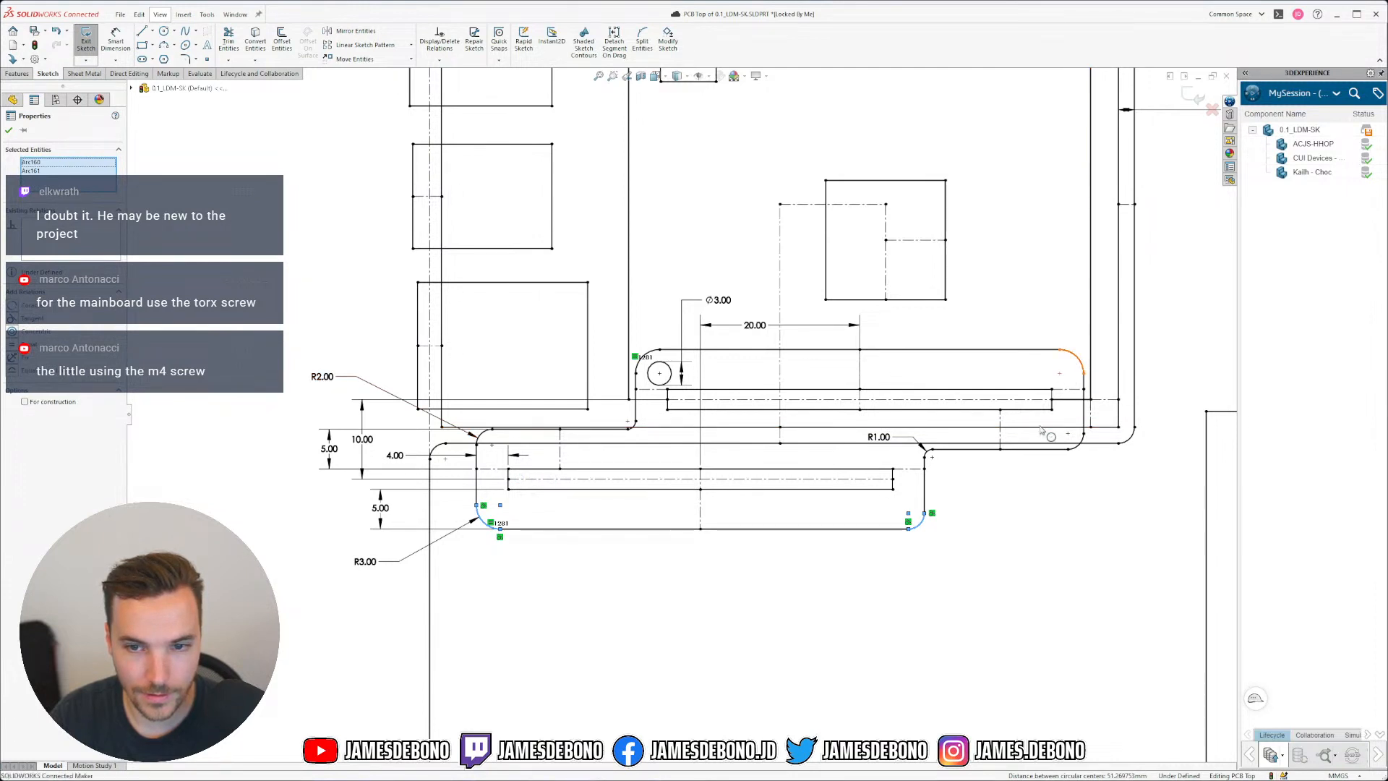
{"action": "left_click", "coordinate": [1079, 362]}
{"action": "left_click", "coordinate": [925, 523], "text": "ctrl"}
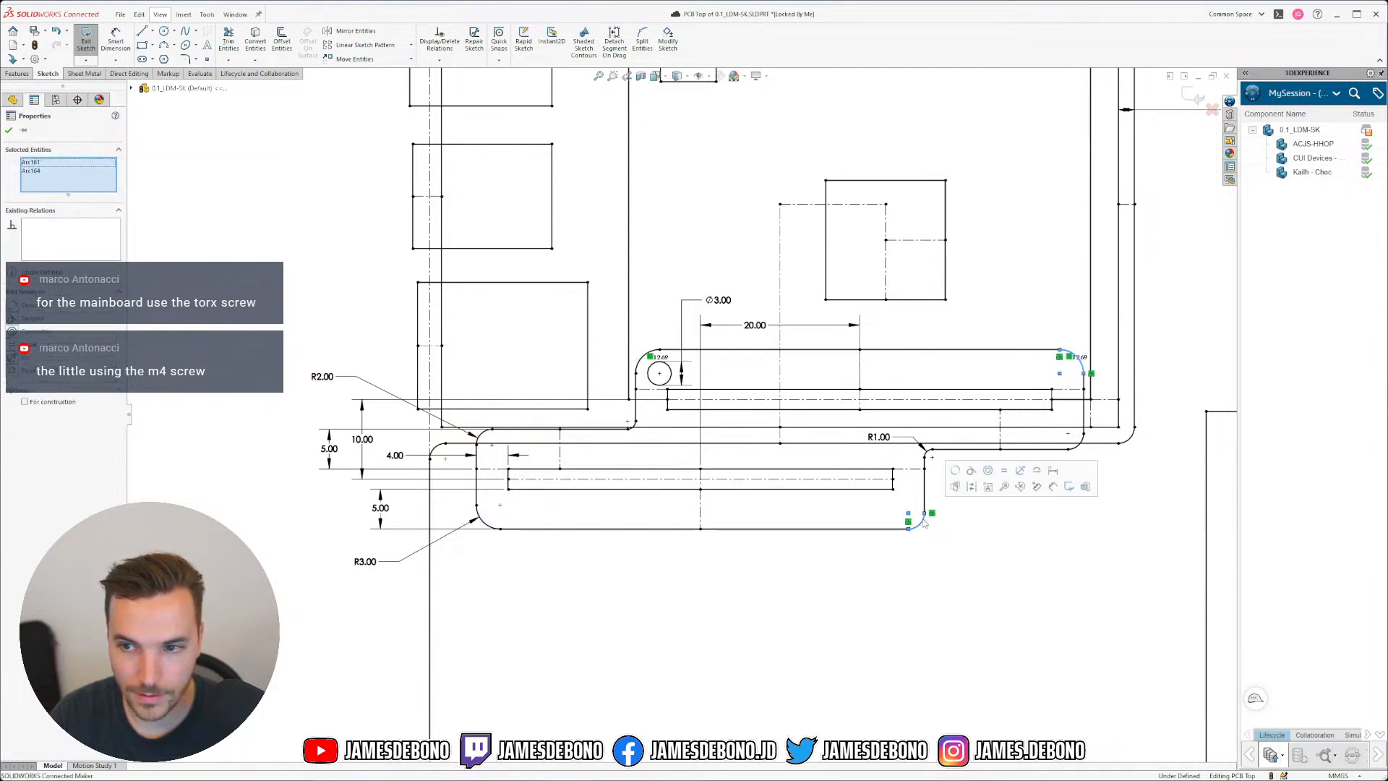
{"action": "left_click", "coordinate": [1003, 470]}
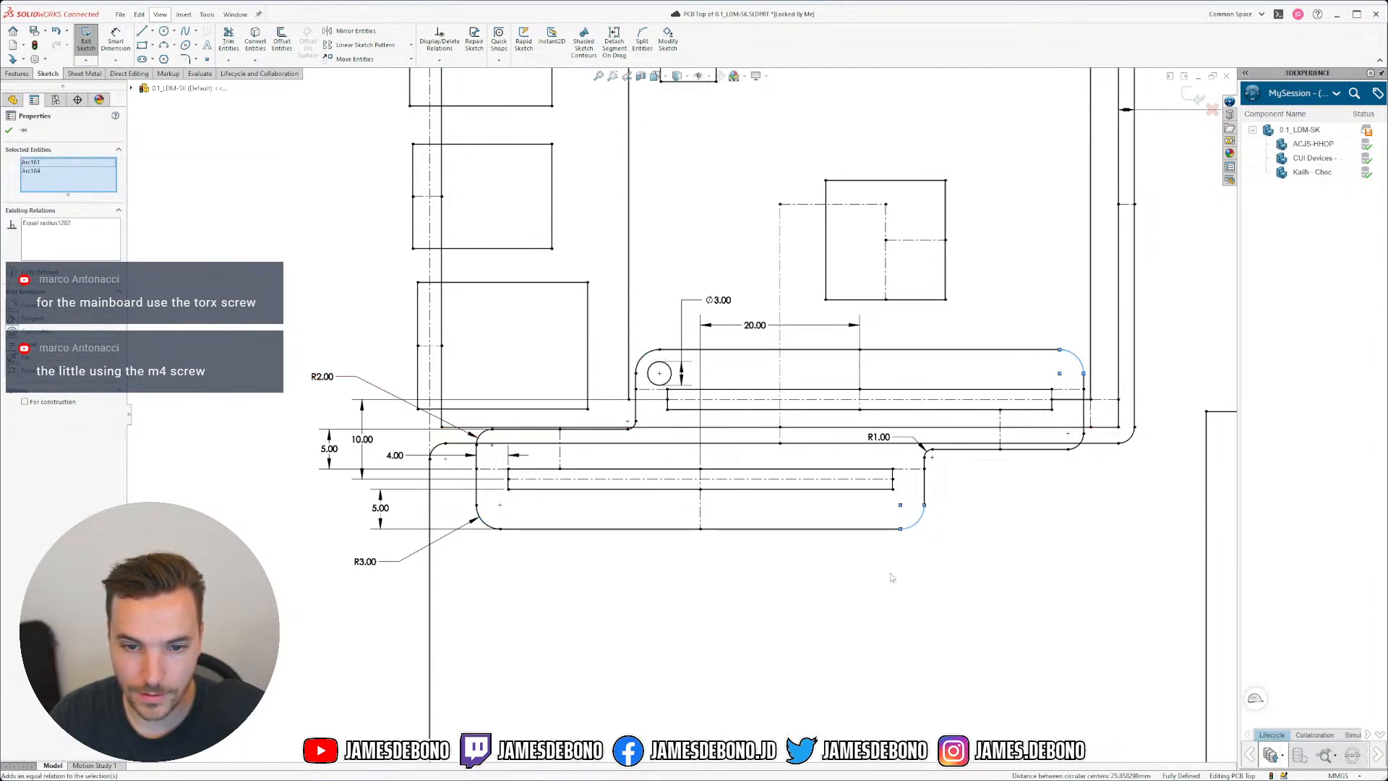
{"action": "left_click", "coordinate": [411, 624]}
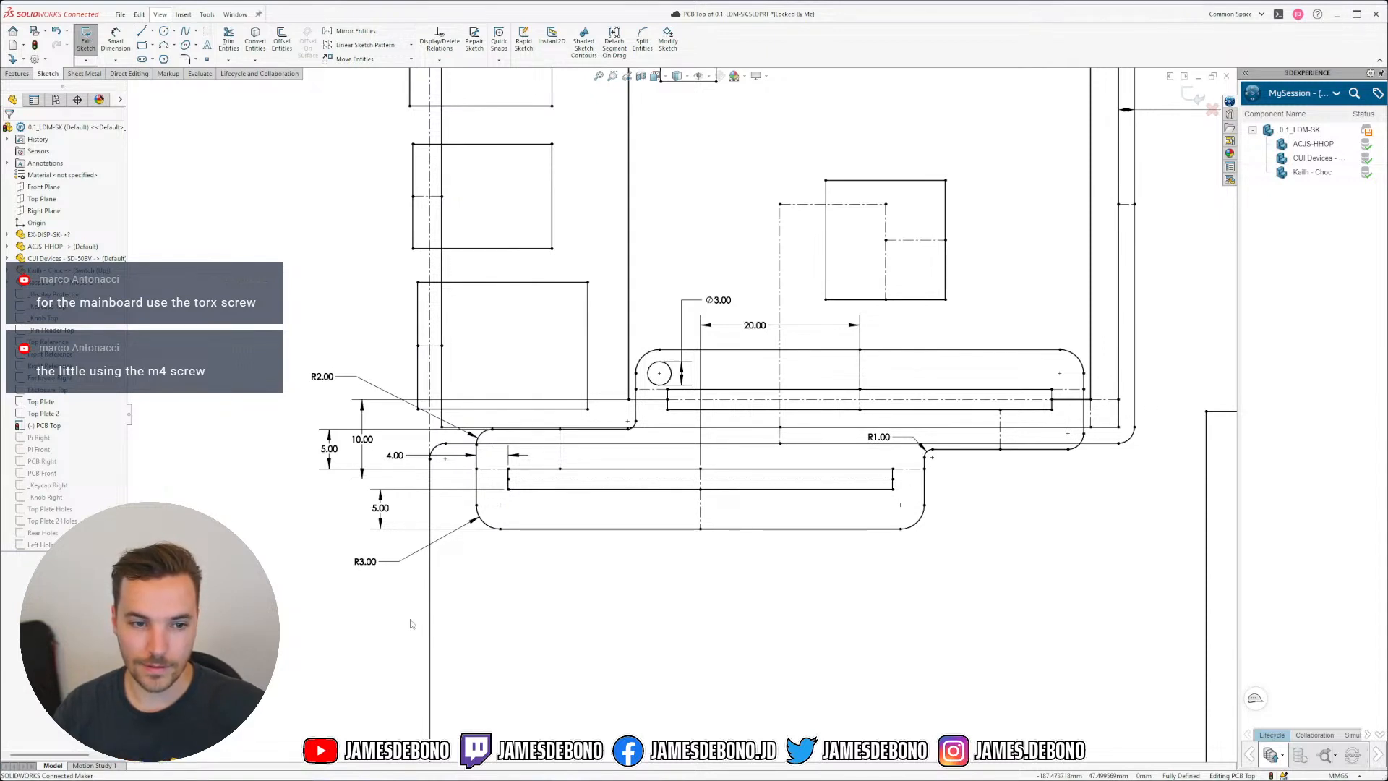
Step: Delete the 2 mm radius dimension and make the lower outline's upper-left corner arc equal to its lower-left corner arc
{"action": "left_click", "coordinate": [322, 376]}
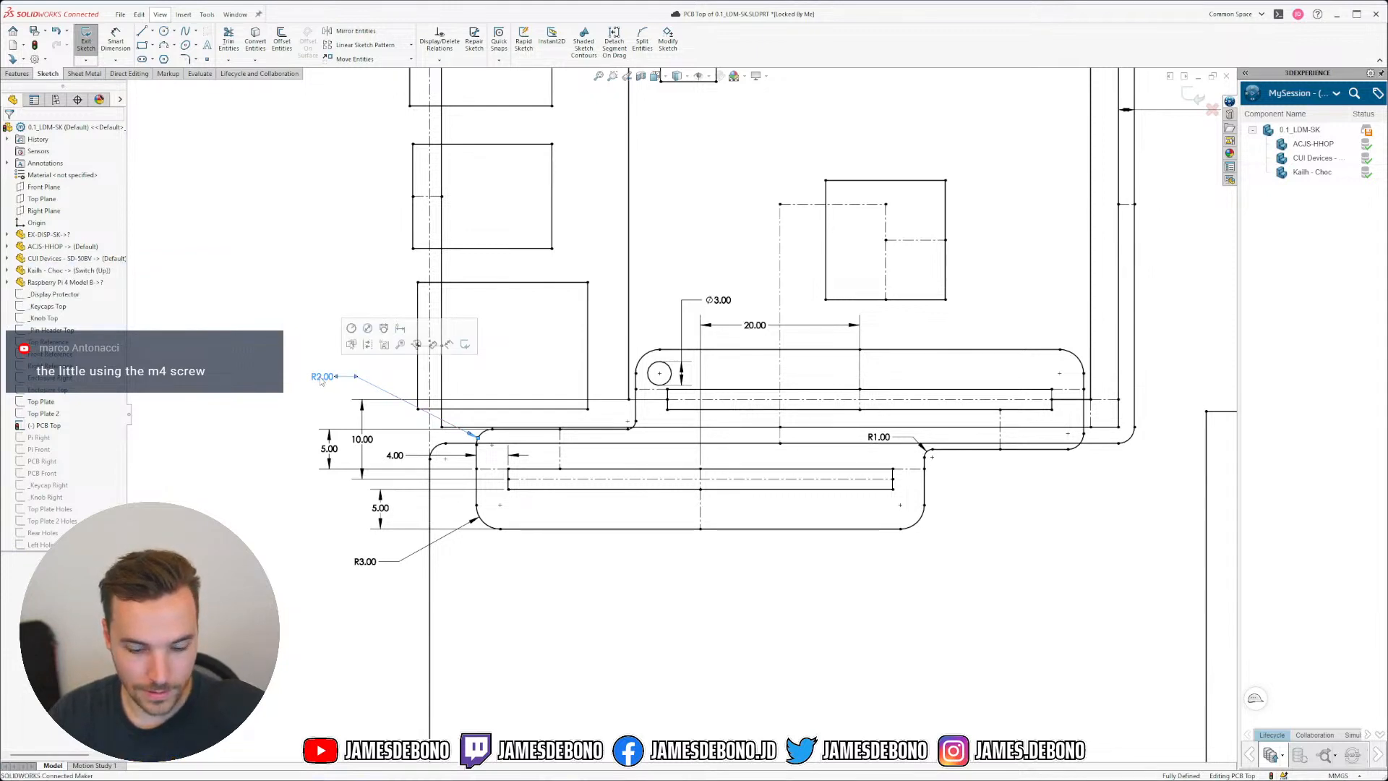
{"action": "left_click", "coordinate": [486, 438]}
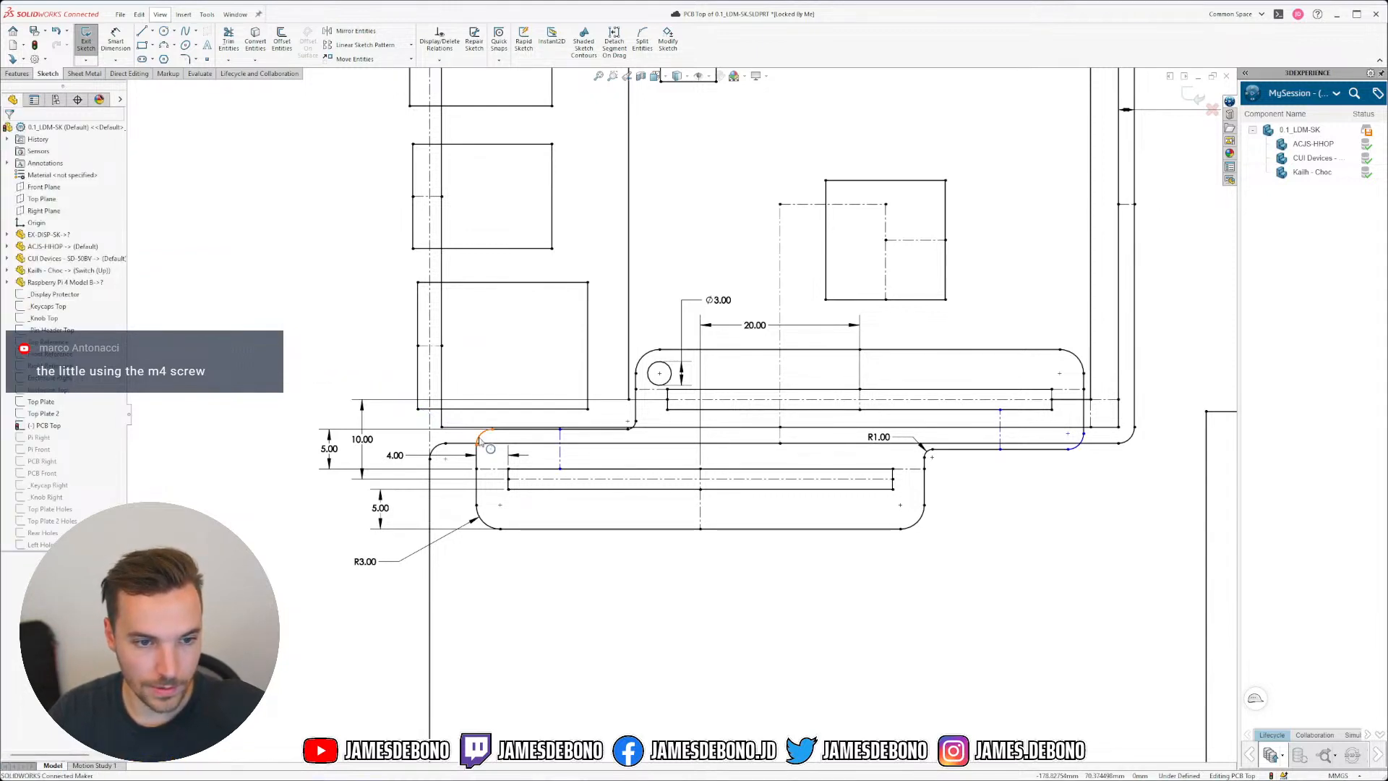
{"action": "left_click", "coordinate": [478, 514], "text": "ctrl"}
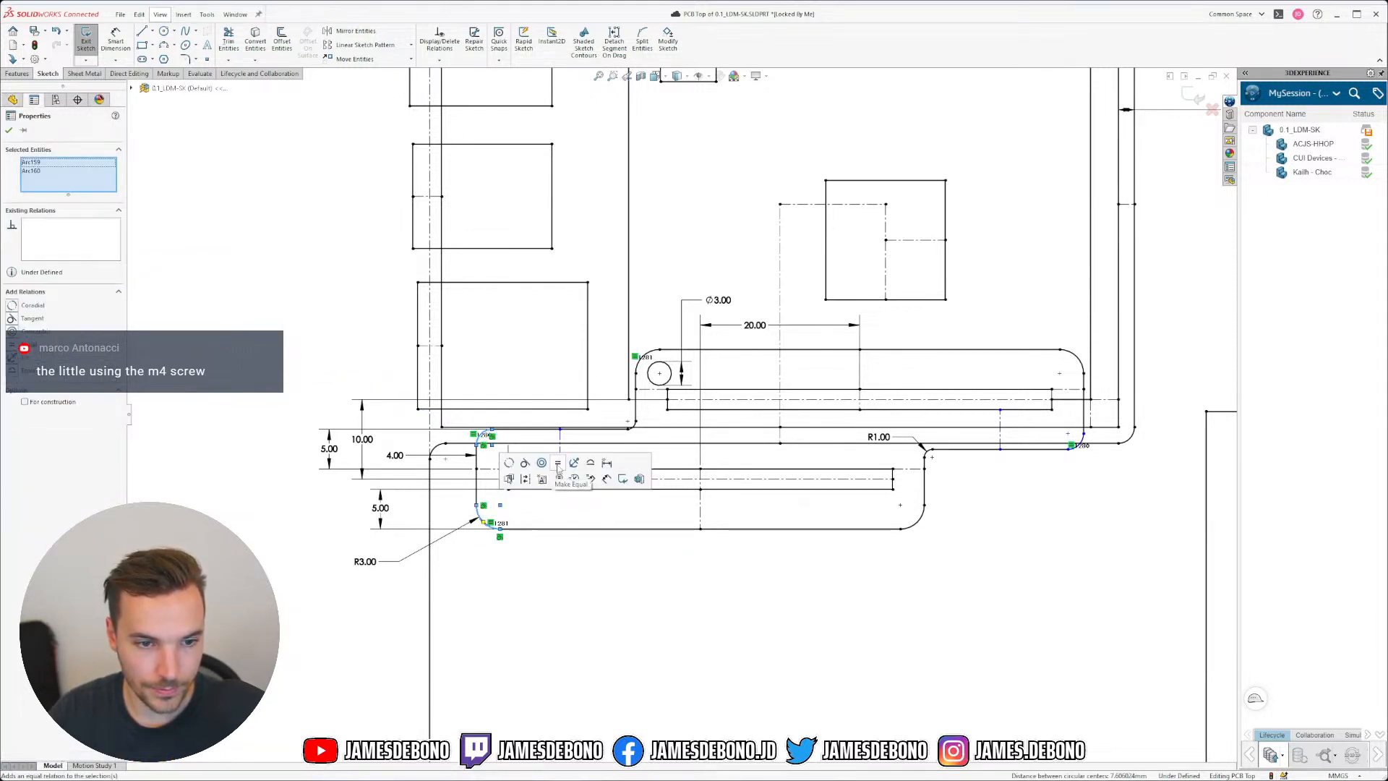
{"action": "left_click", "coordinate": [558, 470]}
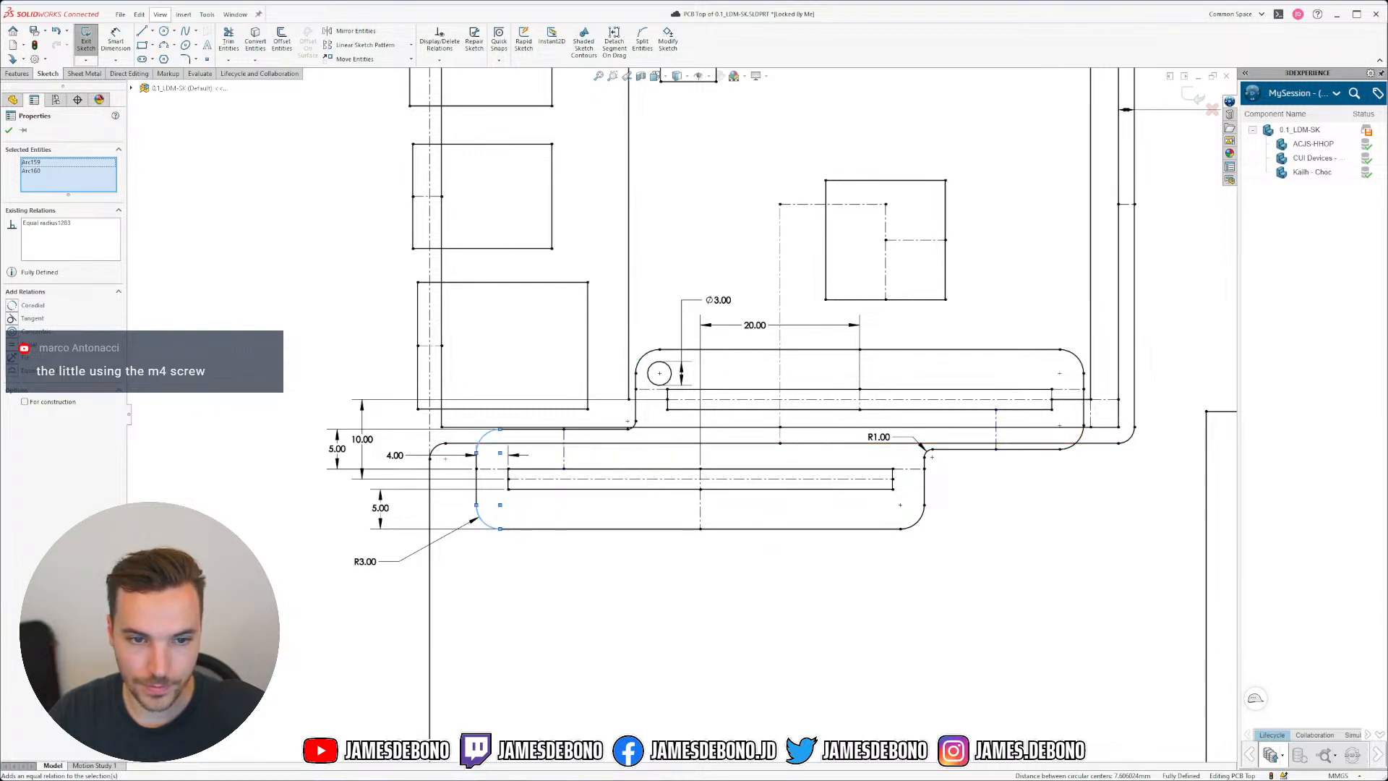
{"action": "key", "text": "Escape"}
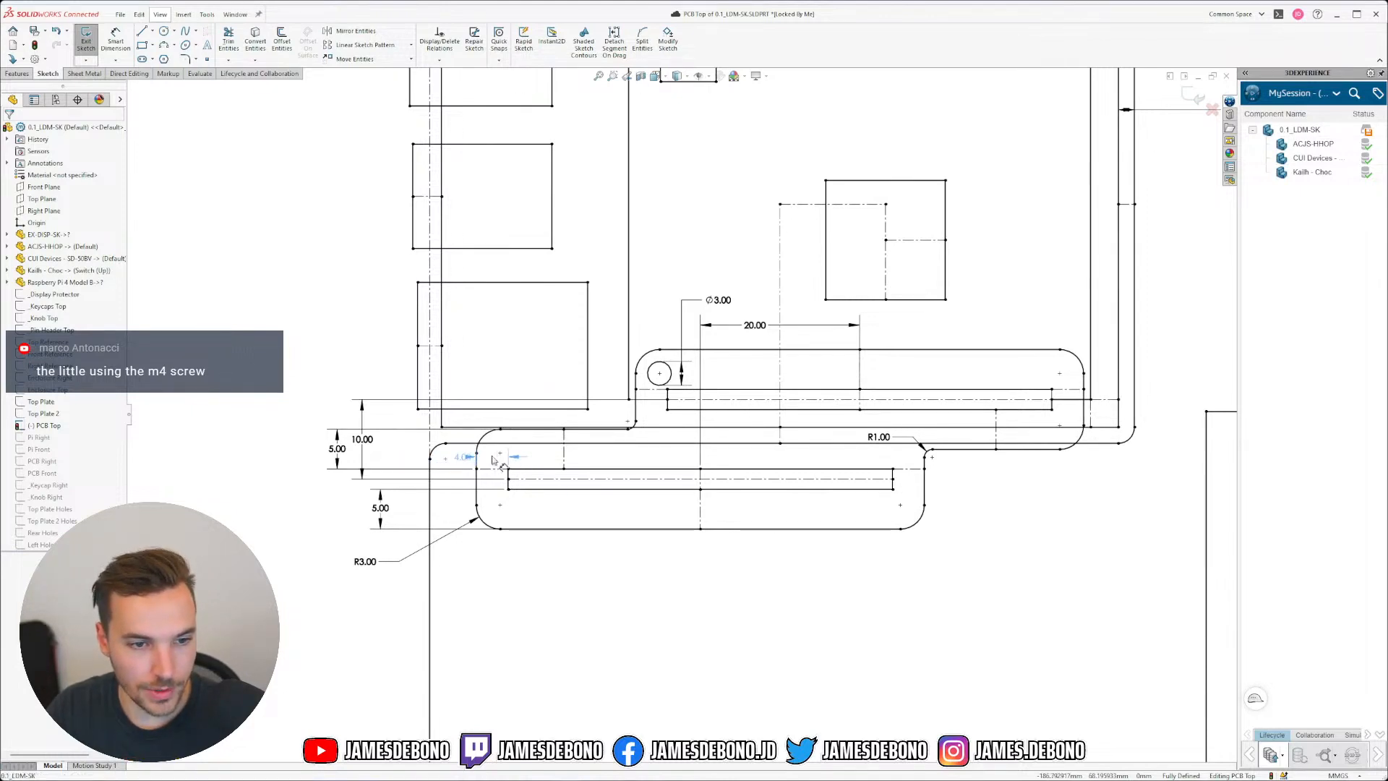
Step: Move the 4 mm dimension outside the lower outline and set the radius of its lower-left corner arc to 2.5 mm
{"action": "left_click_drag", "start_coordinate": [508, 463], "coordinate": [417, 463]}
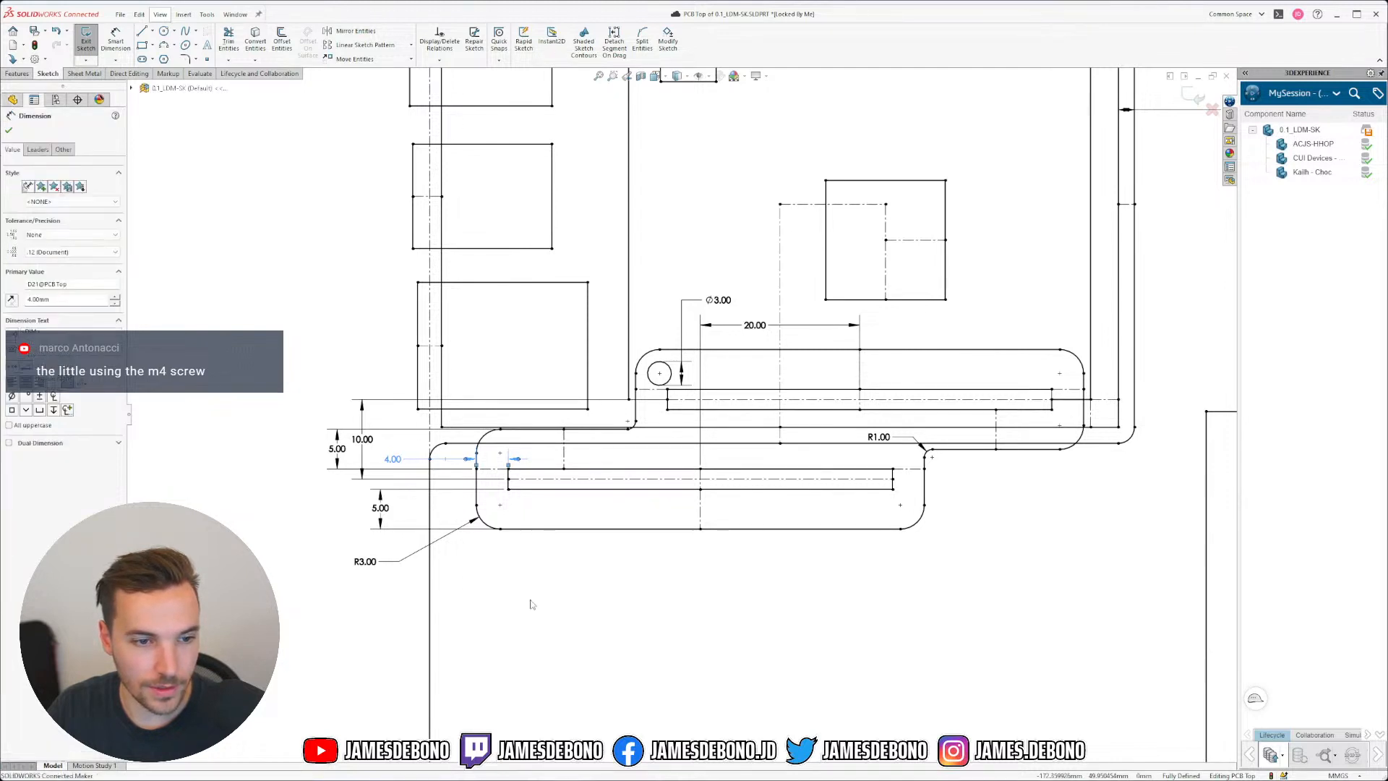
{"action": "left_click", "coordinate": [486, 578]}
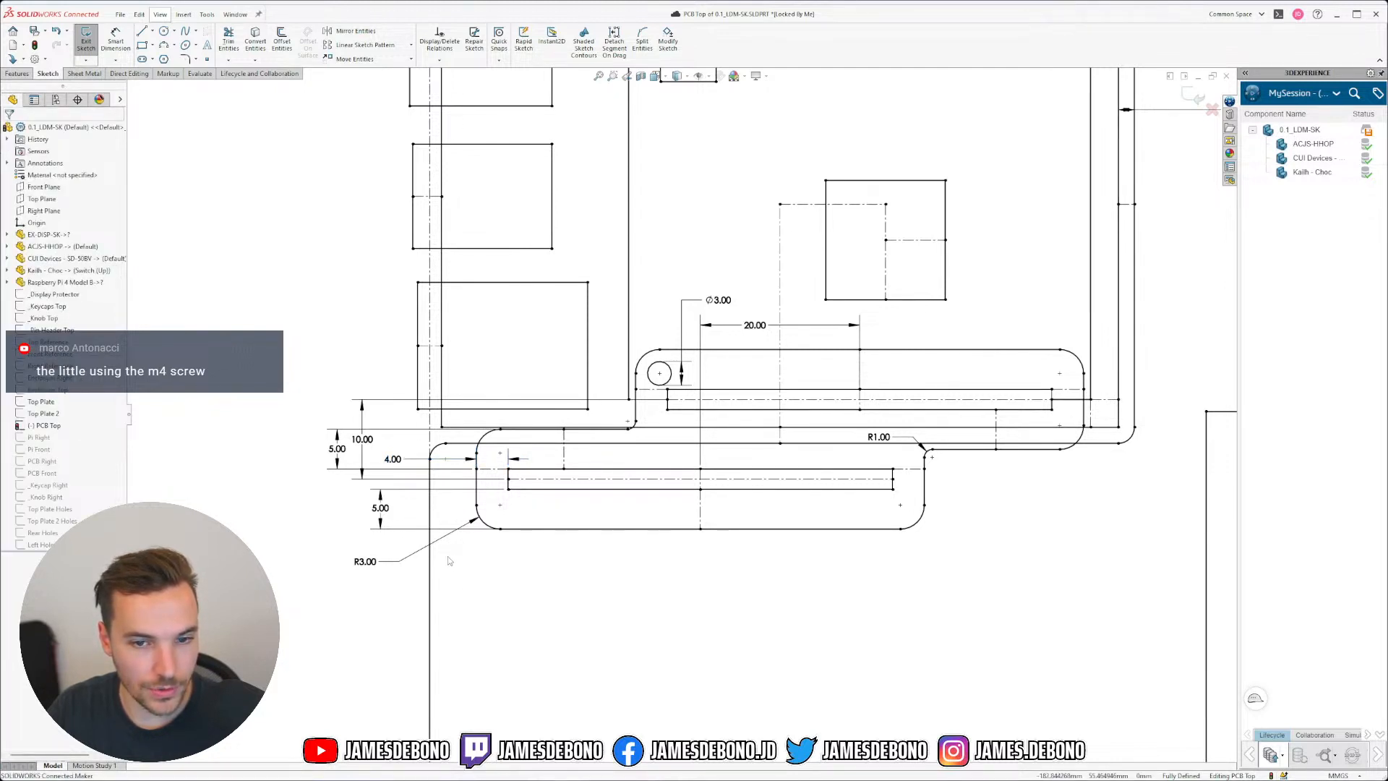
{"action": "left_click", "coordinate": [366, 562]}
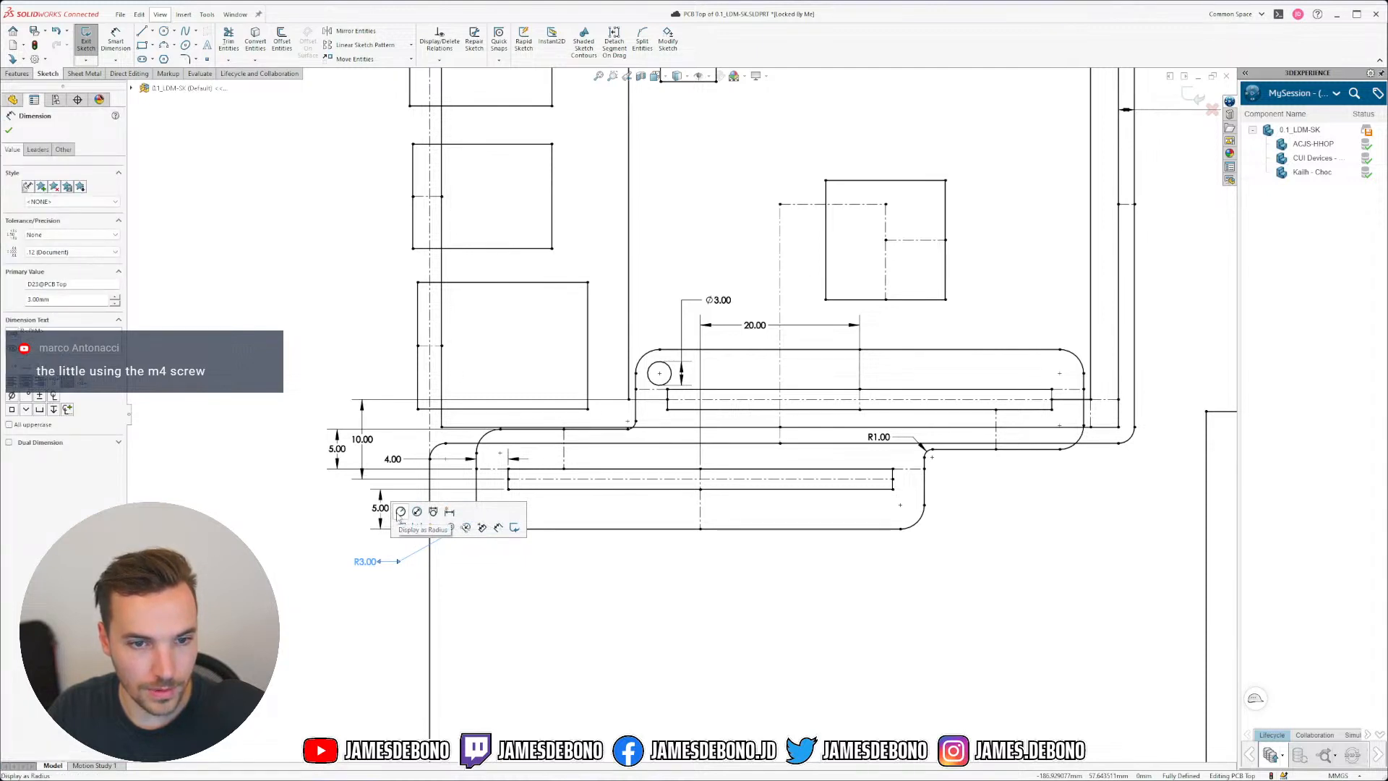
{"action": "double_click", "coordinate": [94, 299]}
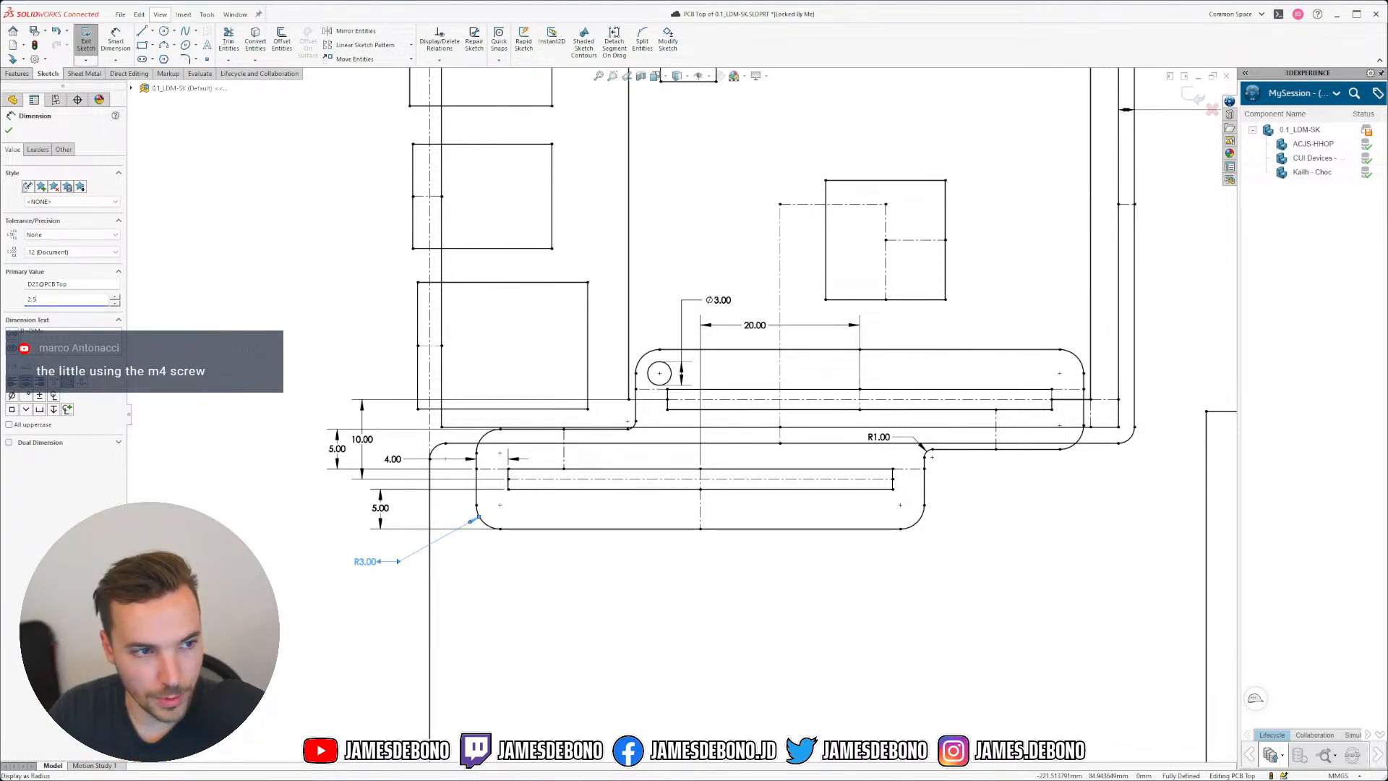
{"action": "type", "text": "2.5"}
{"action": "key", "text": "Return"}
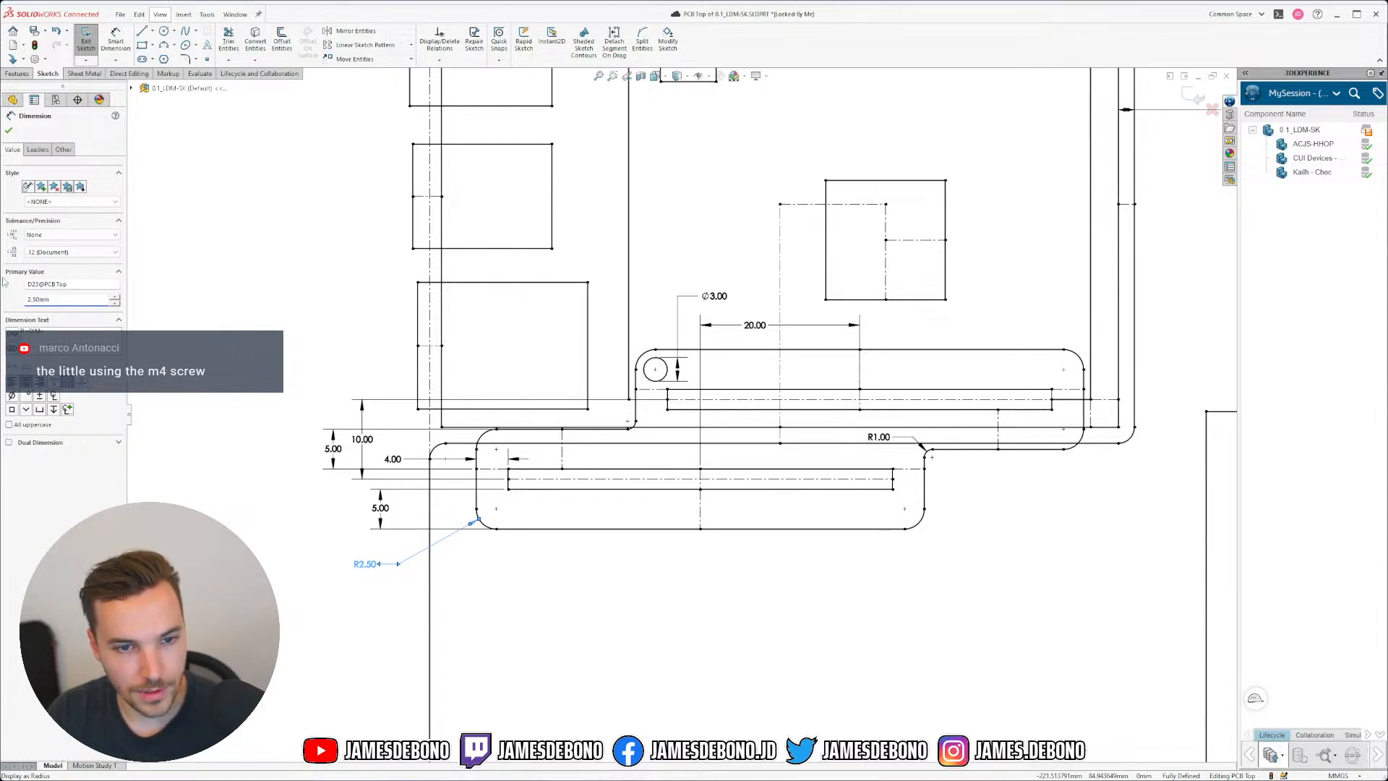
{"action": "key", "text": "Escape"}
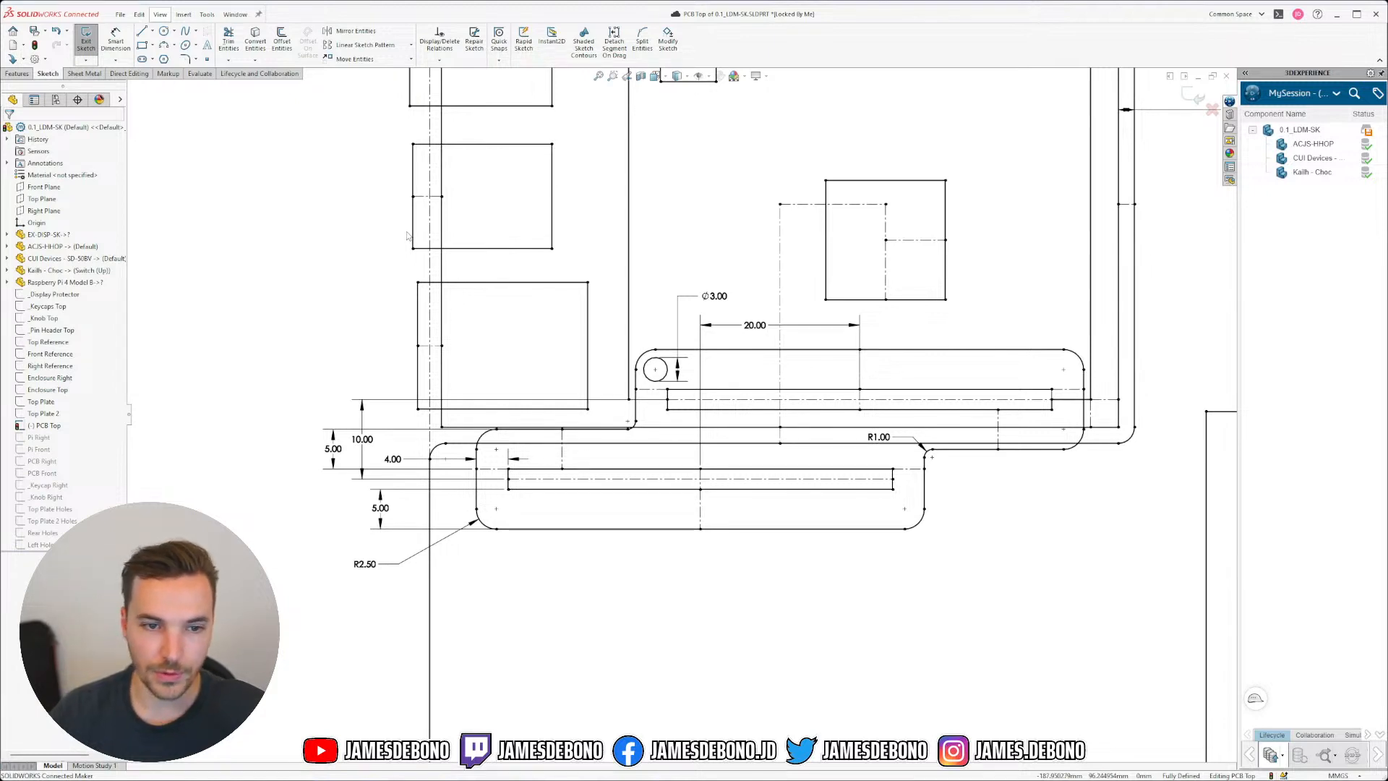
Step: Draw circles about 1 to 1.6 mm in radius centred on the lower outline's two bottom corner arcs and the upper outline's upper-right arc
{"action": "left_click", "coordinate": [164, 31]}
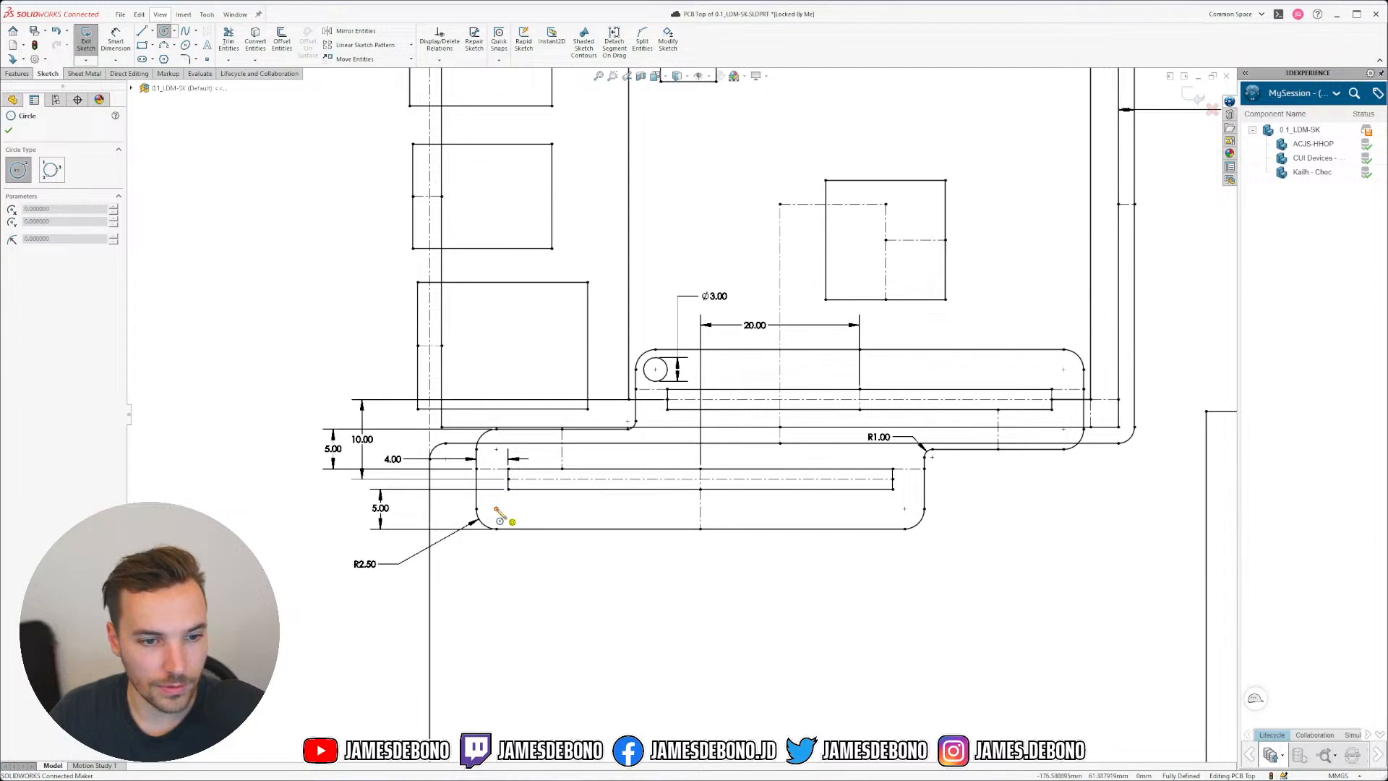
{"action": "left_click", "coordinate": [496, 508]}
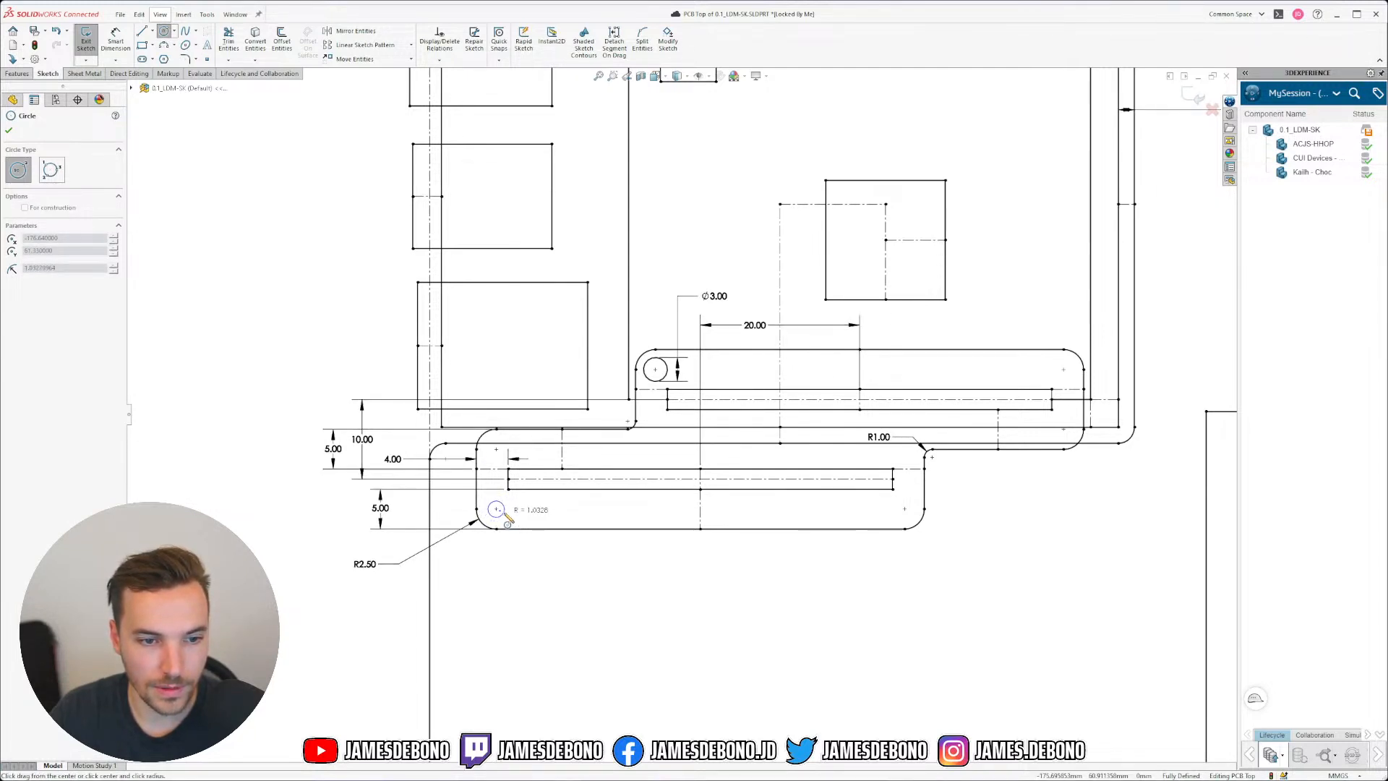
{"action": "left_click", "coordinate": [507, 519]}
{"action": "left_click", "coordinate": [903, 510]}
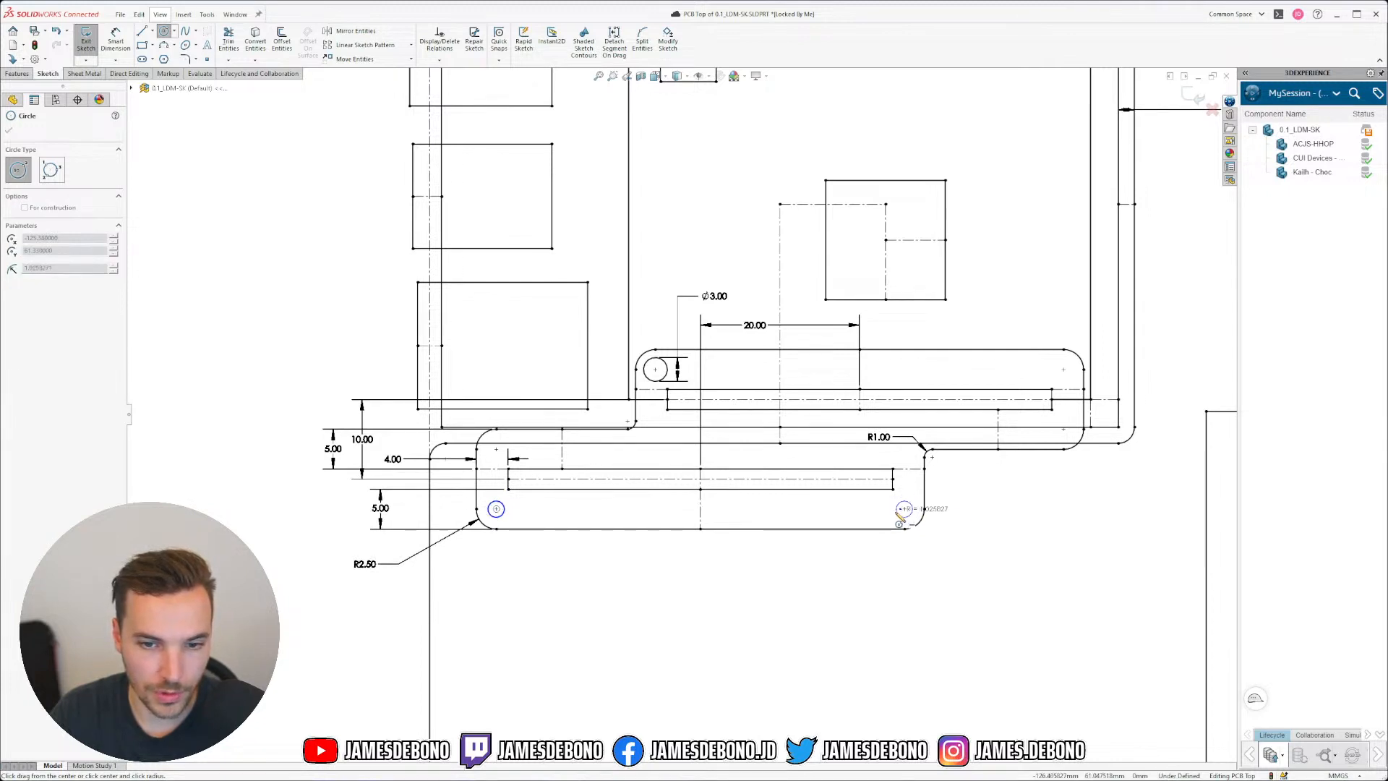
{"action": "left_click", "coordinate": [896, 518]}
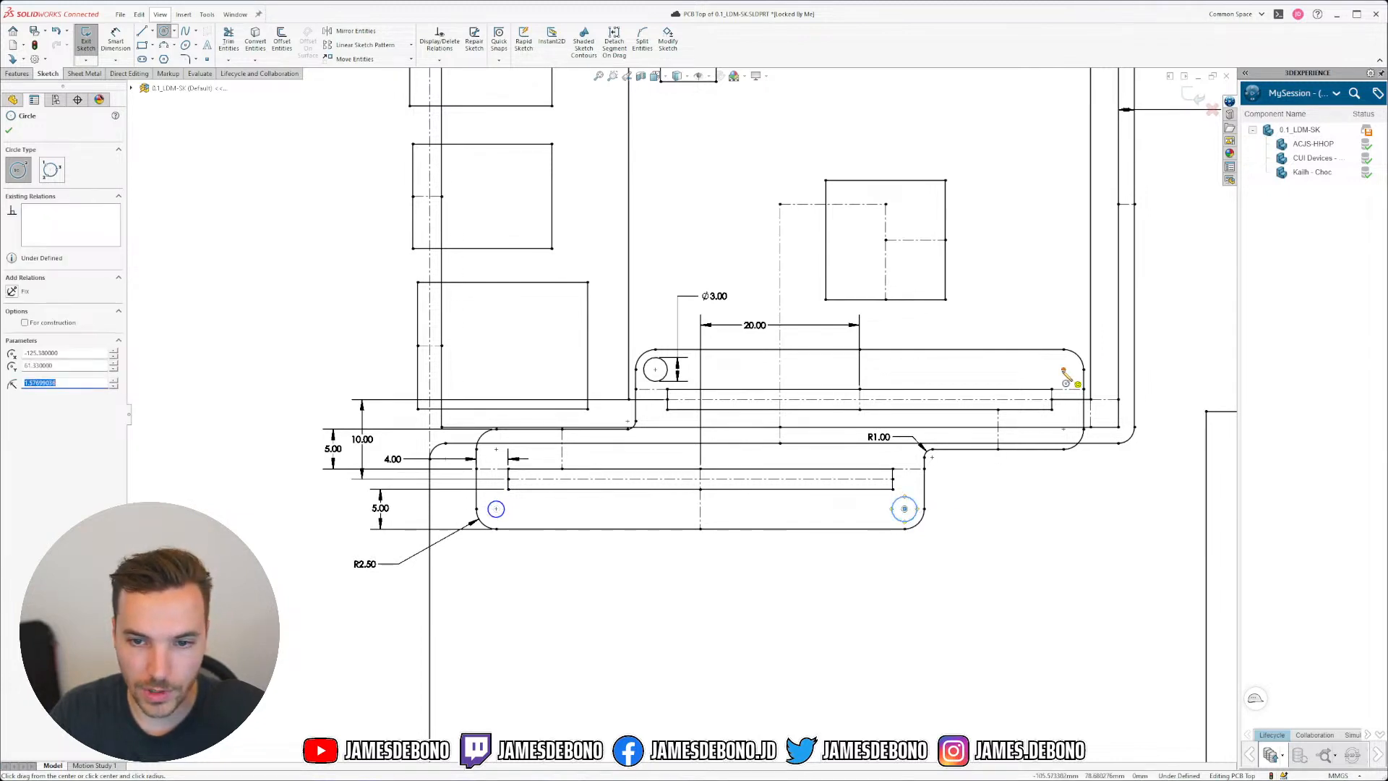
{"action": "left_click", "coordinate": [1064, 370]}
{"action": "left_click", "coordinate": [1075, 384]}
{"action": "key", "text": "Escape"}
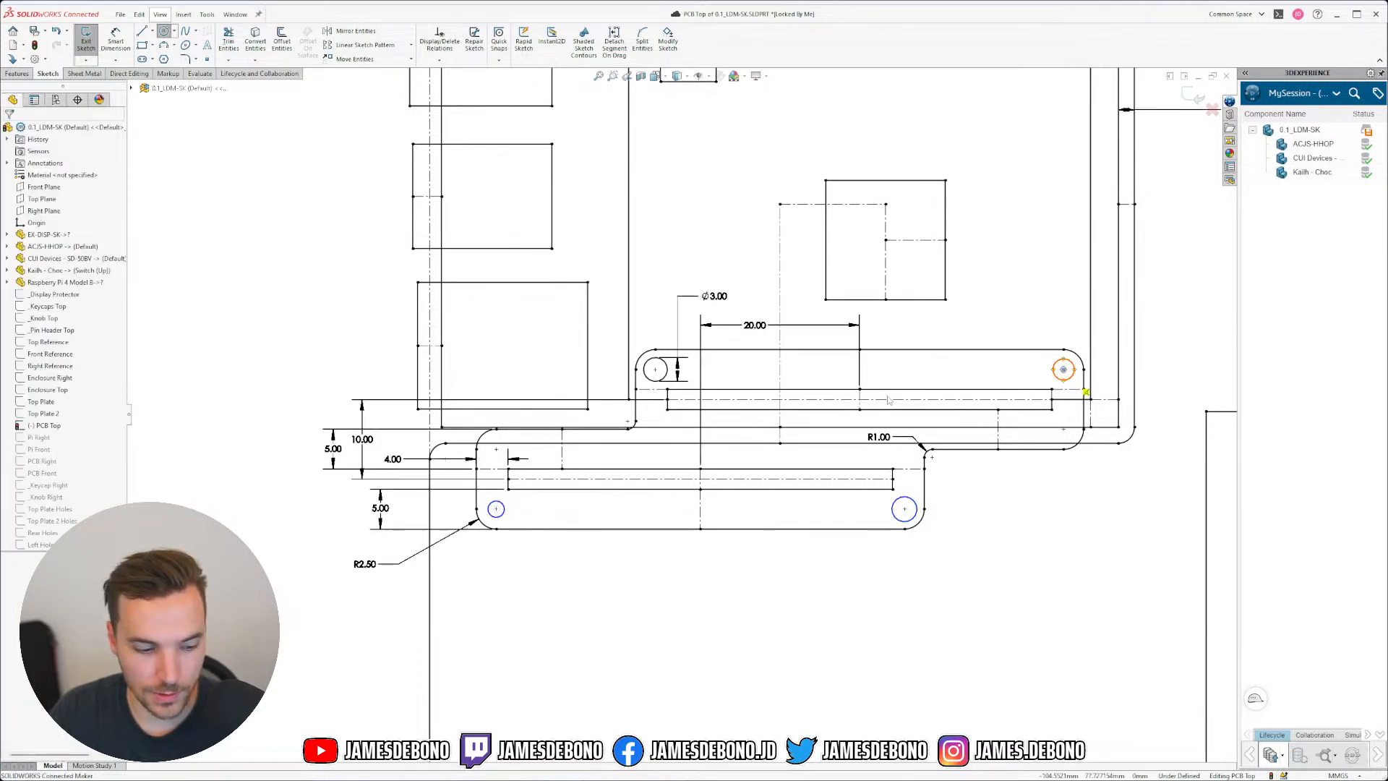
Step: Make the circle in the upper outline's upper-right corner equal to the 3 mm diameter circle in its upper-left corner
{"action": "left_click", "coordinate": [1063, 370], "text": "ctrl"}
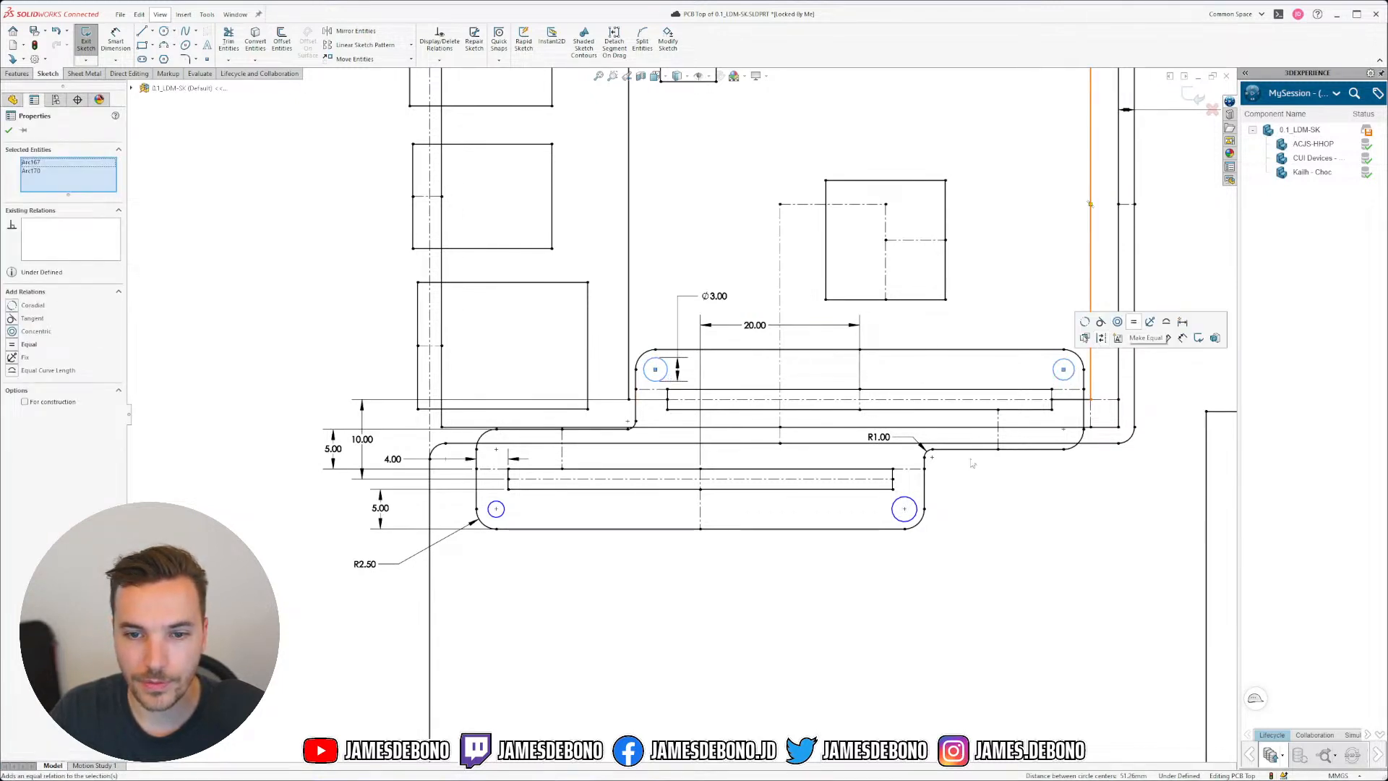
{"action": "key", "text": "Escape"}
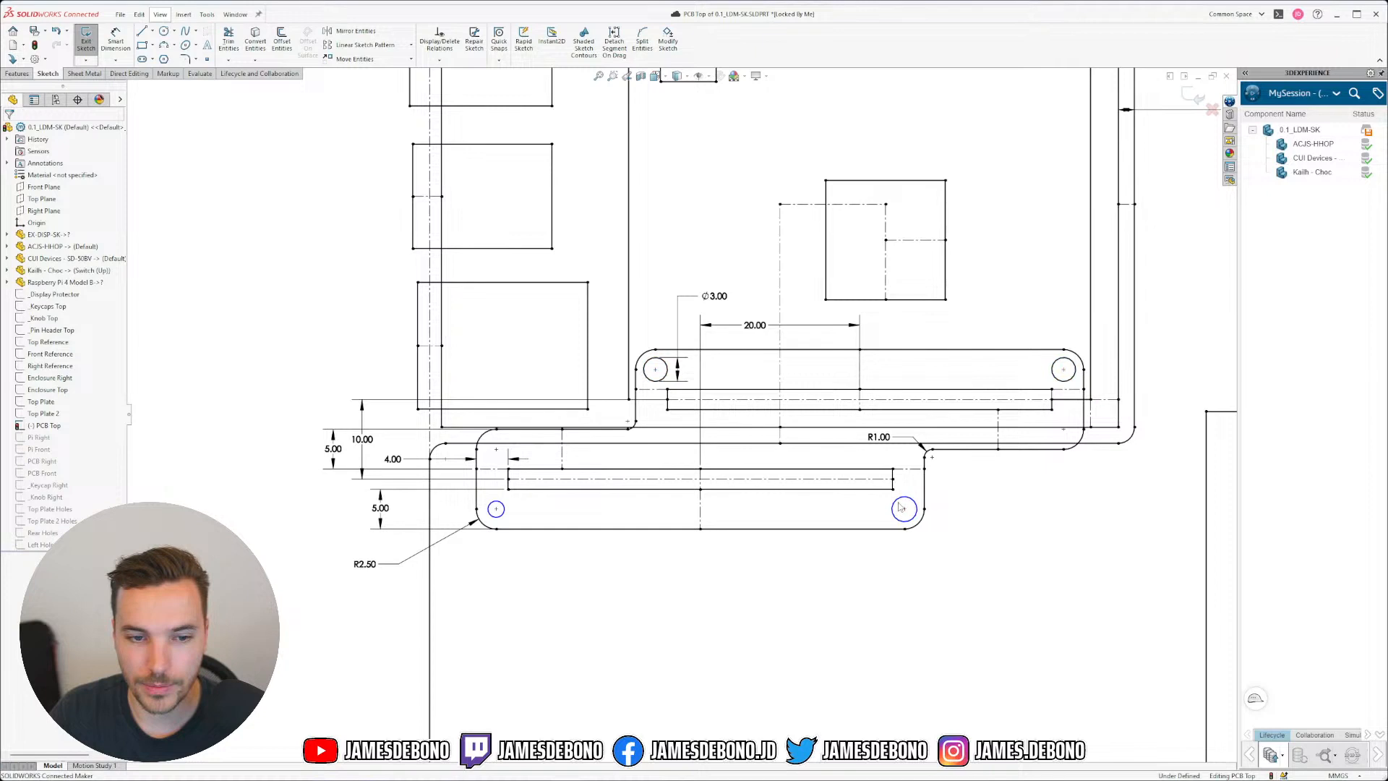
{"action": "left_click", "coordinate": [1061, 370]}
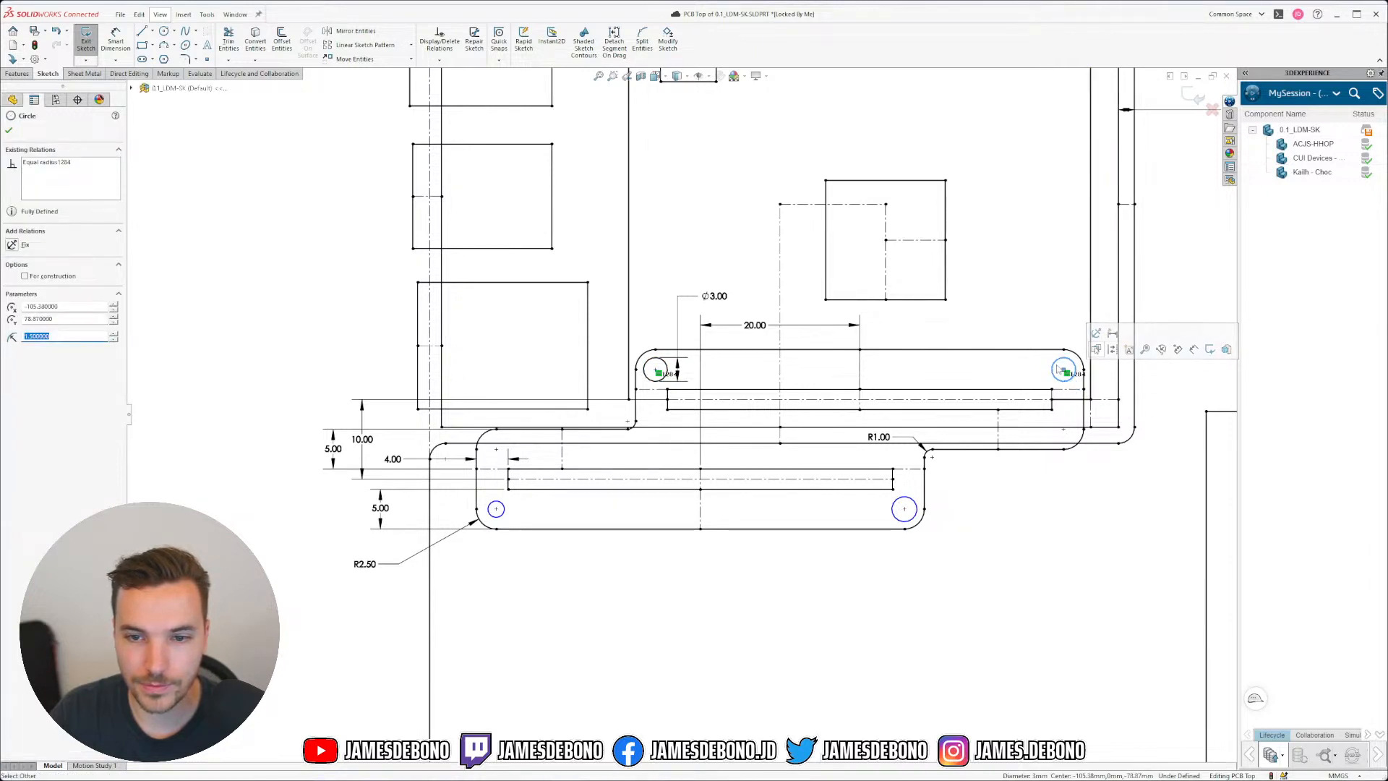
{"action": "left_click", "coordinate": [1063, 509]}
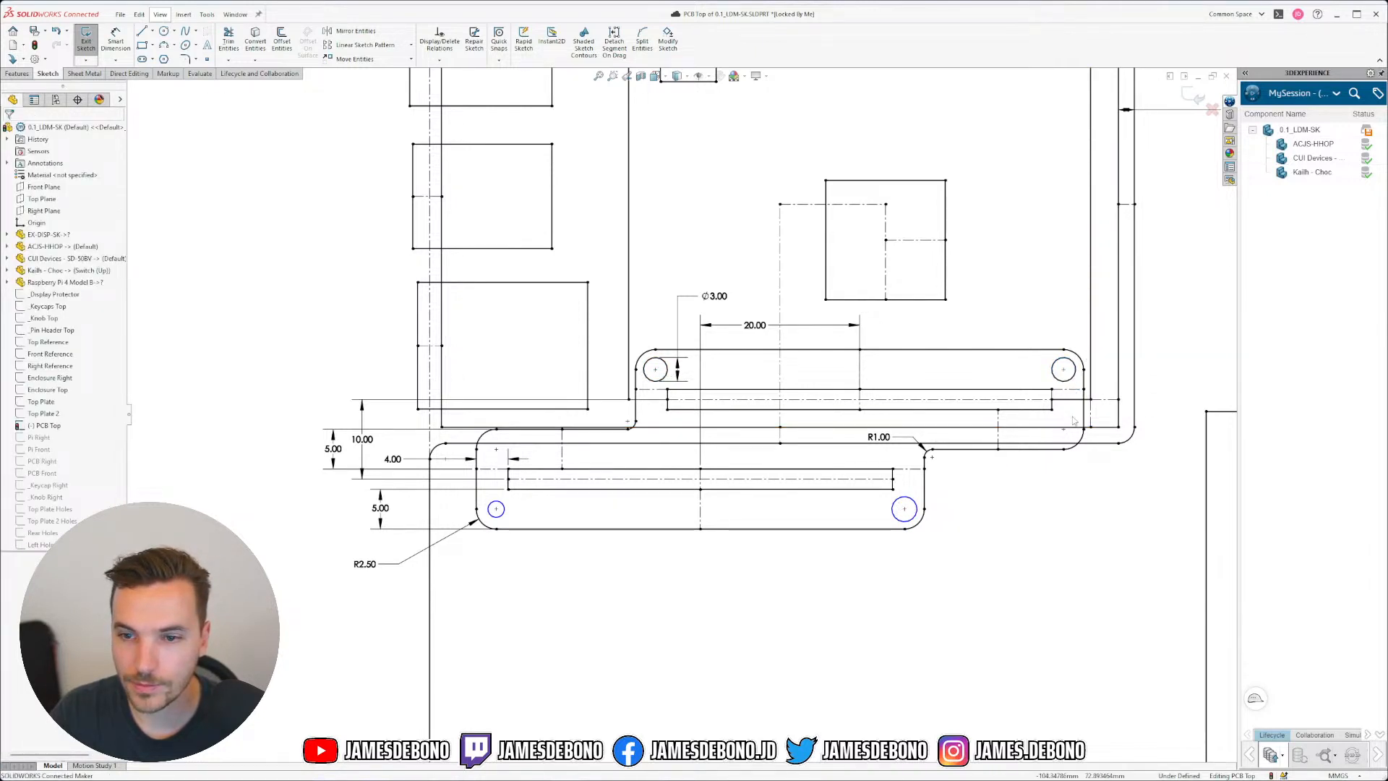
Step: Make the circles in the lower outline's lower-right and lower-left corners equal to the upper outline's upper-right circle
{"action": "left_click", "coordinate": [1063, 369]}
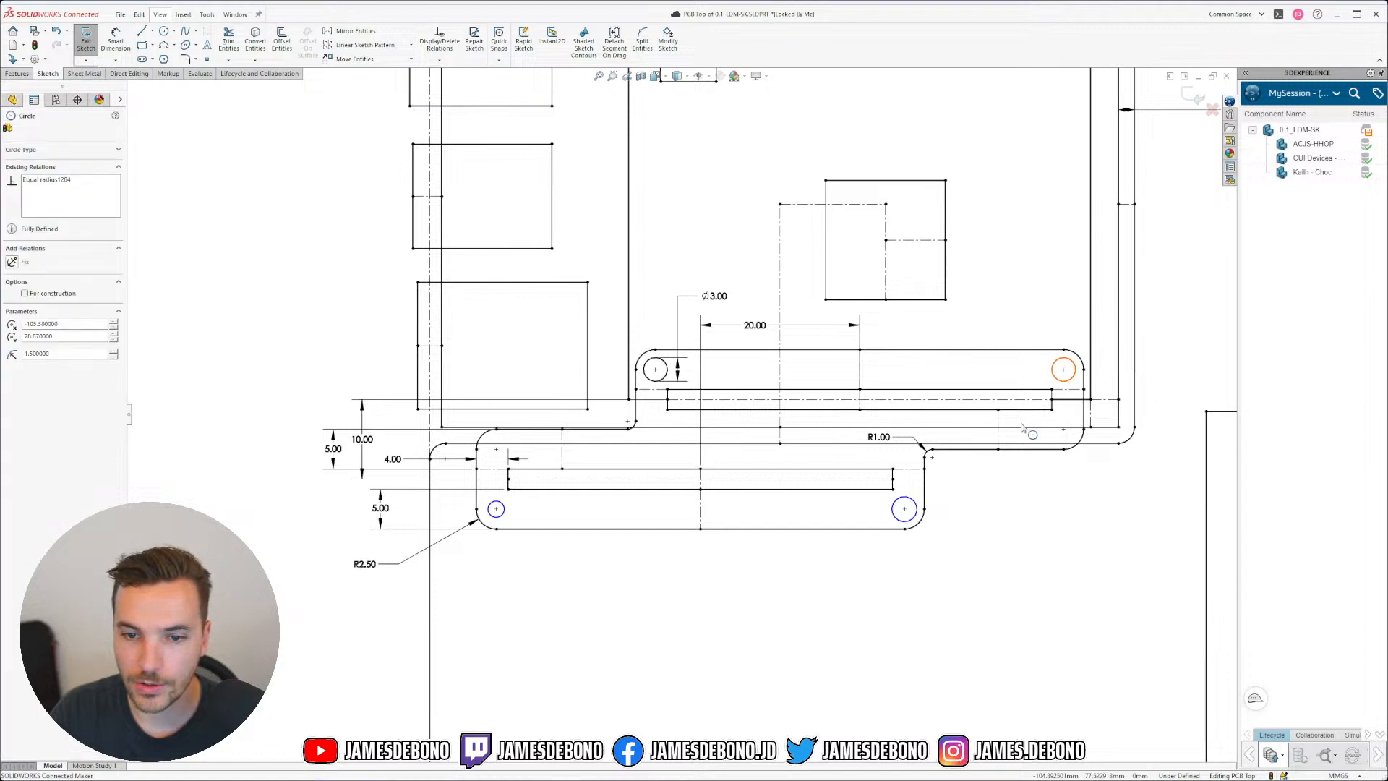
{"action": "left_click", "coordinate": [917, 511], "text": "ctrl"}
{"action": "left_click", "coordinate": [967, 604]}
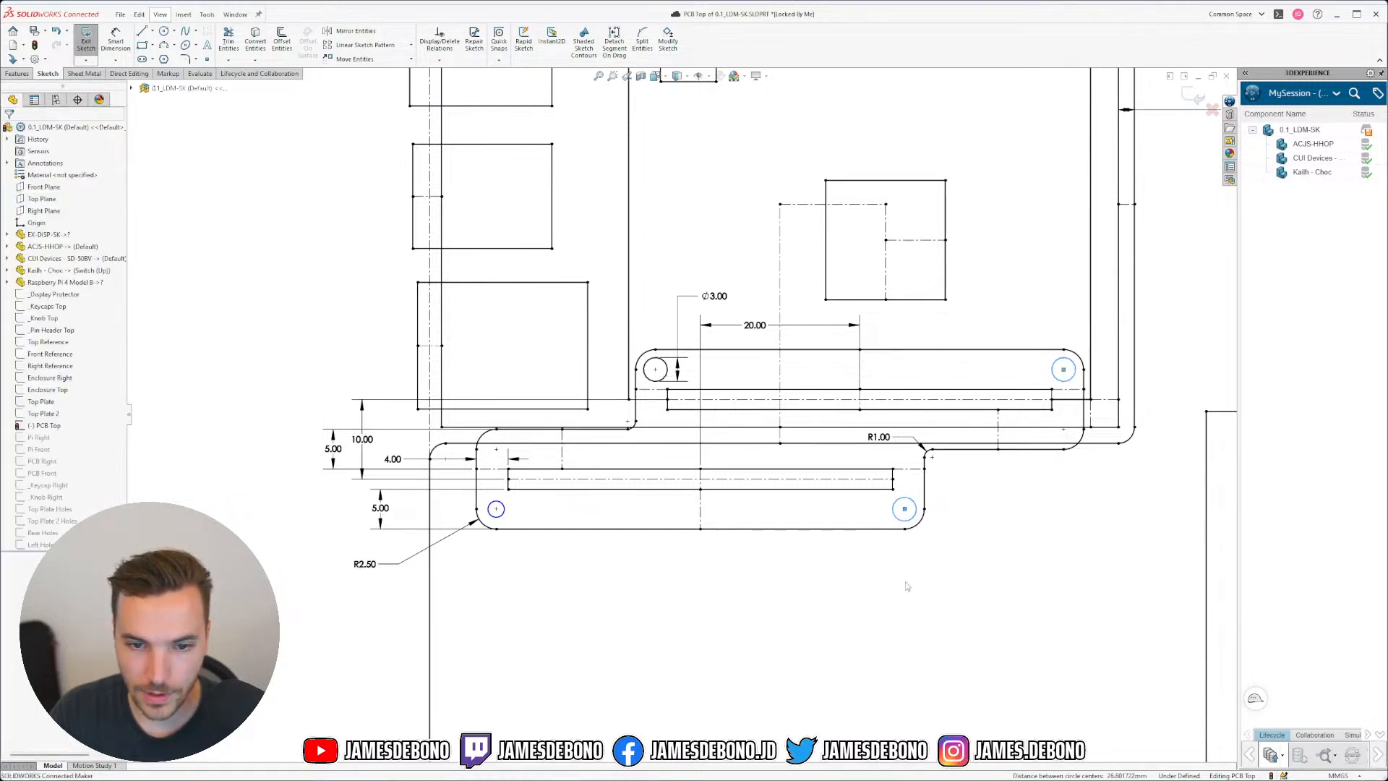
{"action": "left_click", "coordinate": [903, 519]}
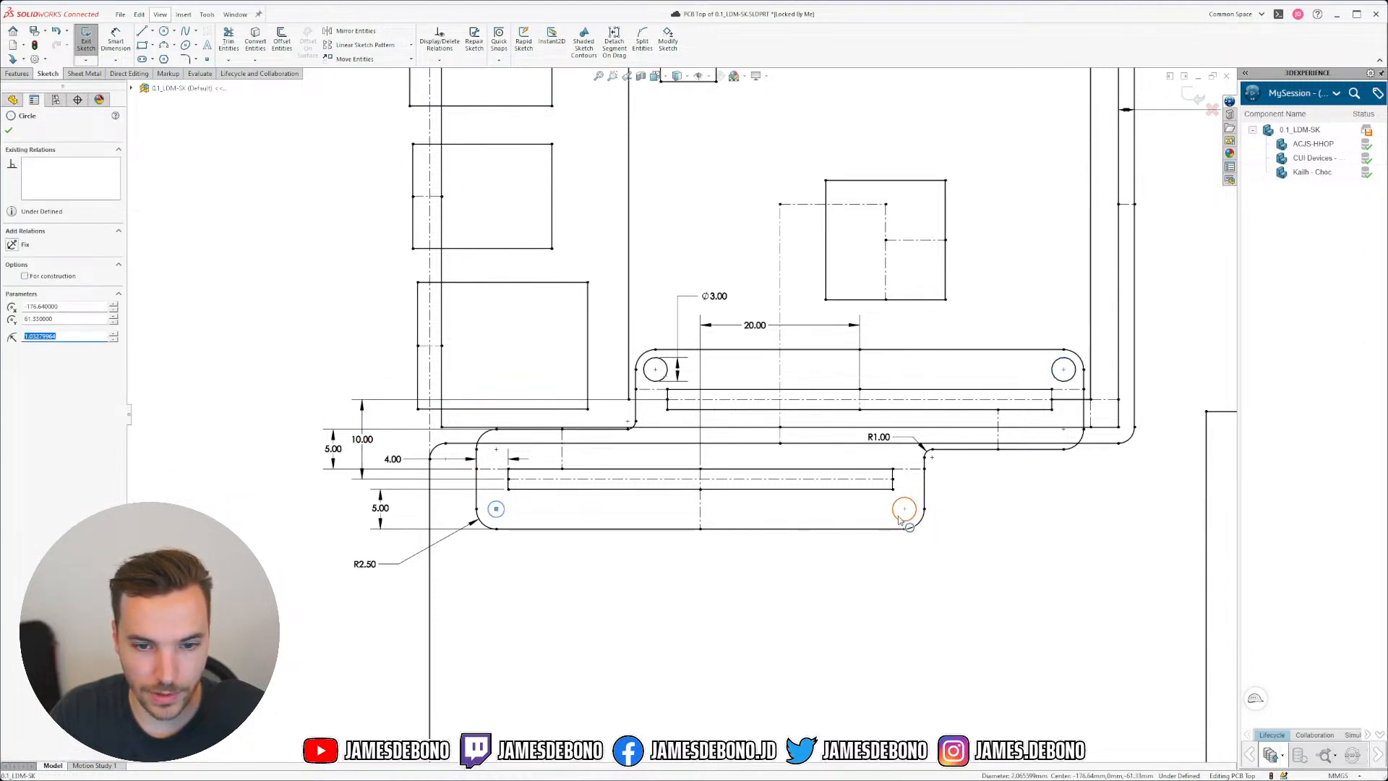
{"action": "left_click", "coordinate": [1064, 369], "text": "ctrl"}
{"action": "left_click", "coordinate": [978, 468]}
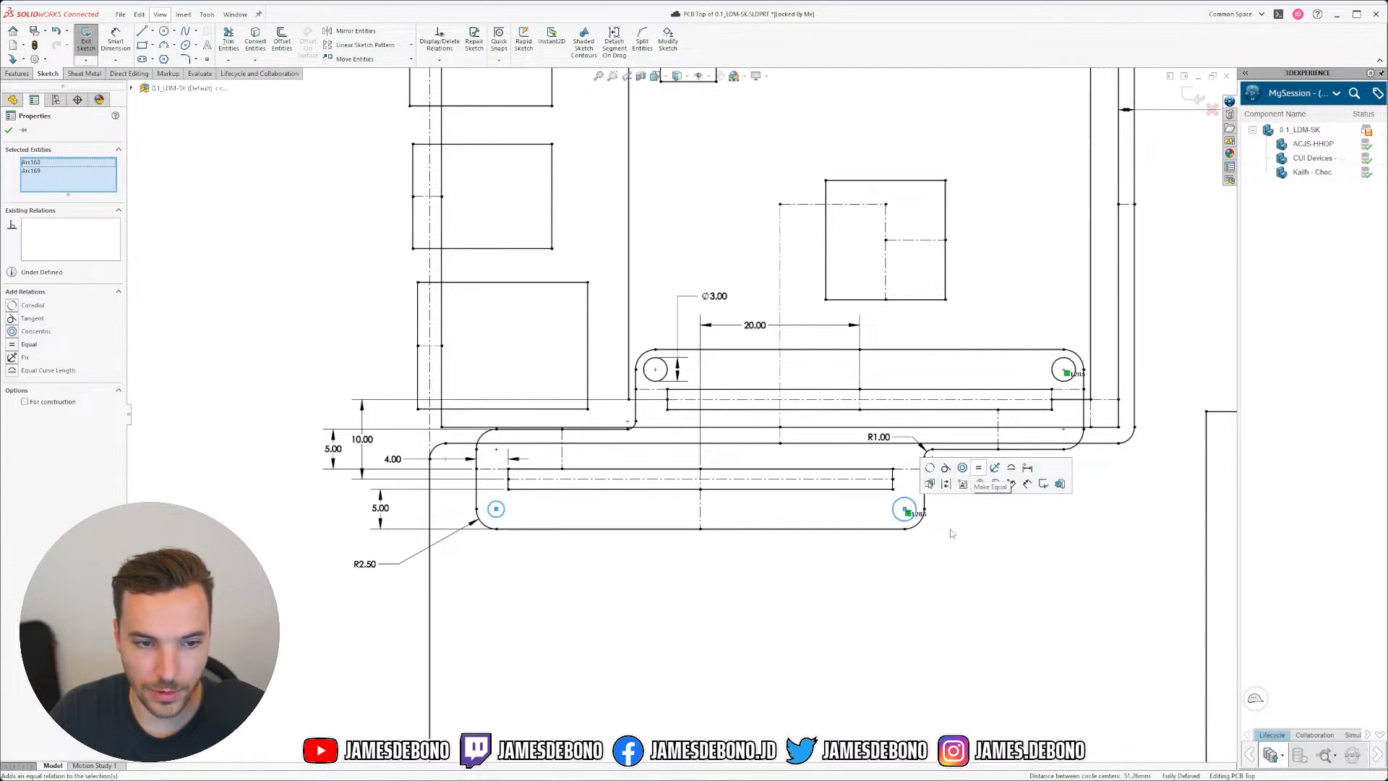
{"action": "key", "text": "Escape"}
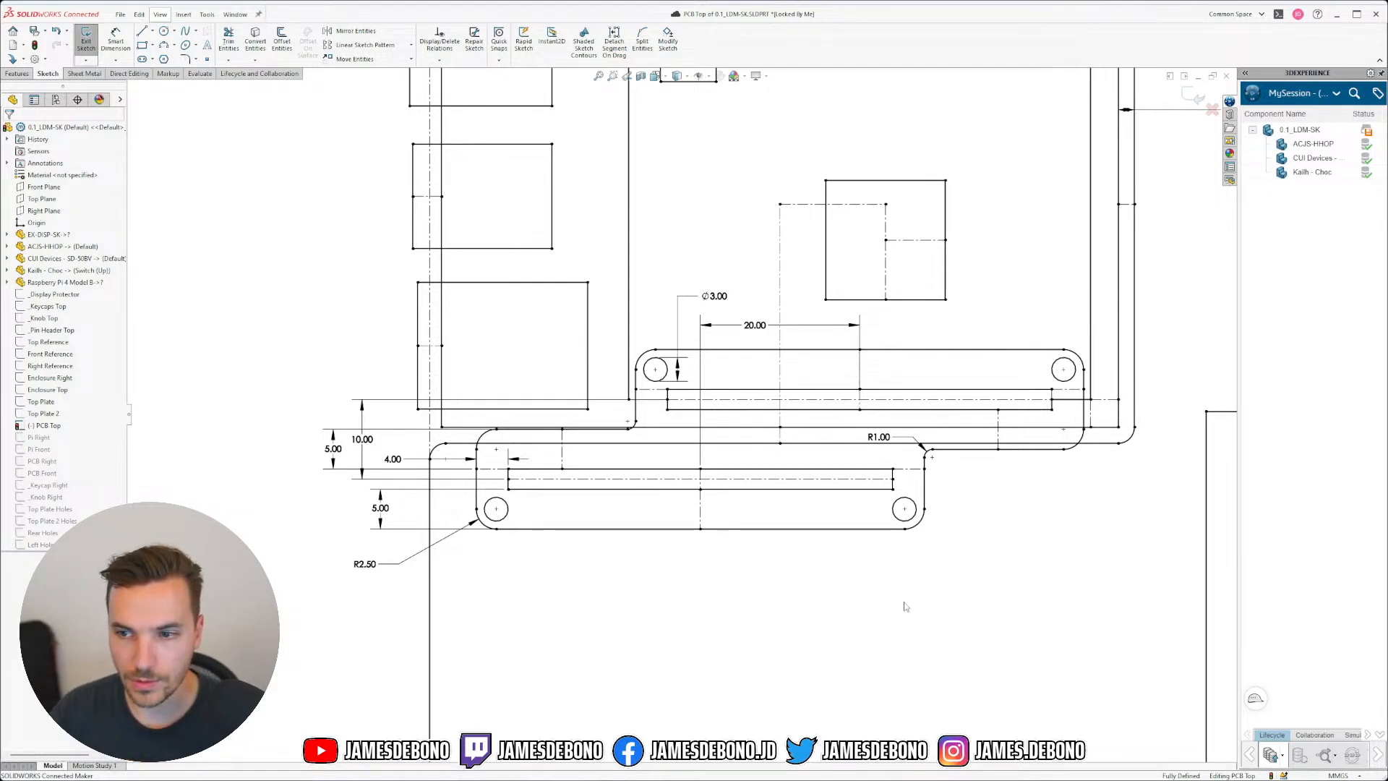
Step: Reposition the 10 mm, both 5 mm and the R2.50 dimensions beside the stepped outline so their labels do not overlap
{"action": "left_click_drag", "start_coordinate": [348, 451], "coordinate": [303, 443]}
{"action": "left_click", "coordinate": [294, 446]}
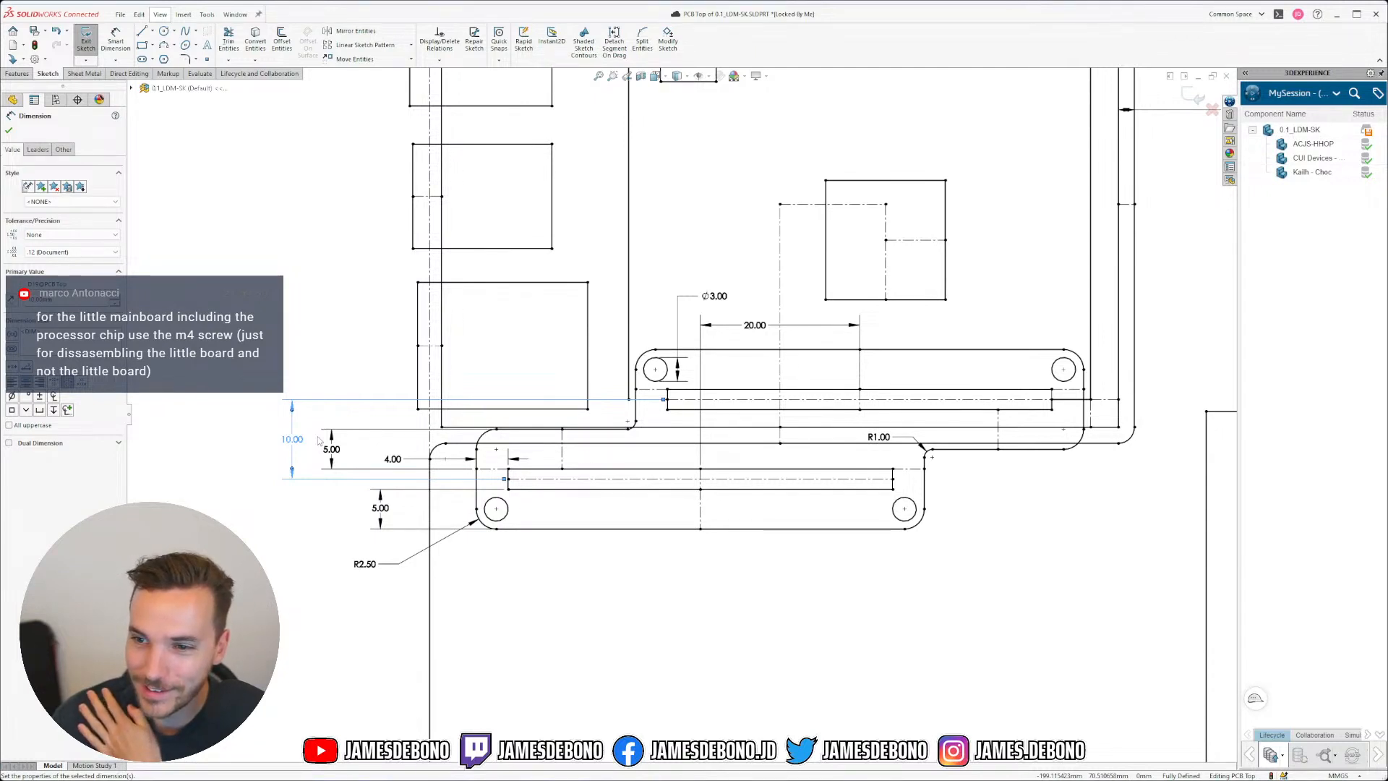
{"action": "left_click", "coordinate": [320, 441]}
{"action": "scroll", "coordinate": [800, 211], "scroll_direction": "up", "scroll_amount": 3}
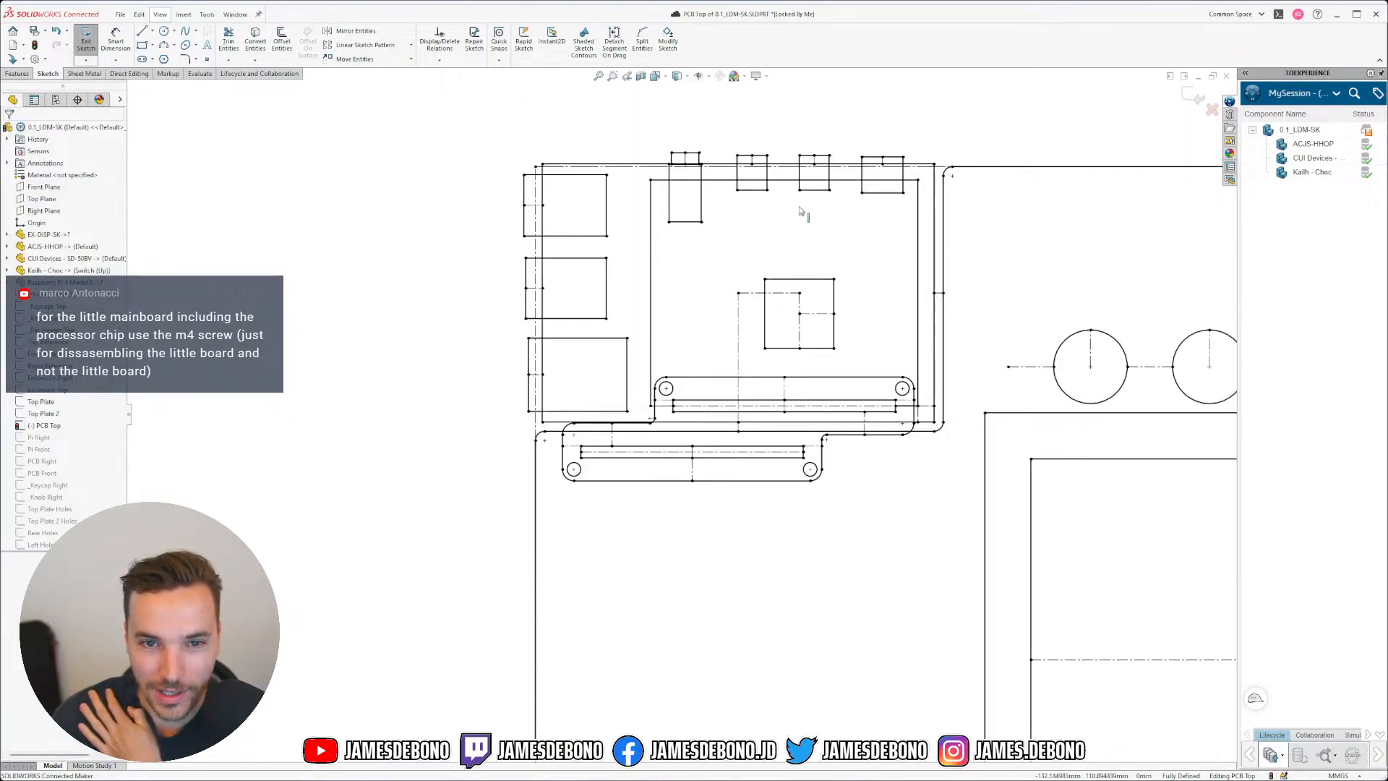
{"action": "scroll", "coordinate": [796, 216], "scroll_direction": "down", "scroll_amount": 2}
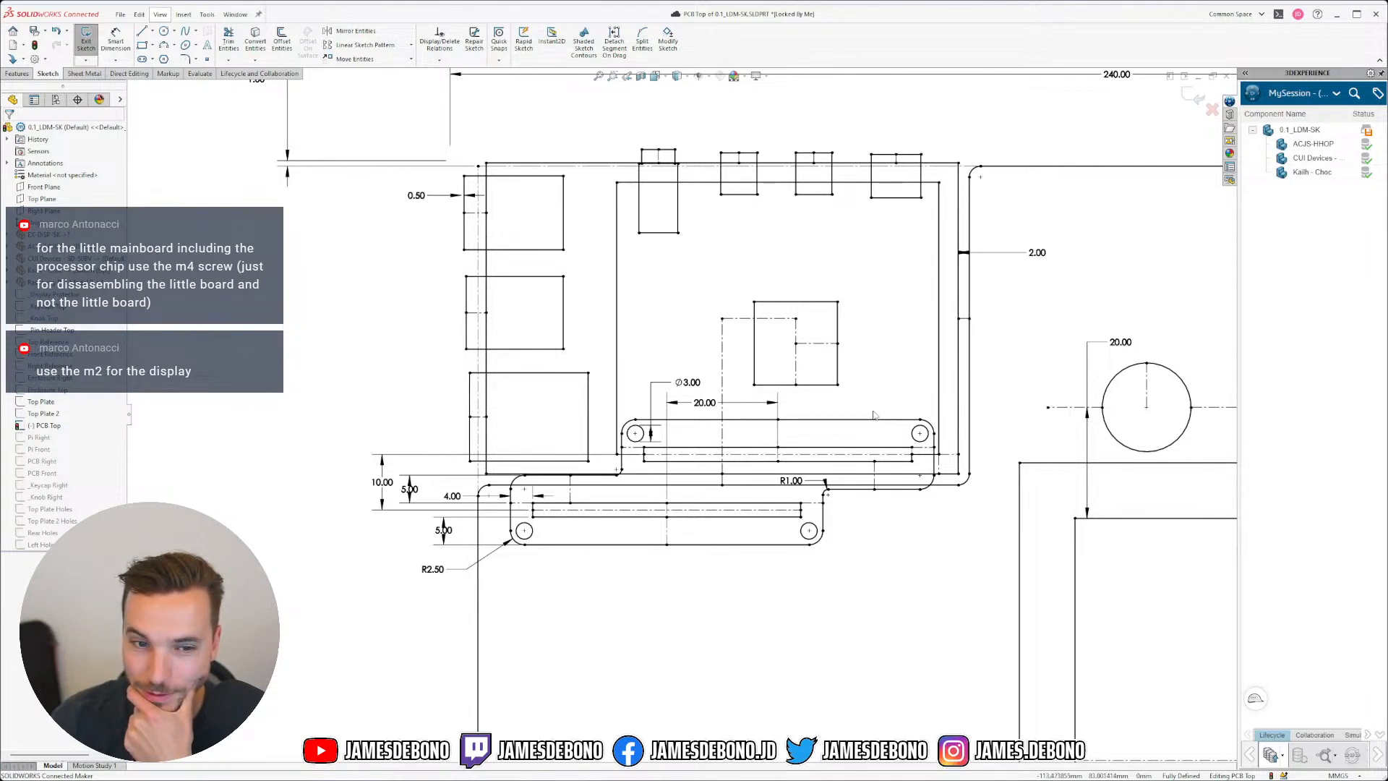
{"action": "left_click_drag", "start_coordinate": [413, 492], "coordinate": [367, 492]}
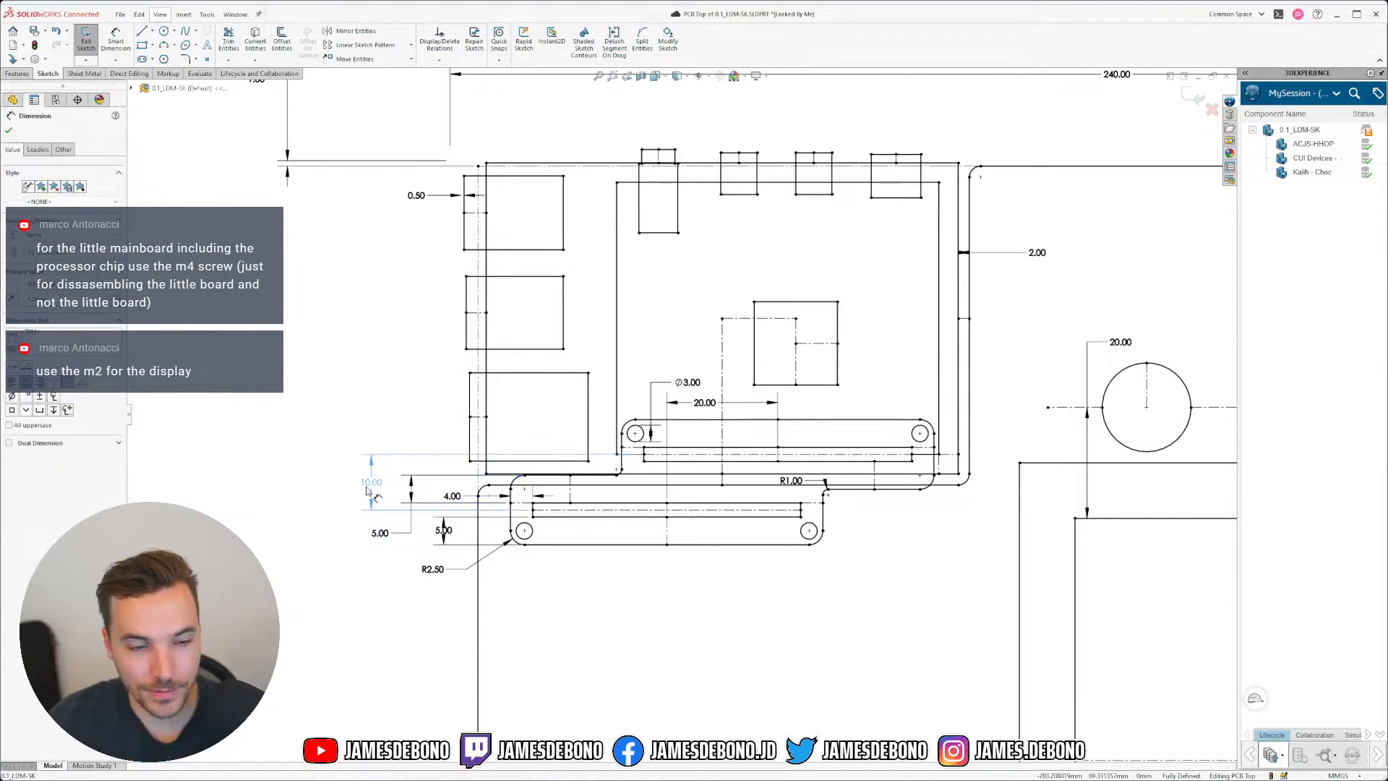
{"action": "left_click_drag", "start_coordinate": [437, 571], "coordinate": [430, 610]}
{"action": "left_click_drag", "start_coordinate": [444, 533], "coordinate": [433, 570]}
{"action": "left_click", "coordinate": [467, 527]}
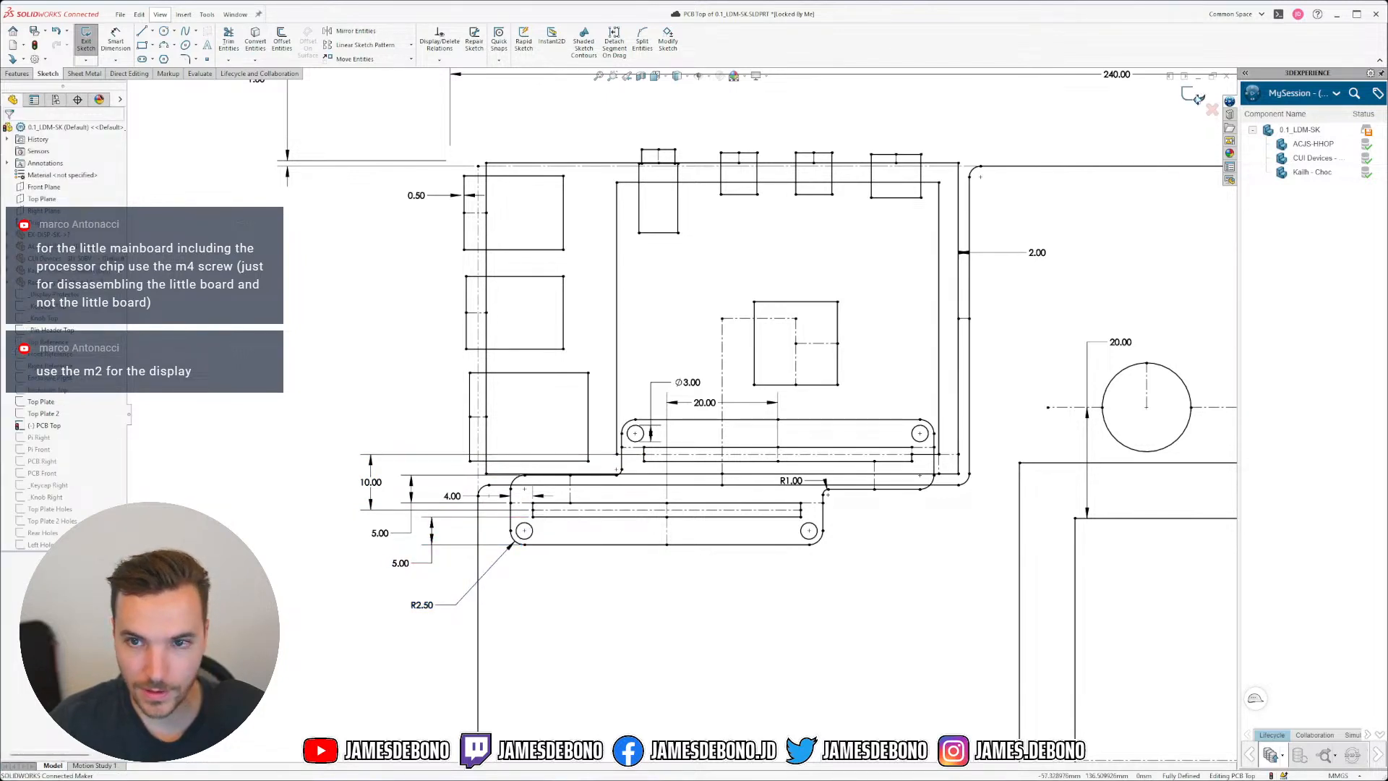
Step: Exit the PCB Top sketch and save the 0.1_LDM-SK part
{"action": "left_click", "coordinate": [1193, 99]}
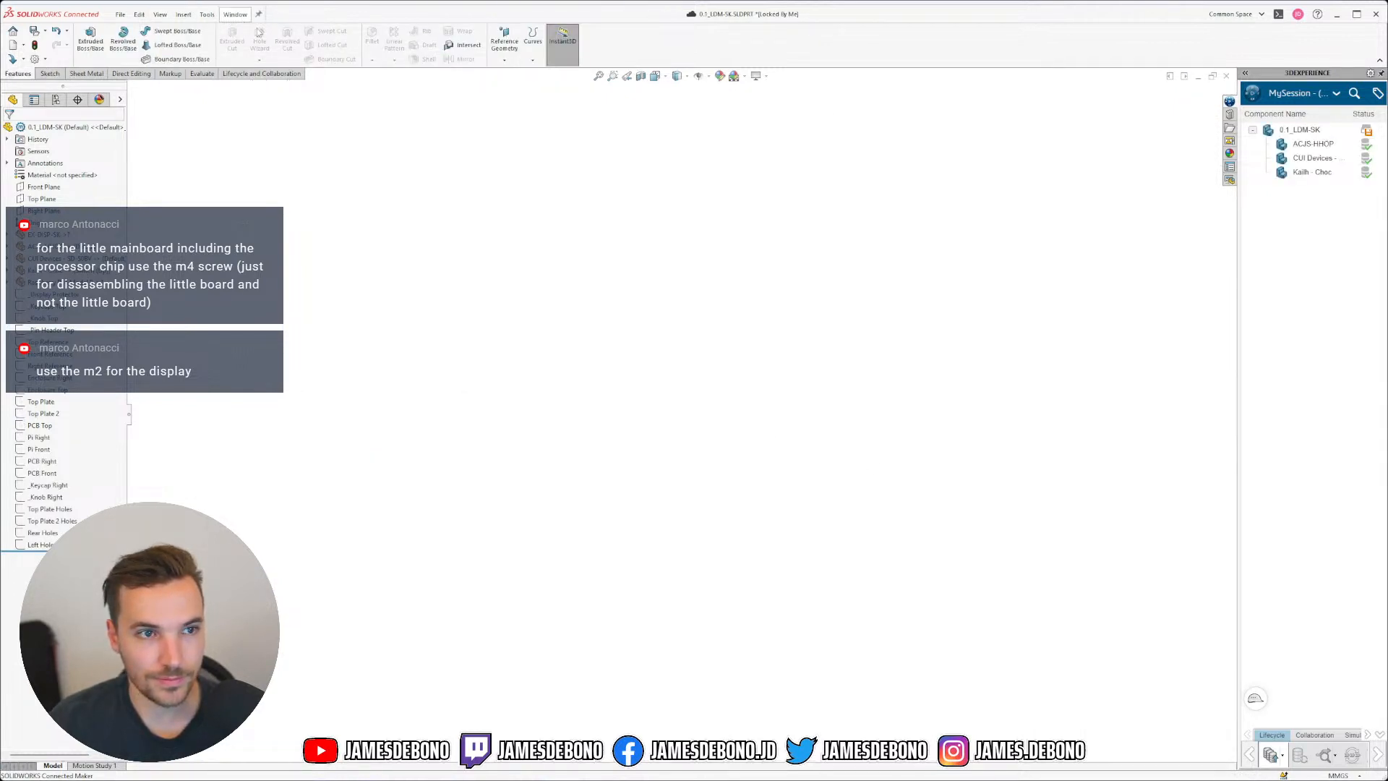
{"action": "key", "text": "ctrl+s"}
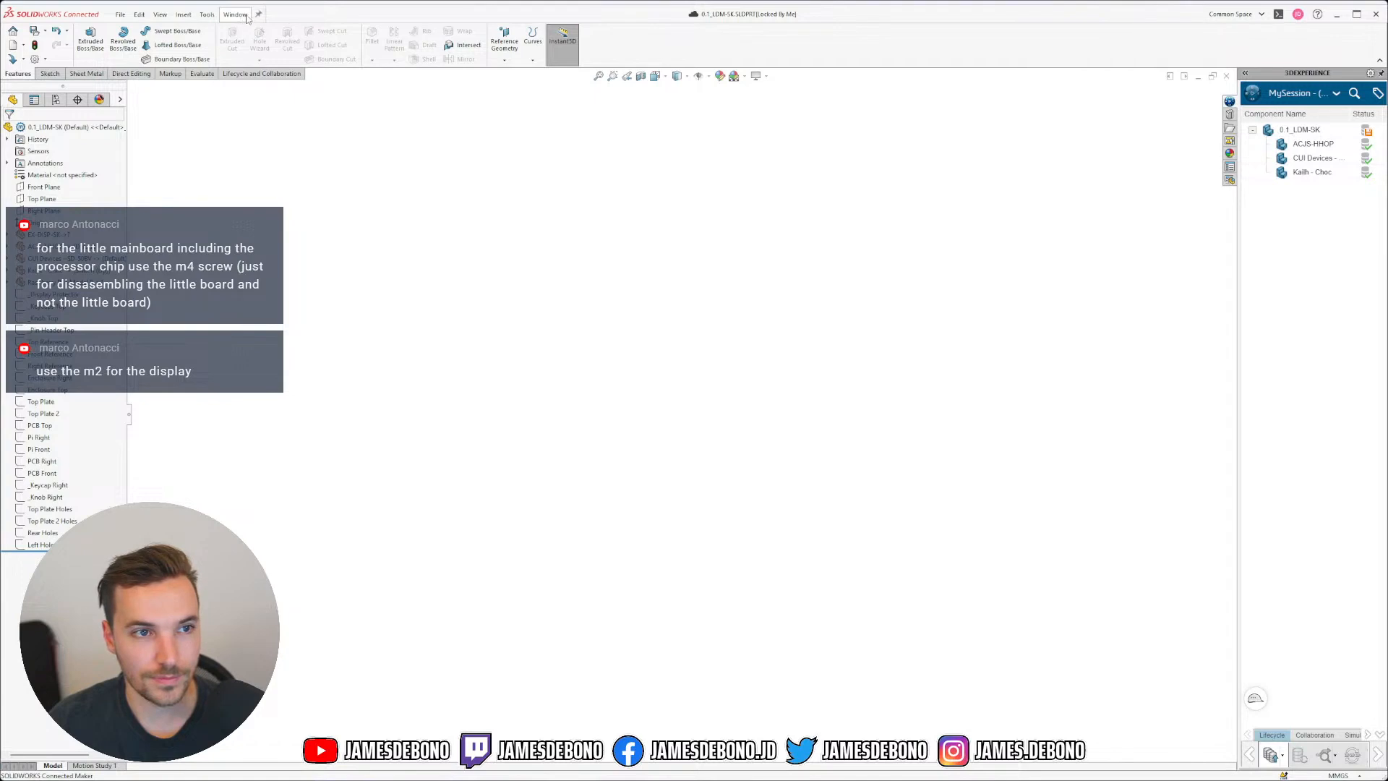
Step: Switch to the 0.1_LDM-A assembly and rebuild it with the changed models
{"action": "left_click", "coordinate": [237, 14]}
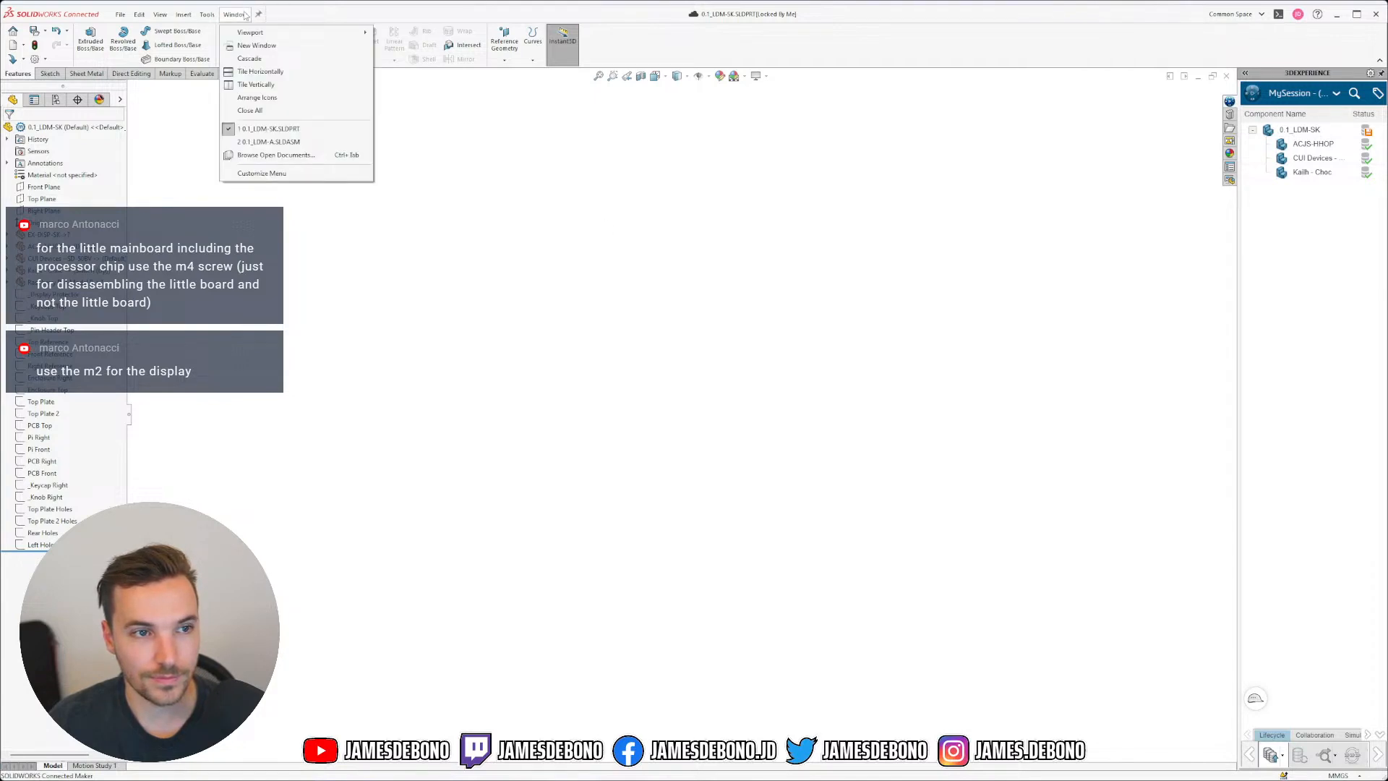
{"action": "left_click", "coordinate": [286, 147]}
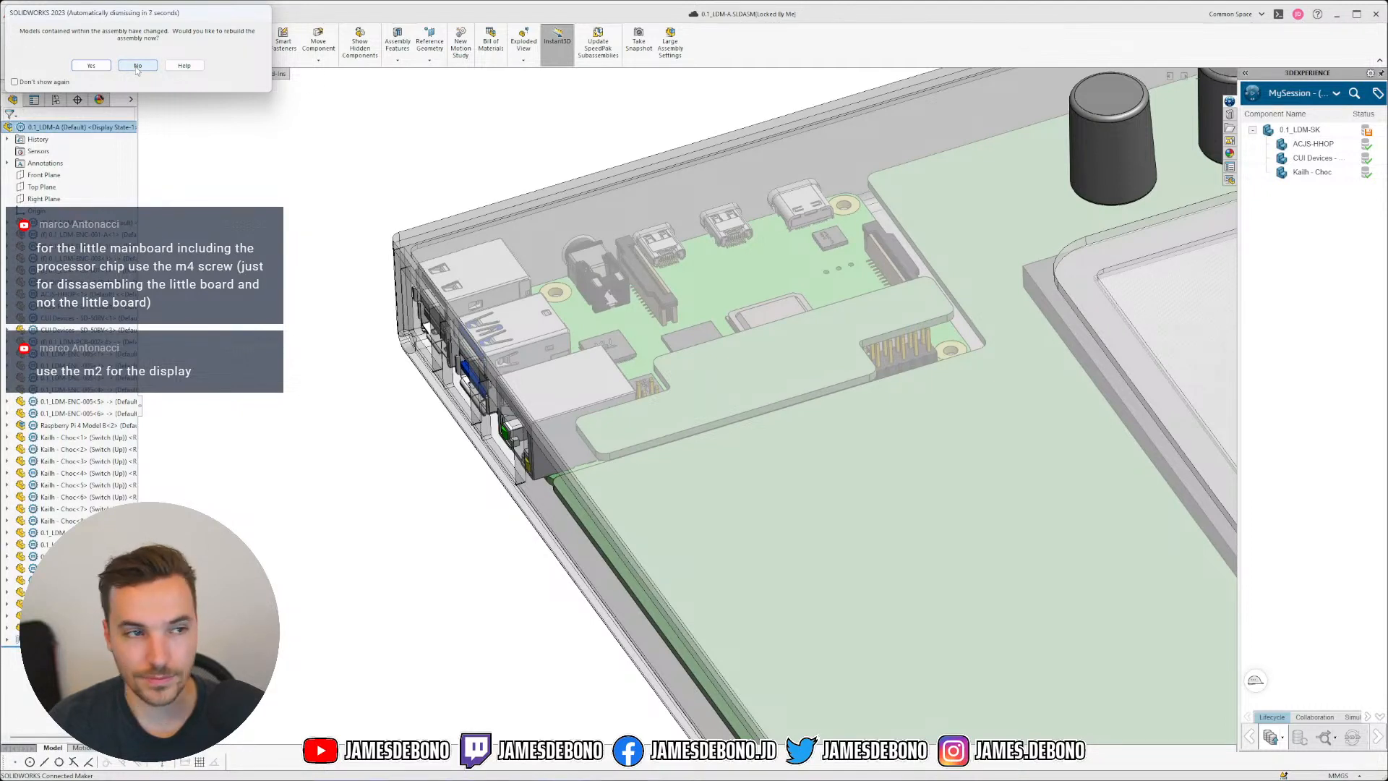
{"action": "left_click", "coordinate": [108, 66]}
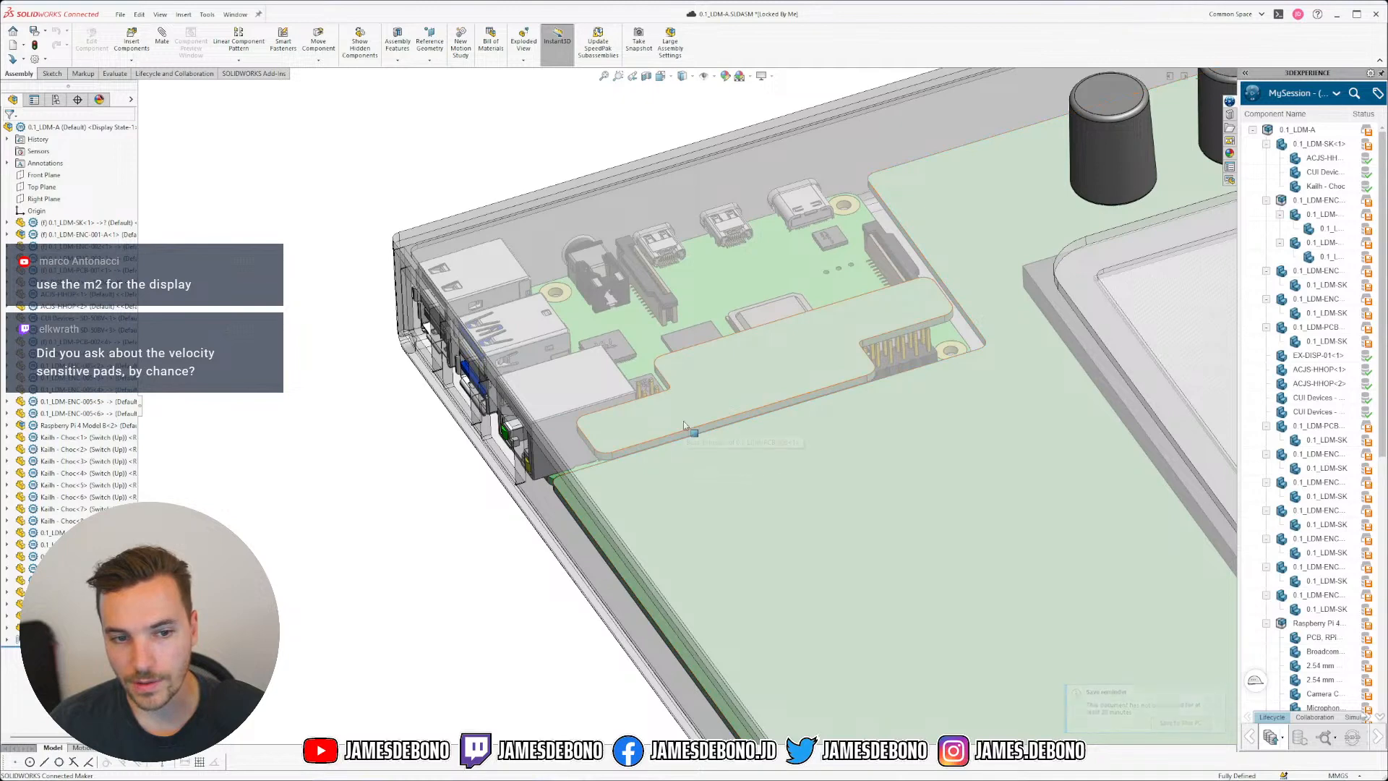
Step: Open the stepped connector board part 0.1_LDM-PCB-003 from the assembly and edit the sketch of its base extrusion
{"action": "left_click", "coordinate": [684, 422]}
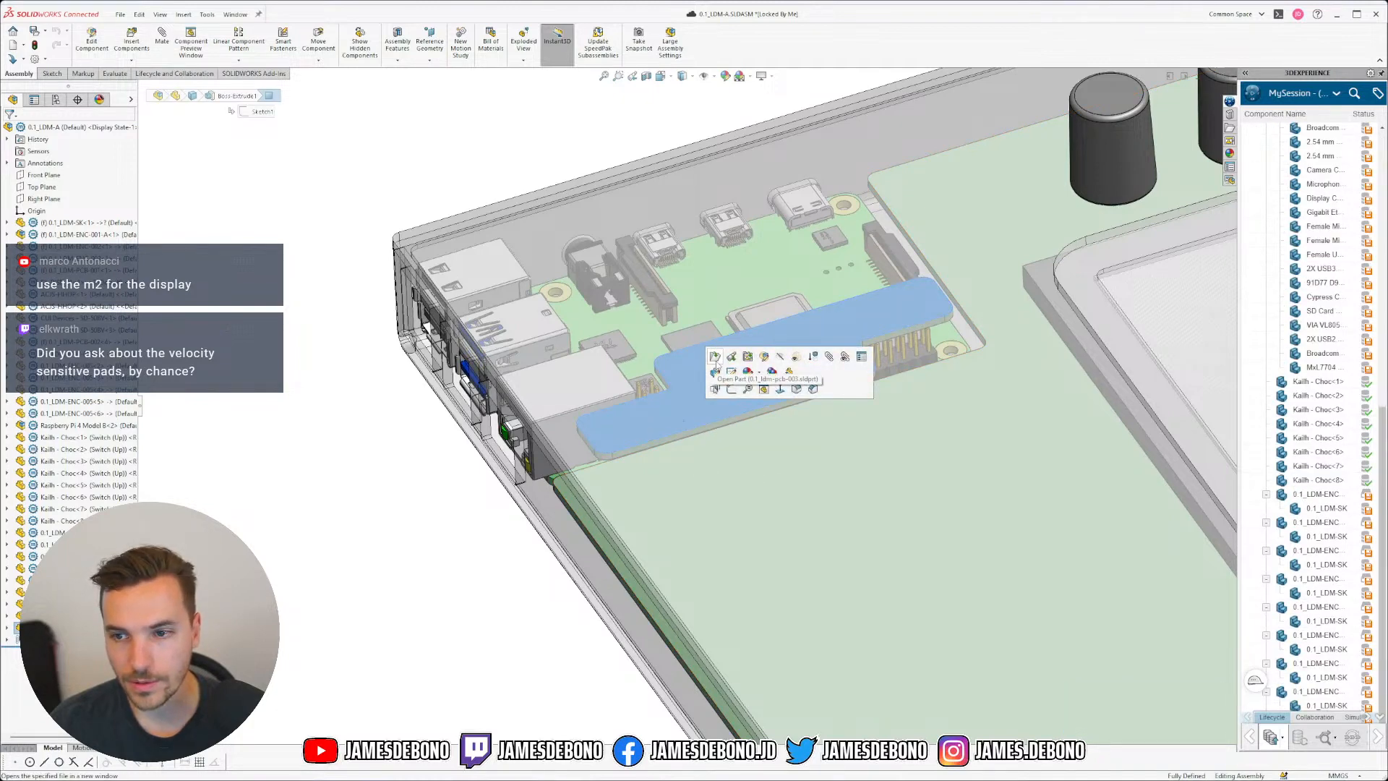
{"action": "left_click", "coordinate": [714, 357]}
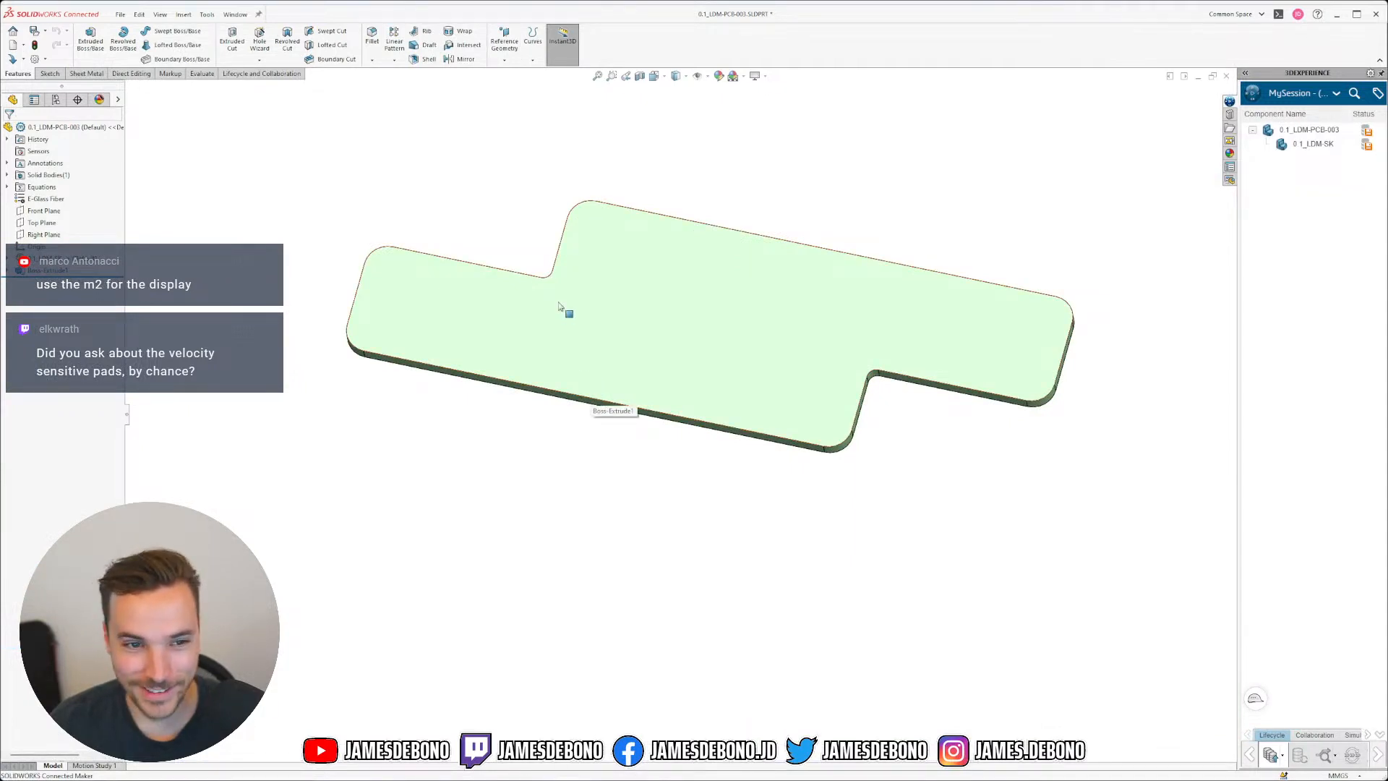
{"action": "scroll", "coordinate": [504, 217], "scroll_direction": "down", "scroll_amount": 3}
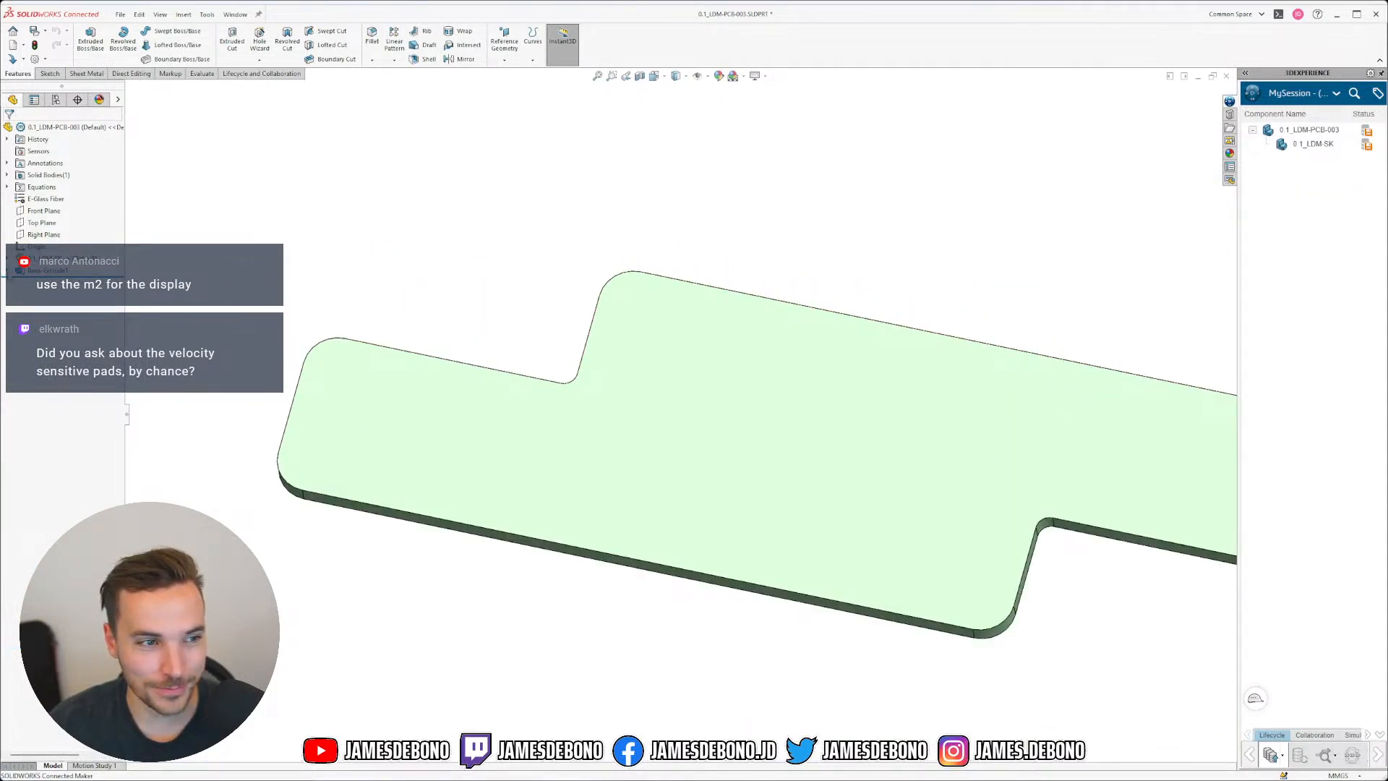
{"action": "left_click", "coordinate": [7, 271]}
{"action": "left_click", "coordinate": [44, 282]}
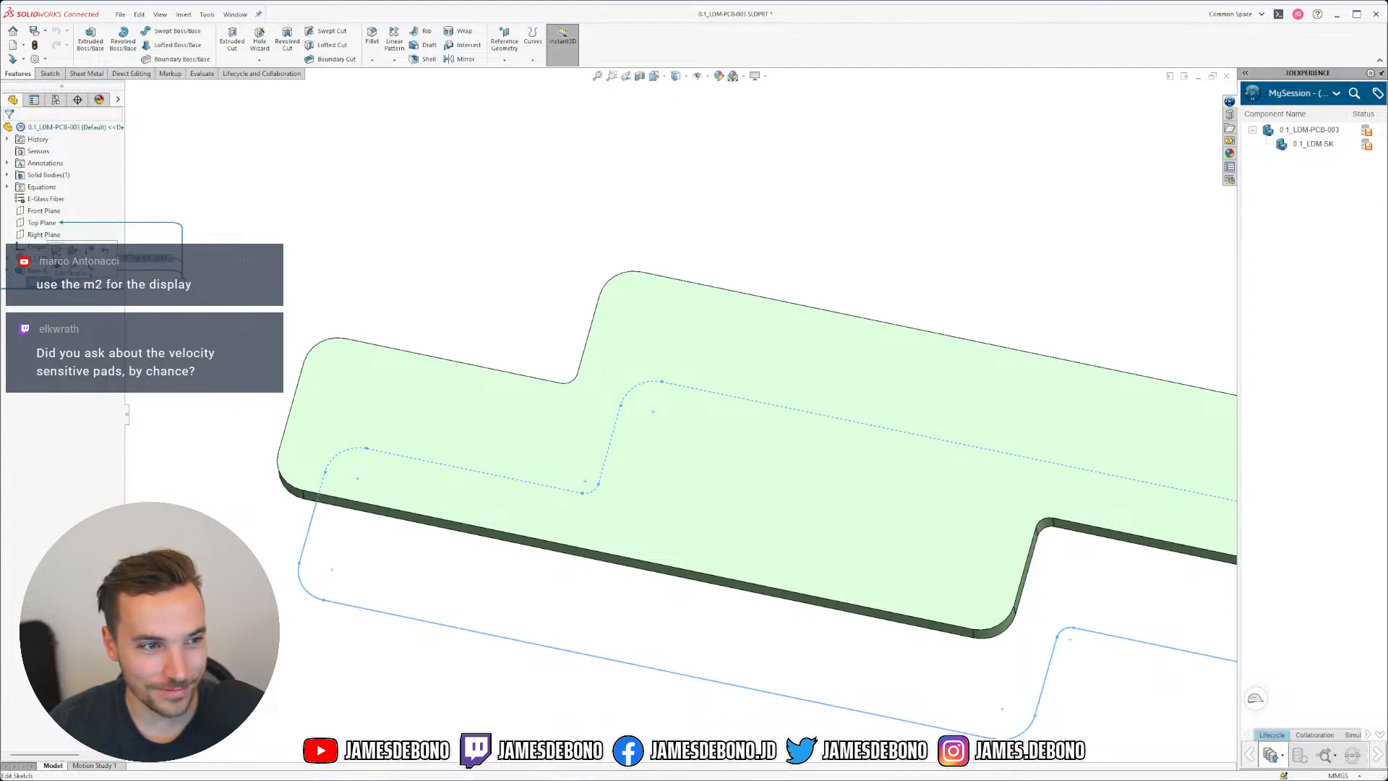
{"action": "left_click", "coordinate": [71, 265]}
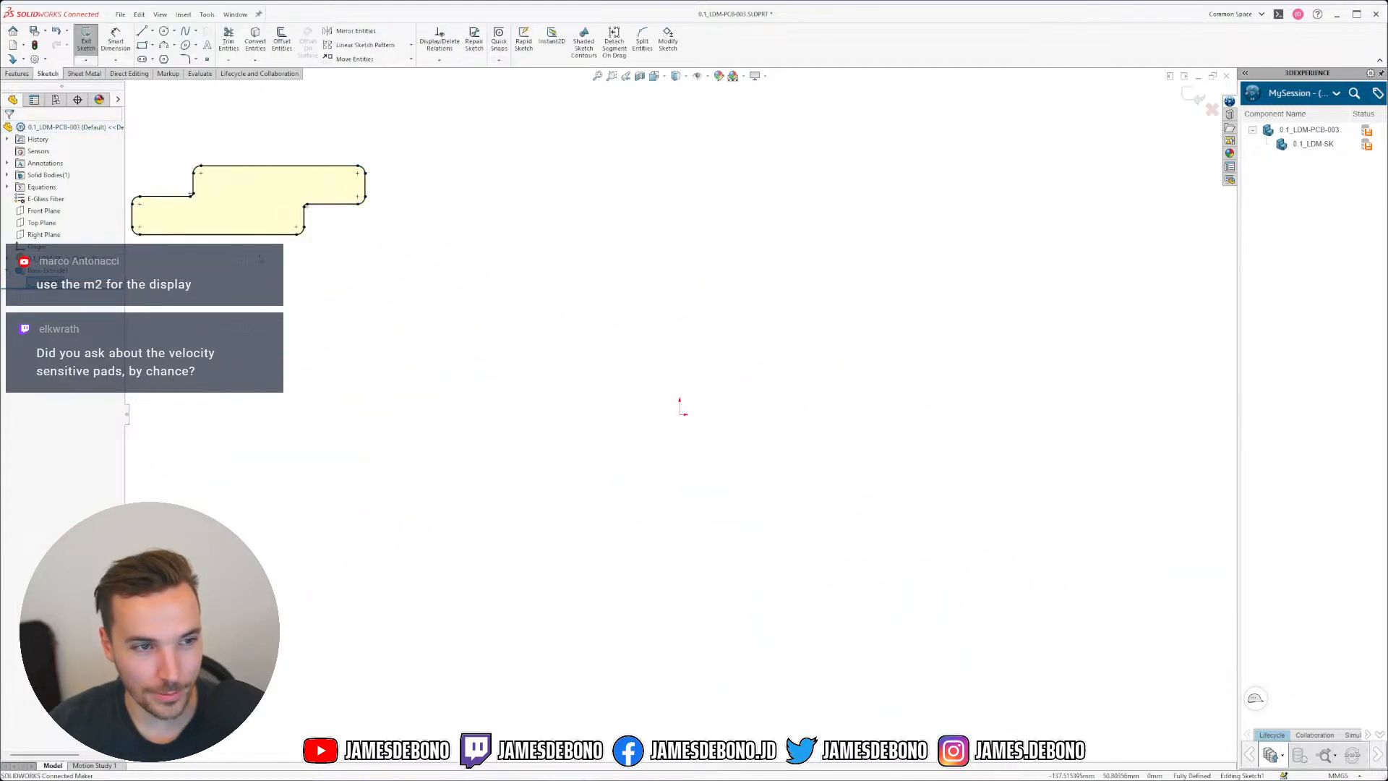
Step: Show the linked PCB Top sketch of the 0.1_LDM-SK reference while editing the base sketch of PCB-003
{"action": "scroll", "coordinate": [277, 251], "scroll_direction": "down", "scroll_amount": 8}
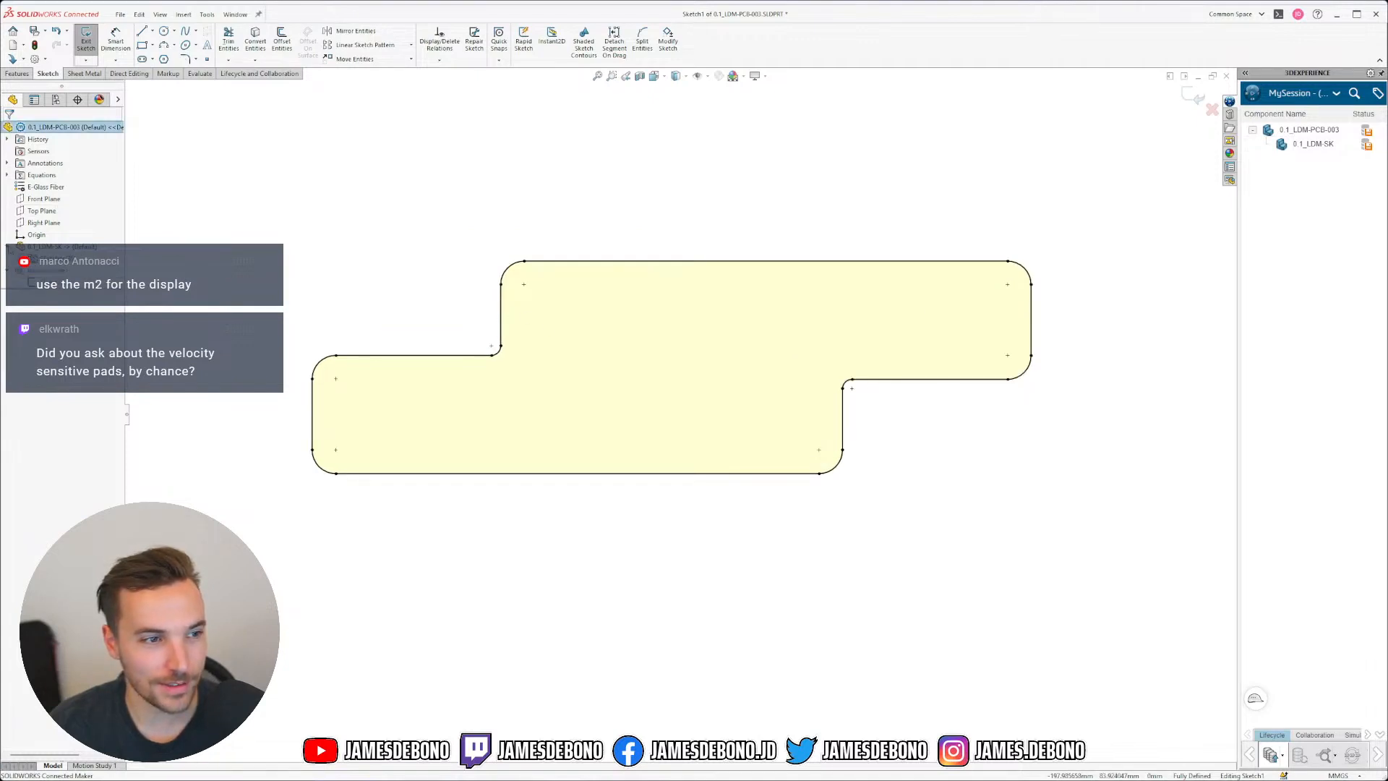
{"action": "left_click", "coordinate": [20, 258]}
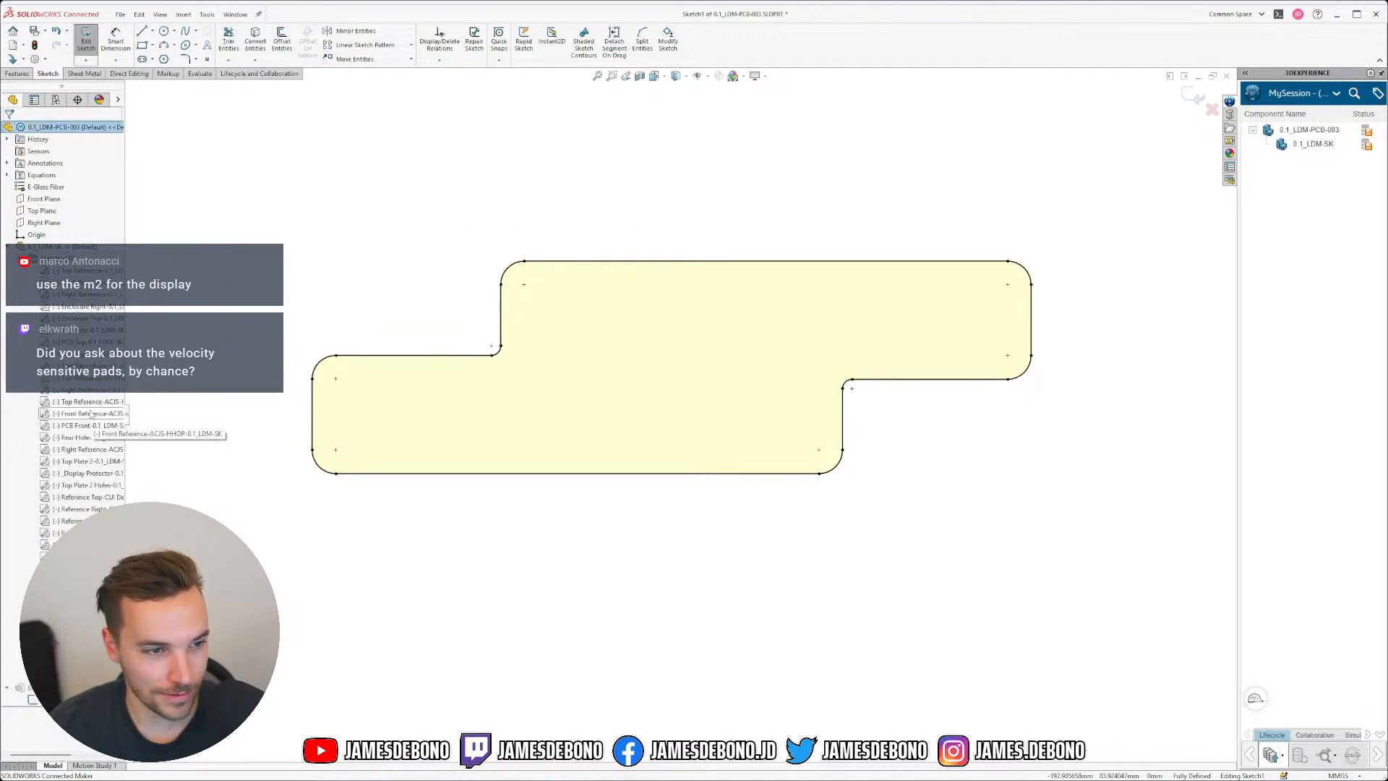
{"action": "left_click", "coordinate": [90, 342]}
{"action": "left_click", "coordinate": [114, 323]}
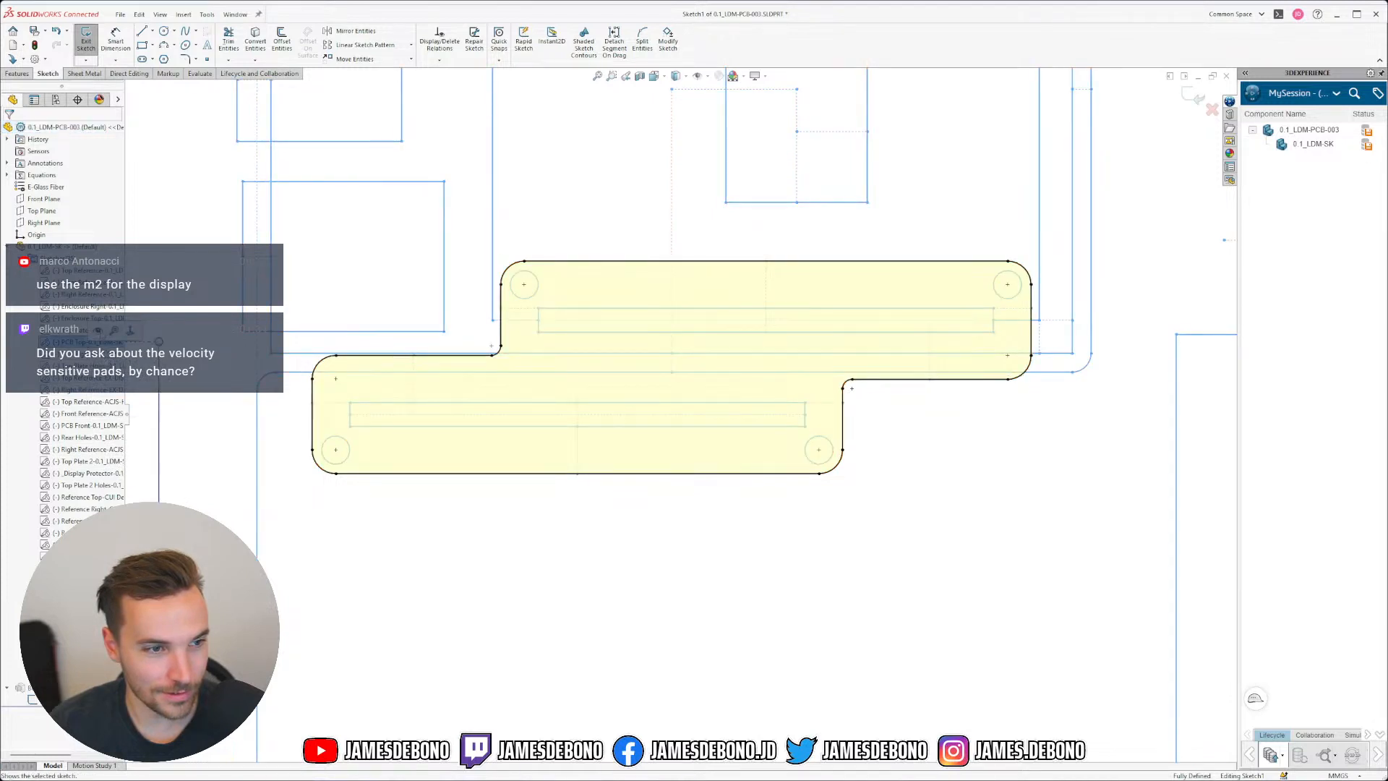
Step: Convert the four PCB Top corner hole circles into the stepped base sketch and exit the sketch to rebuild the board
{"action": "left_click", "coordinate": [528, 292]}
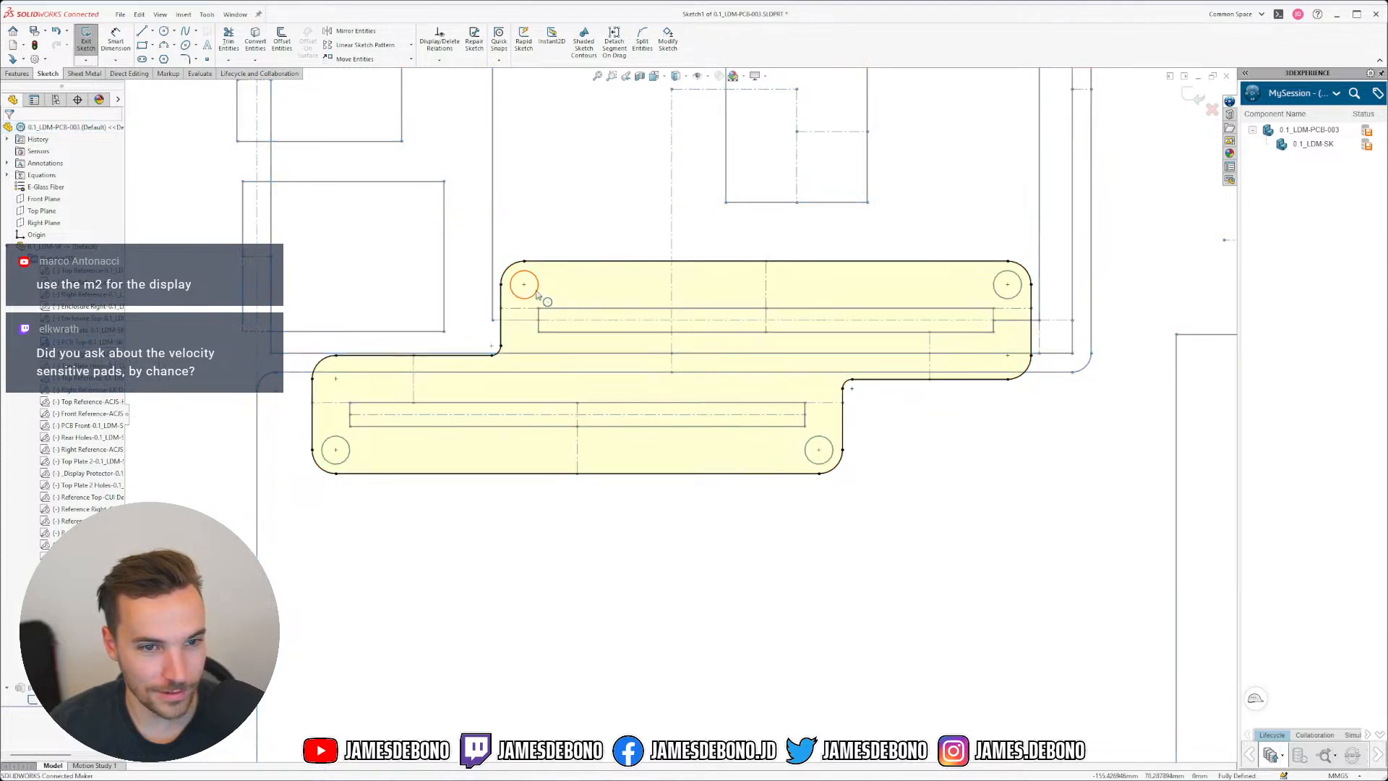
{"action": "left_click", "coordinate": [1018, 302], "text": "ctrl"}
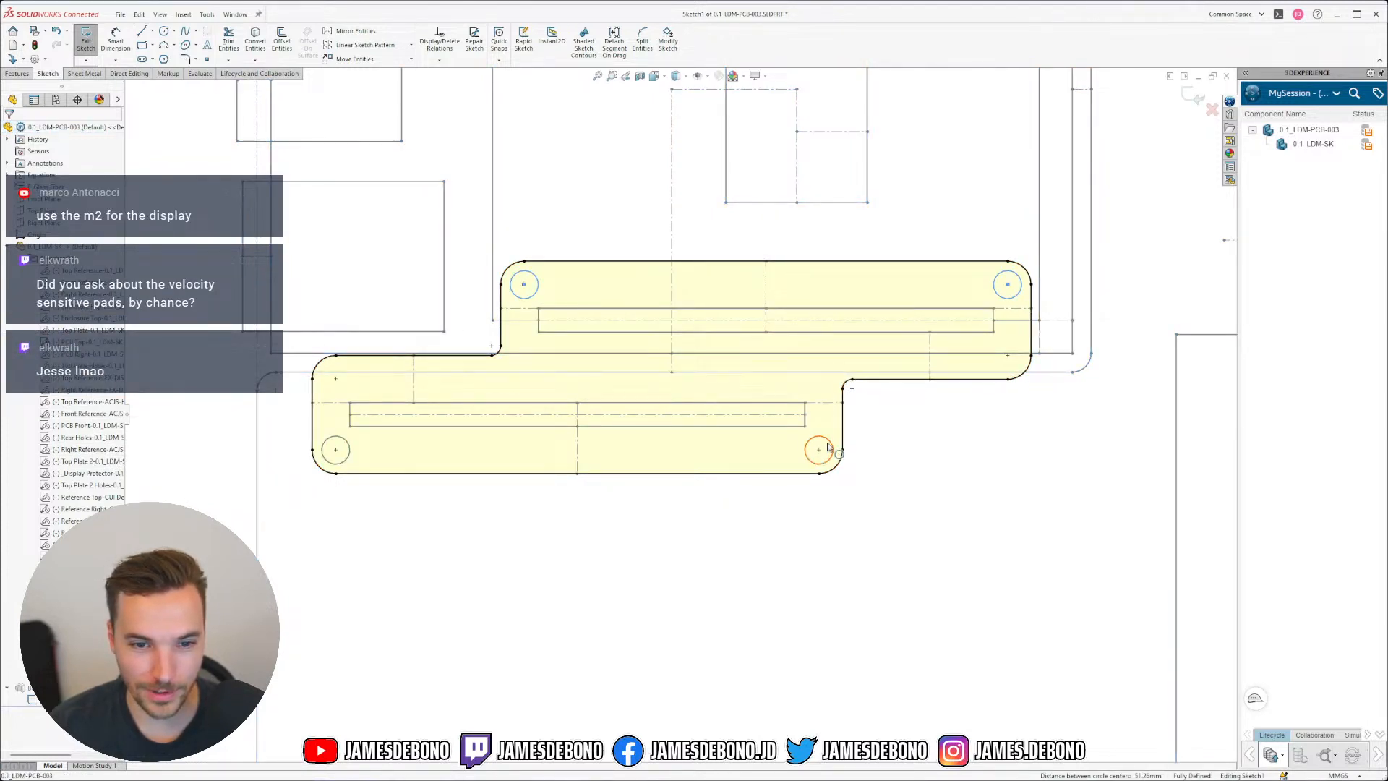
{"action": "left_click", "coordinate": [833, 454], "text": "ctrl"}
{"action": "left_click", "coordinate": [350, 455], "text": "ctrl"}
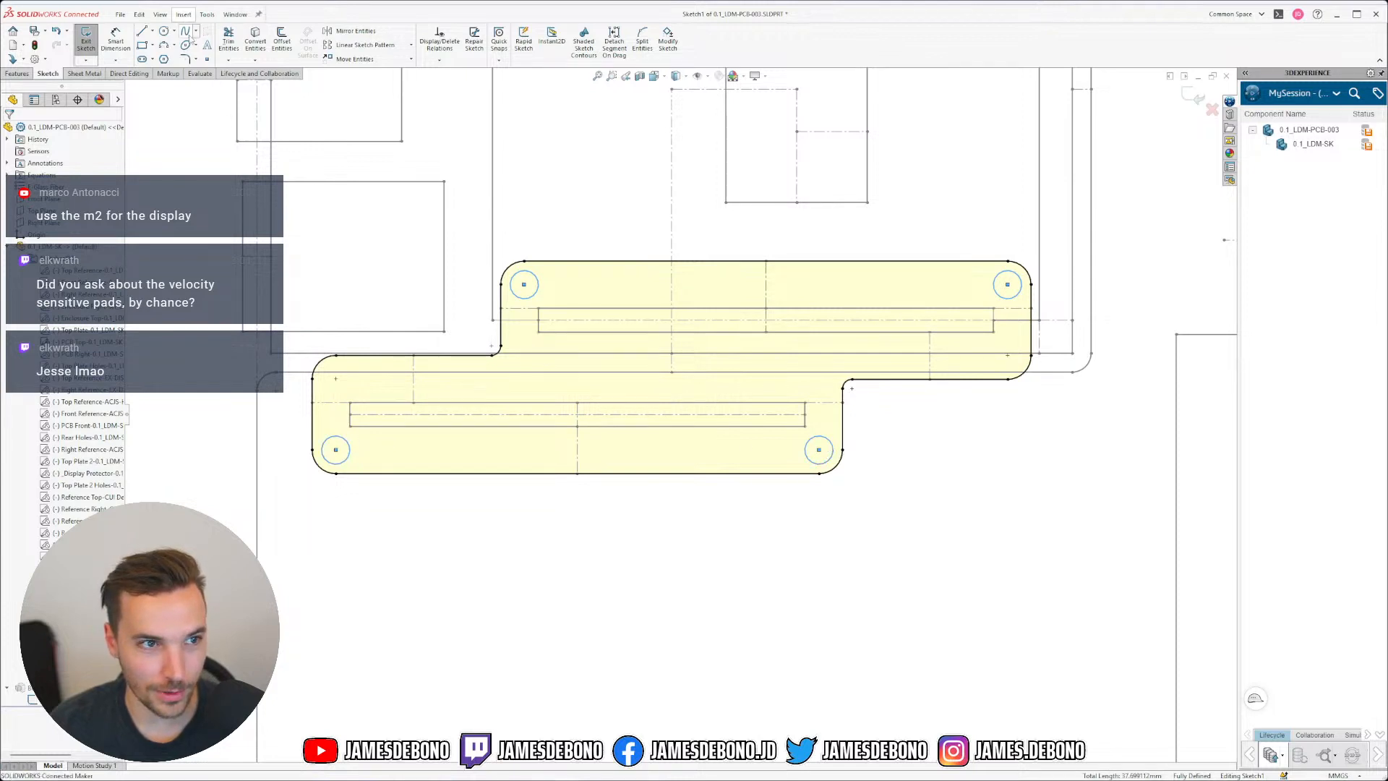
{"action": "left_click", "coordinate": [250, 42]}
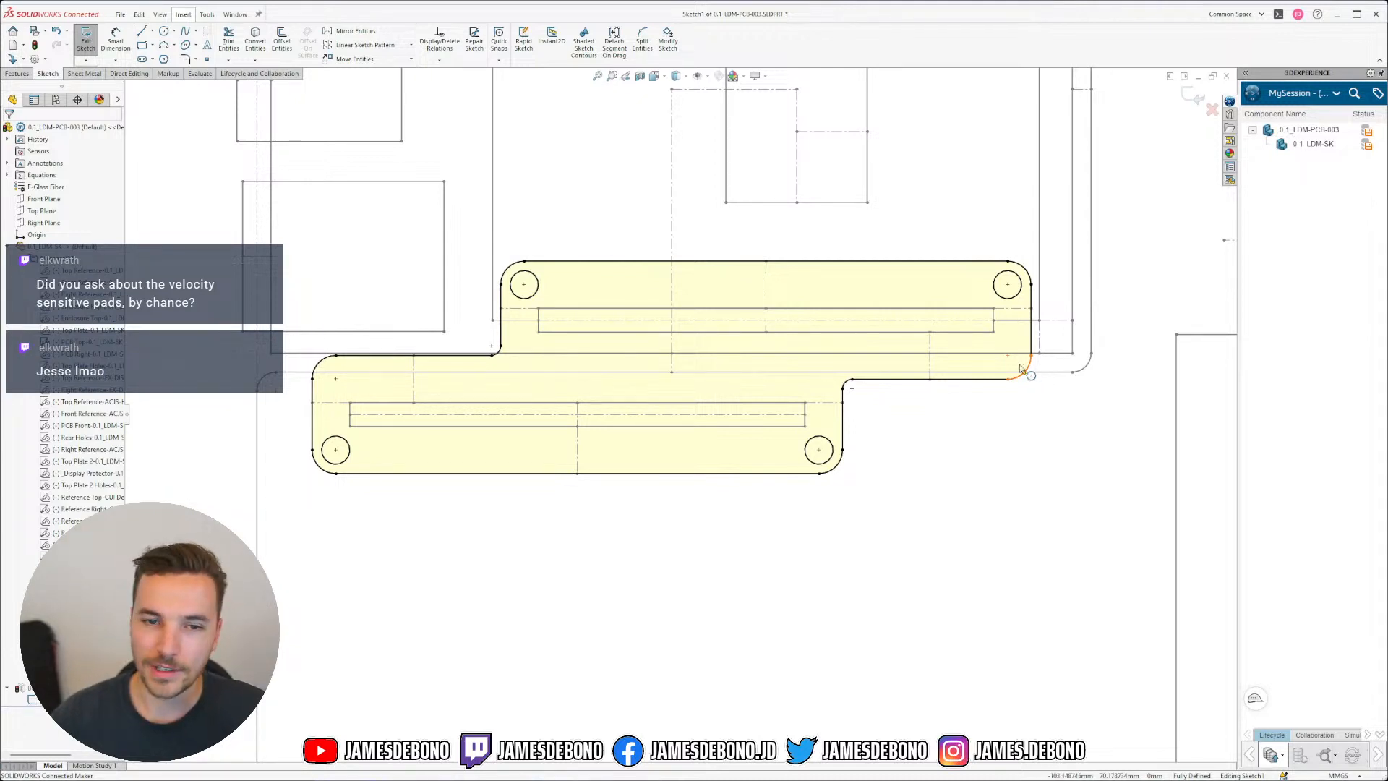
{"action": "scroll", "coordinate": [635, 354], "scroll_direction": "down", "scroll_amount": 2}
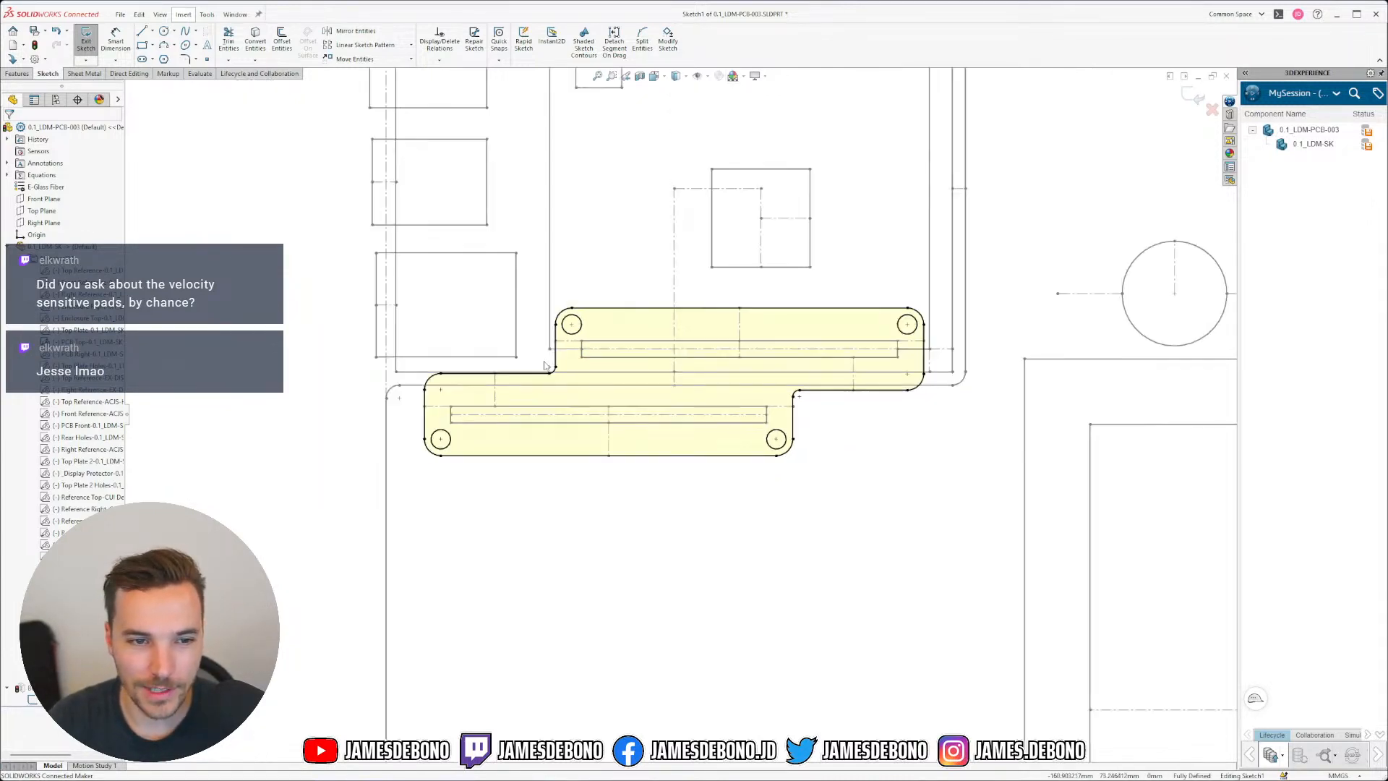
{"action": "scroll", "coordinate": [609, 363], "scroll_direction": "up", "scroll_amount": 4}
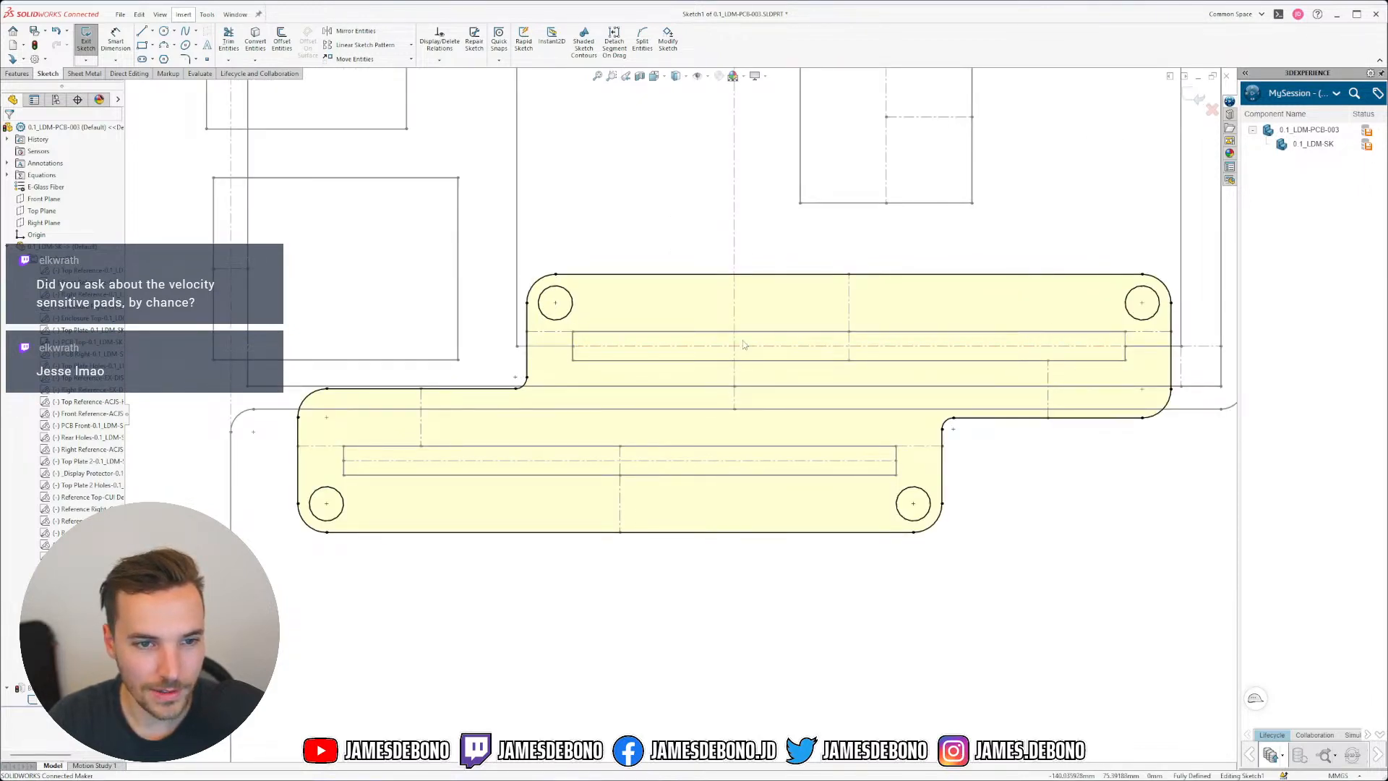
{"action": "left_click", "coordinate": [1198, 99]}
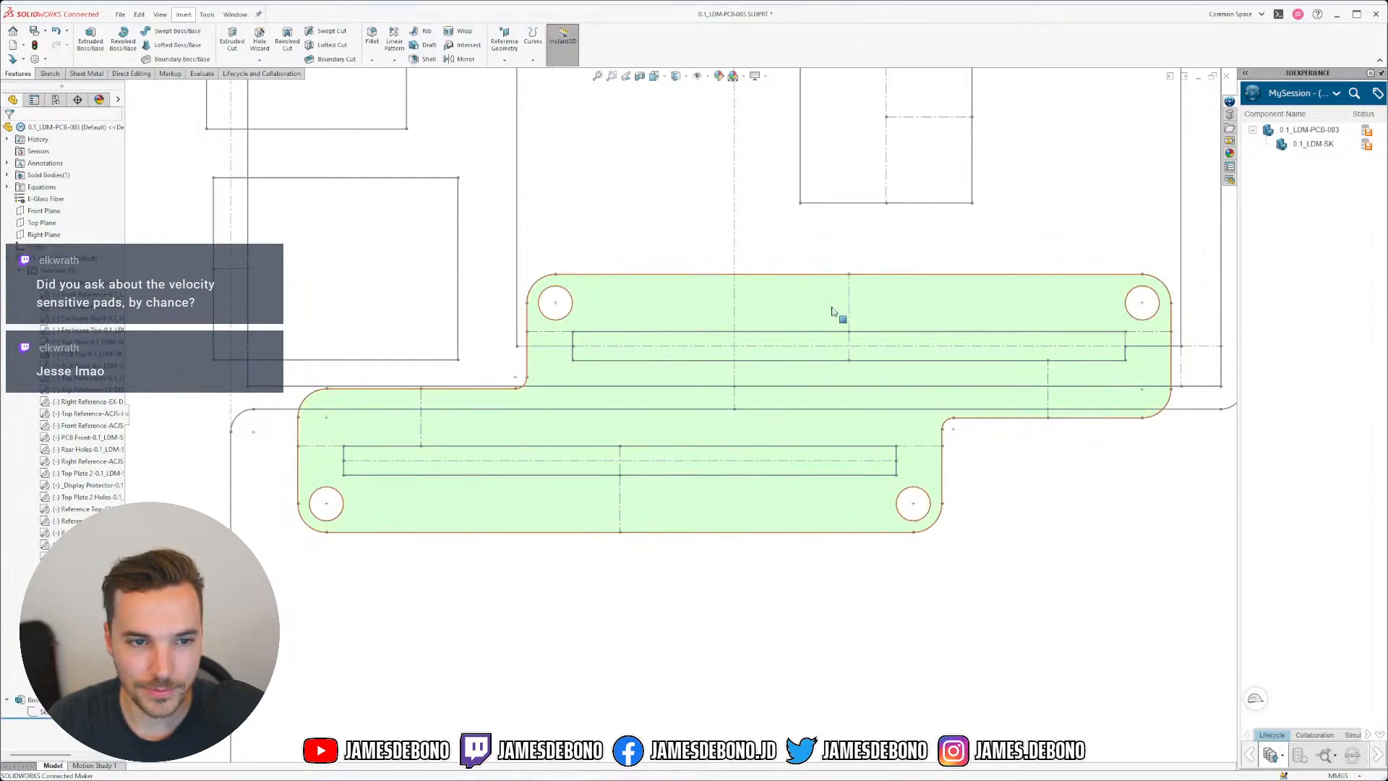
Step: Hide the PCB Top sketch beneath the board, save the 0.1_LDM-PCB-003 part and collapse its list of linked sketches
{"action": "scroll", "coordinate": [796, 356], "scroll_direction": "down", "scroll_amount": 3}
{"action": "mouse_move", "coordinate": [713, 443]}
{"action": "middle_mouse_down"}
{"action": "mouse_move", "coordinate": [709, 223]}
{"action": "mouse_move", "coordinate": [790, 139]}
{"action": "mouse_move", "coordinate": [793, 232]}
{"action": "middle_mouse_up"}
{"action": "scroll", "coordinate": [650, 390], "scroll_direction": "up", "scroll_amount": 4}
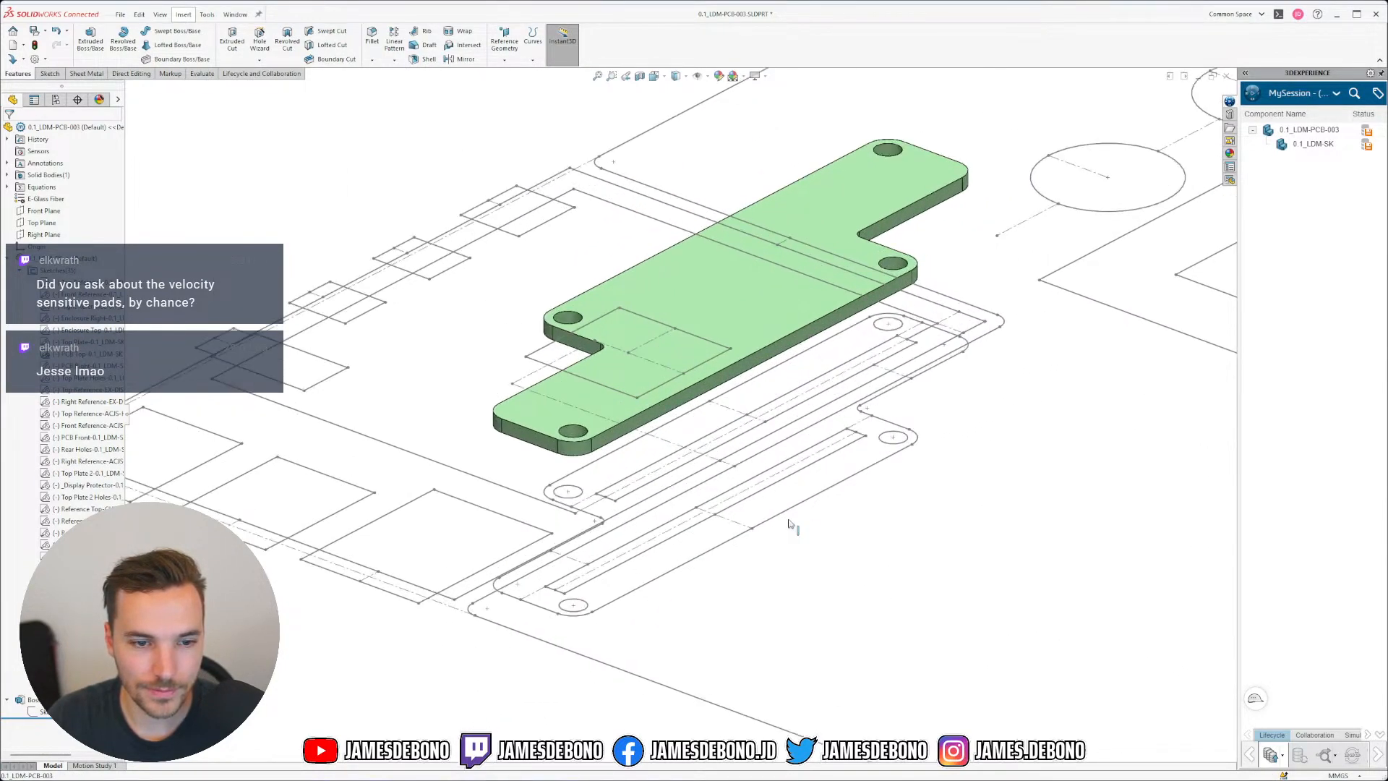
{"action": "left_click", "coordinate": [801, 509]}
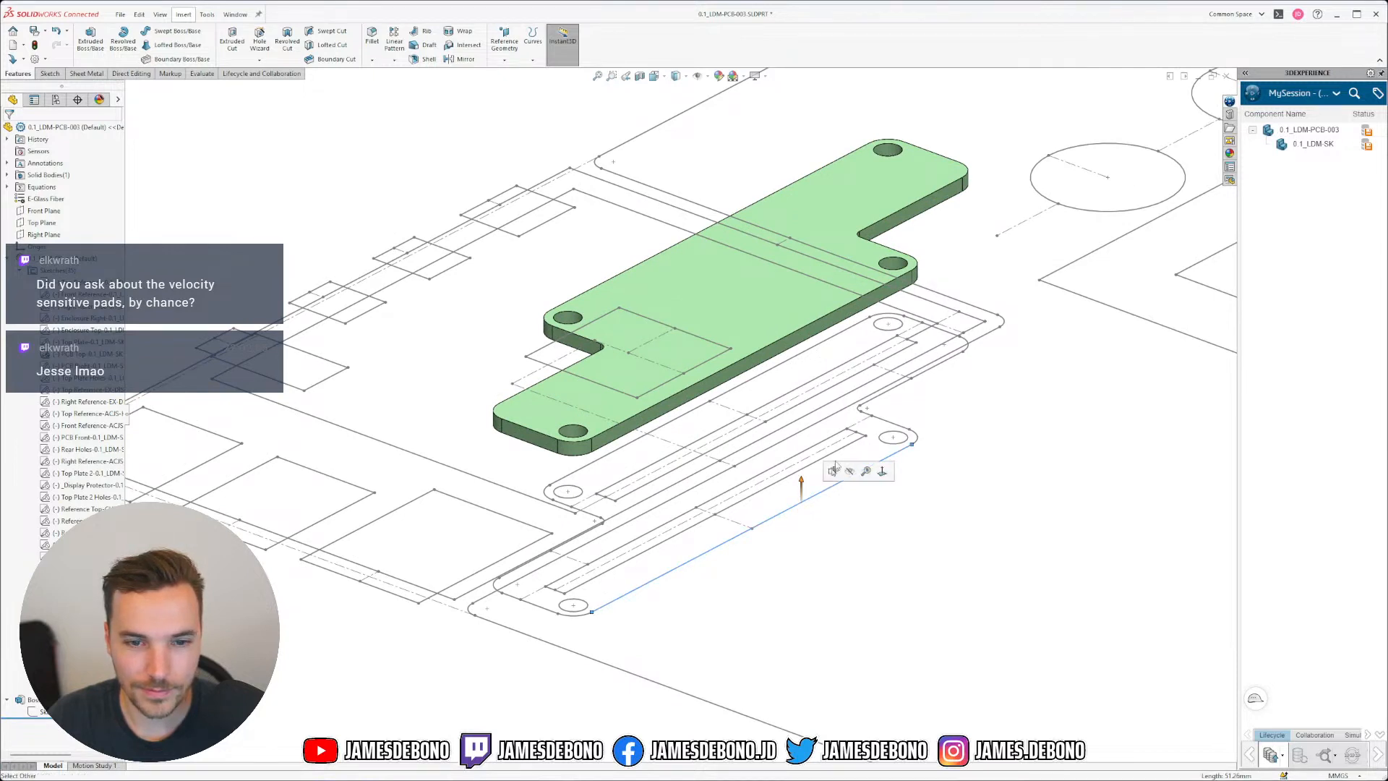
{"action": "left_click", "coordinate": [840, 509]}
{"action": "scroll", "coordinate": [736, 413], "scroll_direction": "down", "scroll_amount": 4}
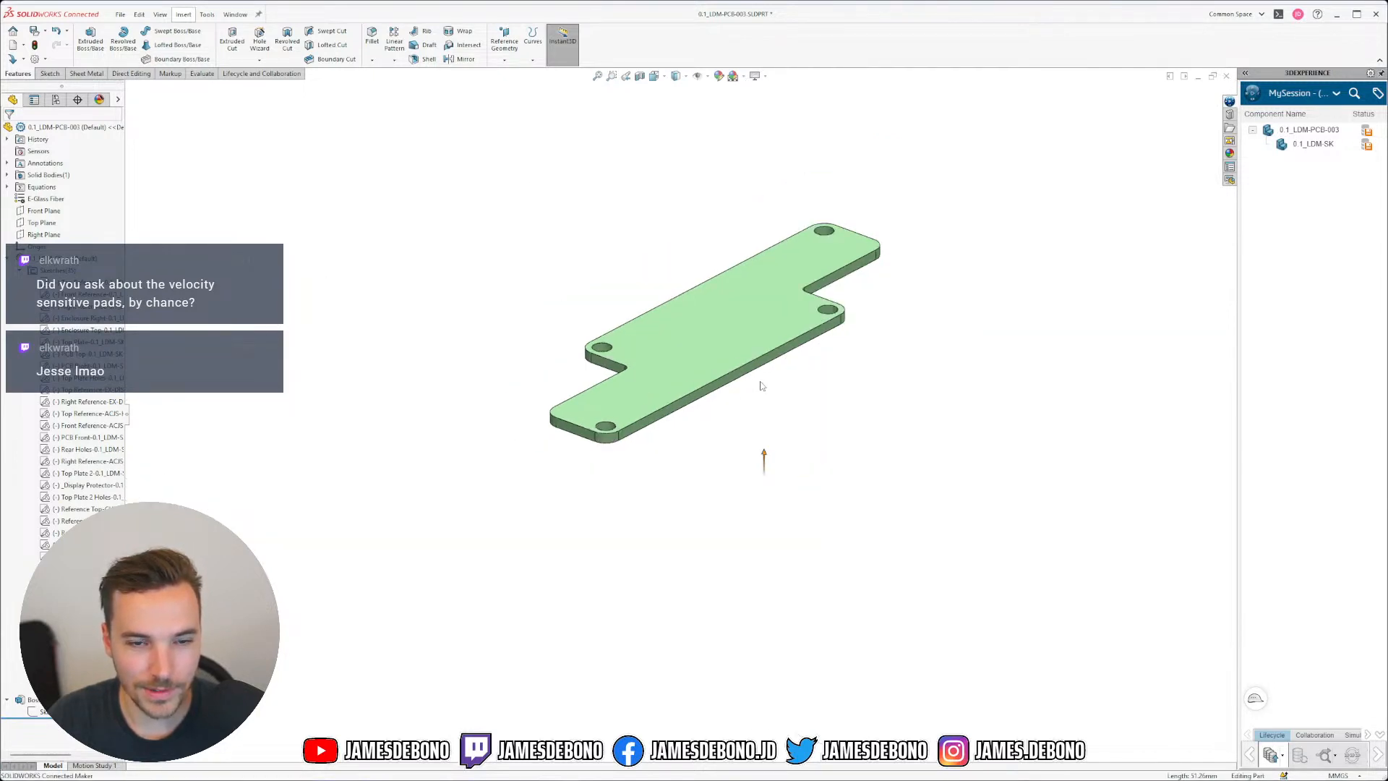
{"action": "left_click", "coordinate": [844, 448]}
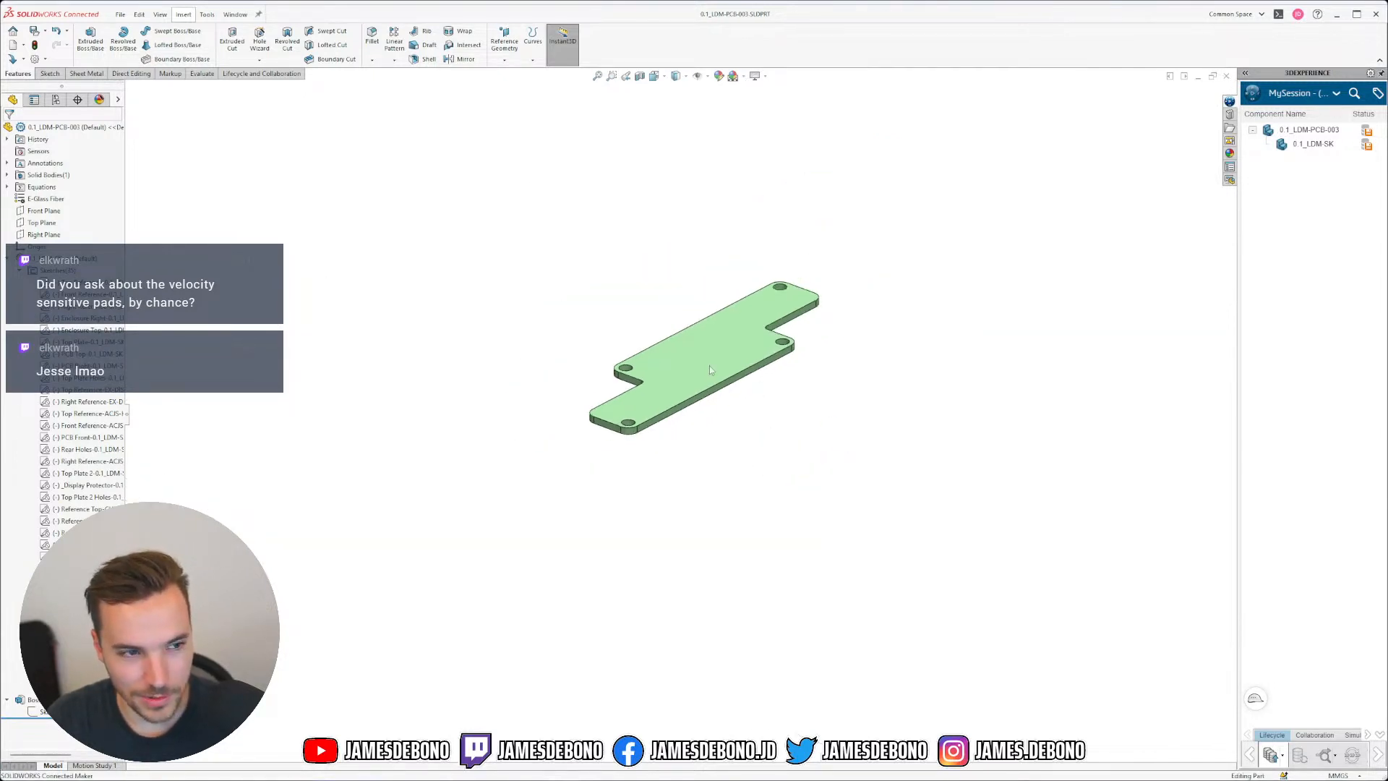
{"action": "left_click", "coordinate": [19, 270]}
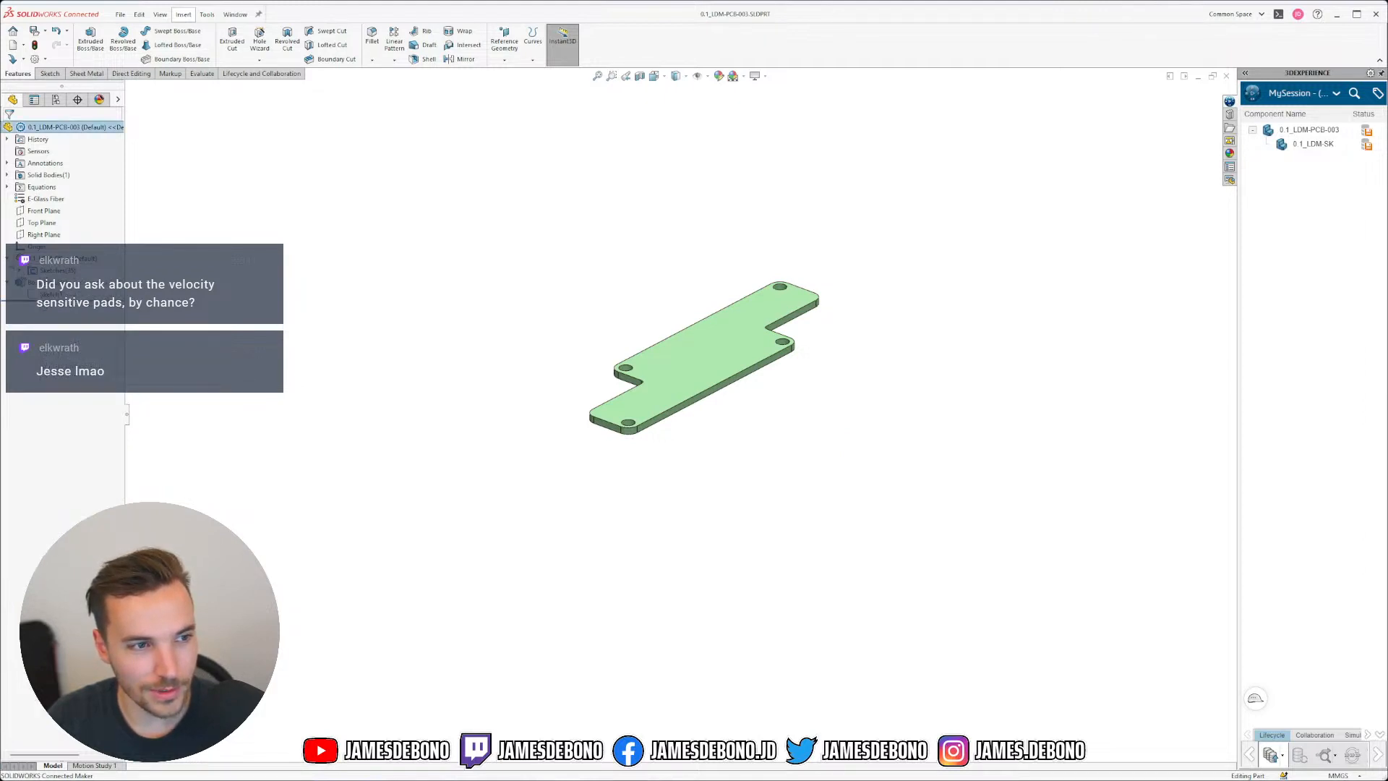
{"action": "scroll", "coordinate": [736, 311], "scroll_direction": "down", "scroll_amount": 2}
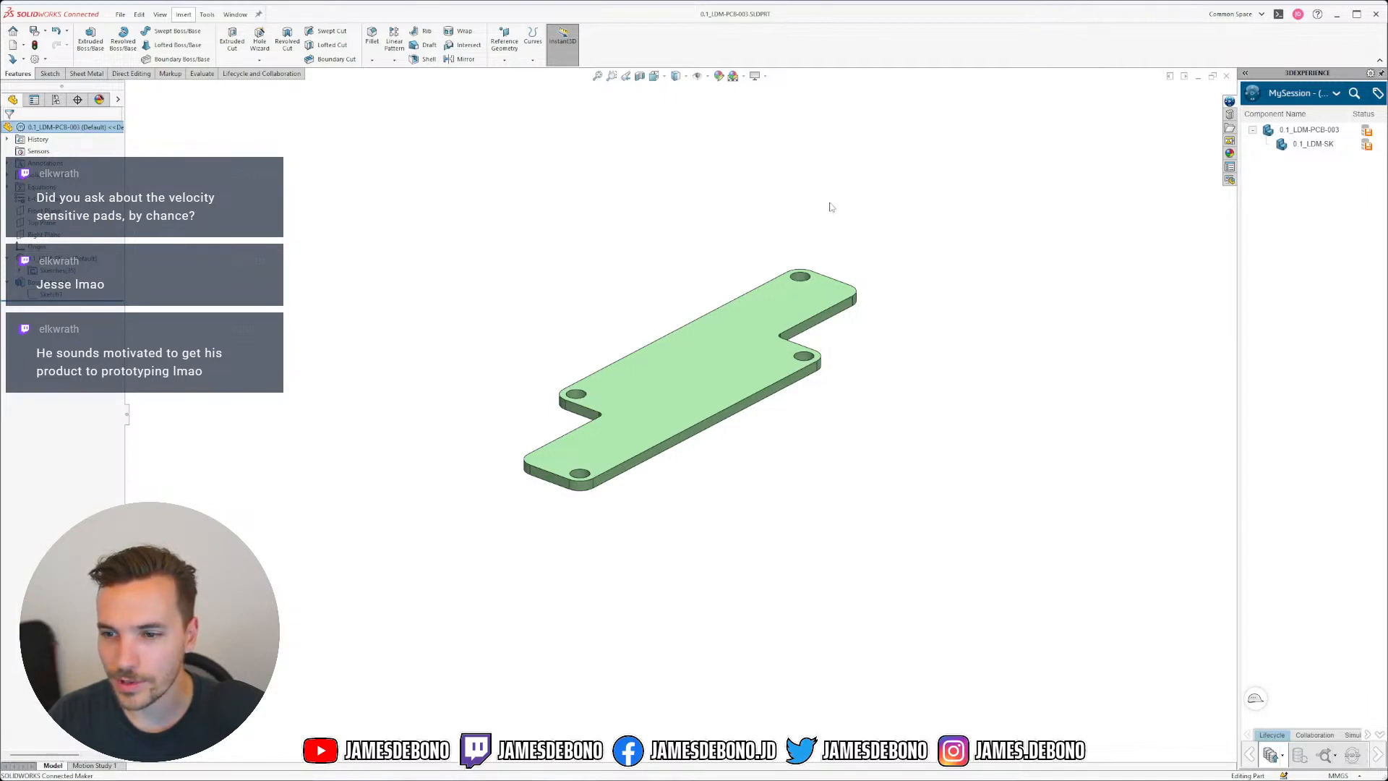
Step: Switch to the 0.1_LDM-A assembly, updating it with the changed board, and save it
{"action": "left_click", "coordinate": [235, 15]}
{"action": "left_click", "coordinate": [290, 143]}
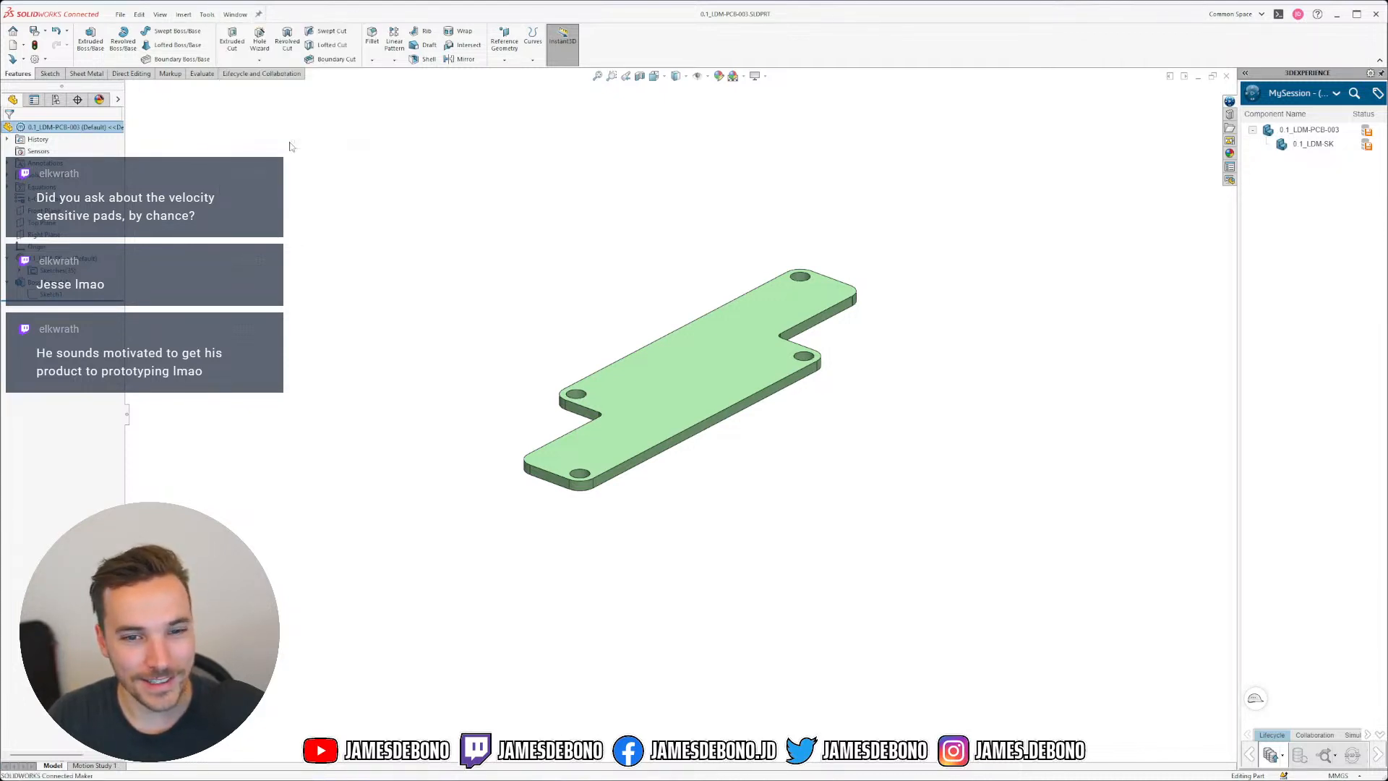
{"action": "left_click", "coordinate": [91, 66]}
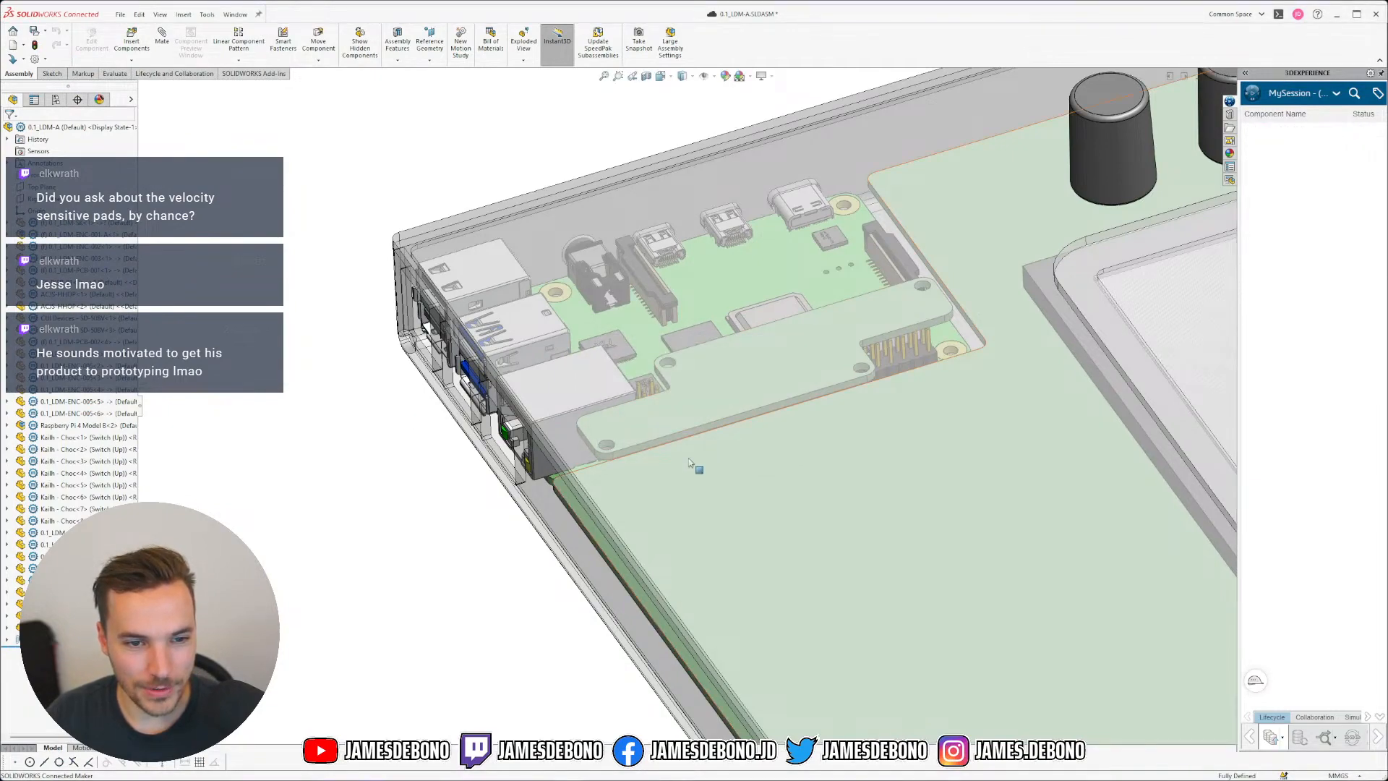
{"action": "middle_click_drag", "start_coordinate": [694, 470], "coordinate": [710, 436]}
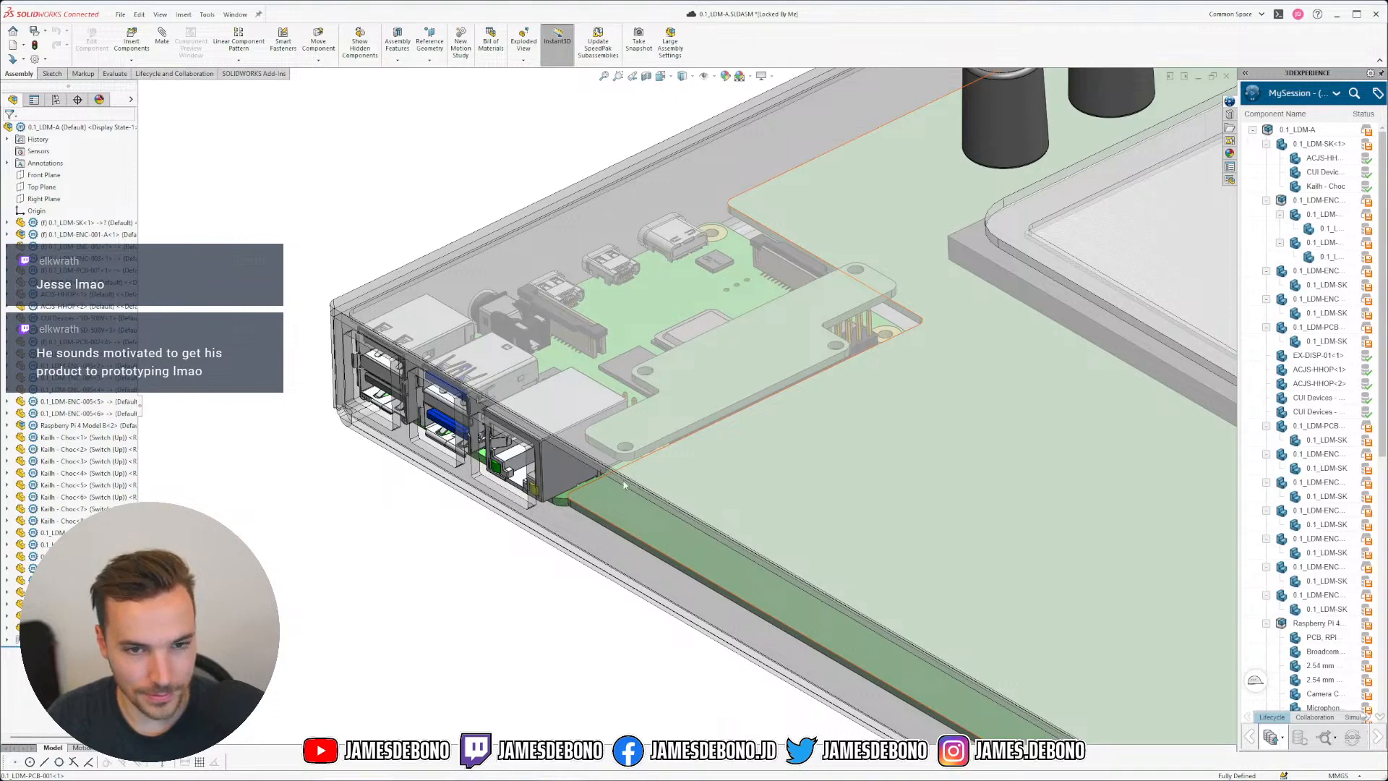
{"action": "key", "text": "ctrl+s"}
{"action": "left_click", "coordinate": [219, 172]}
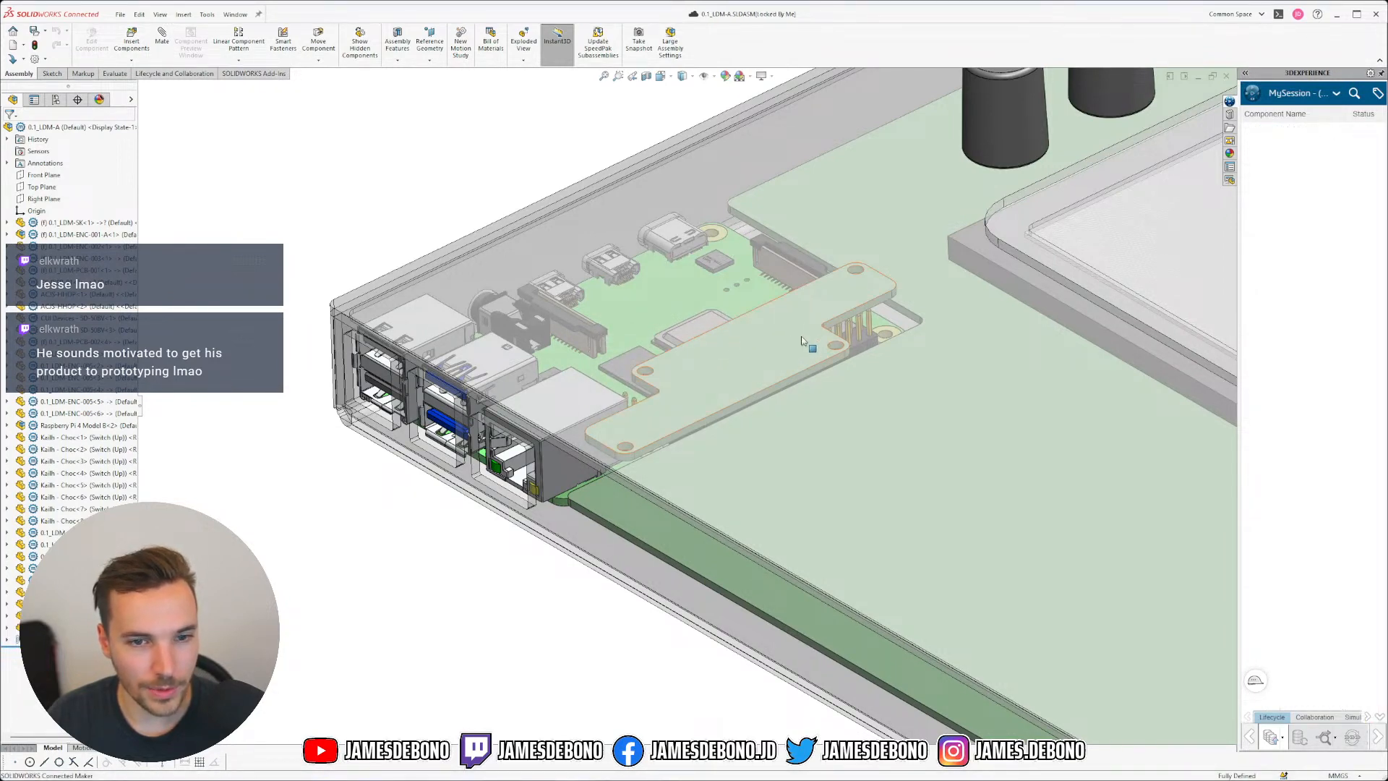
Step: View the assembly from the top and measure the diameter of the Raspberry Pi mounting hole beside the audio jack
{"action": "scroll", "coordinate": [805, 324], "scroll_direction": "down", "scroll_amount": 2}
{"action": "middle_click_drag", "start_coordinate": [683, 394], "coordinate": [686, 546]}
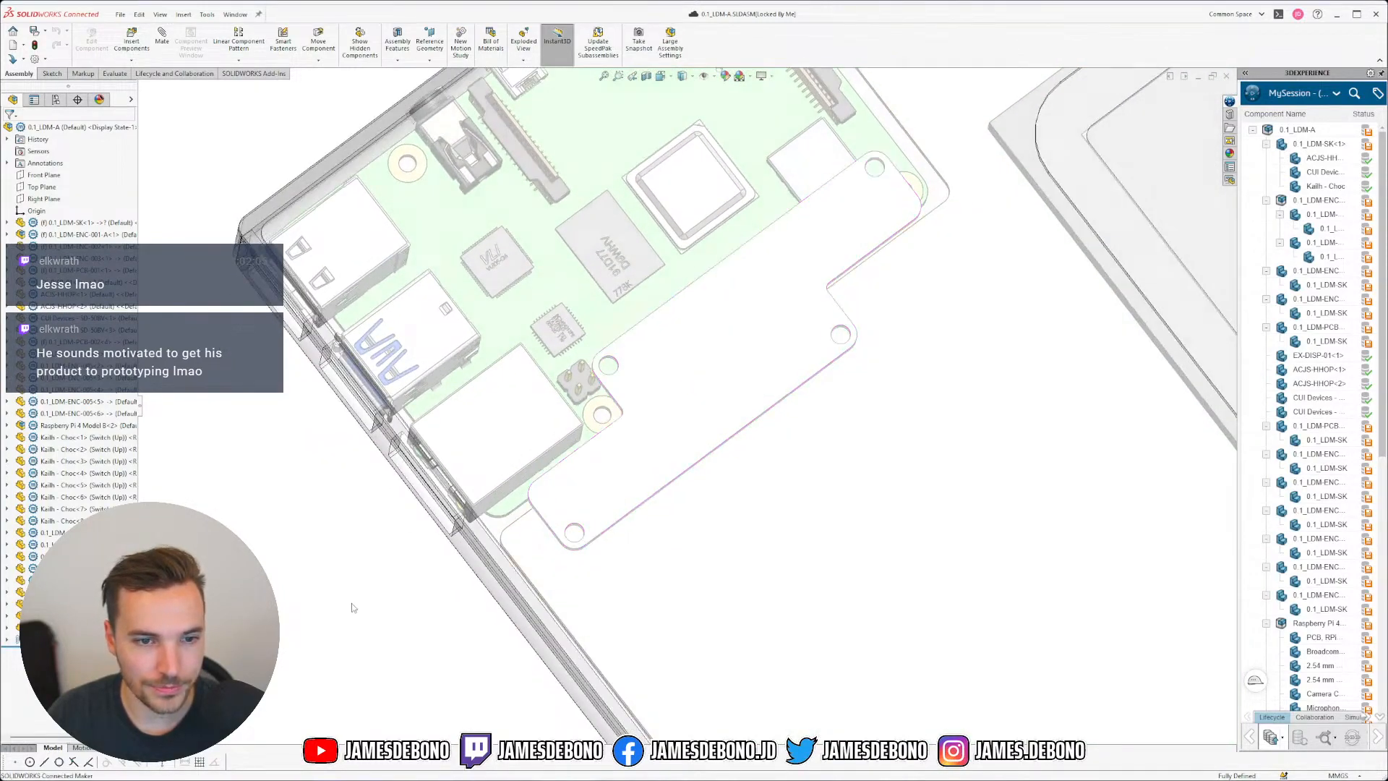
{"action": "middle_click_drag", "start_coordinate": [373, 486], "coordinate": [381, 461]}
{"action": "key", "text": "ctrl+5"}
{"action": "scroll", "coordinate": [409, 225], "scroll_direction": "down", "scroll_amount": 5}
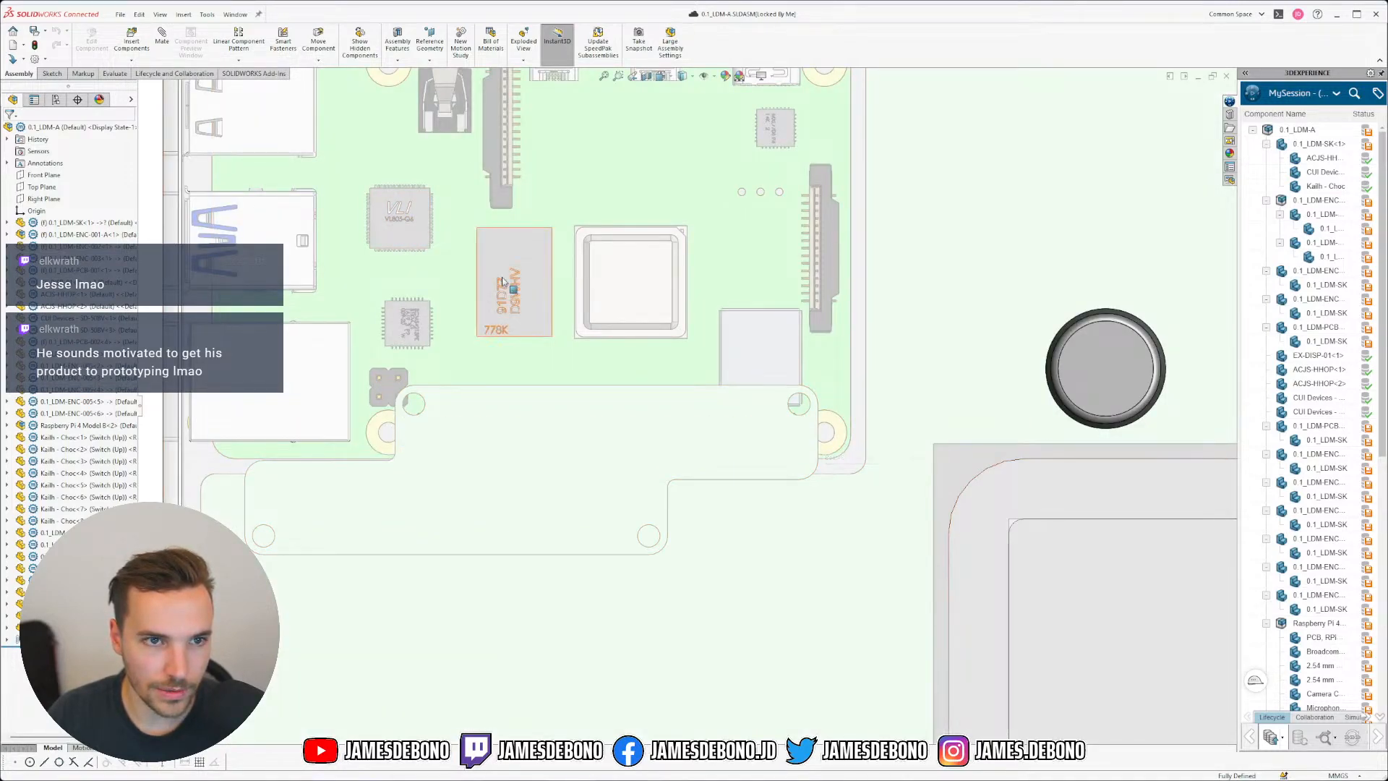
{"action": "scroll", "coordinate": [405, 401], "scroll_direction": "up", "scroll_amount": 2}
{"action": "scroll", "coordinate": [520, 448], "scroll_direction": "up", "scroll_amount": 1}
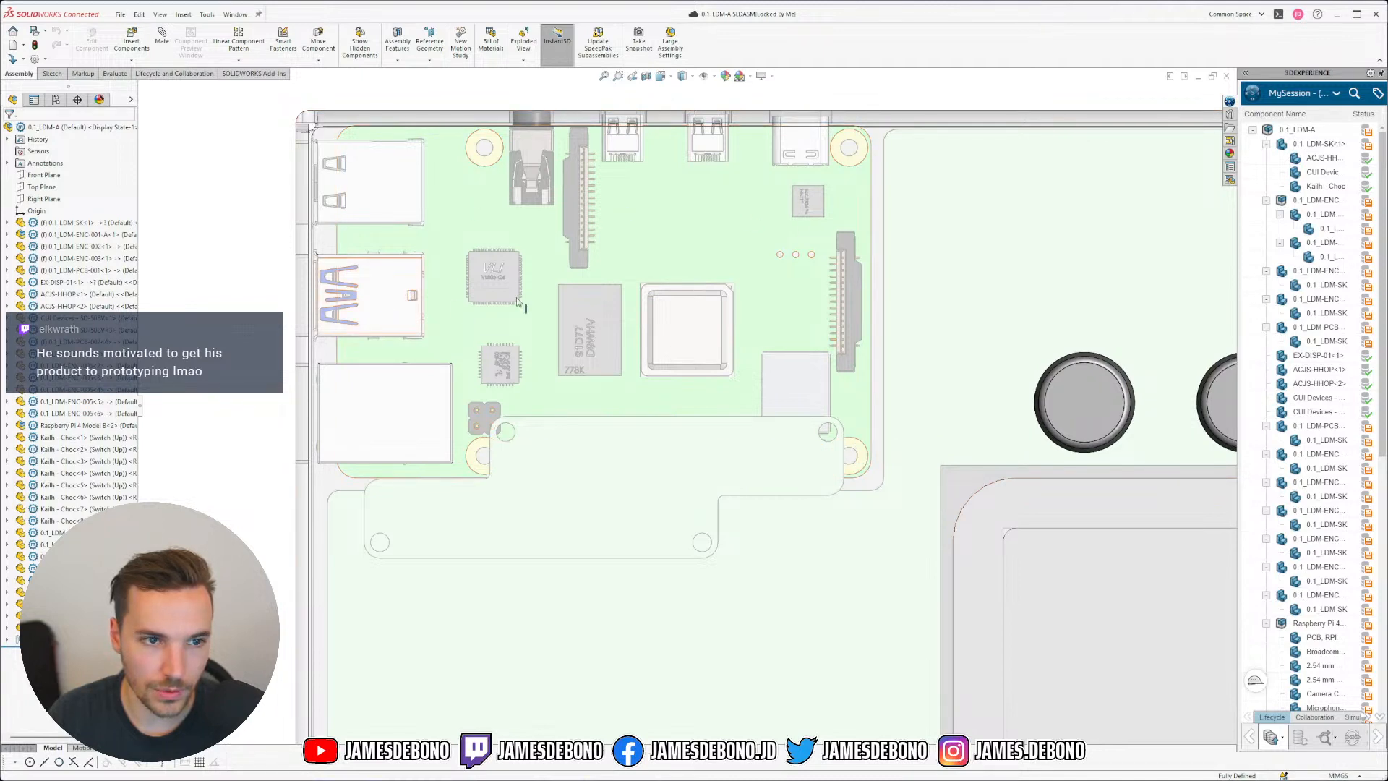
{"action": "right_click_drag", "start_coordinate": [226, 268], "coordinate": [239, 286]}
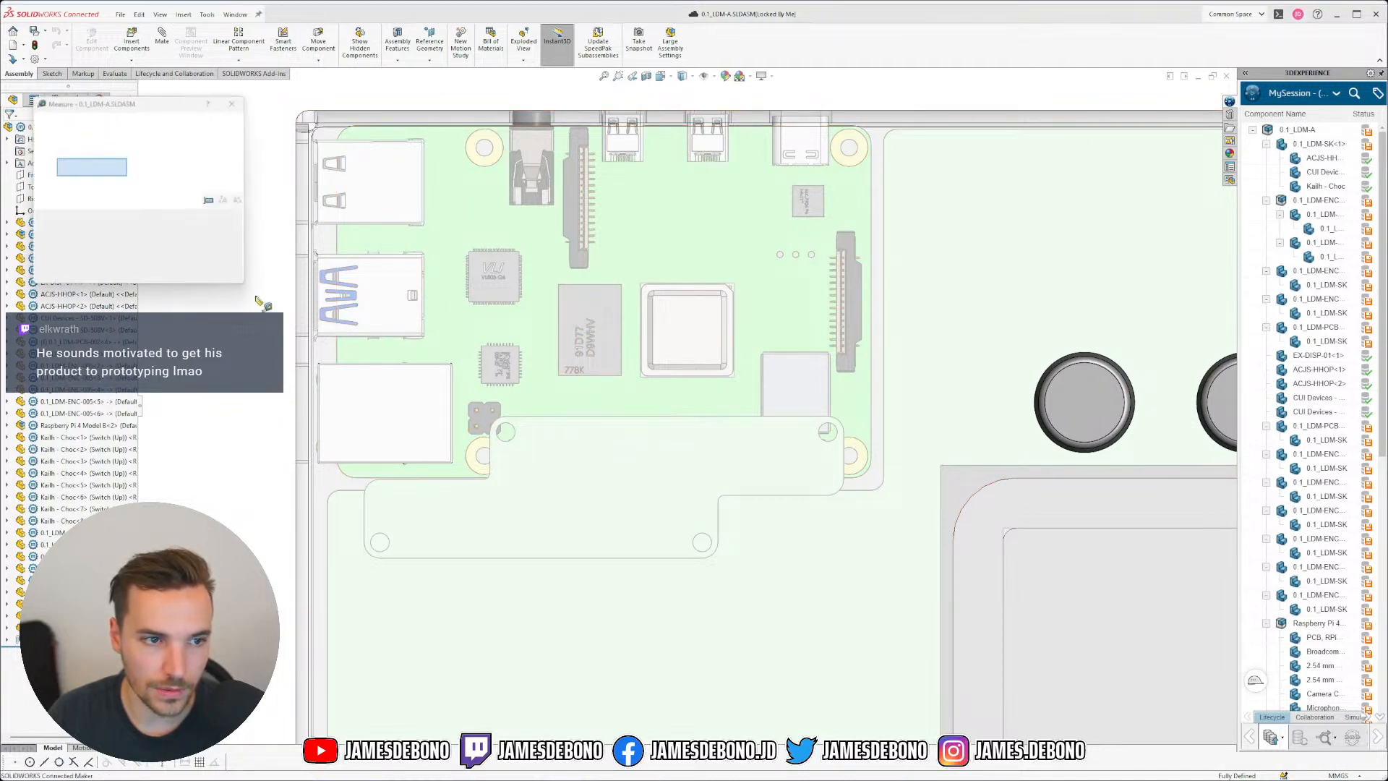
{"action": "left_click", "coordinate": [483, 156]}
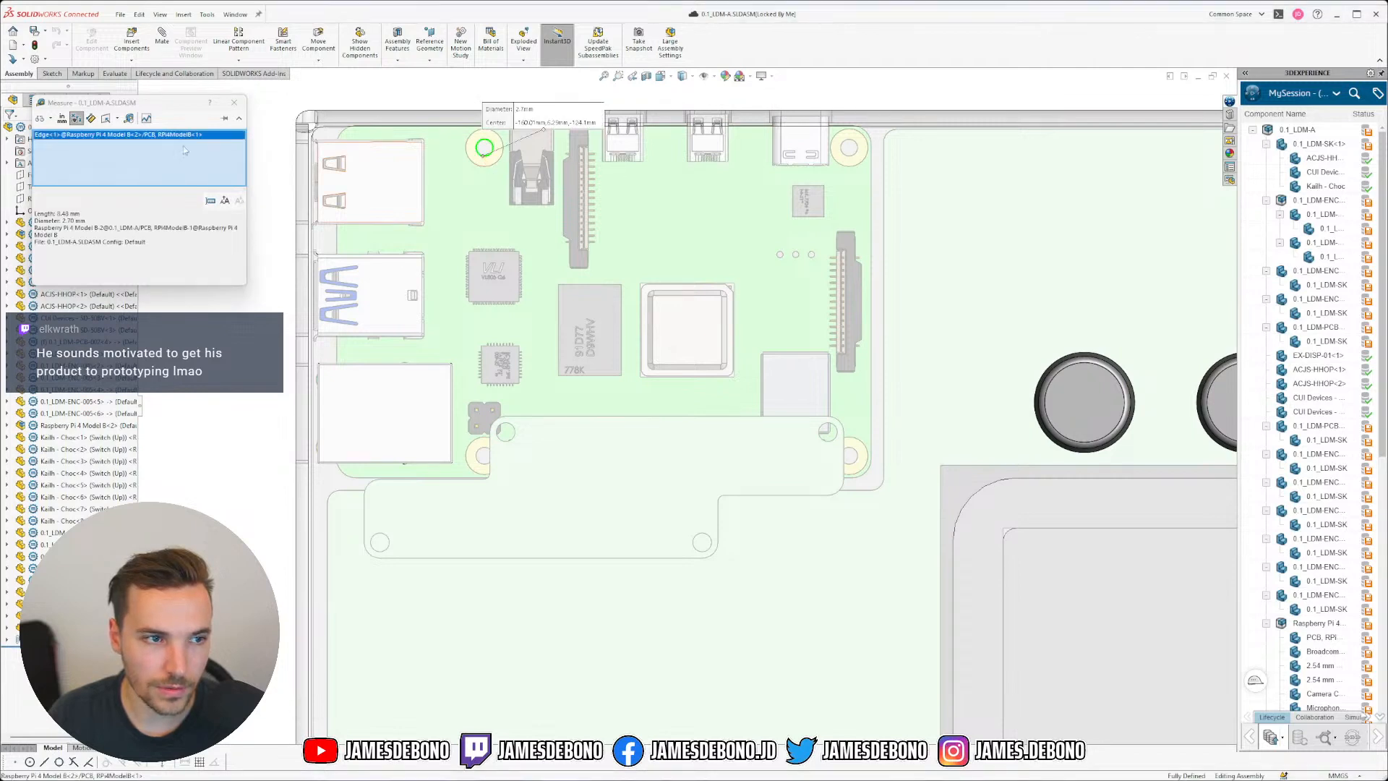
{"action": "left_click", "coordinate": [234, 103]}
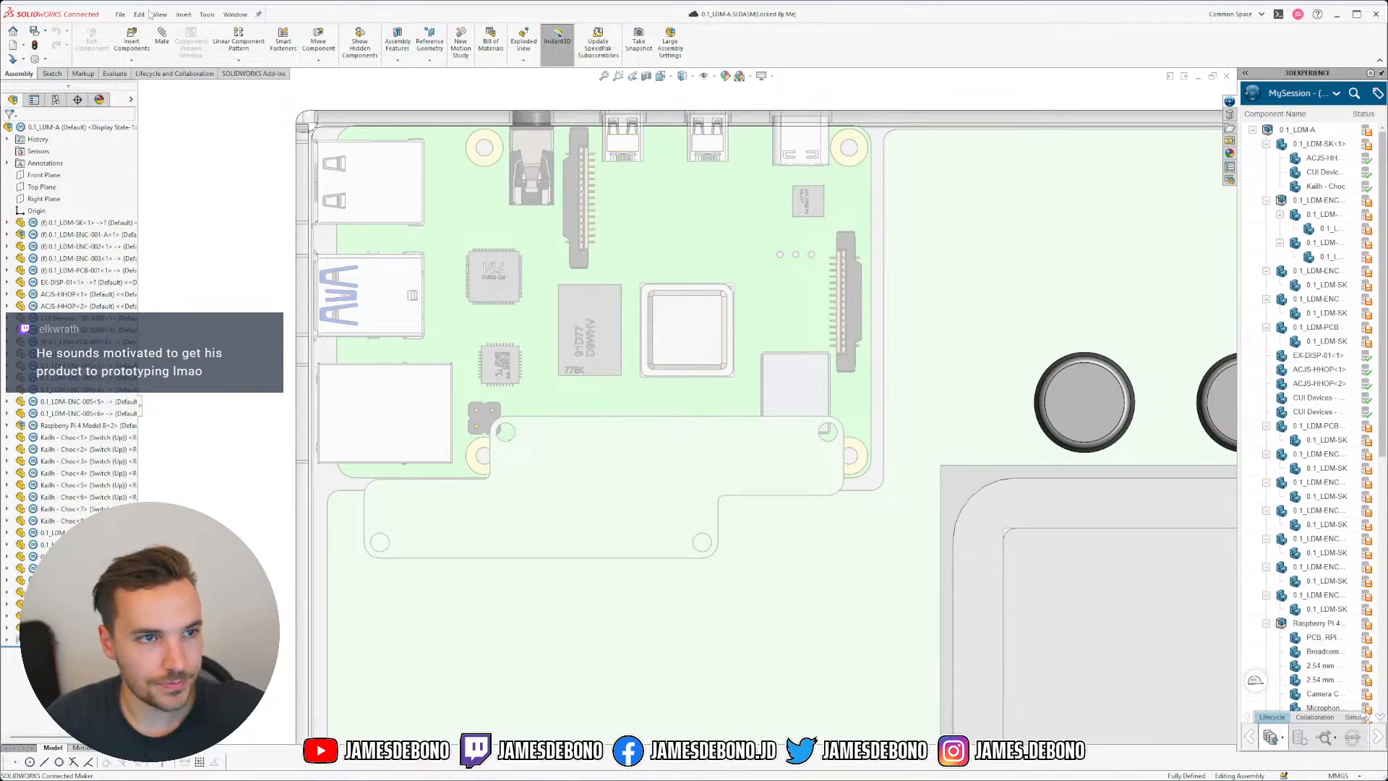
Step: Switch to the 0.1_LDM-SK part and open its PCB Top sketch for editing
{"action": "left_click", "coordinate": [235, 15]}
{"action": "left_click", "coordinate": [285, 129]}
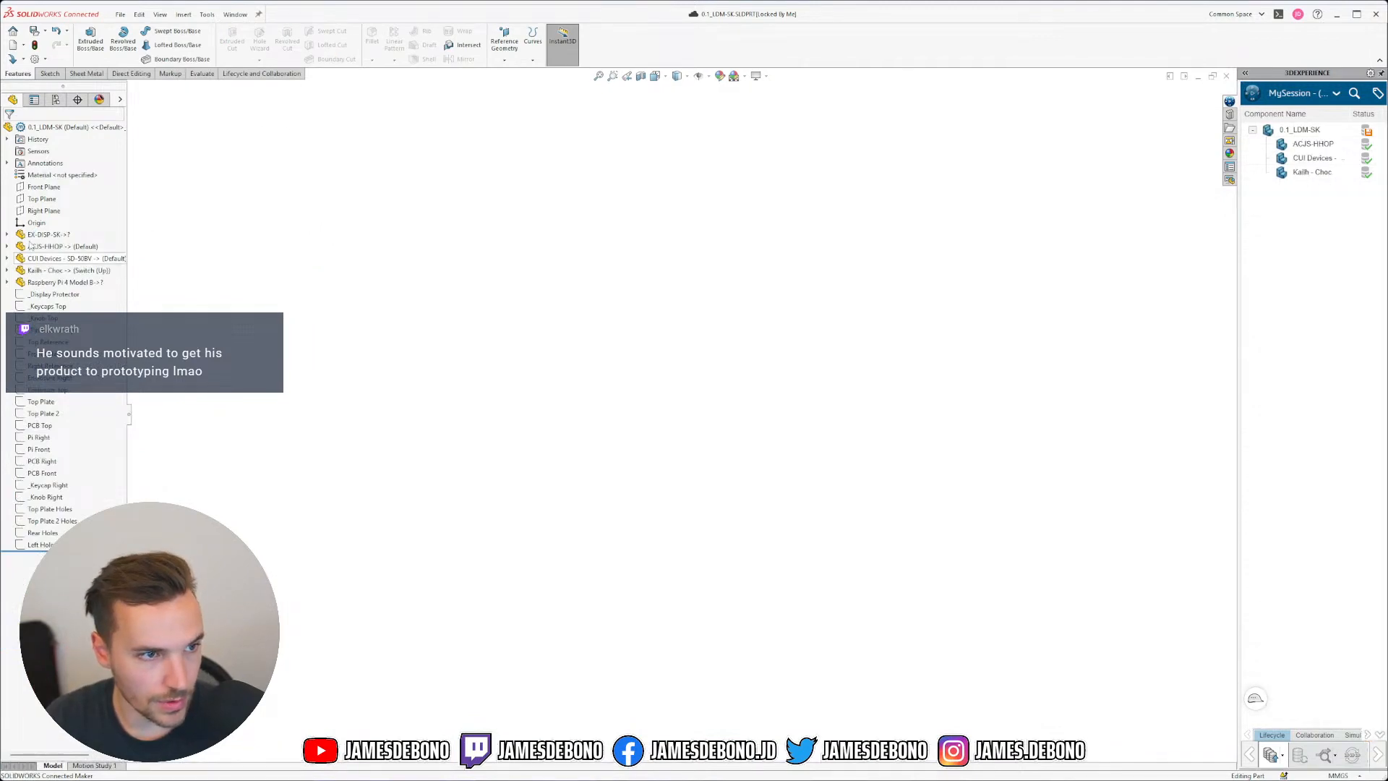
{"action": "left_click", "coordinate": [47, 428]}
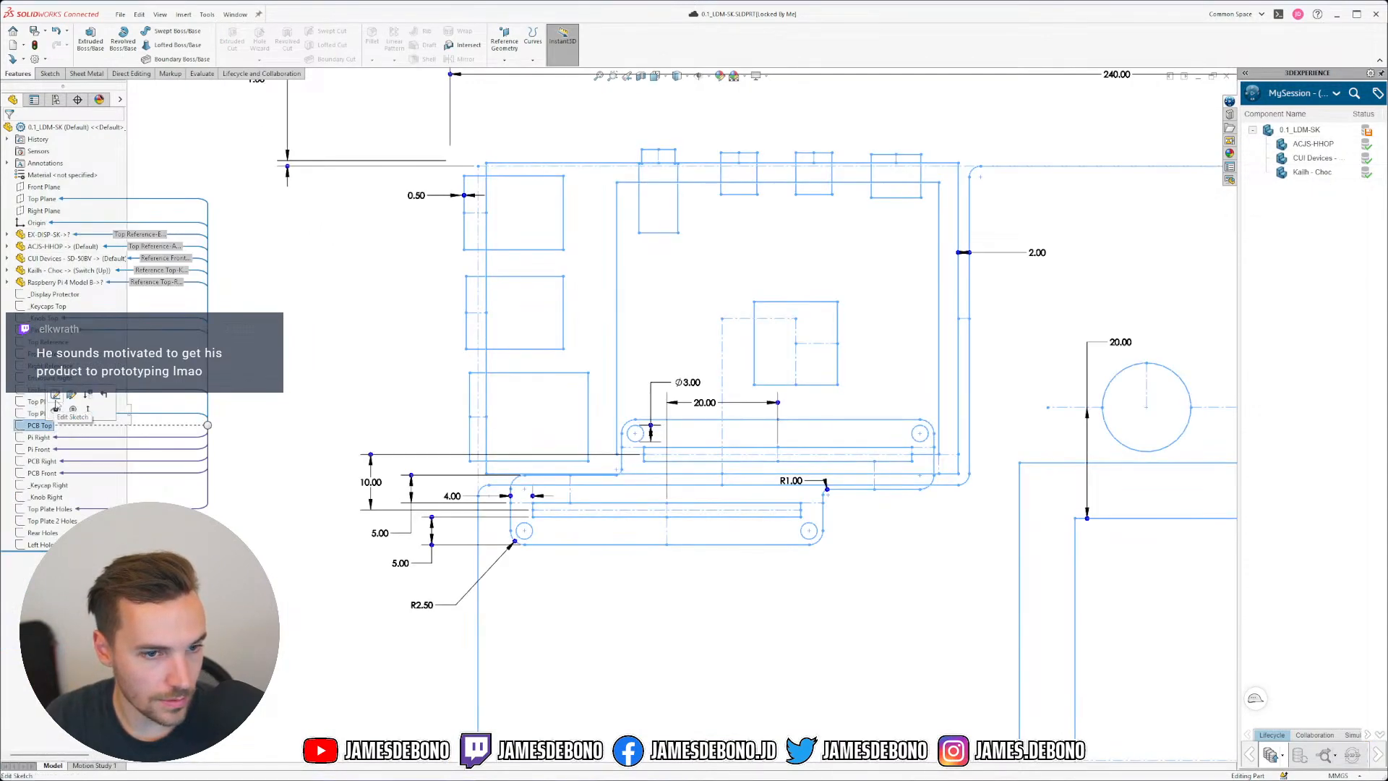
{"action": "left_click", "coordinate": [56, 399]}
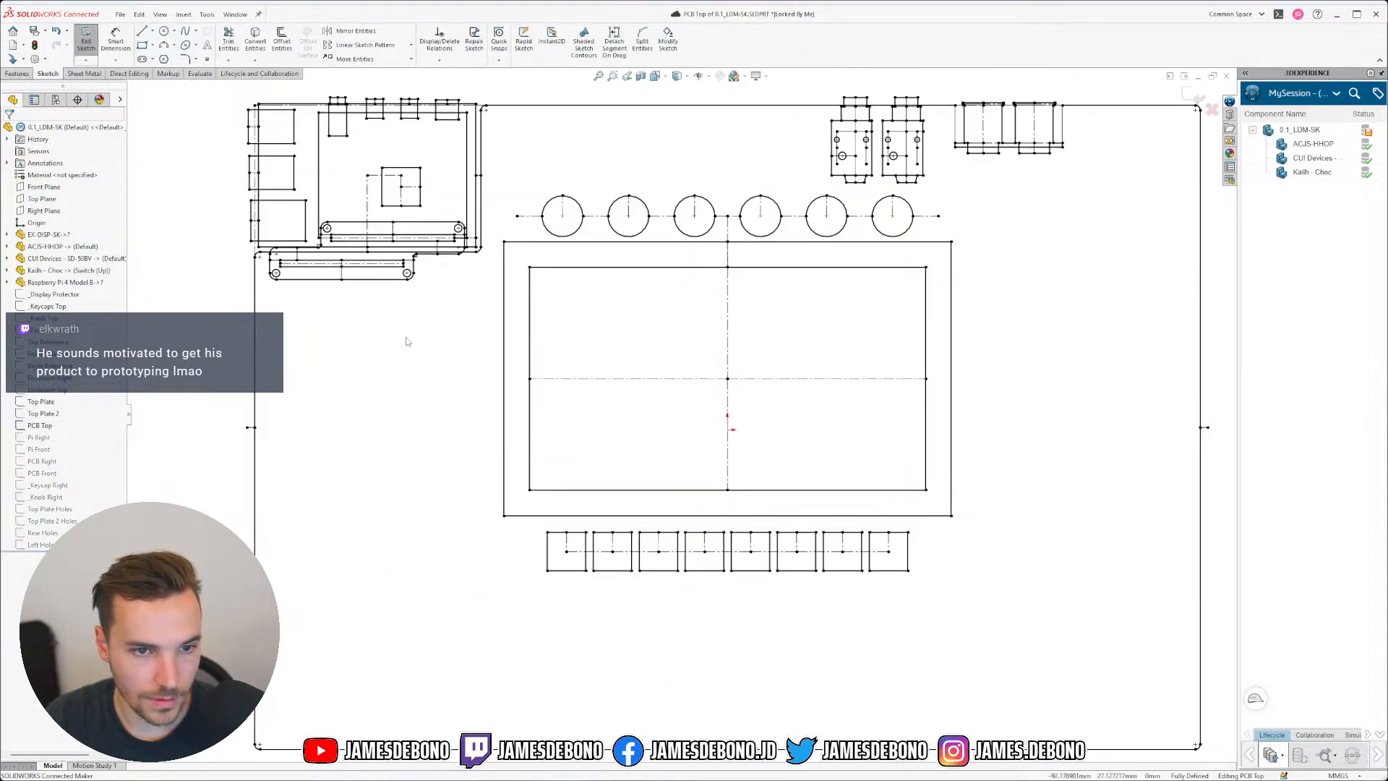
Step: Show the Reference Top sketch of the linked Raspberry Pi 4 Model B part and exit the PCB Top sketch
{"action": "left_click", "coordinate": [9, 283]}
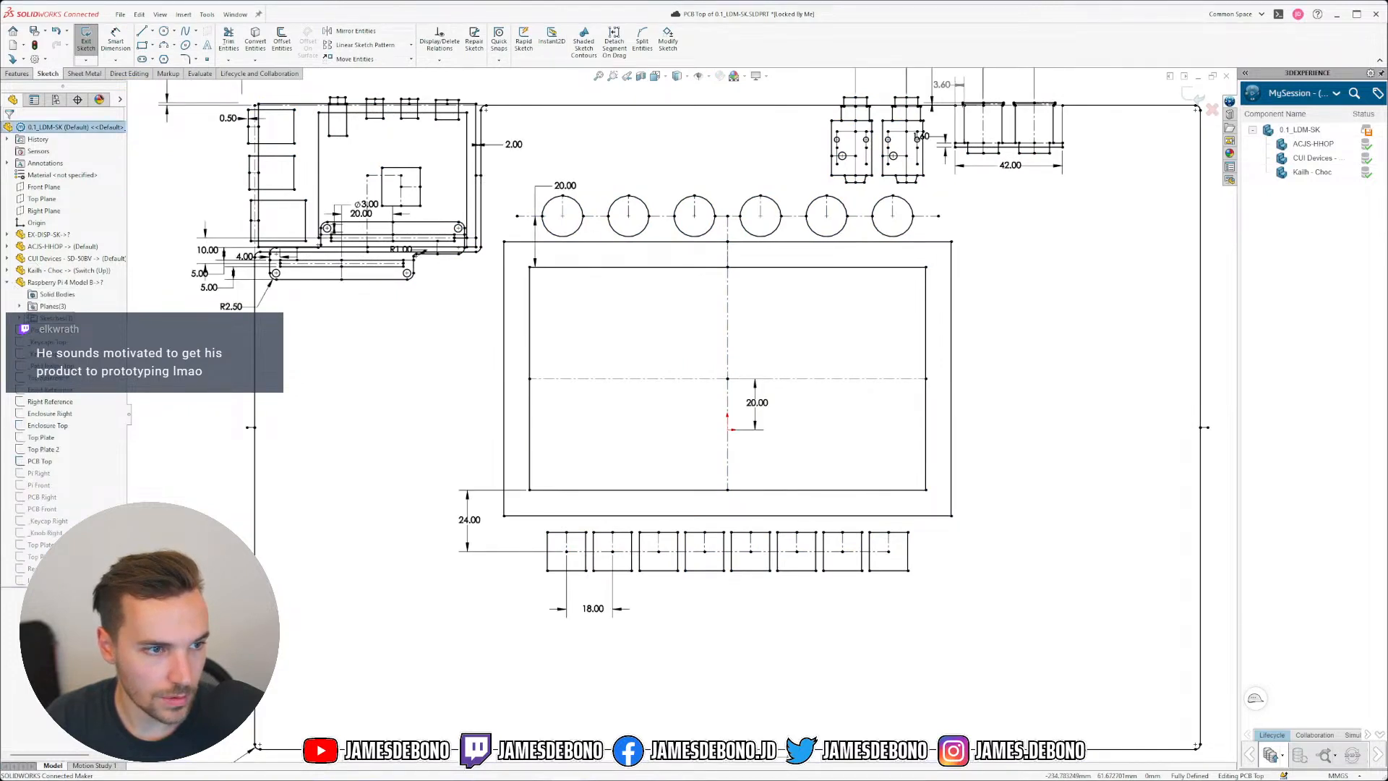
{"action": "left_click", "coordinate": [20, 318]}
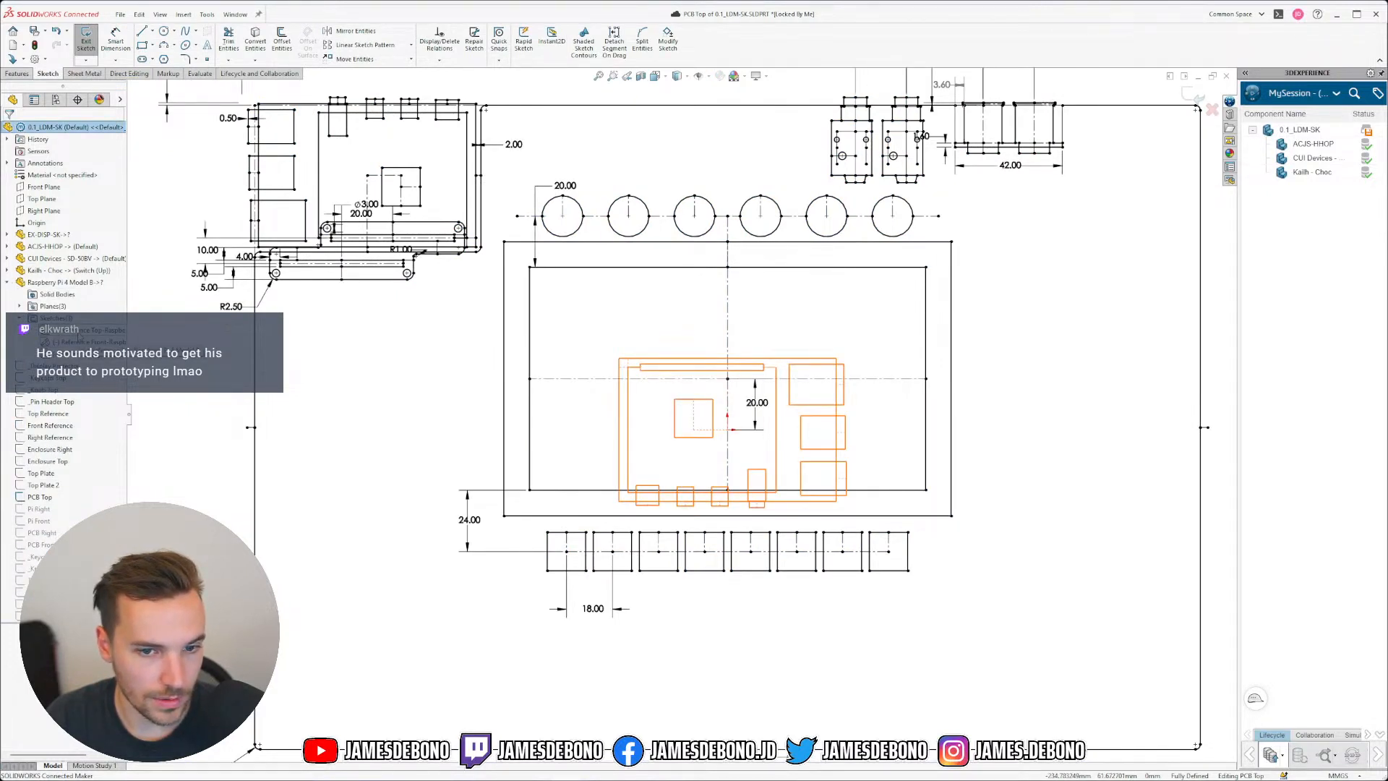
{"action": "left_click", "coordinate": [81, 331]}
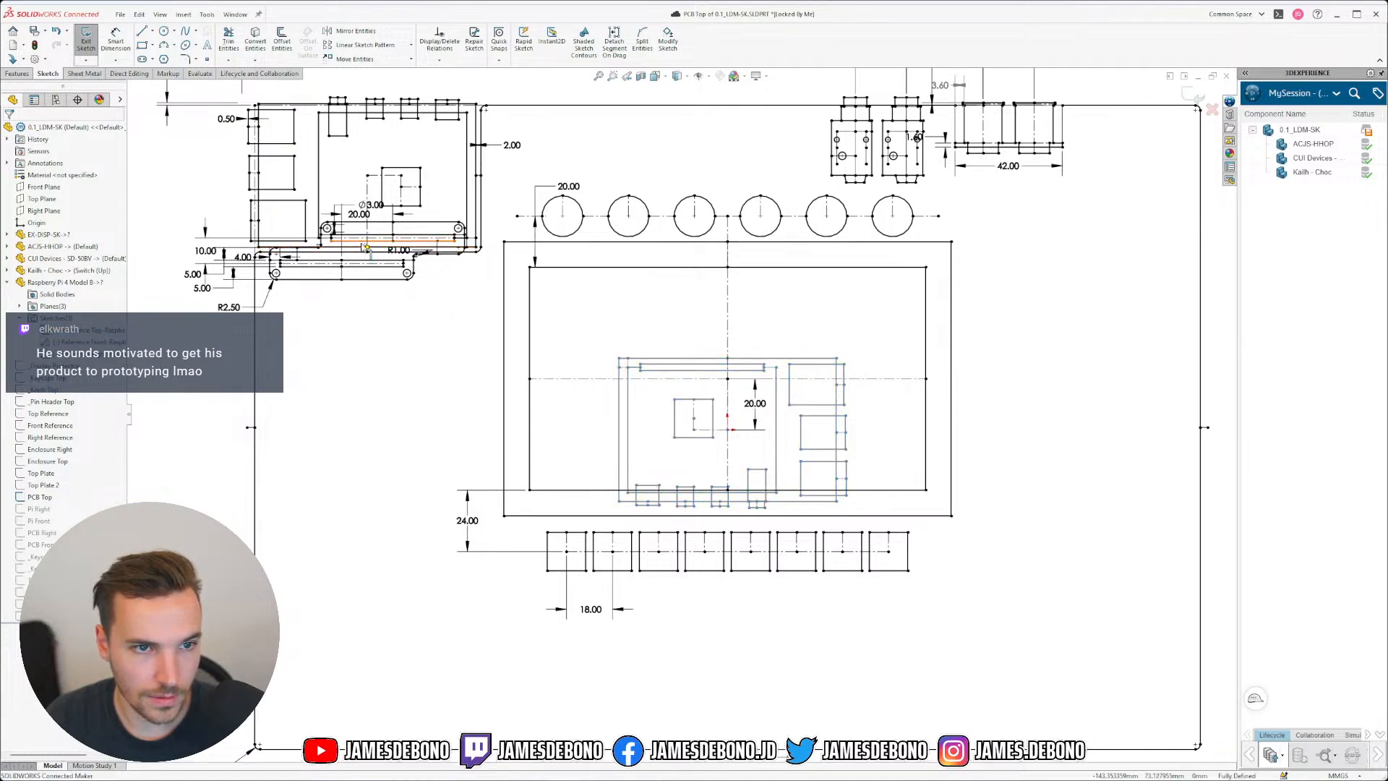
{"action": "scroll", "coordinate": [346, 173], "scroll_direction": "down", "scroll_amount": 4}
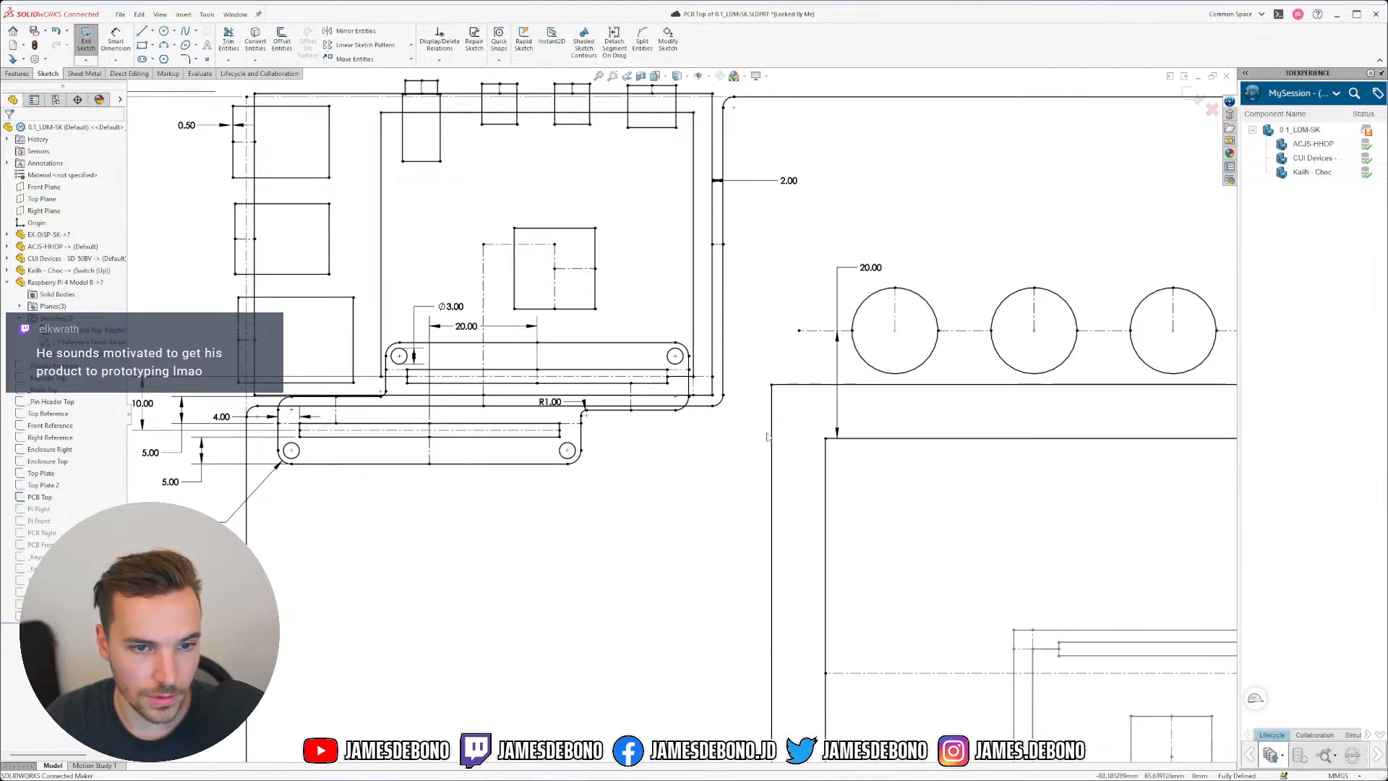
{"action": "key", "text": "z"}
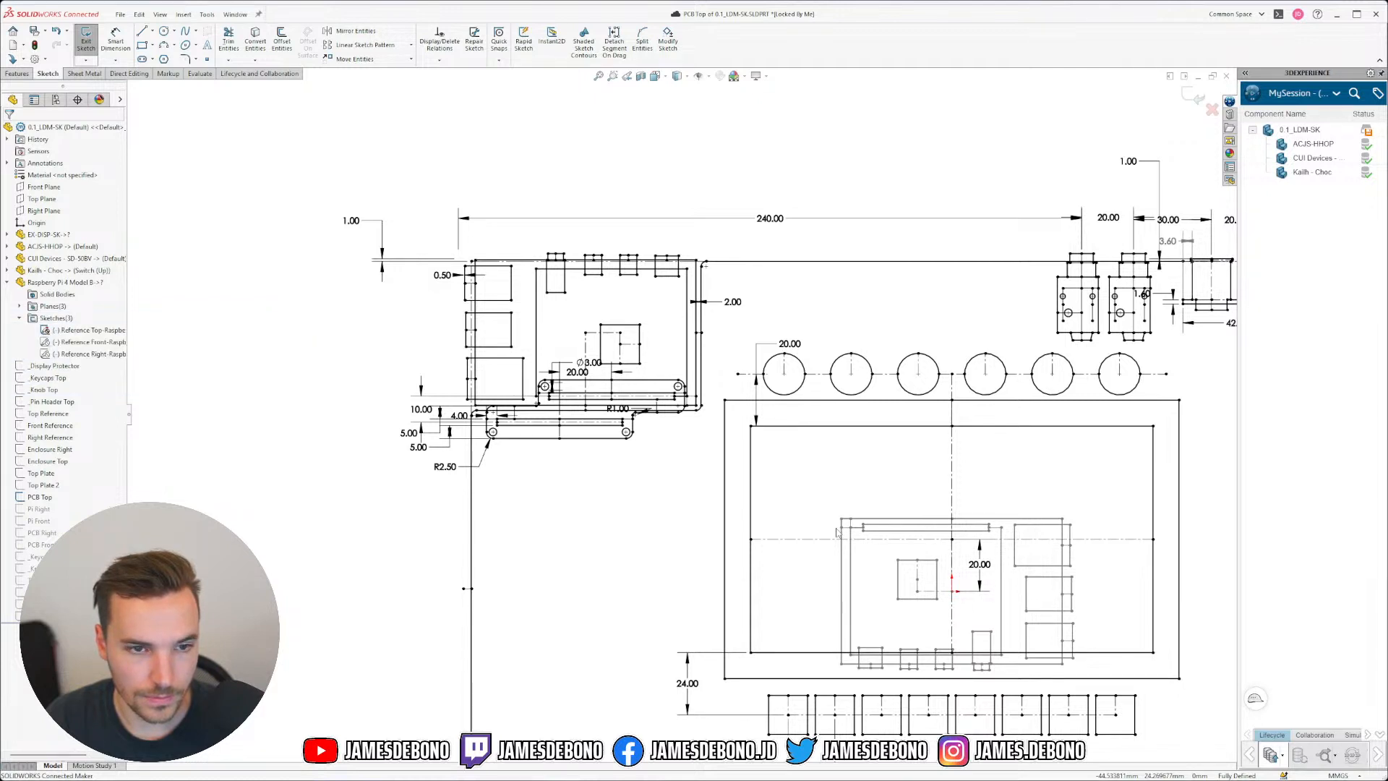
{"action": "left_click", "coordinate": [1194, 97]}
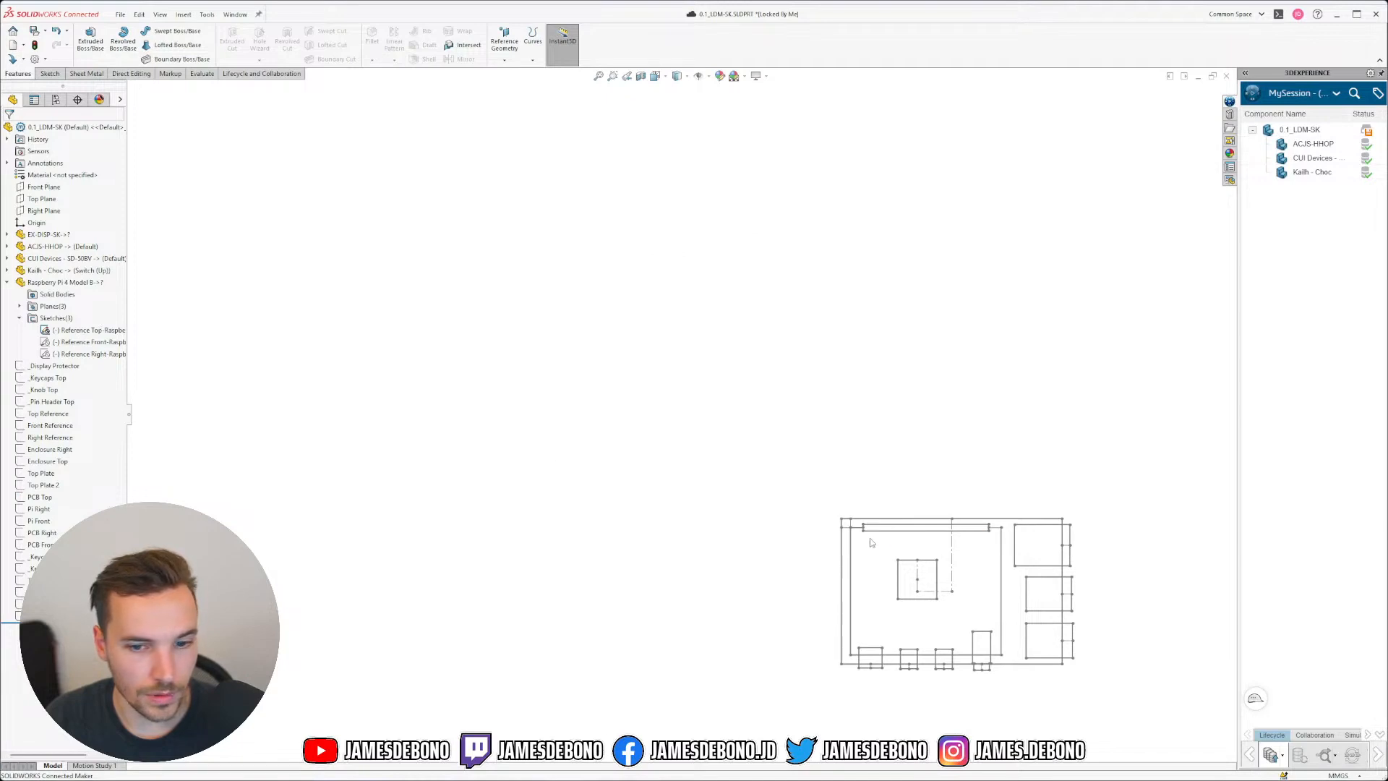
Step: Open the linked Raspberry Pi 4 Model B part in its own window
{"action": "right_click", "coordinate": [63, 330]}
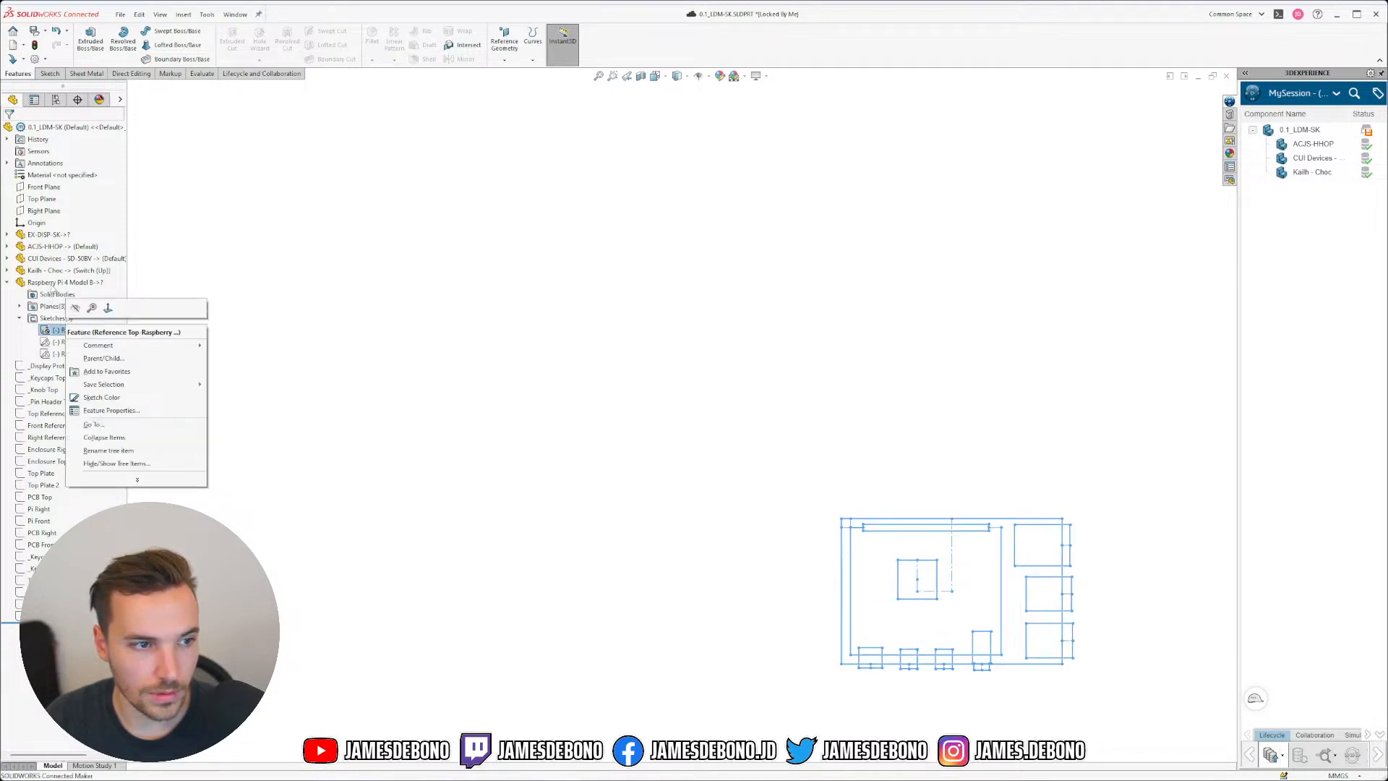
{"action": "right_click", "coordinate": [47, 284]}
{"action": "left_click", "coordinate": [81, 307]}
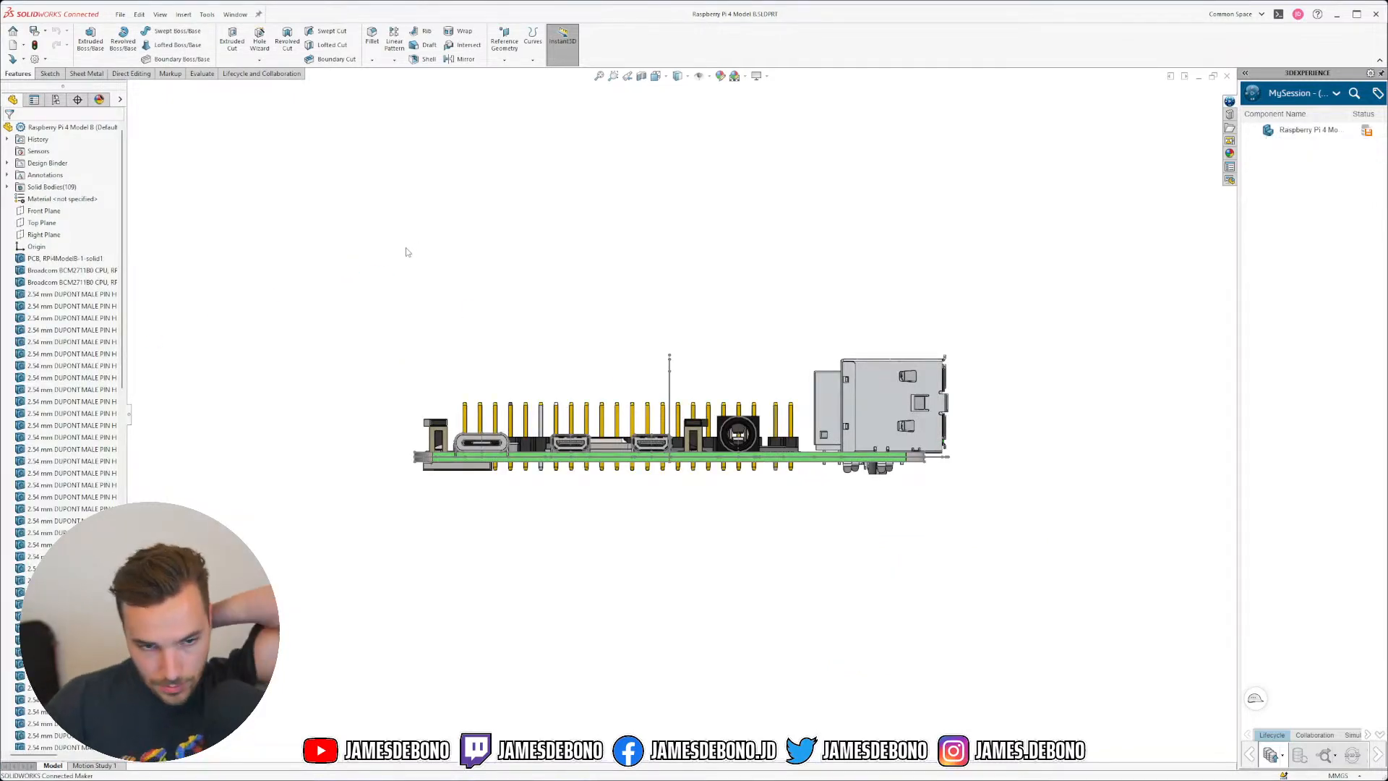
Step: Find the Reference Top sketch of the Raspberry Pi part and open it for editing
{"action": "scroll", "coordinate": [30, 365], "scroll_direction": "down", "scroll_amount": 5}
{"action": "scroll", "coordinate": [30, 365], "scroll_direction": "down", "scroll_amount": 15}
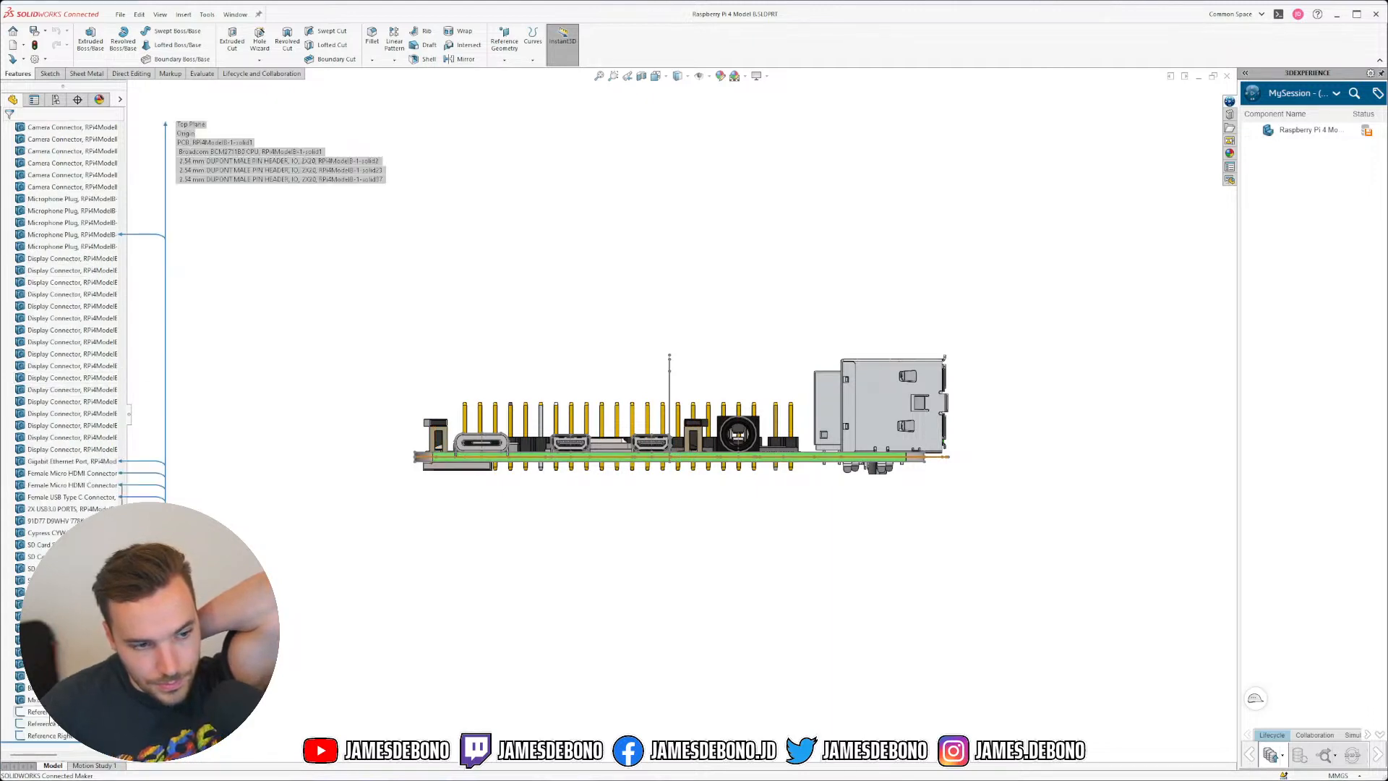
{"action": "key", "text": "ctrl+7"}
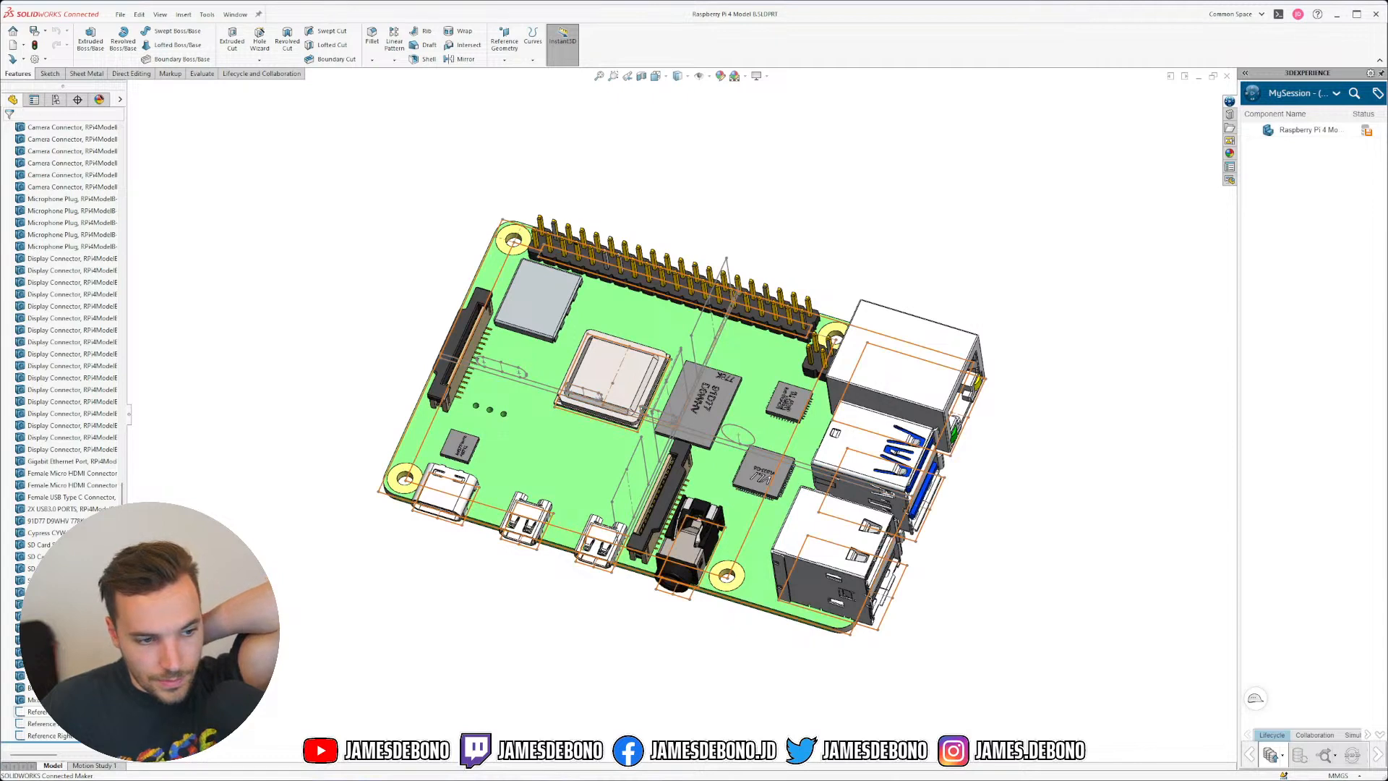
{"action": "left_click", "coordinate": [37, 711]}
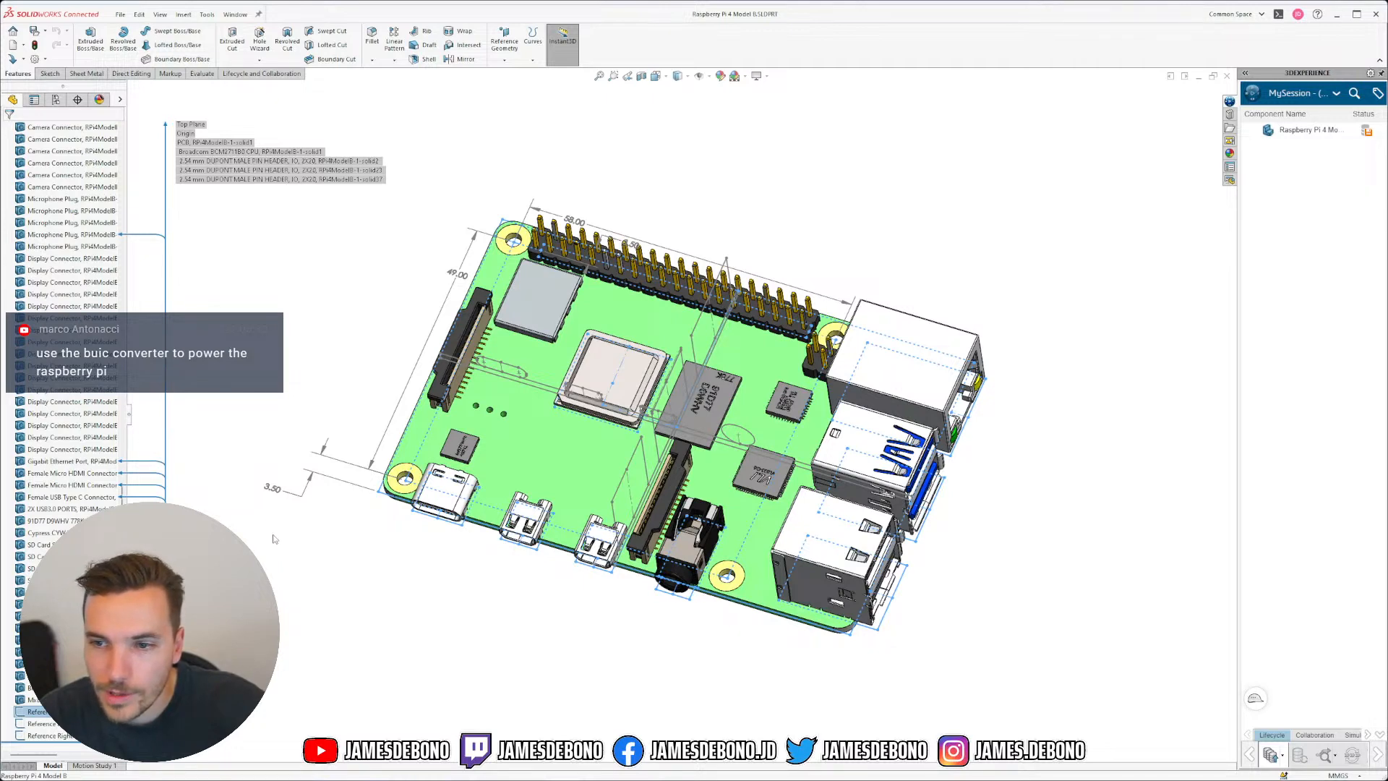
{"action": "left_click", "coordinate": [370, 553]}
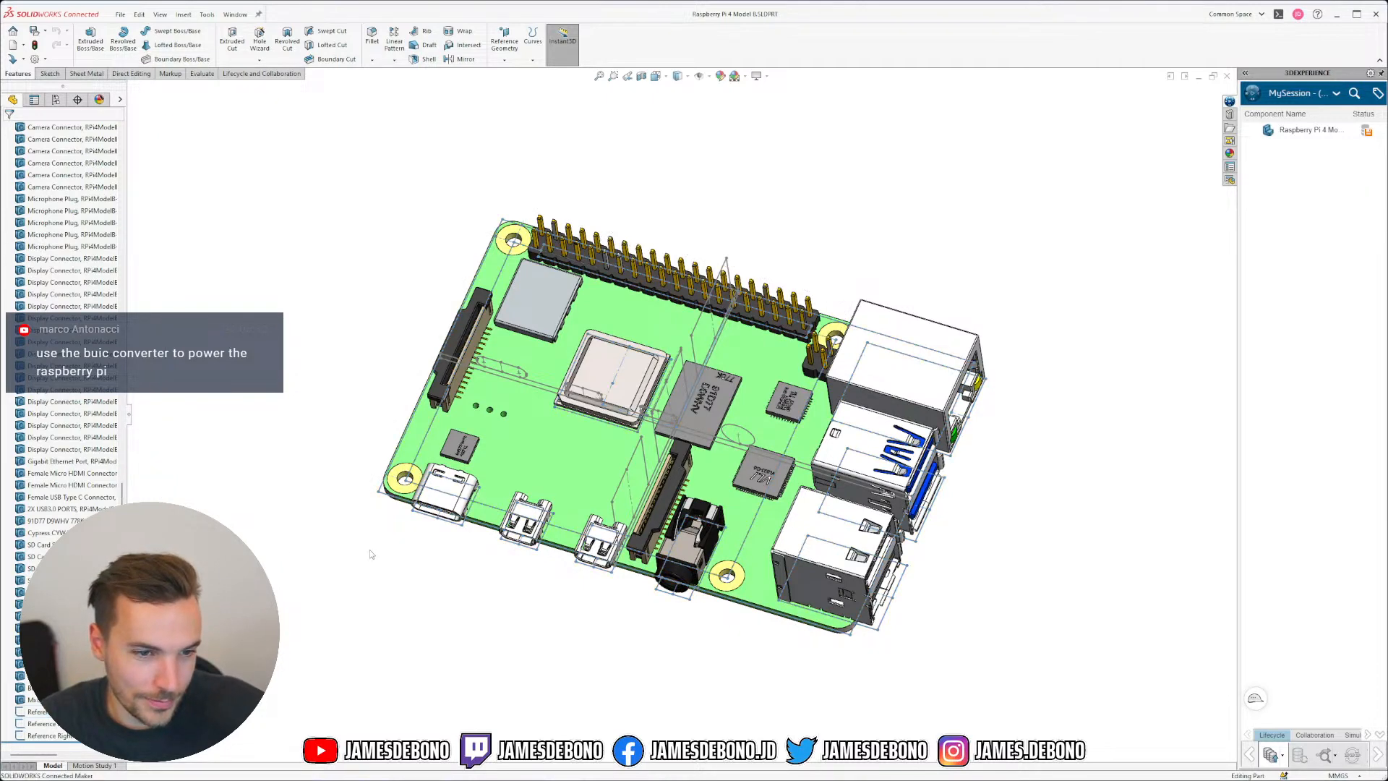
{"action": "scroll", "coordinate": [372, 554], "scroll_direction": "up", "scroll_amount": 1}
{"action": "scroll", "coordinate": [378, 554], "scroll_direction": "down", "scroll_amount": 1}
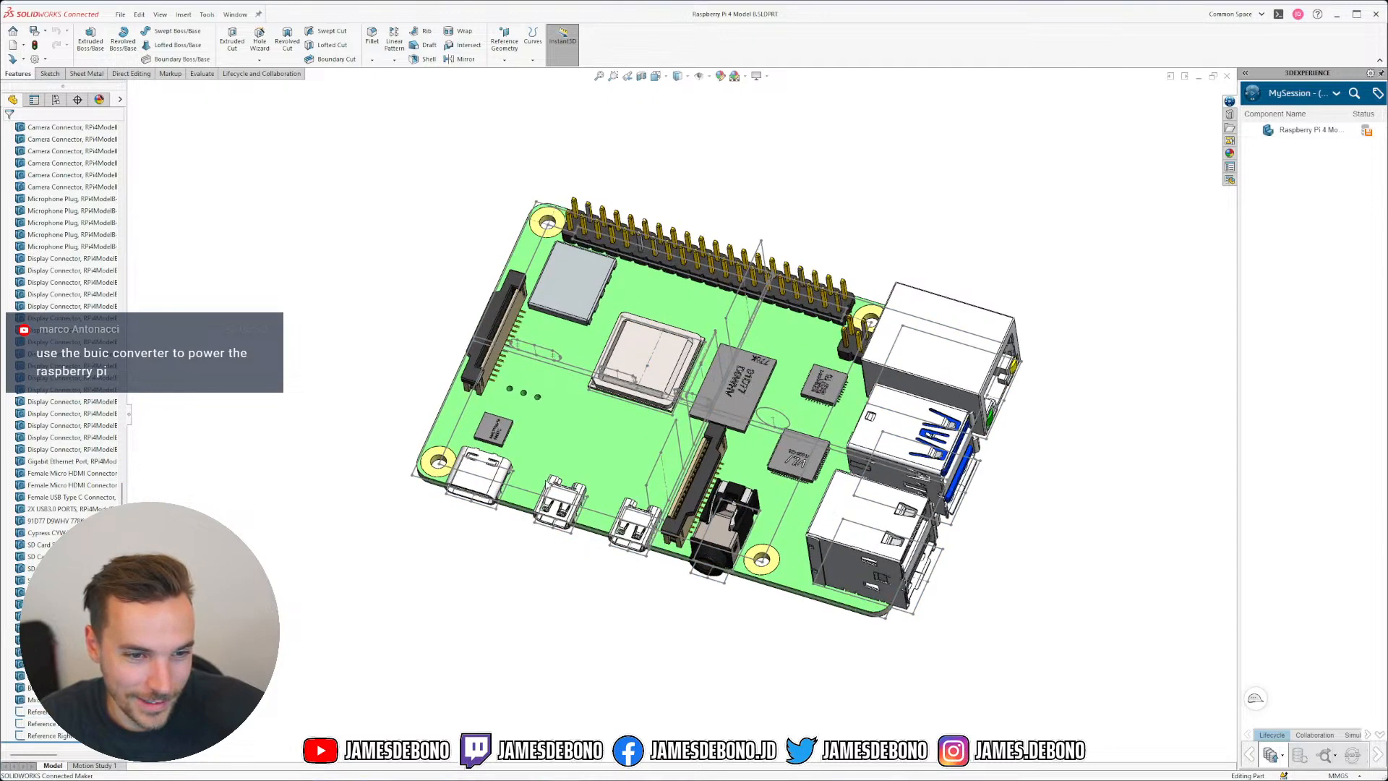
{"action": "left_click", "coordinate": [45, 718]}
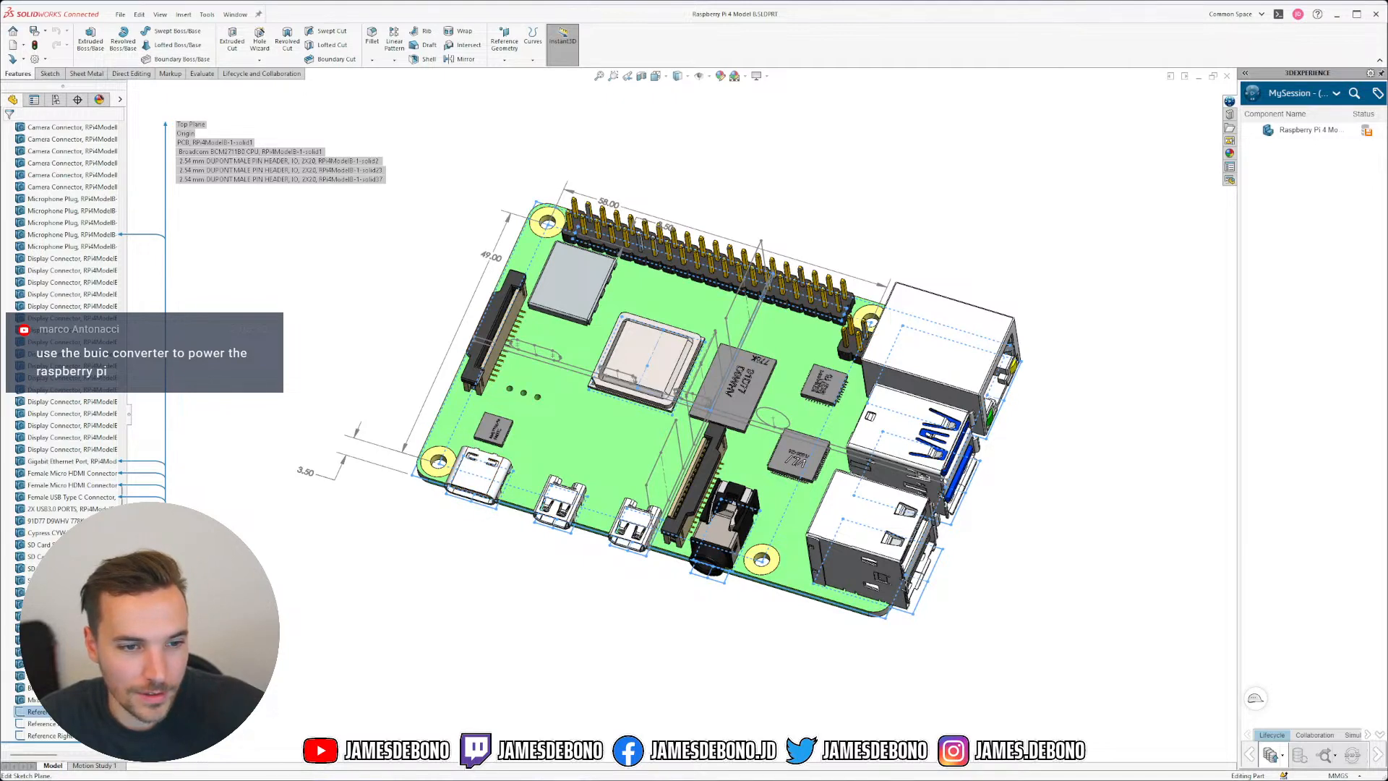
{"action": "right_click", "coordinate": [52, 515]}
{"action": "left_click", "coordinate": [61, 520]}
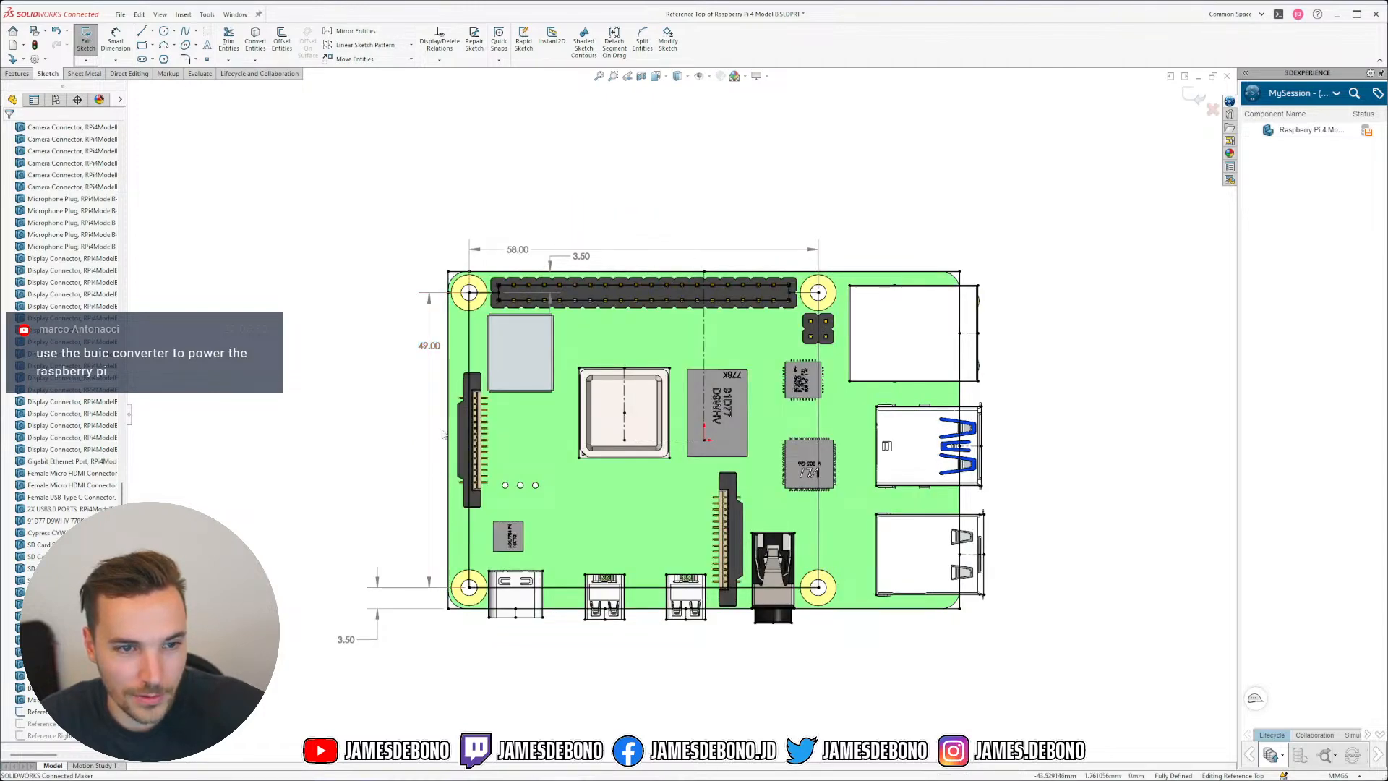
Step: Draw circles inside the two mounting holes at the ends of the 40-pin header, centred on the corners of the 58 × 49 mm rectangle
{"action": "scroll", "coordinate": [480, 290], "scroll_direction": "down", "scroll_amount": 6}
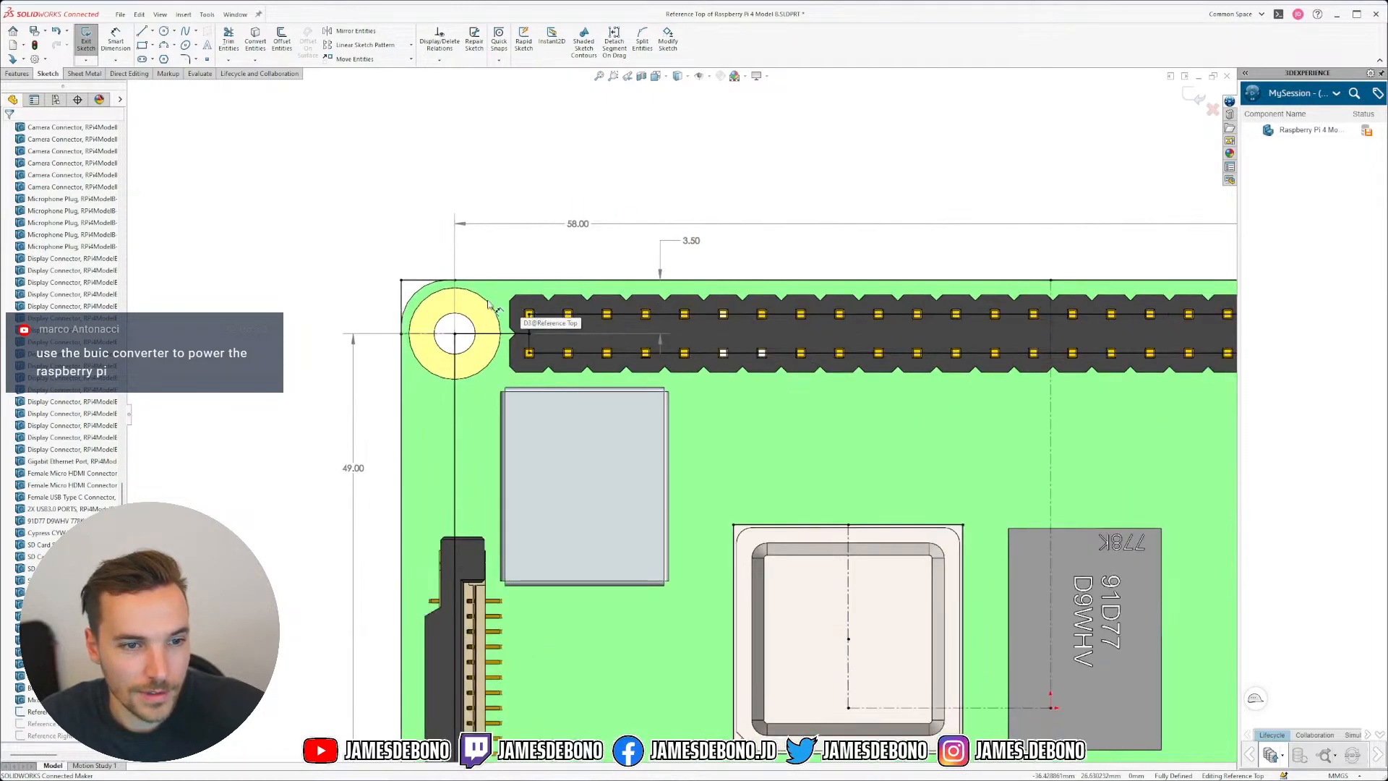
{"action": "scroll", "coordinate": [366, 222], "scroll_direction": "down", "scroll_amount": 3}
{"action": "left_click", "coordinate": [164, 31]}
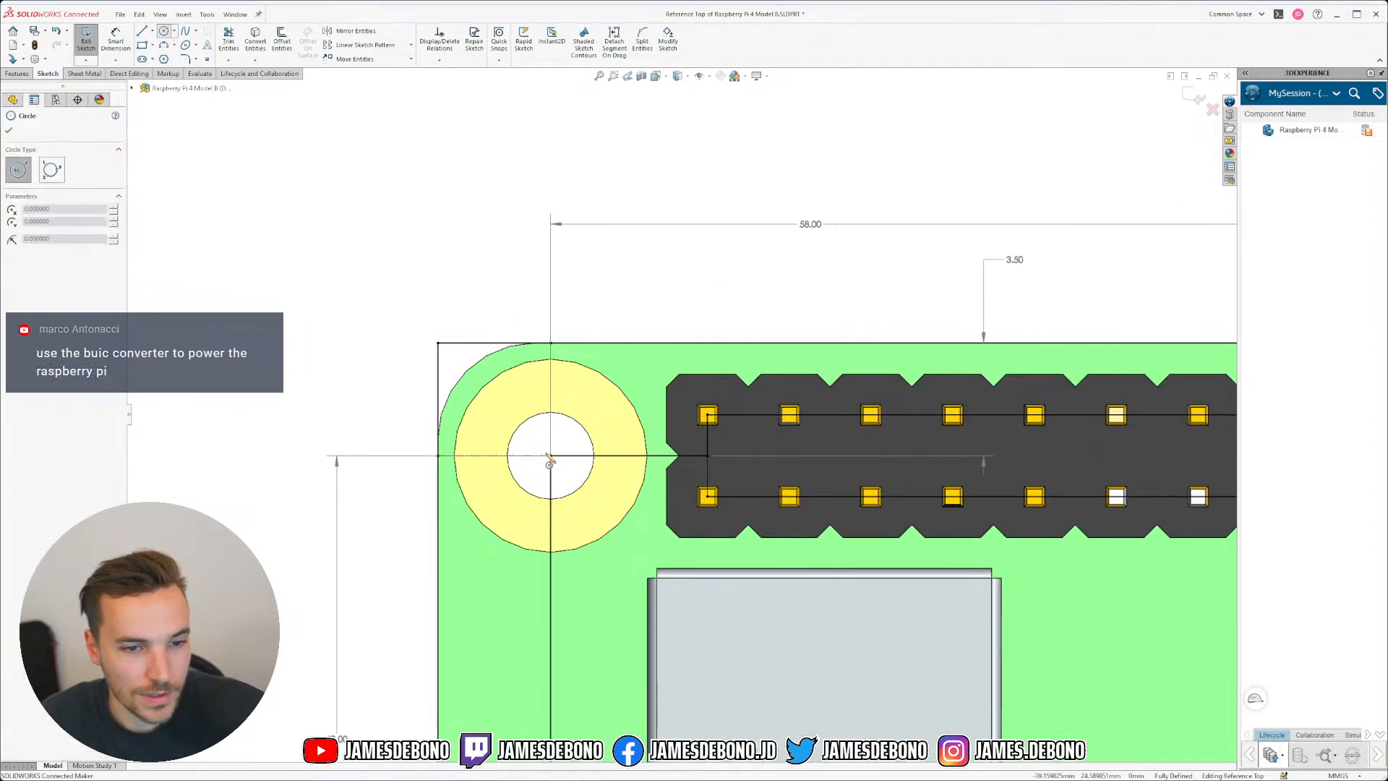
{"action": "left_click", "coordinate": [553, 457]}
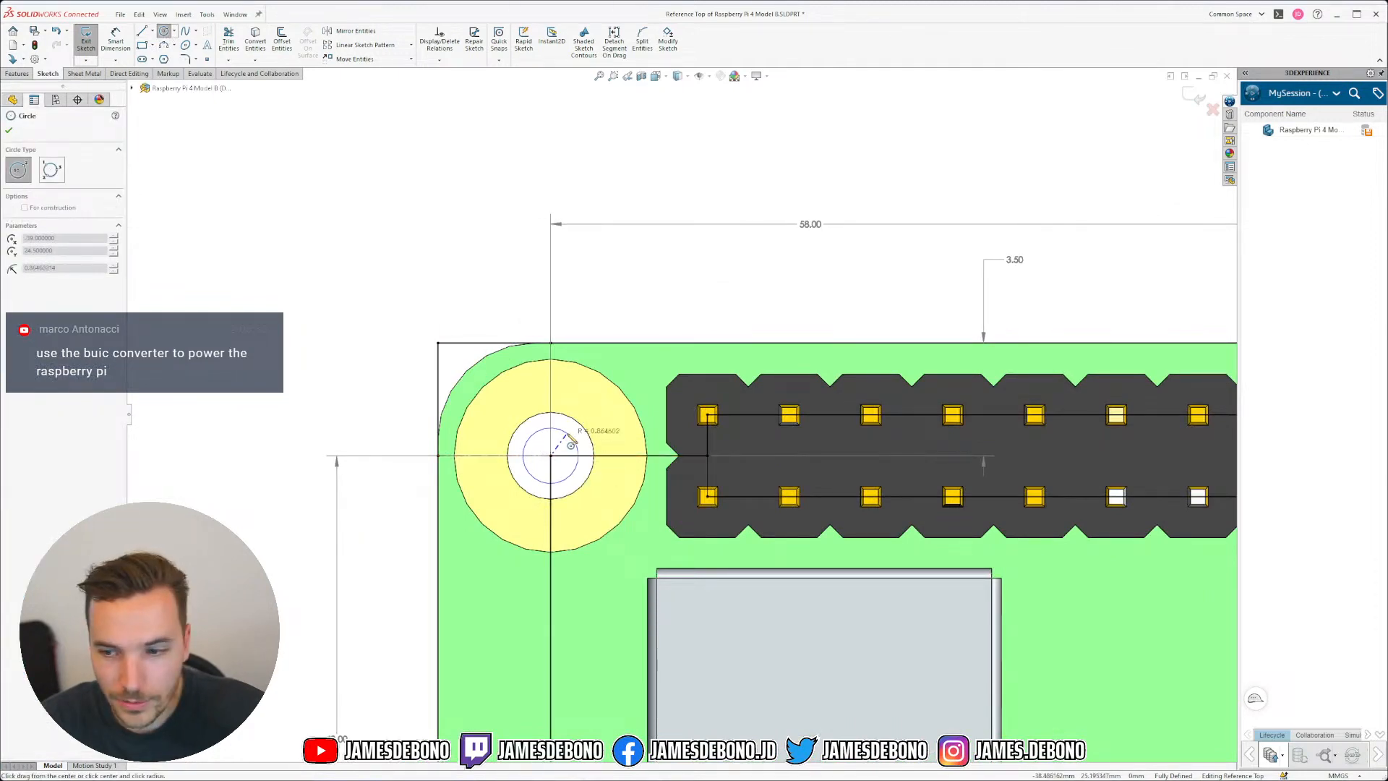
{"action": "scroll", "coordinate": [887, 489], "scroll_direction": "up", "scroll_amount": 9}
{"action": "scroll", "coordinate": [988, 437], "scroll_direction": "down", "scroll_amount": 6}
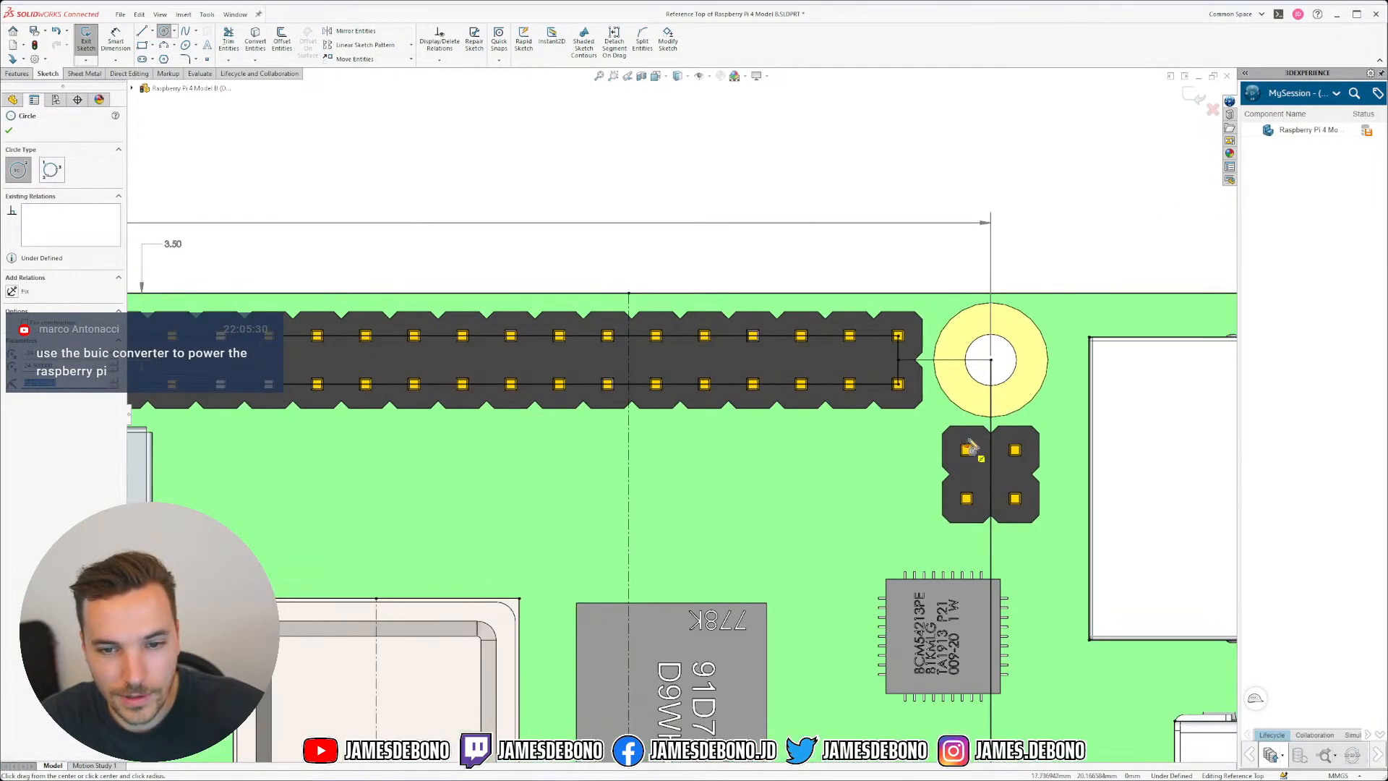
{"action": "left_click", "coordinate": [992, 359]}
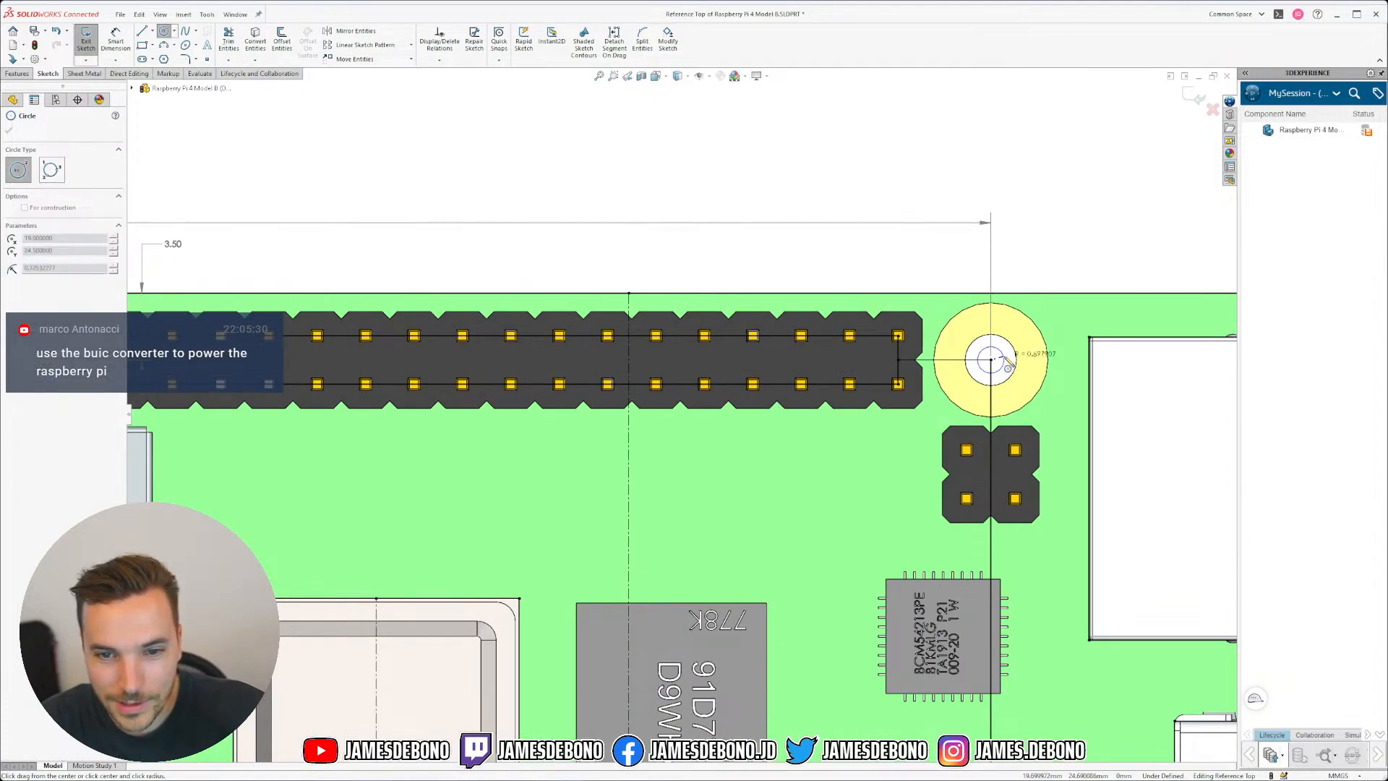
{"action": "left_click", "coordinate": [1003, 353]}
Step: Draw circles centred in the two remaining mounting holes, beside the audio jack and beside the USB-C port
{"action": "scroll", "coordinate": [958, 506], "scroll_direction": "up", "scroll_amount": 8}
{"action": "scroll", "coordinate": [744, 622], "scroll_direction": "down", "scroll_amount": 7}
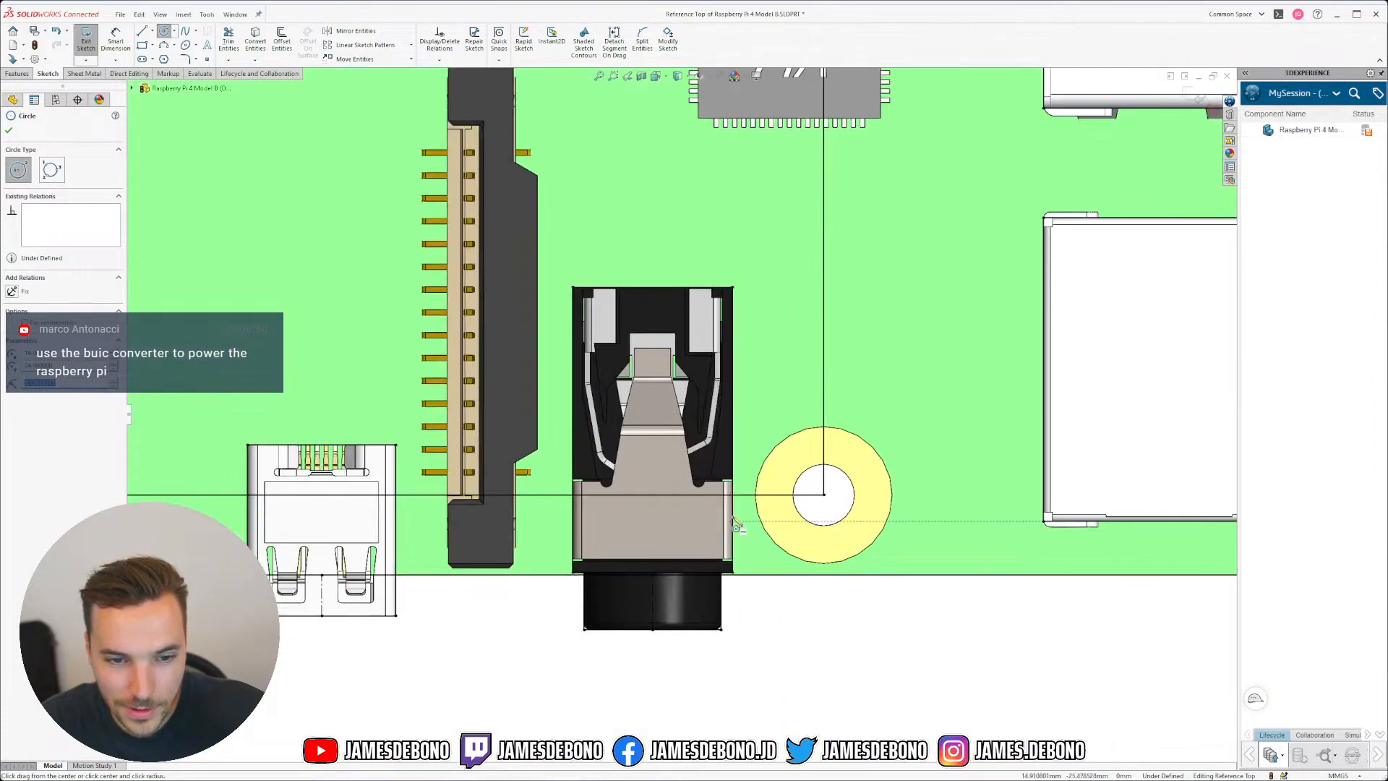
{"action": "left_click", "coordinate": [823, 496]}
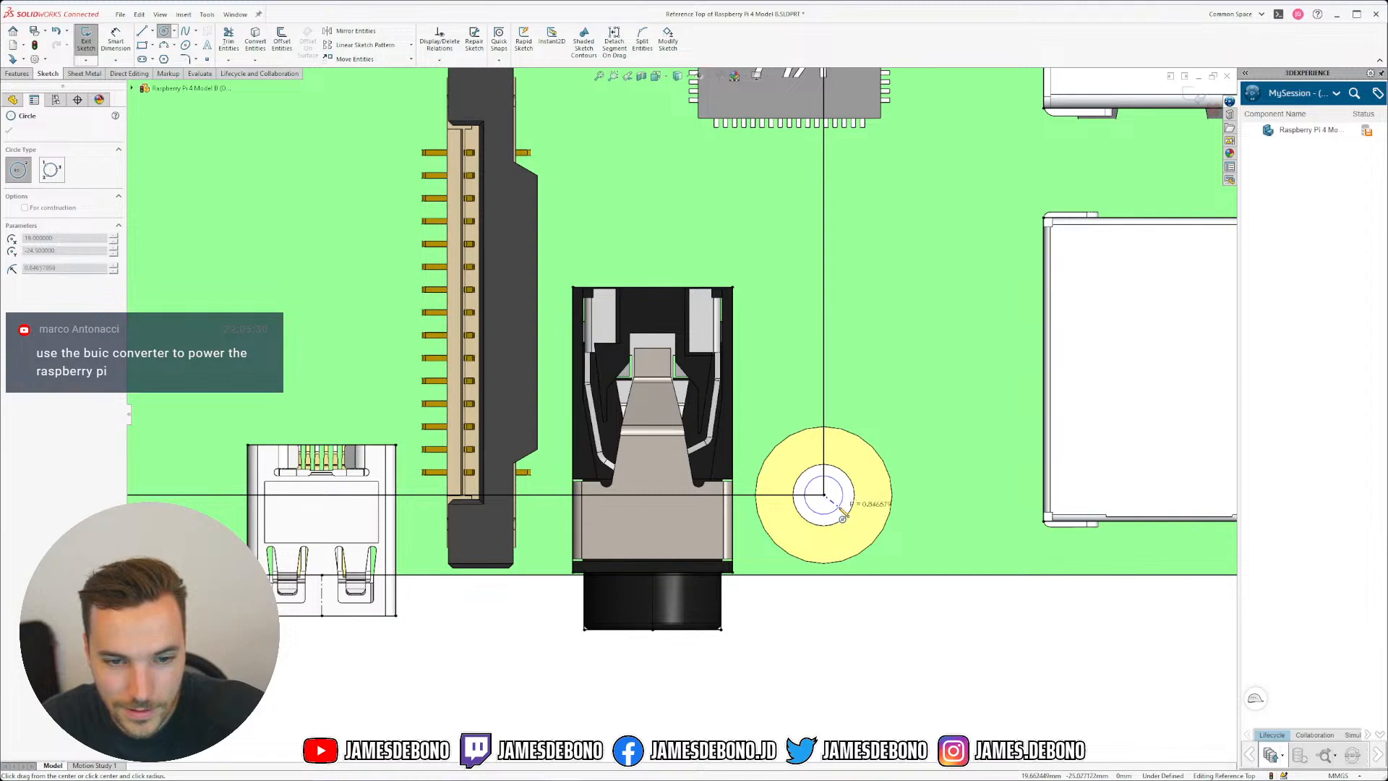
{"action": "left_click", "coordinate": [853, 502]}
{"action": "scroll", "coordinate": [772, 513], "scroll_direction": "up", "scroll_amount": 6}
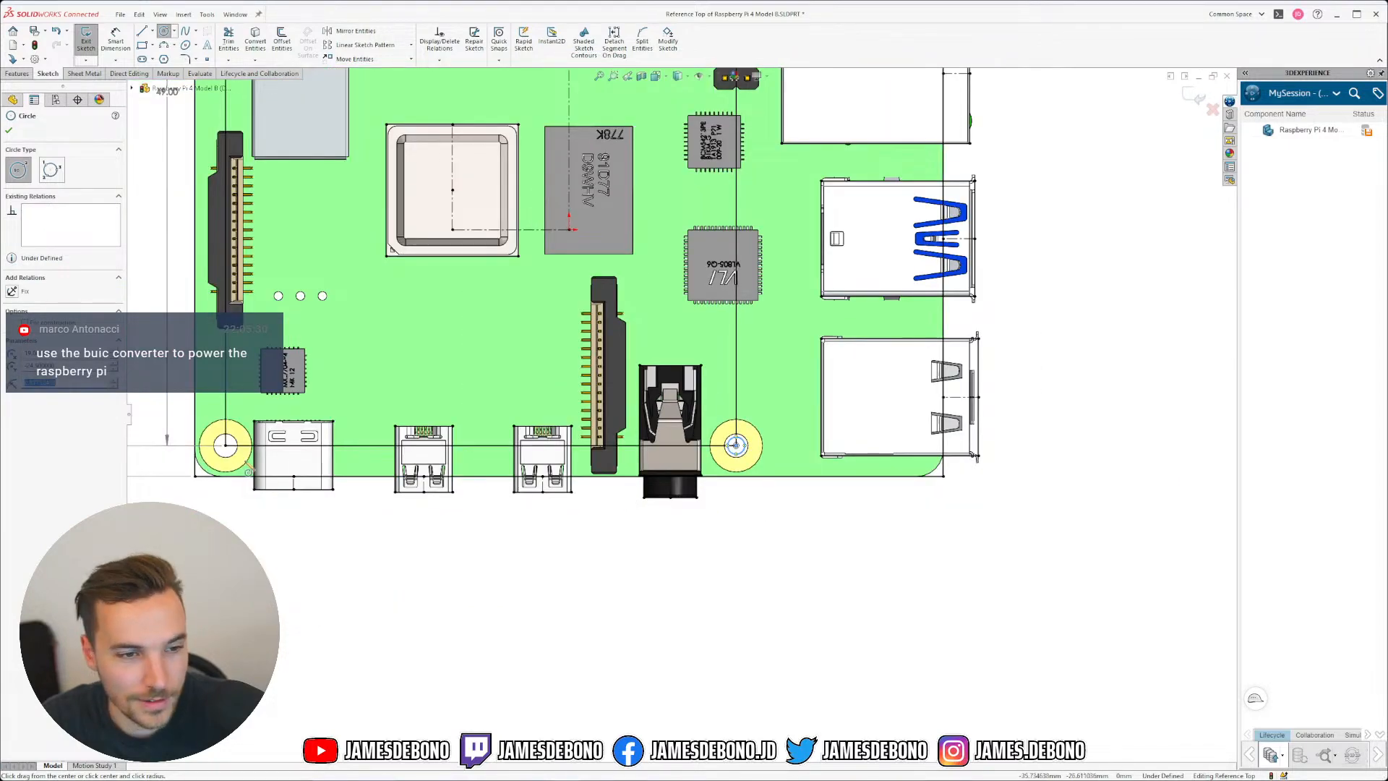
{"action": "scroll", "coordinate": [583, 457], "scroll_direction": "down", "scroll_amount": 8}
{"action": "left_click", "coordinate": [588, 447]}
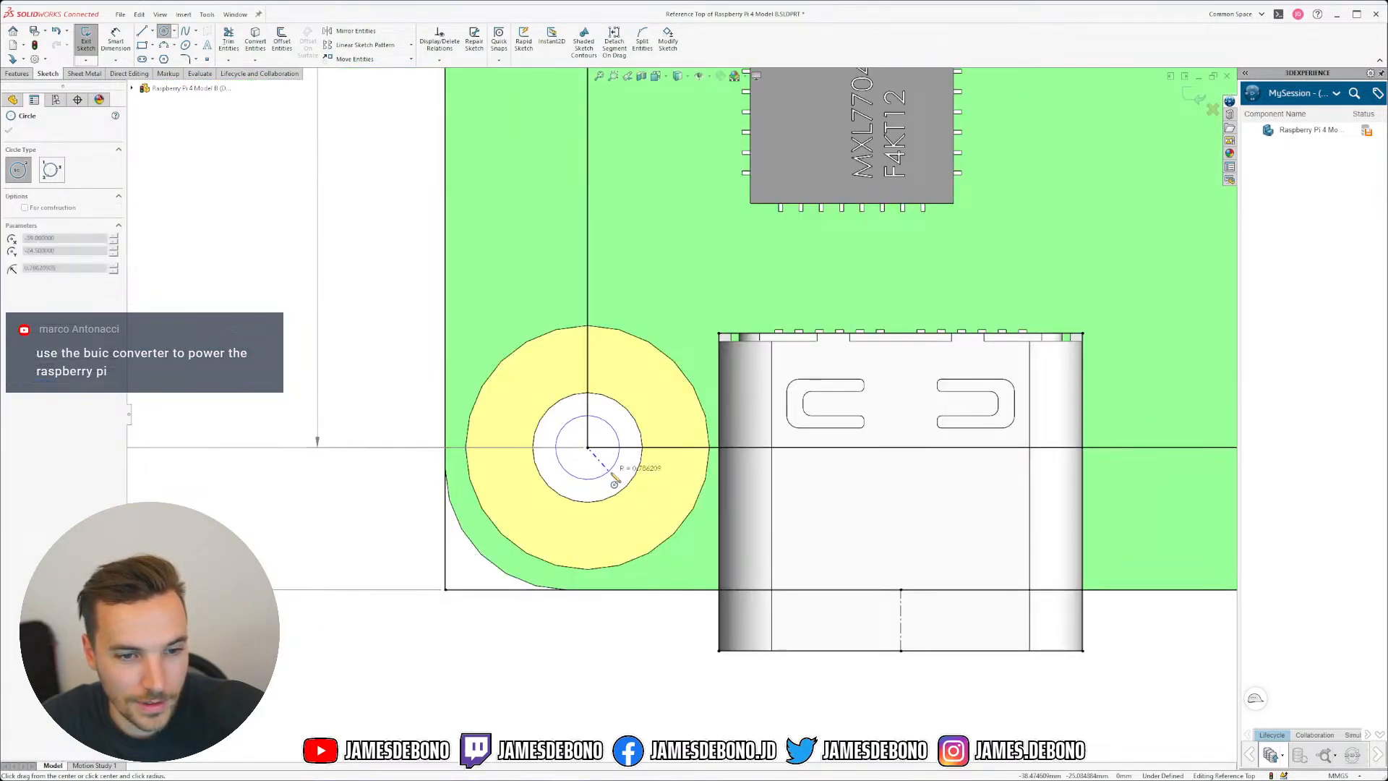
{"action": "left_click", "coordinate": [620, 467]}
{"action": "key", "text": "Escape"}
{"action": "scroll", "coordinate": [665, 397], "scroll_direction": "up", "scroll_amount": 8}
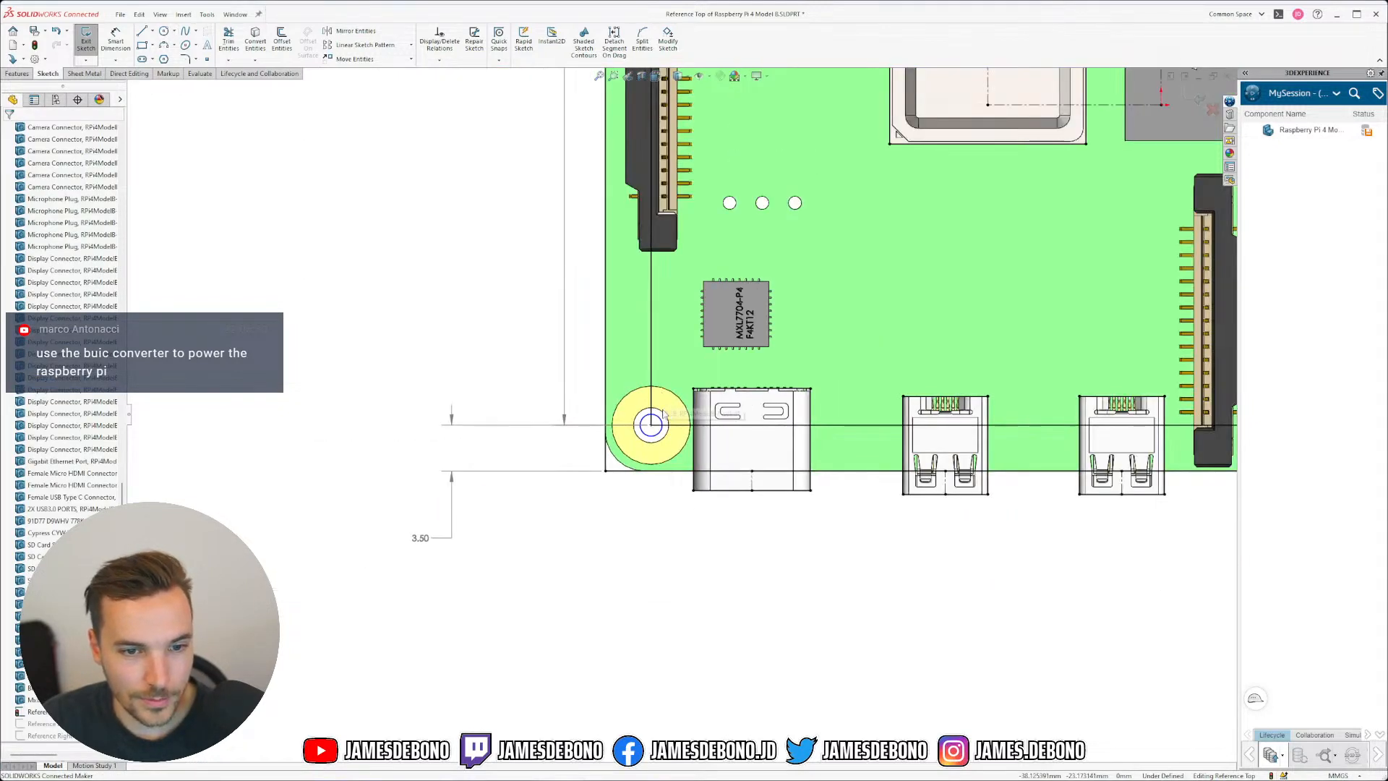
{"action": "scroll", "coordinate": [759, 283], "scroll_direction": "down", "scroll_amount": 4}
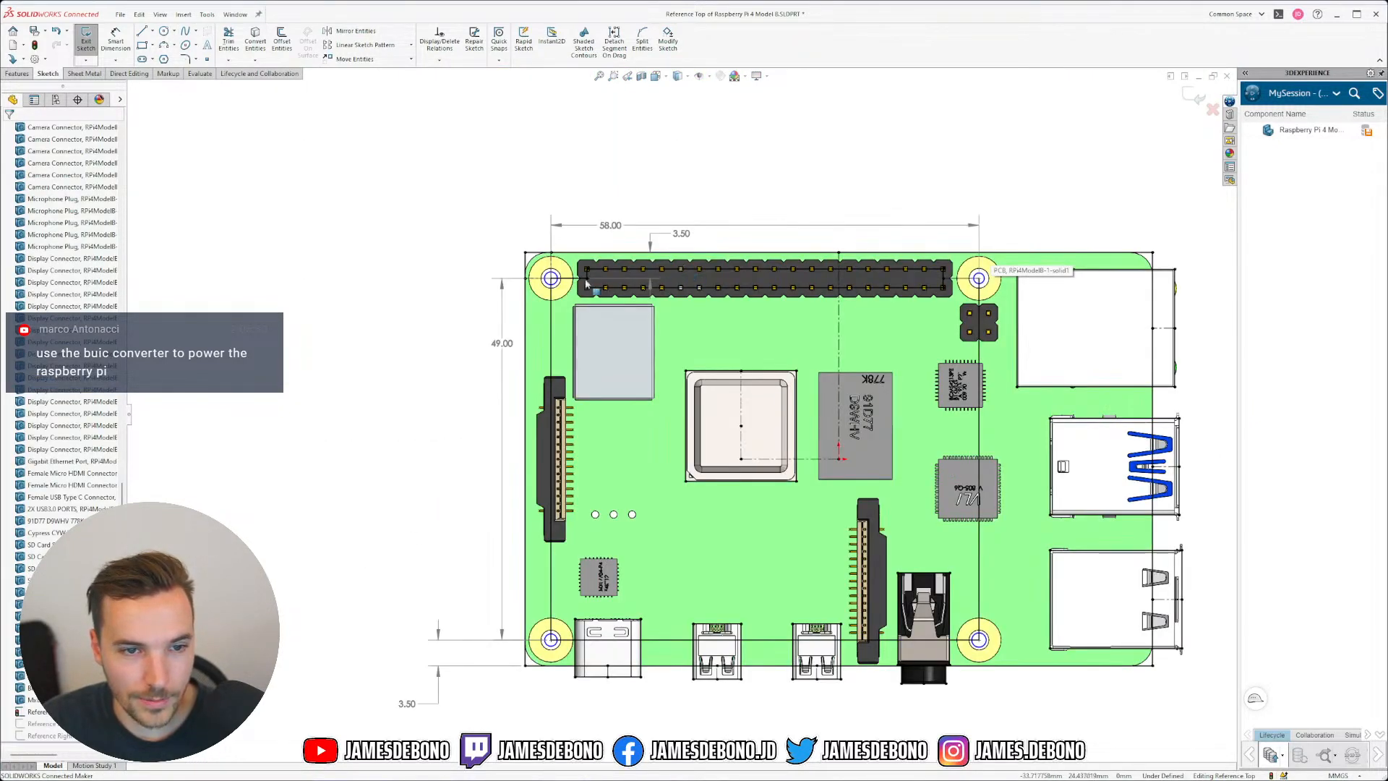
{"action": "left_click", "coordinate": [553, 279]}
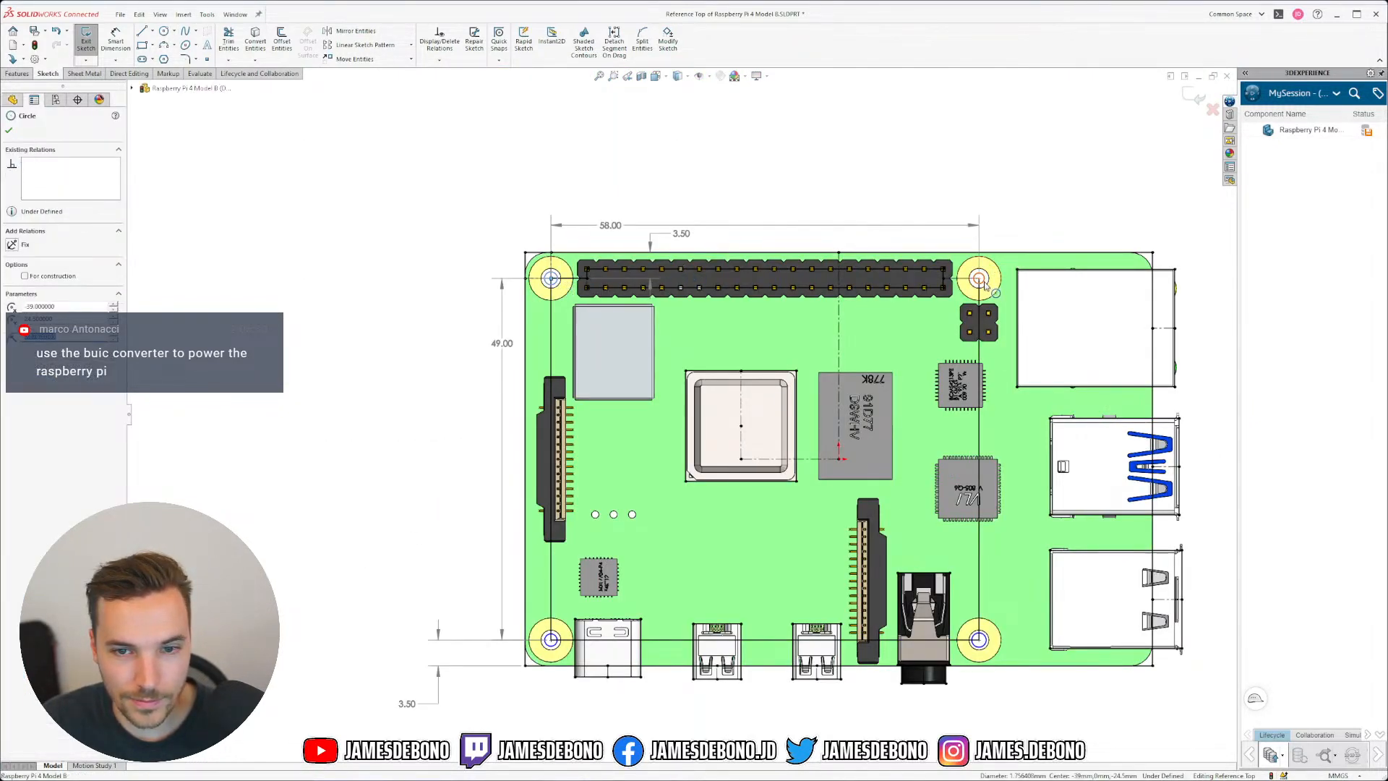
{"action": "left_click", "coordinate": [984, 642], "text": "ctrl"}
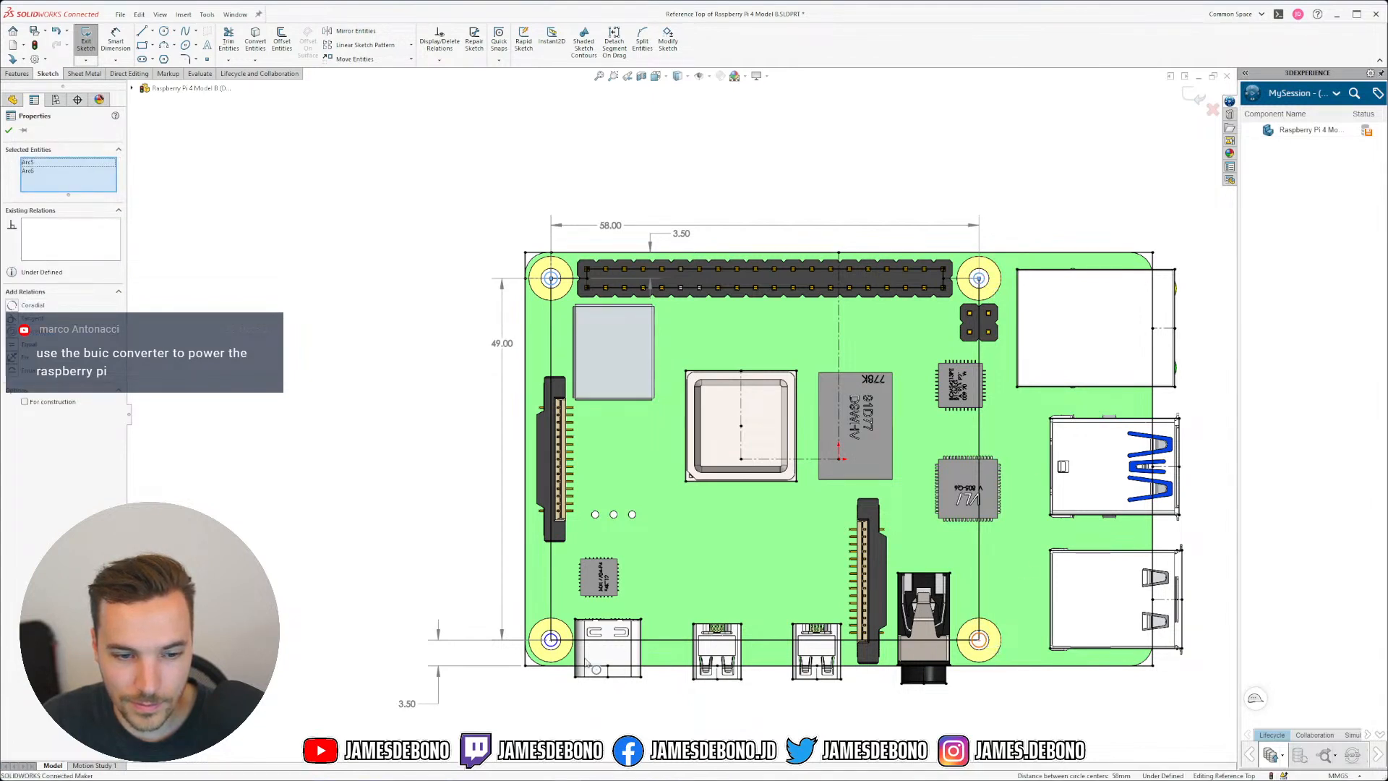
{"action": "left_click", "coordinate": [561, 648], "text": "ctrl"}
{"action": "left_click", "coordinate": [551, 640], "text": "ctrl"}
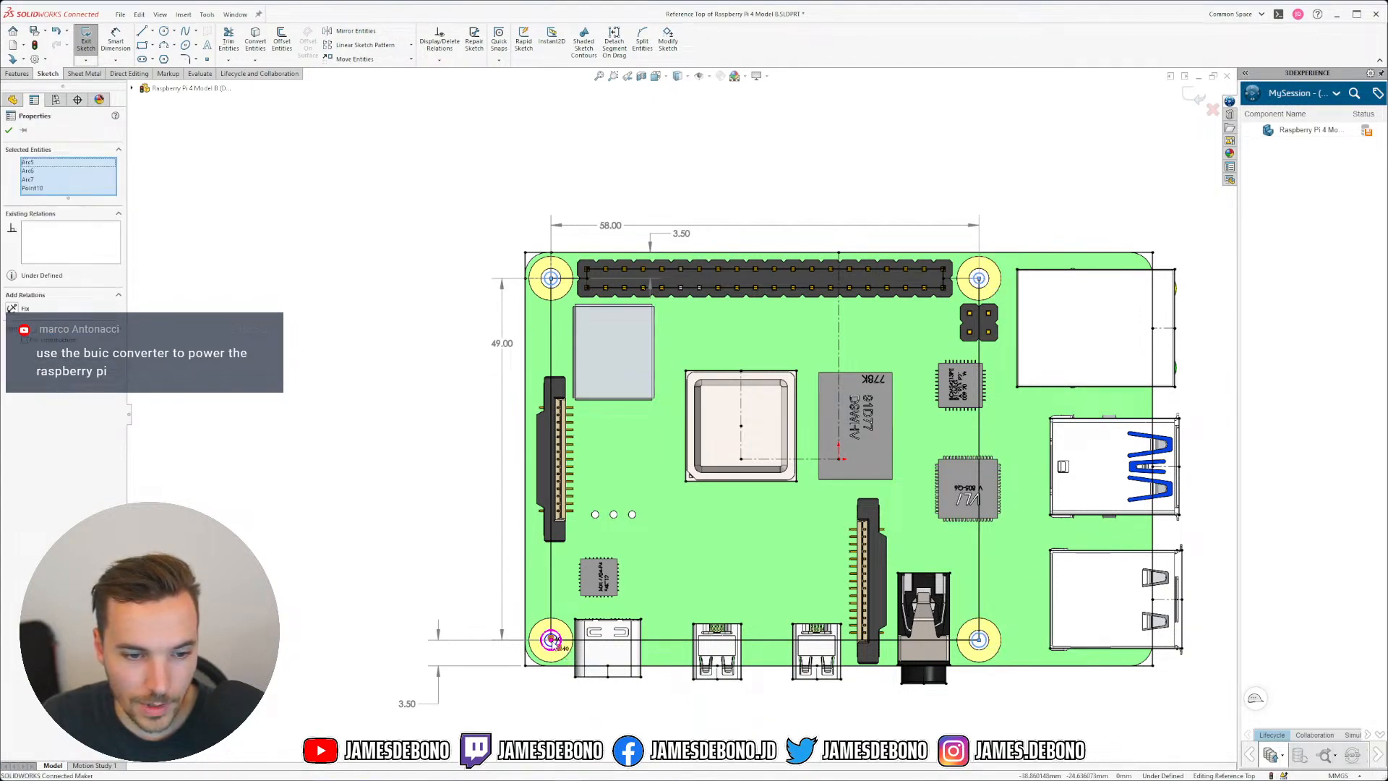
{"action": "scroll", "coordinate": [566, 665], "scroll_direction": "down", "scroll_amount": 4}
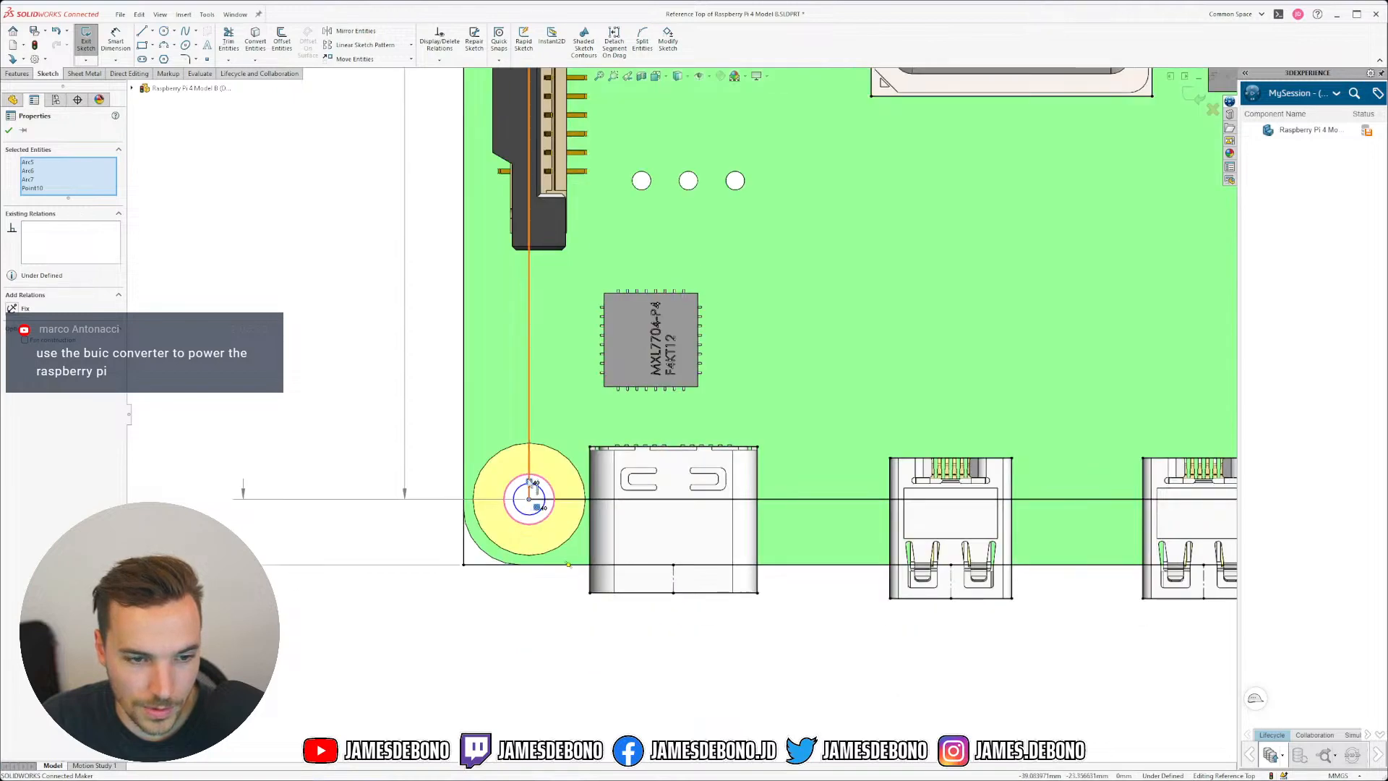
{"action": "left_click", "coordinate": [544, 518]}
{"action": "scroll", "coordinate": [698, 405], "scroll_direction": "up", "scroll_amount": 4}
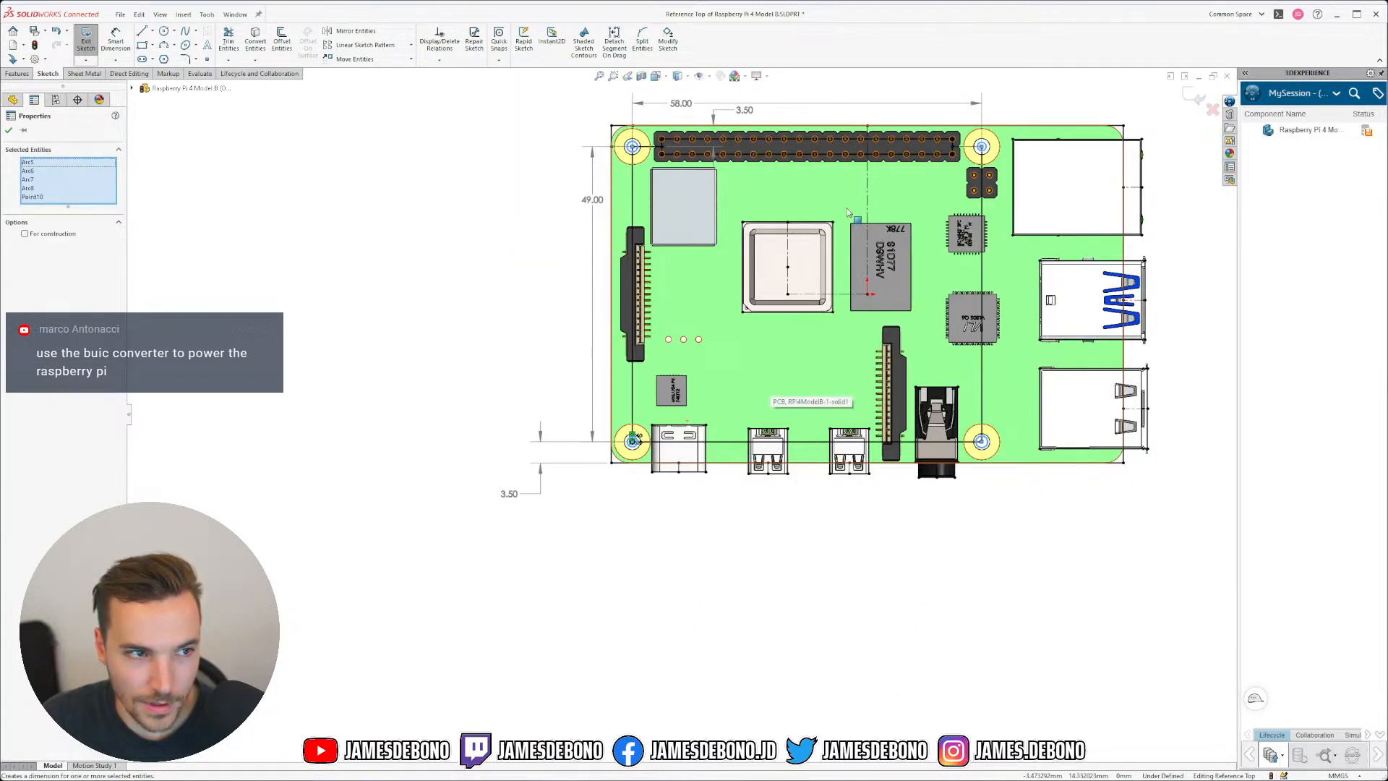
{"action": "scroll", "coordinate": [687, 441], "scroll_direction": "down", "scroll_amount": 4}
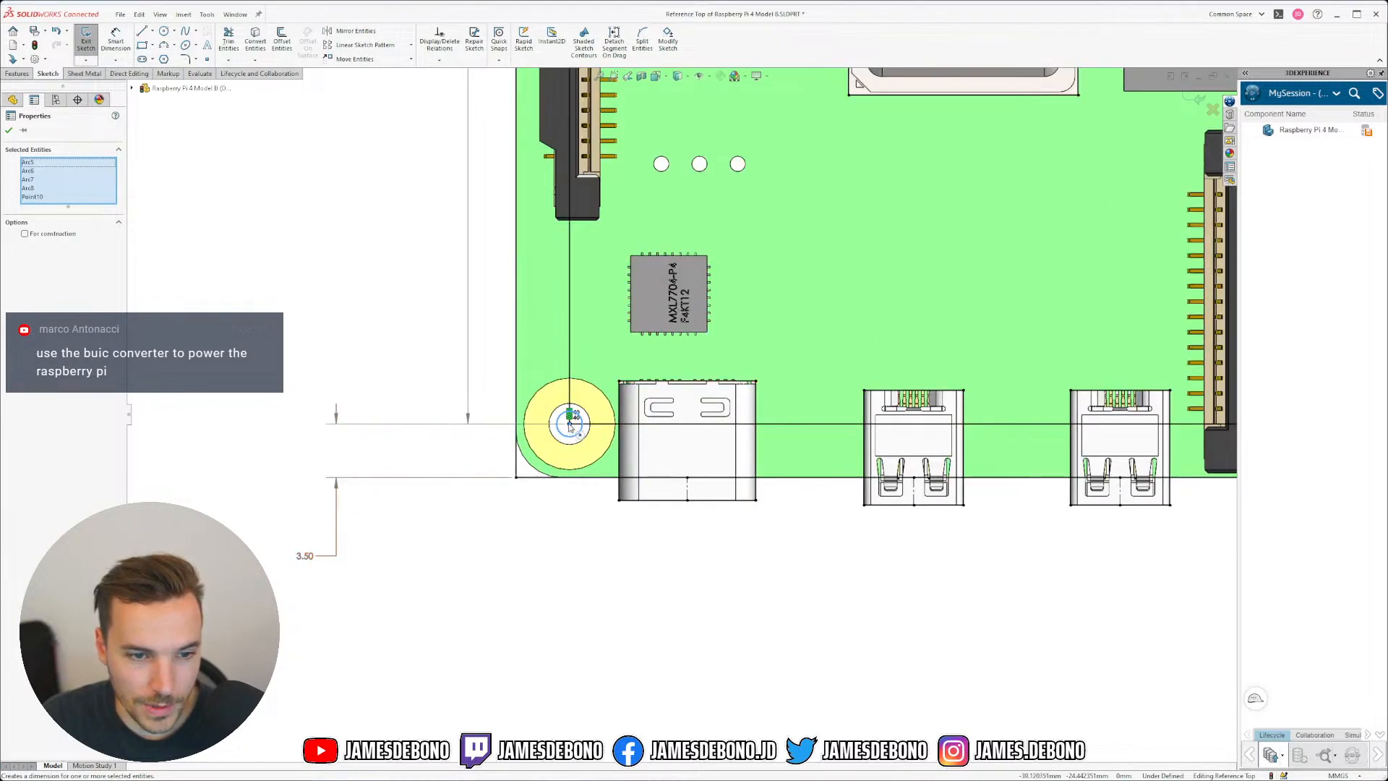
{"action": "left_click", "coordinate": [570, 425], "text": "ctrl"}
{"action": "scroll", "coordinate": [681, 414], "scroll_direction": "up", "scroll_amount": 2}
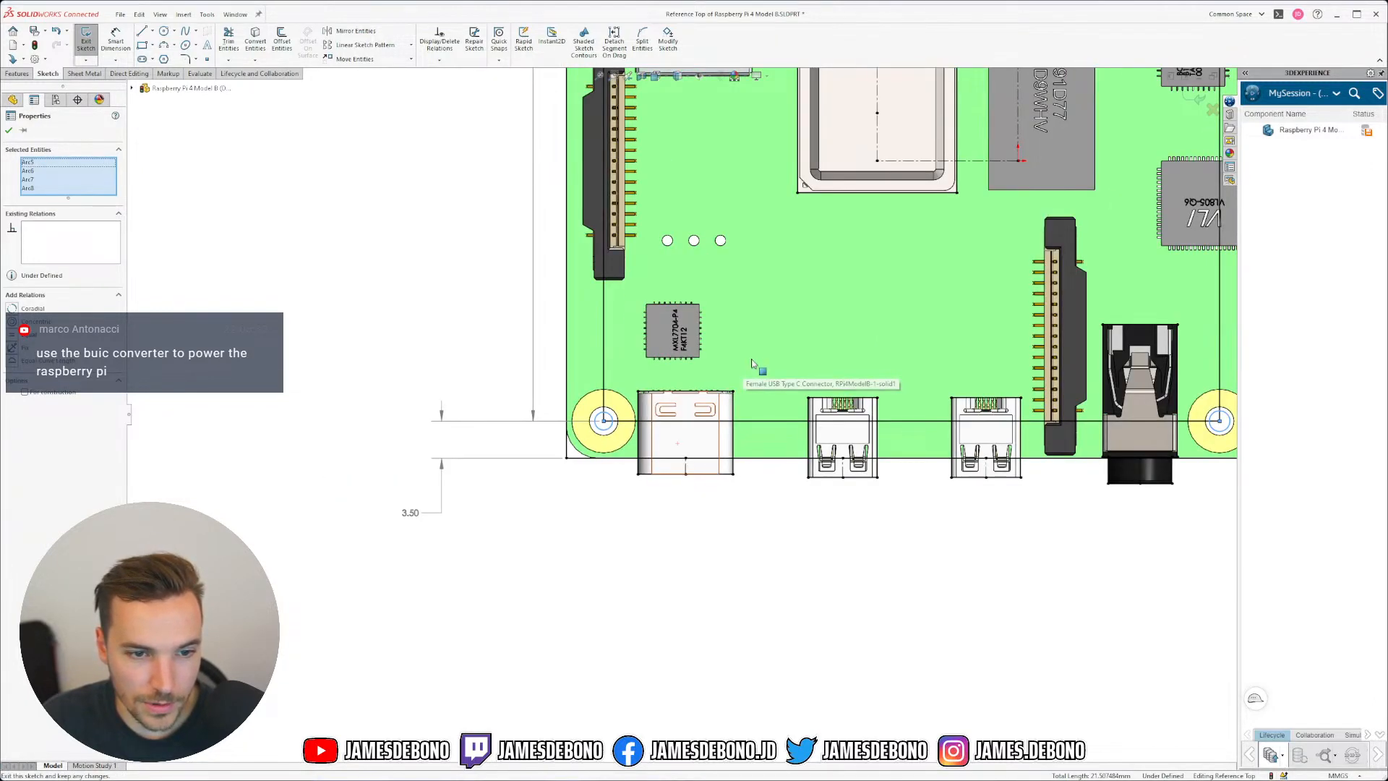
{"action": "scroll", "coordinate": [896, 312], "scroll_direction": "up", "scroll_amount": 3}
{"action": "left_click", "coordinate": [895, 539]}
Step: Apply an equal relation to the four mounting-hole circles
{"action": "scroll", "coordinate": [853, 168], "scroll_direction": "up", "scroll_amount": 1}
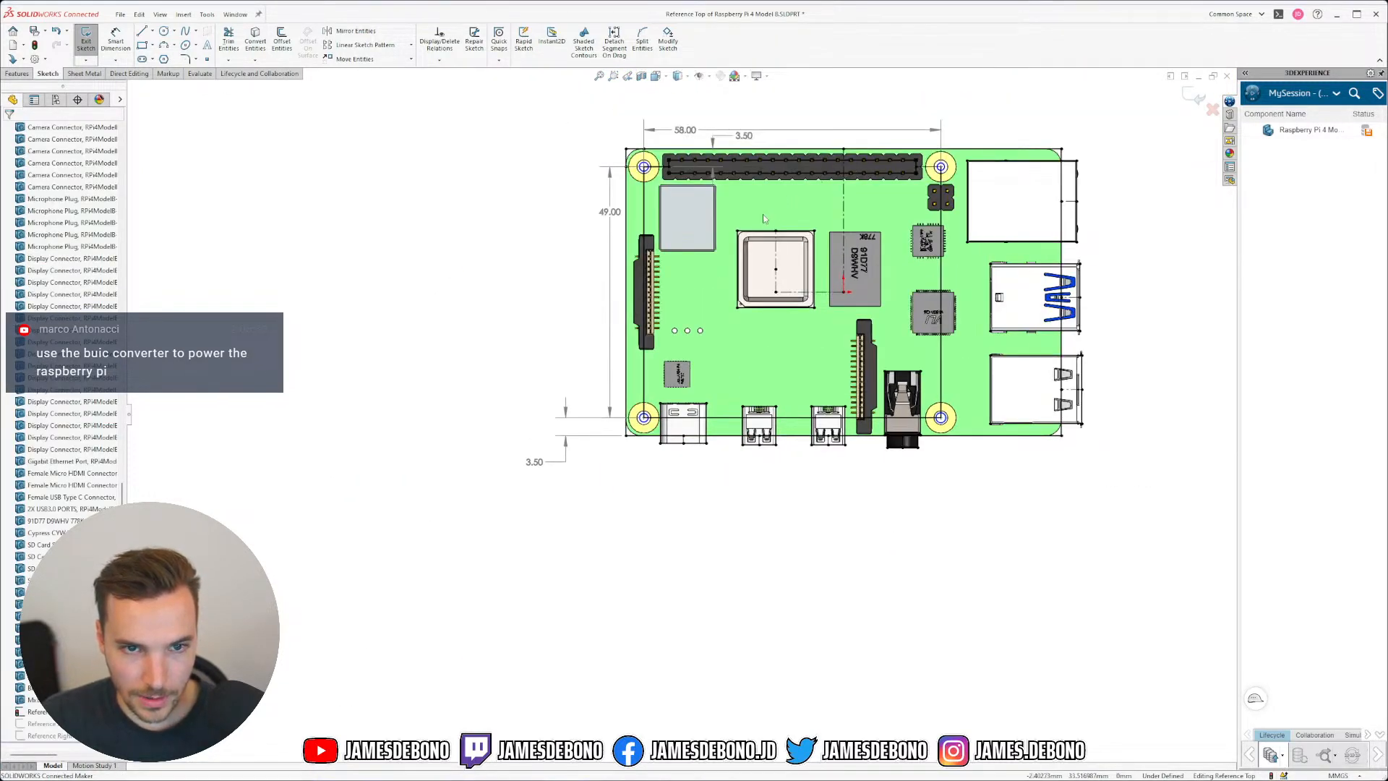
{"action": "scroll", "coordinate": [765, 219], "scroll_direction": "down", "scroll_amount": 2}
{"action": "left_click", "coordinate": [495, 284]}
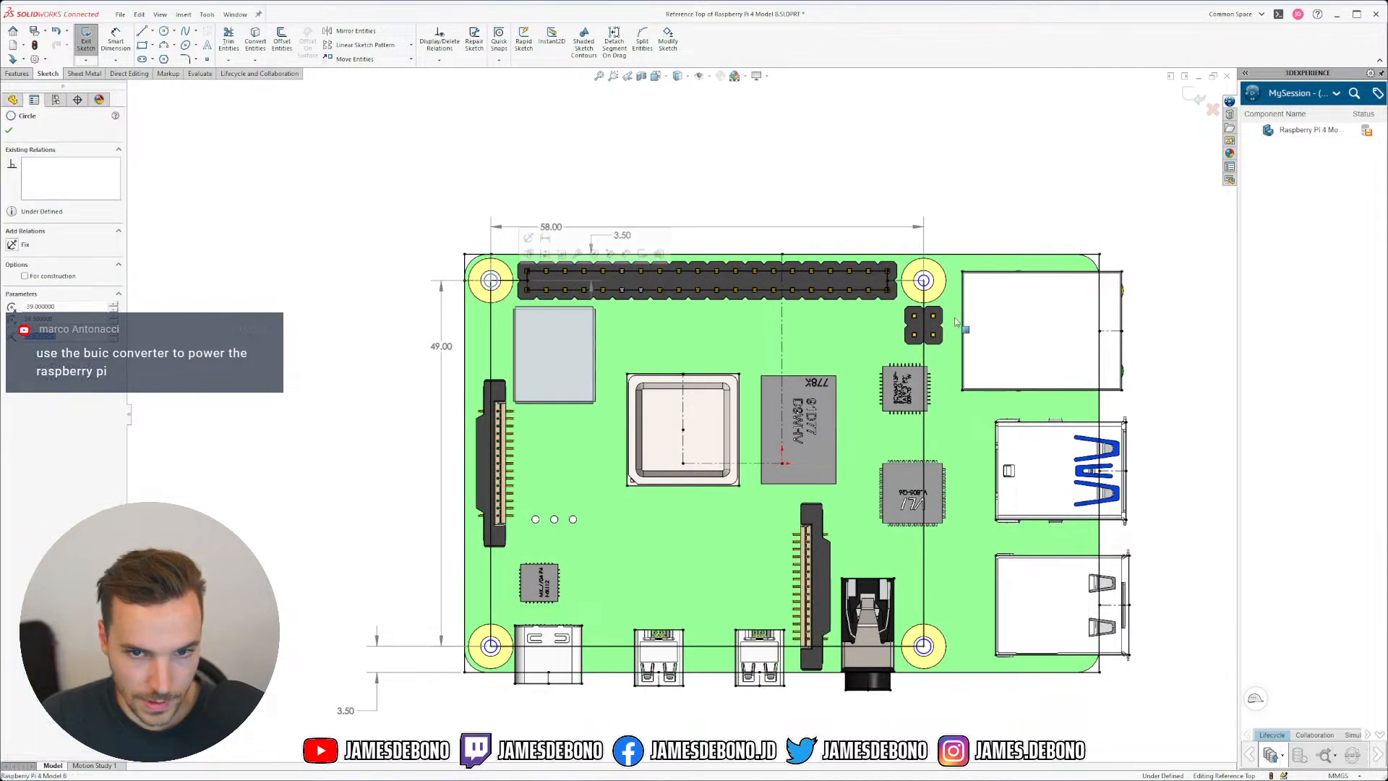
{"action": "left_click", "coordinate": [932, 650], "text": "ctrl"}
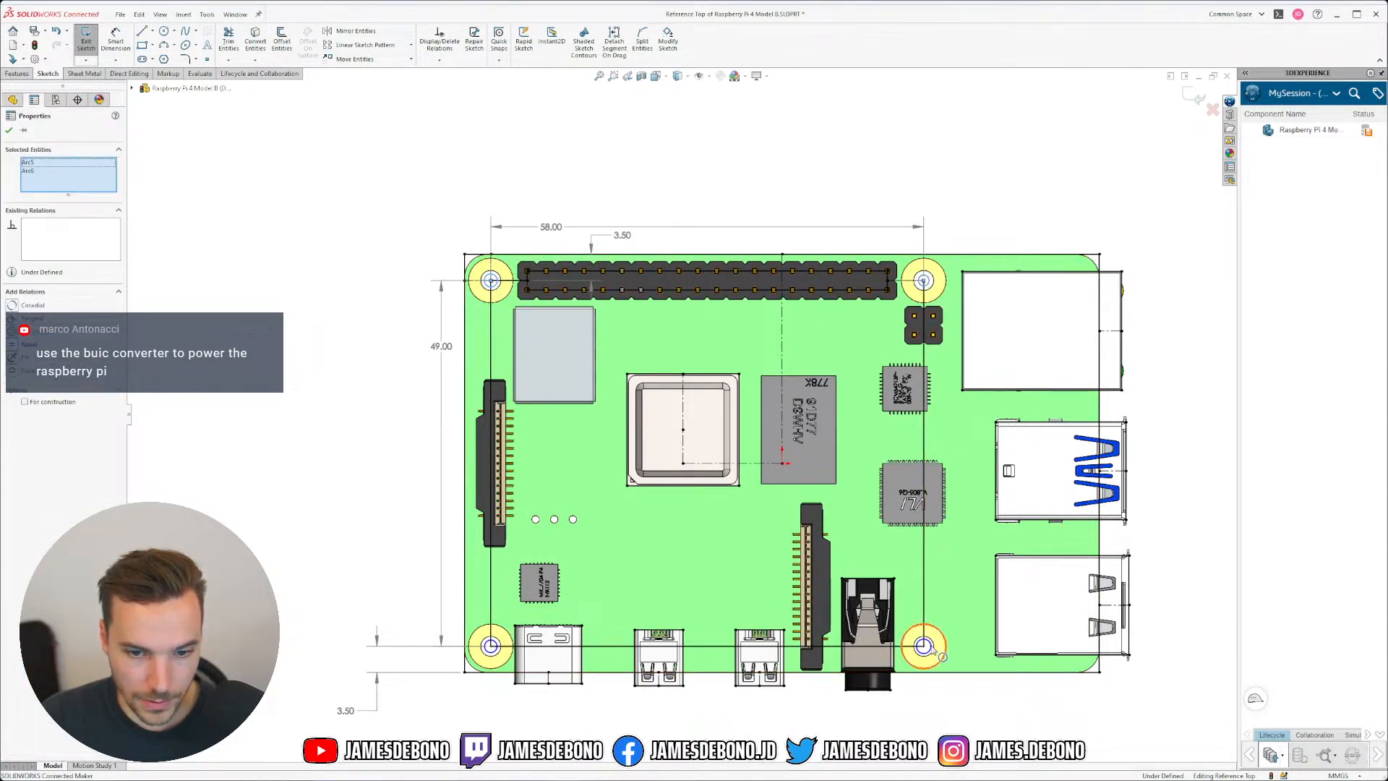
{"action": "left_click", "coordinate": [494, 653], "text": "ctrl"}
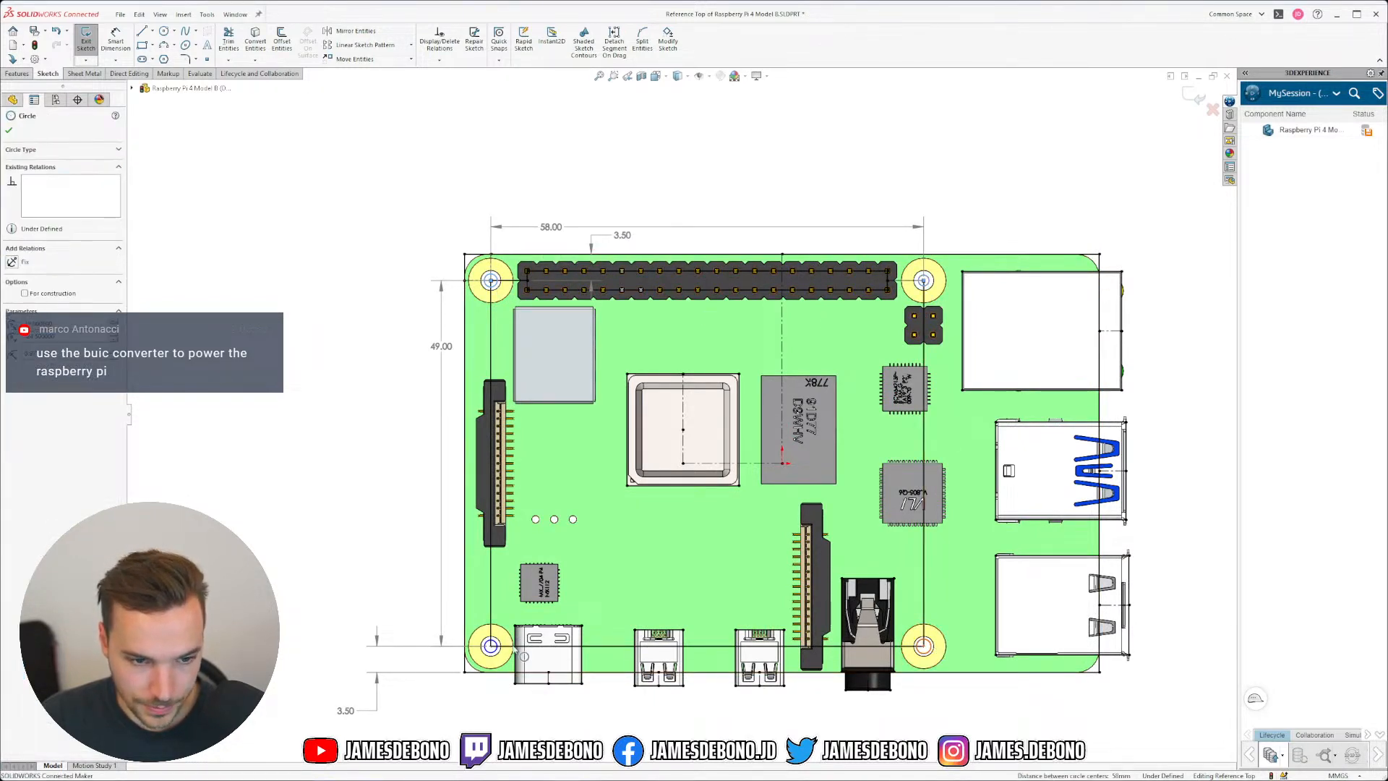
{"action": "left_click", "coordinate": [495, 653], "text": "ctrl"}
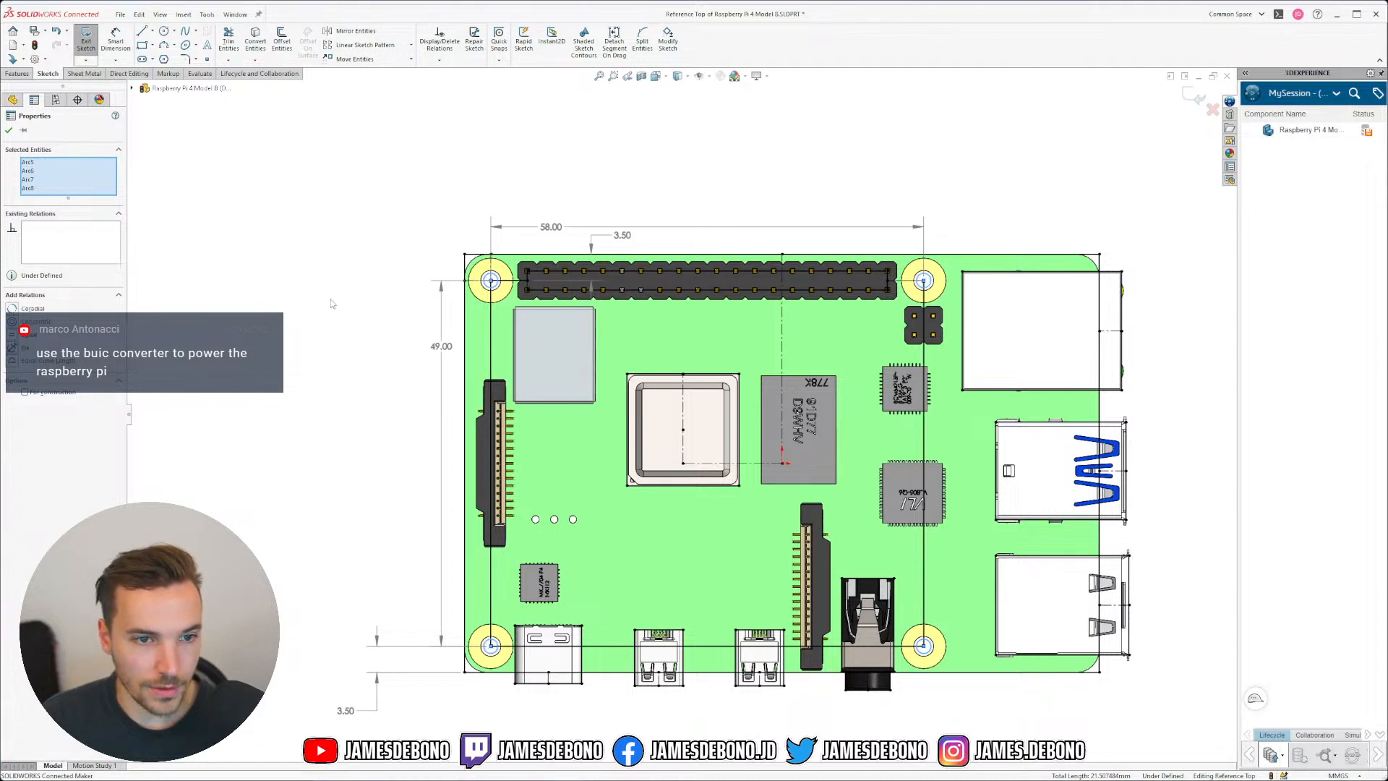
{"action": "left_click", "coordinate": [333, 224]}
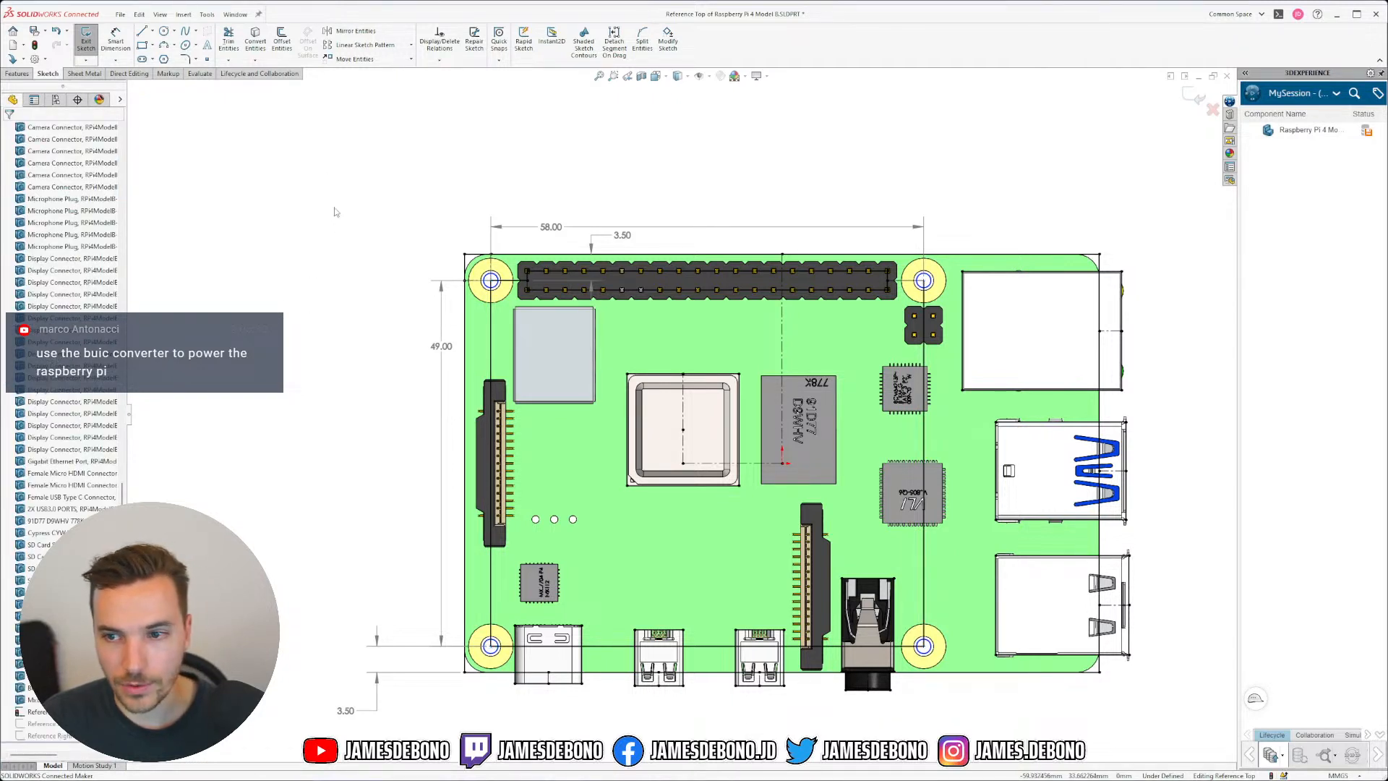
Step: Dimension the mounting-hole circle beside the camera-side end of the 40-pin header to a 2.70 mm diameter and exit the sketch
{"action": "left_click", "coordinate": [116, 39]}
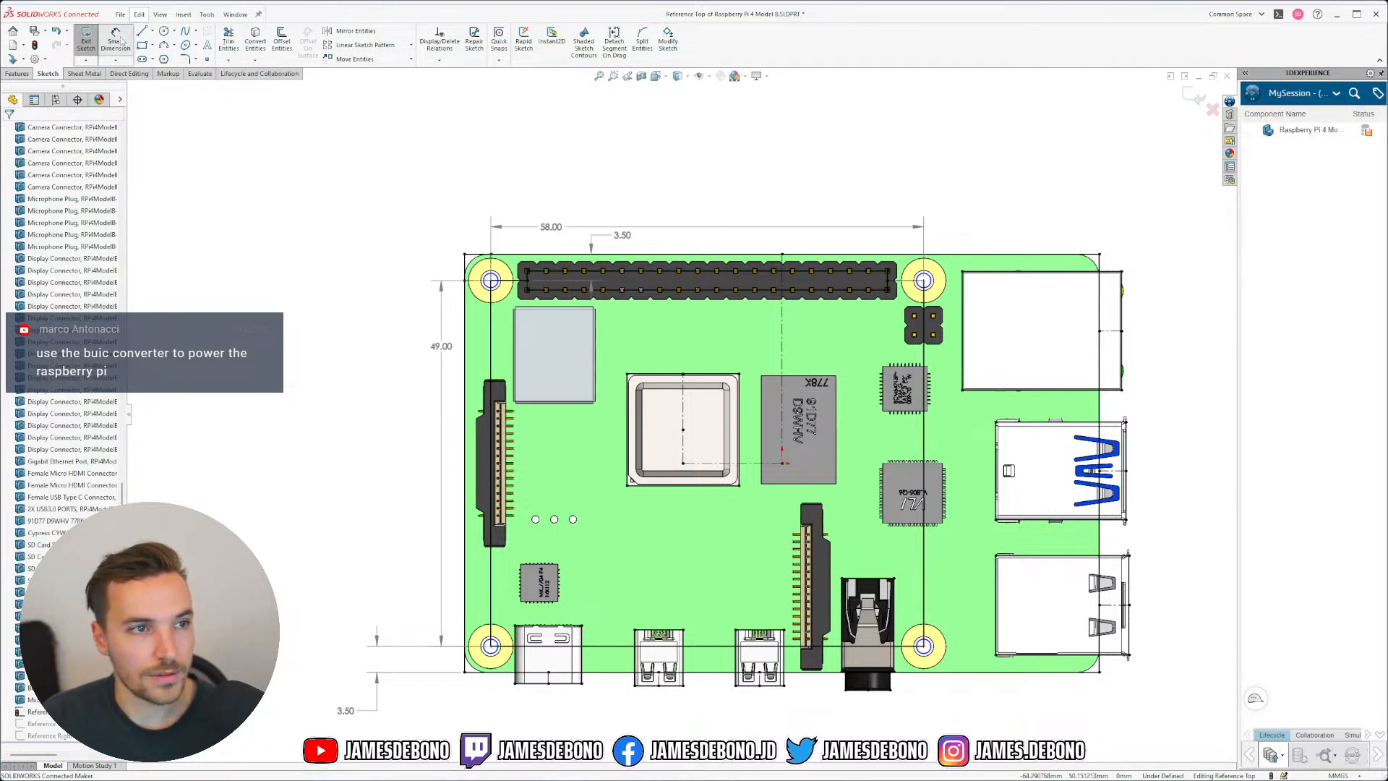
{"action": "left_click", "coordinate": [491, 280]}
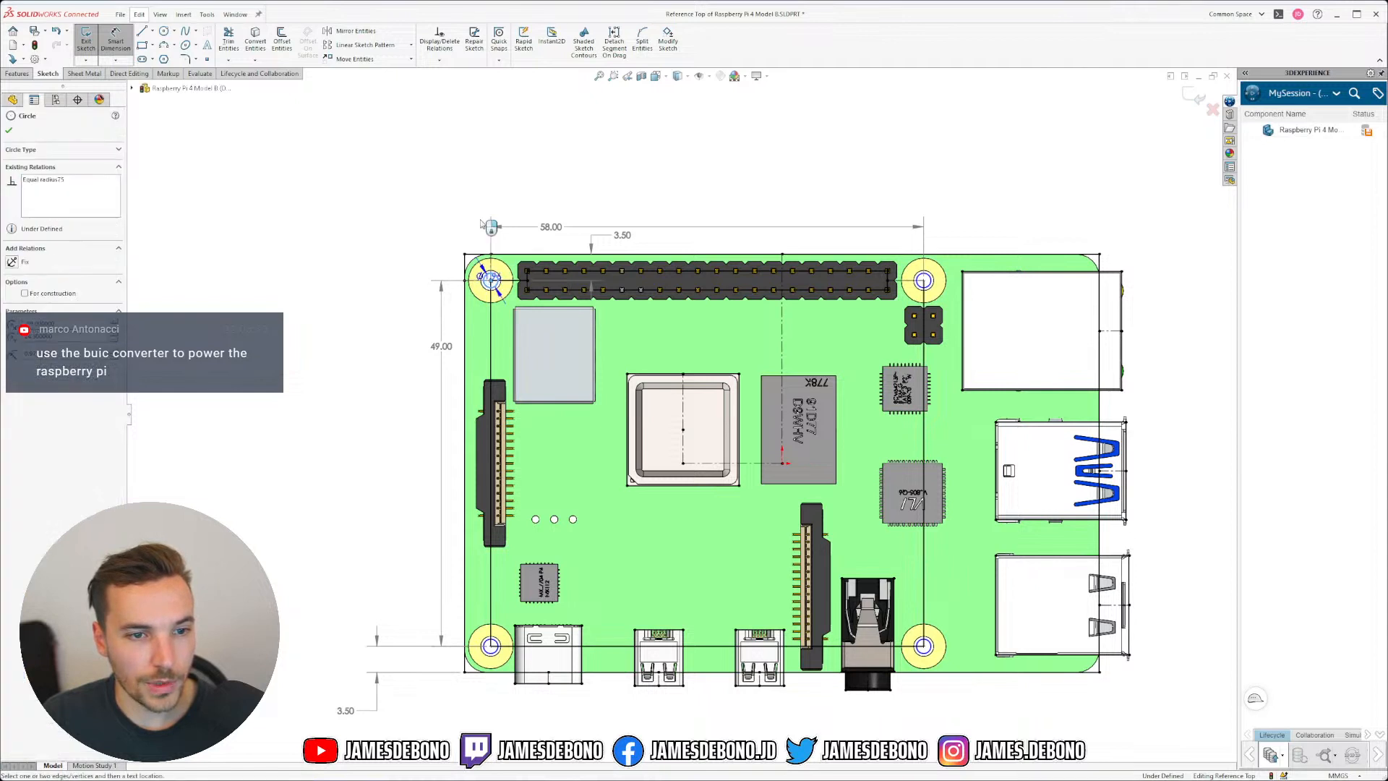
{"action": "left_click", "coordinate": [419, 201]}
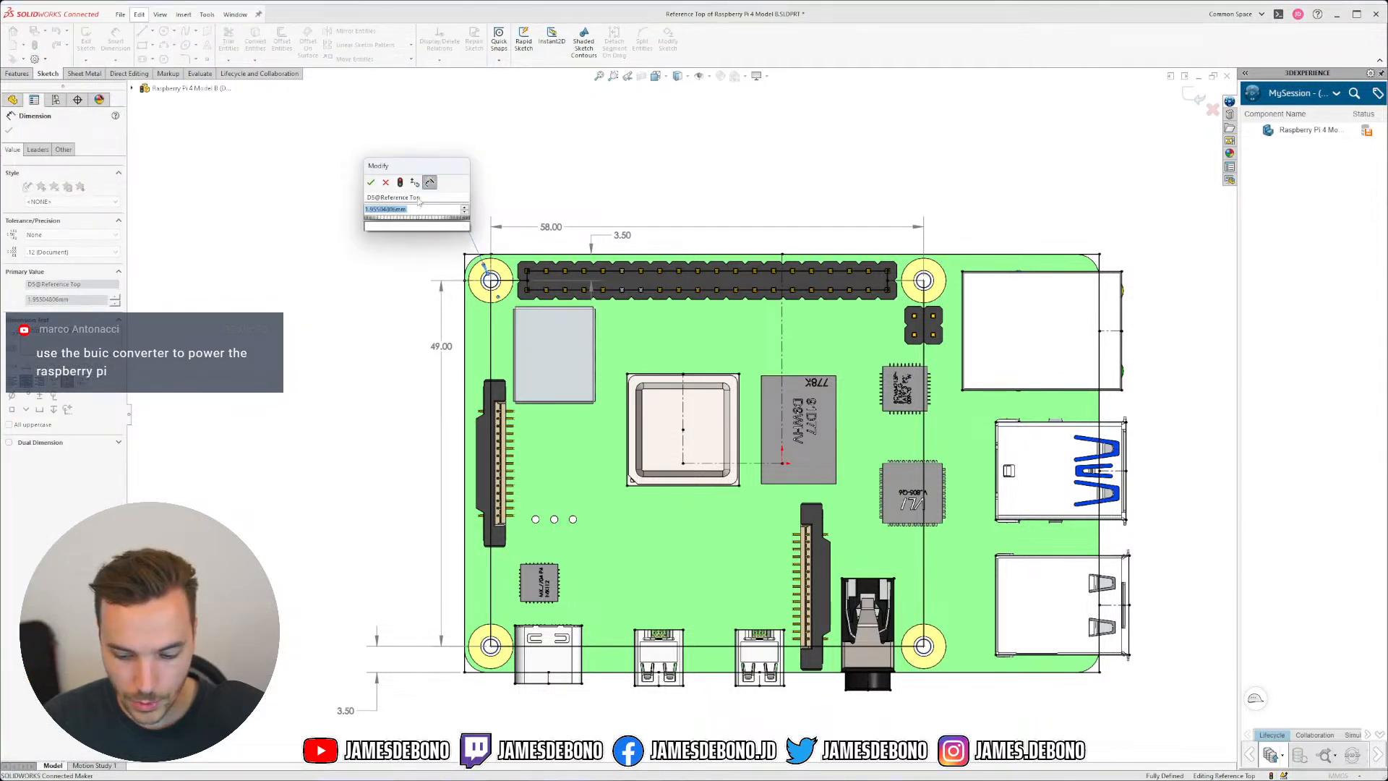
{"action": "key", "text": "Return"}
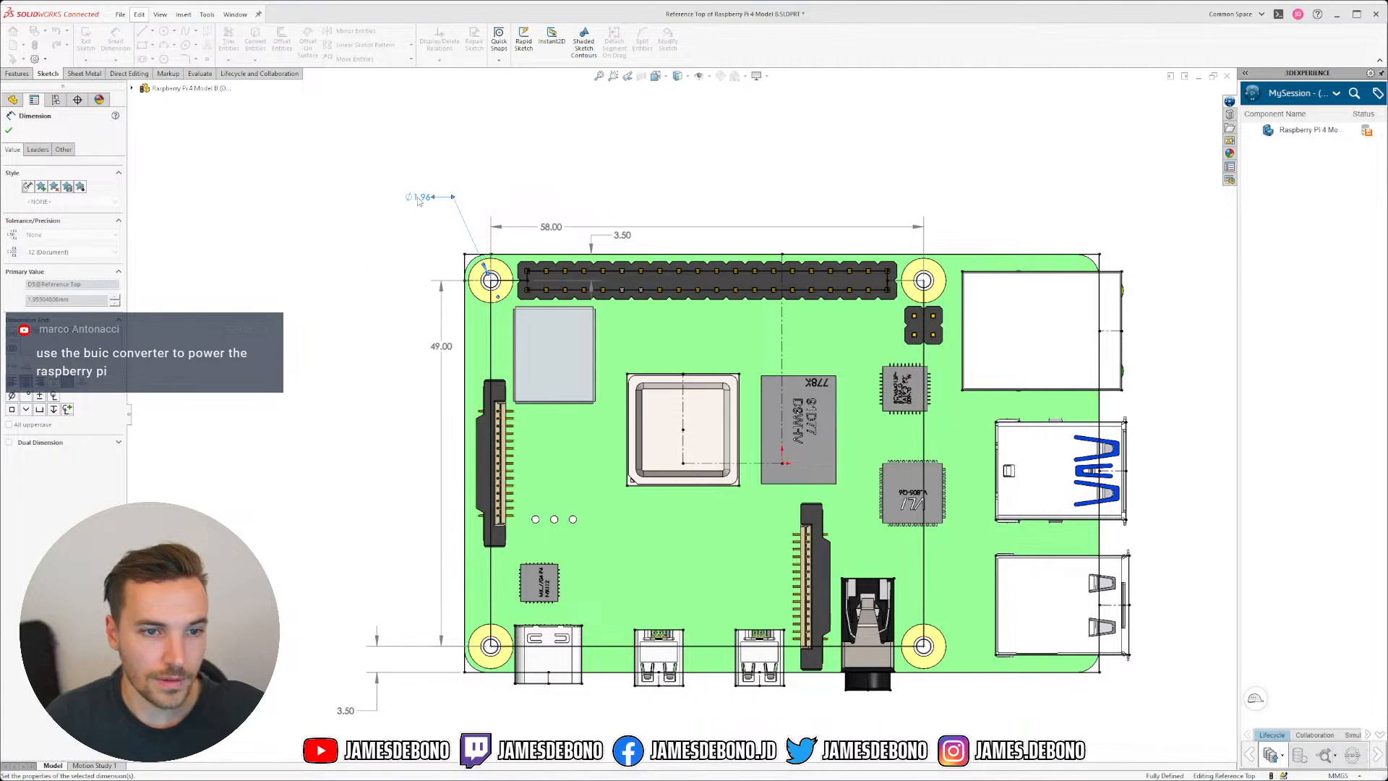
{"action": "left_click", "coordinate": [693, 175]}
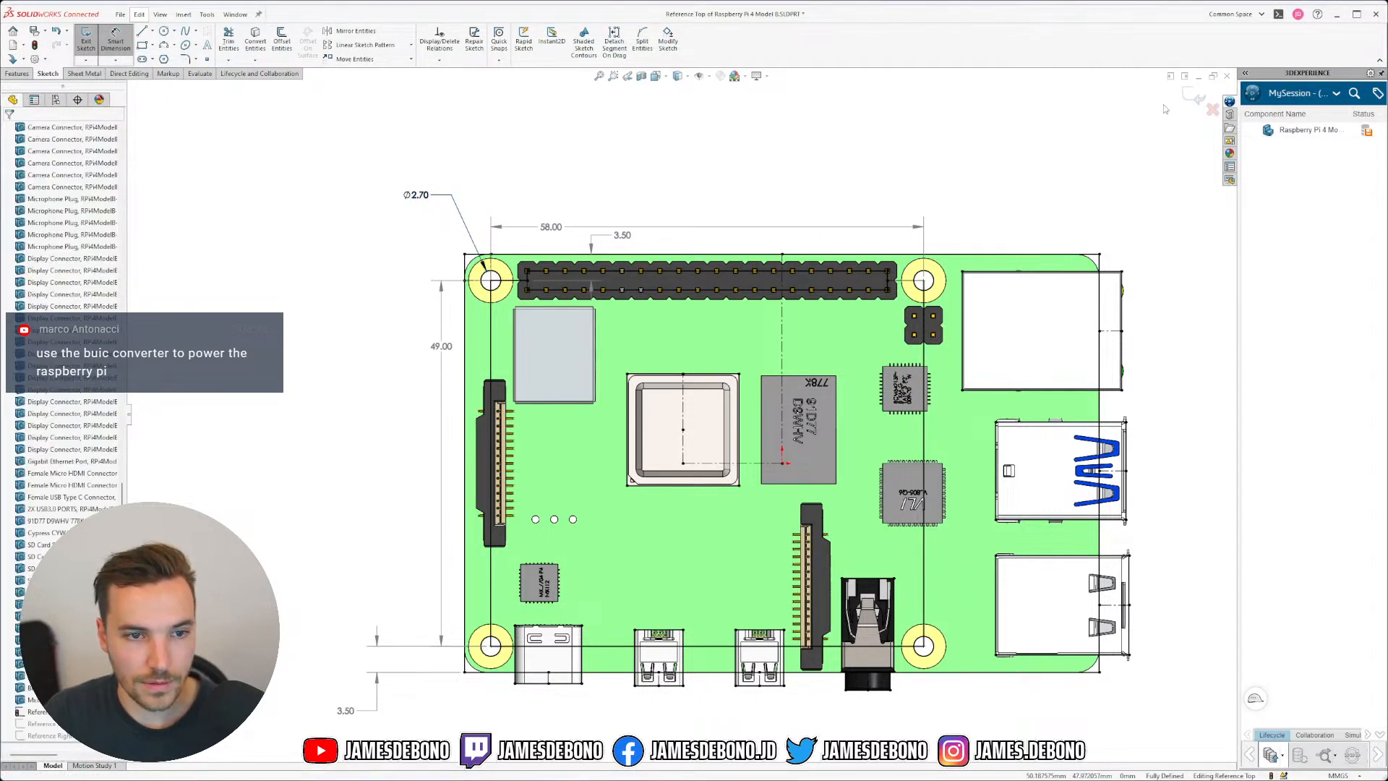
{"action": "key", "text": "Escape"}
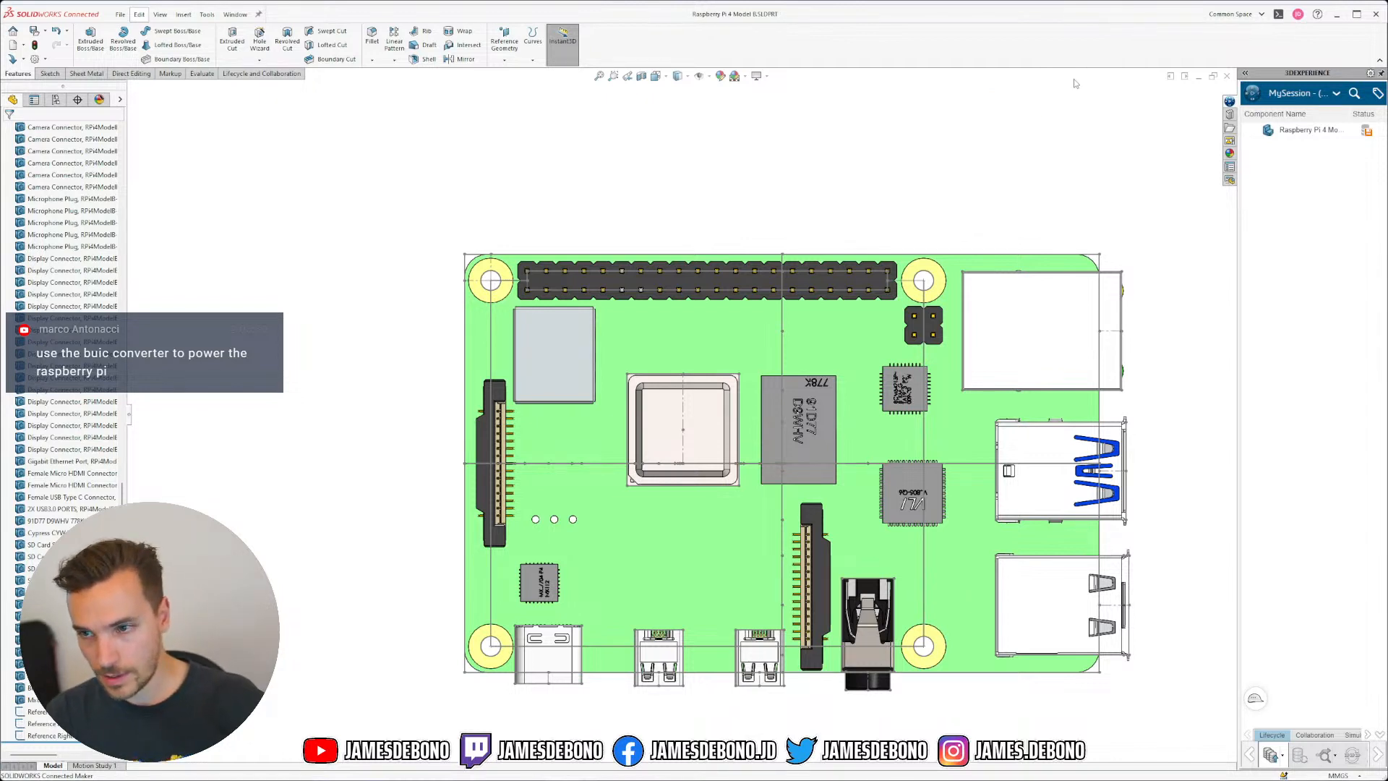
Step: Close the Raspberry Pi part and open the PCB Top sketch of 0.1_LDM-SK for editing
{"action": "left_click", "coordinate": [1226, 75]}
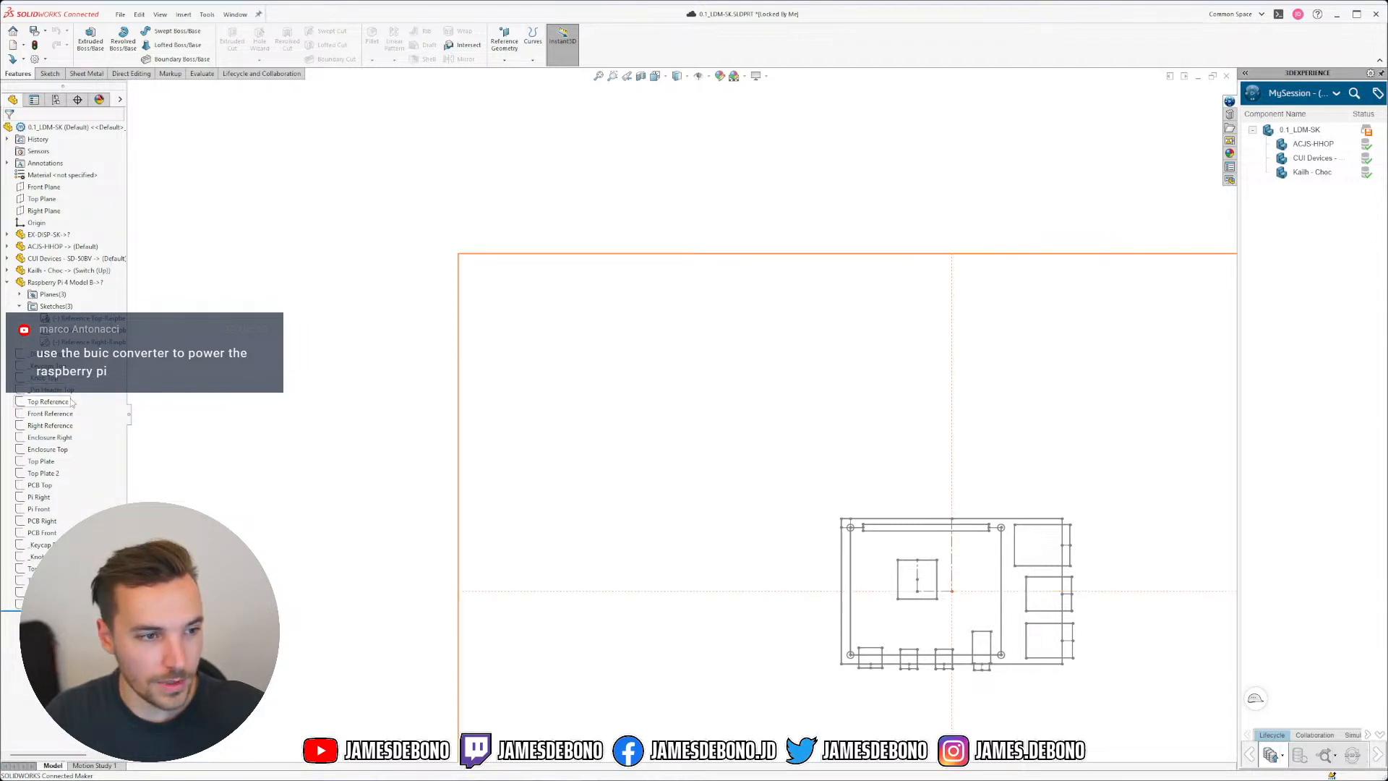
{"action": "scroll", "coordinate": [1020, 546], "scroll_direction": "up", "scroll_amount": 3}
{"action": "scroll", "coordinate": [858, 521], "scroll_direction": "down", "scroll_amount": 3}
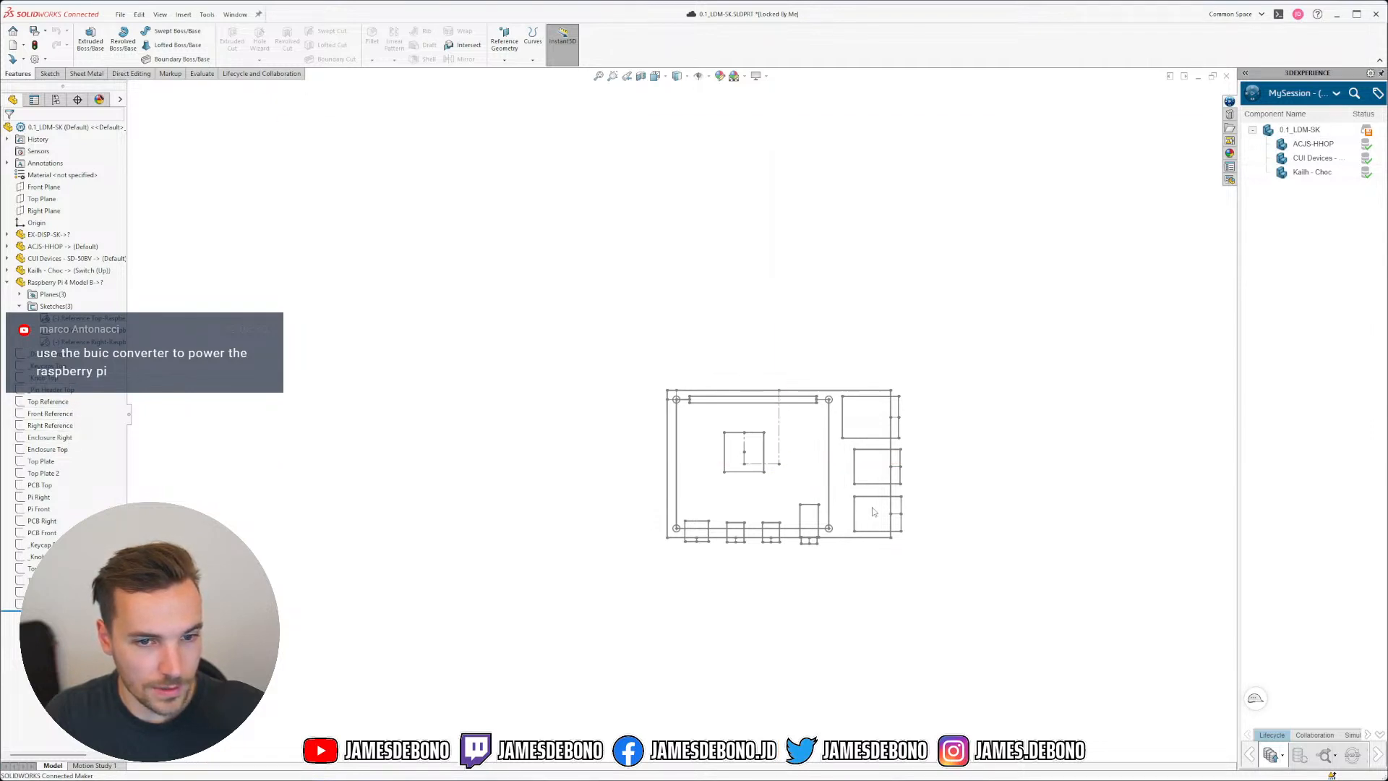
{"action": "scroll", "coordinate": [873, 509], "scroll_direction": "up", "scroll_amount": 2}
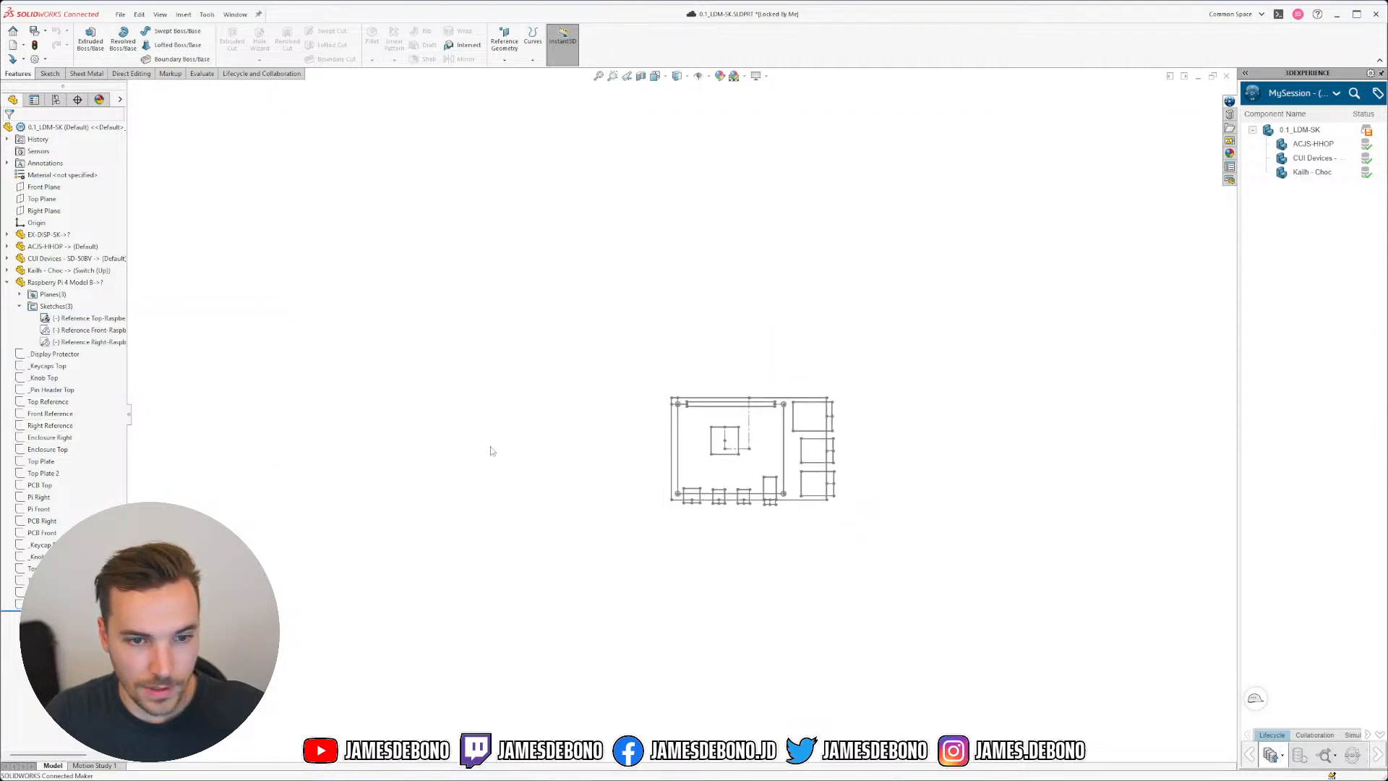
{"action": "left_click", "coordinate": [40, 486]}
{"action": "left_click", "coordinate": [49, 448]}
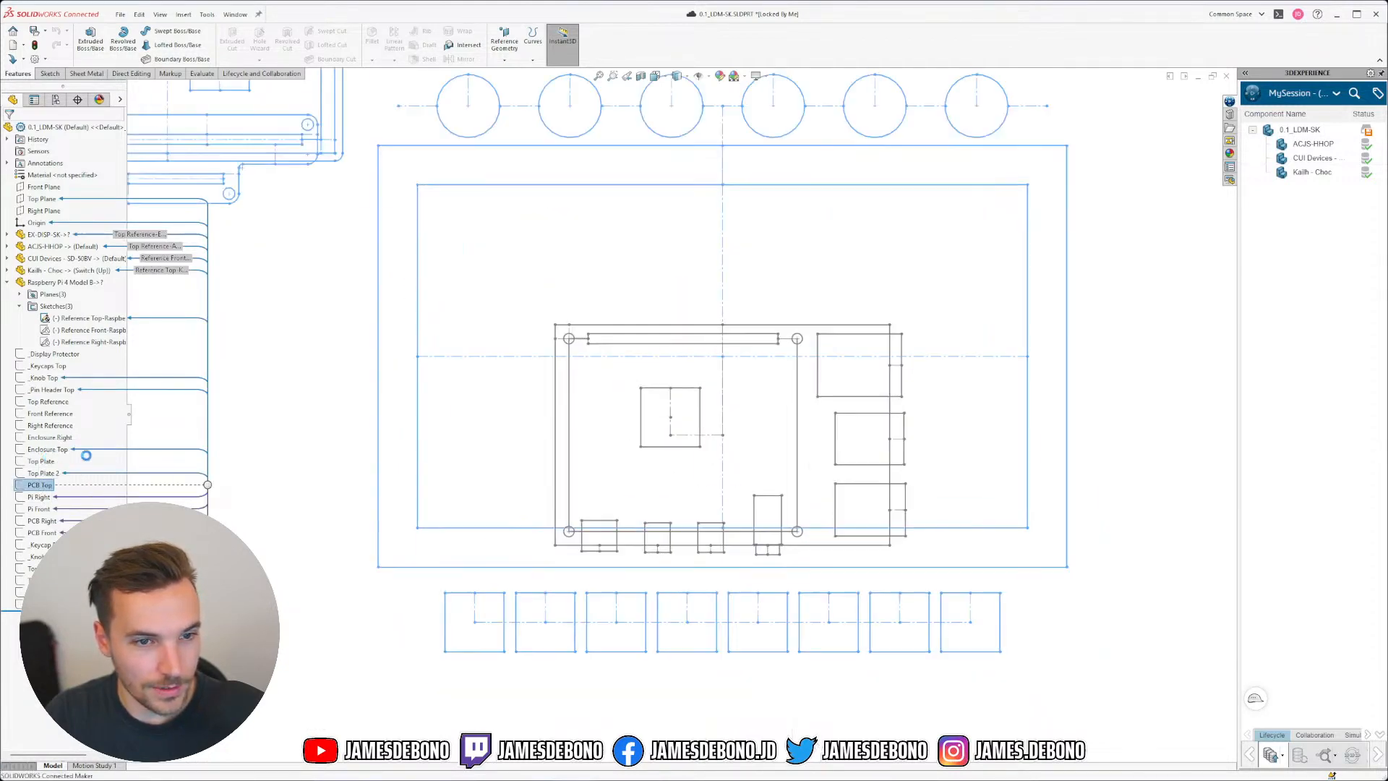
Step: Draw circles of about 1.8 mm and 1.5 mm radius on the Raspberry Pi outline's mounting-hole corners nearest the audio jack and the USB-C port
{"action": "scroll", "coordinate": [600, 339], "scroll_direction": "up", "scroll_amount": 6}
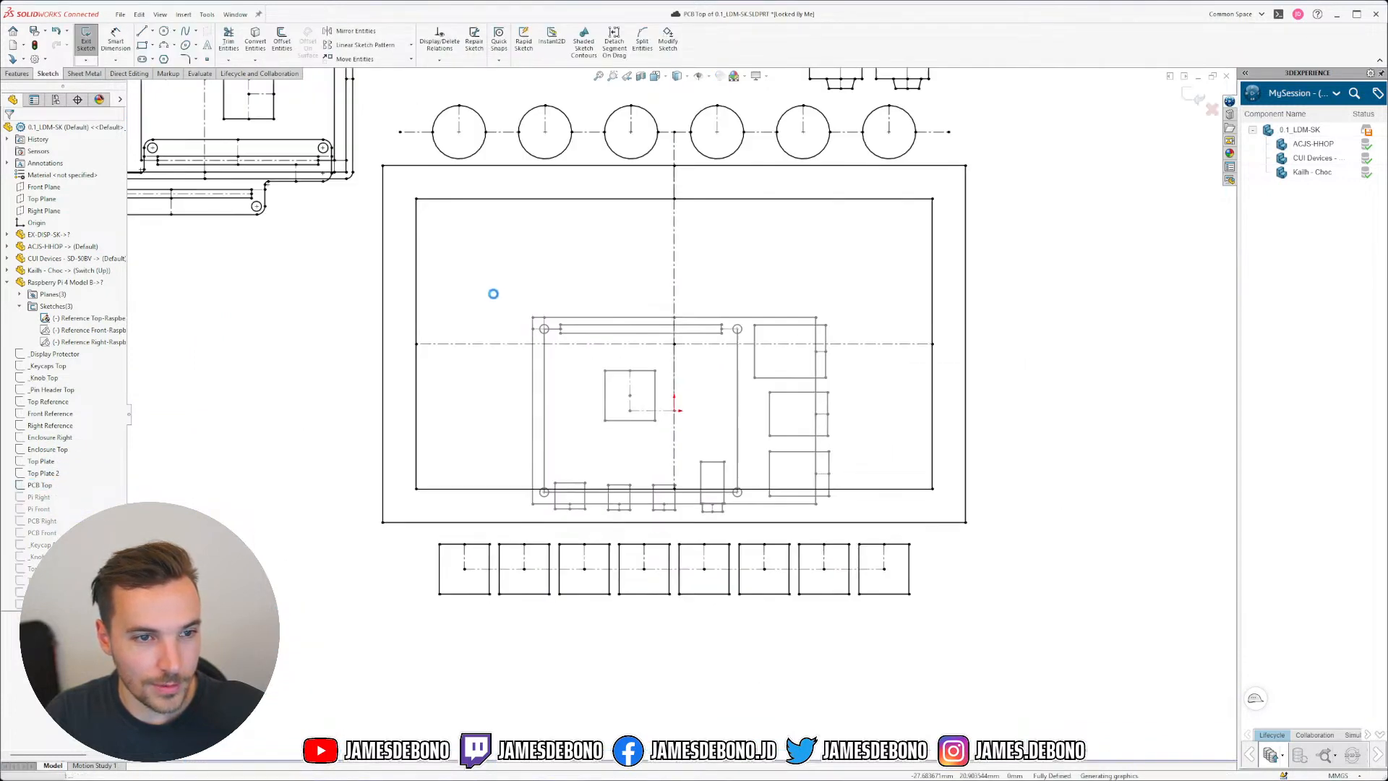
{"action": "scroll", "coordinate": [430, 278], "scroll_direction": "down", "scroll_amount": 3}
{"action": "scroll", "coordinate": [434, 239], "scroll_direction": "down", "scroll_amount": 3}
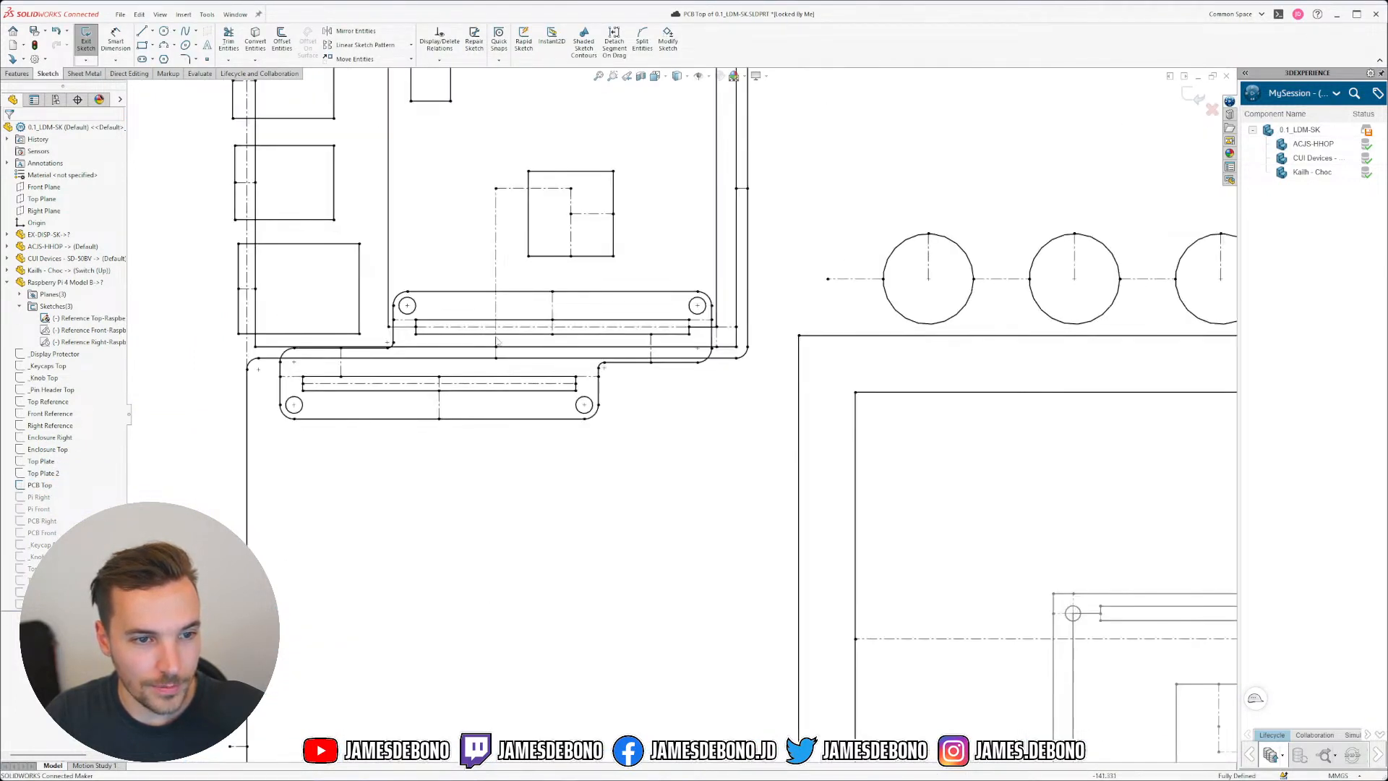
{"action": "scroll", "coordinate": [448, 201], "scroll_direction": "up", "scroll_amount": 2}
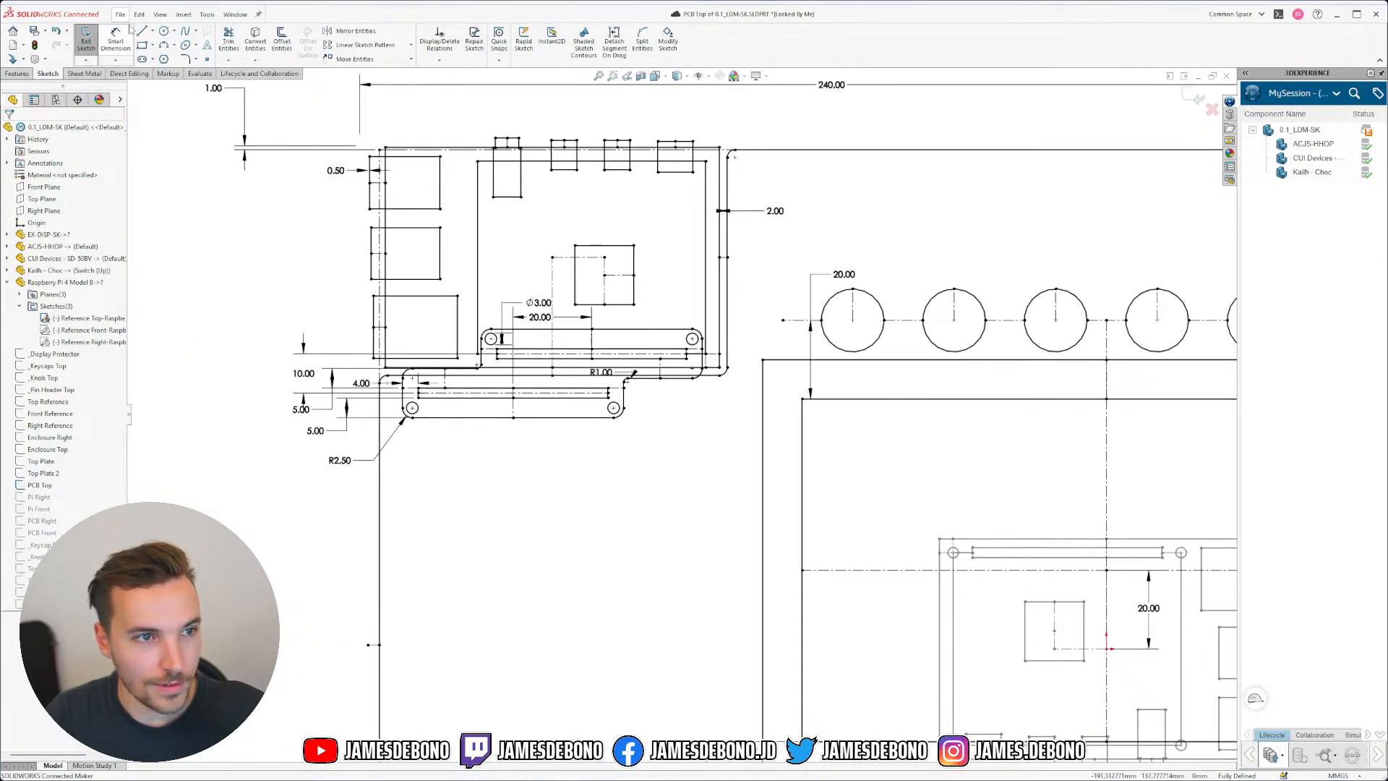
{"action": "left_click", "coordinate": [165, 32]}
{"action": "left_click", "coordinate": [478, 160]}
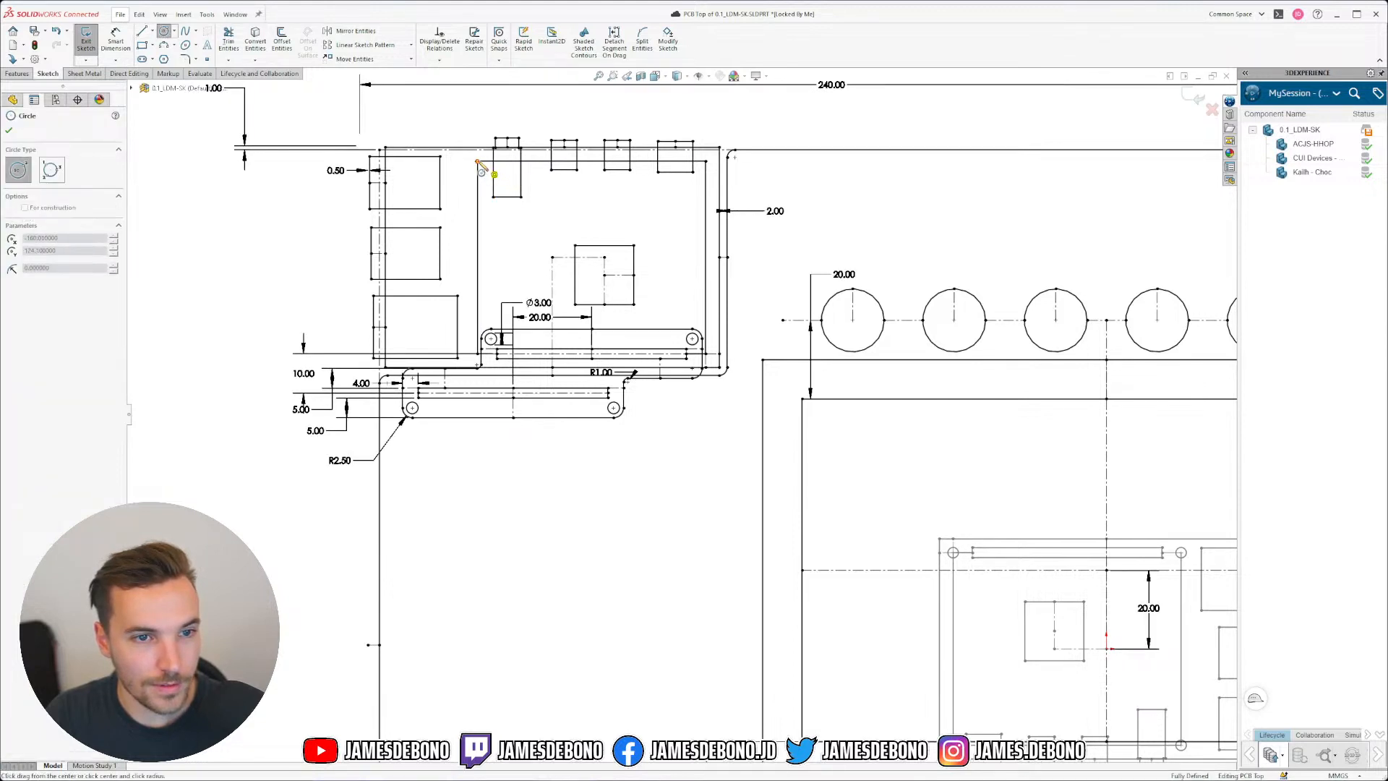
{"action": "left_click", "coordinate": [473, 162]}
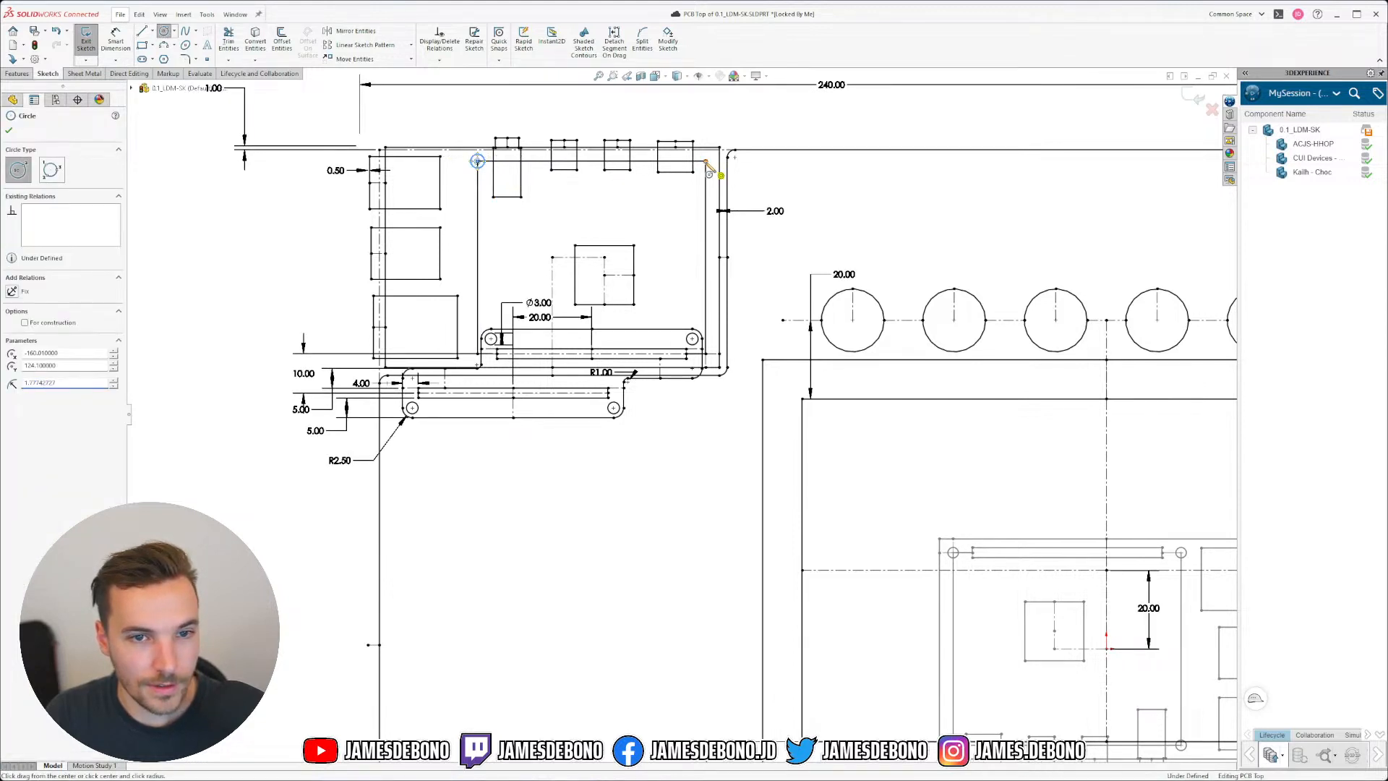
{"action": "left_click", "coordinate": [706, 160]}
{"action": "left_click", "coordinate": [713, 167]}
Step: Draw circles of about 1.4 mm and 1.5 mm radius on the two mounting-hole corners at the ends of the Raspberry Pi's pin header
{"action": "scroll", "coordinate": [711, 356], "scroll_direction": "down", "scroll_amount": 6}
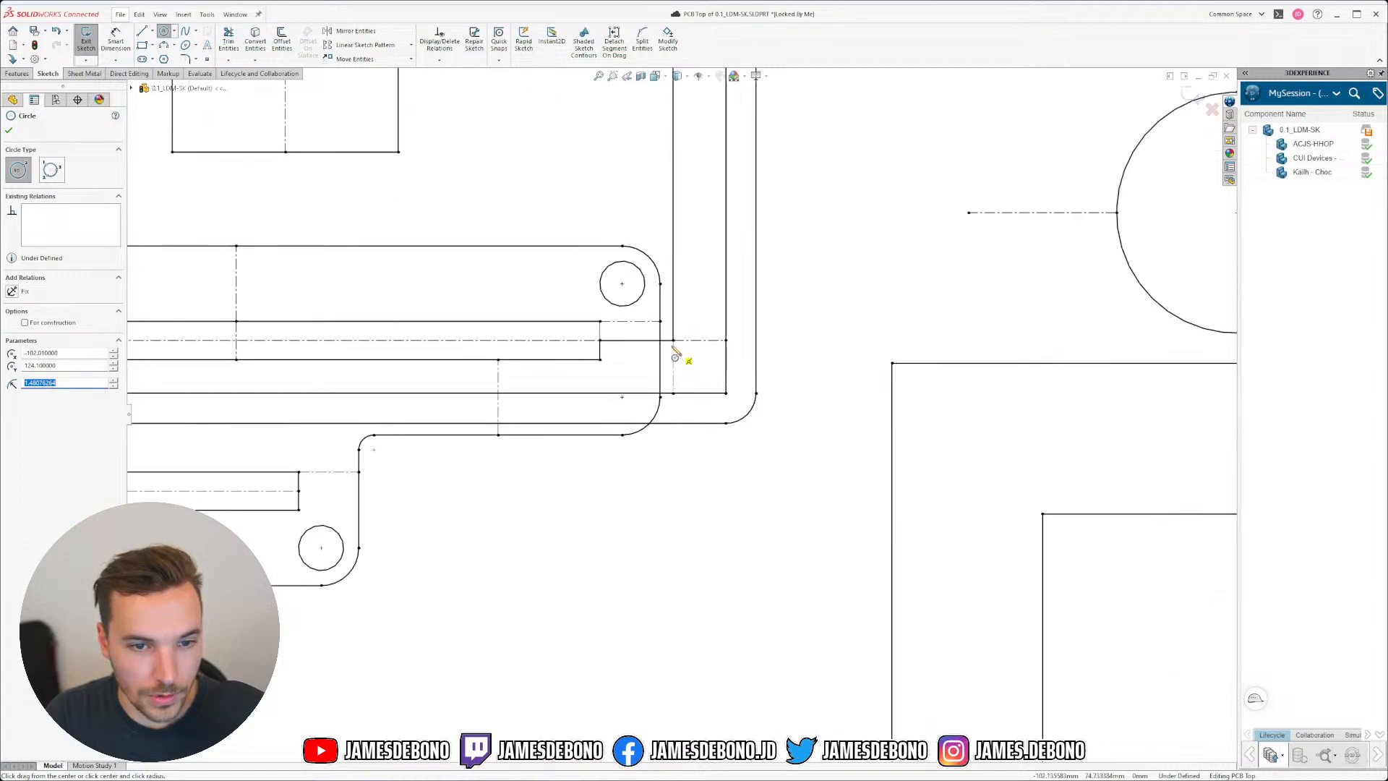
{"action": "left_click", "coordinate": [674, 341]}
{"action": "left_click", "coordinate": [692, 361]}
{"action": "scroll", "coordinate": [599, 340], "scroll_direction": "up", "scroll_amount": 6}
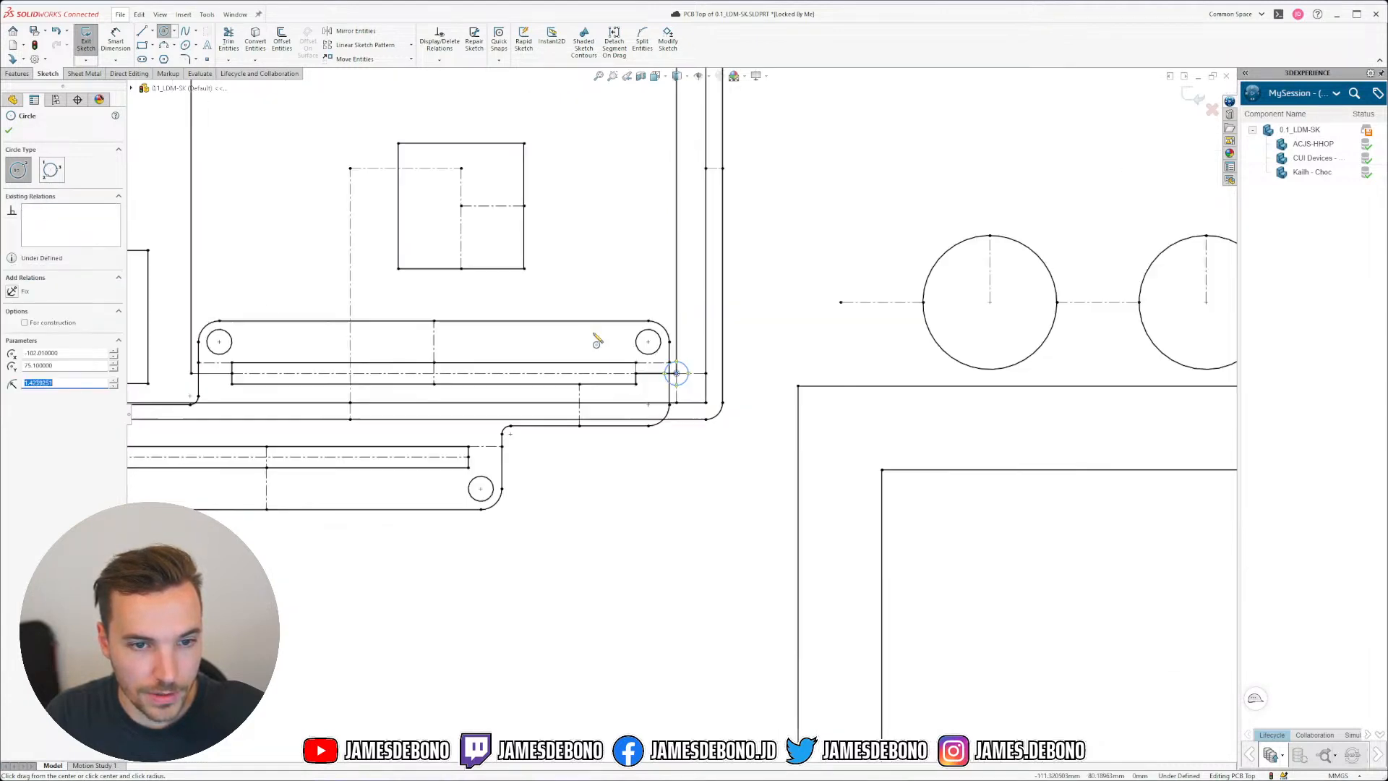
{"action": "scroll", "coordinate": [417, 397], "scroll_direction": "down", "scroll_amount": 5}
{"action": "left_click", "coordinate": [412, 389]}
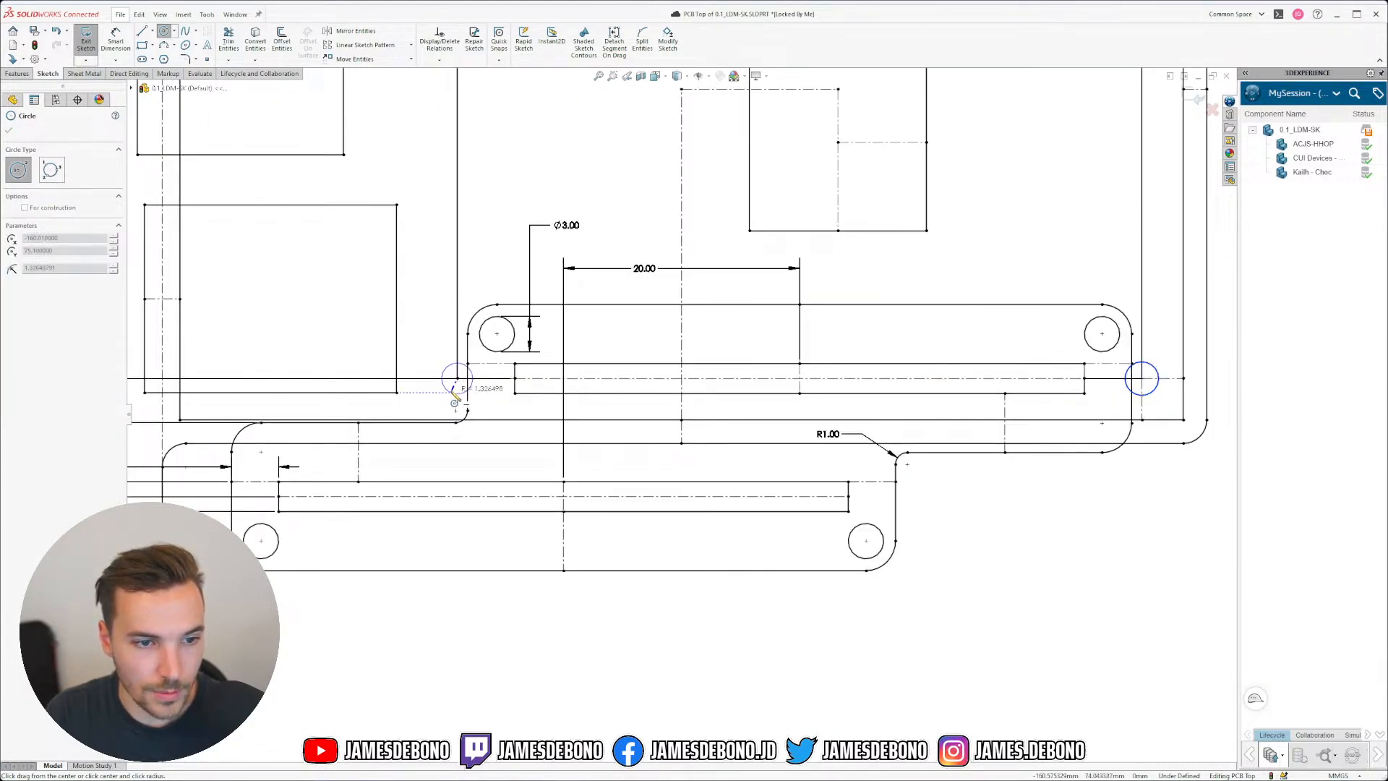
{"action": "left_click", "coordinate": [561, 376]}
{"action": "key", "text": "Escape"}
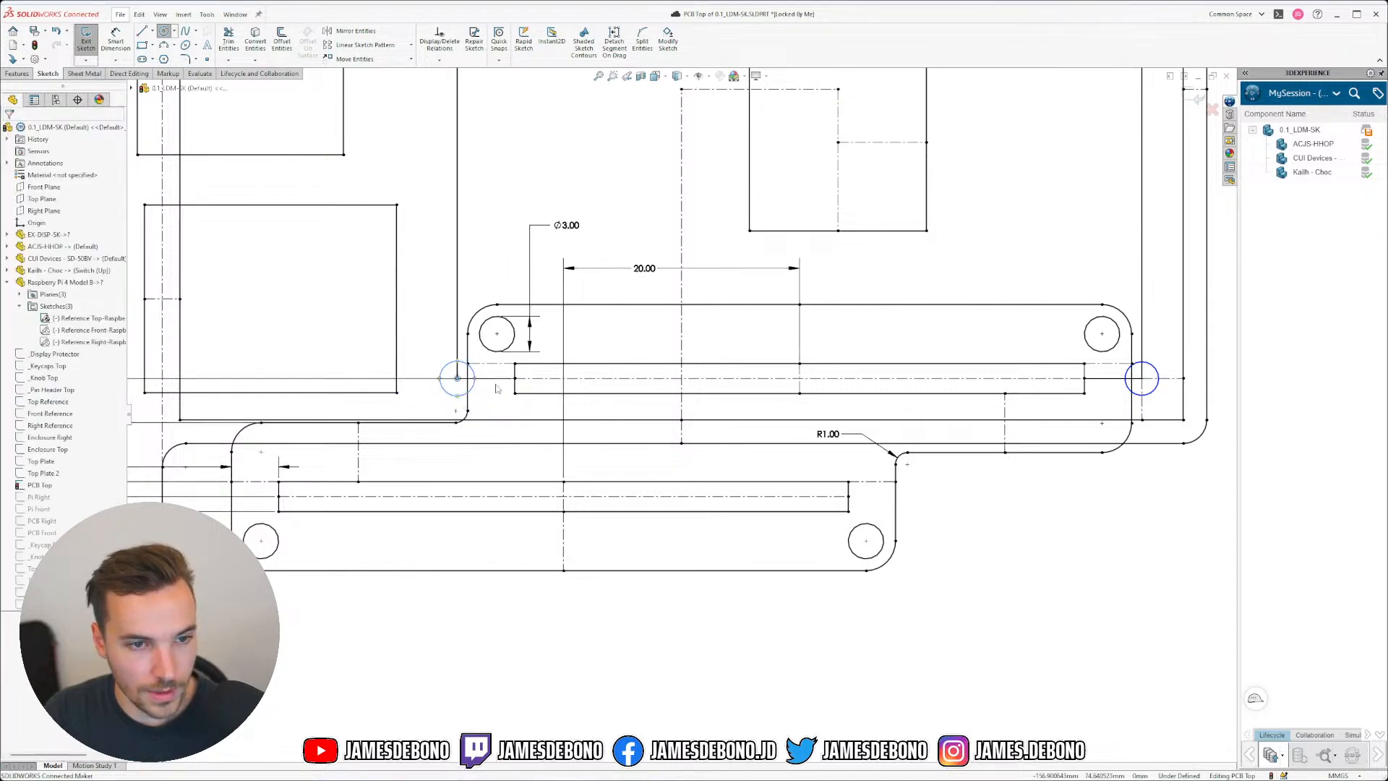
Step: Apply an equal relation between the header-end circle nearest the 2.00 mm gap and the matching hole circle in the referenced Raspberry Pi sketch
{"action": "scroll", "coordinate": [681, 414], "scroll_direction": "up", "scroll_amount": 5}
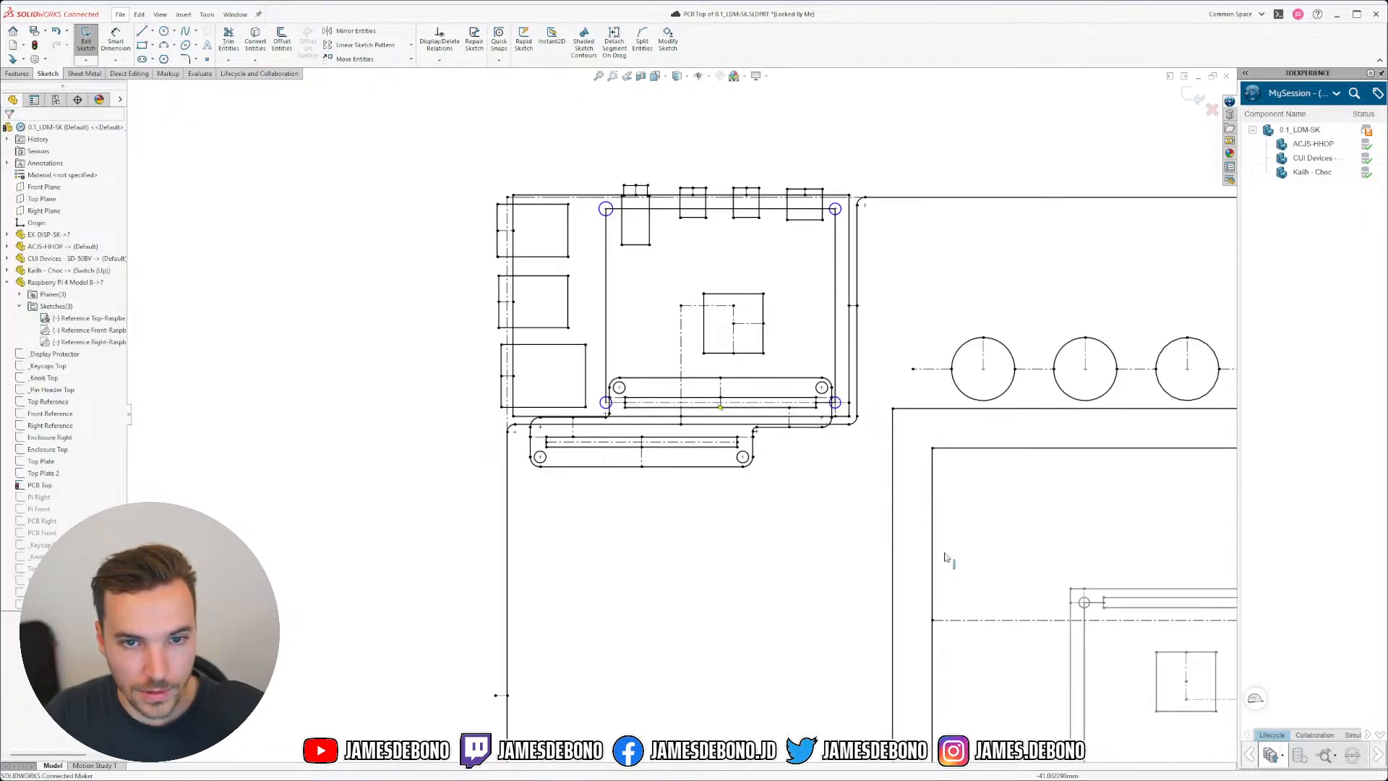
{"action": "scroll", "coordinate": [948, 561], "scroll_direction": "up", "scroll_amount": 2}
{"action": "scroll", "coordinate": [950, 568], "scroll_direction": "down", "scroll_amount": 2}
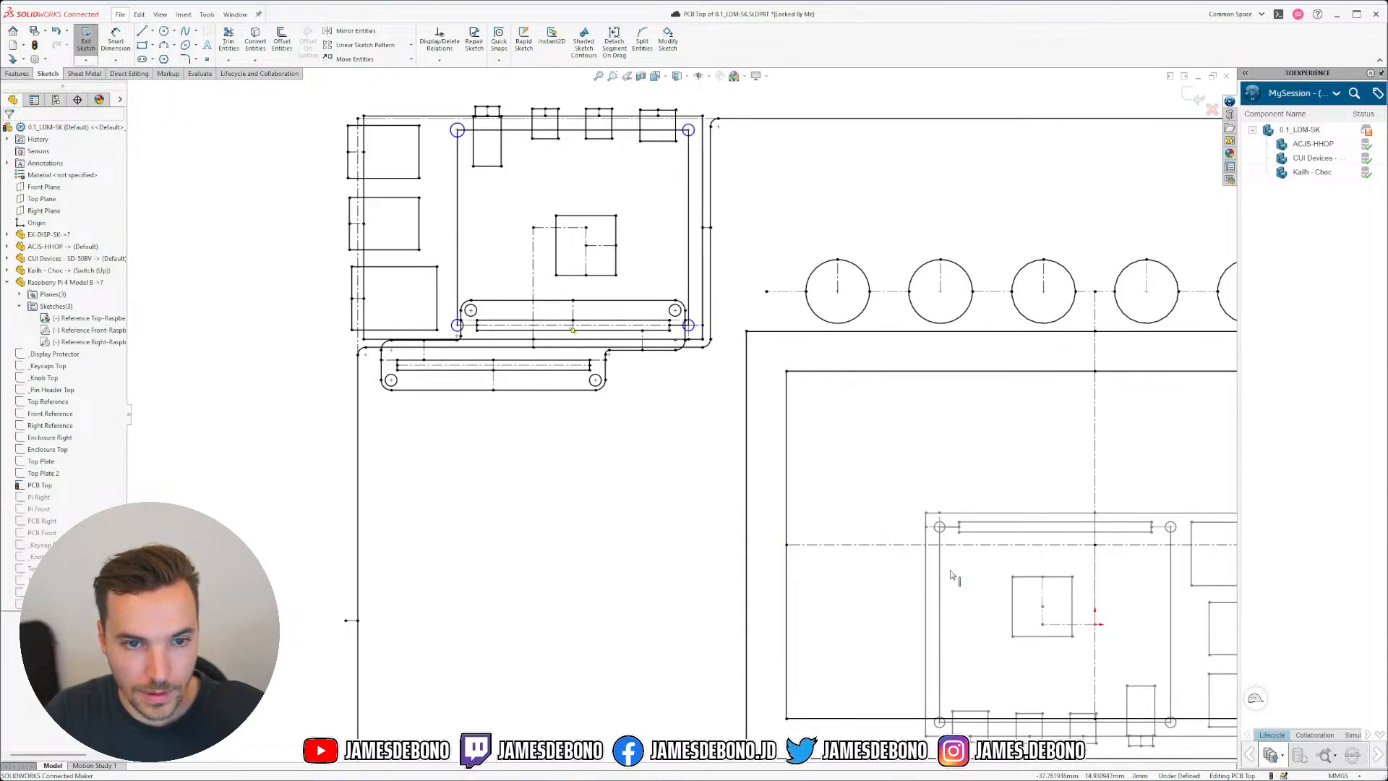
{"action": "left_click", "coordinate": [939, 527]}
{"action": "left_click", "coordinate": [690, 327], "text": "ctrl"}
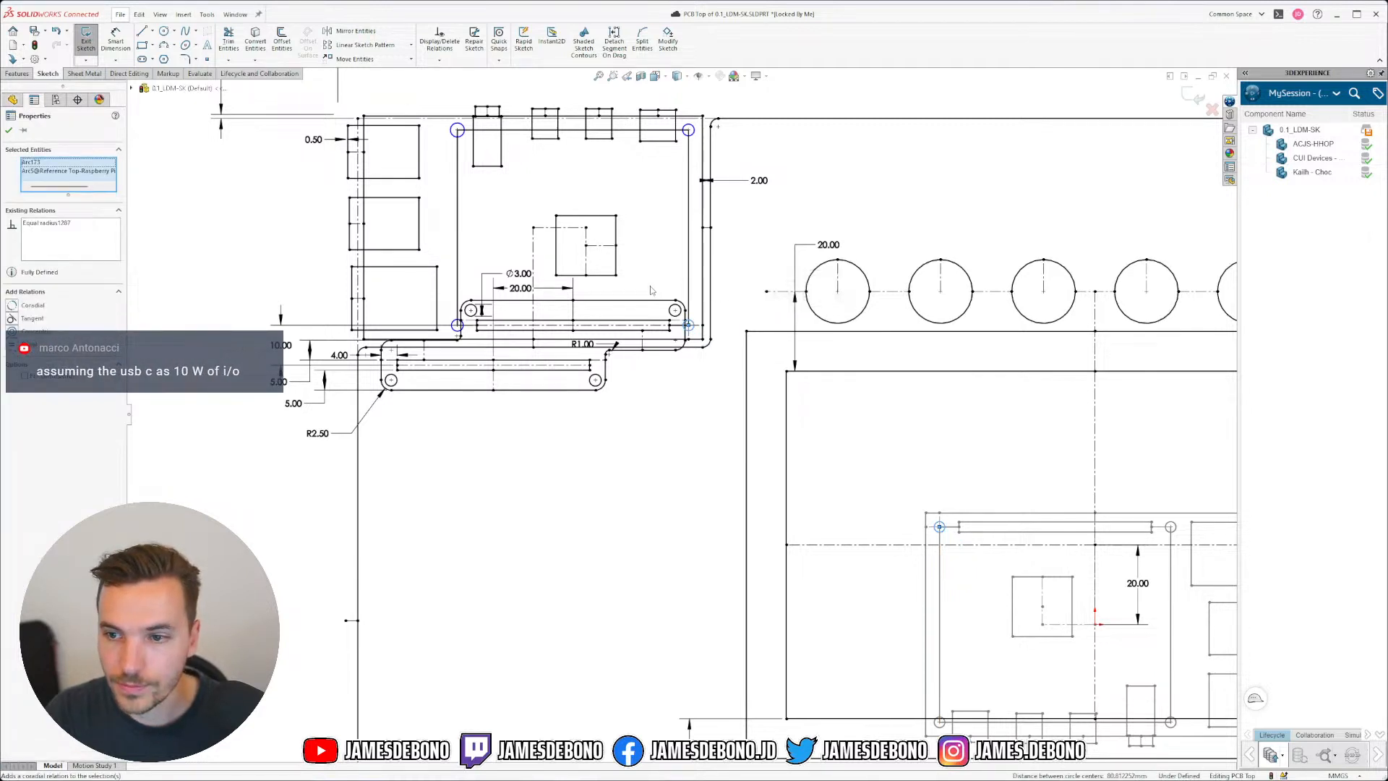
{"action": "scroll", "coordinate": [514, 289], "scroll_direction": "up", "scroll_amount": 2}
{"action": "scroll", "coordinate": [477, 253], "scroll_direction": "down", "scroll_amount": 3}
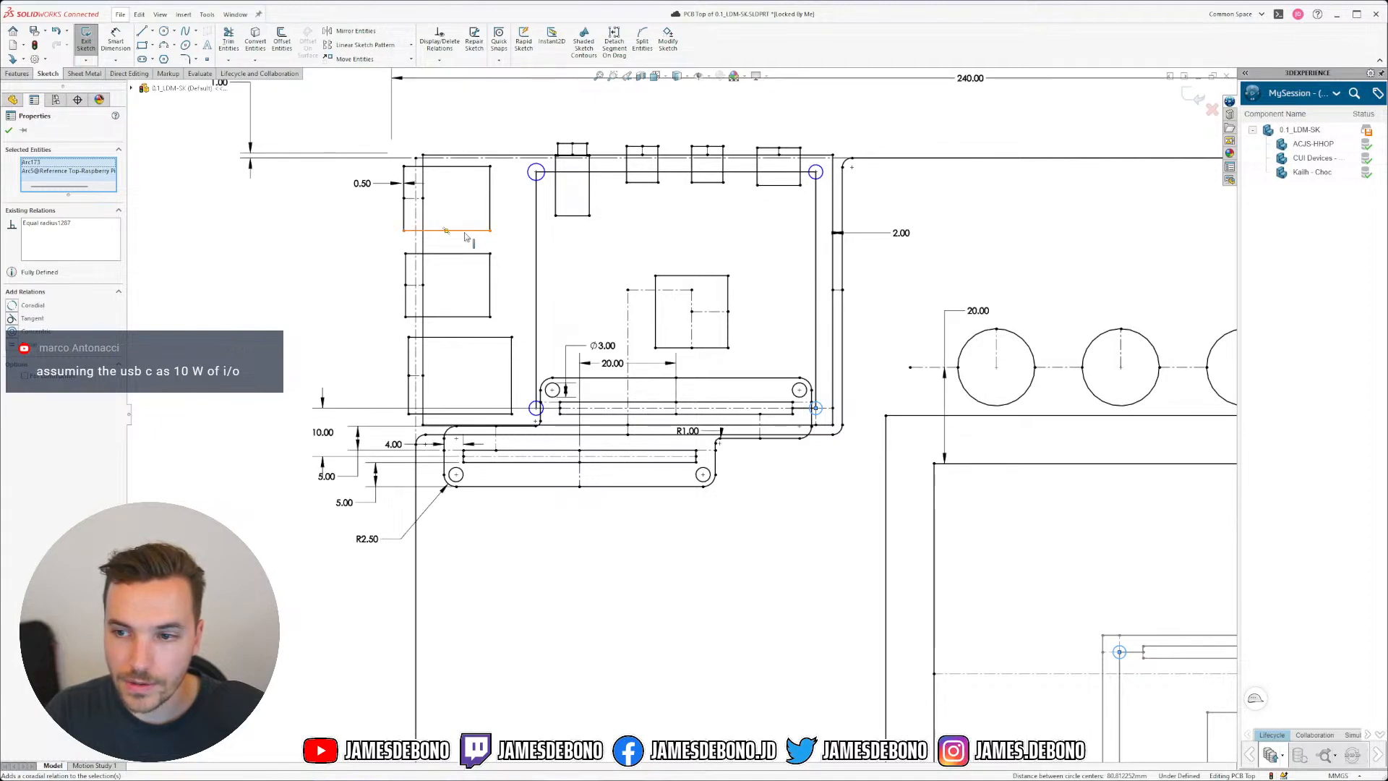
{"action": "scroll", "coordinate": [474, 264], "scroll_direction": "up", "scroll_amount": 2}
{"action": "scroll", "coordinate": [636, 279], "scroll_direction": "down", "scroll_amount": 4}
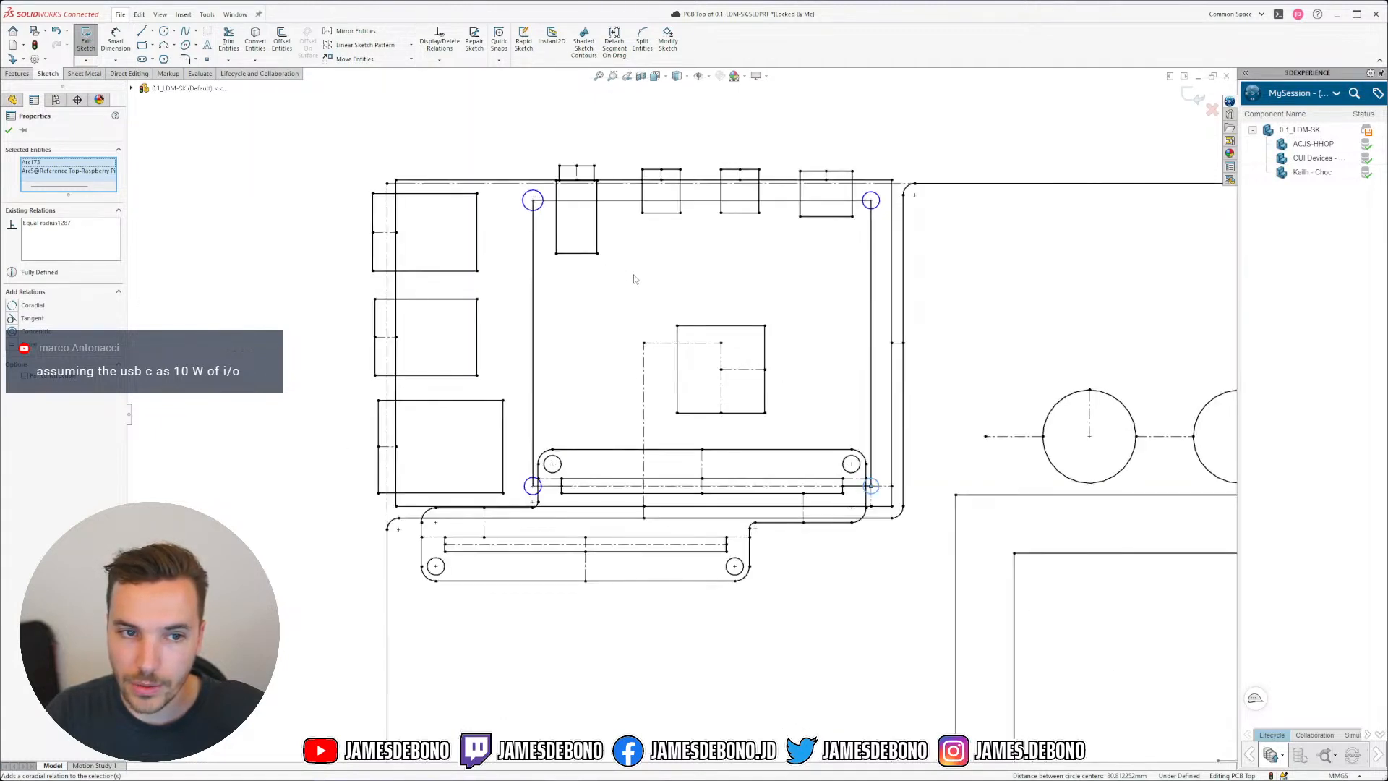
{"action": "key", "text": "Escape"}
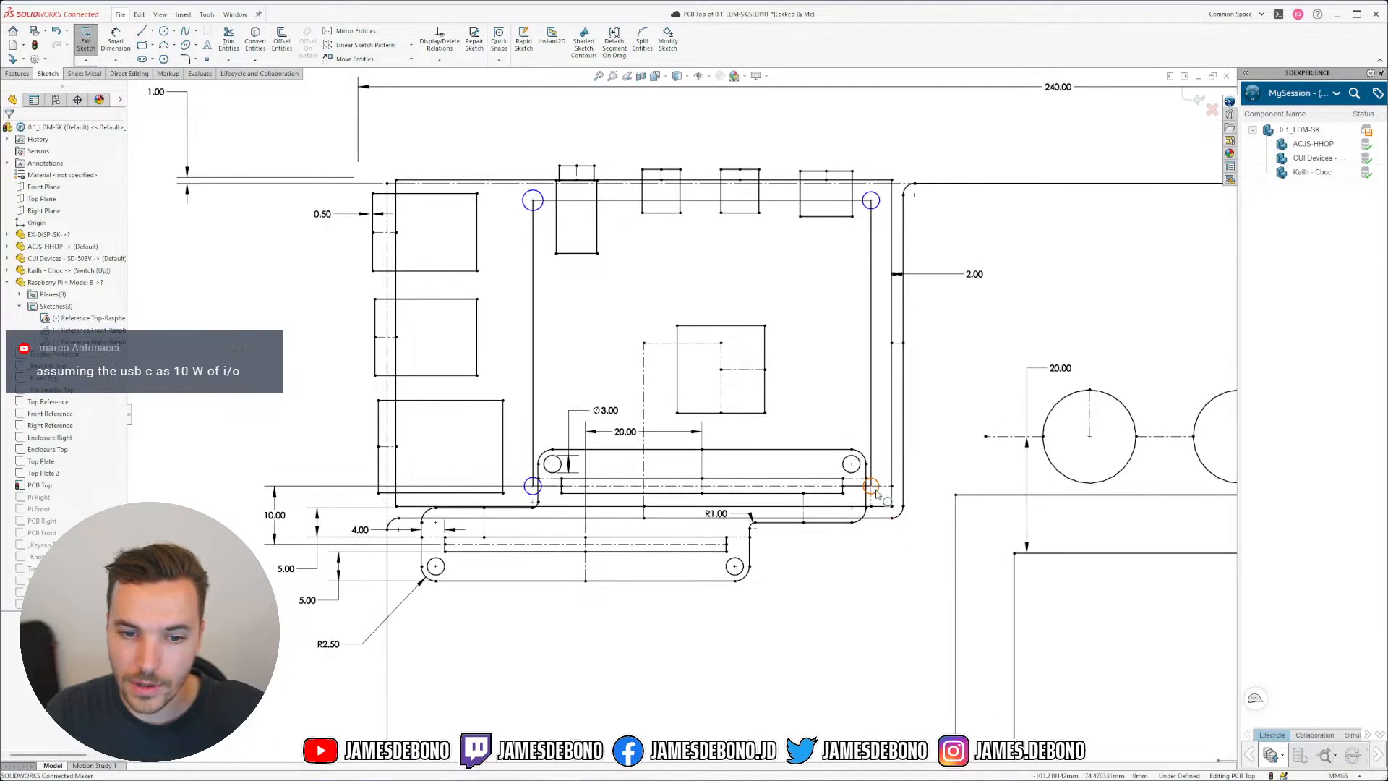
{"action": "left_click", "coordinate": [871, 488]}
{"action": "left_click", "coordinate": [533, 201], "text": "ctrl"}
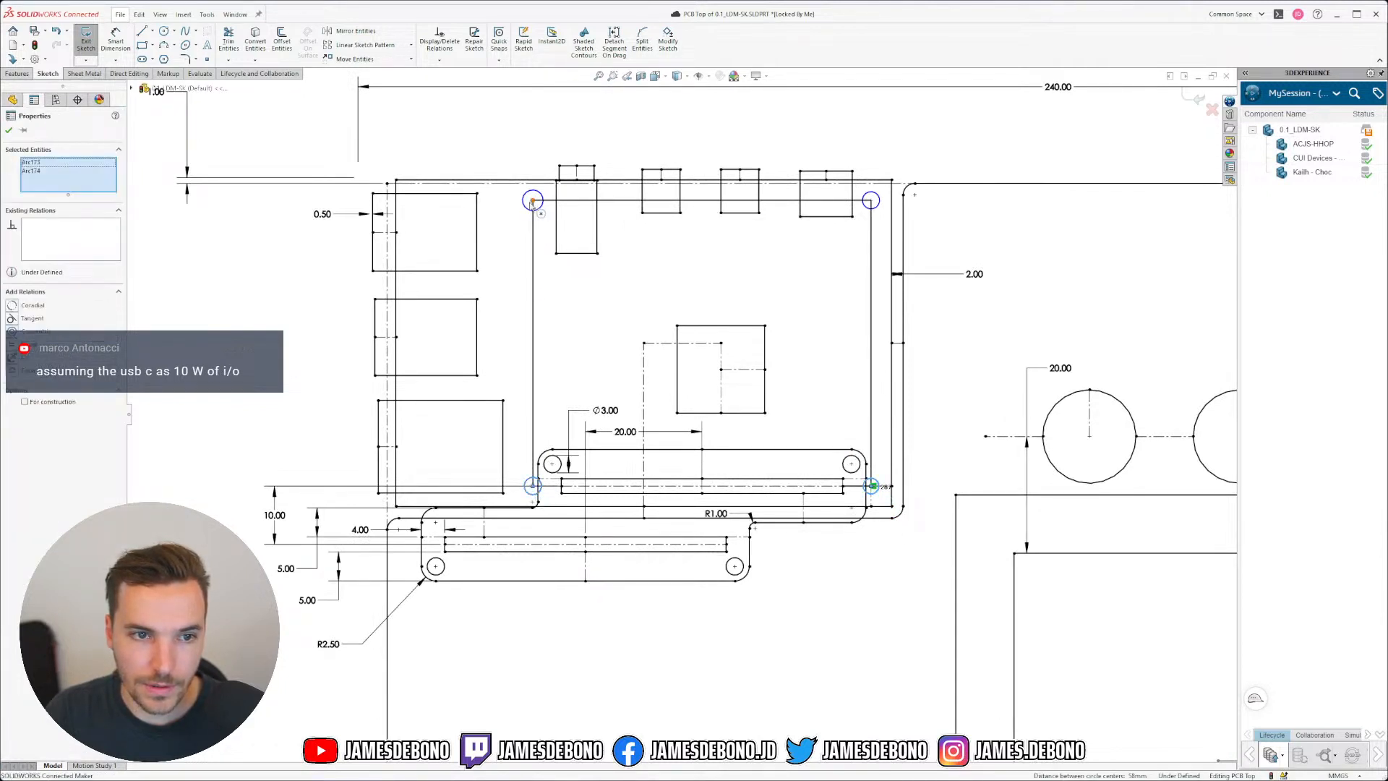
{"action": "left_click", "coordinate": [872, 201], "text": "ctrl"}
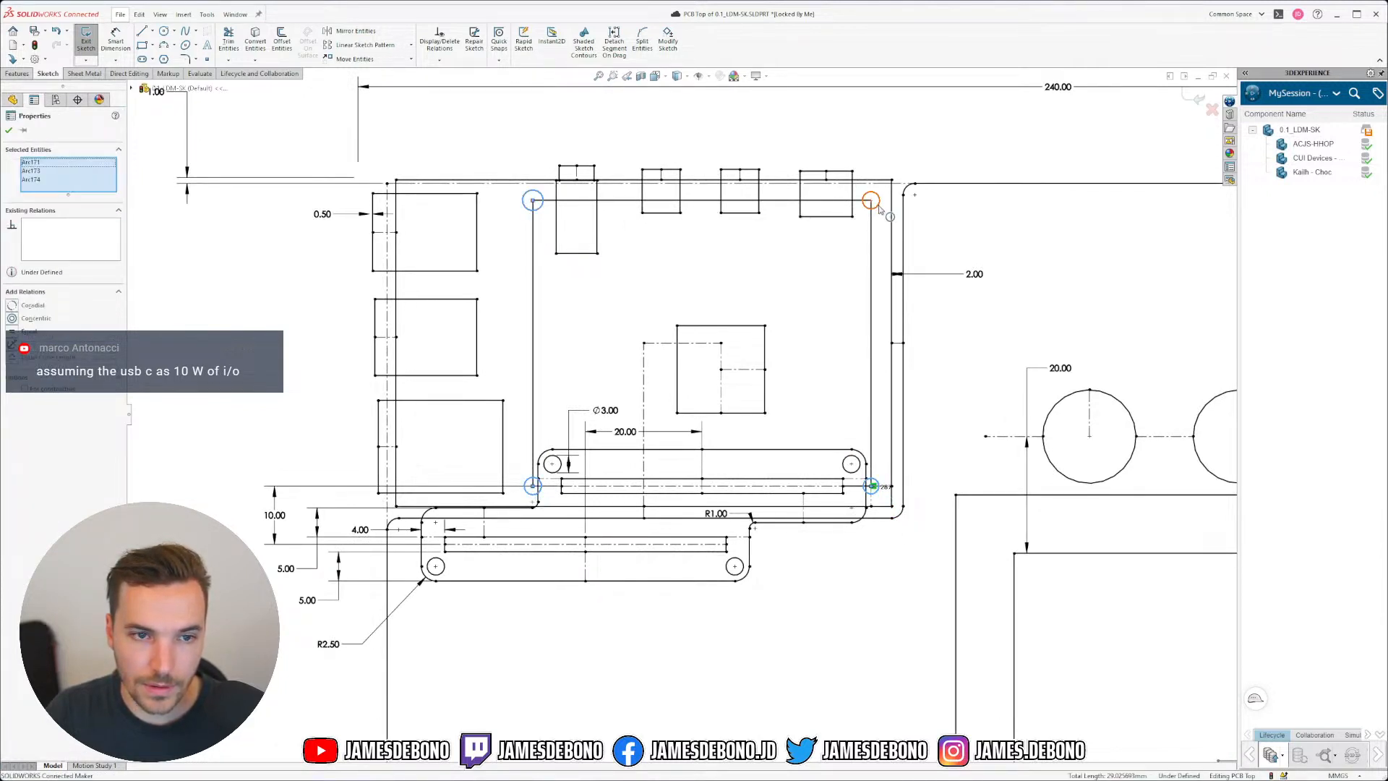
{"action": "left_click", "coordinate": [880, 210], "text": "ctrl"}
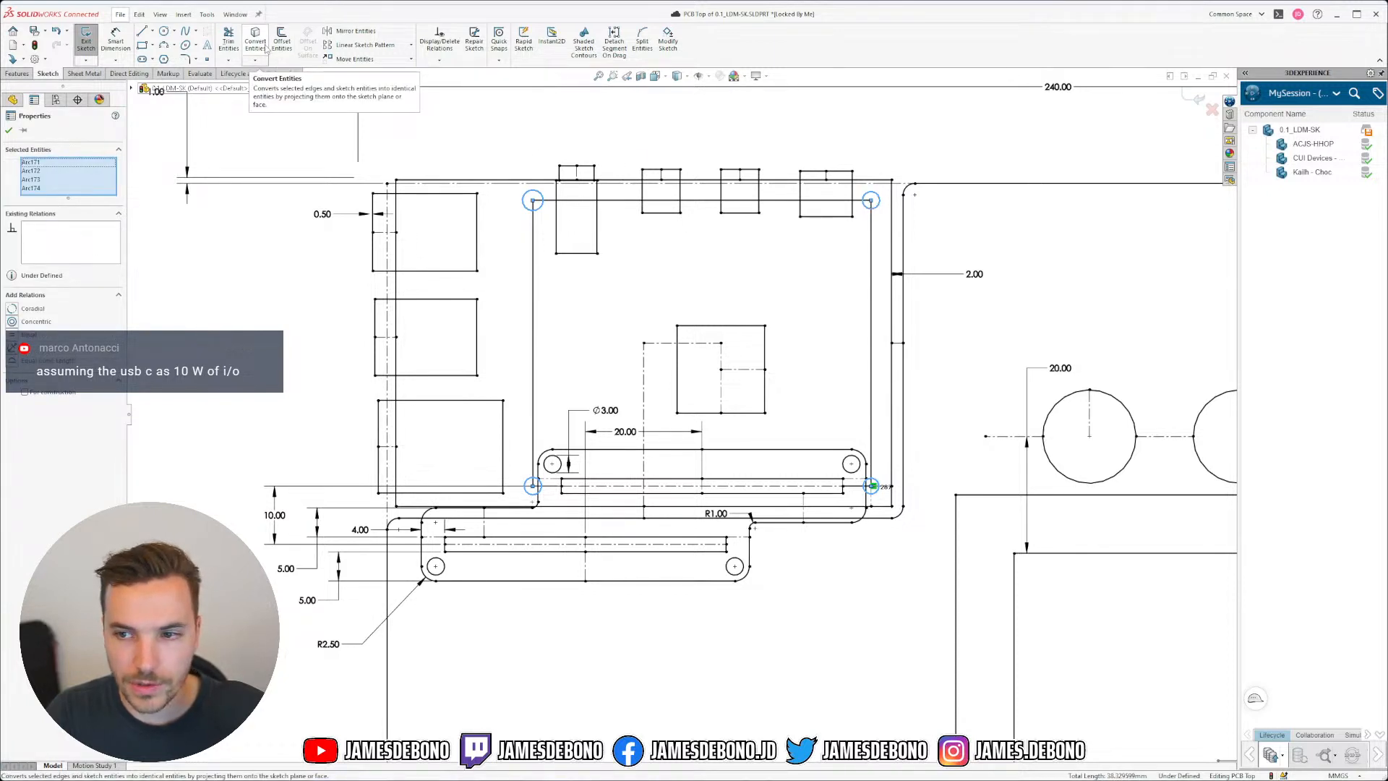
{"action": "left_click", "coordinate": [264, 47]}
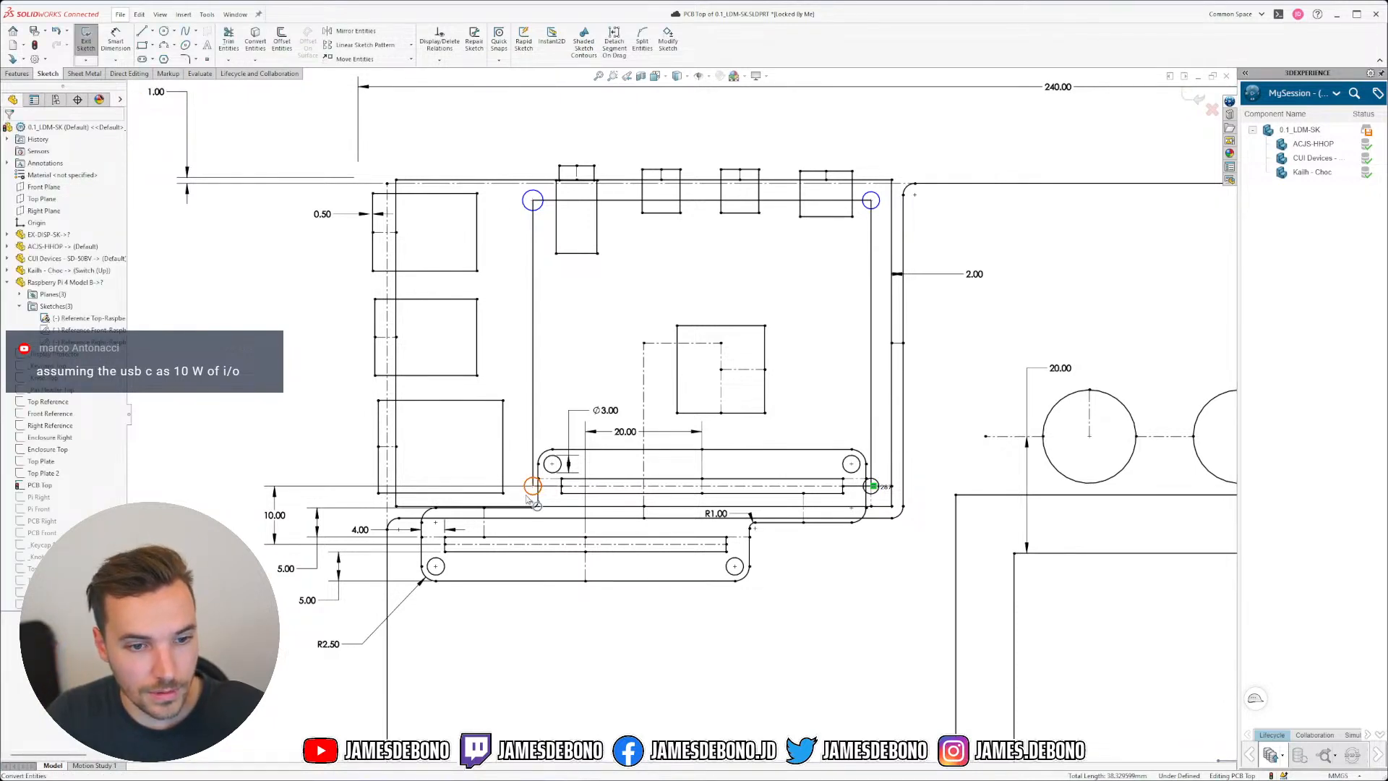
{"action": "left_click", "coordinate": [531, 496]}
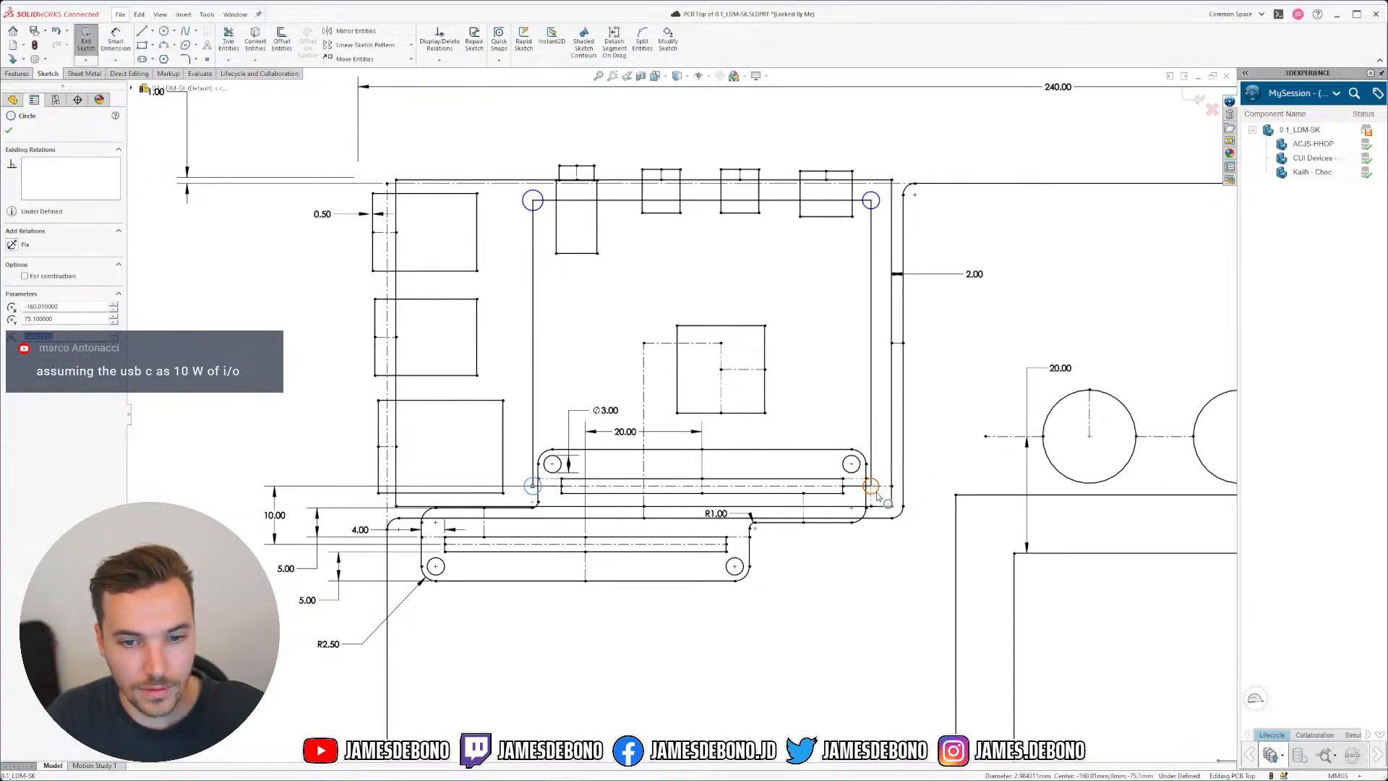
{"action": "left_click", "coordinate": [532, 200]}
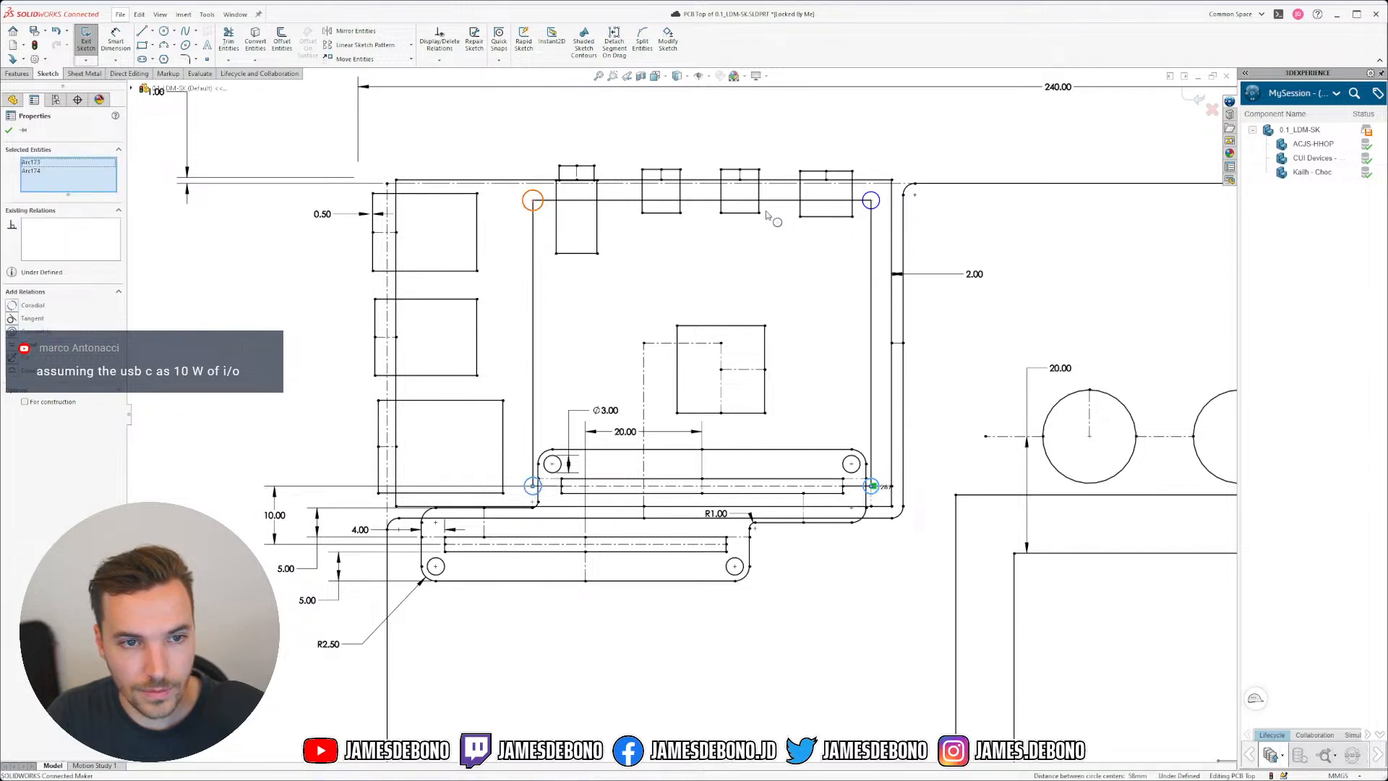
{"action": "left_click", "coordinate": [882, 208], "text": "ctrl"}
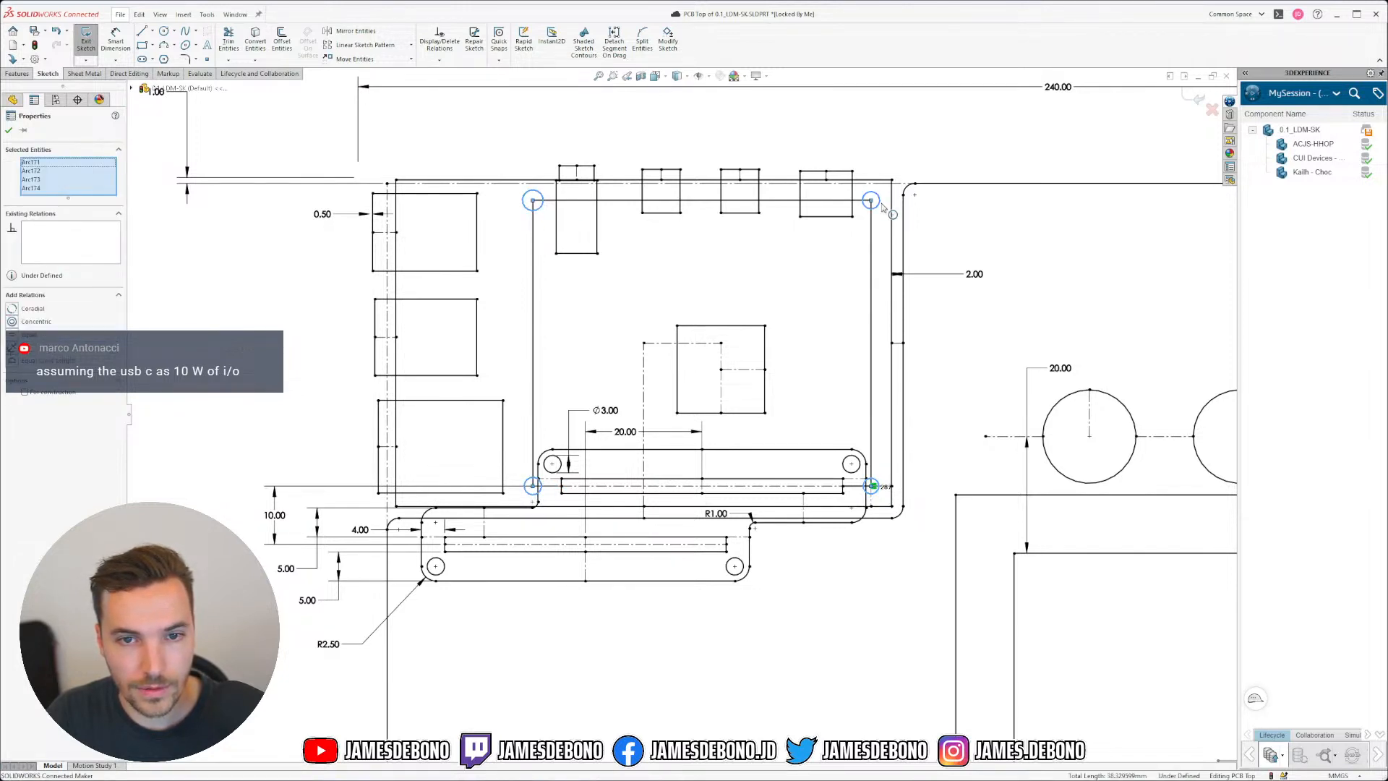
{"action": "left_click", "coordinate": [255, 38]}
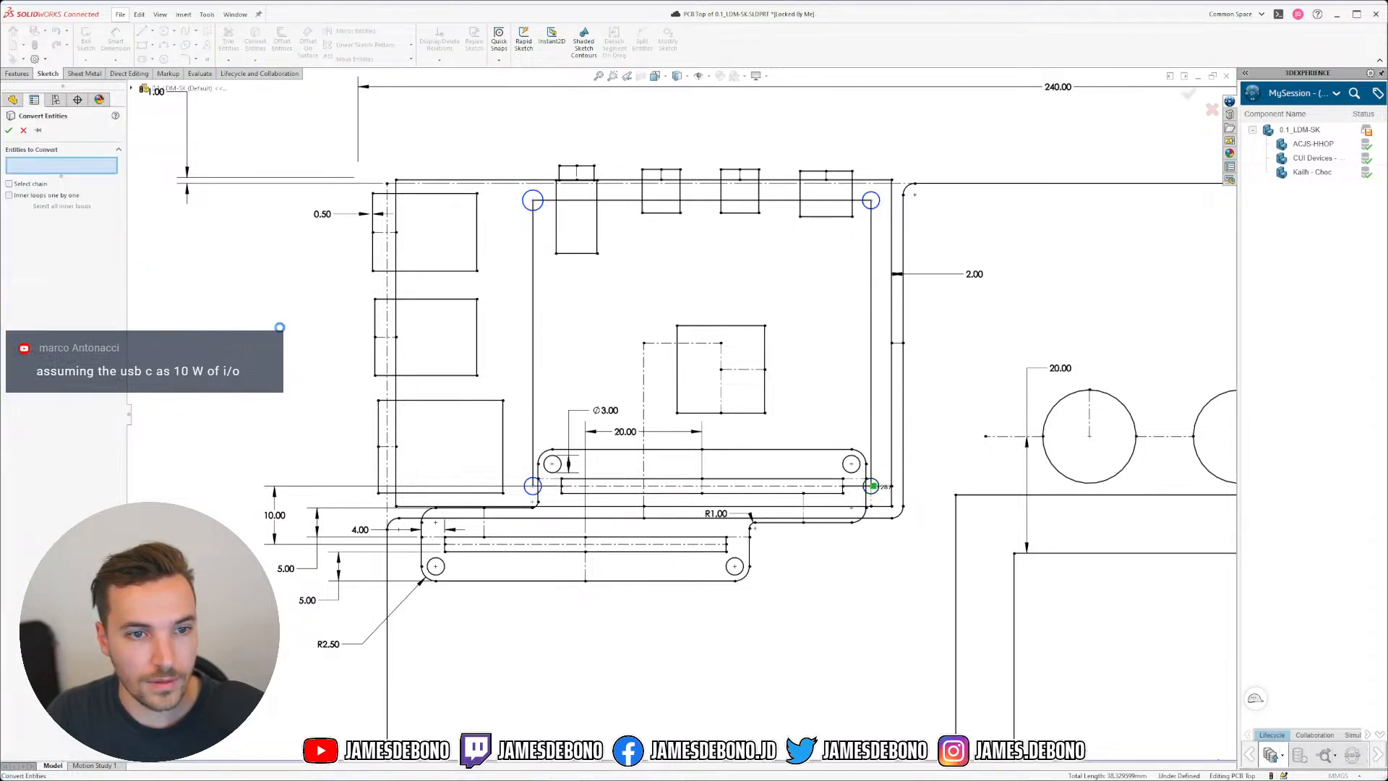
{"action": "key", "text": "Escape"}
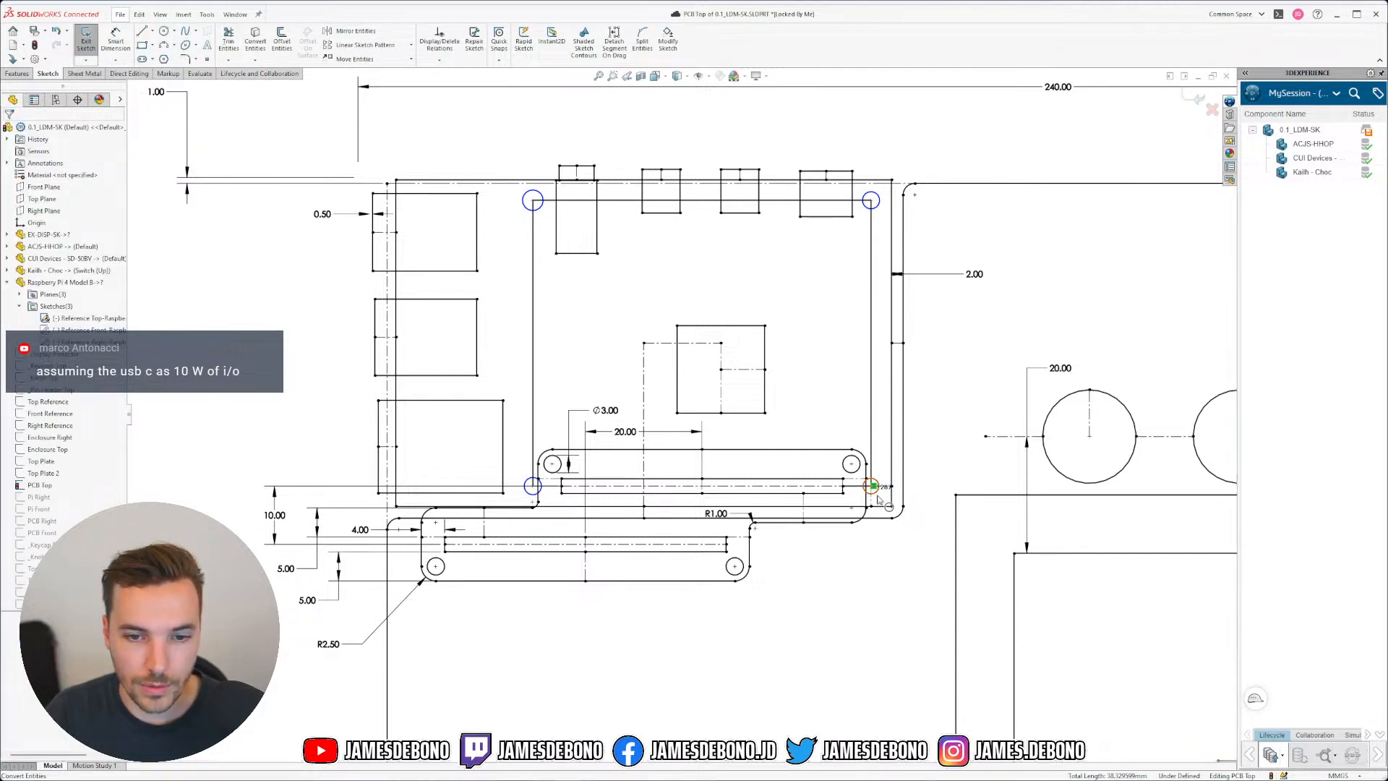
Step: Apply an equal relation across the four Raspberry Pi mounting-hole circles so they all share one diameter
{"action": "left_click", "coordinate": [877, 492]}
{"action": "left_click", "coordinate": [541, 208], "text": "ctrl"}
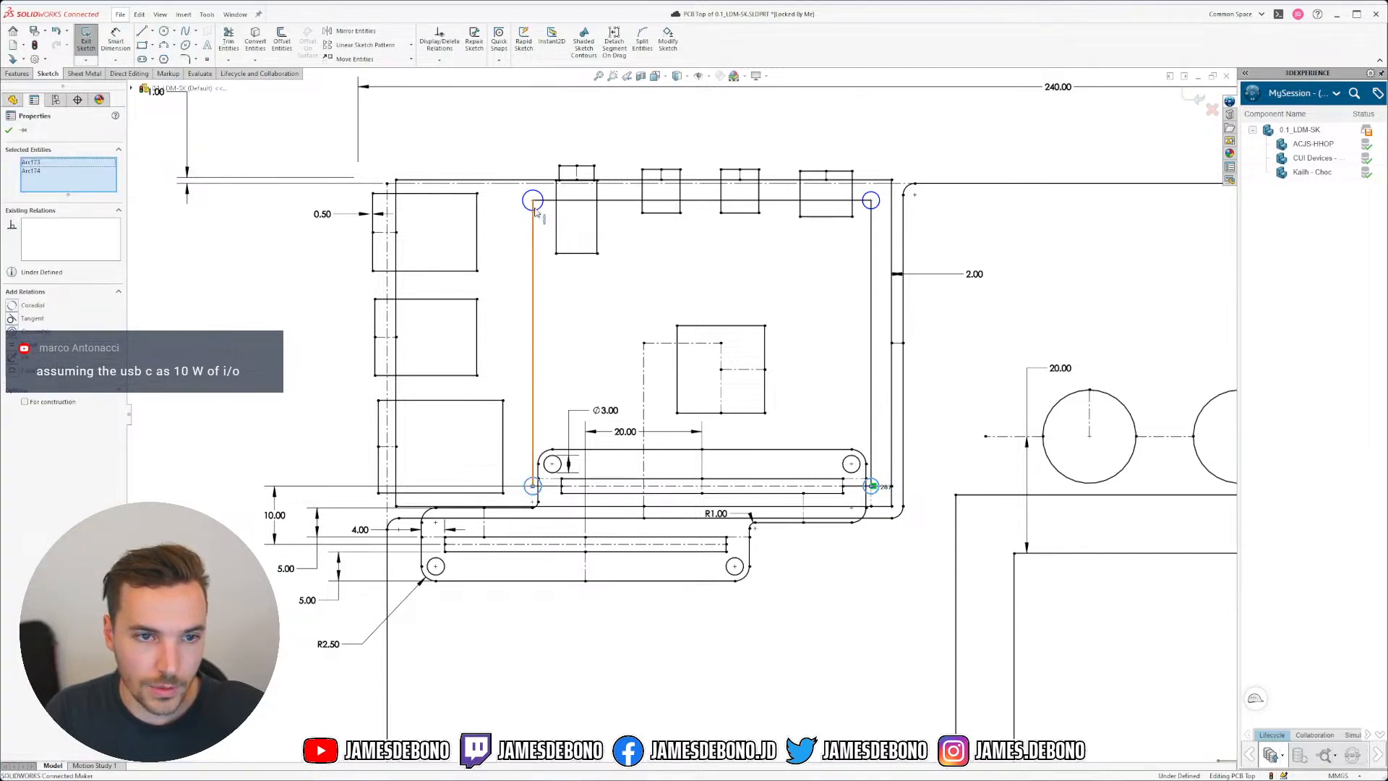
{"action": "left_click", "coordinate": [541, 209], "text": "ctrl"}
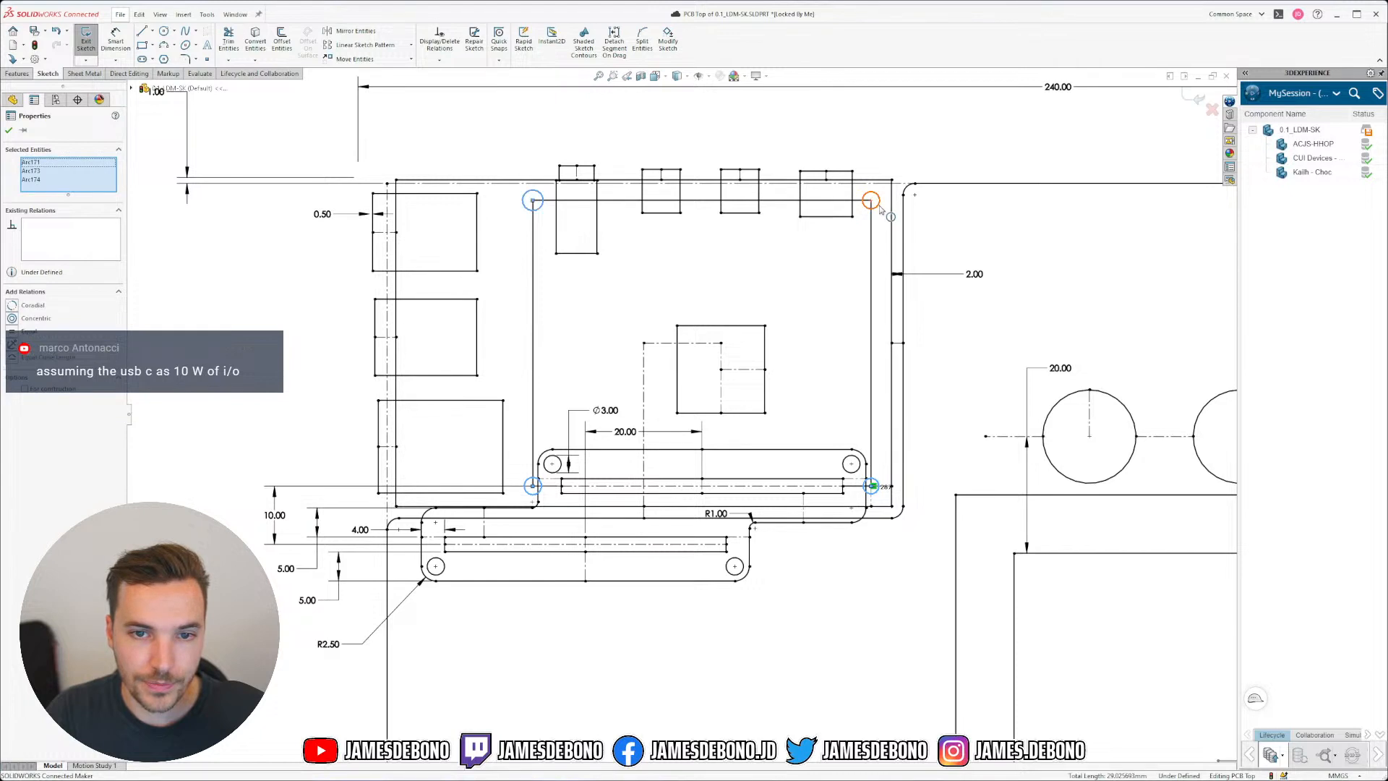
{"action": "left_click", "coordinate": [880, 207], "text": "ctrl"}
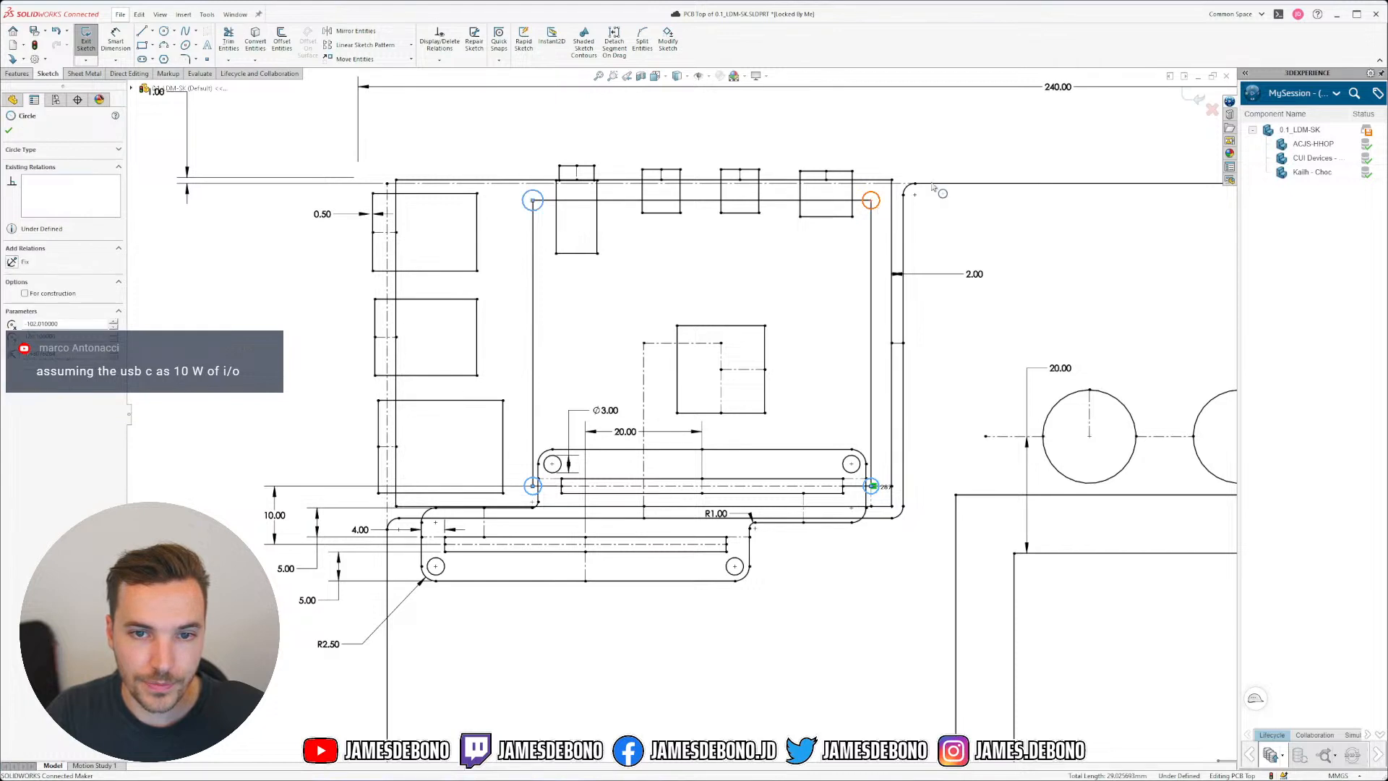
{"action": "left_click", "coordinate": [1015, 240]}
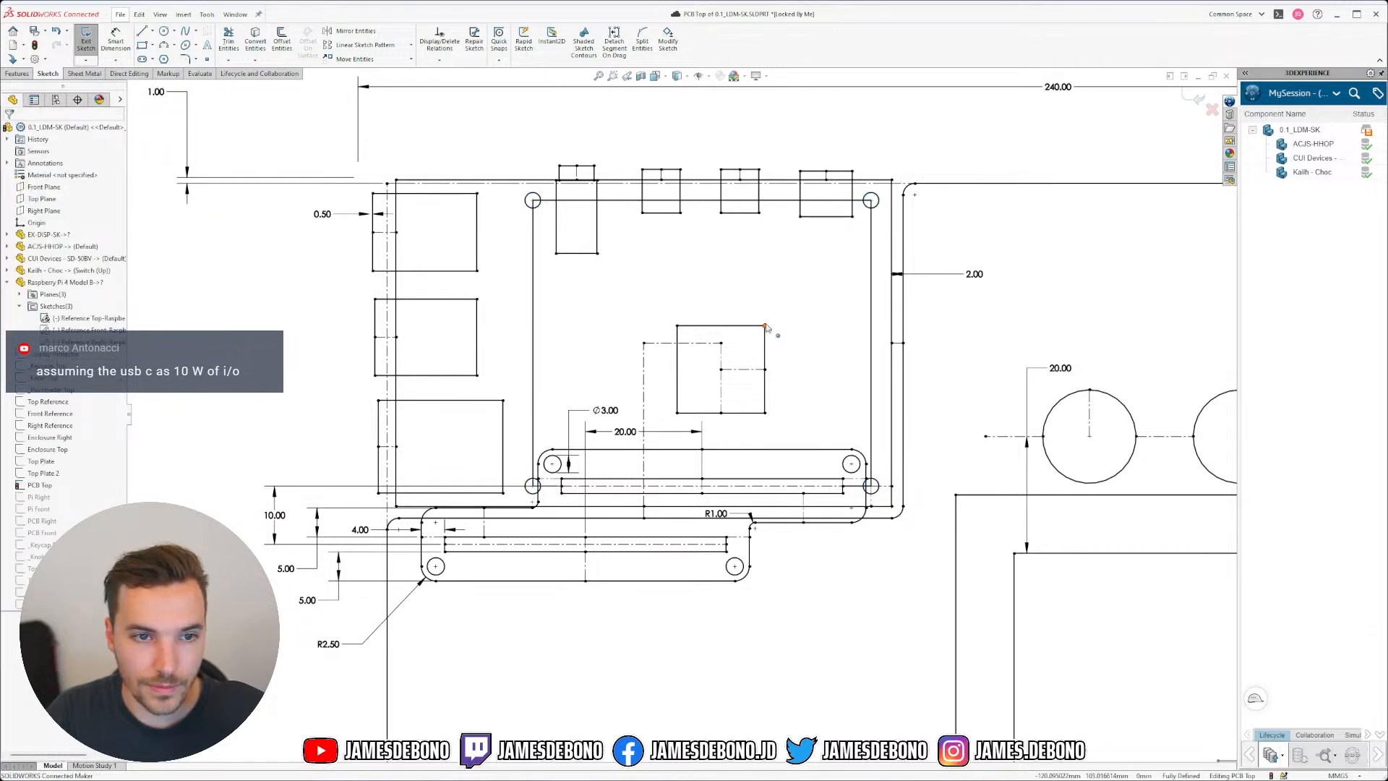
Step: Convert the rectangle lines joining the four Raspberry Pi mounting holes to construction geometry
{"action": "scroll", "coordinate": [638, 421], "scroll_direction": "up", "scroll_amount": 1}
{"action": "scroll", "coordinate": [636, 420], "scroll_direction": "down", "scroll_amount": 1}
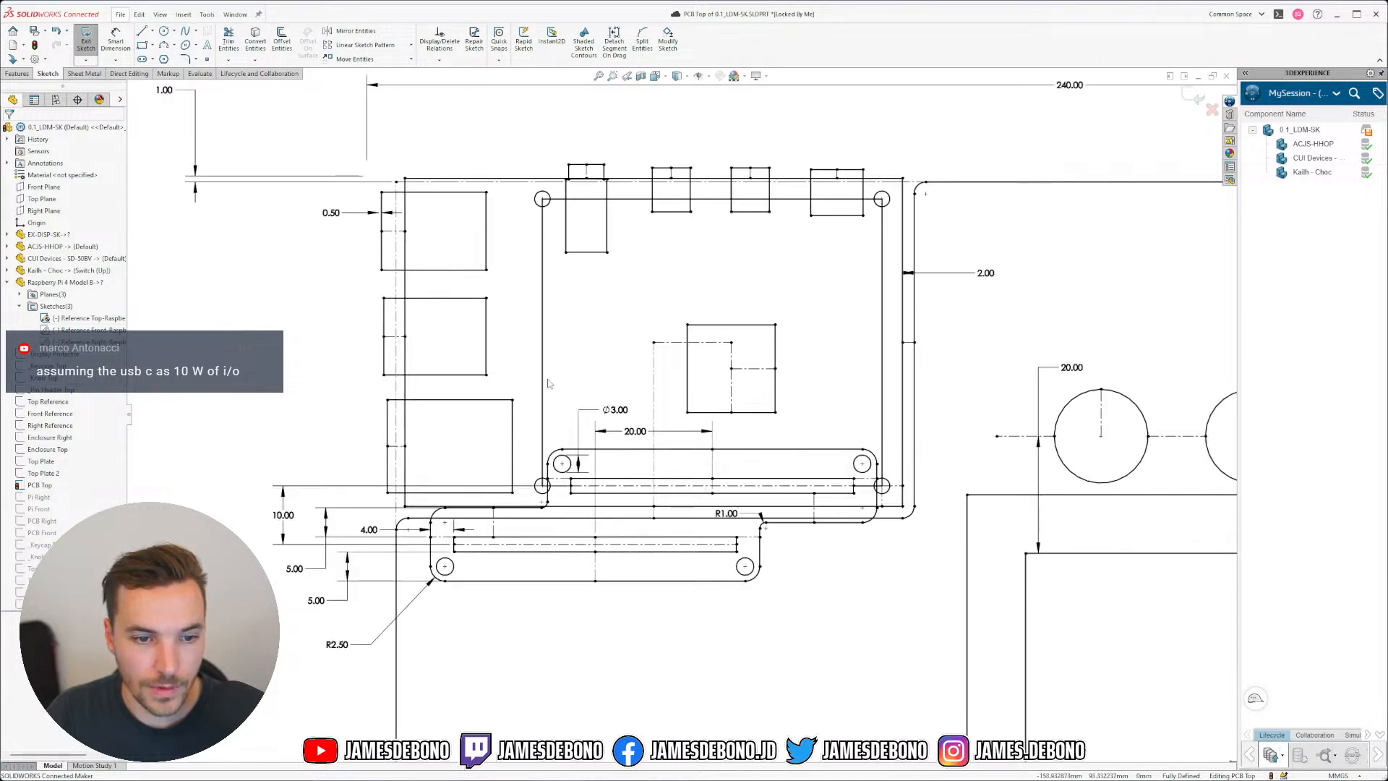
{"action": "left_click", "coordinate": [548, 405]}
{"action": "left_click", "coordinate": [865, 491], "text": "ctrl"}
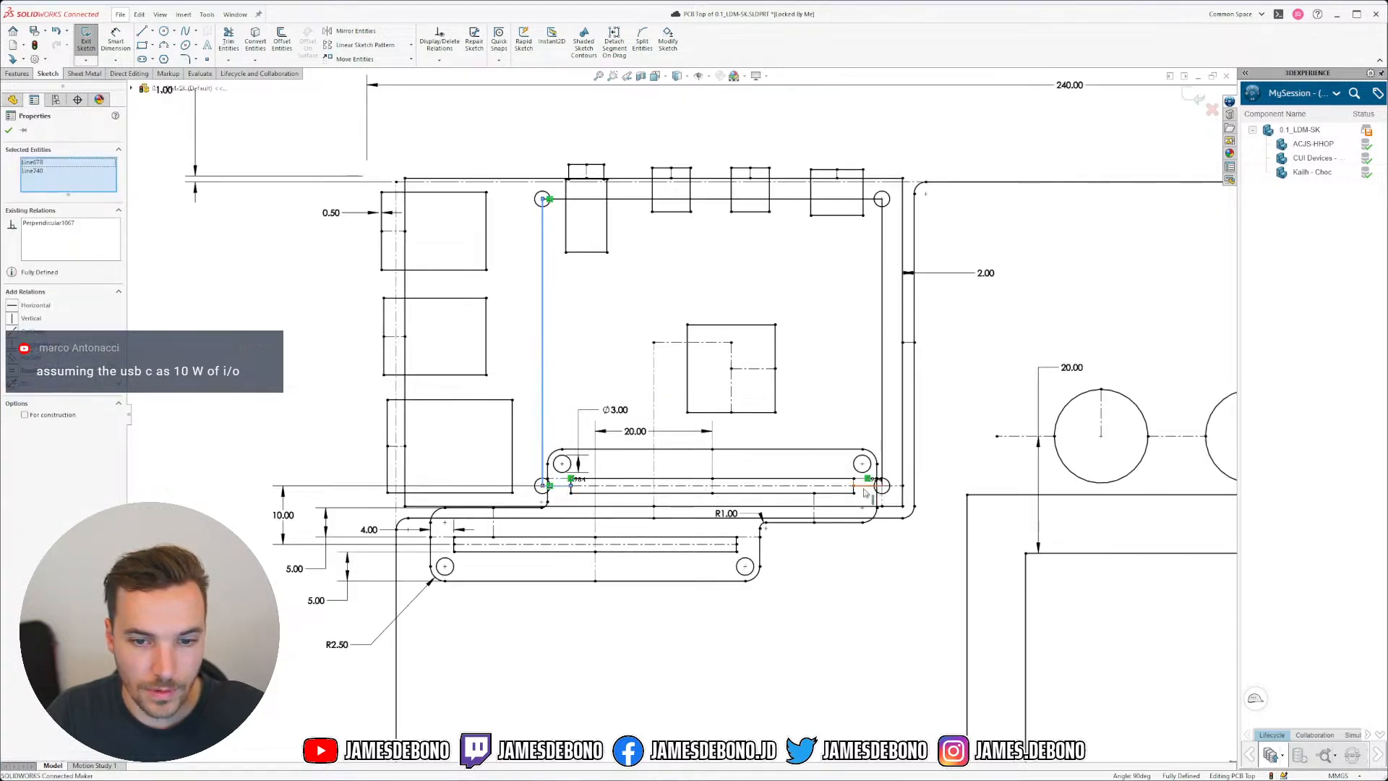
{"action": "left_click", "coordinate": [882, 454], "text": "ctrl"}
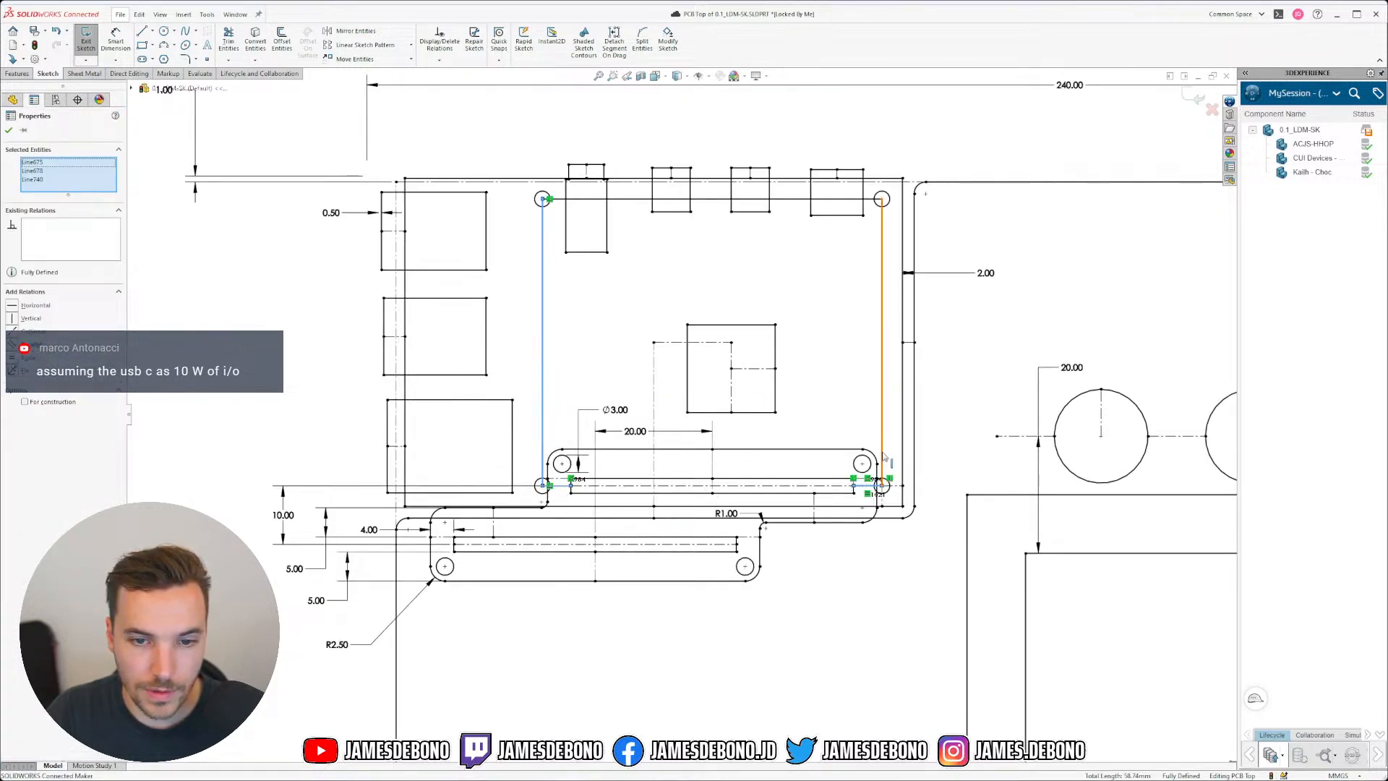
{"action": "left_click", "coordinate": [796, 199], "text": "ctrl"}
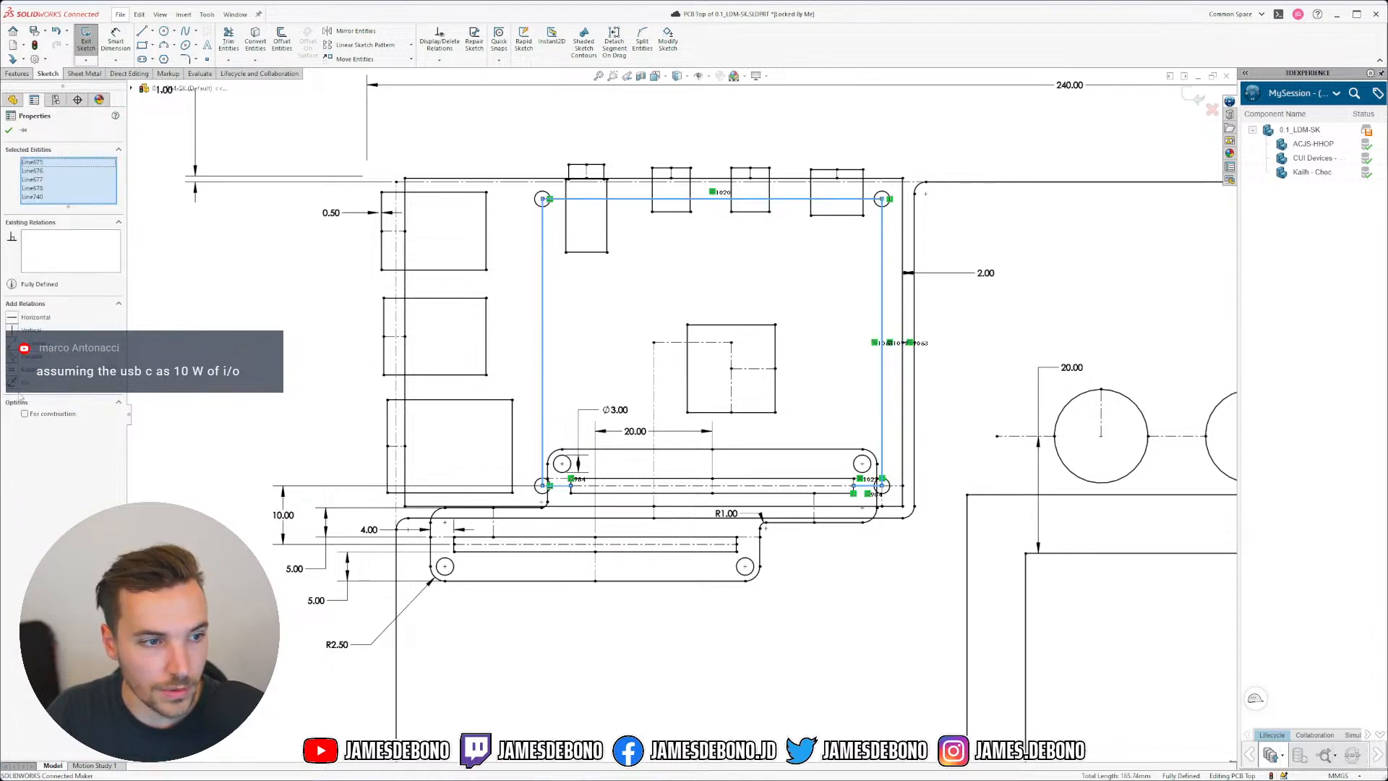
{"action": "left_click", "coordinate": [25, 414]}
{"action": "left_click", "coordinate": [568, 208]}
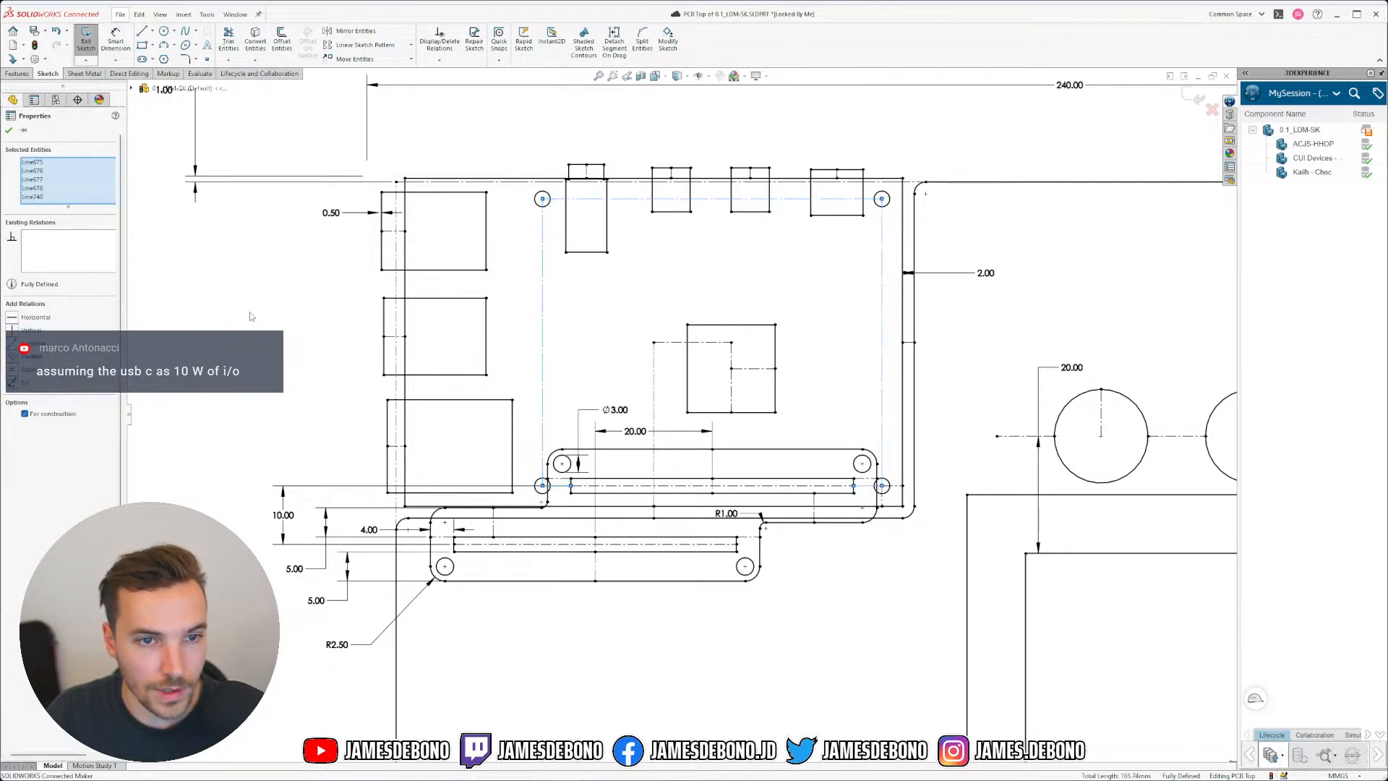
Step: Set the offset between the end of the lower pin header and the adapter board's side edge to 2 mm
{"action": "scroll", "coordinate": [608, 454], "scroll_direction": "up", "scroll_amount": 3}
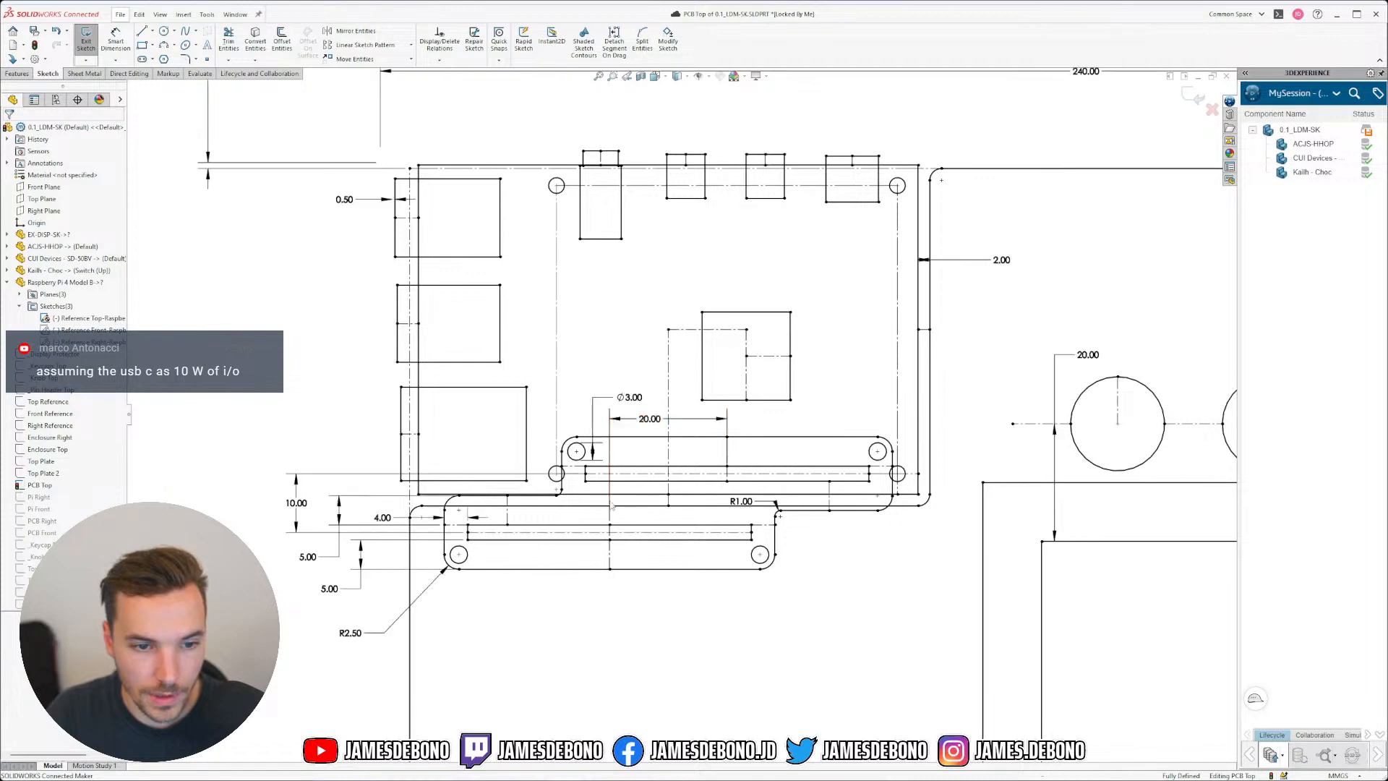
{"action": "scroll", "coordinate": [615, 494], "scroll_direction": "up", "scroll_amount": 2}
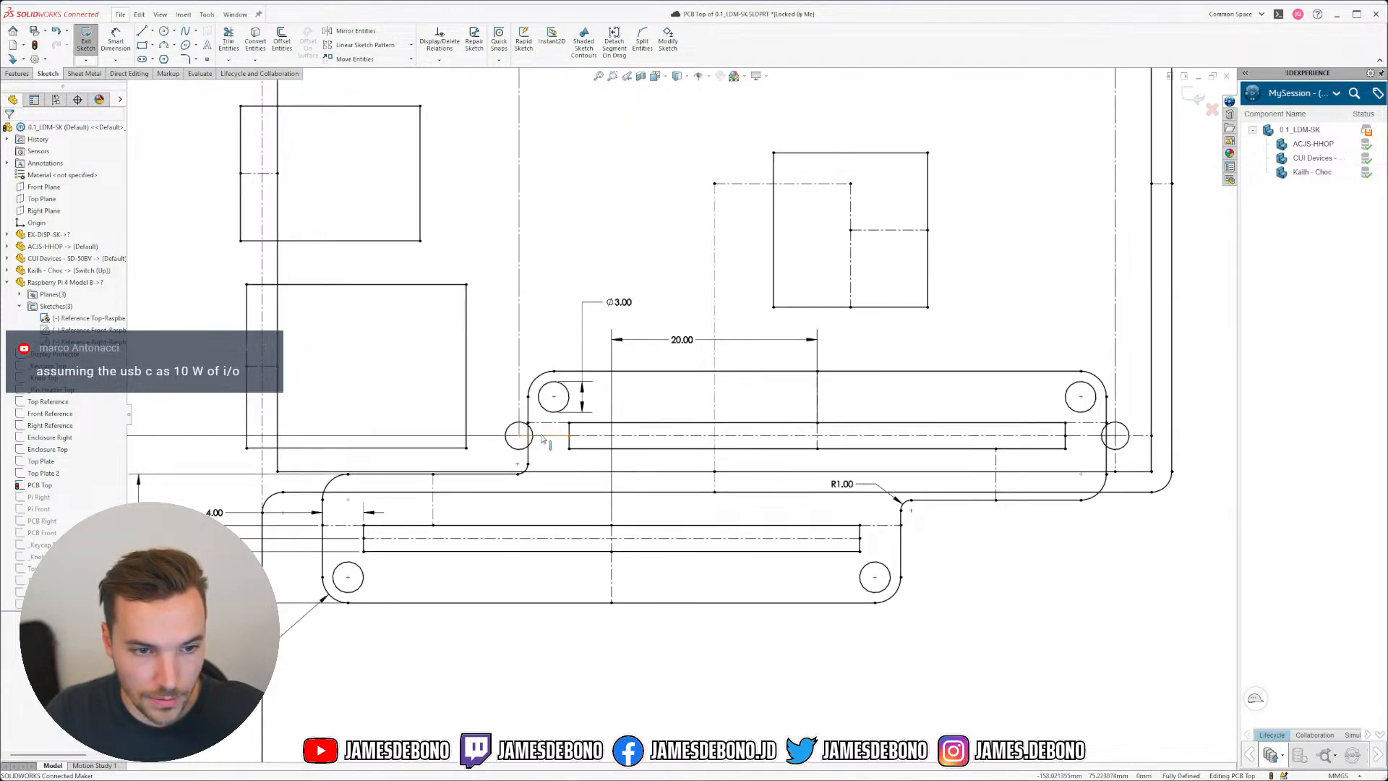
{"action": "left_click", "coordinate": [221, 513]}
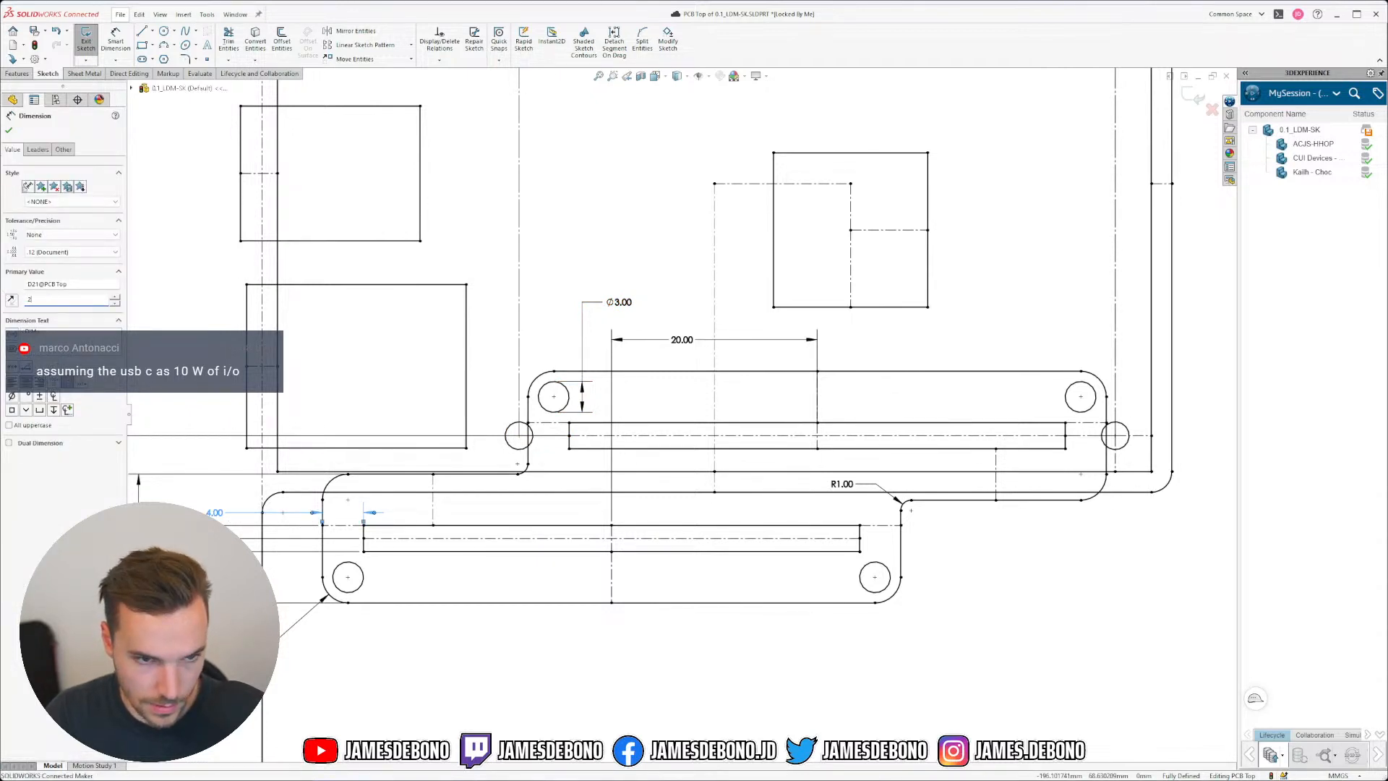
{"action": "type", "text": "2"}
{"action": "key", "text": "Return"}
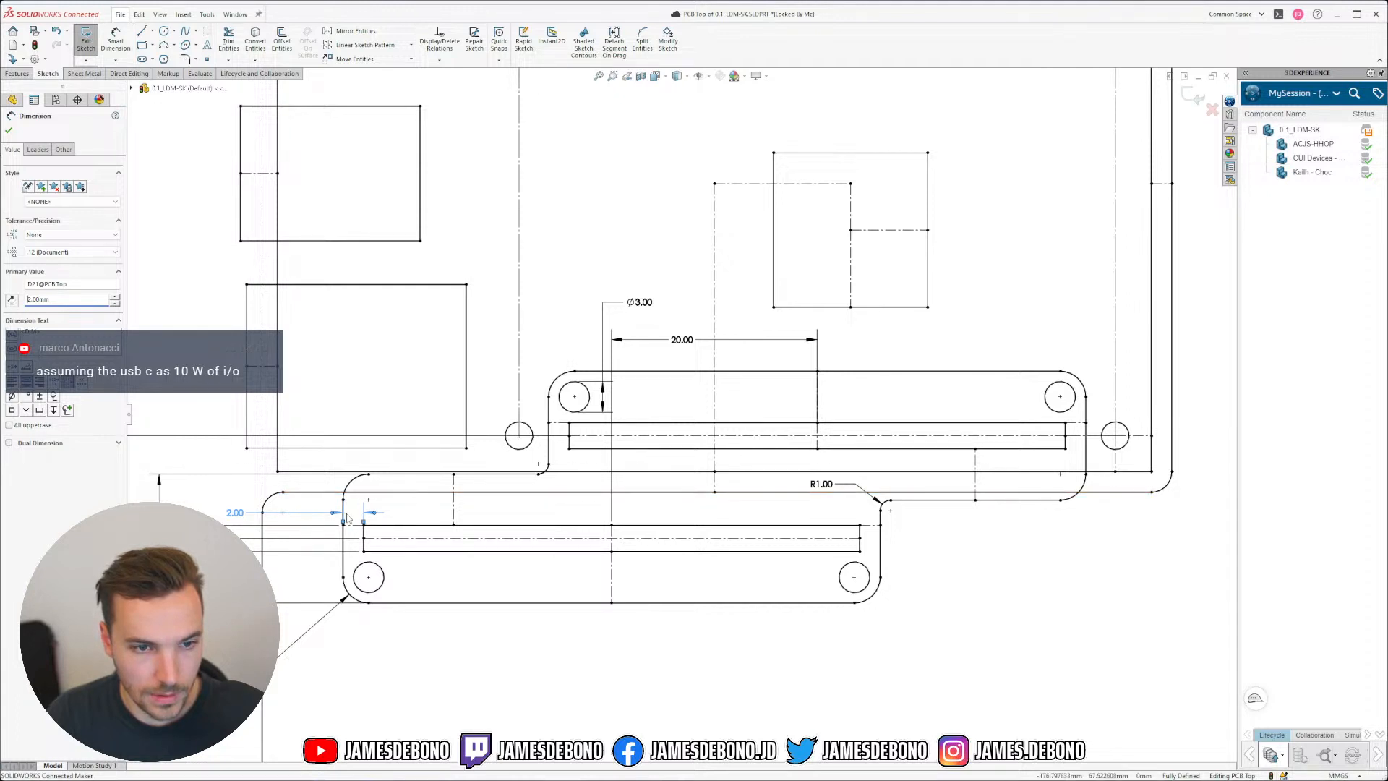
Step: Set the distance from the lower pin header's outline to the adapter board's lower edge to 6 mm
{"action": "key", "text": "z"}
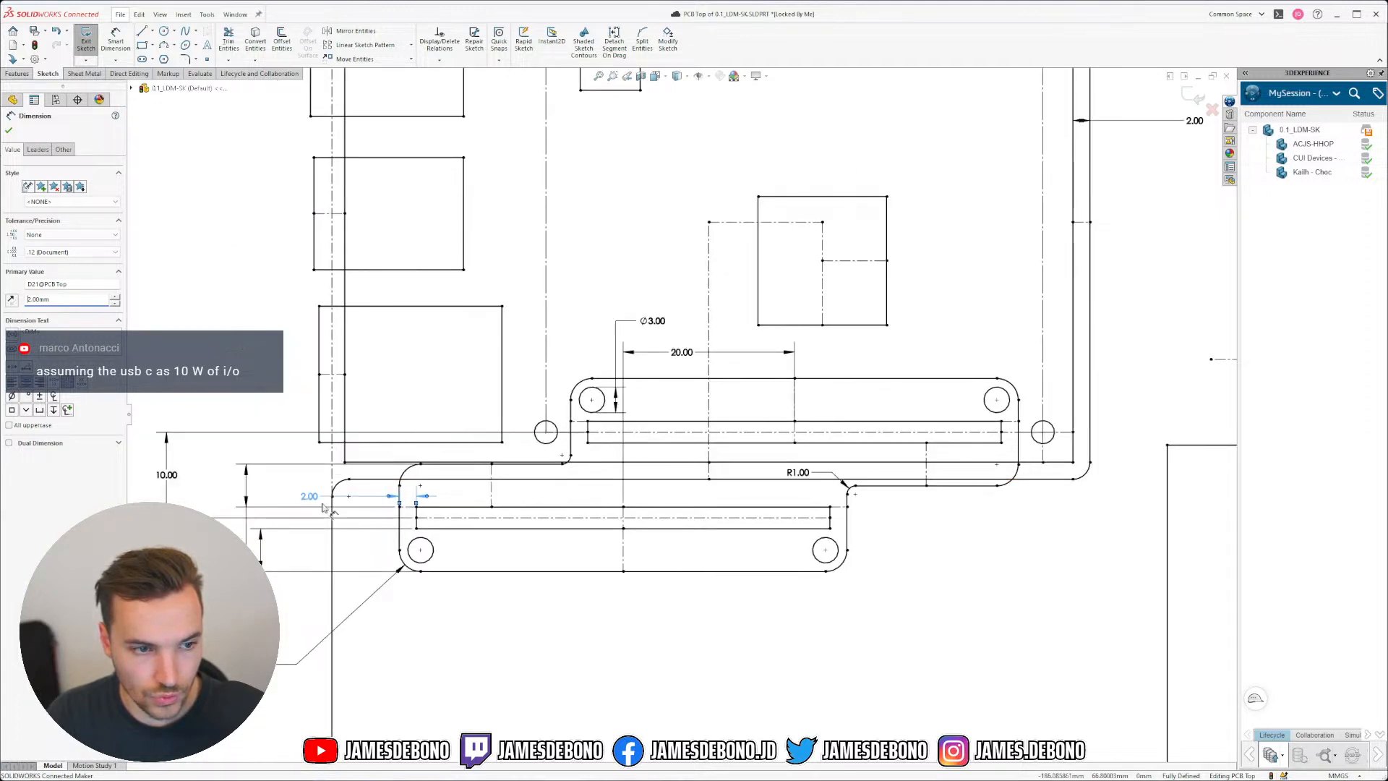
{"action": "scroll", "coordinate": [622, 444], "scroll_direction": "up", "scroll_amount": 3}
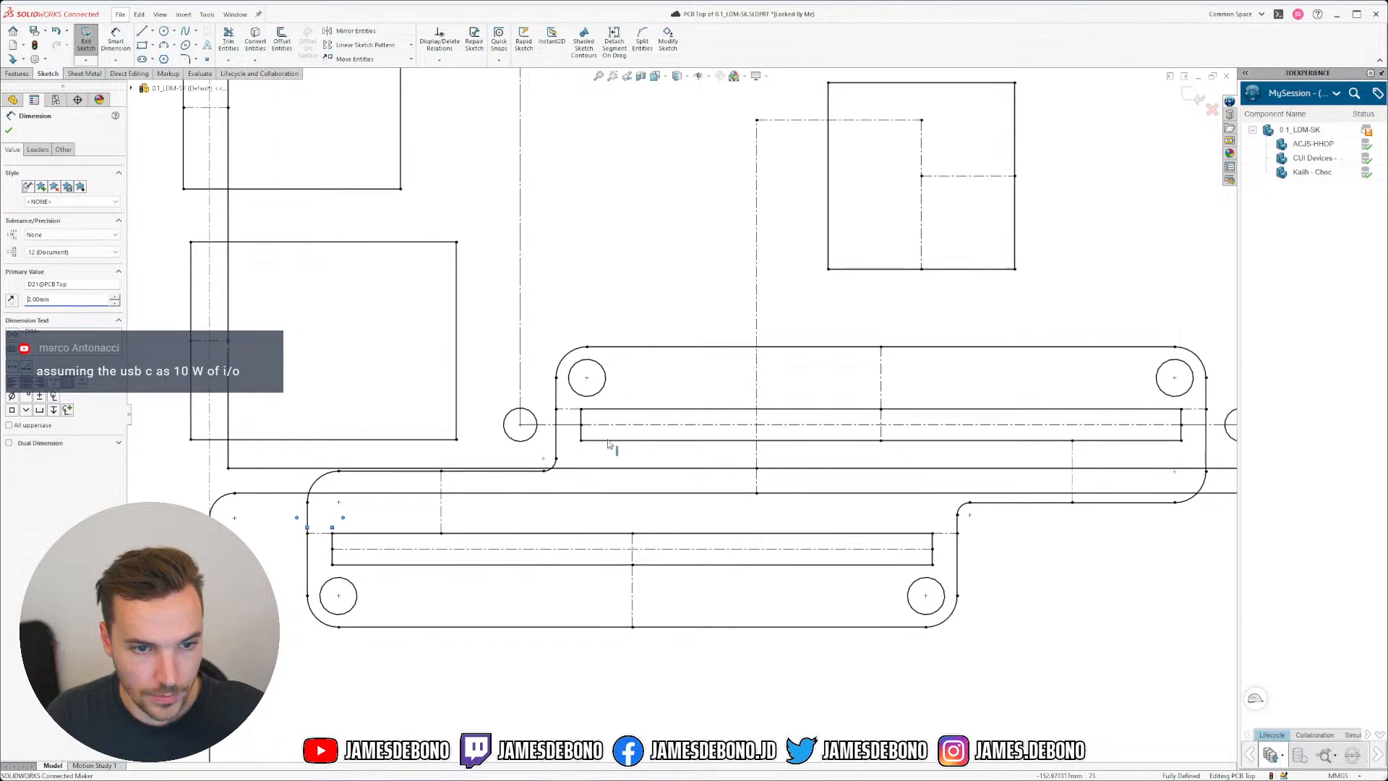
{"action": "scroll", "coordinate": [650, 448], "scroll_direction": "down", "scroll_amount": 2}
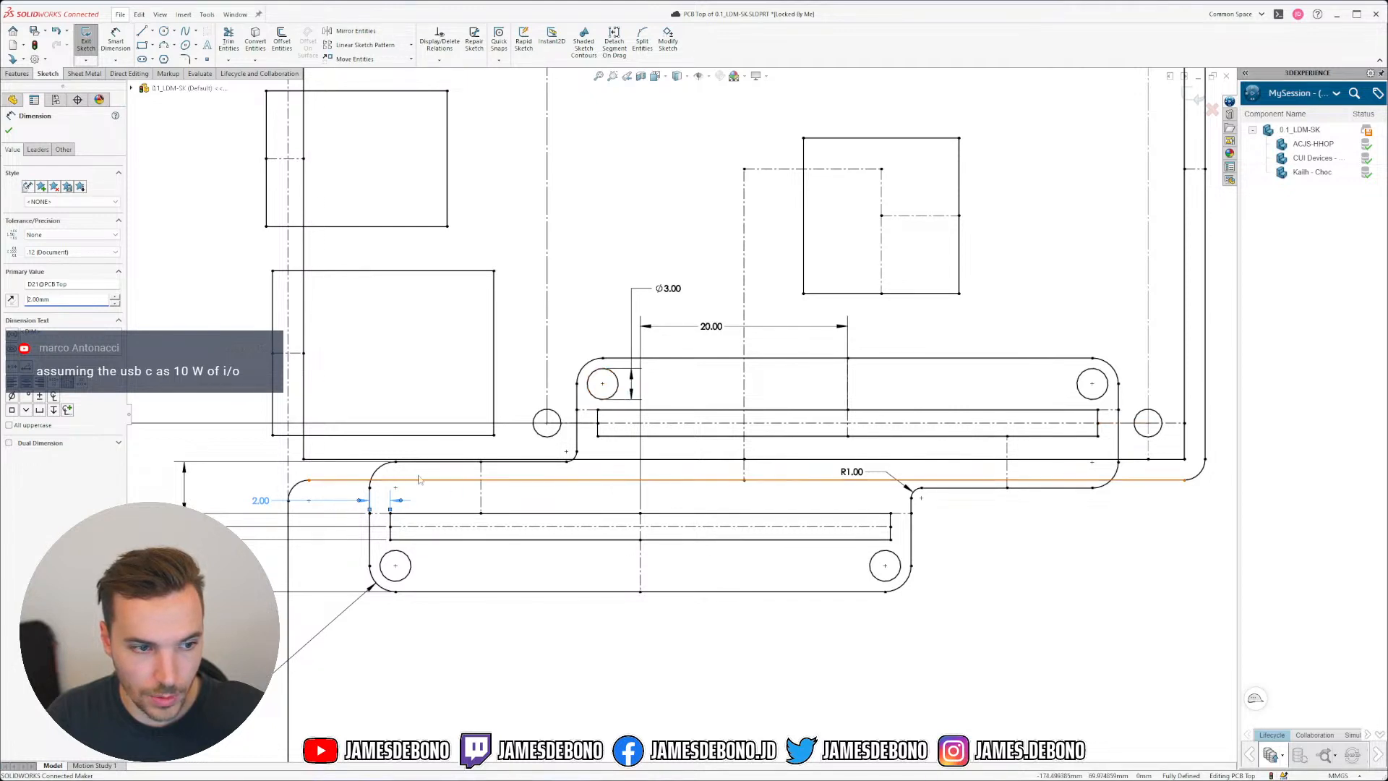
{"action": "scroll", "coordinate": [391, 526], "scroll_direction": "down", "scroll_amount": 2}
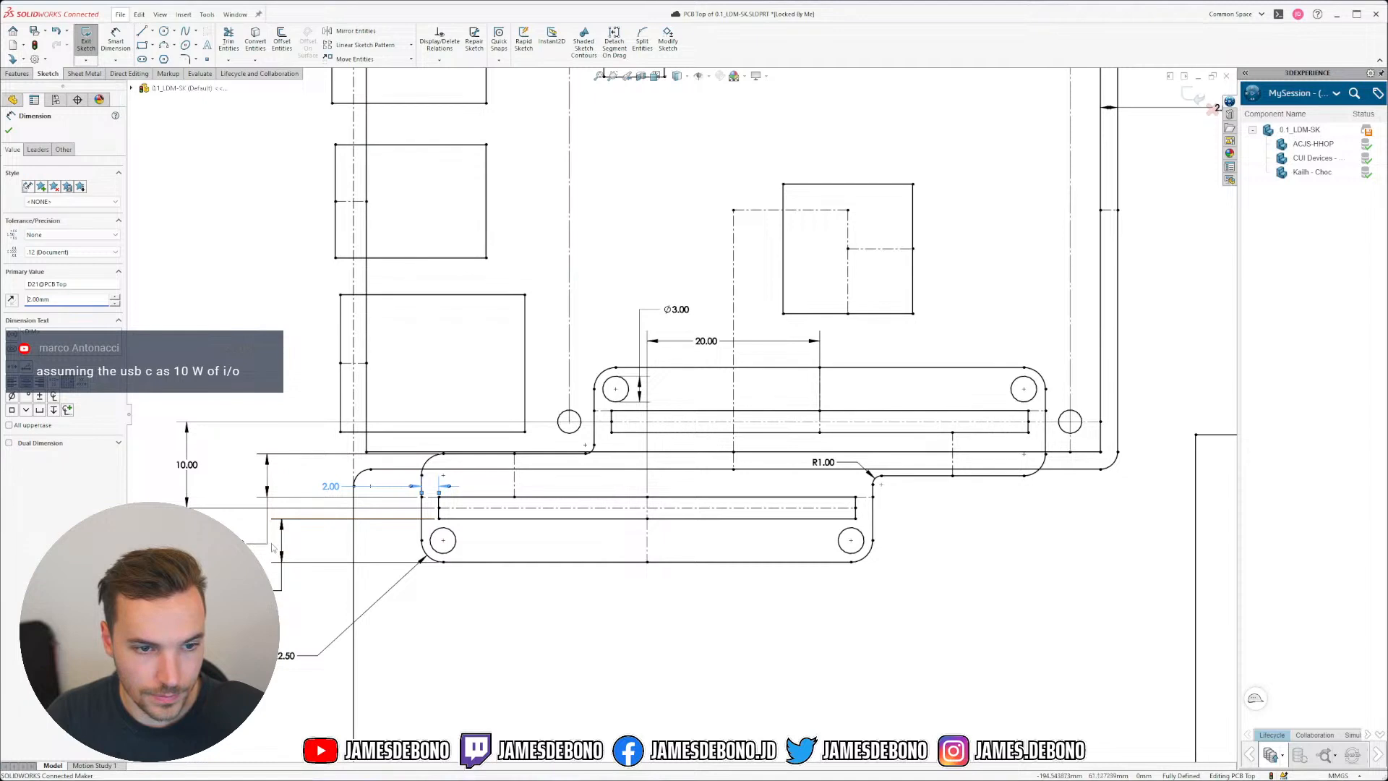
{"action": "left_click", "coordinate": [278, 589]}
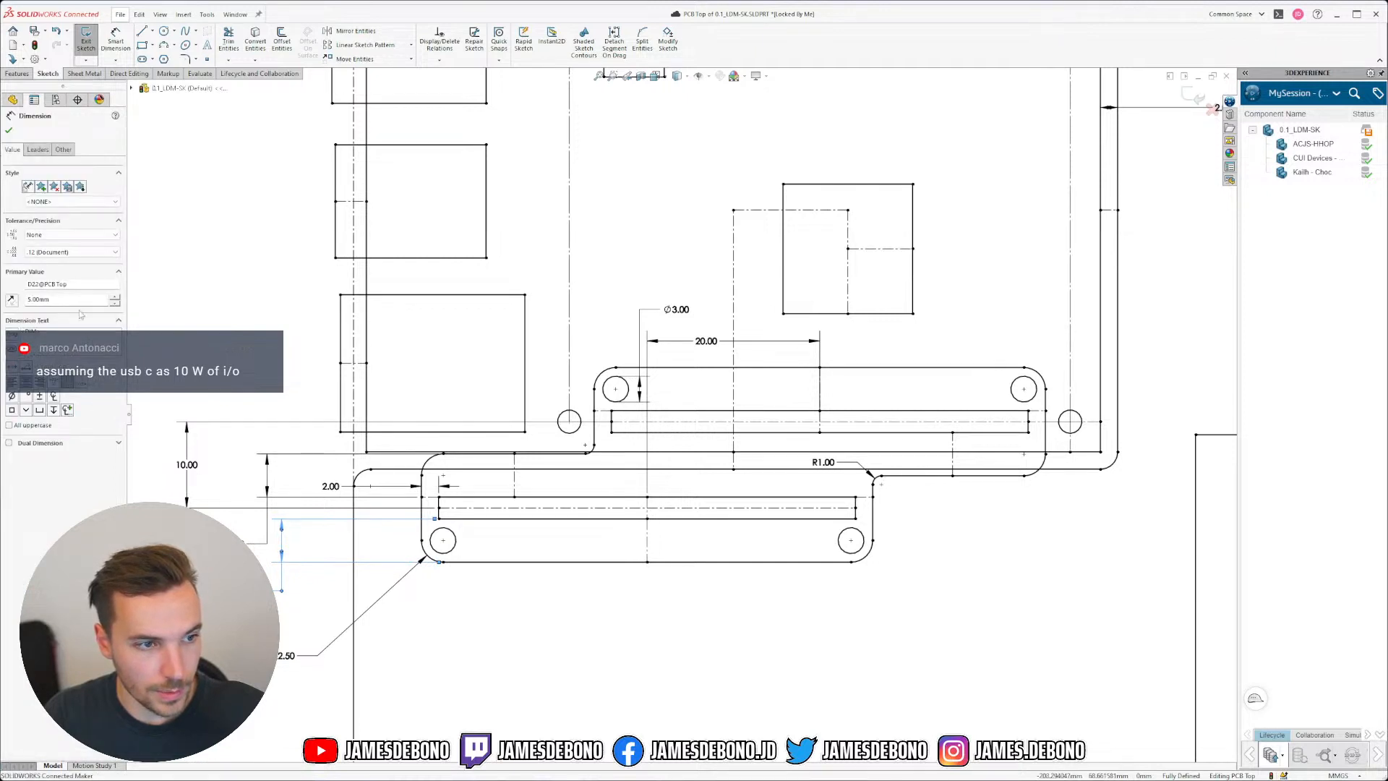
{"action": "double_click", "coordinate": [47, 298]}
{"action": "key", "text": "Return"}
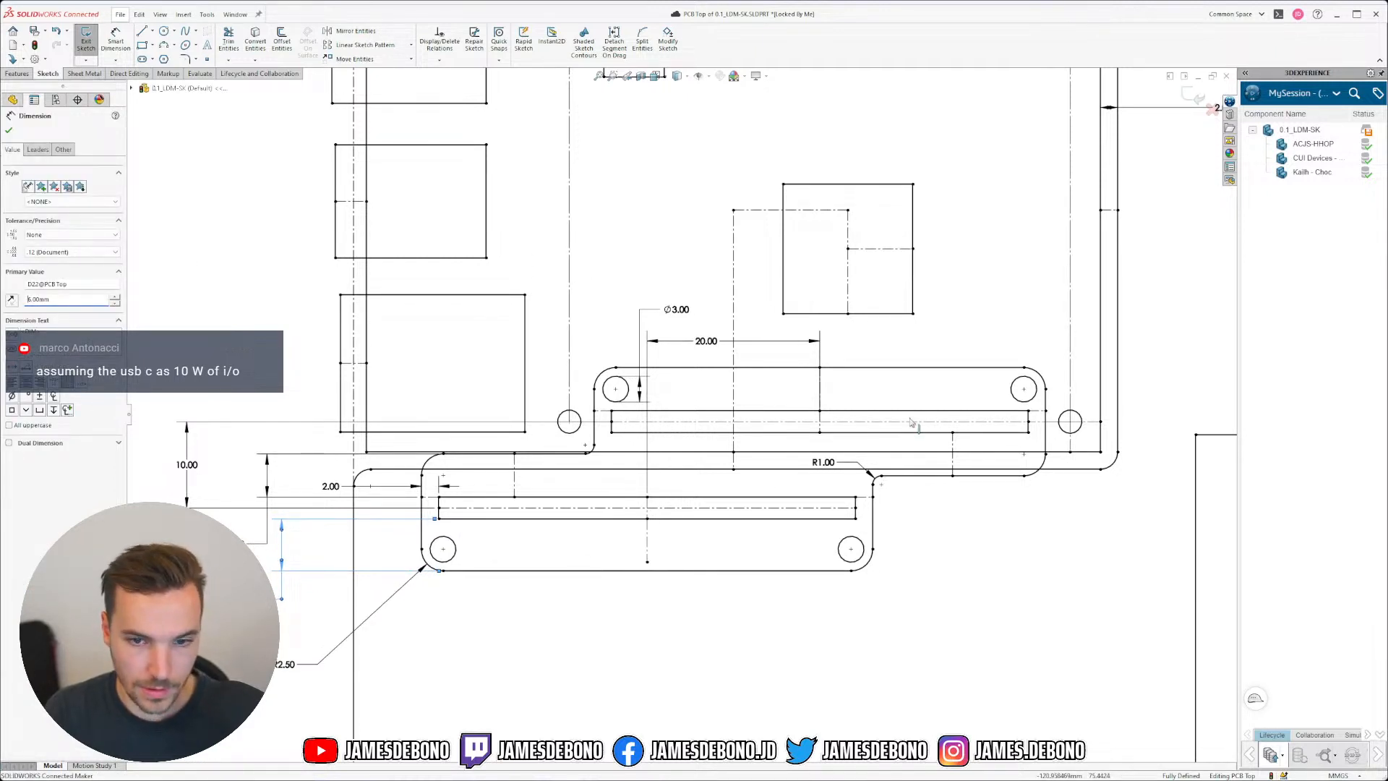
Step: Delete the upper header centreline's existing equal relation and make it equal in length to the lower header's vertical centreline
{"action": "left_click", "coordinate": [819, 387]}
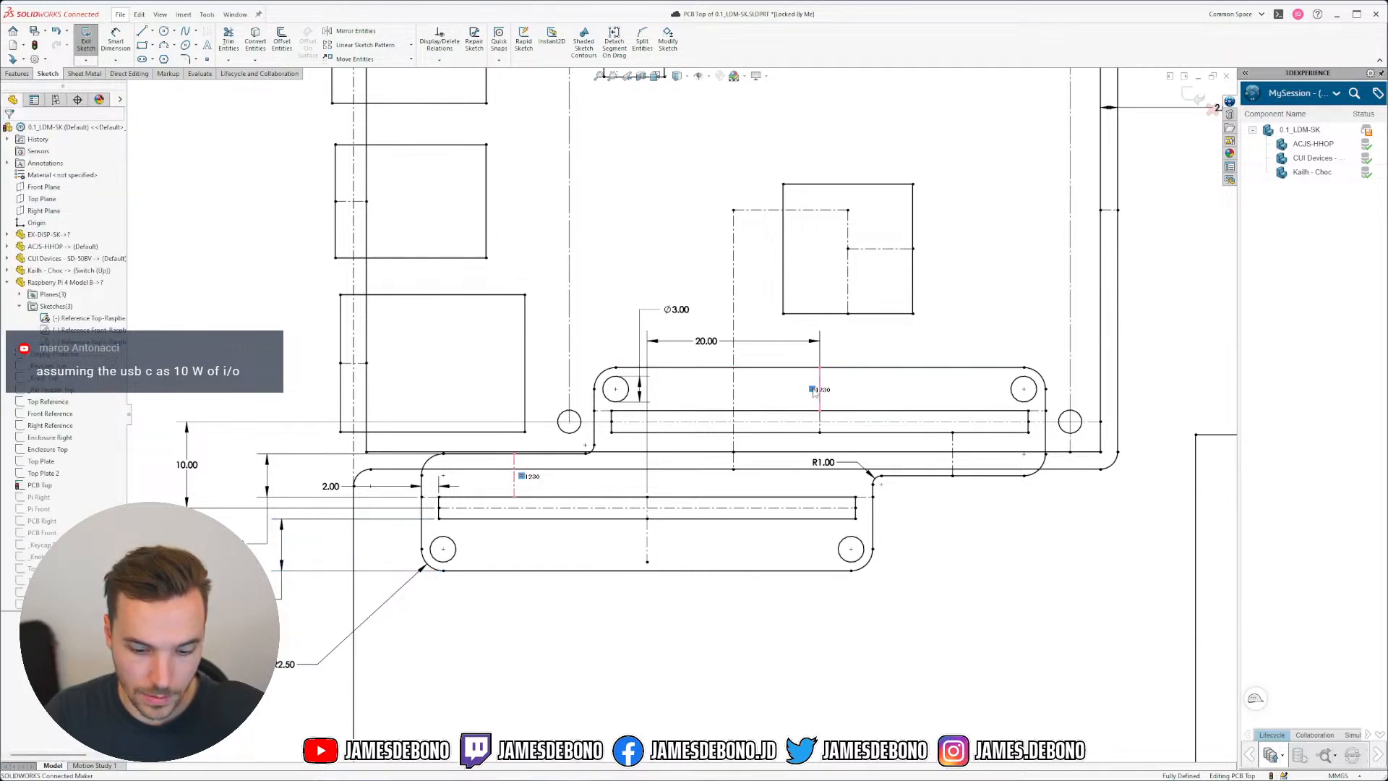
{"action": "left_click", "coordinate": [821, 387]}
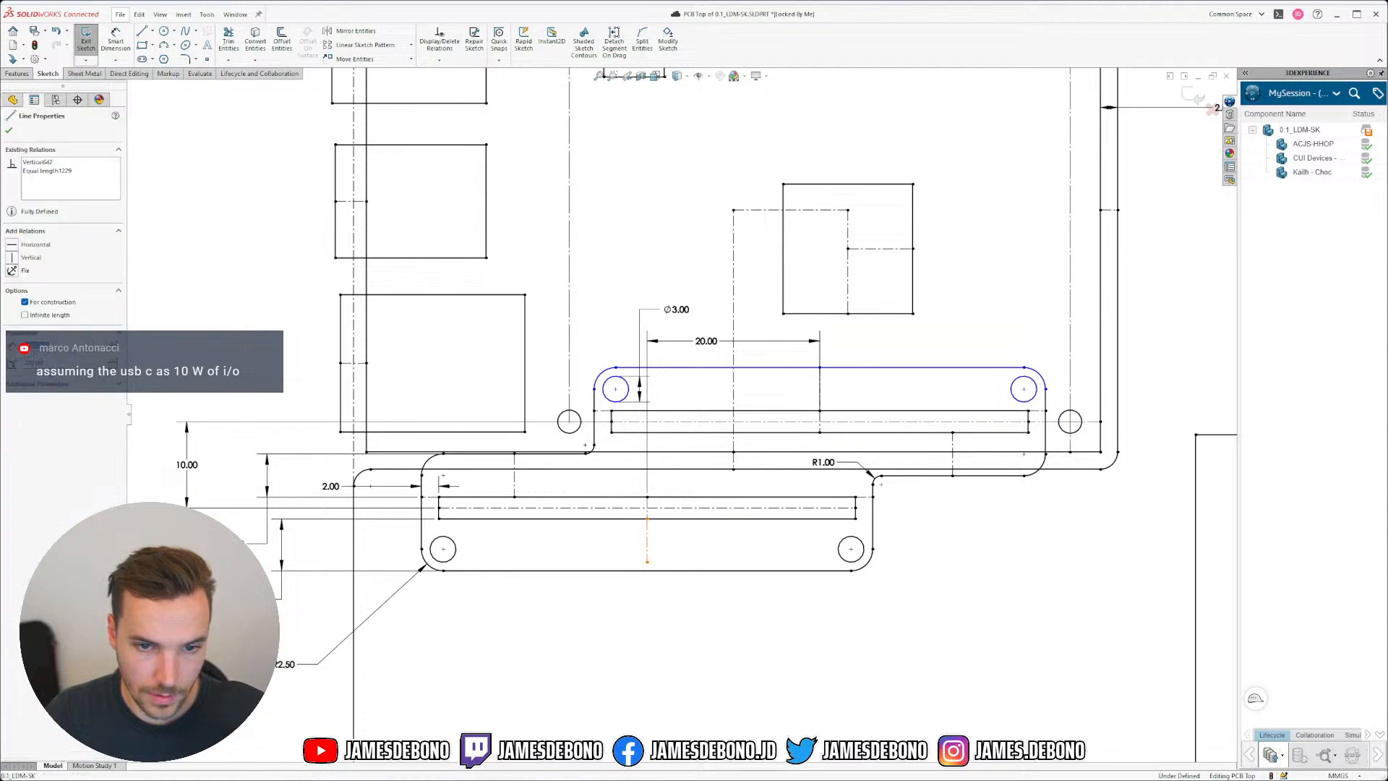
{"action": "left_click", "coordinate": [820, 389], "text": "ctrl"}
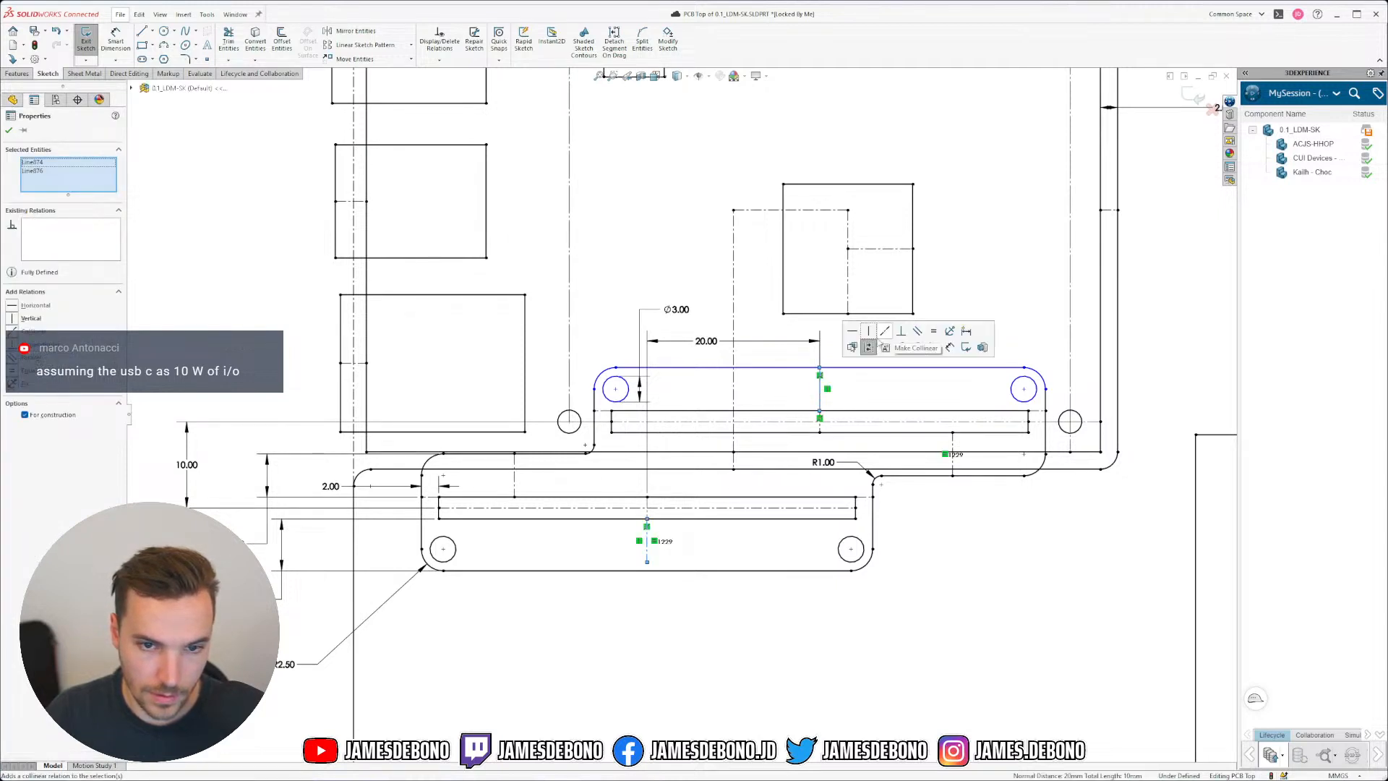
{"action": "left_click", "coordinate": [932, 332]}
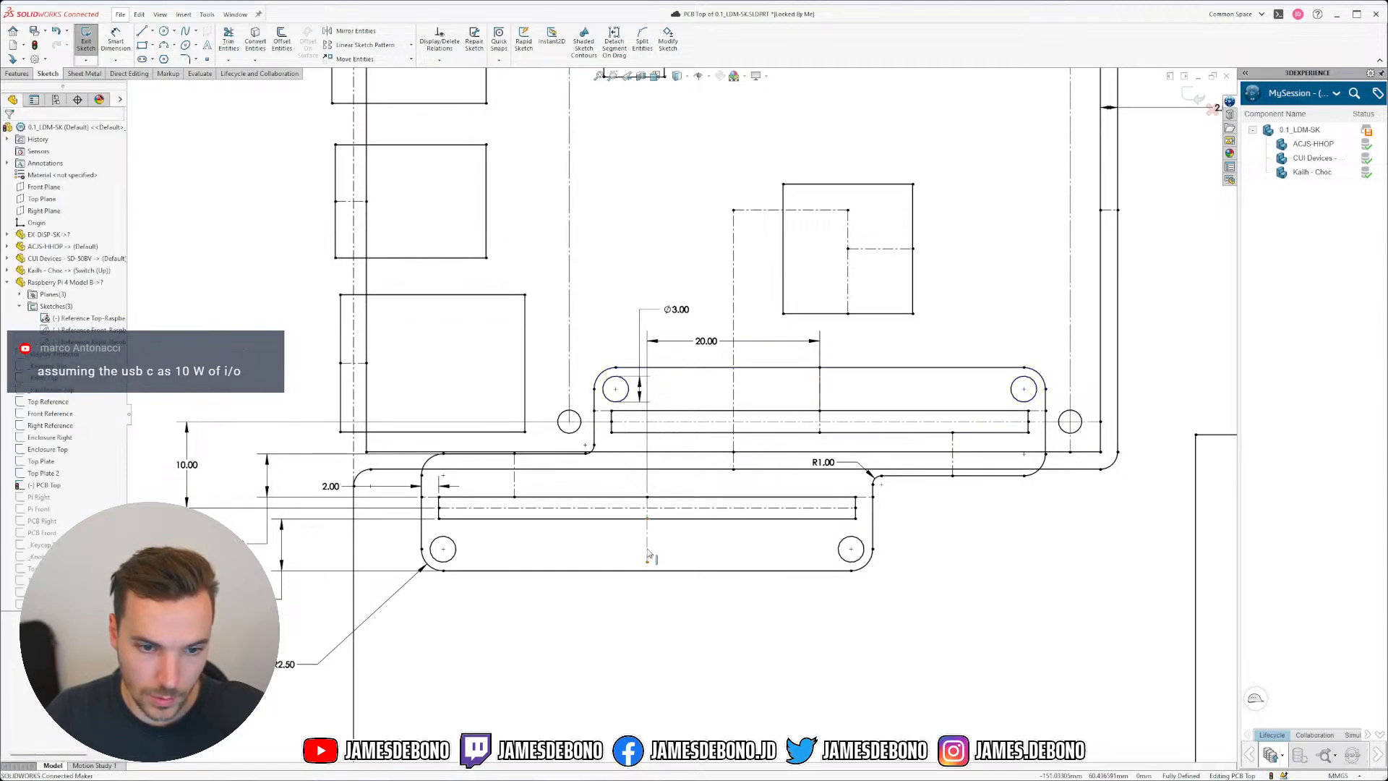
Step: Remove the lower centreline's equal relation with the short spacing line and attach its free end to the adapter board's lower edge
{"action": "left_click", "coordinate": [648, 553]}
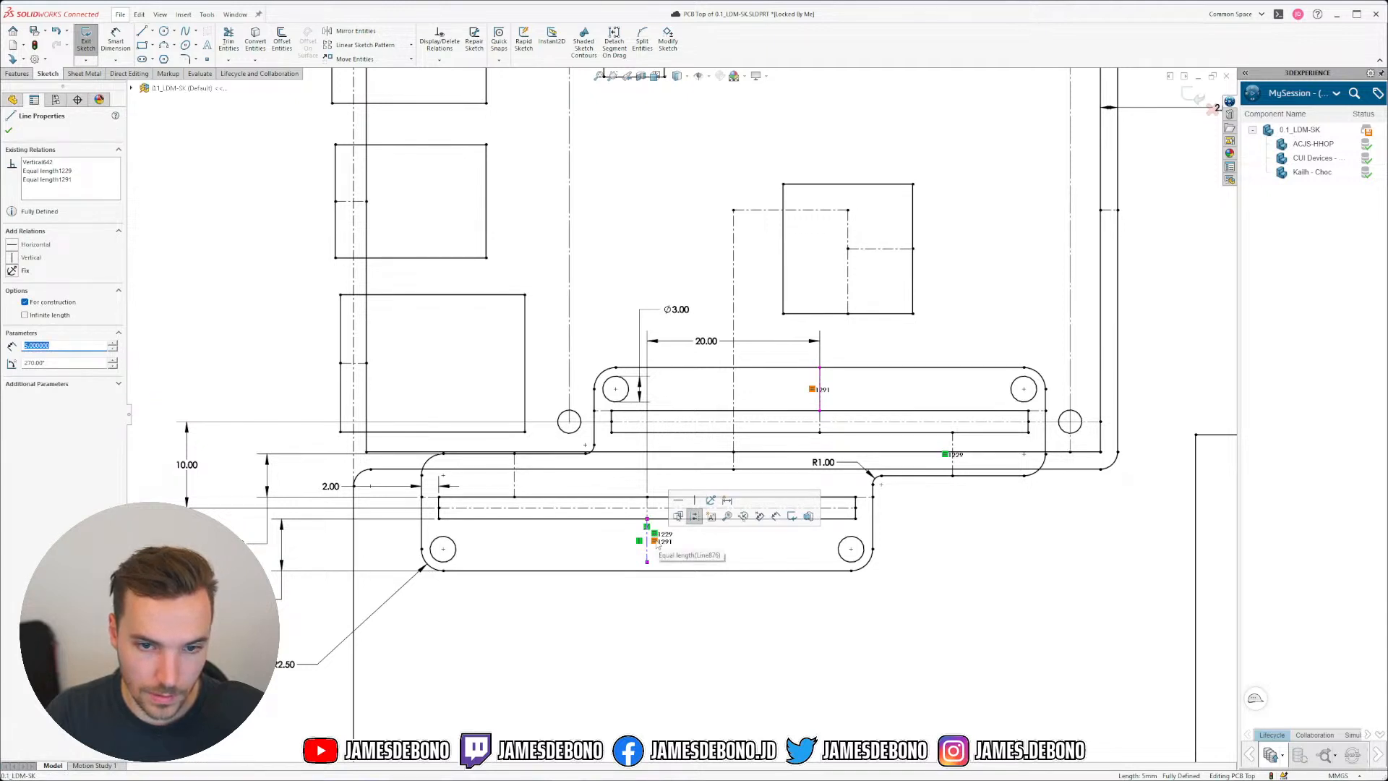
{"action": "key", "text": "Escape"}
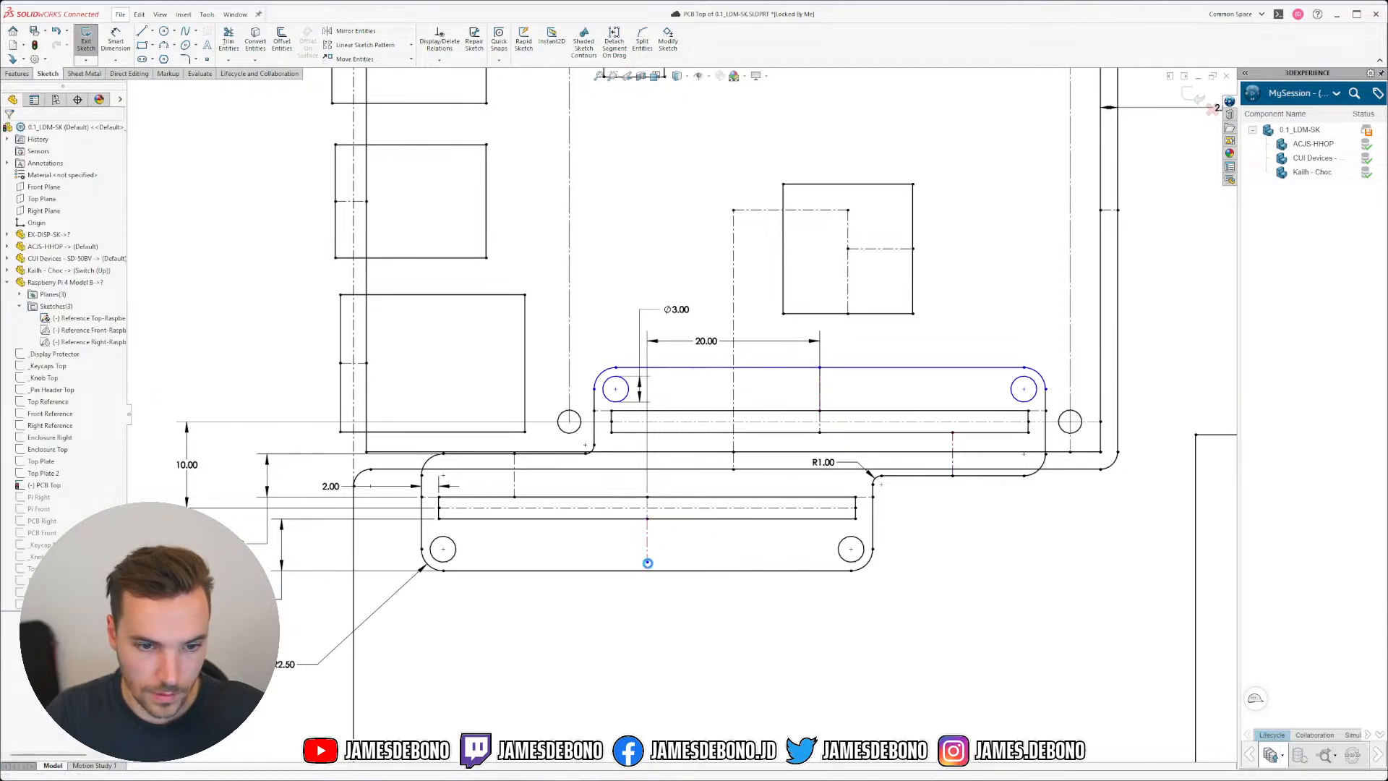
{"action": "left_click", "coordinate": [648, 563]}
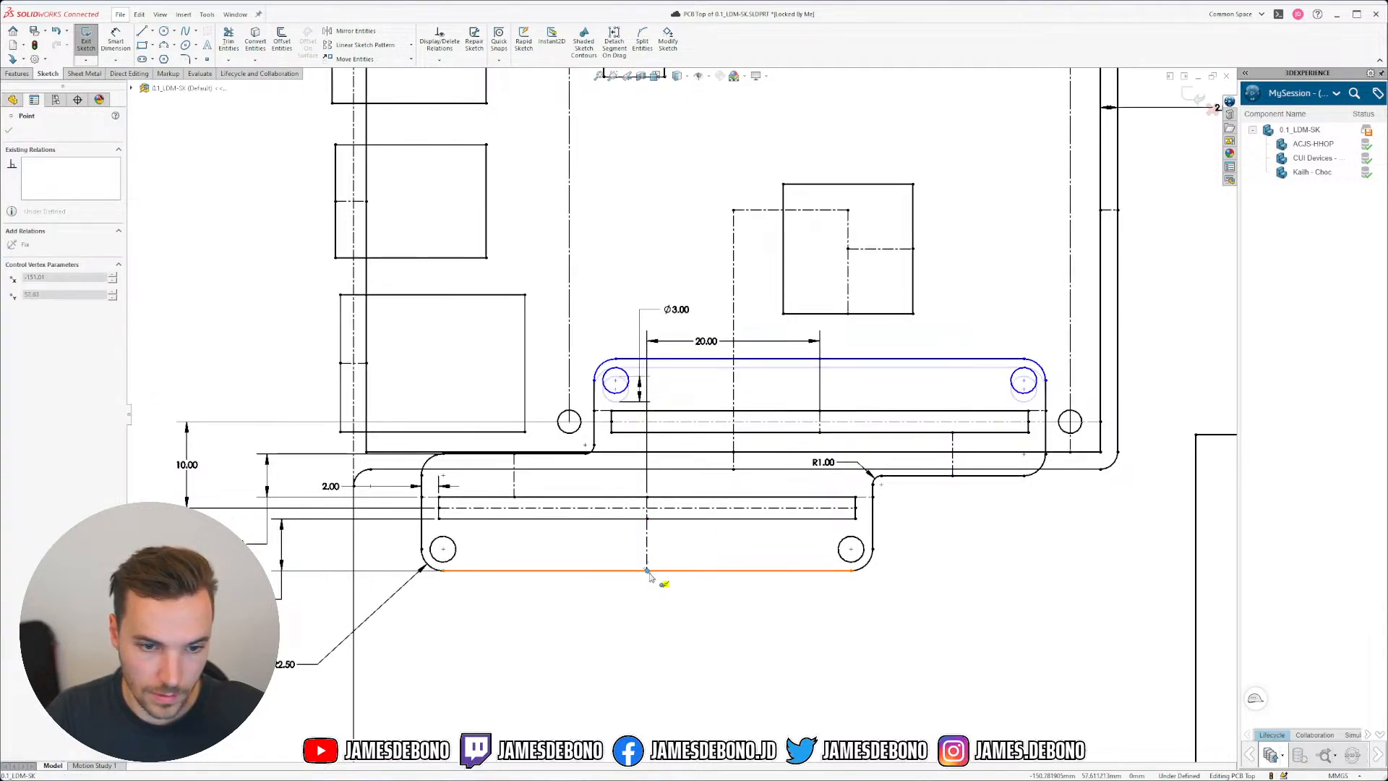
{"action": "key", "text": "Escape"}
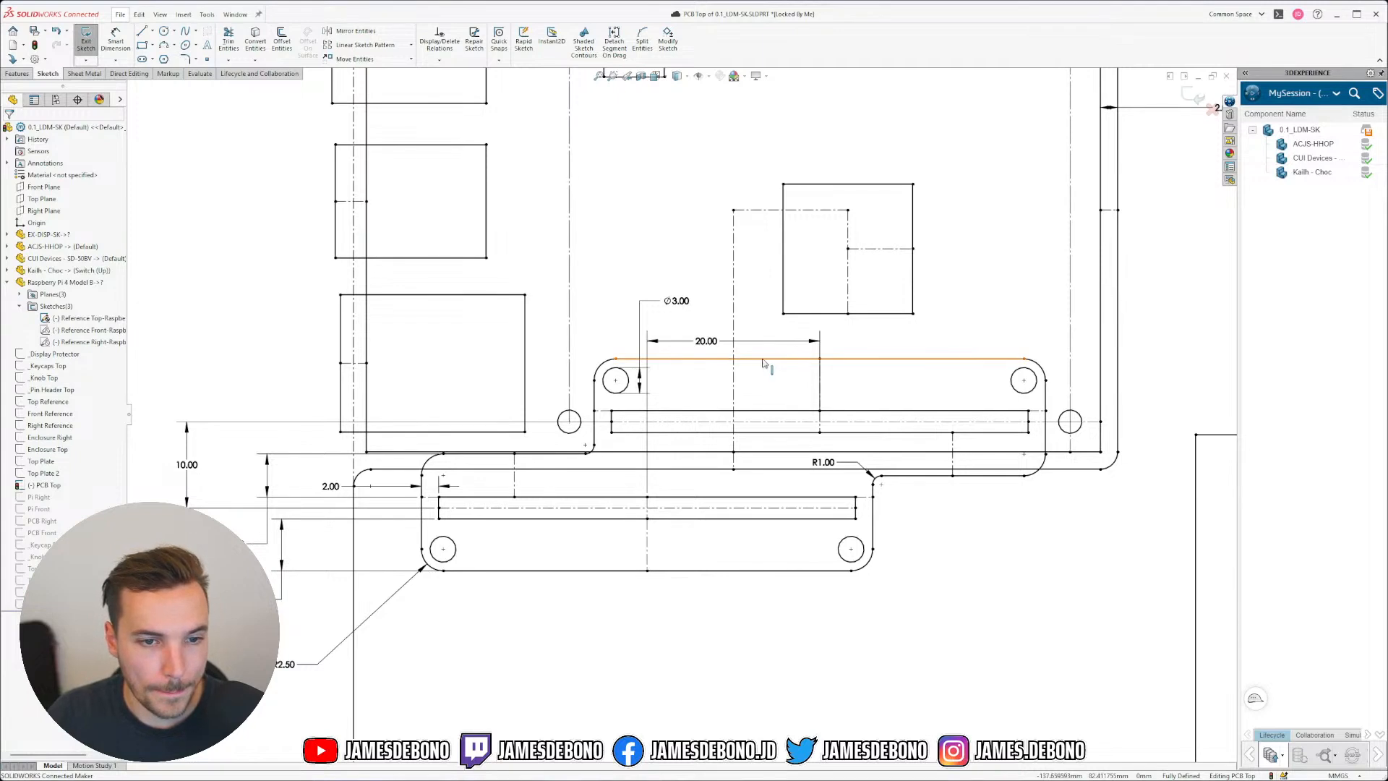
Step: Set the adapter board's mounting-hole diameter to 2.7 mm and exit the PCB Top sketch
{"action": "left_click", "coordinate": [675, 300]}
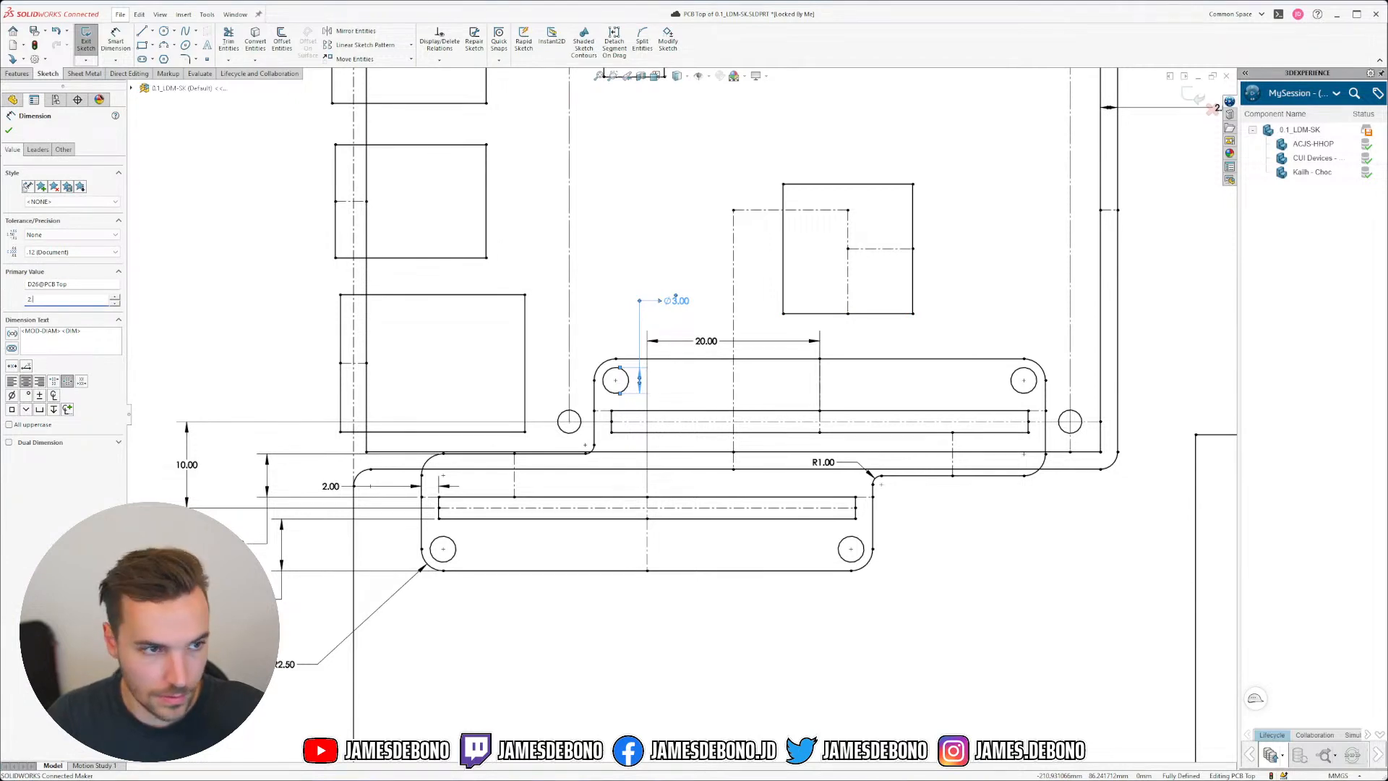
{"action": "key", "text": "Return"}
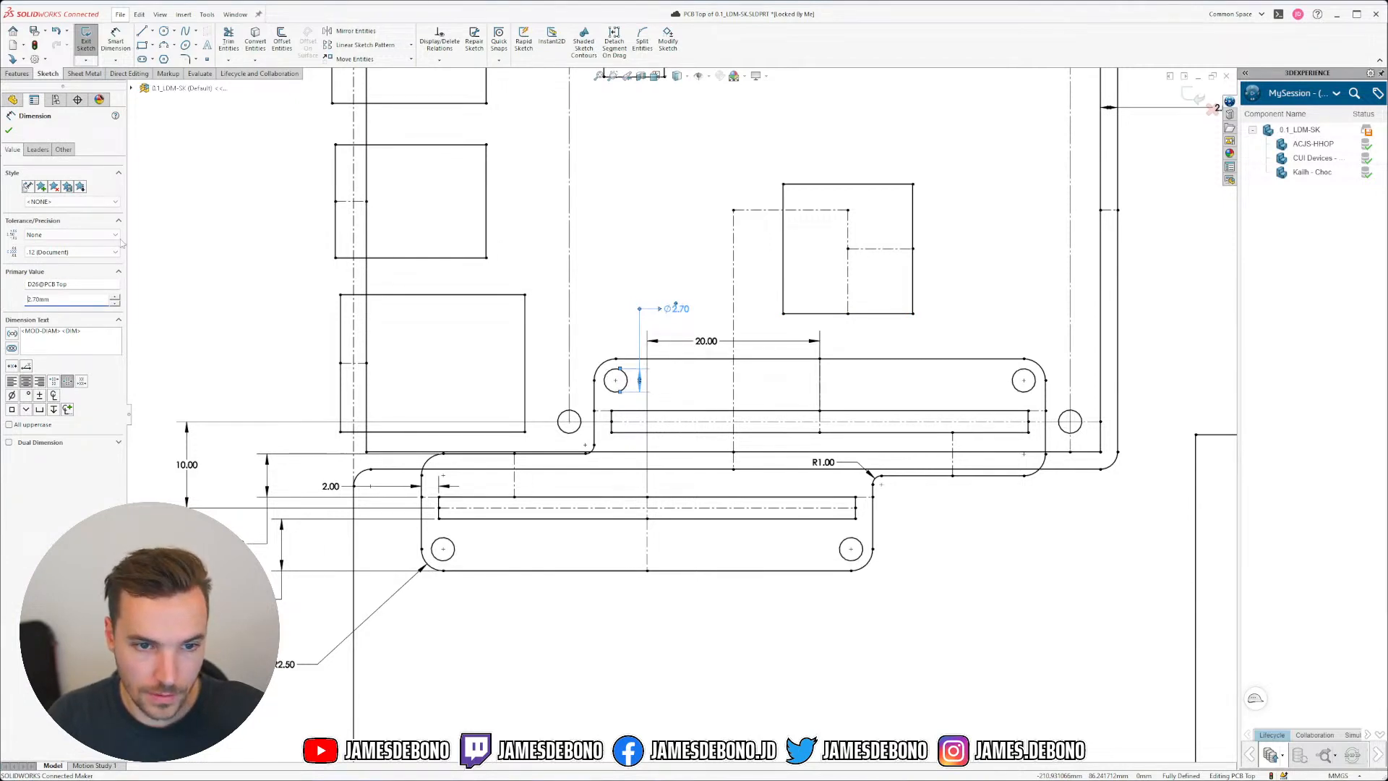
{"action": "left_click", "coordinate": [612, 184]}
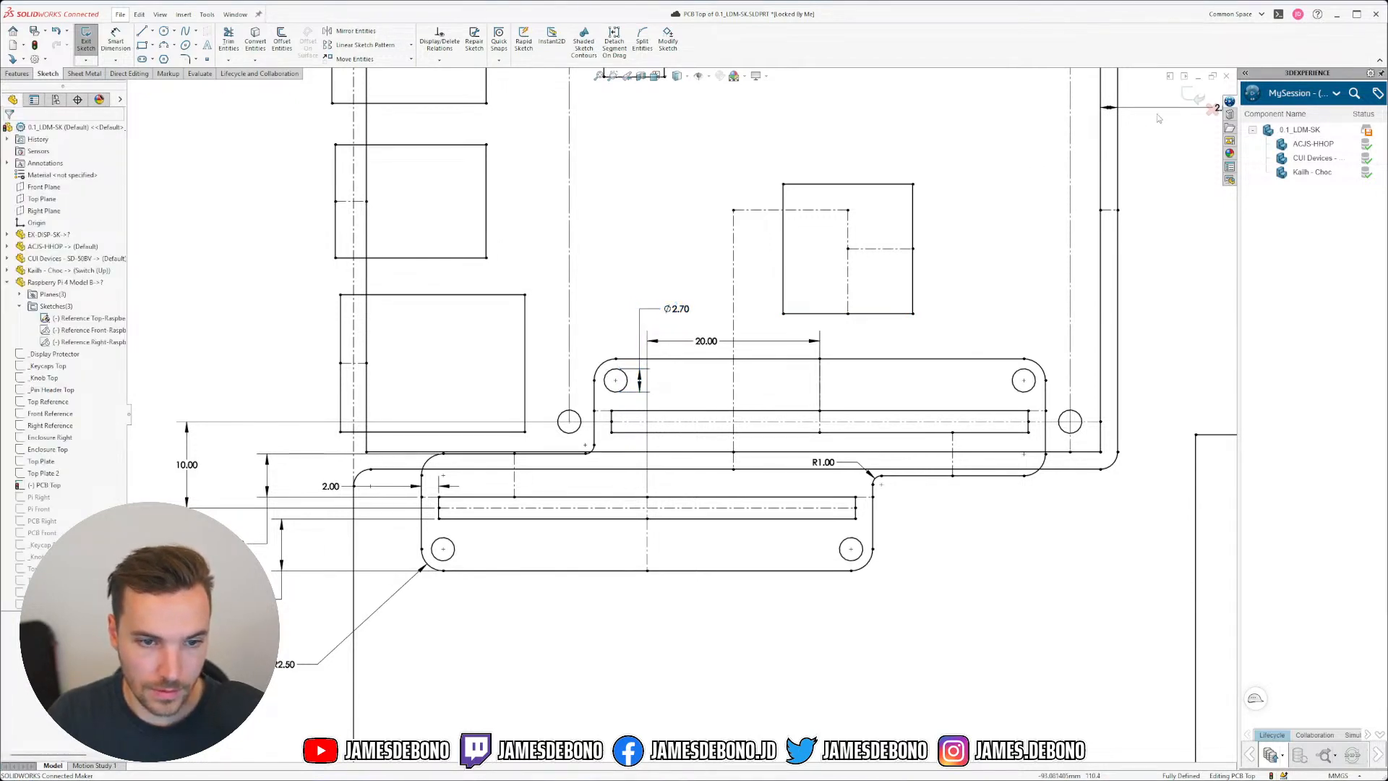
{"action": "left_click", "coordinate": [1195, 96]}
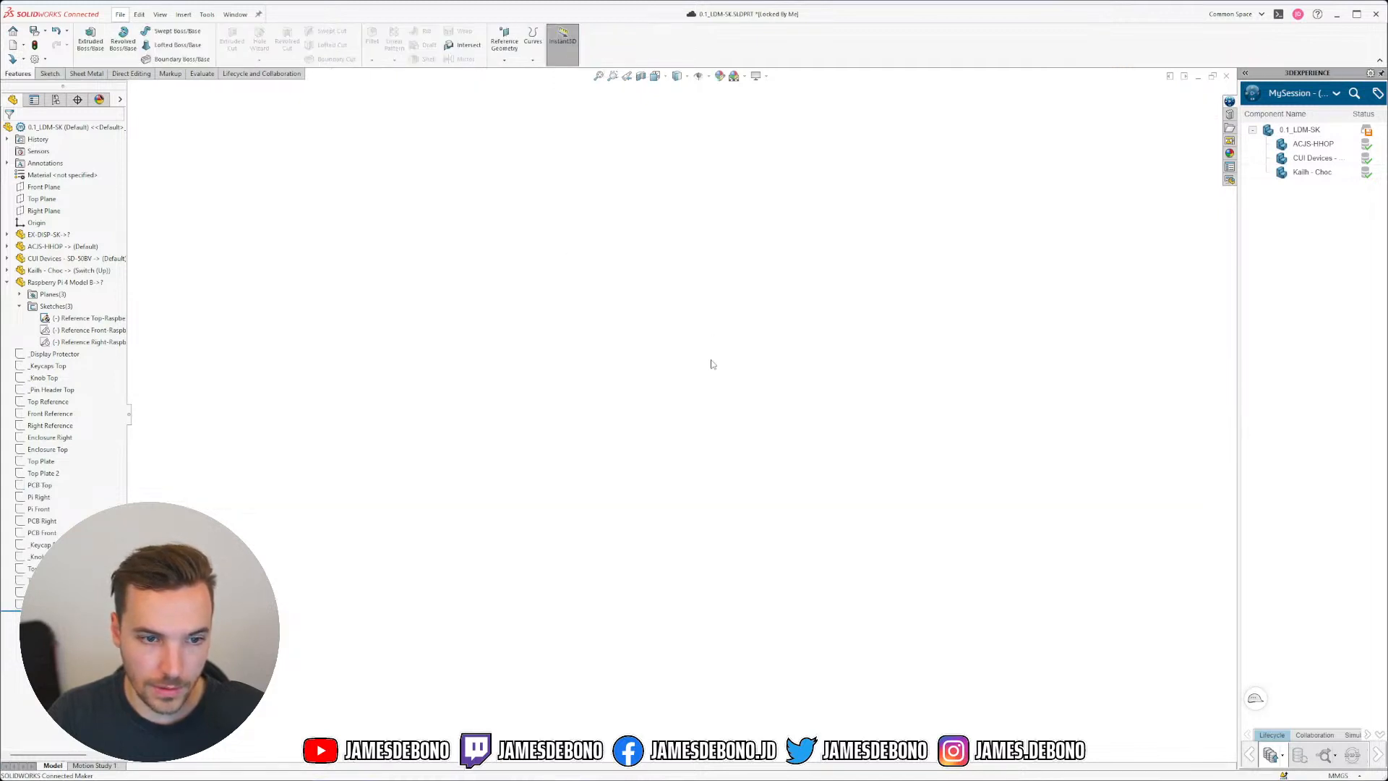
Step: Switch to the 0.1_LDM-A assembly, rebuild it with the changed models and inspect the adapter board's clearance to the Raspberry Pi mounting holes
{"action": "left_click", "coordinate": [237, 14]}
{"action": "left_click", "coordinate": [274, 142]}
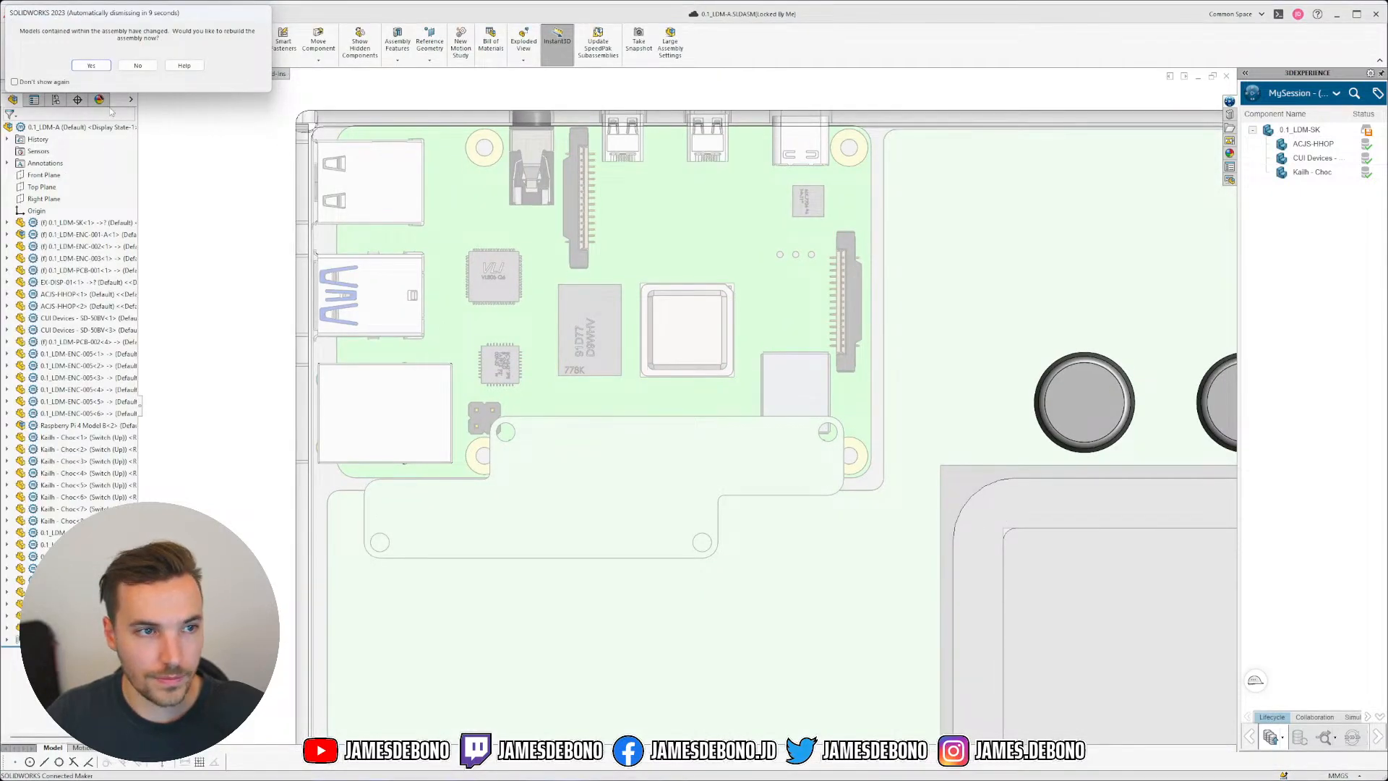
{"action": "left_click", "coordinate": [91, 65]}
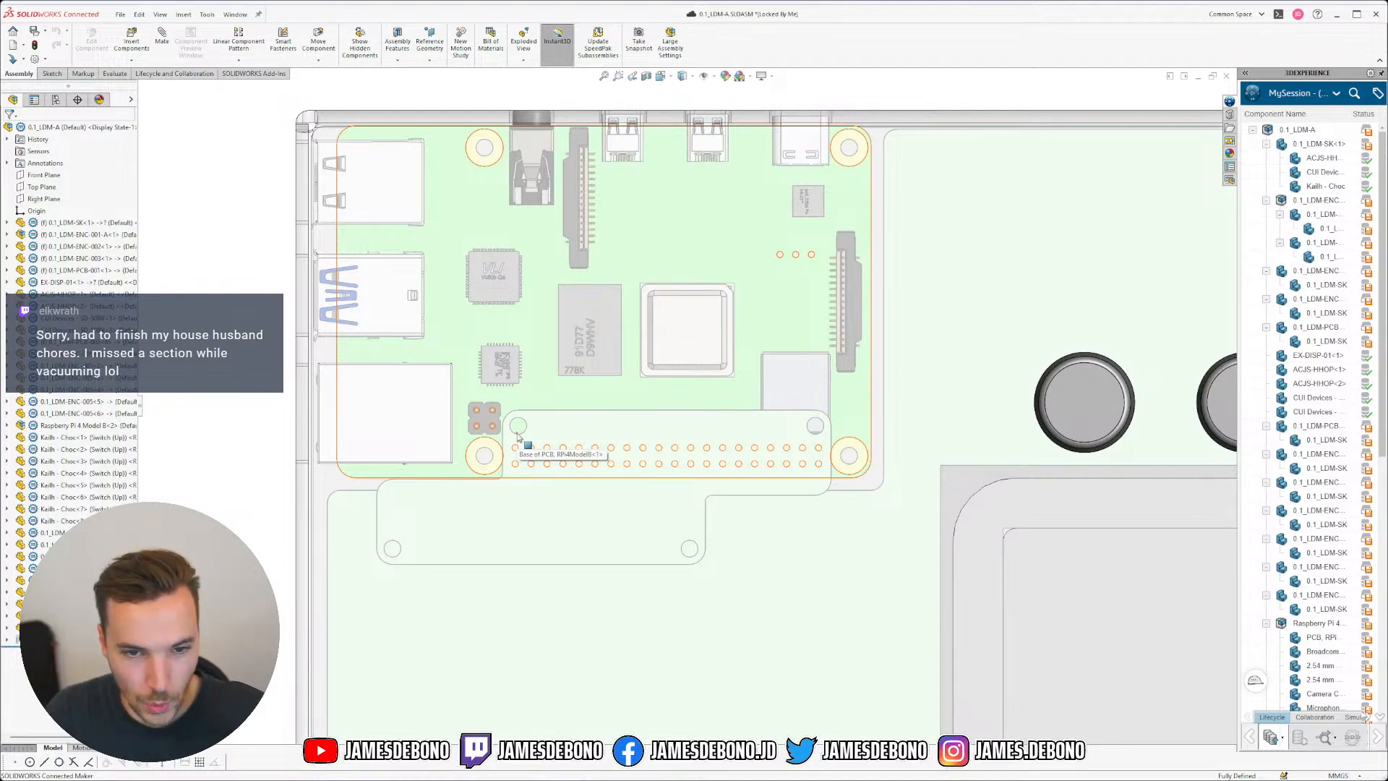
{"action": "scroll", "coordinate": [527, 546], "scroll_direction": "down", "scroll_amount": 2}
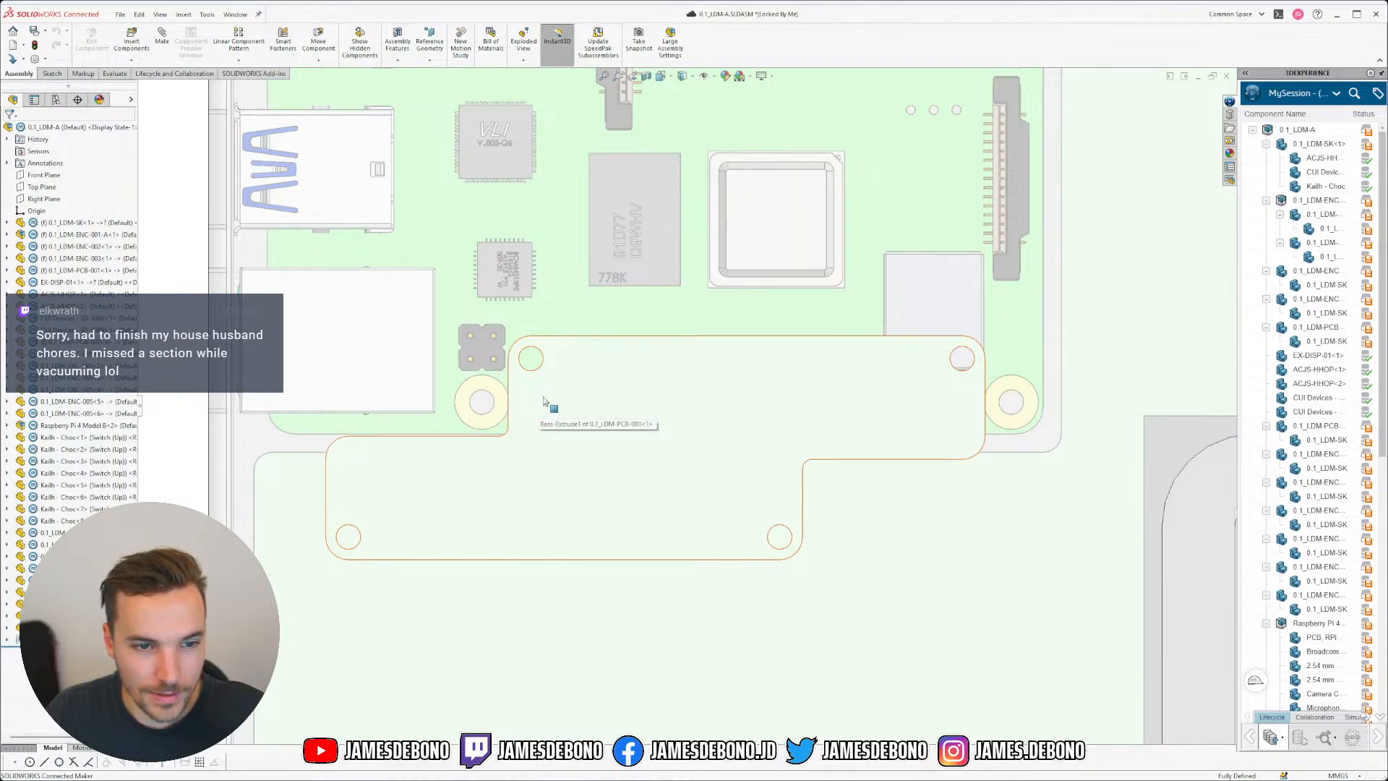
{"action": "scroll", "coordinate": [545, 402], "scroll_direction": "up", "scroll_amount": 2}
{"action": "scroll", "coordinate": [642, 413], "scroll_direction": "down", "scroll_amount": 2}
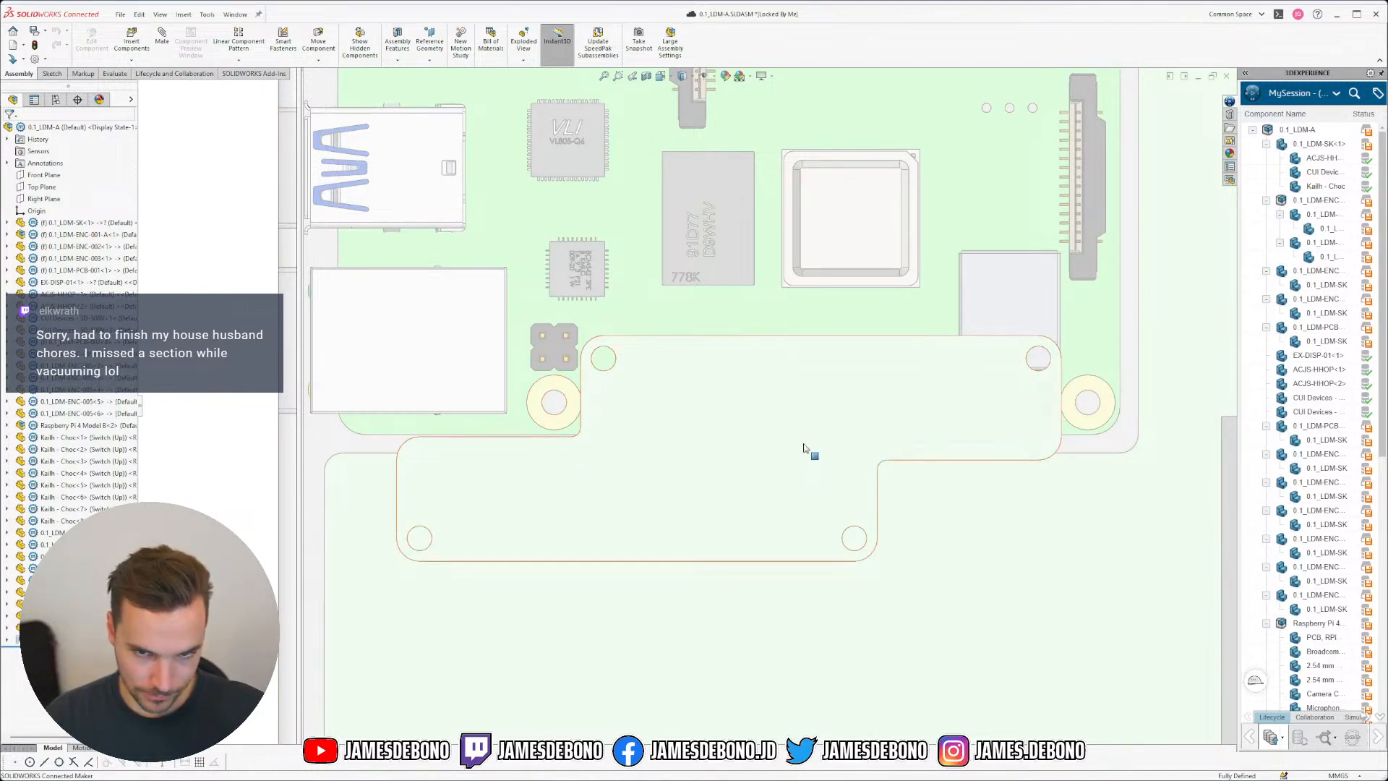
Step: Examine the header adapter board from below, checking its height above the main PCB and the Raspberry Pi header pins
{"action": "left_click", "coordinate": [735, 505]}
{"action": "middle_click_drag", "start_coordinate": [735, 505], "coordinate": [837, 287]}
{"action": "scroll", "coordinate": [616, 554], "scroll_direction": "up", "scroll_amount": 1}
{"action": "middle_click_drag", "start_coordinate": [637, 545], "coordinate": [664, 492]}
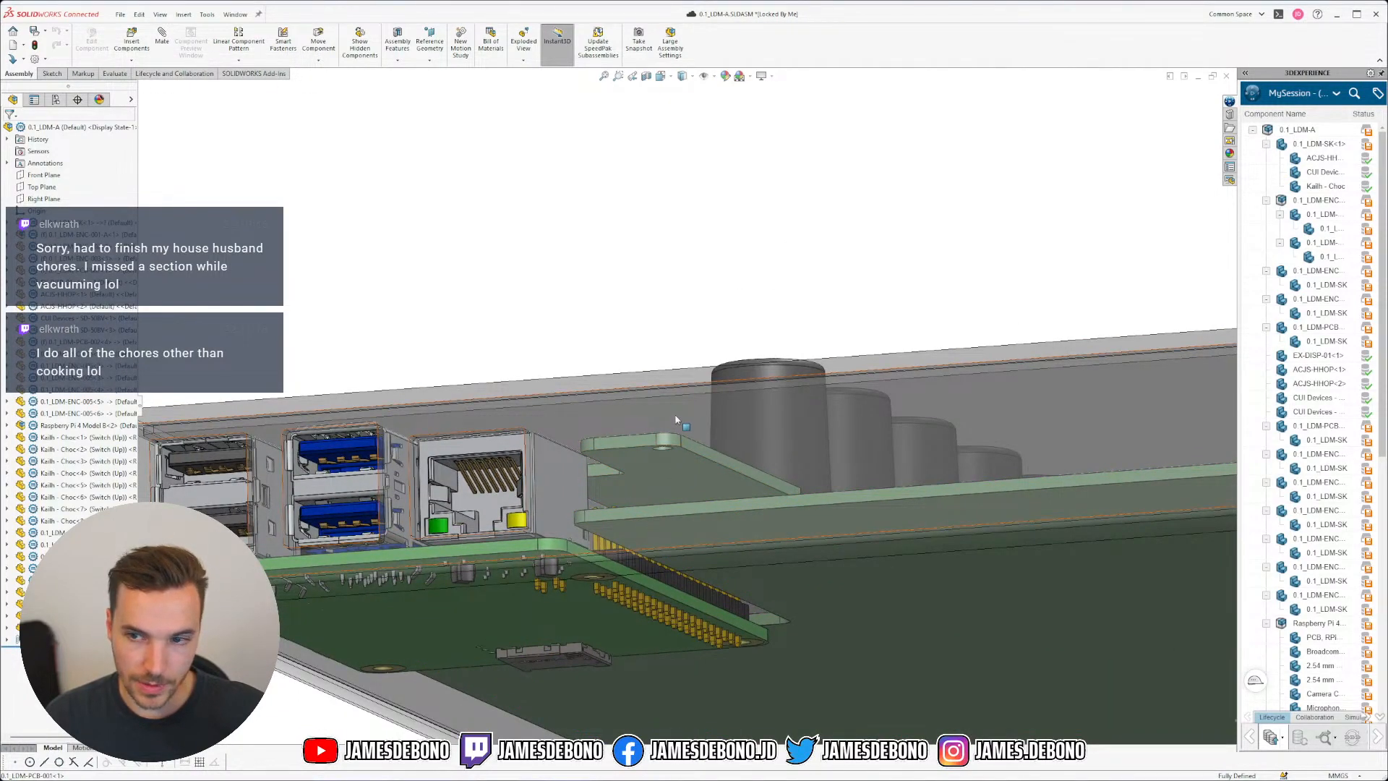
{"action": "mouse_move", "coordinate": [693, 427]}
{"action": "middle_mouse_down"}
{"action": "mouse_move", "coordinate": [757, 464]}
{"action": "mouse_move", "coordinate": [741, 474]}
{"action": "mouse_move", "coordinate": [720, 431]}
{"action": "middle_mouse_up"}
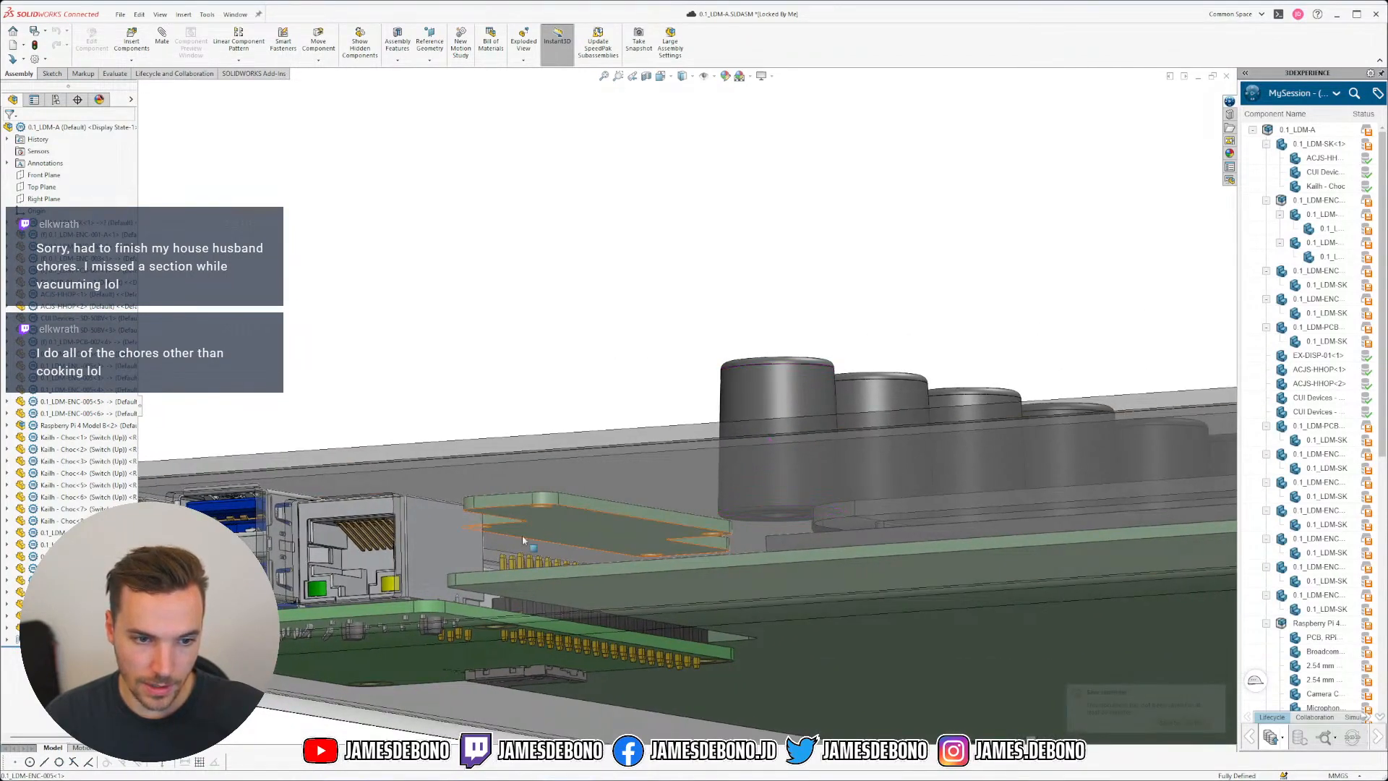
{"action": "scroll", "coordinate": [532, 537], "scroll_direction": "down", "scroll_amount": 3}
{"action": "scroll", "coordinate": [539, 535], "scroll_direction": "down", "scroll_amount": 2}
{"action": "mouse_move", "coordinate": [567, 508]}
{"action": "middle_mouse_down"}
{"action": "mouse_move", "coordinate": [580, 533]}
{"action": "mouse_move", "coordinate": [594, 501]}
{"action": "mouse_move", "coordinate": [570, 502]}
{"action": "middle_mouse_up"}
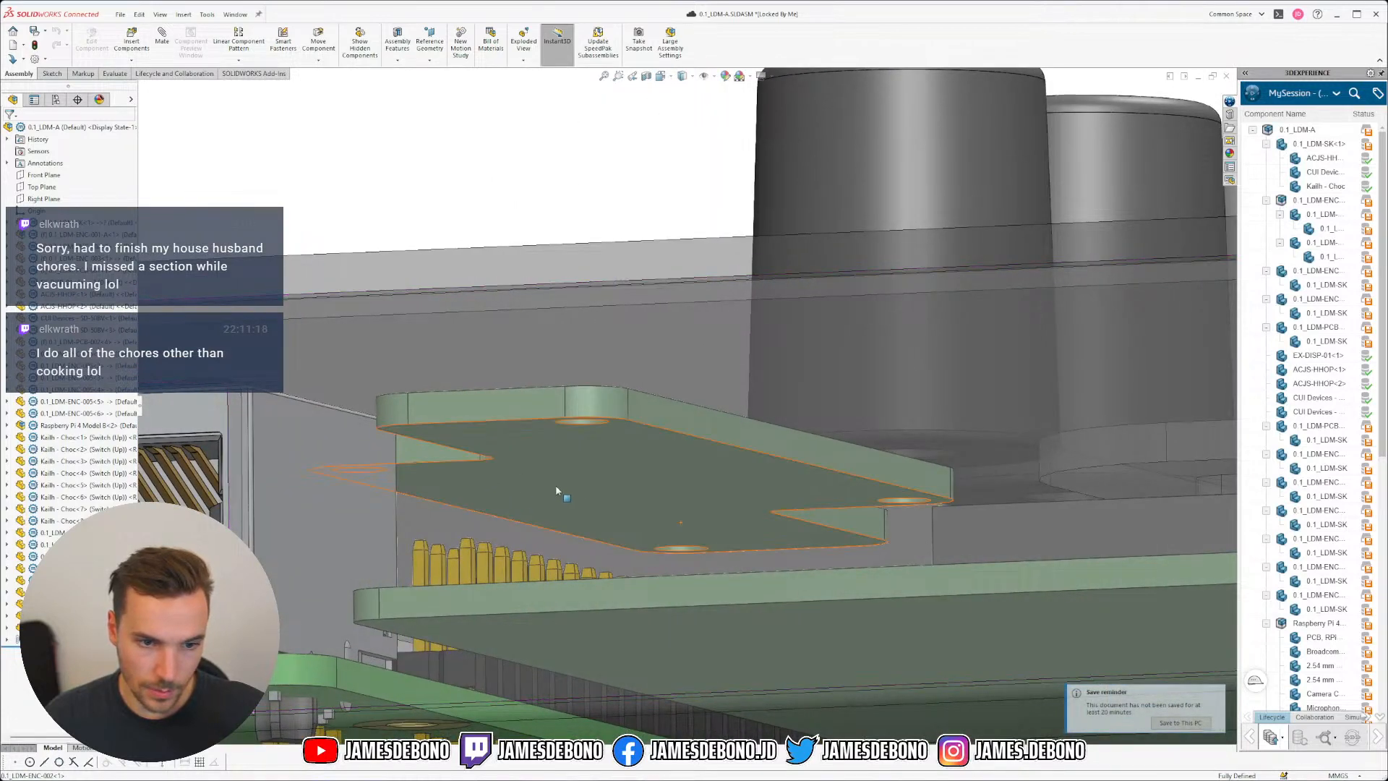
{"action": "middle_click_drag", "start_coordinate": [522, 508], "coordinate": [503, 528]}
{"action": "scroll", "coordinate": [424, 616], "scroll_direction": "up", "scroll_amount": 5}
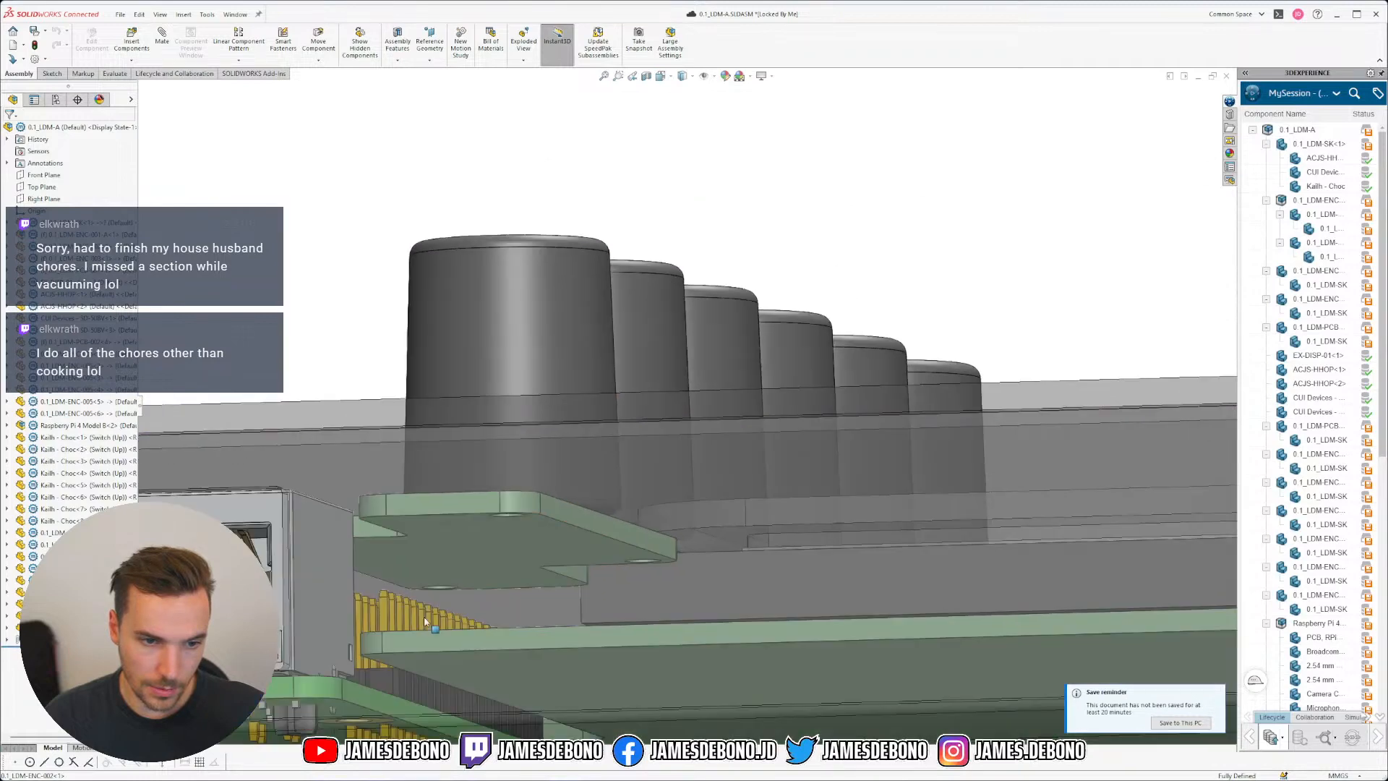
{"action": "scroll", "coordinate": [693, 409], "scroll_direction": "down", "scroll_amount": 3}
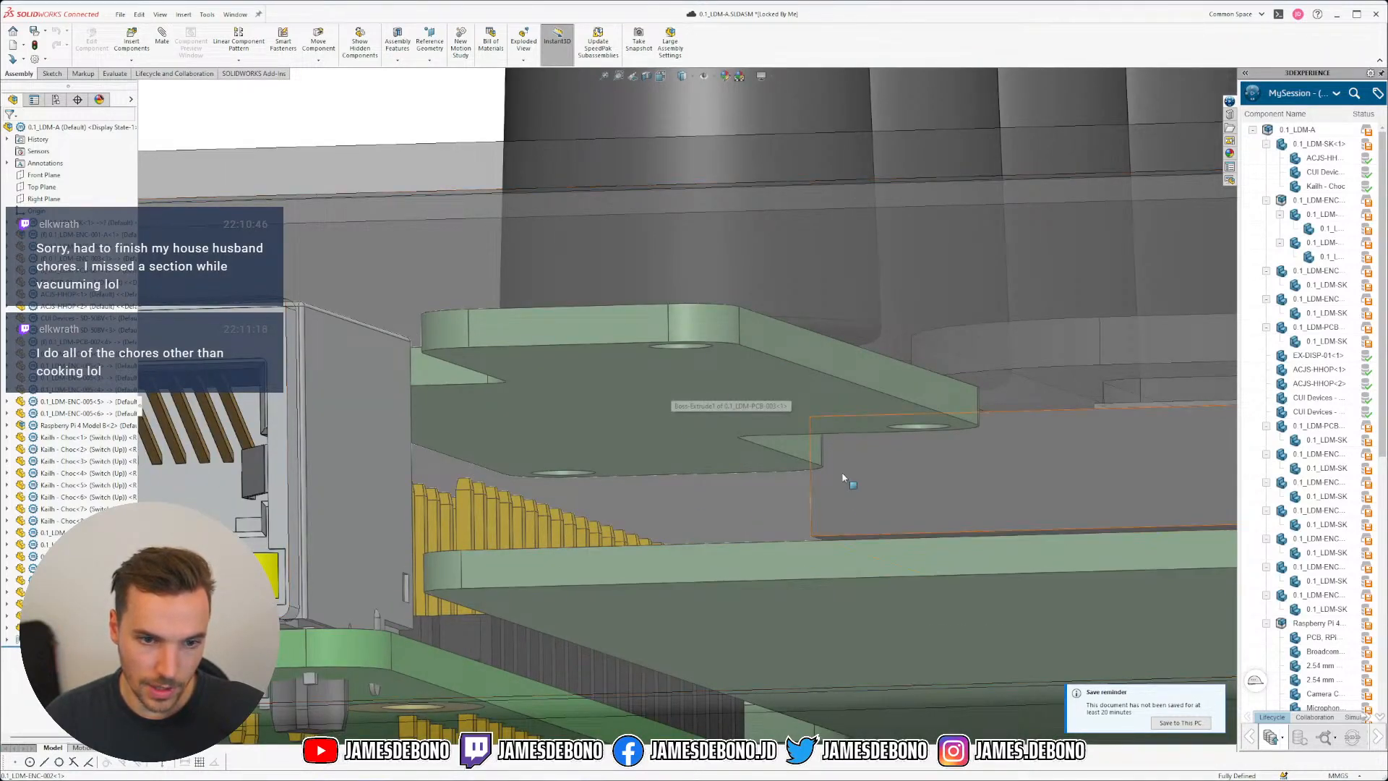
{"action": "middle_click_drag", "start_coordinate": [771, 428], "coordinate": [617, 530]}
{"action": "scroll", "coordinate": [654, 493], "scroll_direction": "up", "scroll_amount": 3}
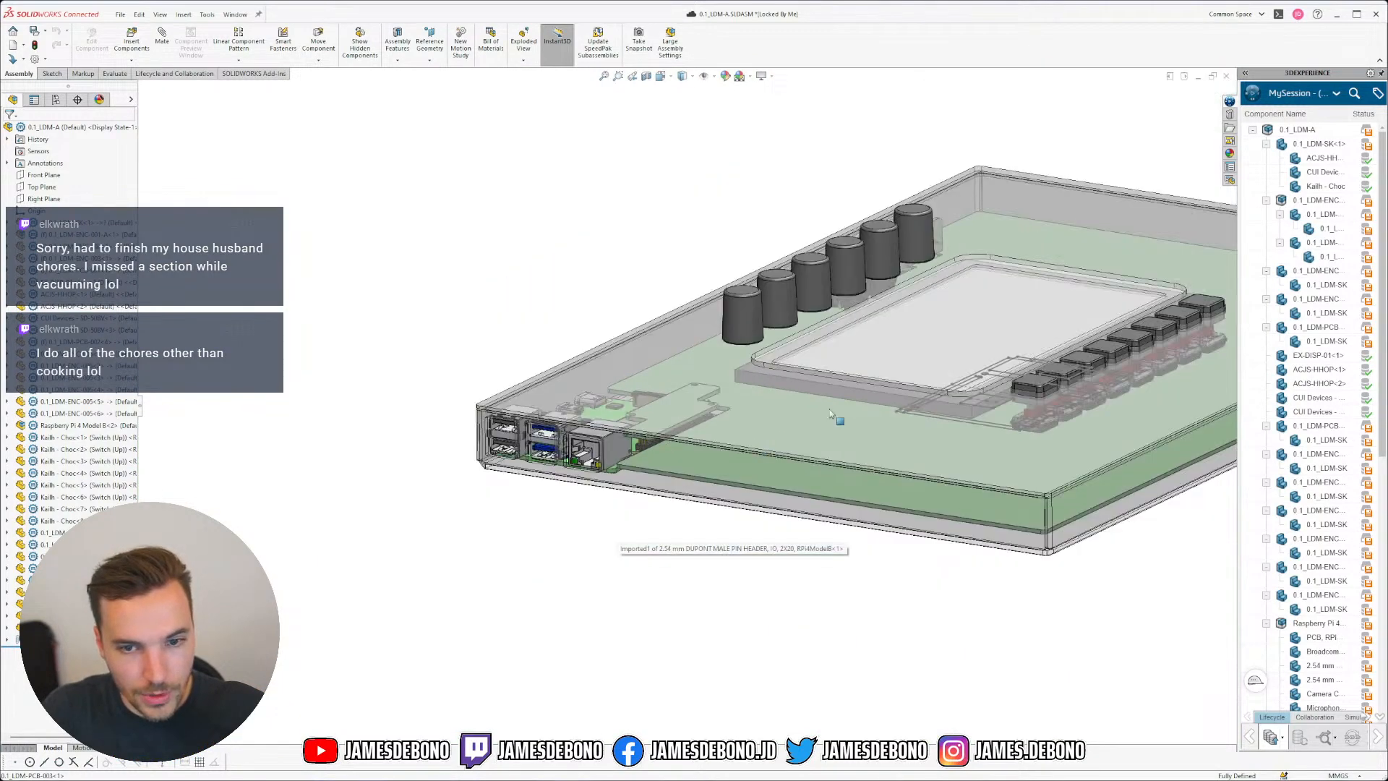
Step: Hide the leftover sketch showing between the display and the key switches
{"action": "scroll", "coordinate": [830, 409], "scroll_direction": "down", "scroll_amount": 2}
{"action": "left_click", "coordinate": [965, 451]}
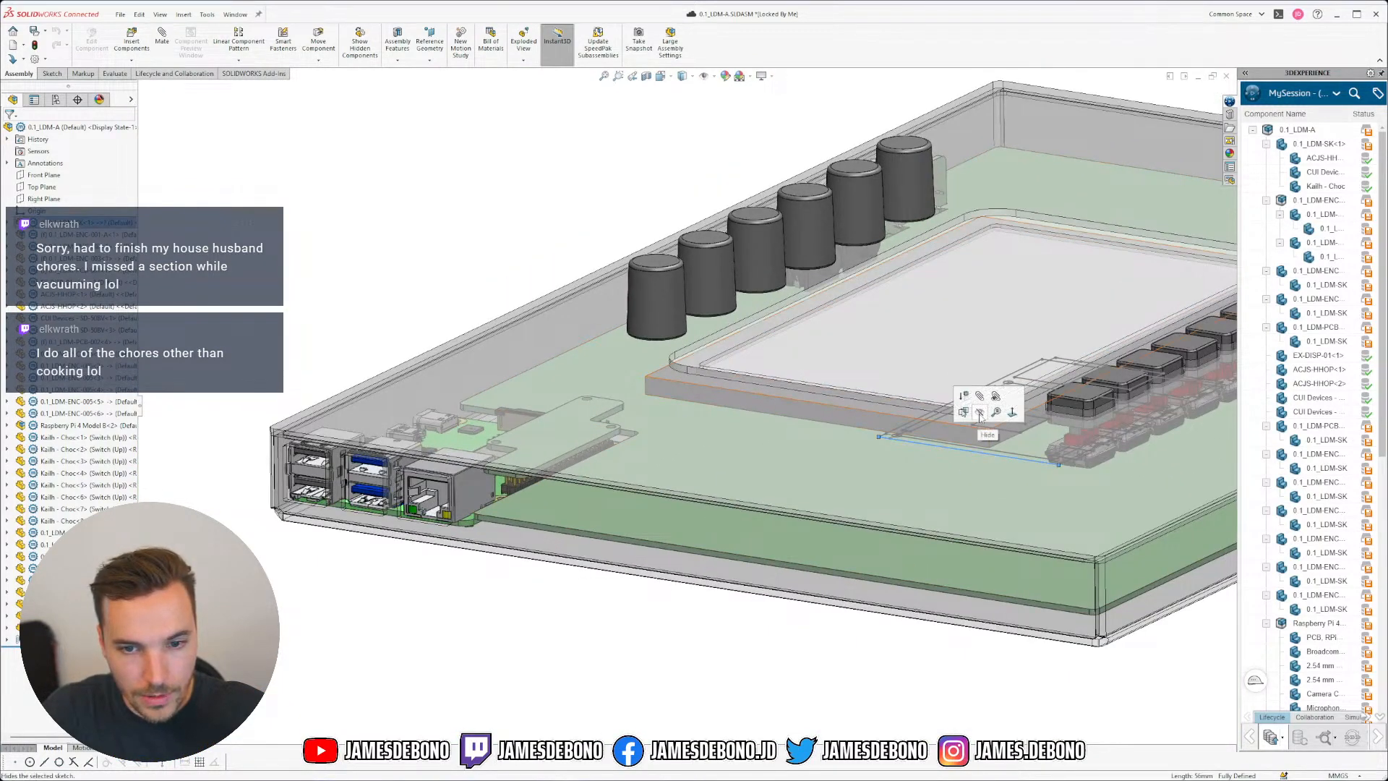
{"action": "left_click", "coordinate": [979, 414]}
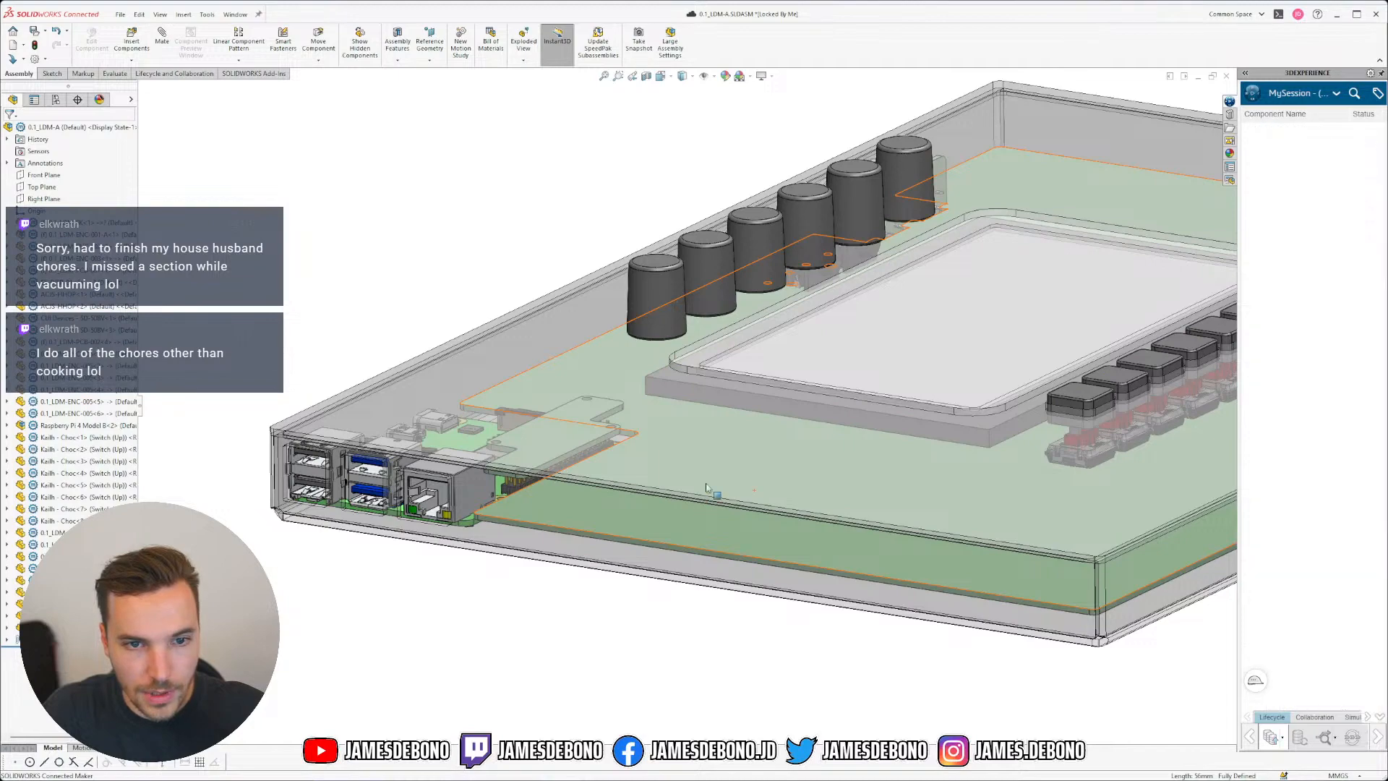
Step: Examine the Raspberry Pi corner of the enclosure and how the adapter board and main PCB cutout fit around the header
{"action": "middle_click_drag", "start_coordinate": [706, 488], "coordinate": [257, 456]}
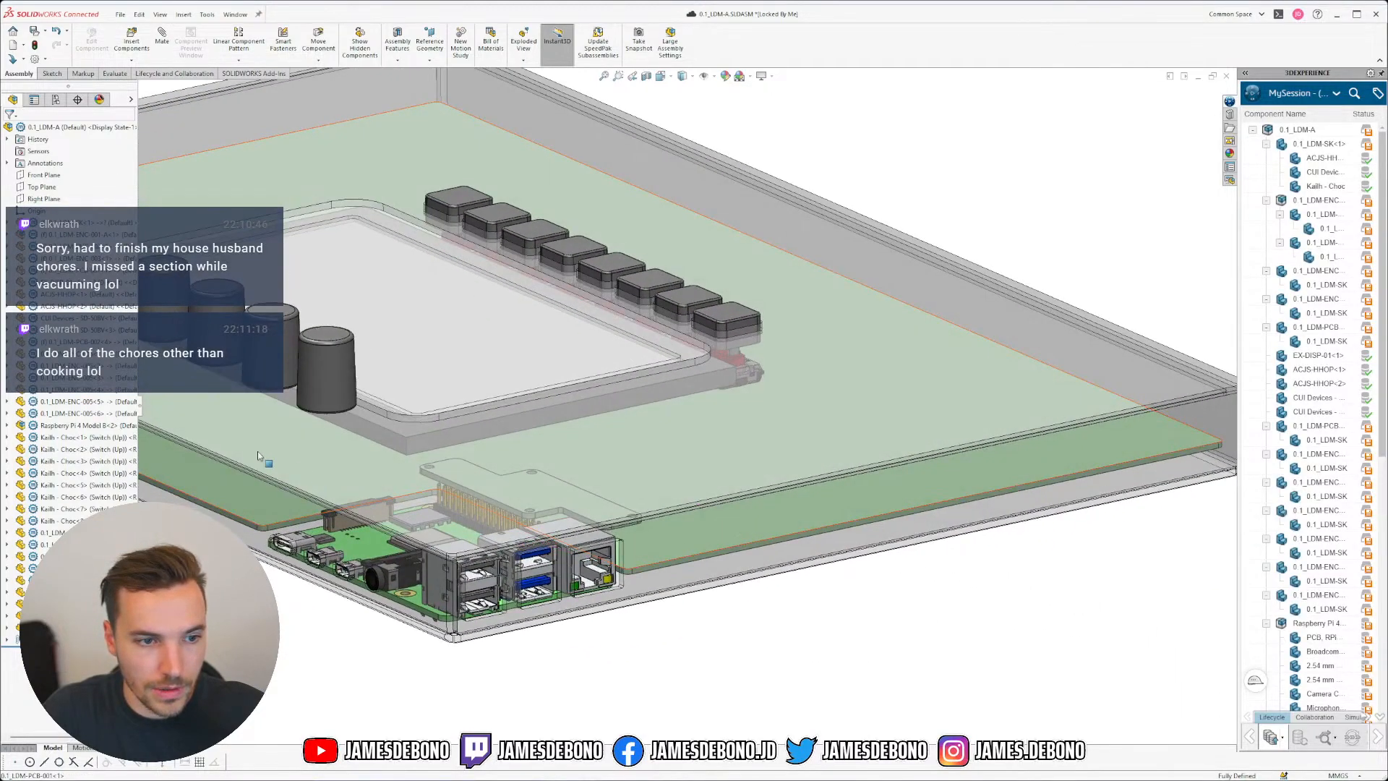
{"action": "scroll", "coordinate": [278, 448], "scroll_direction": "up", "scroll_amount": 5}
{"action": "scroll", "coordinate": [434, 414], "scroll_direction": "down", "scroll_amount": 4}
{"action": "scroll", "coordinate": [642, 409], "scroll_direction": "down", "scroll_amount": 2}
{"action": "middle_click_drag", "start_coordinate": [663, 433], "coordinate": [508, 490]}
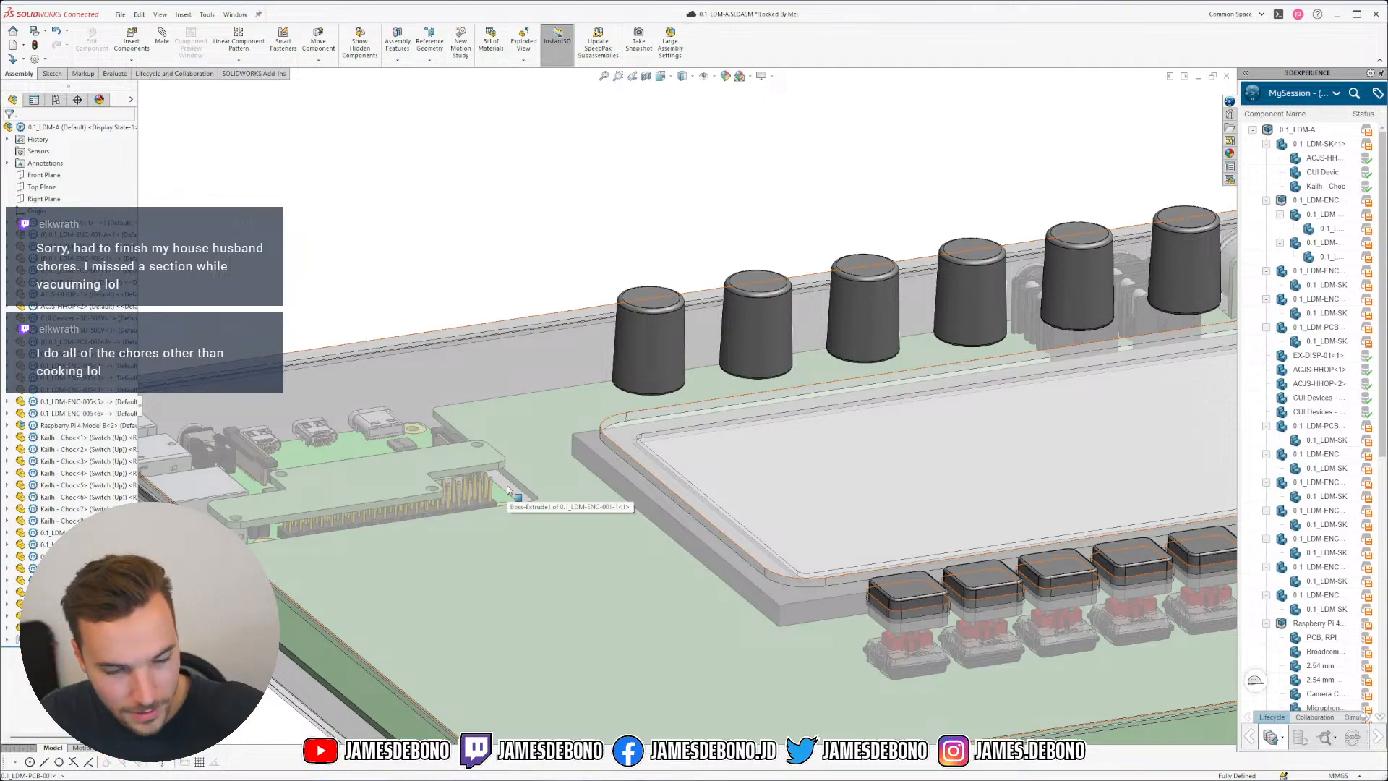
{"action": "middle_click_drag", "start_coordinate": [508, 490], "coordinate": [615, 543]}
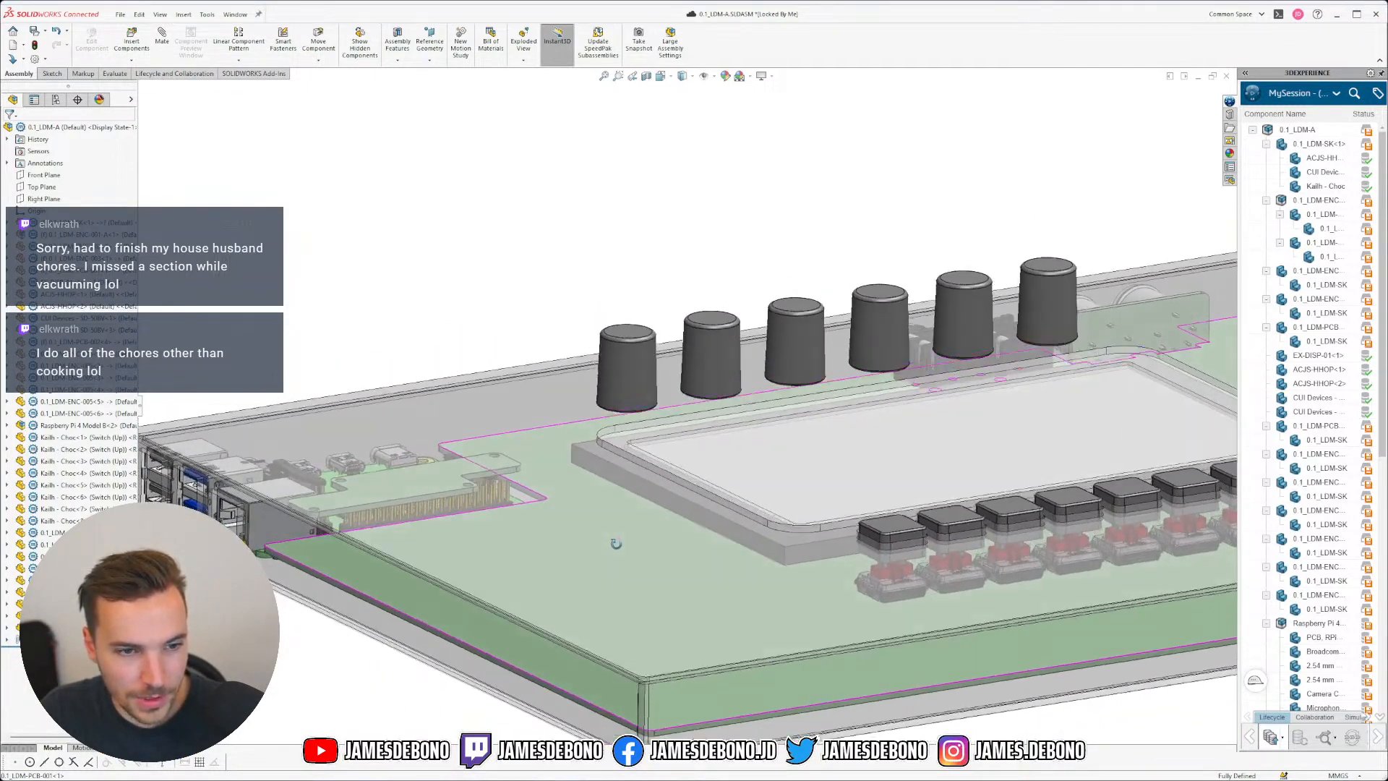
{"action": "scroll", "coordinate": [614, 567], "scroll_direction": "up", "scroll_amount": 8}
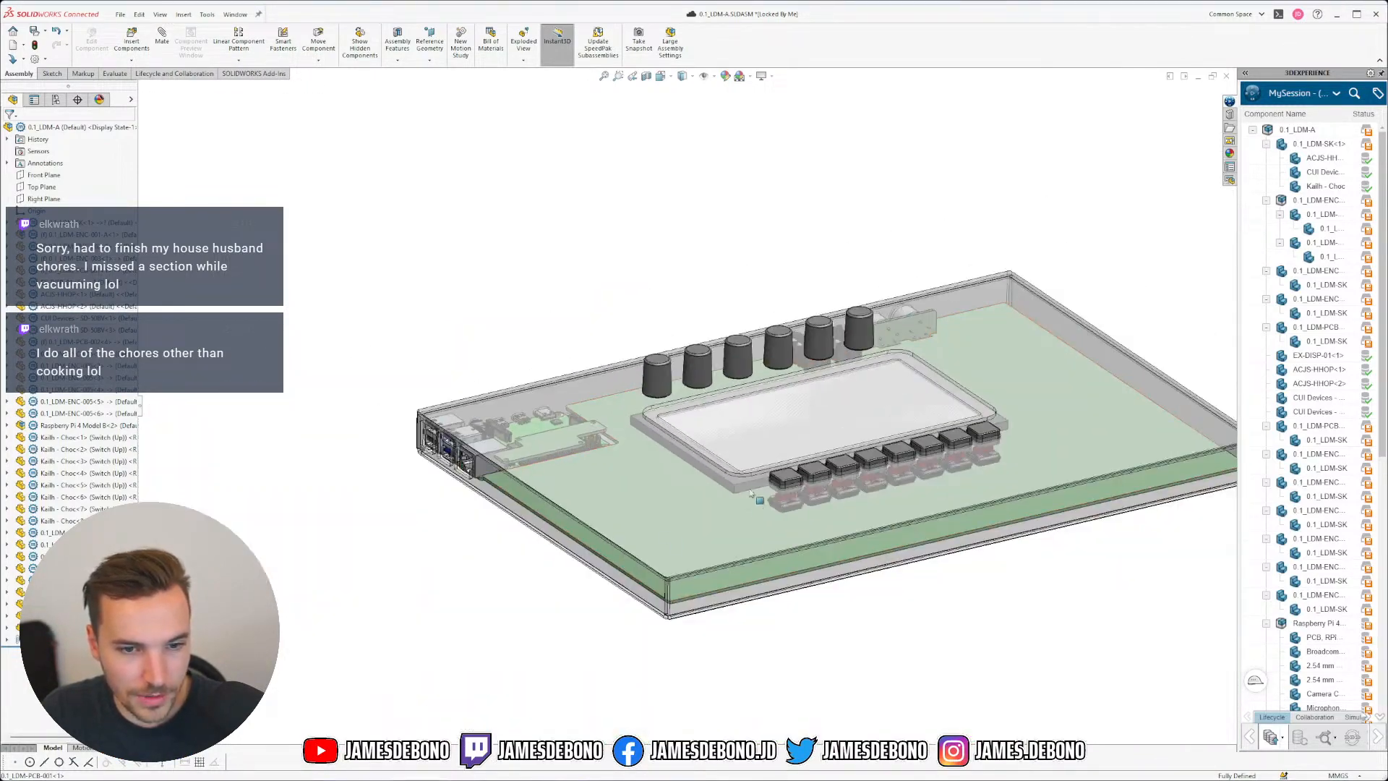
{"action": "scroll", "coordinate": [681, 430], "scroll_direction": "down", "scroll_amount": 4}
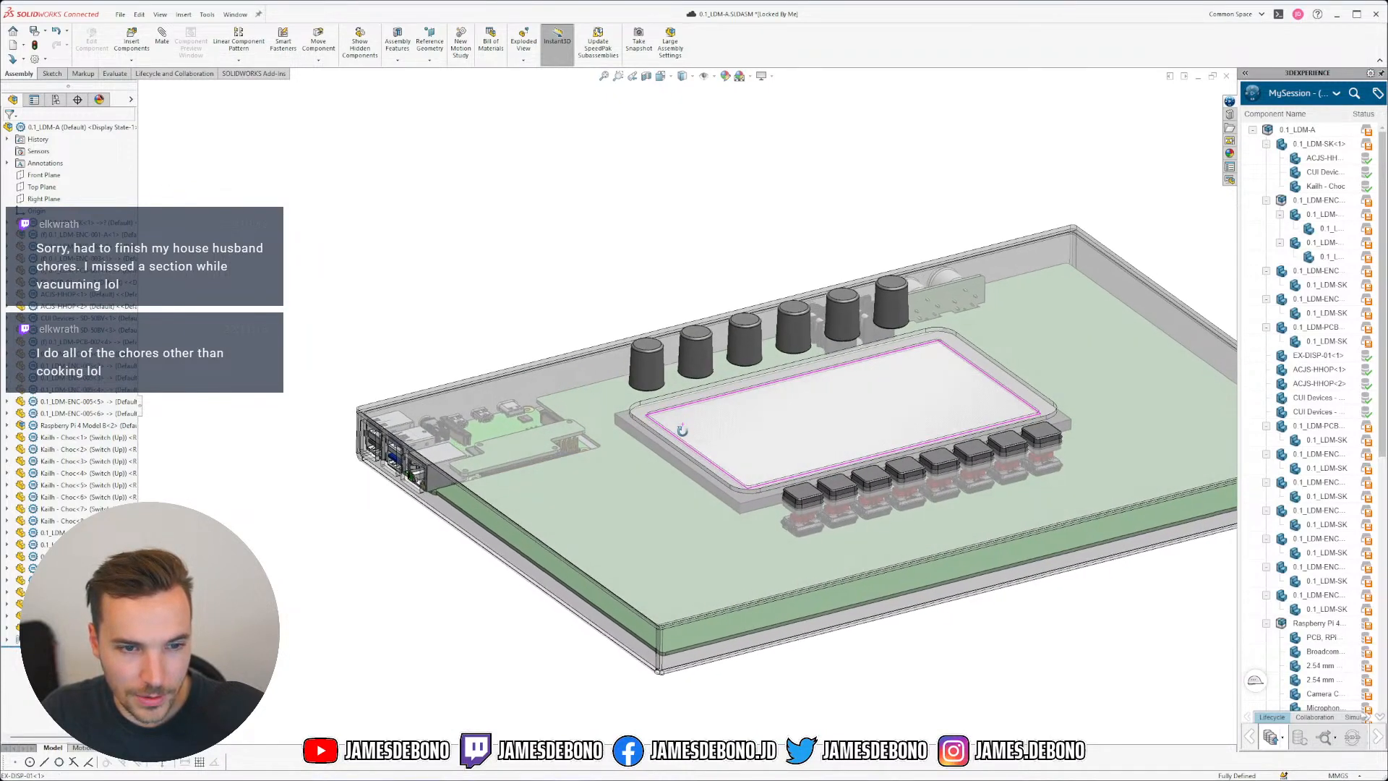
Step: Save the 0.1_LDM-A assembly together with all its modified models
{"action": "middle_click_drag", "start_coordinate": [939, 419], "coordinate": [834, 390], "text": "ctrl"}
{"action": "key", "text": "ctrl+s"}
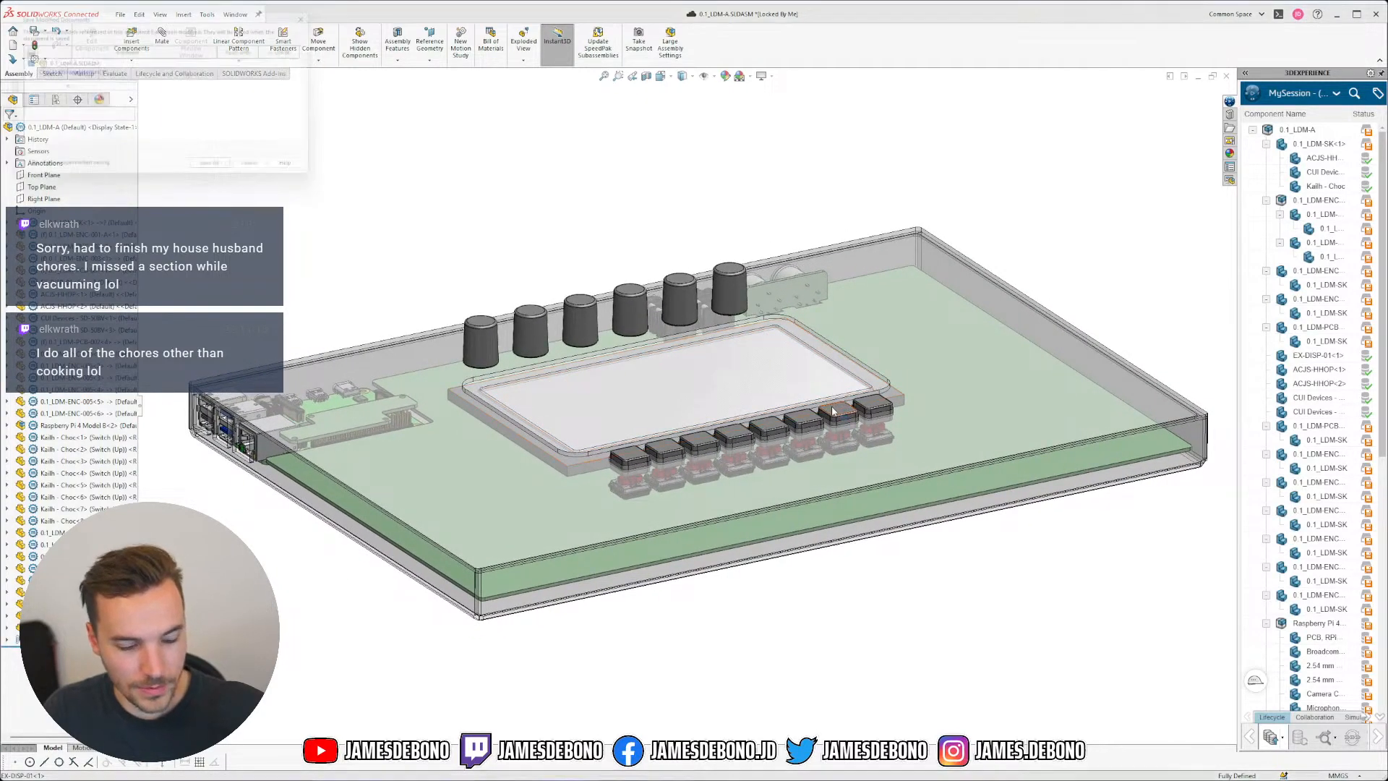
{"action": "left_click", "coordinate": [218, 173]}
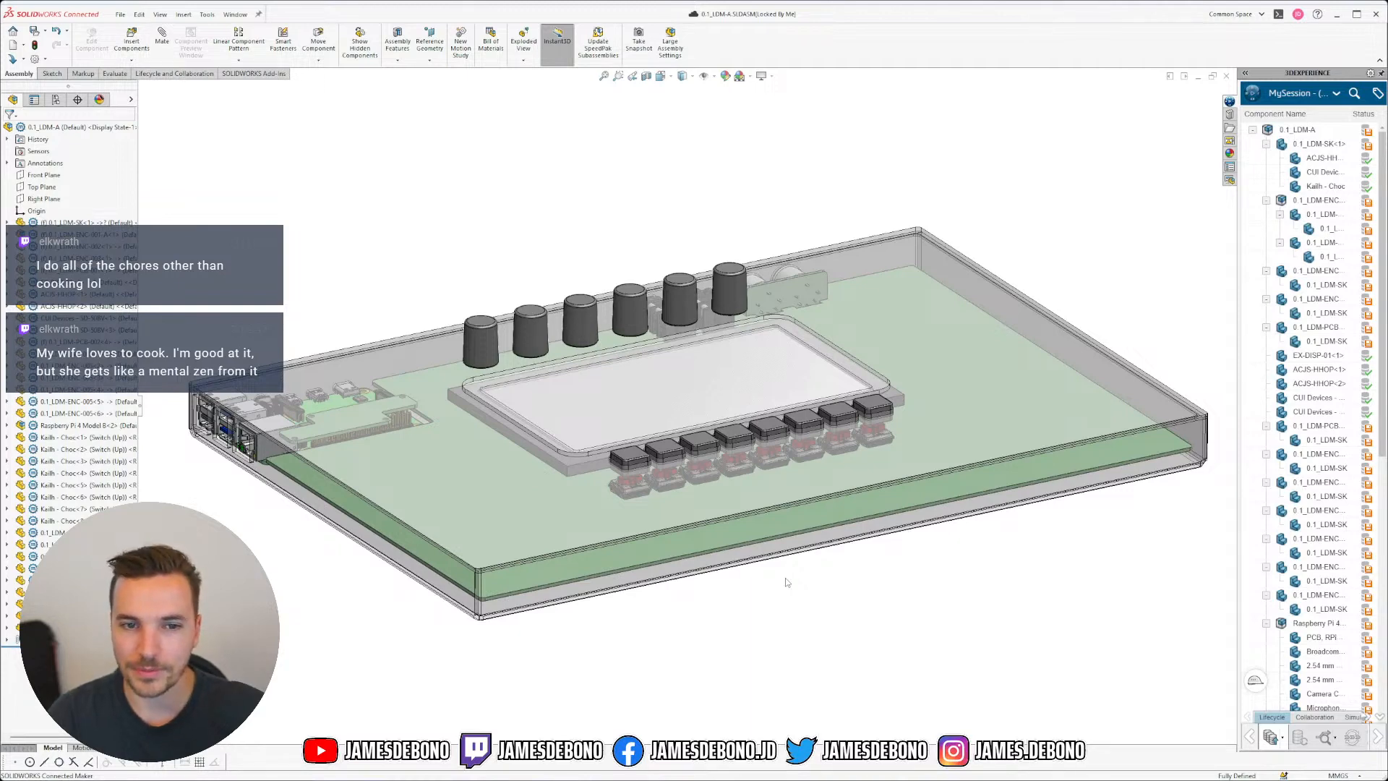
Step: Review the complete assembly and the adapter board's mounting holes and fit over the Raspberry Pi header
{"action": "middle_click_drag", "start_coordinate": [726, 455], "coordinate": [693, 473]}
{"action": "scroll", "coordinate": [533, 410], "scroll_direction": "up", "scroll_amount": 3}
{"action": "scroll", "coordinate": [573, 423], "scroll_direction": "down", "scroll_amount": 1}
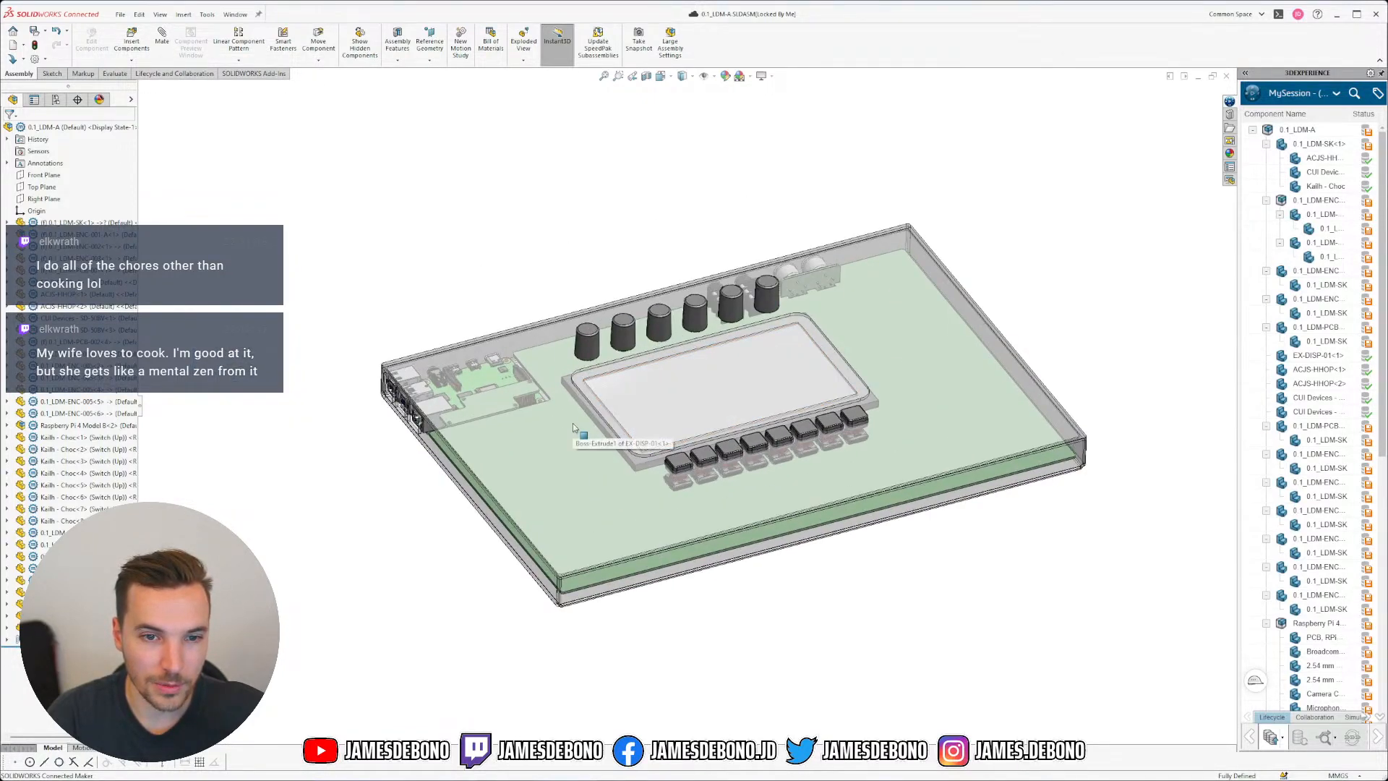
{"action": "scroll", "coordinate": [573, 423], "scroll_direction": "down", "scroll_amount": 2}
{"action": "scroll", "coordinate": [881, 443], "scroll_direction": "up", "scroll_amount": 2}
{"action": "scroll", "coordinate": [881, 443], "scroll_direction": "down", "scroll_amount": 2}
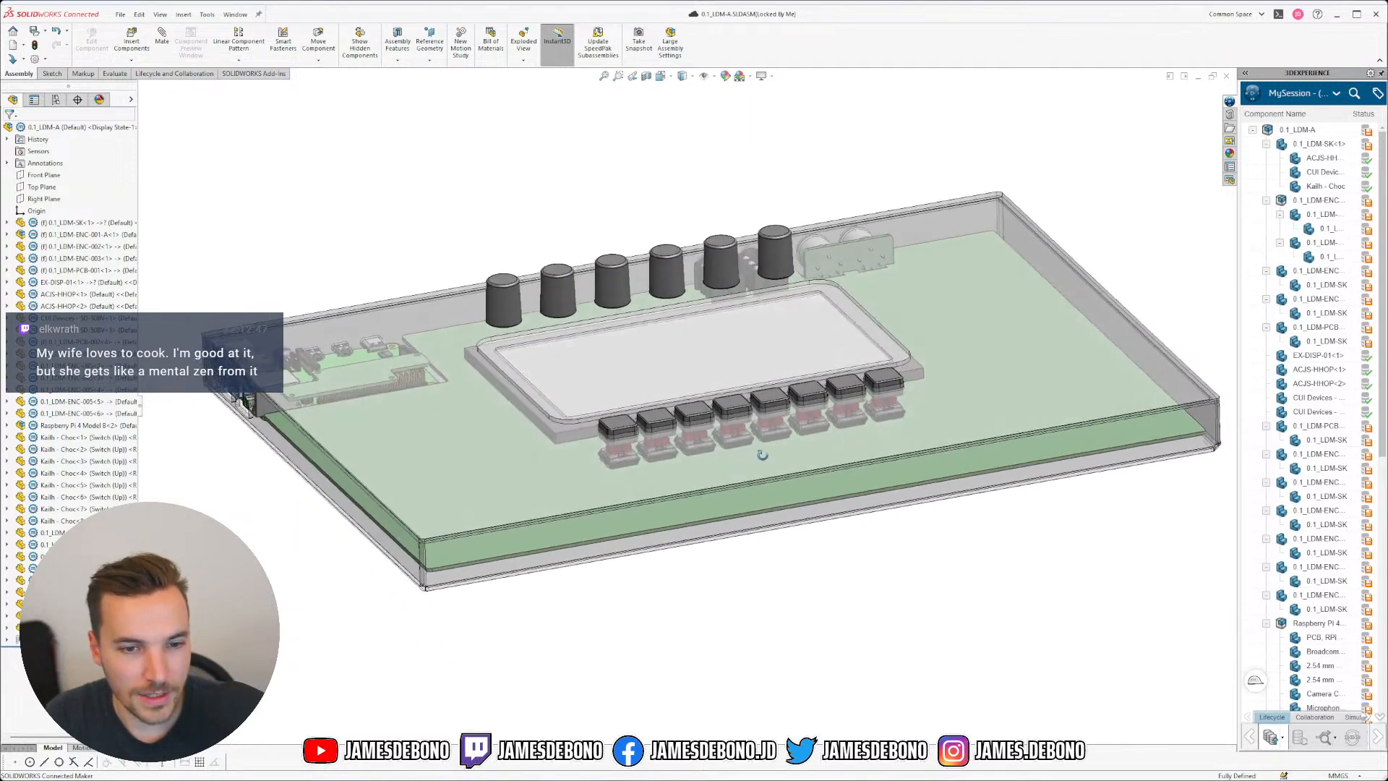
{"action": "scroll", "coordinate": [341, 377], "scroll_direction": "down", "scroll_amount": 5}
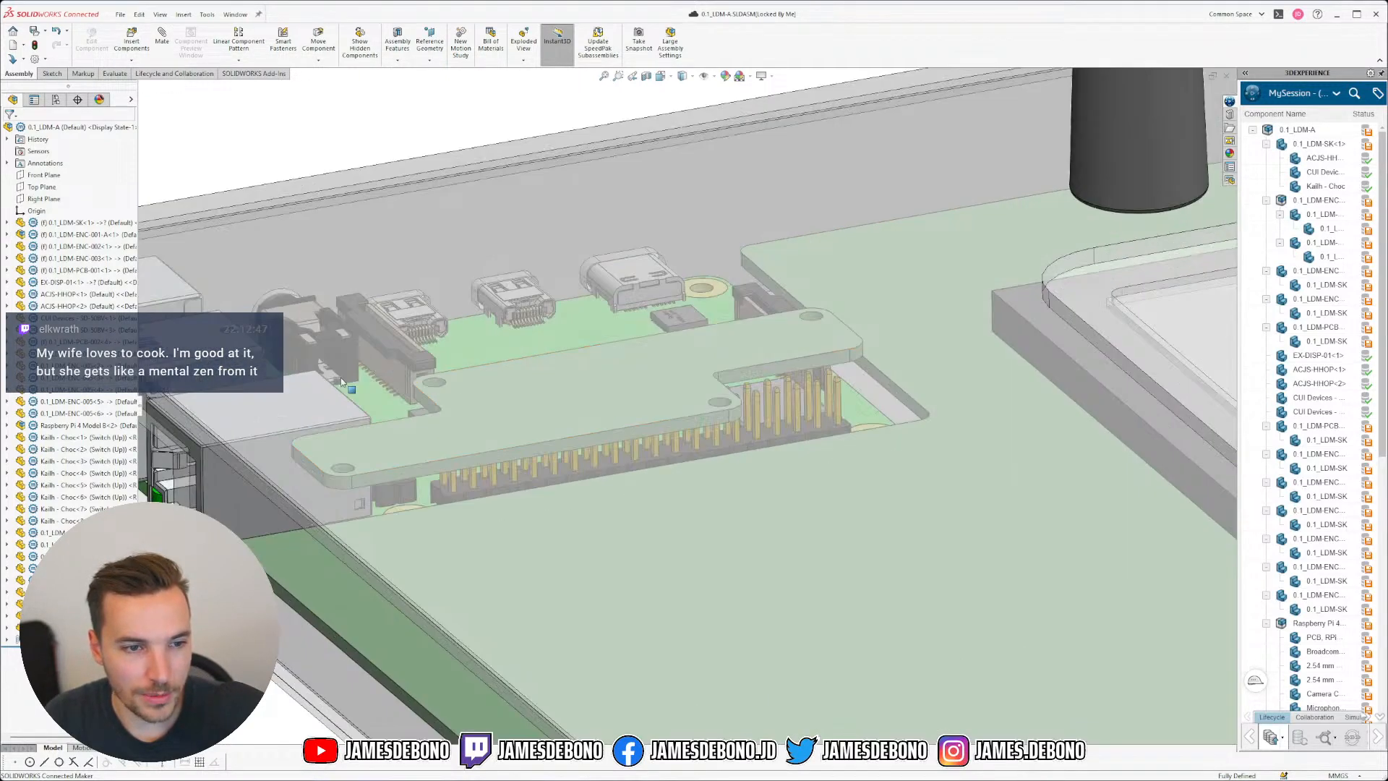
{"action": "middle_click", "coordinate": [445, 466]}
{"action": "middle_click_drag", "start_coordinate": [445, 466], "coordinate": [463, 488]}
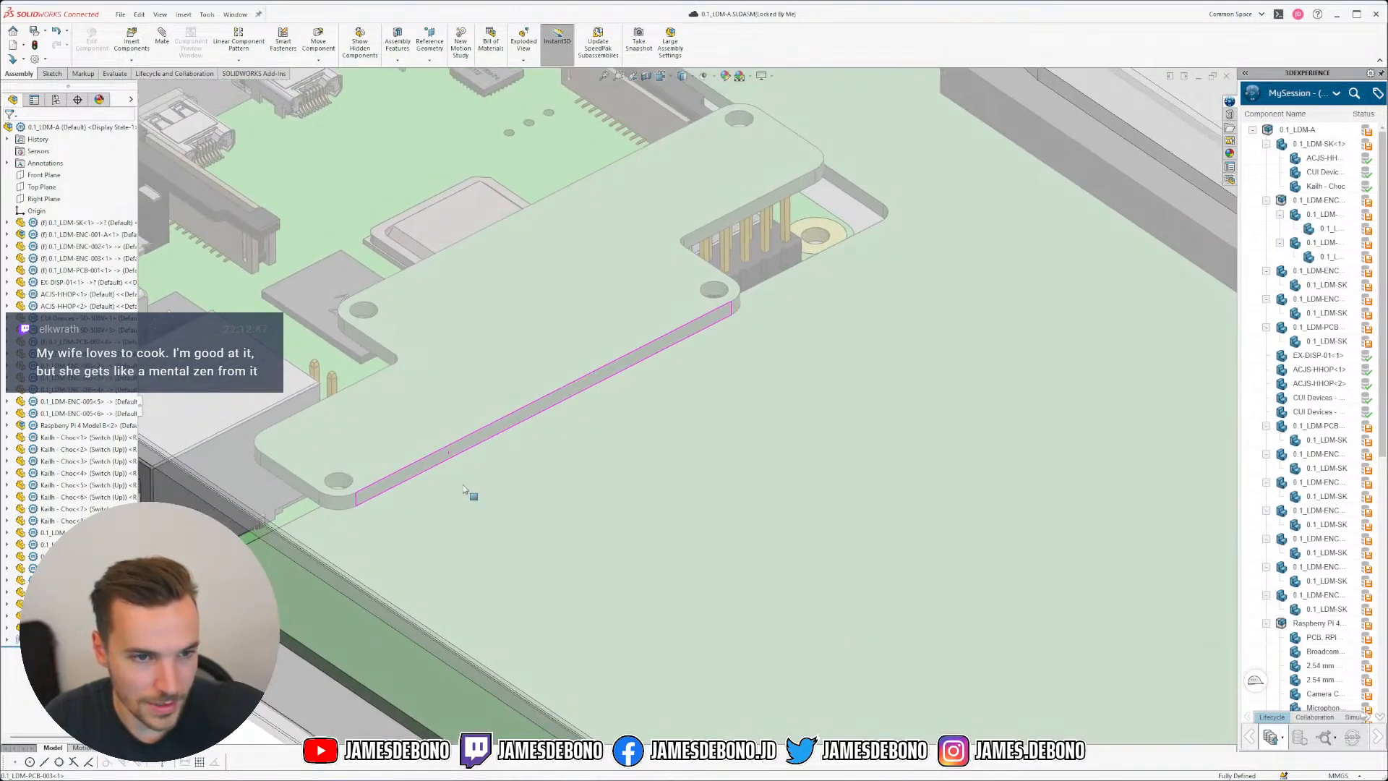
{"action": "scroll", "coordinate": [484, 322], "scroll_direction": "up", "scroll_amount": 5}
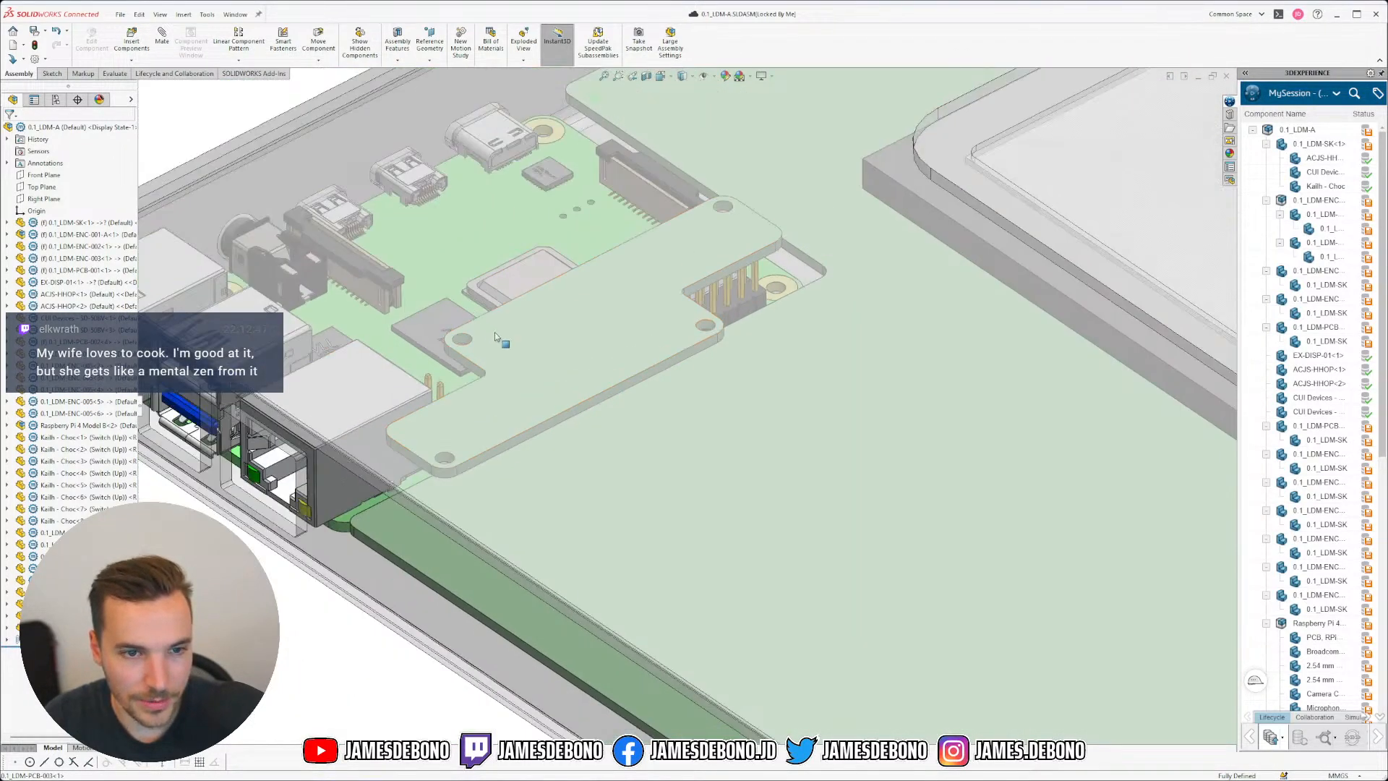
{"action": "scroll", "coordinate": [715, 365], "scroll_direction": "up", "scroll_amount": 7}
{"action": "scroll", "coordinate": [969, 299], "scroll_direction": "down", "scroll_amount": 2}
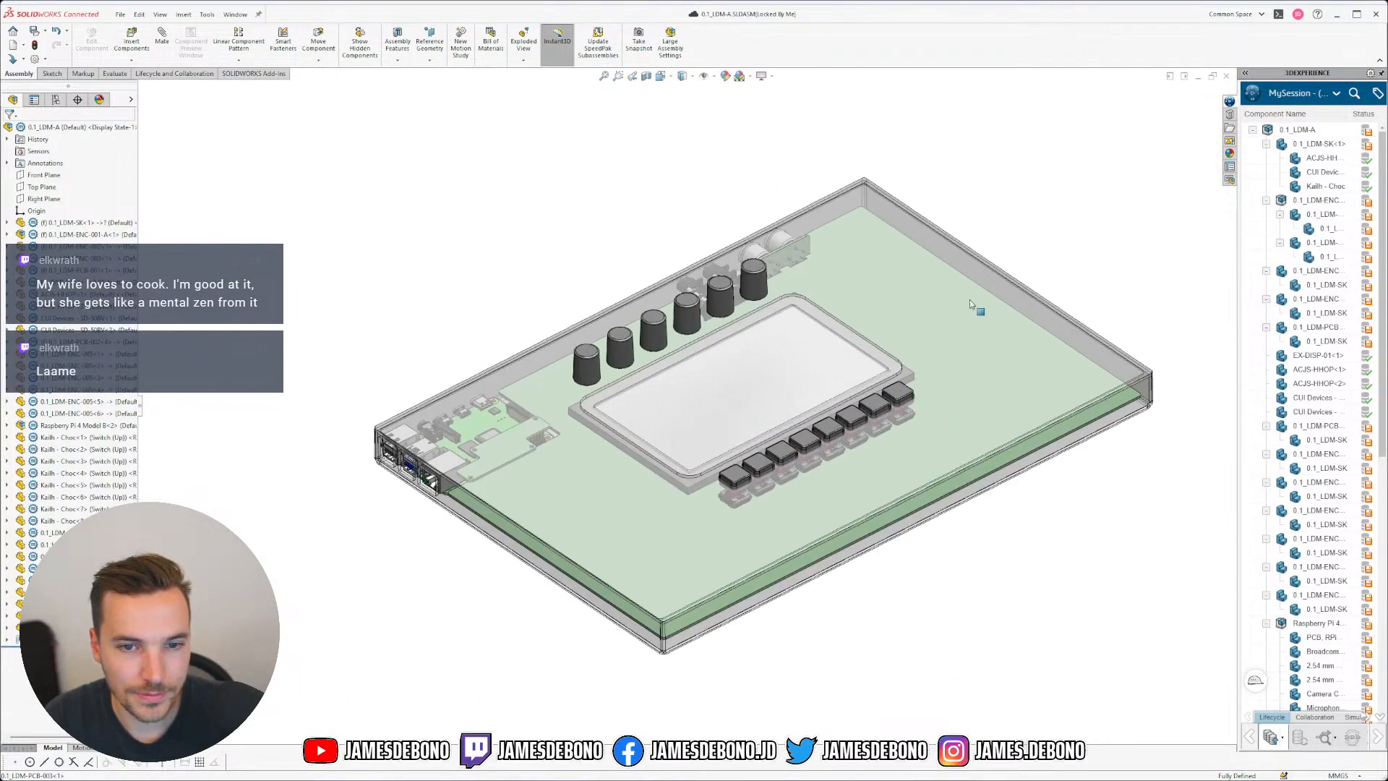
{"action": "middle_click_drag", "start_coordinate": [789, 524], "coordinate": [904, 420]}
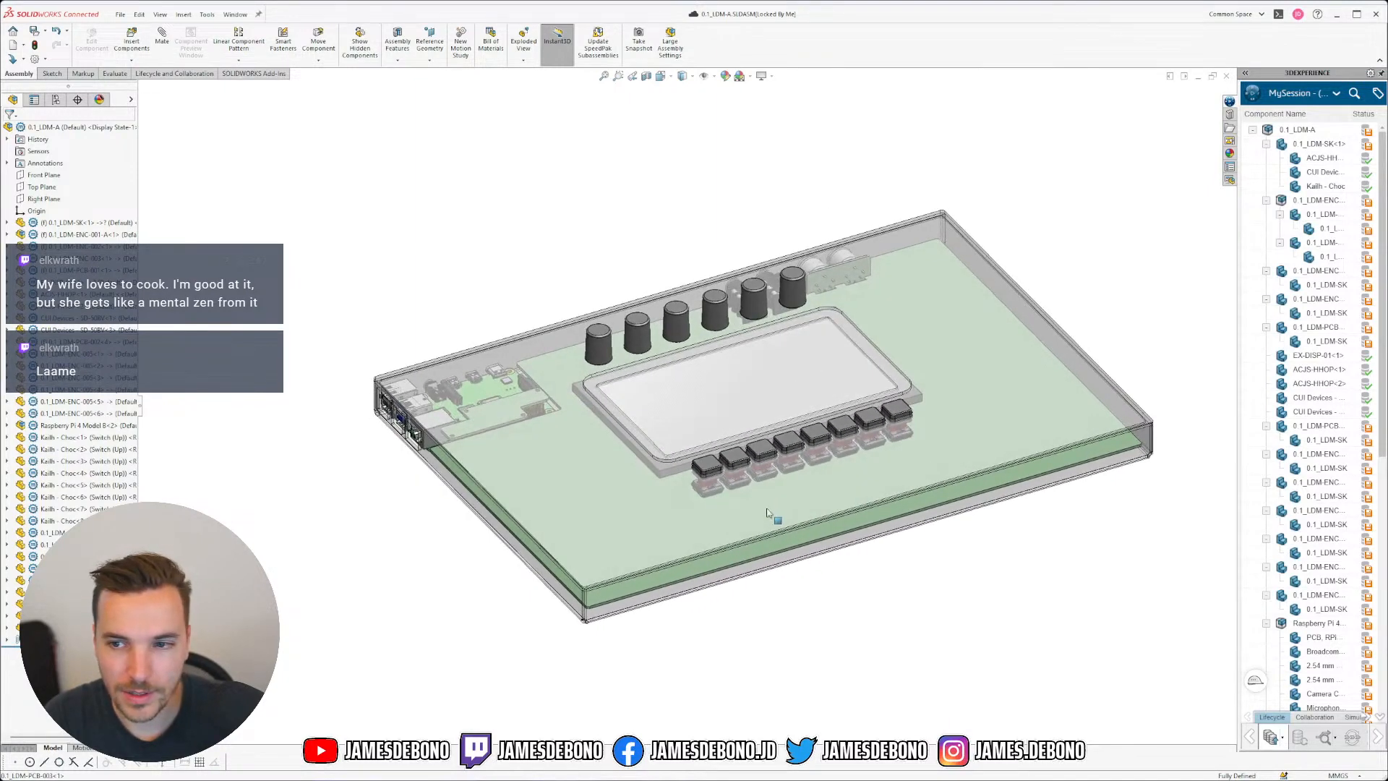
{"action": "scroll", "coordinate": [929, 407], "scroll_direction": "down", "scroll_amount": 2}
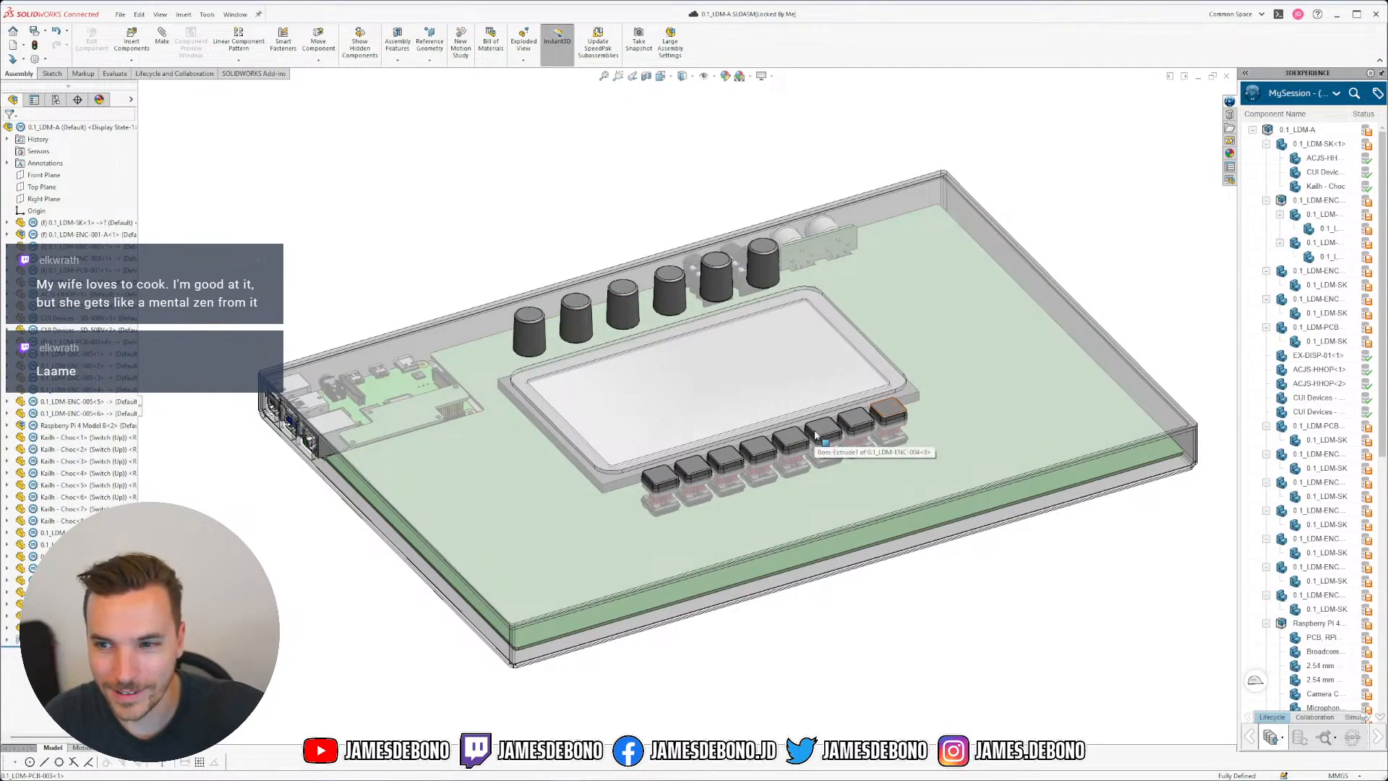